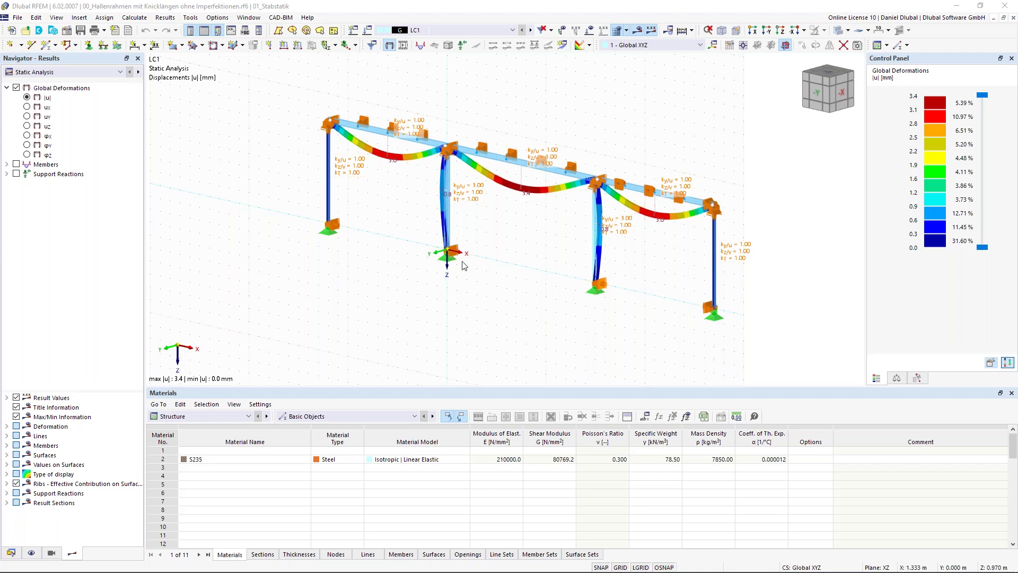
scroll(462, 263, down, 1)
middle_drag(490, 235, 502, 270)
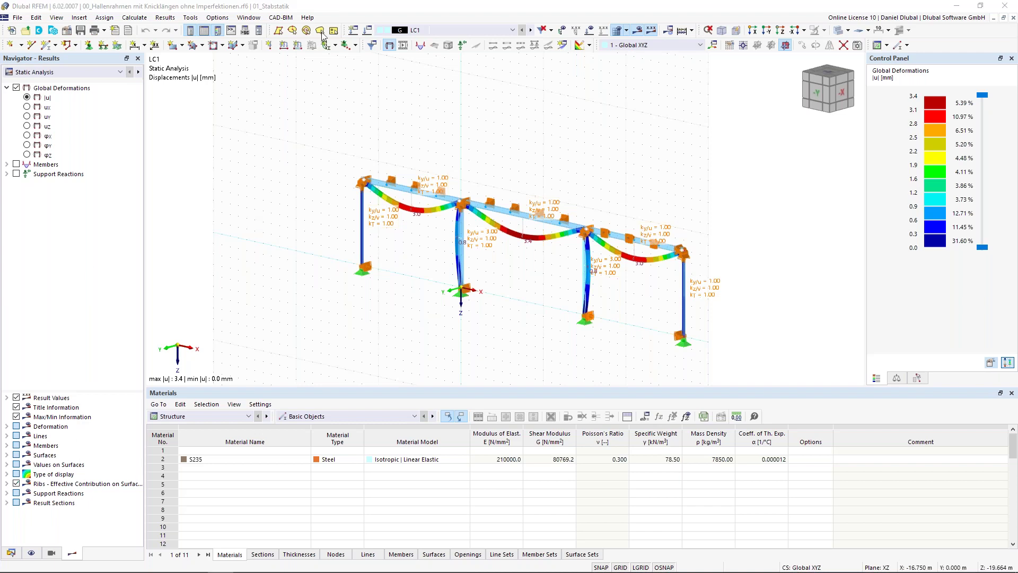
middle_drag(475, 134, 445, 138)
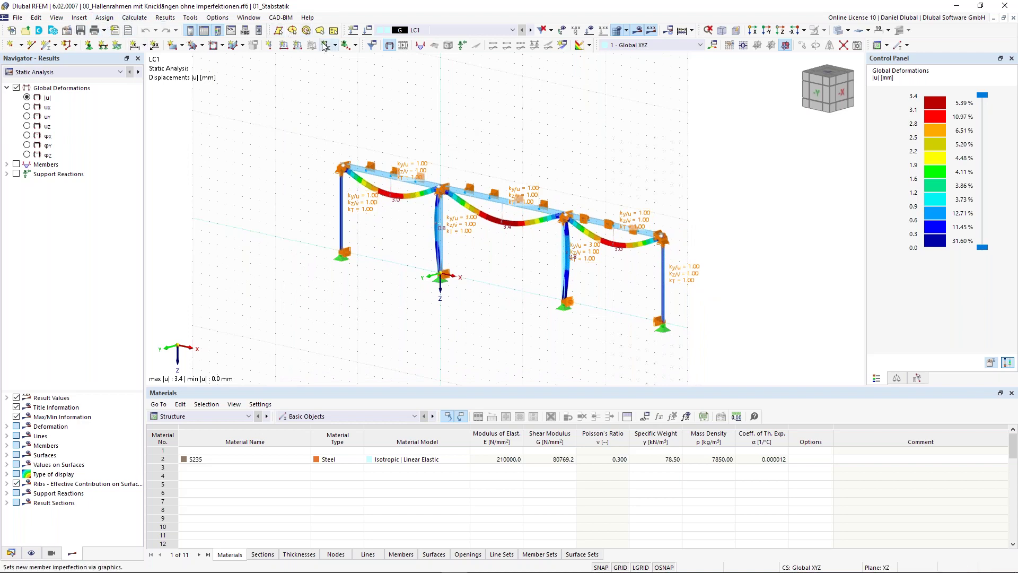
Examine the file commands with the import and export formats, and the available editing, inserting, calculation and tool commands
click(18, 18)
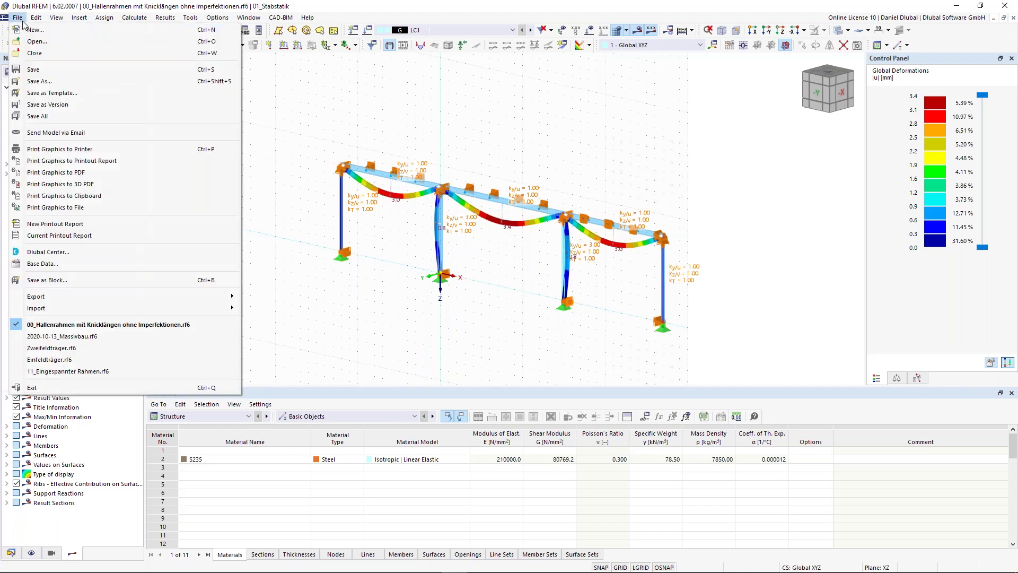
click(19, 18)
click(19, 18)
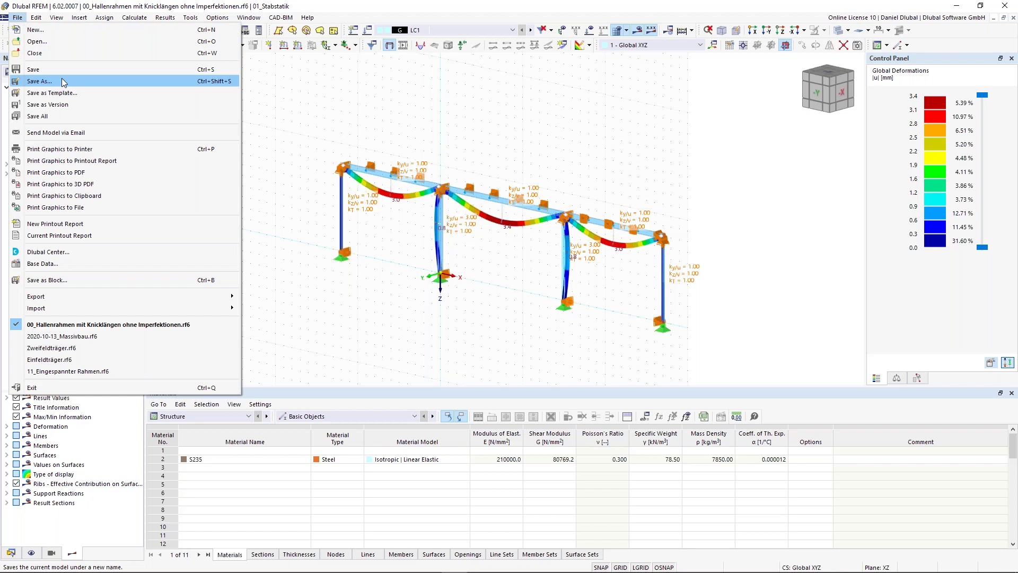
mouse_move(94, 313)
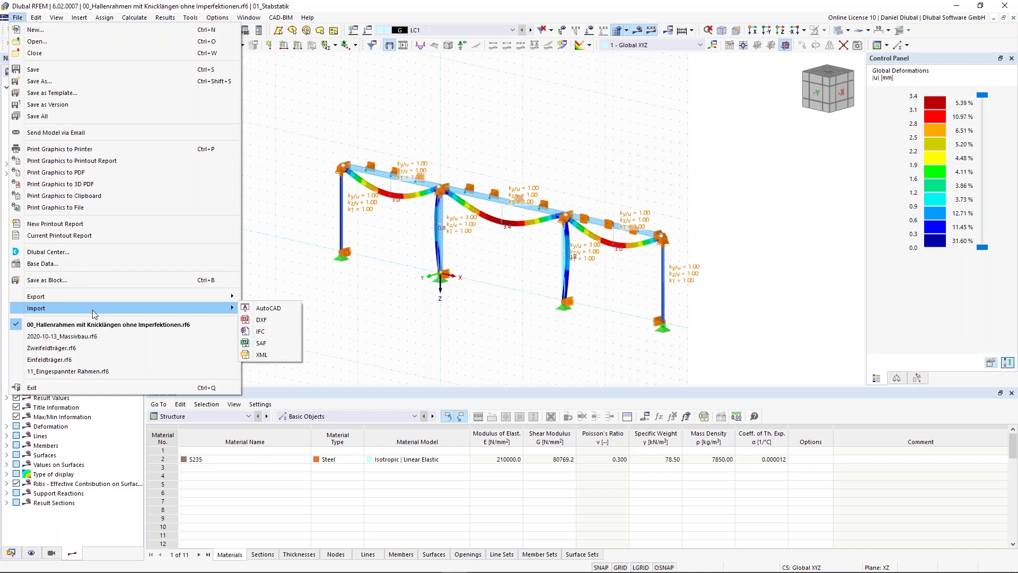
mouse_move(103, 293)
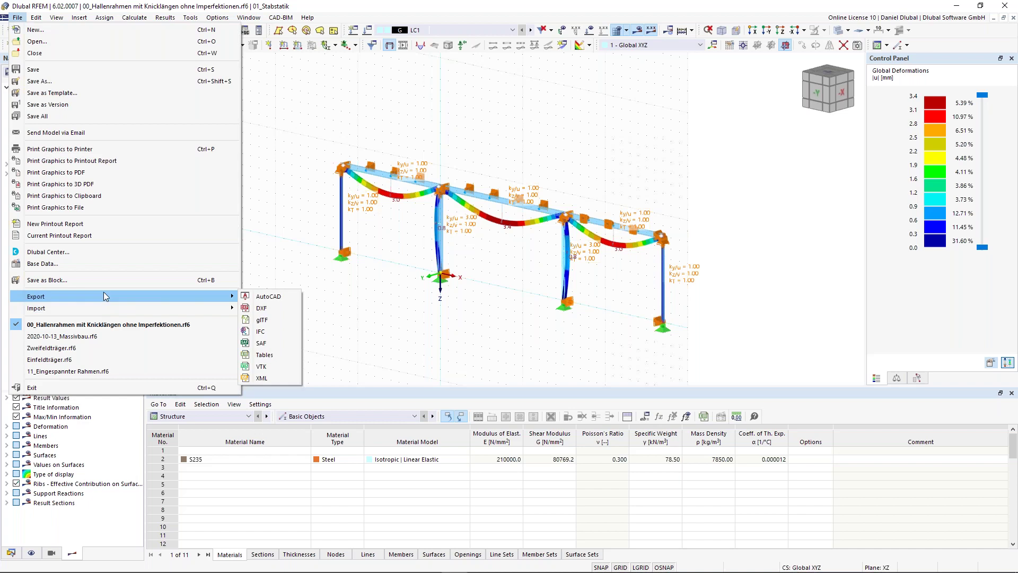
mouse_move(36, 21)
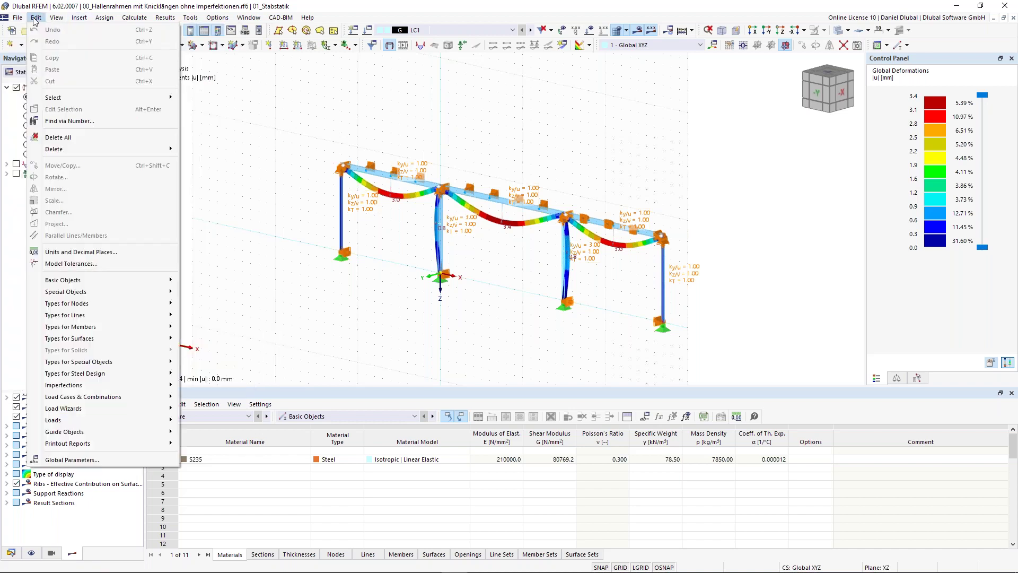
mouse_move(102, 98)
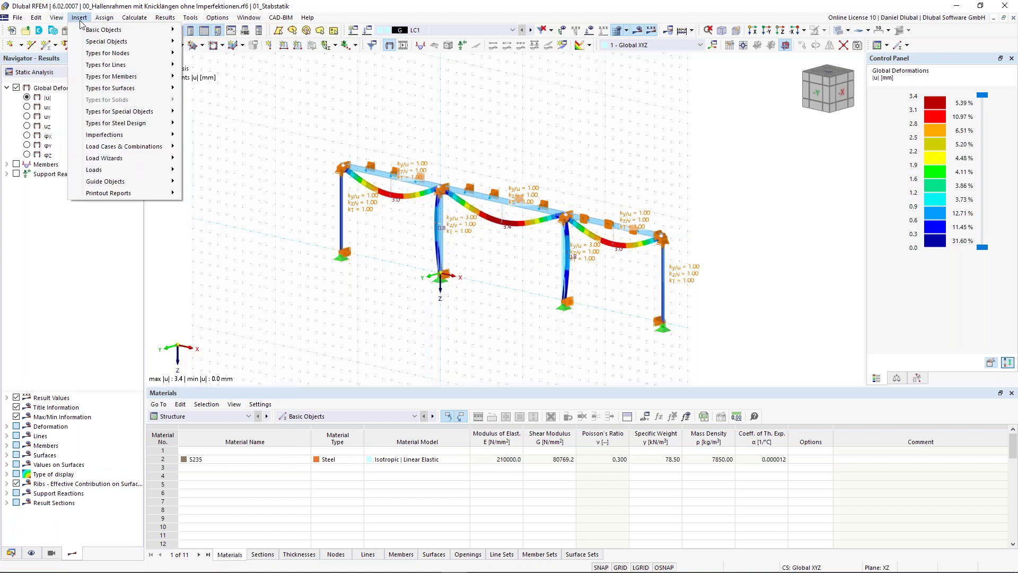
mouse_move(114, 32)
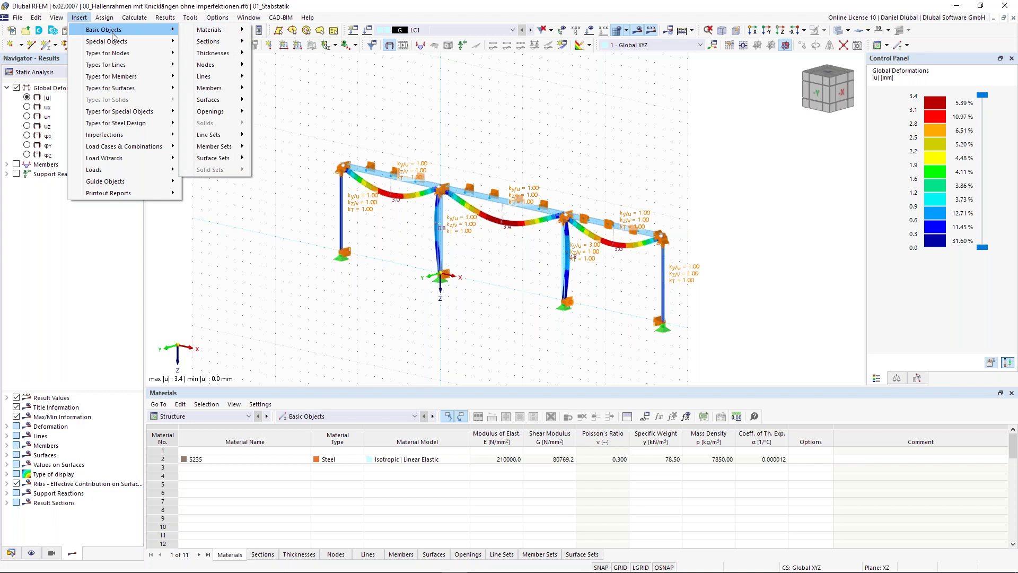
mouse_move(142, 20)
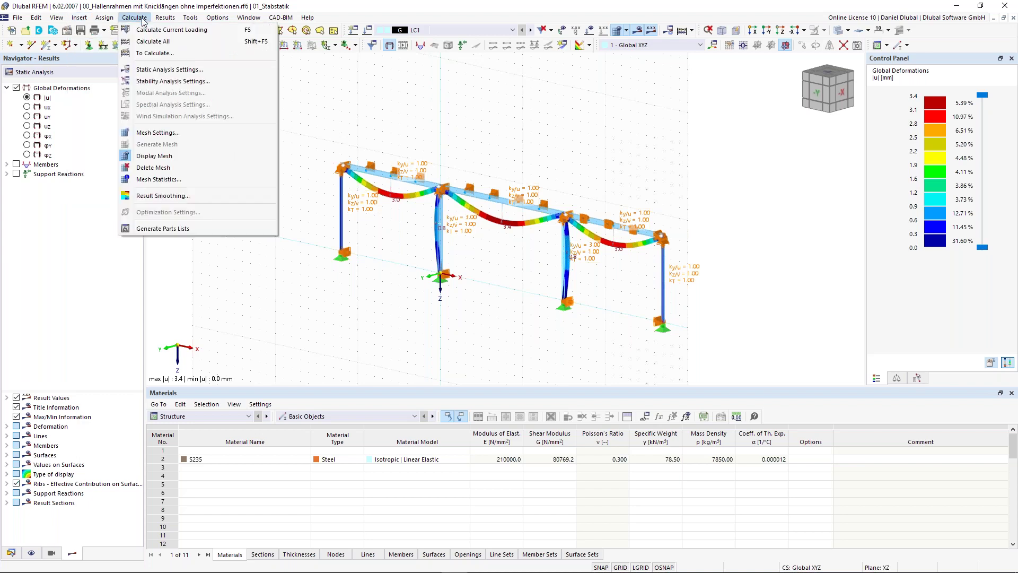
mouse_move(191, 18)
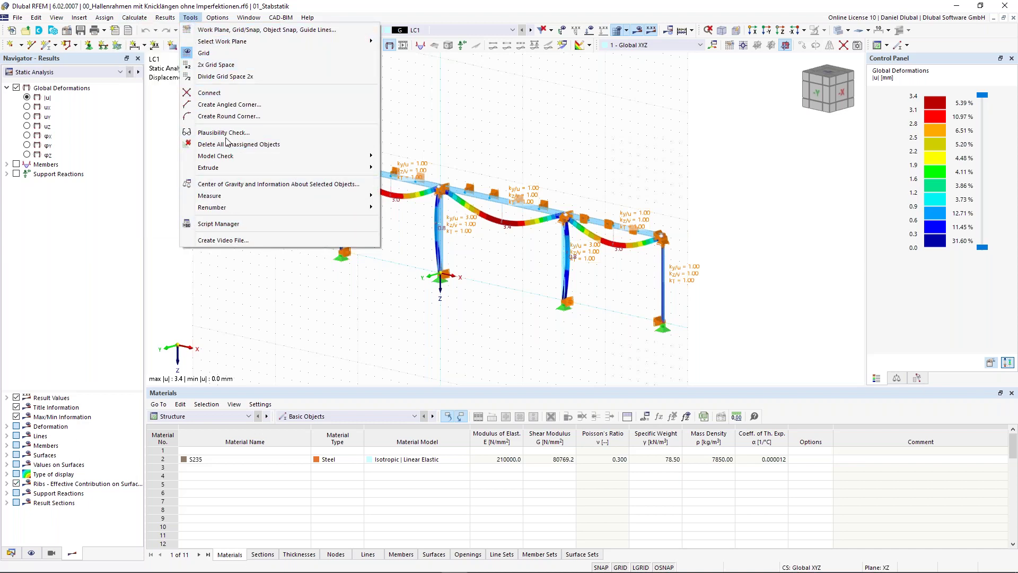
Switch the work window to a dark background in the Display Properties
mouse_move(222, 20)
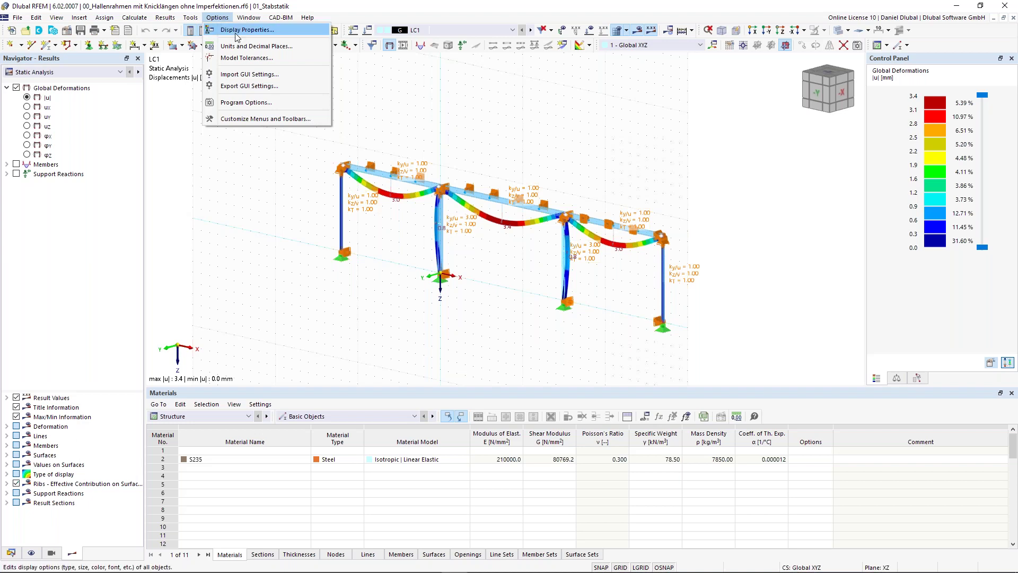
click(234, 31)
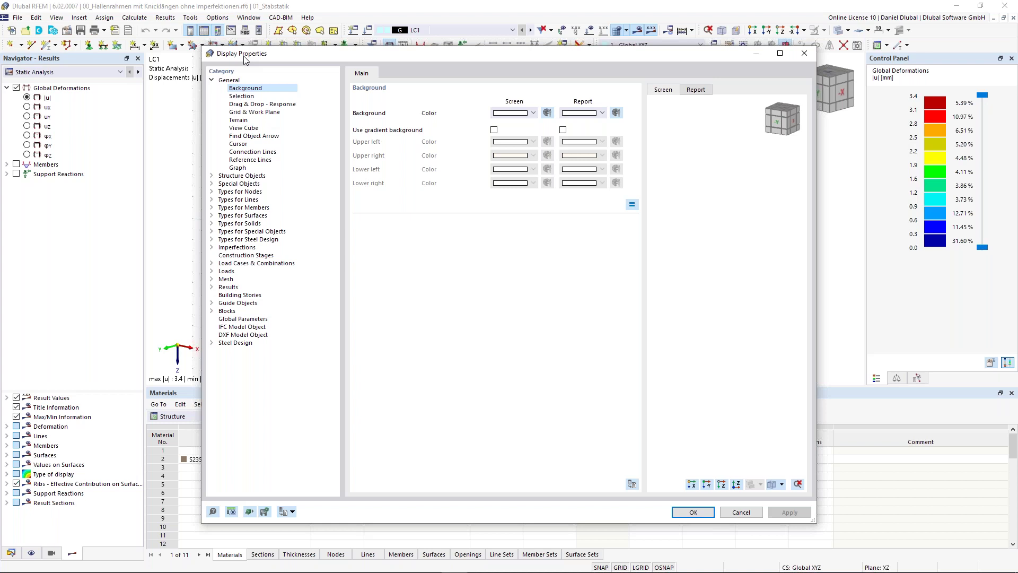
click(693, 511)
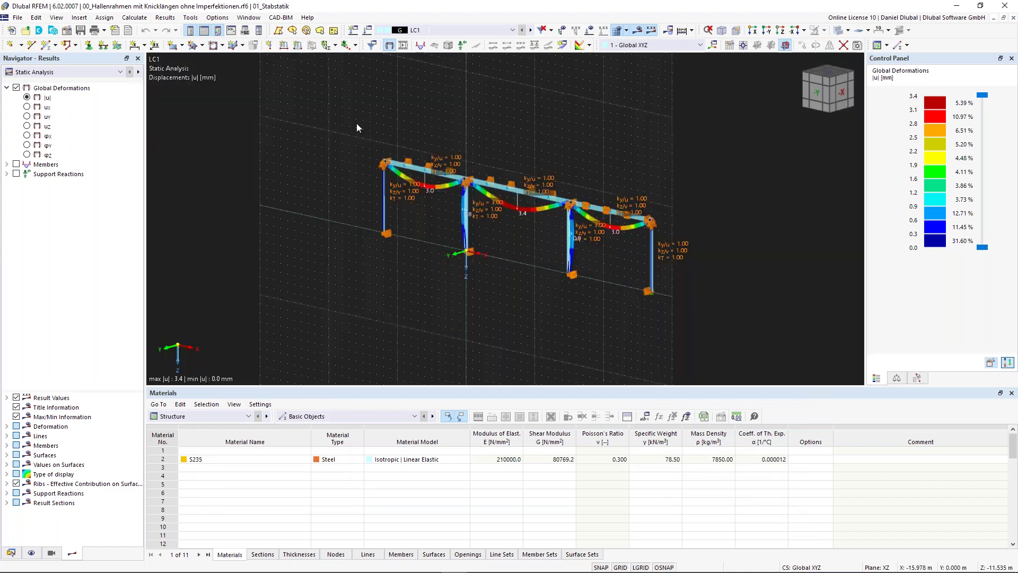
Restore the white background of the work window in the Display Properties
middle_drag(356, 123, 331, 143)
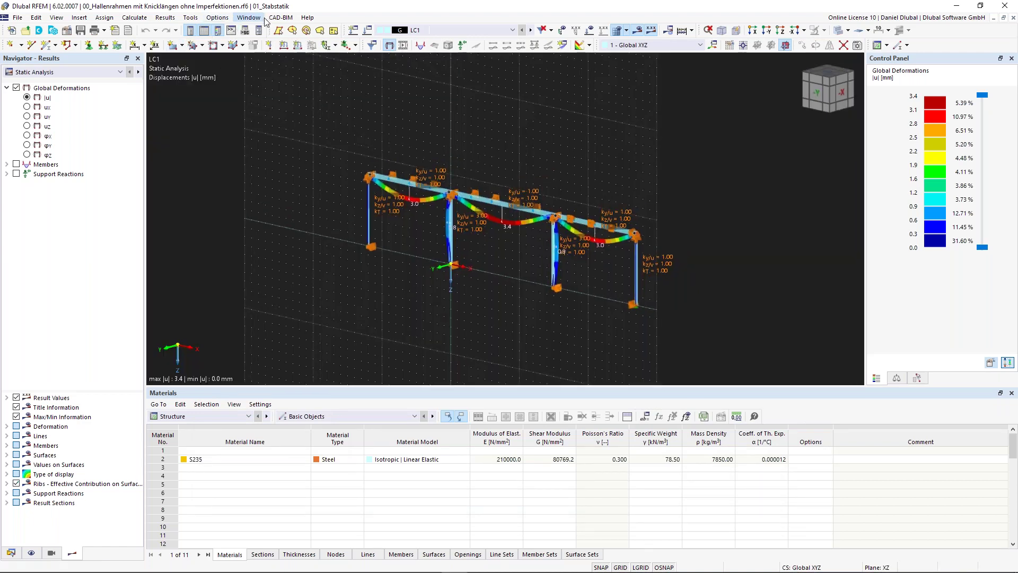
click(219, 18)
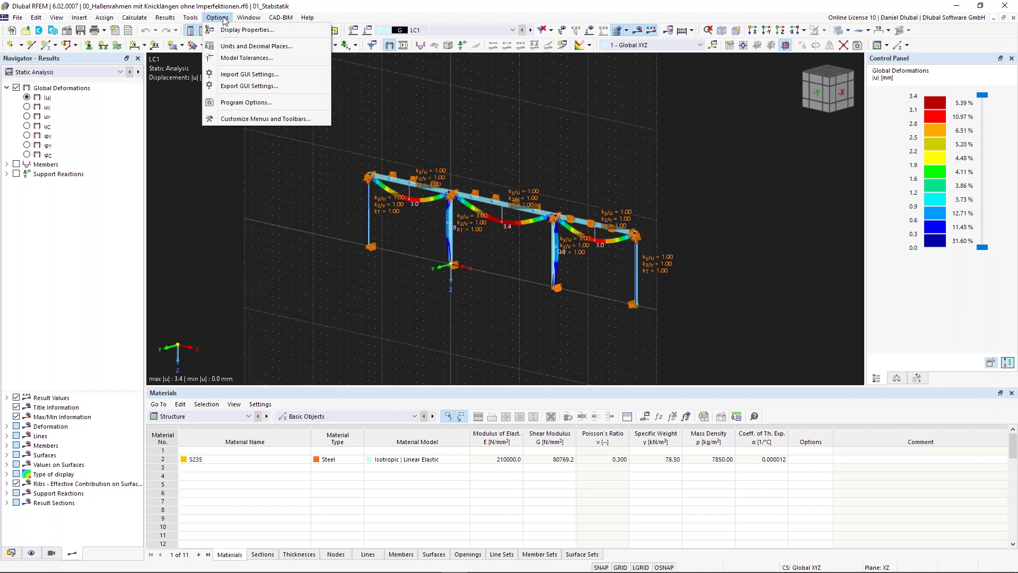
click(236, 34)
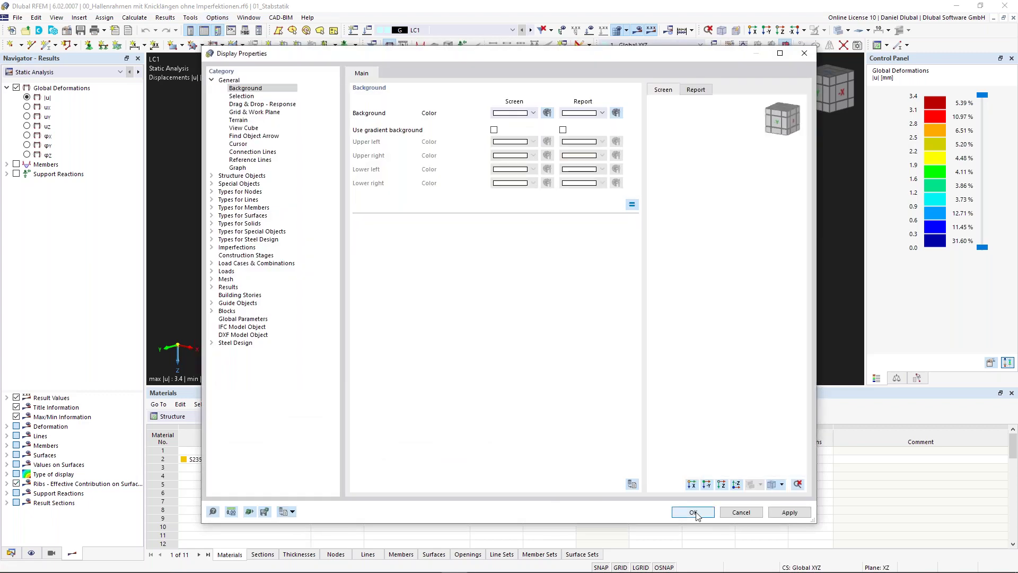
click(693, 512)
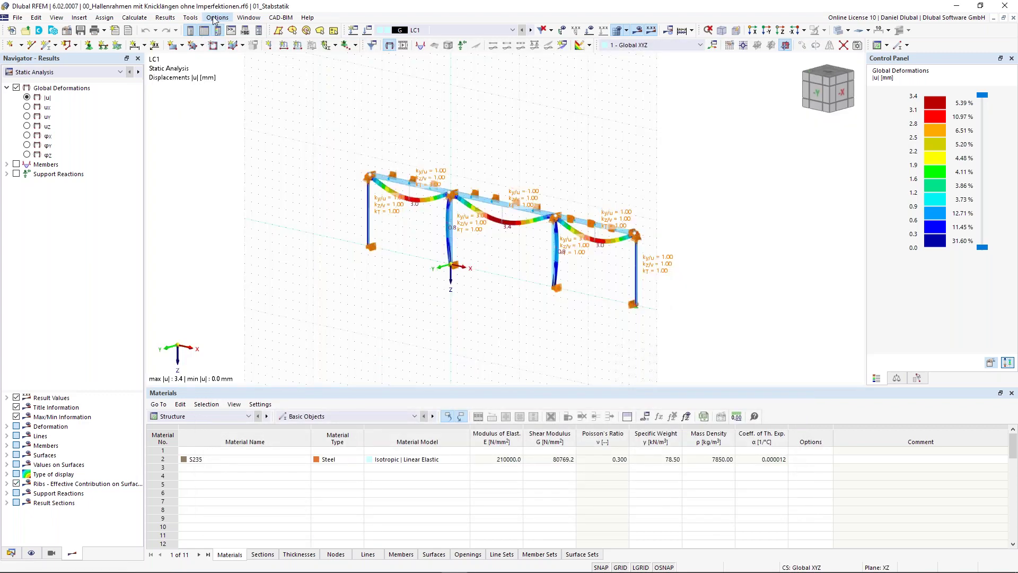
View the available program languages in the Program Options & Settings and close the dialog without changes
click(216, 18)
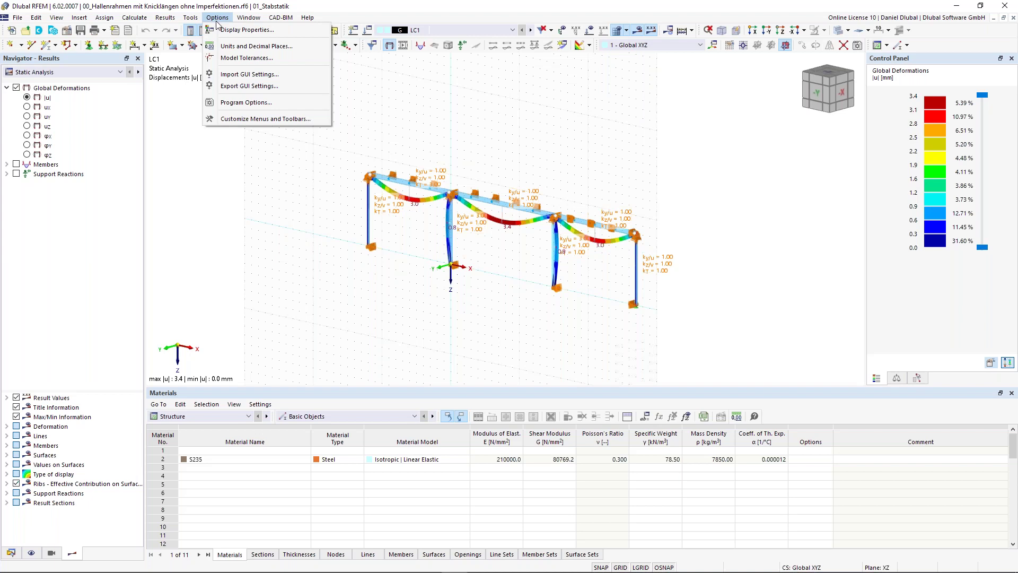
click(246, 102)
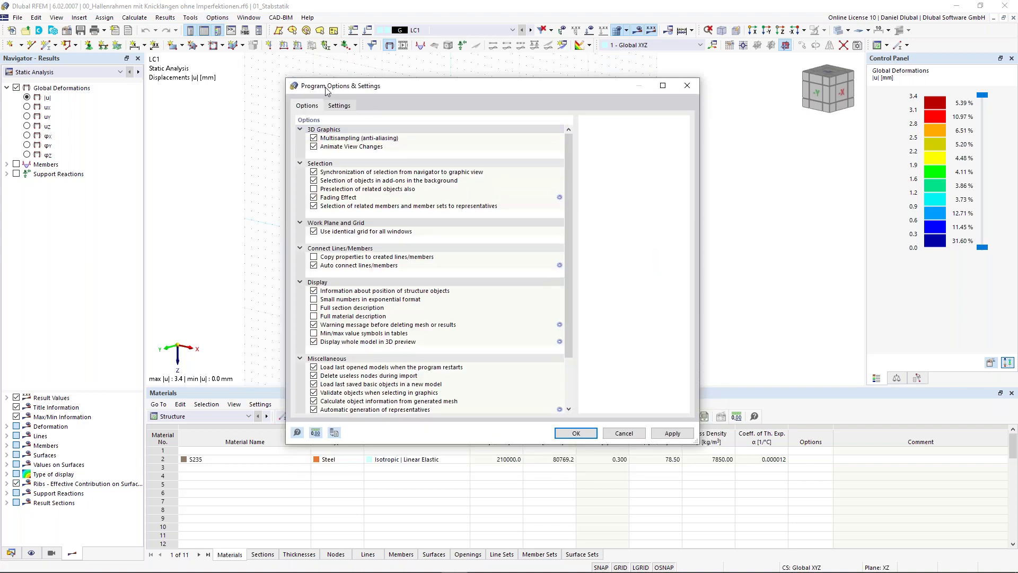
click(342, 107)
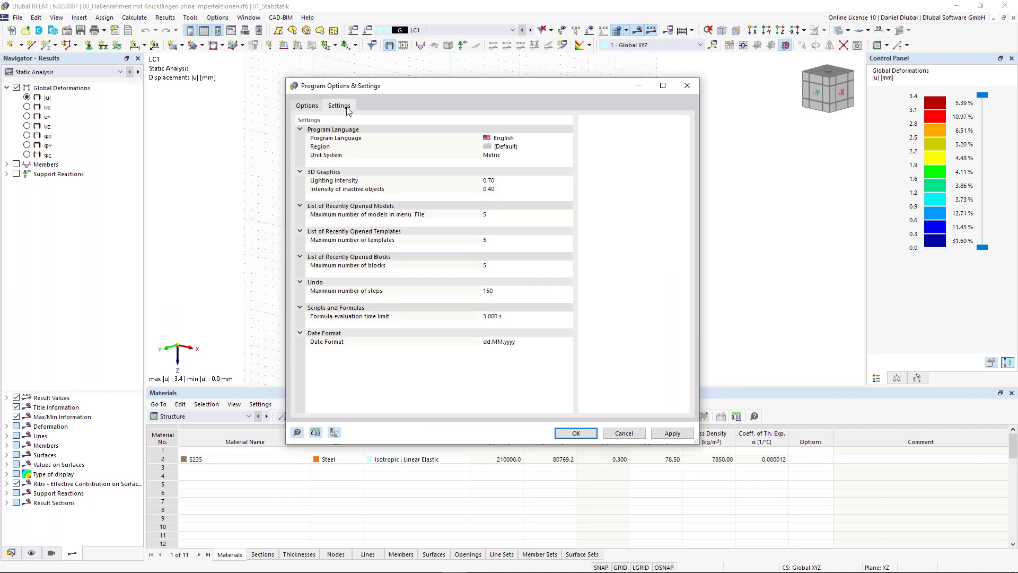
click(556, 139)
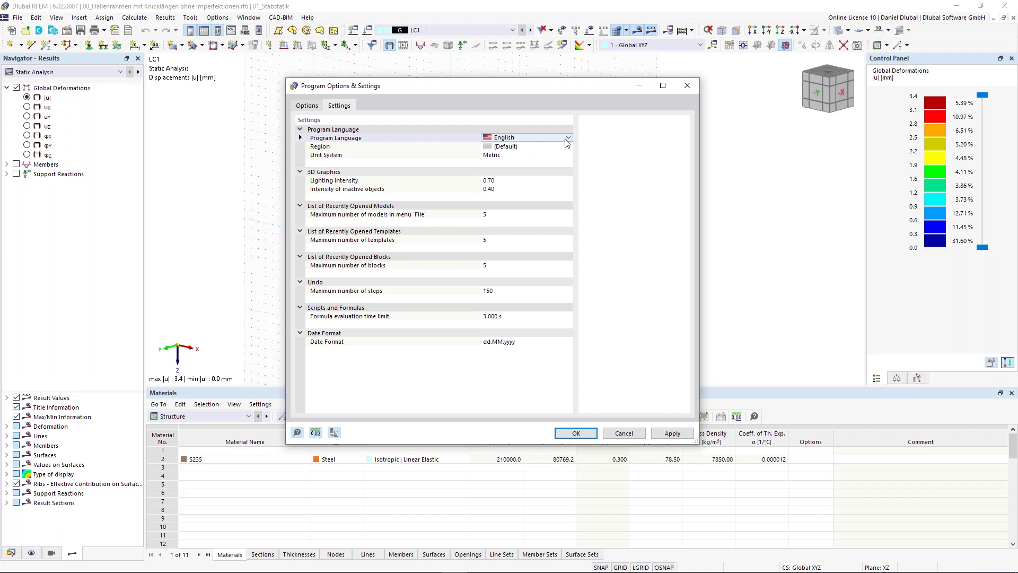
click(566, 138)
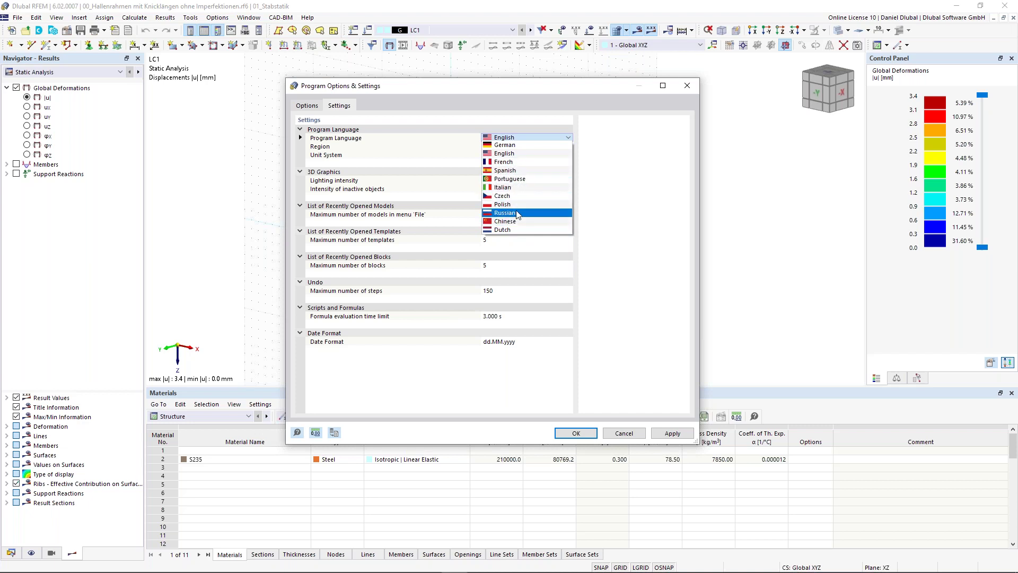
click(613, 147)
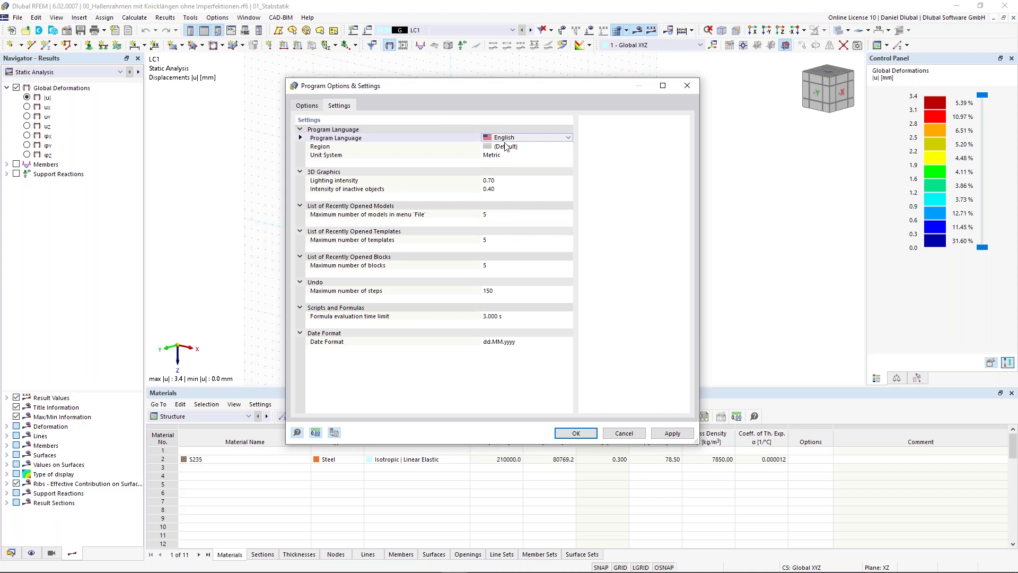
click(686, 88)
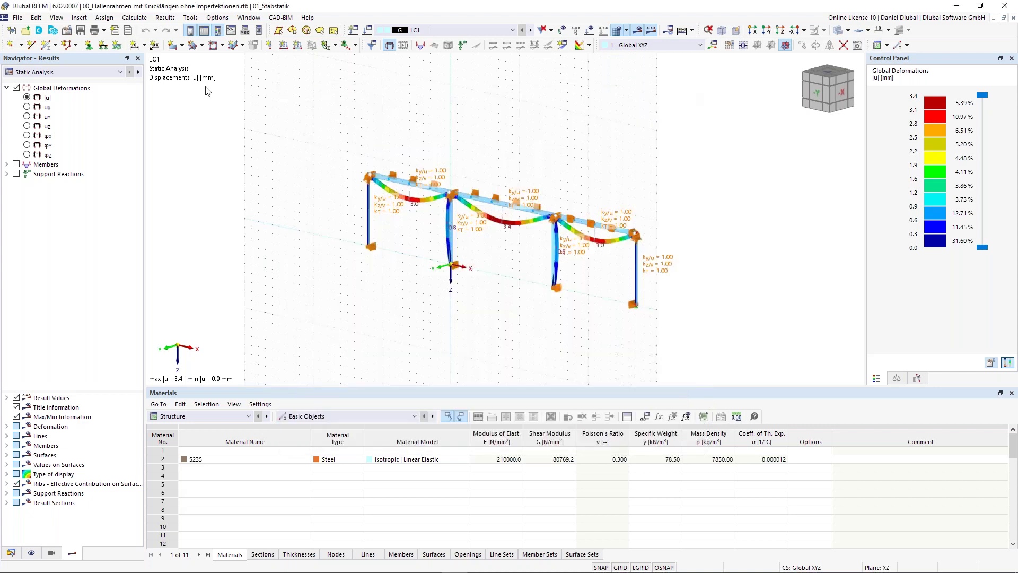
click(256, 20)
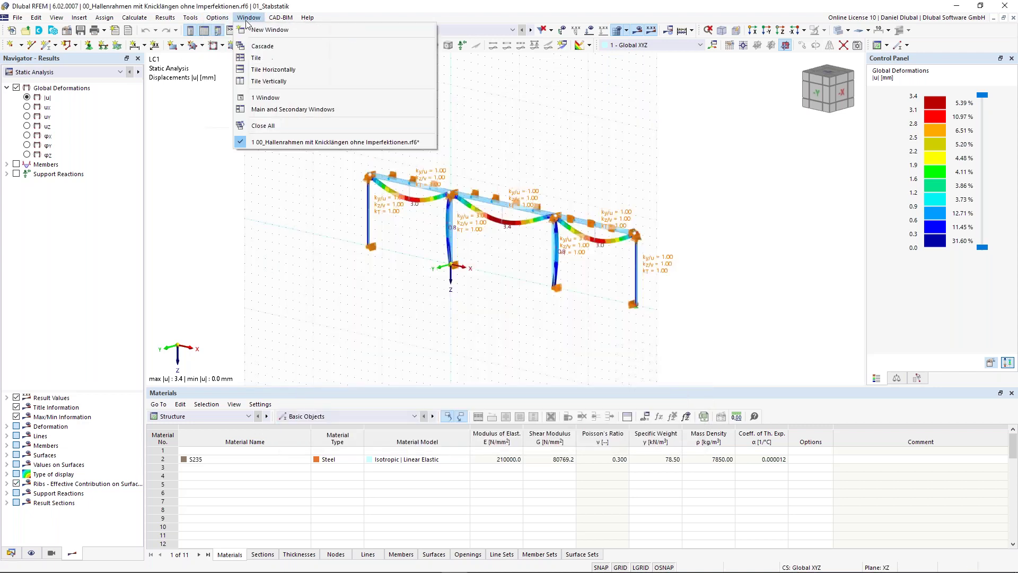
mouse_move(279, 22)
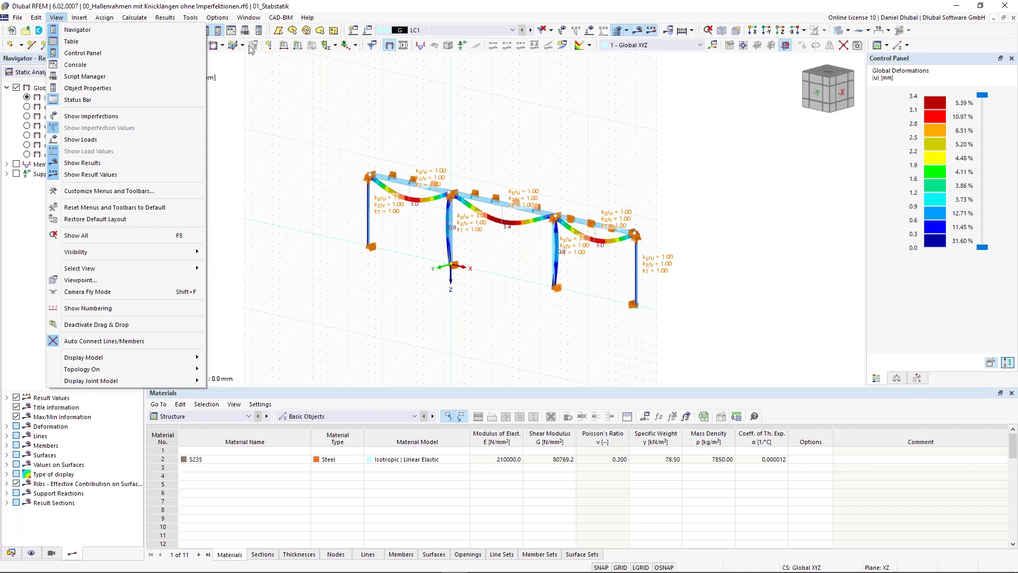
click(273, 79)
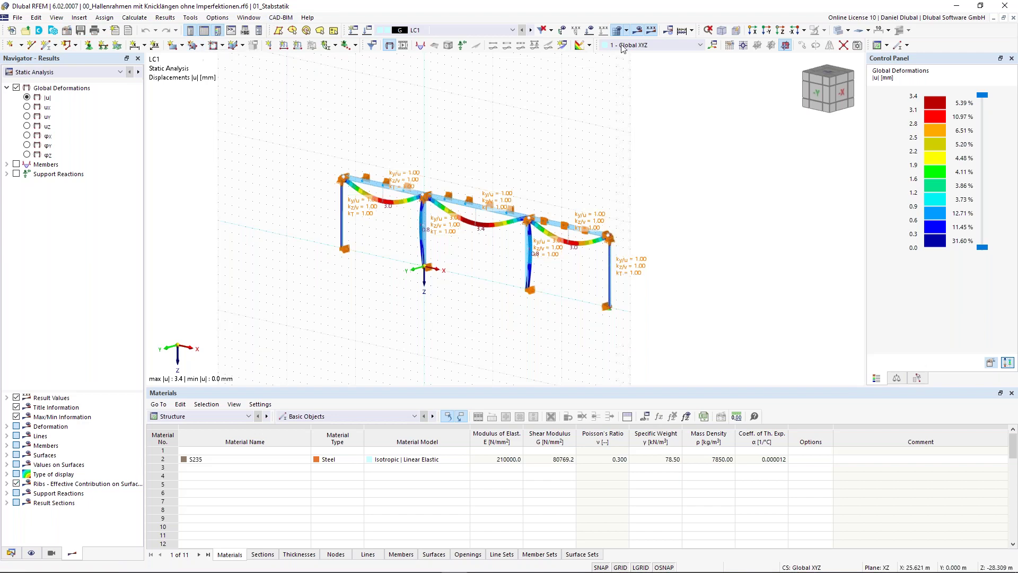
middle_drag(451, 114, 459, 108)
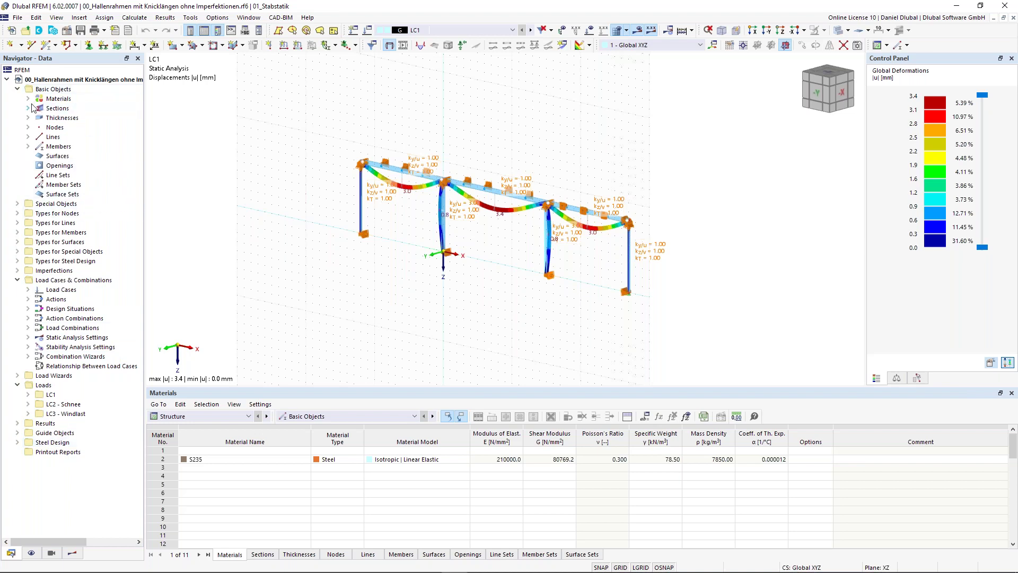
Examine the commands offered for Materials, Special Objects and Intersections in the Data navigator, expanding and collapsing Special Objects
right_click(65, 100)
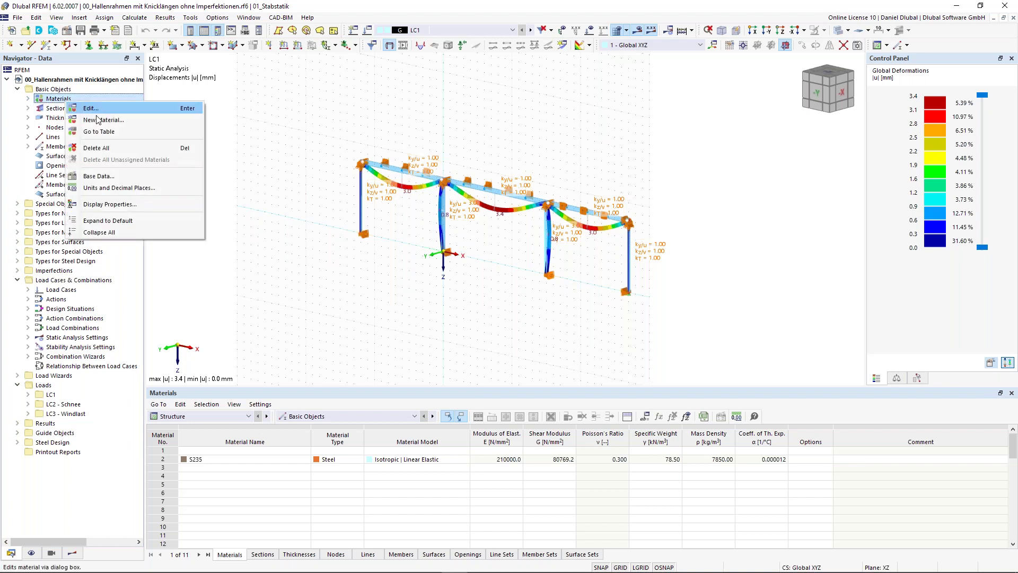
click(55, 204)
right_click(66, 206)
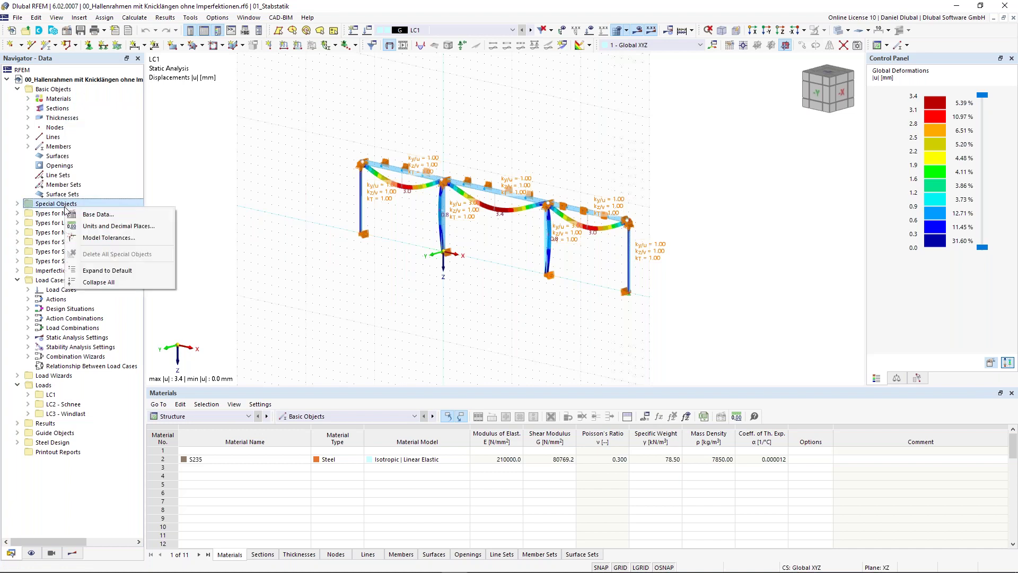
click(18, 206)
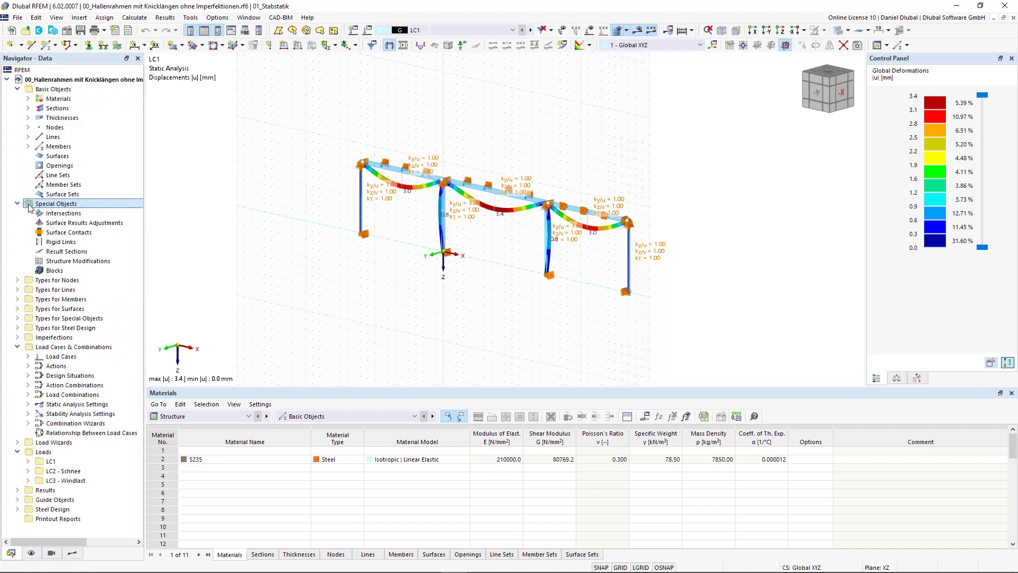
right_click(48, 207)
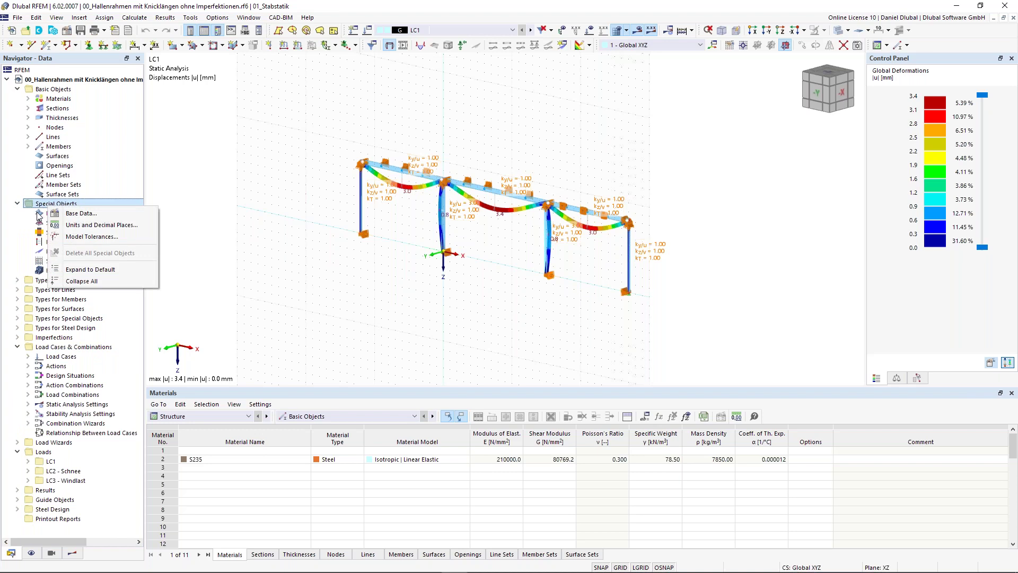
click(40, 213)
right_click(62, 214)
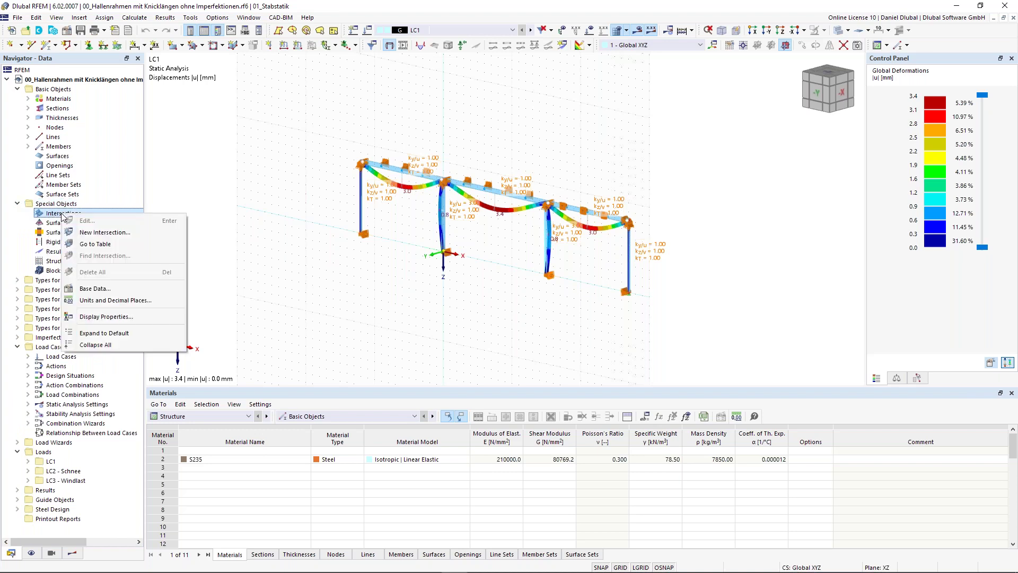
click(17, 204)
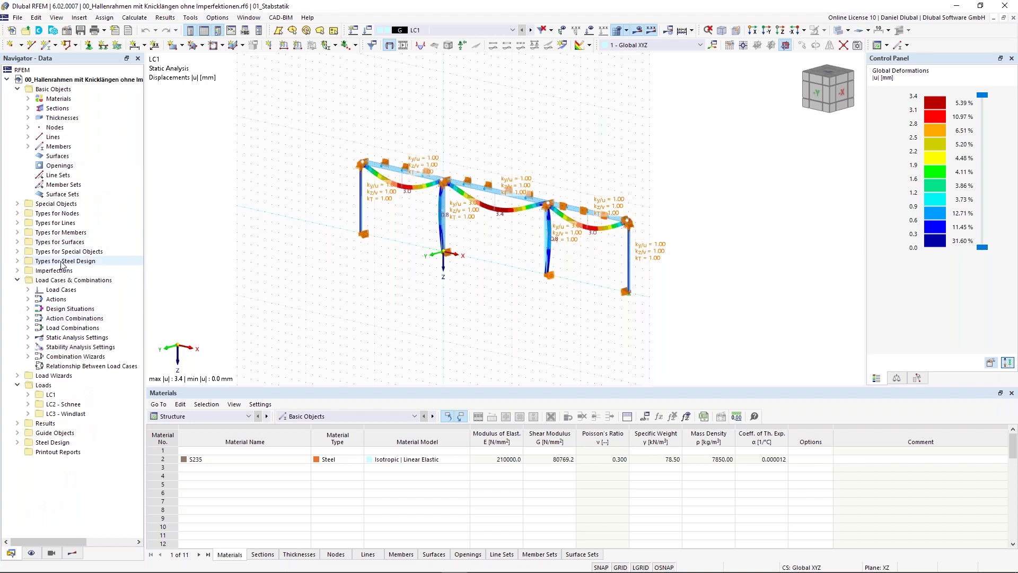
Collapse all entries in the Data navigator and expand only Basic Objects
right_click(49, 176)
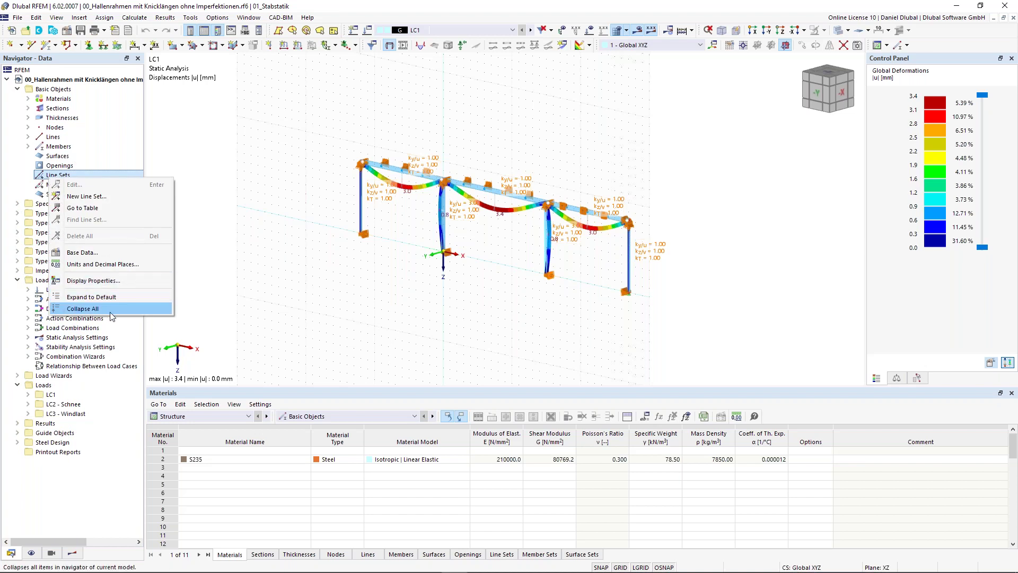
click(113, 307)
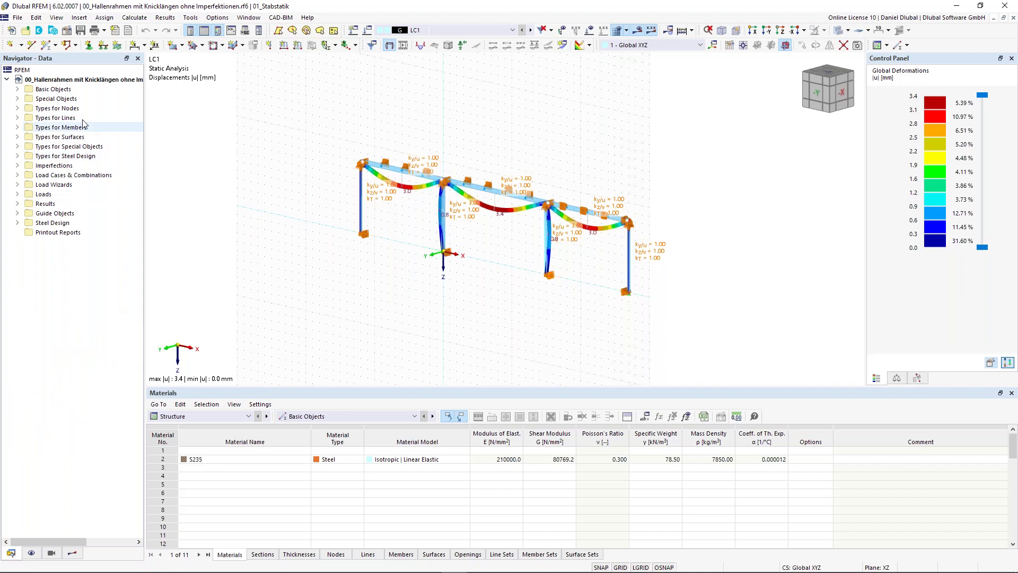
click(17, 89)
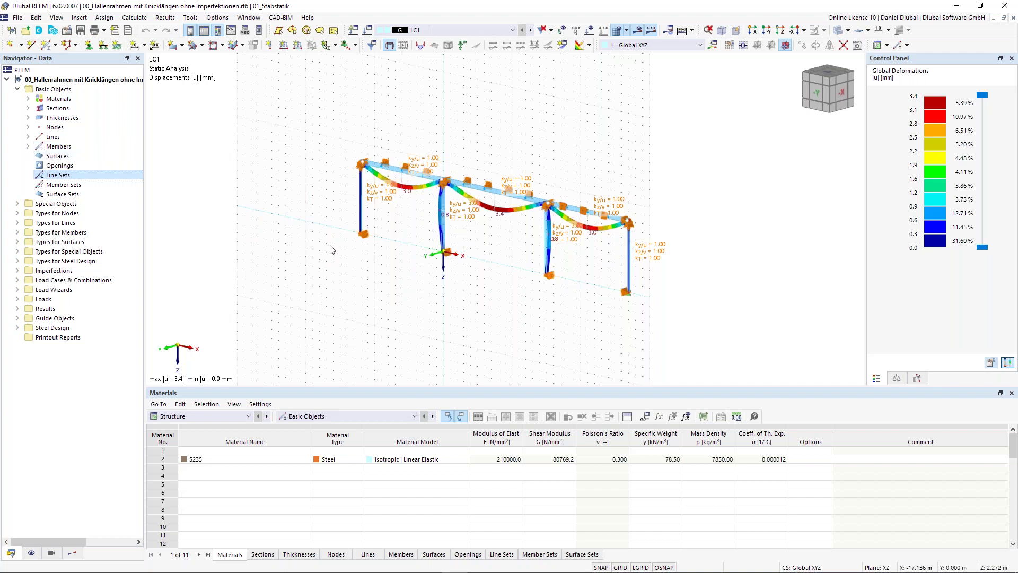
scroll(350, 229, up, 1)
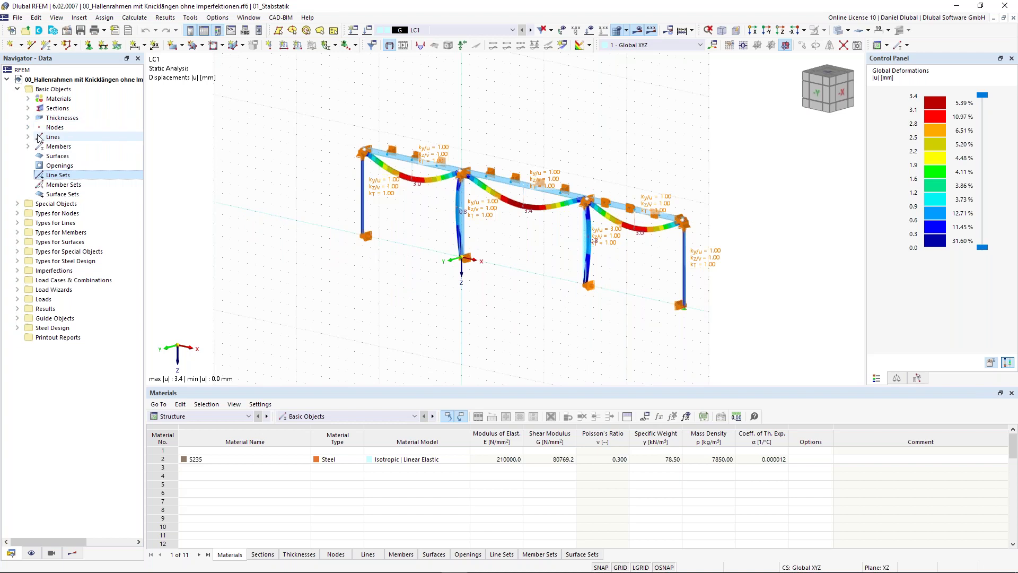
Look into the Special Objects folder in the Data navigator, collapse it again and expand Types for Nodes
click(18, 203)
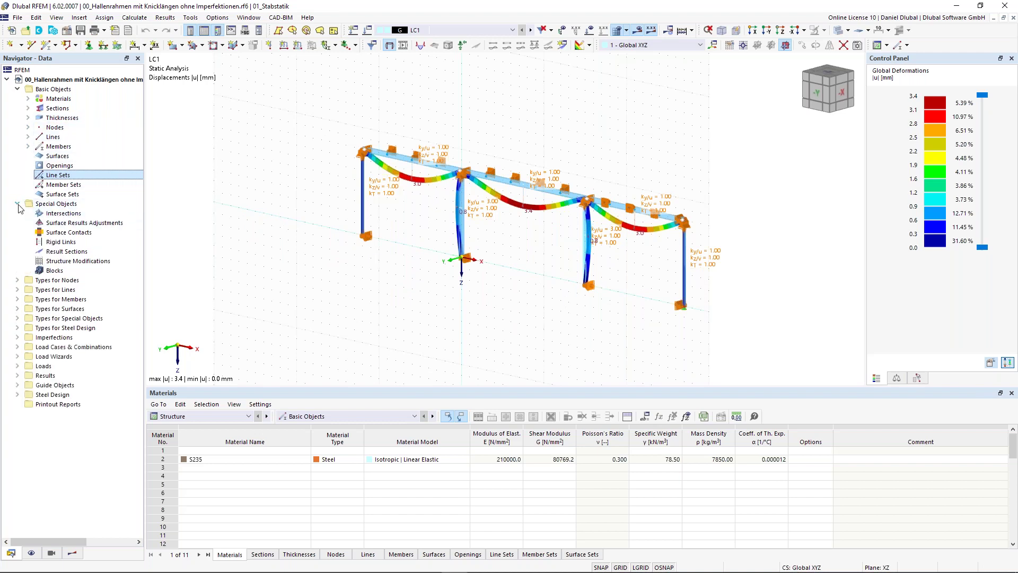
double_click(65, 206)
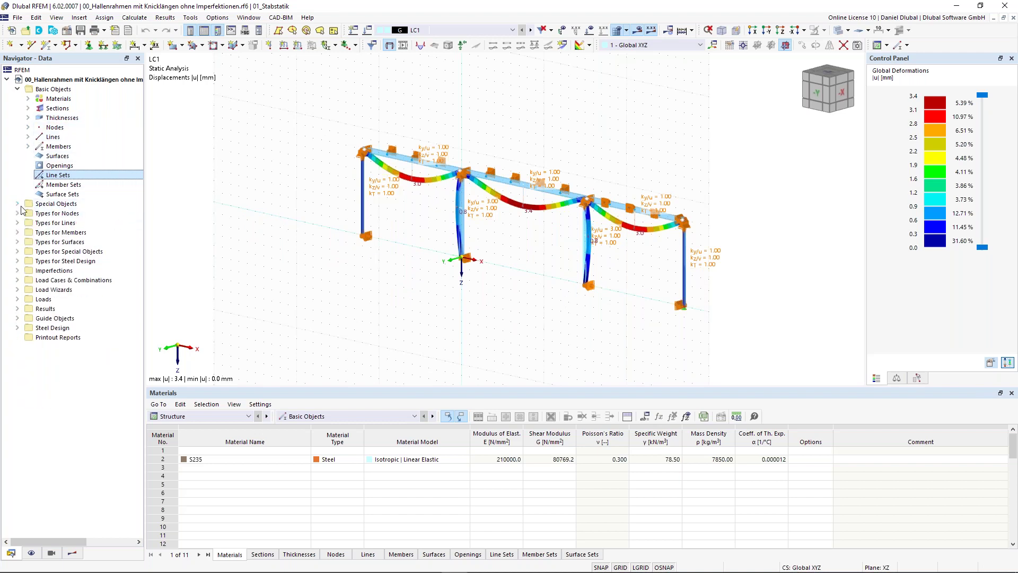
double_click(70, 214)
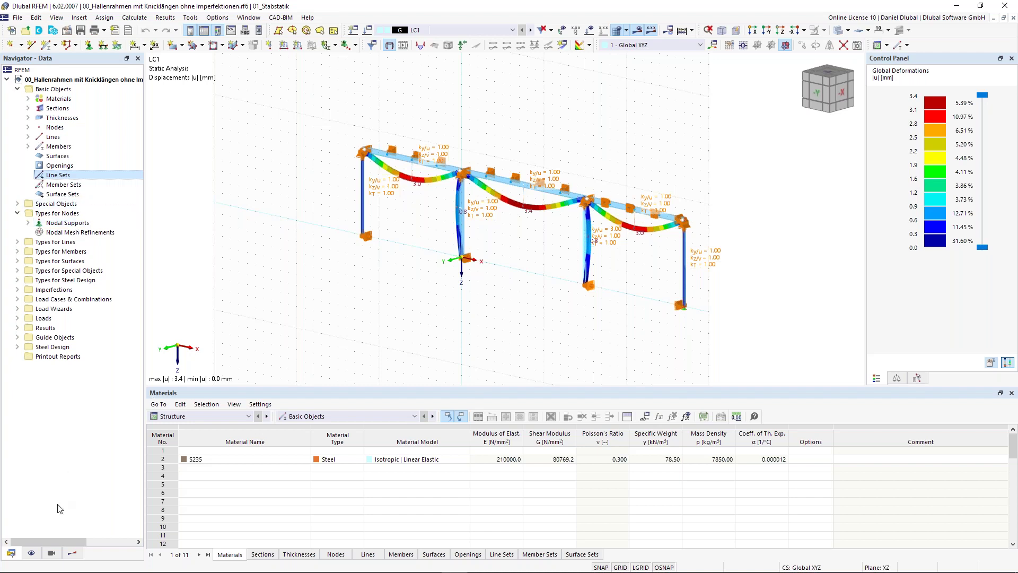
Hide the results of the frame through the Display navigator and show them again
click(31, 553)
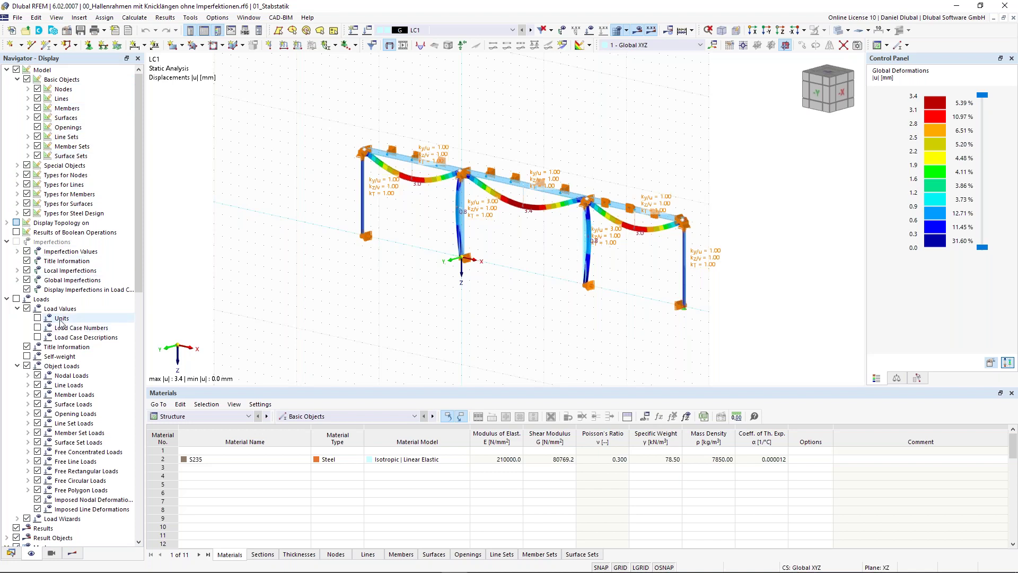
scroll(104, 370, down, 6)
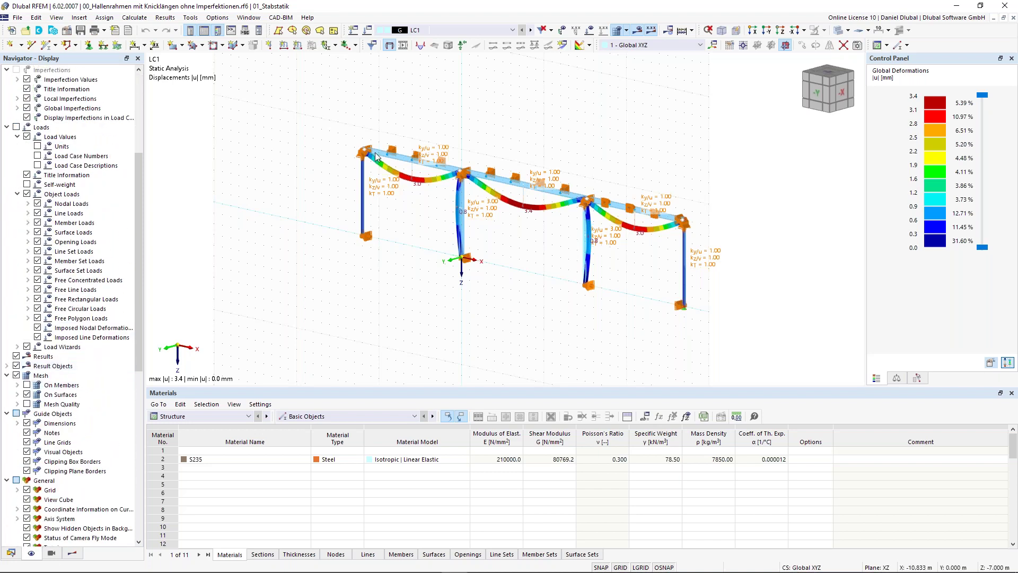
middle_drag(361, 100, 325, 118)
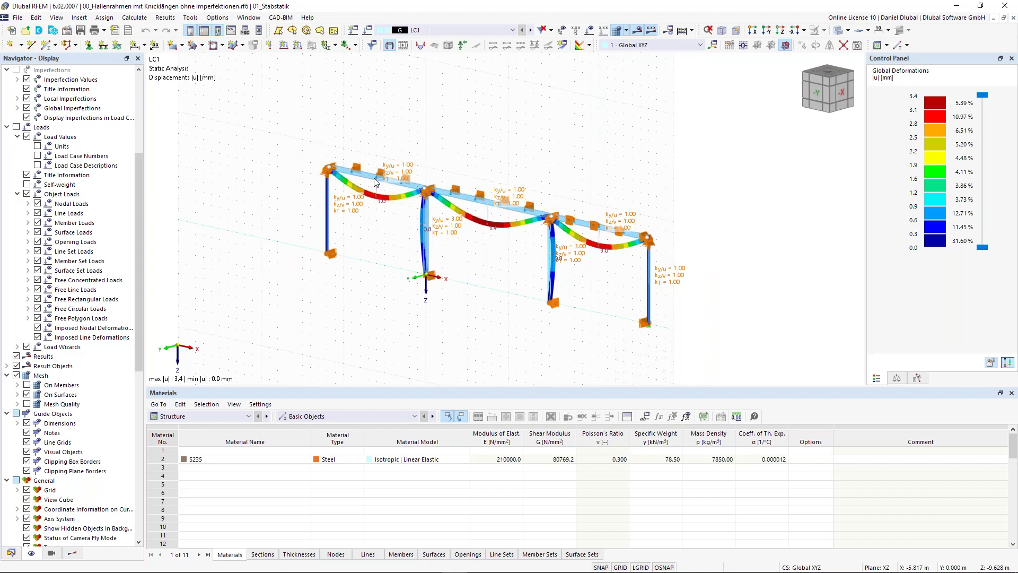
ctrl+middle_drag(472, 137, 381, 174)
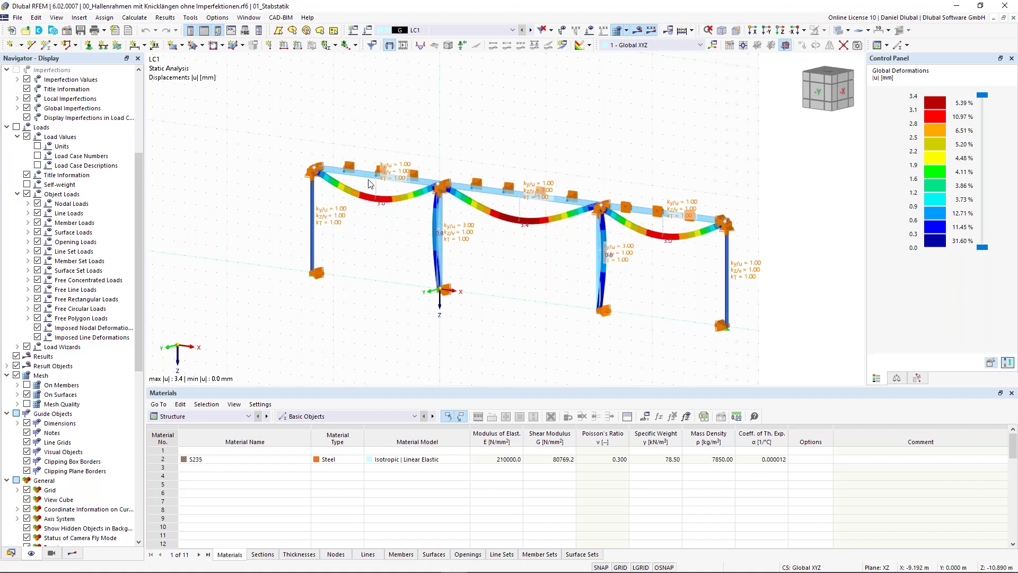
click(17, 357)
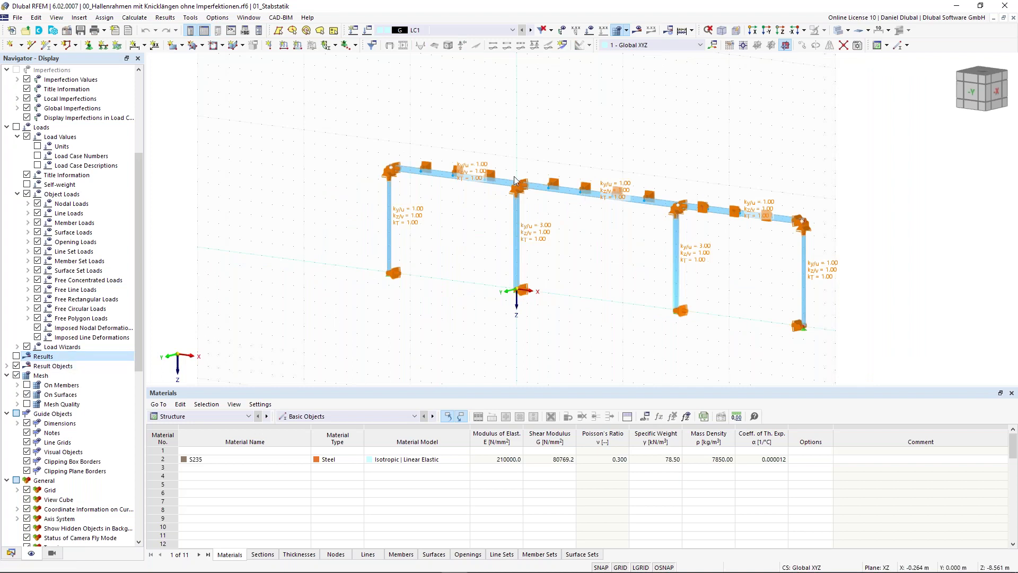
click(17, 356)
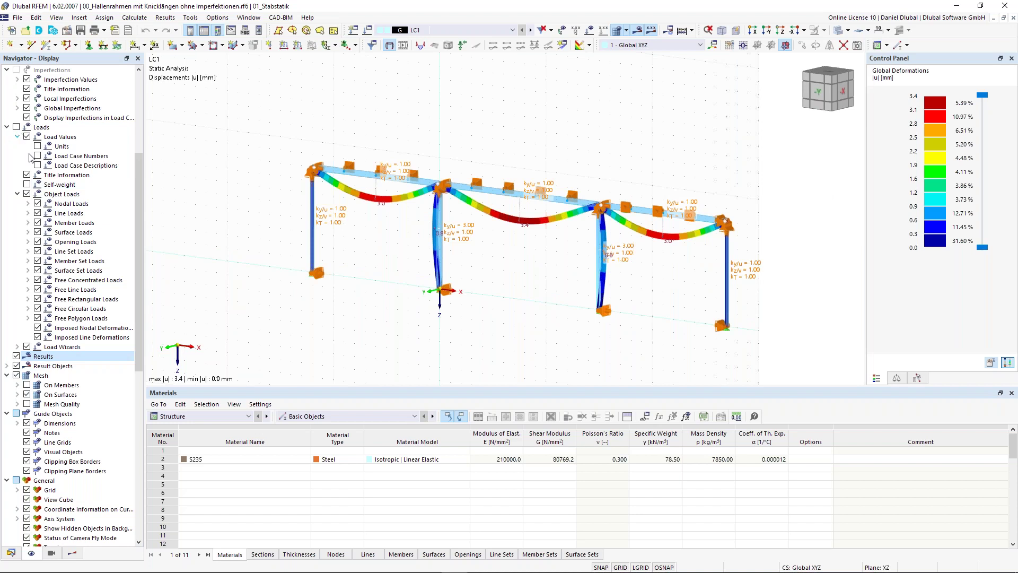
Turn on the object numbering in the Display navigator and turn it off again
scroll(61, 313, down, 7)
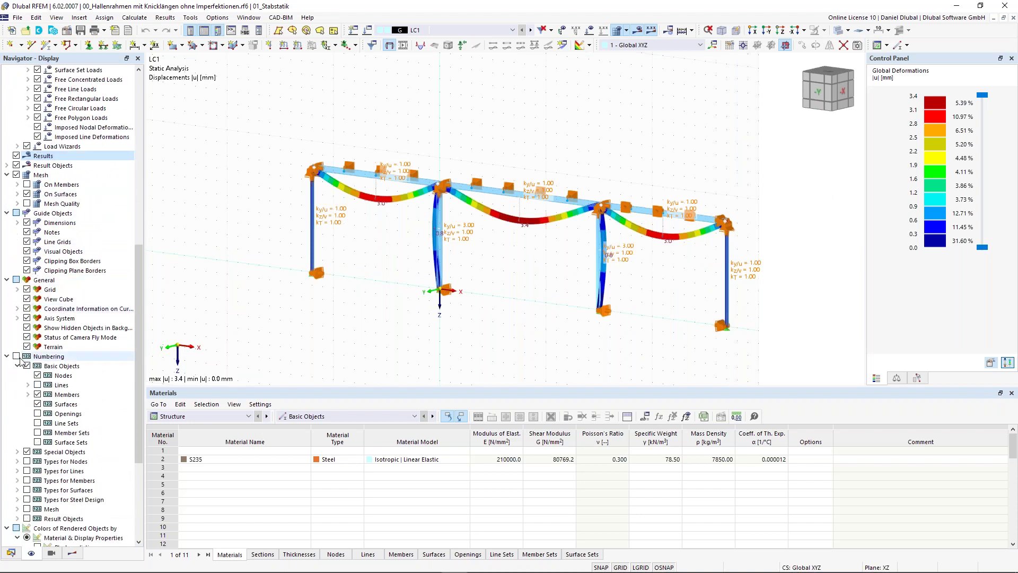
click(16, 358)
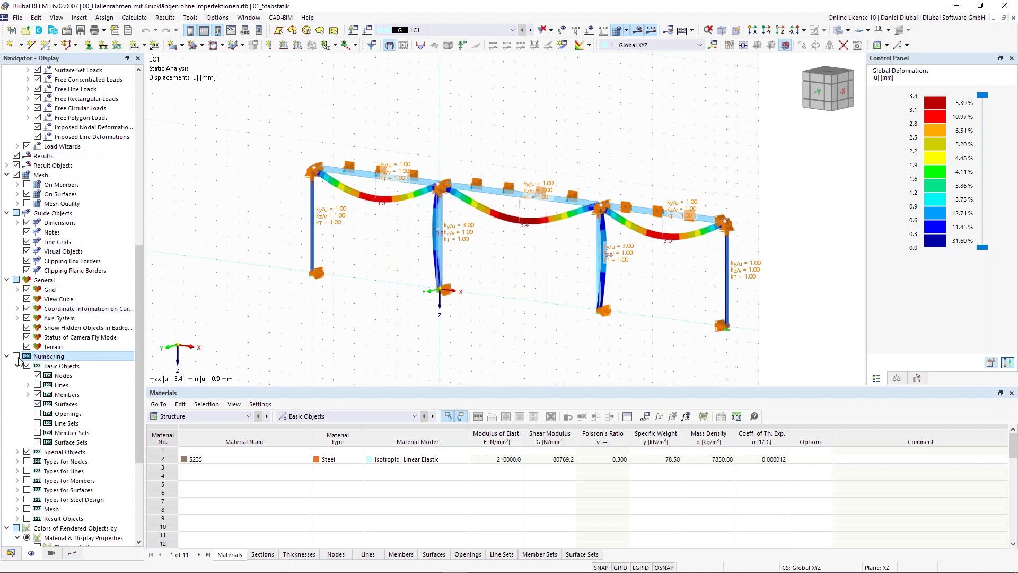
click(16, 357)
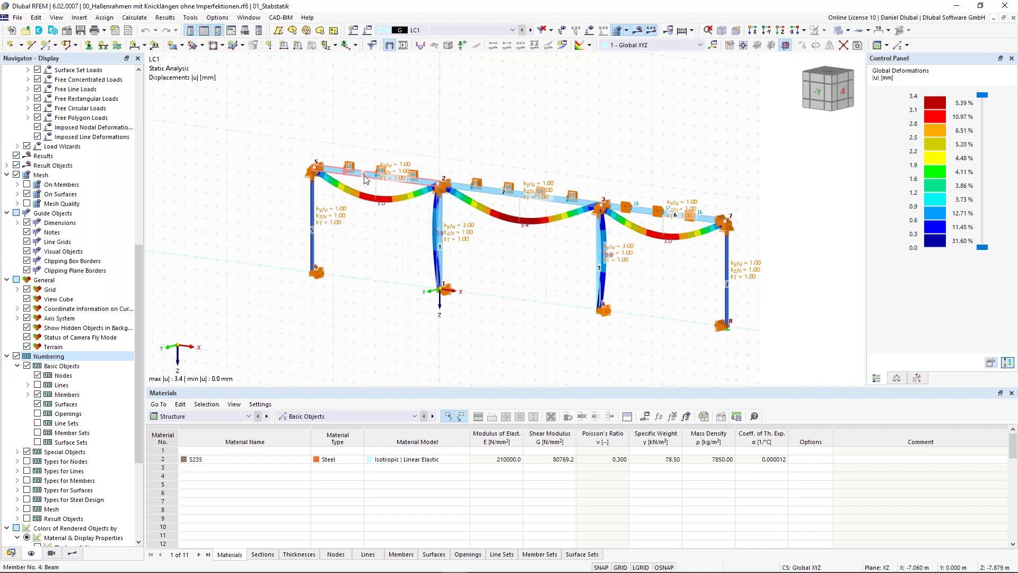
click(16, 357)
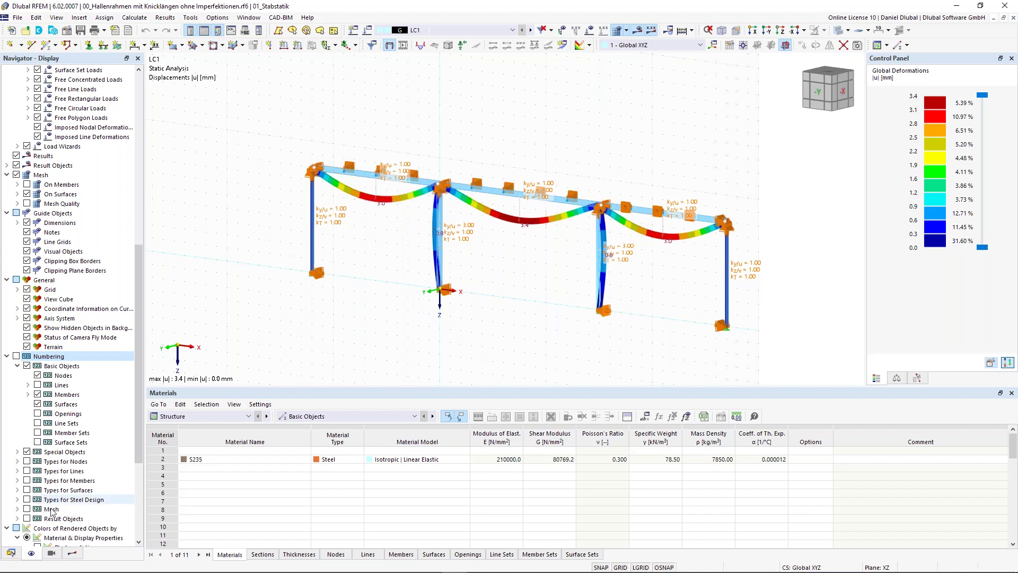
Apply the user-defined view "-Y-Ansicht: Ergebnisse" from the Views navigator
click(51, 552)
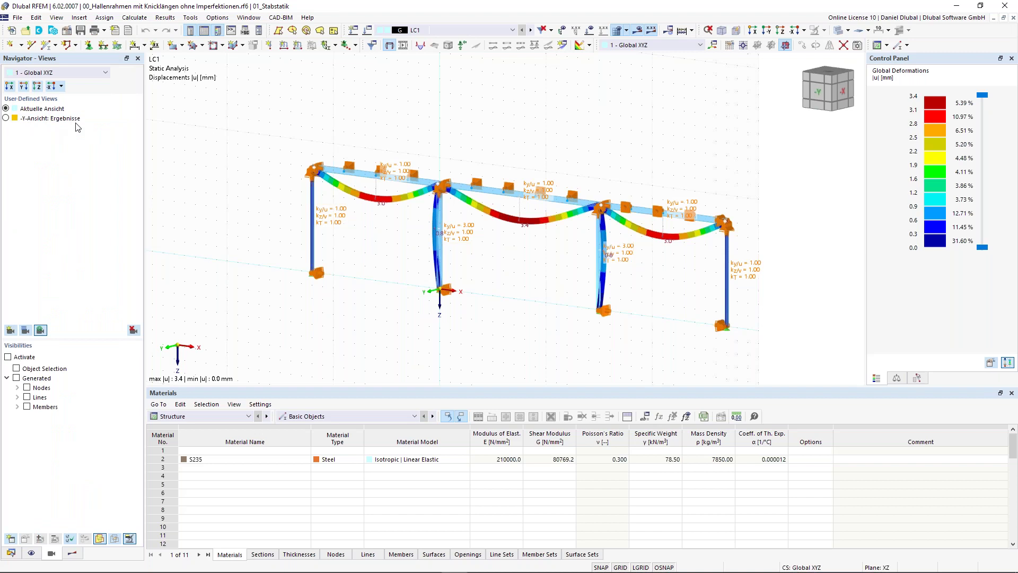
ctrl+middle_drag(507, 109, 459, 106)
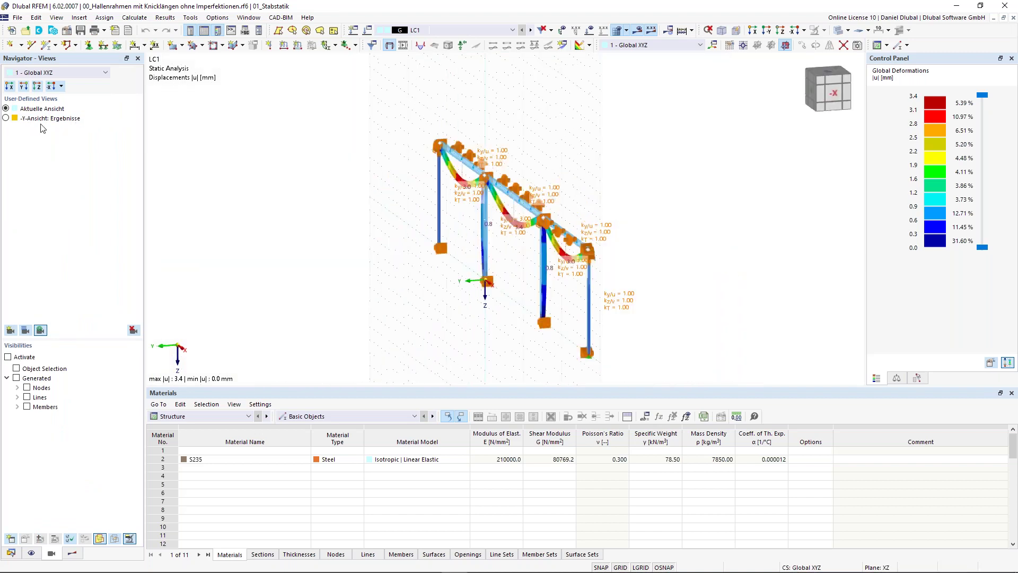
click(5, 118)
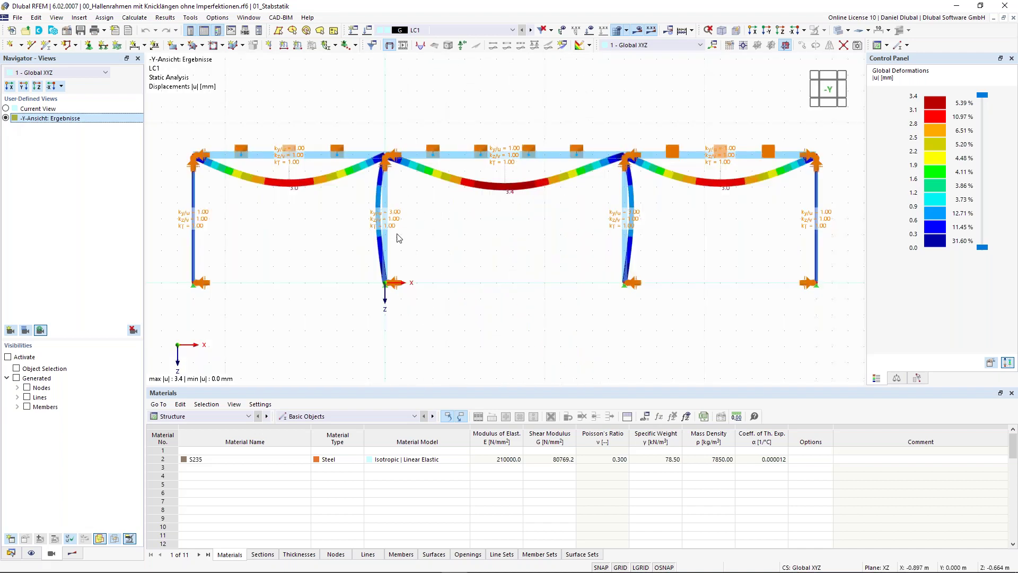
Activate the generated visibility for members by section, limited to section 2 - IPE 450
click(18, 407)
click(29, 425)
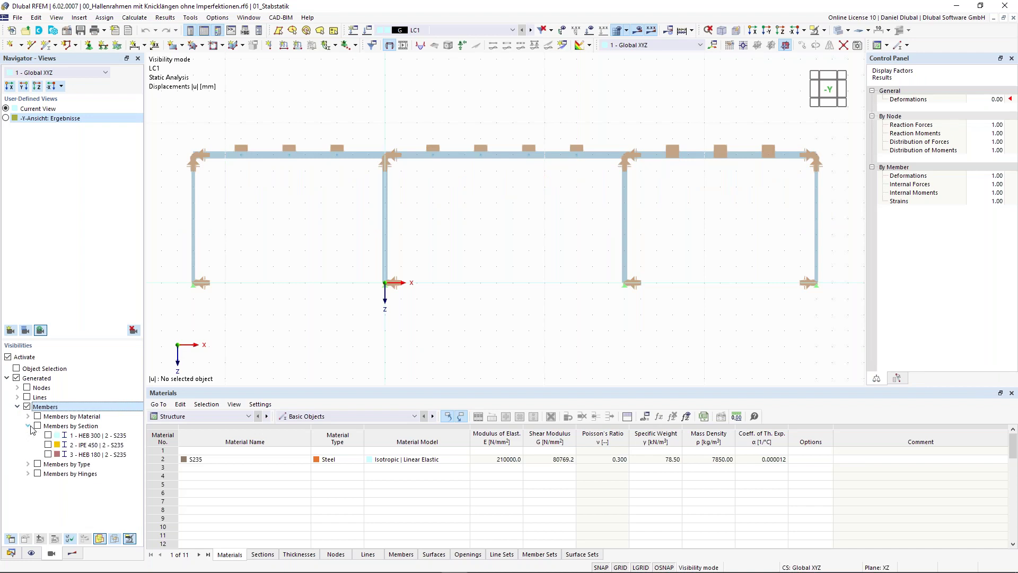
click(48, 446)
click(48, 446)
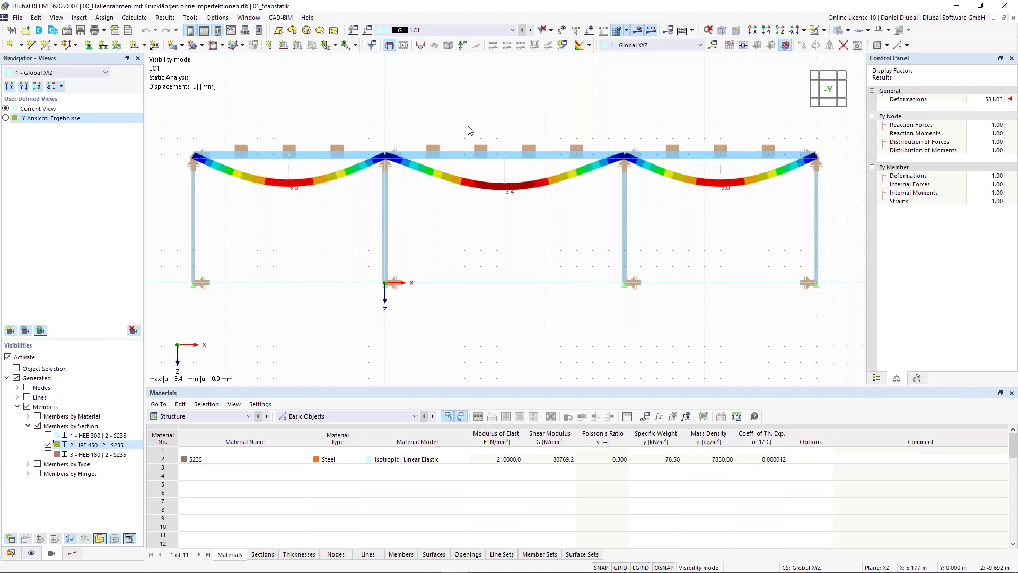
middle_drag(460, 133, 464, 158)
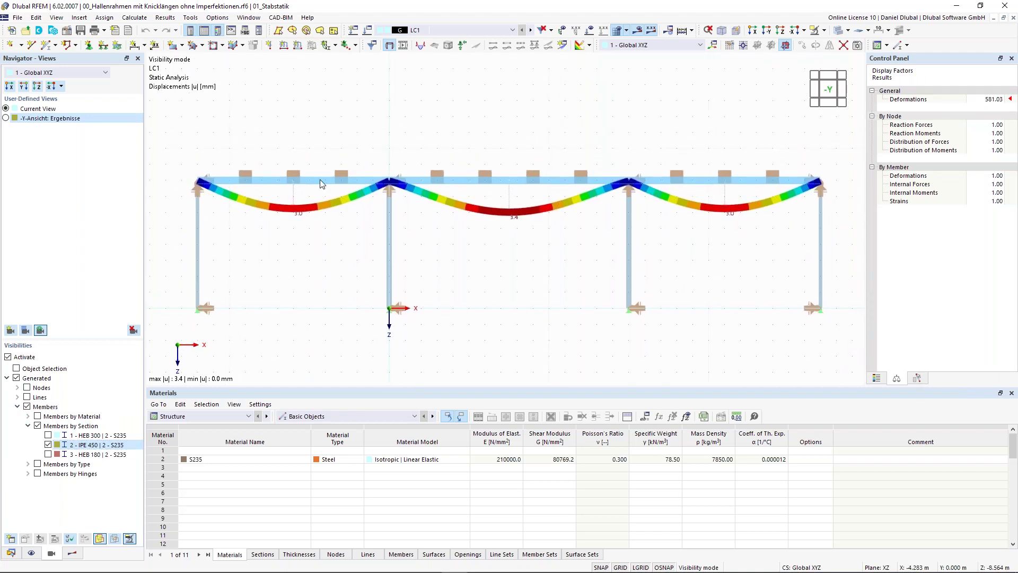
Show all hidden objects again and switch the displayed results from global deformations to members in the Results navigator
click(73, 553)
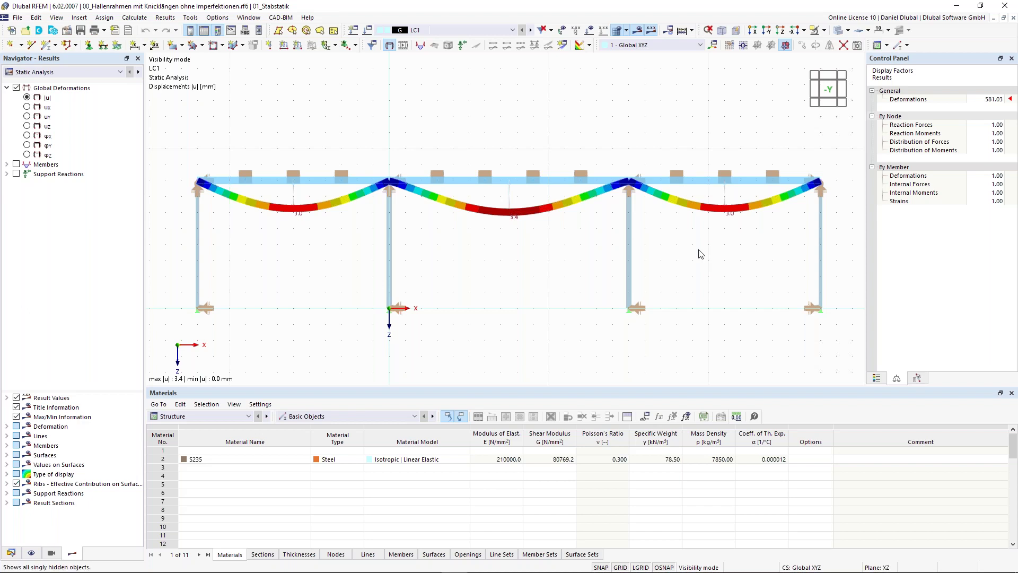
ctrl+middle_drag(488, 122, 450, 135)
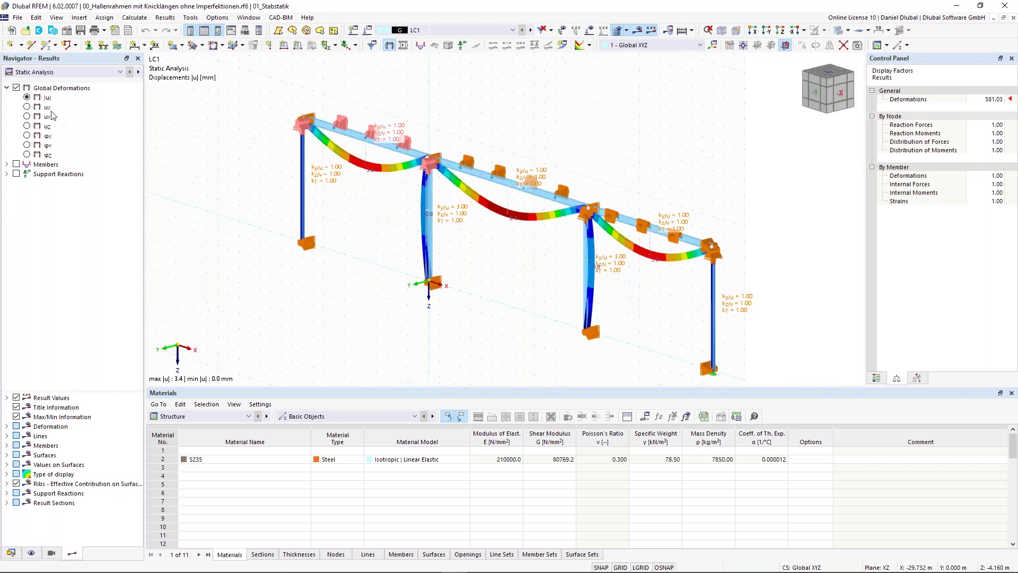
click(7, 164)
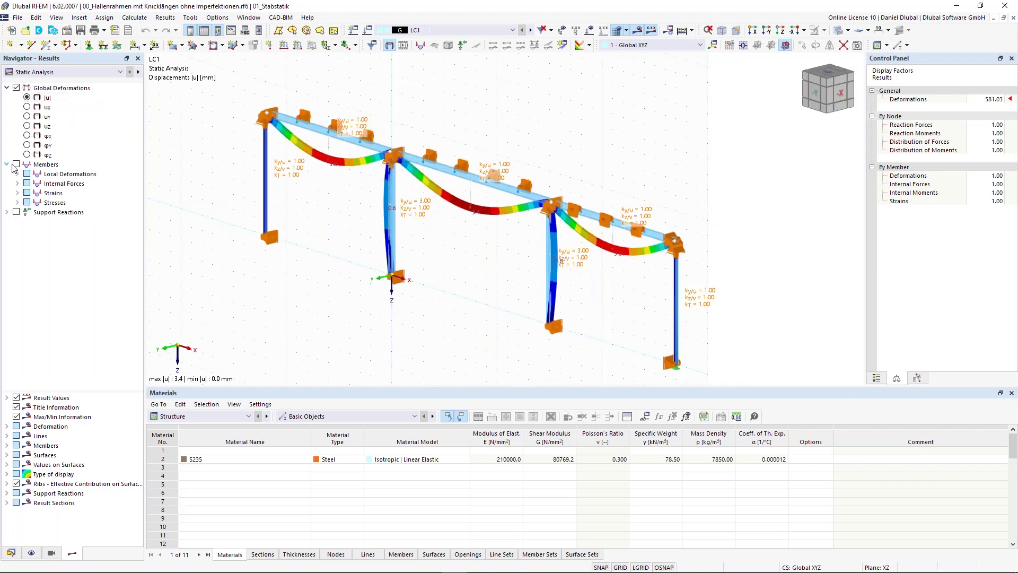
click(16, 164)
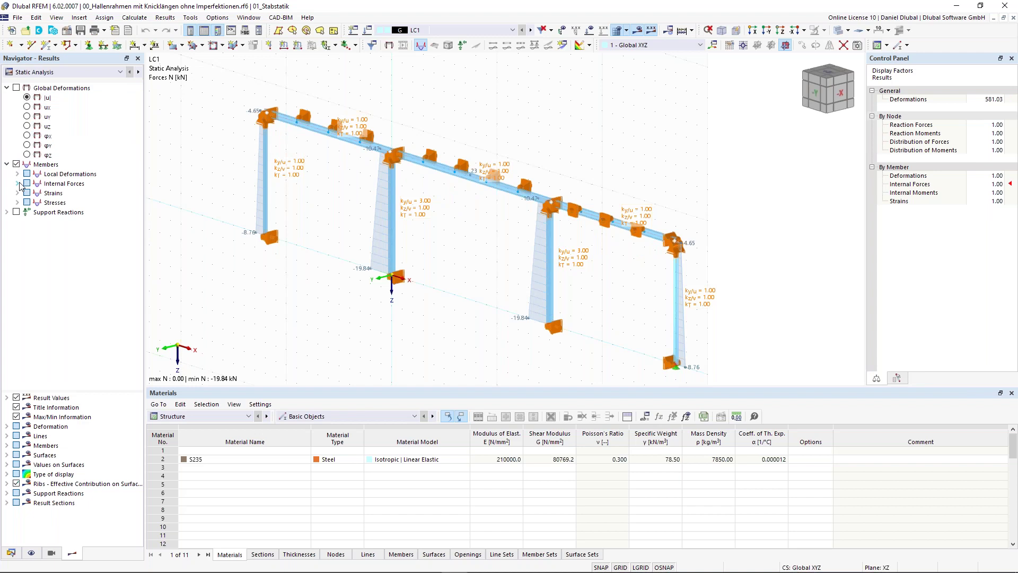
Step through the member internal forces, from N to My, and display the shear force Vz
click(19, 184)
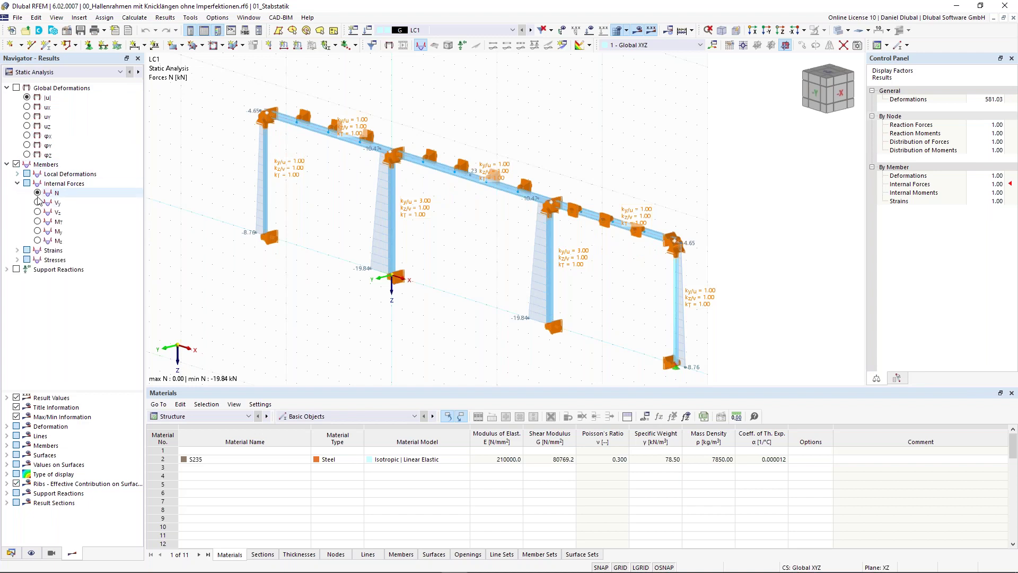
click(37, 194)
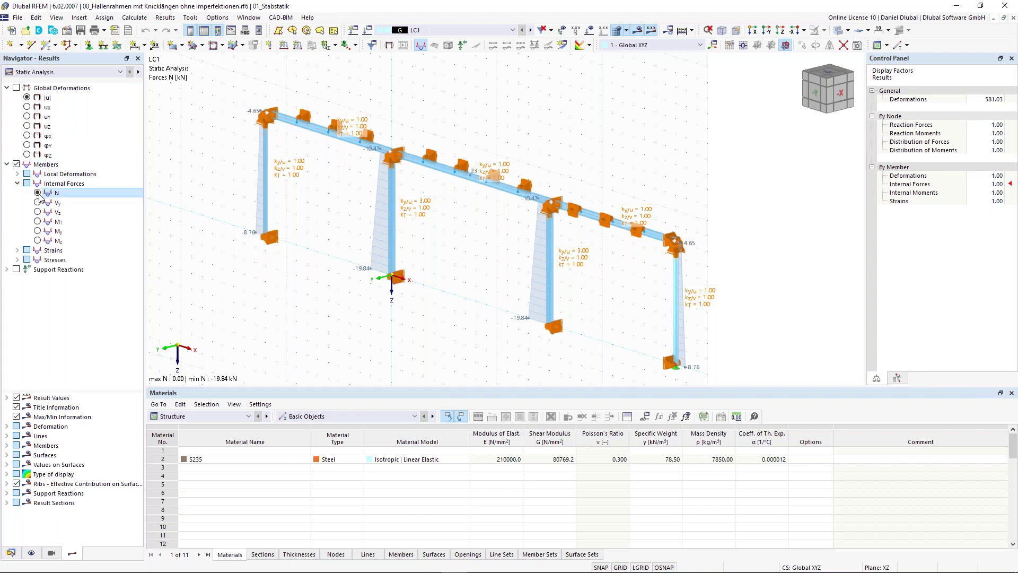
click(37, 231)
click(37, 211)
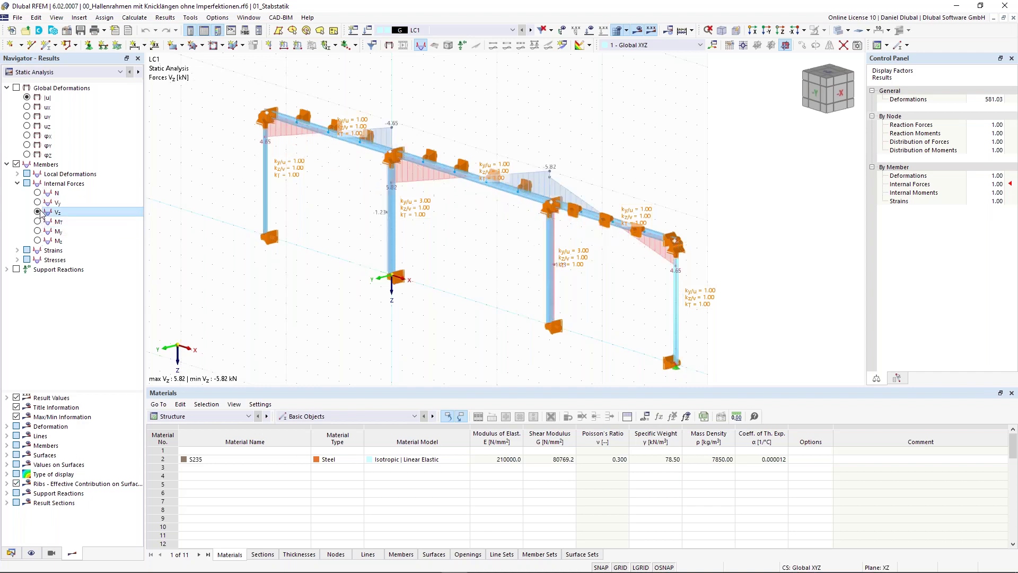
Display the support reactions together with the member forces and expand the Nodal Supports options
click(7, 269)
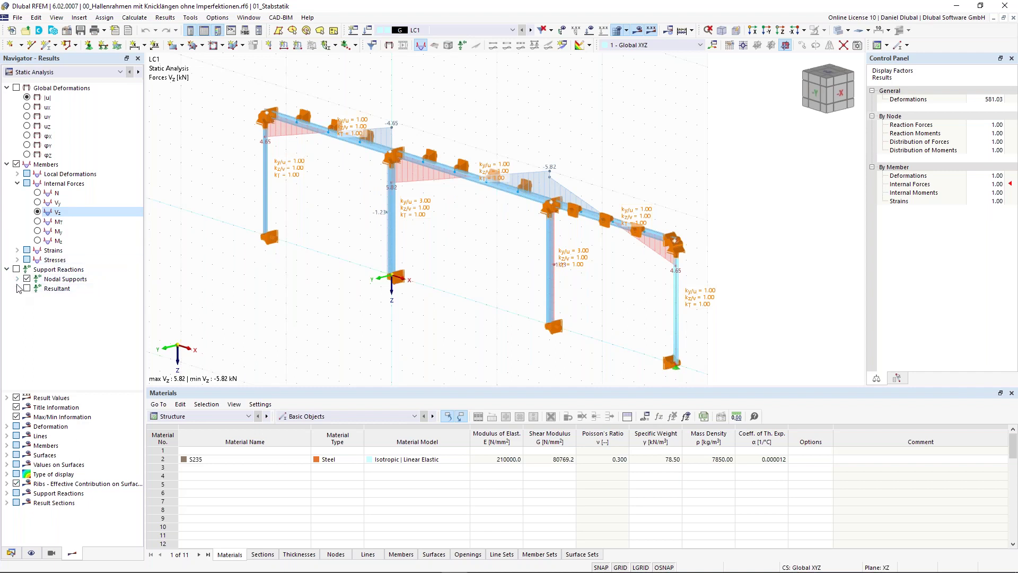
click(17, 269)
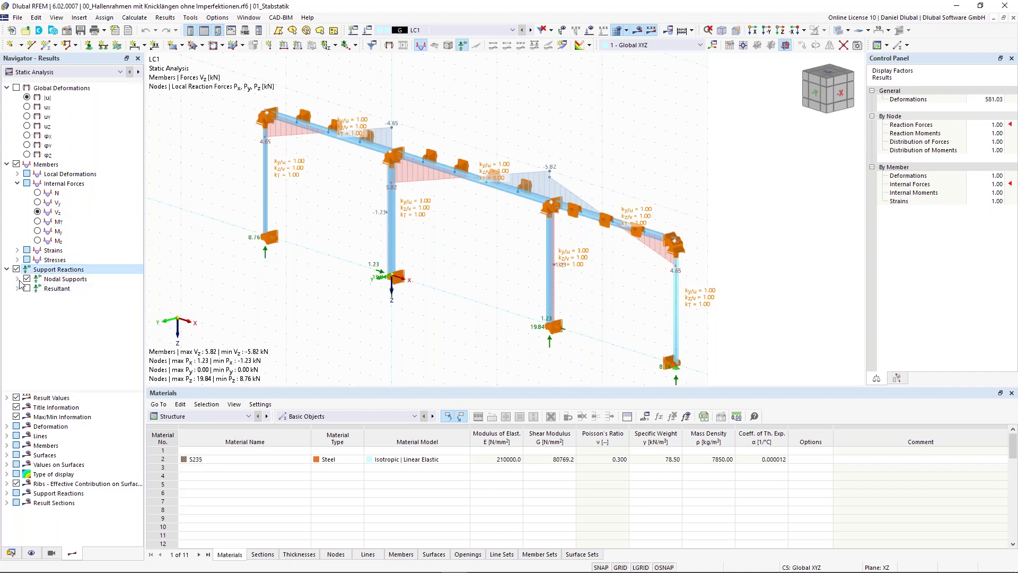
click(18, 279)
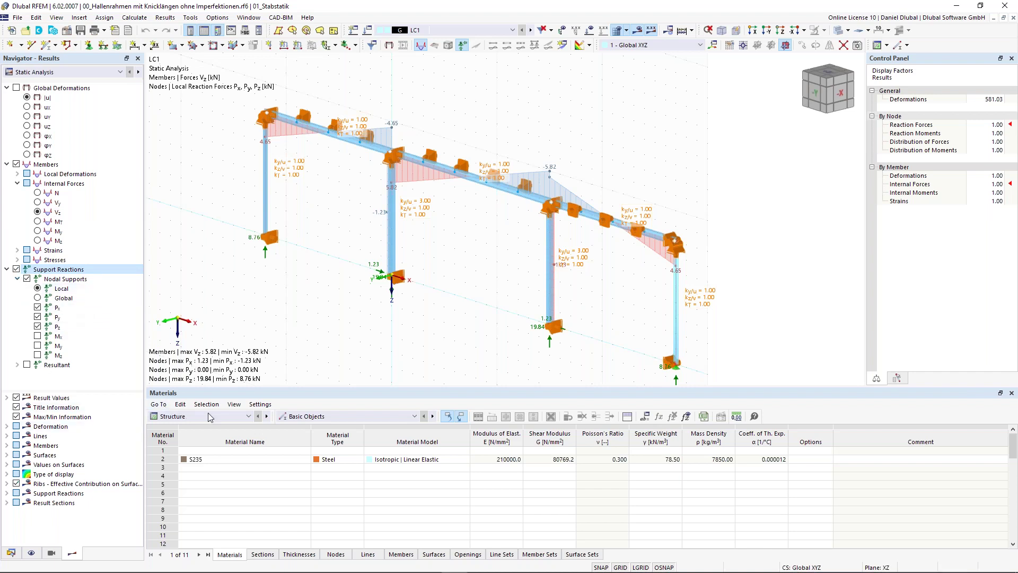
Browse the table categories to the Imperfection Cases table and return to the Materials table under Structure
scroll(231, 420, down, 1)
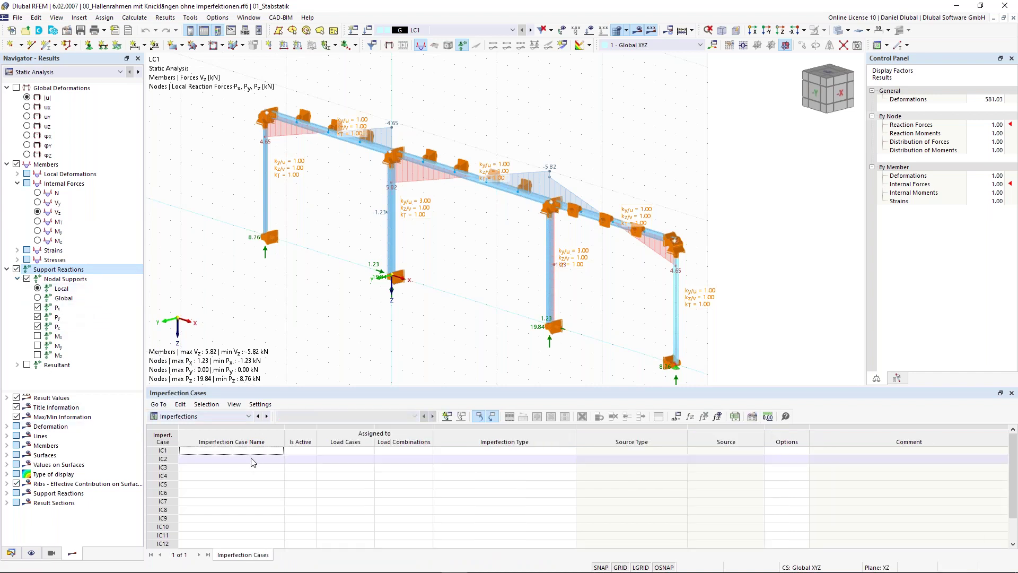
click(232, 416)
click(229, 424)
scroll(229, 422, up, 1)
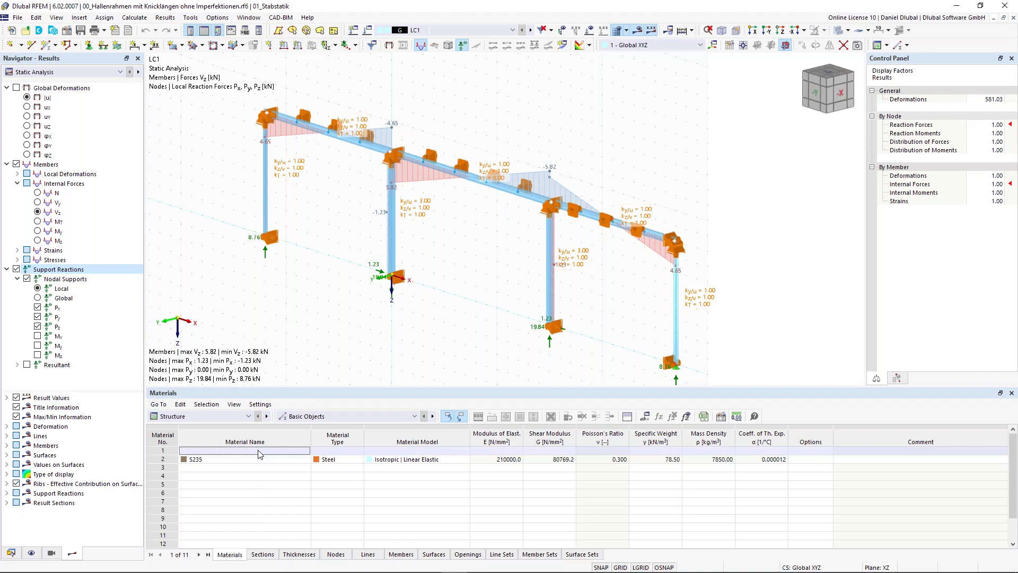
Show the Sections table, select the name of the HEB 300 section, and check the list of table categories
click(262, 555)
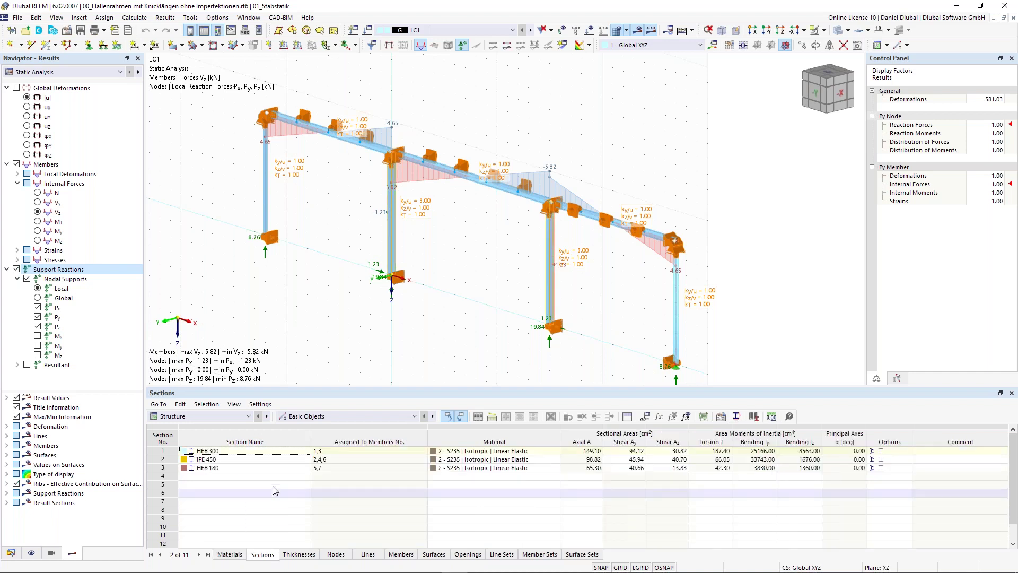
double_click(223, 452)
click(249, 450)
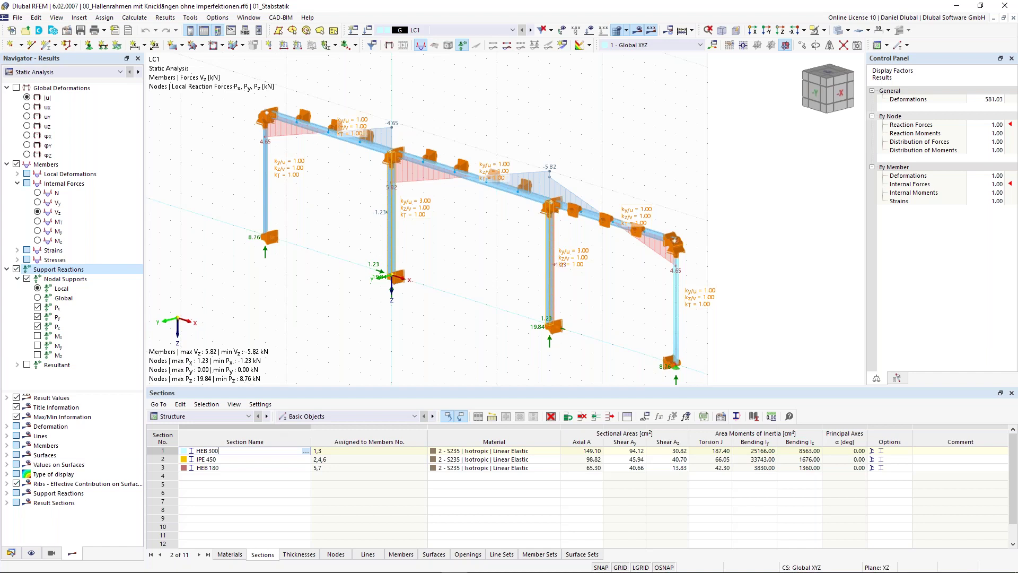
click(225, 418)
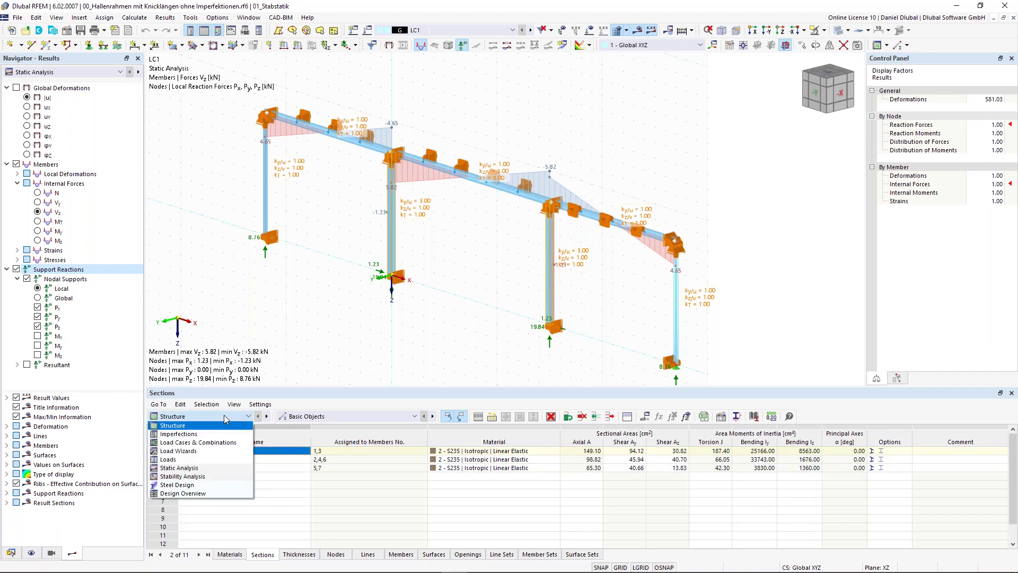
click(337, 293)
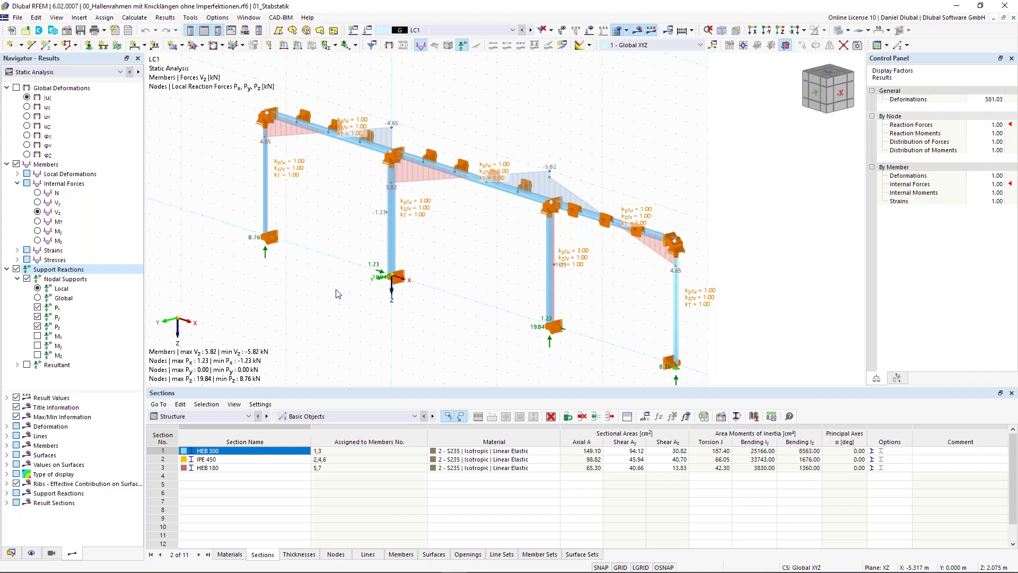
Try left-to-right window selections that enclose only the lower part and base support of the frame's left end column
ctrl+middle_drag(328, 297, 370, 279)
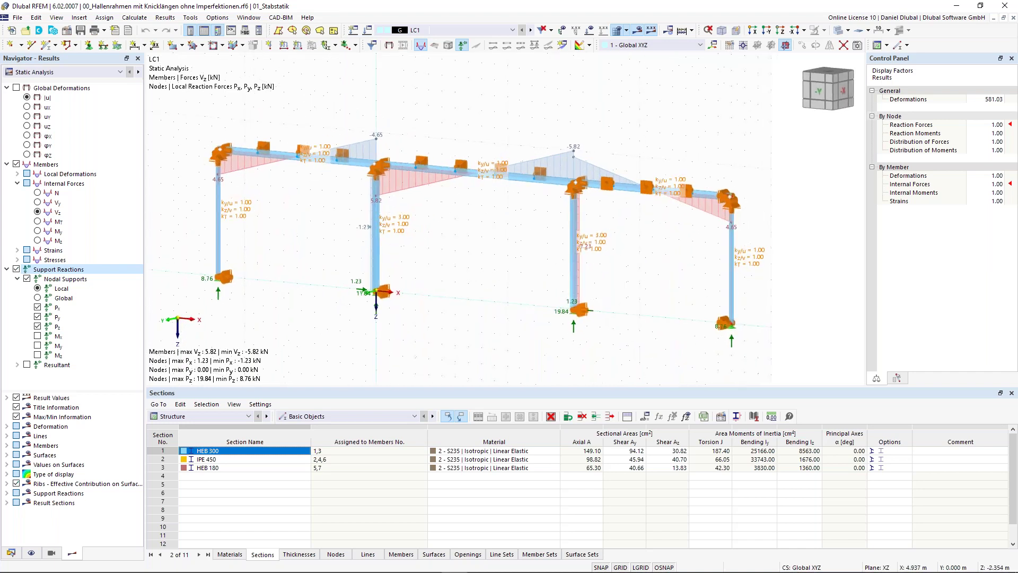
scroll(436, 259, down, 1)
middle_drag(435, 259, 455, 259)
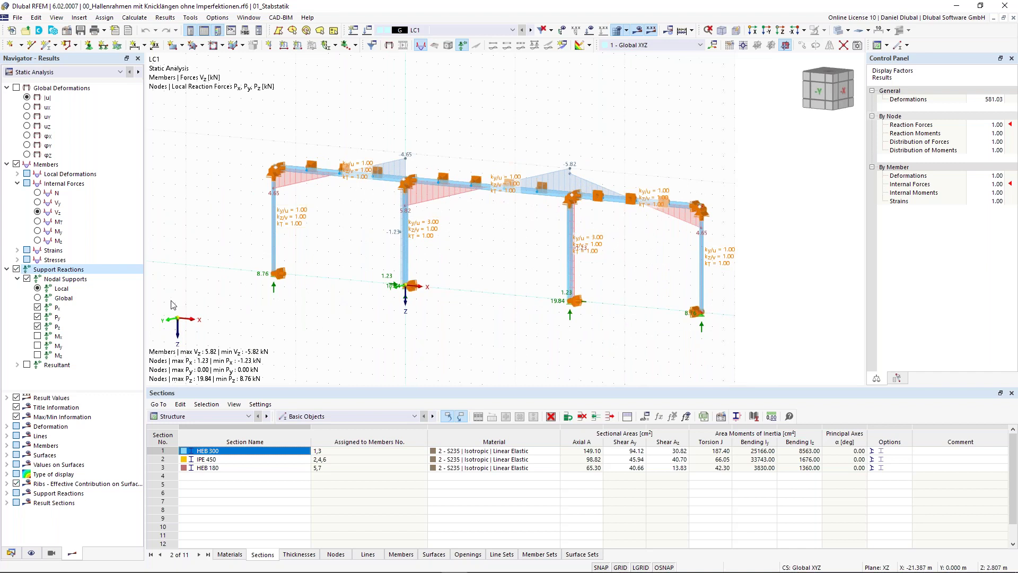
drag(212, 215, 330, 336)
drag(214, 217, 315, 322)
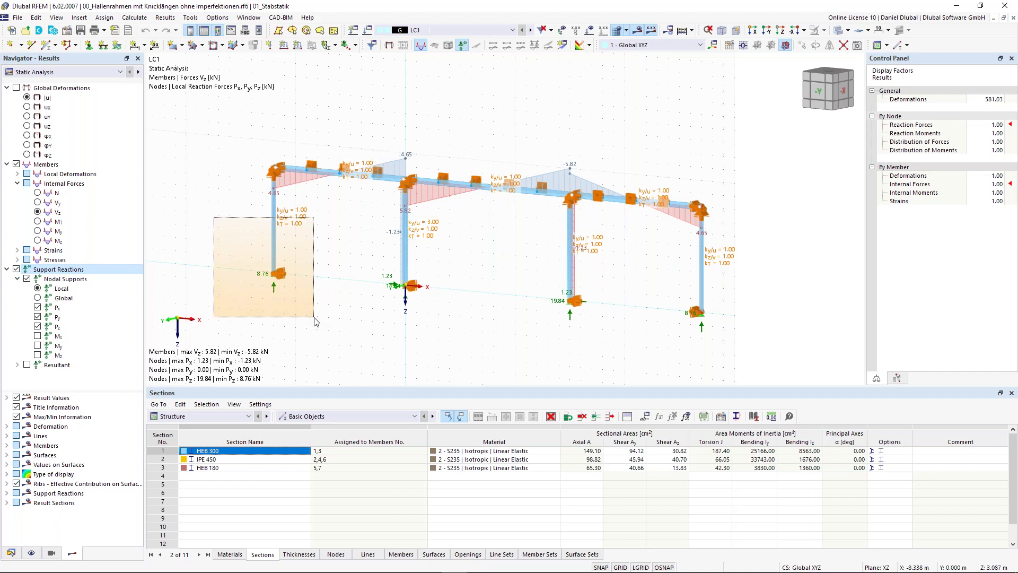
drag(315, 321, 315, 321)
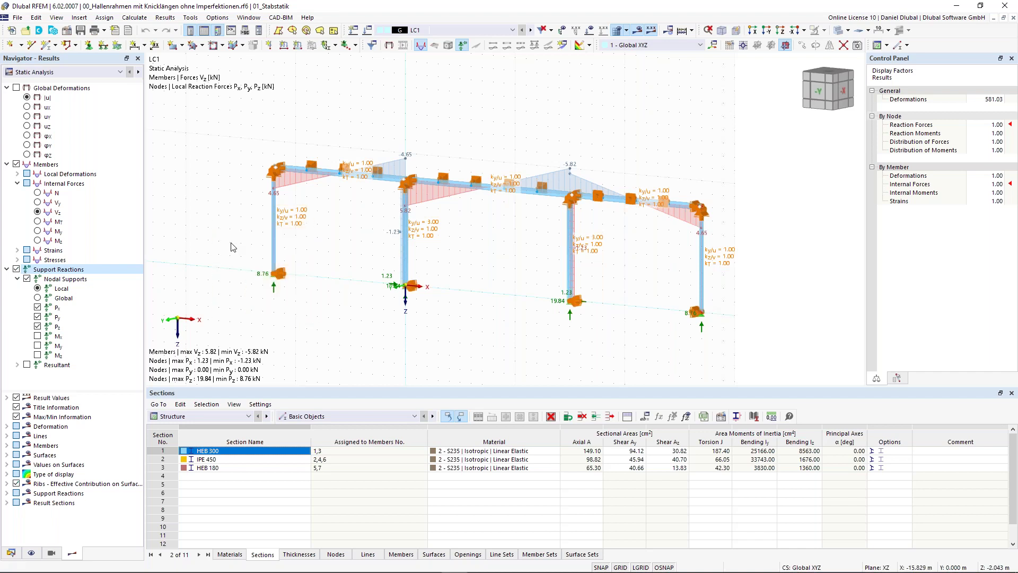
drag(212, 221, 316, 322)
Select the left end column with a right-to-left crossing window around its lower part, and clear the selection
drag(307, 305, 227, 229)
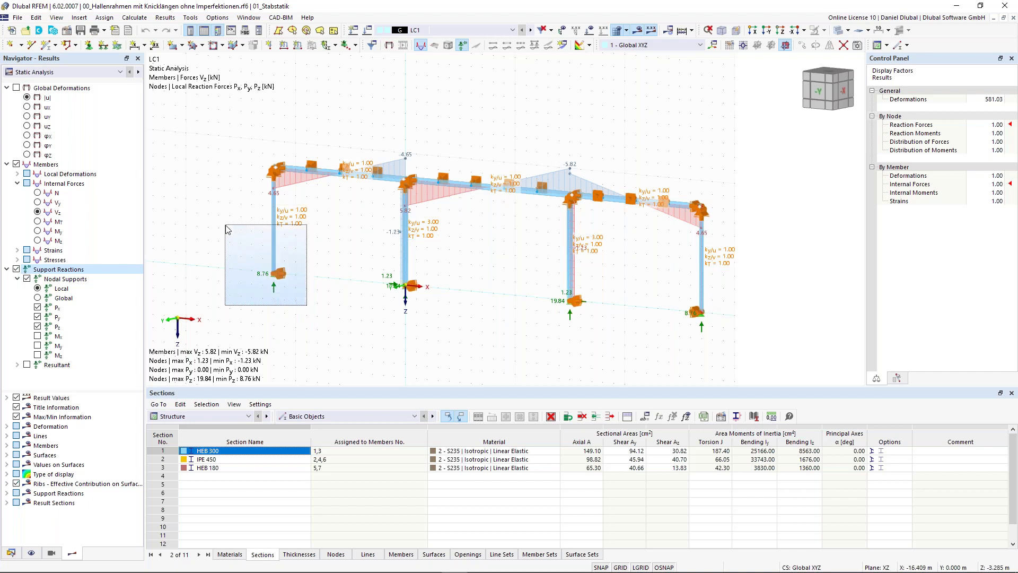
drag(226, 229, 221, 225)
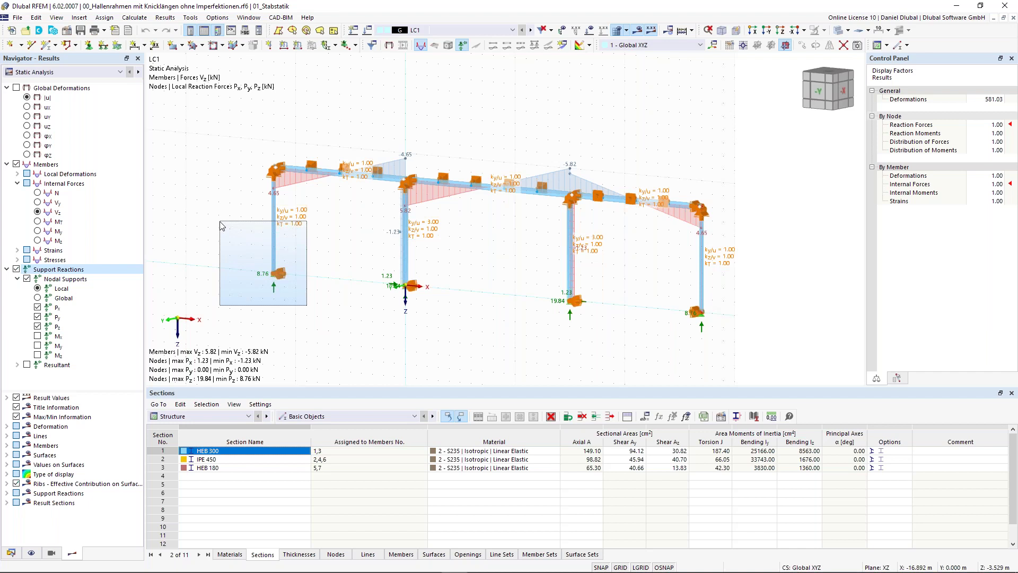
mouse_move(221, 225)
mouse_down()
mouse_move(229, 219)
mouse_move(214, 210)
mouse_up()
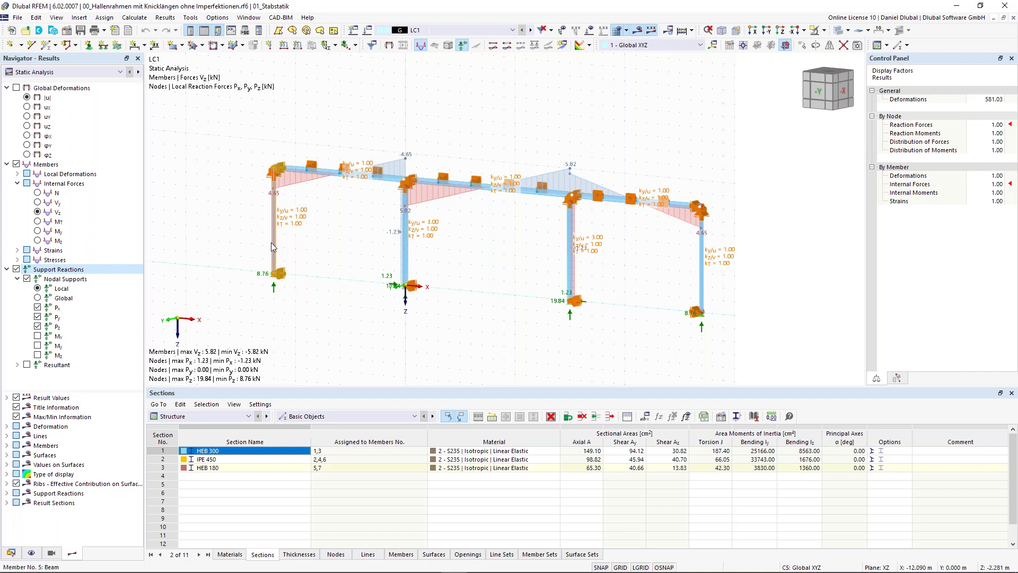
click(306, 297)
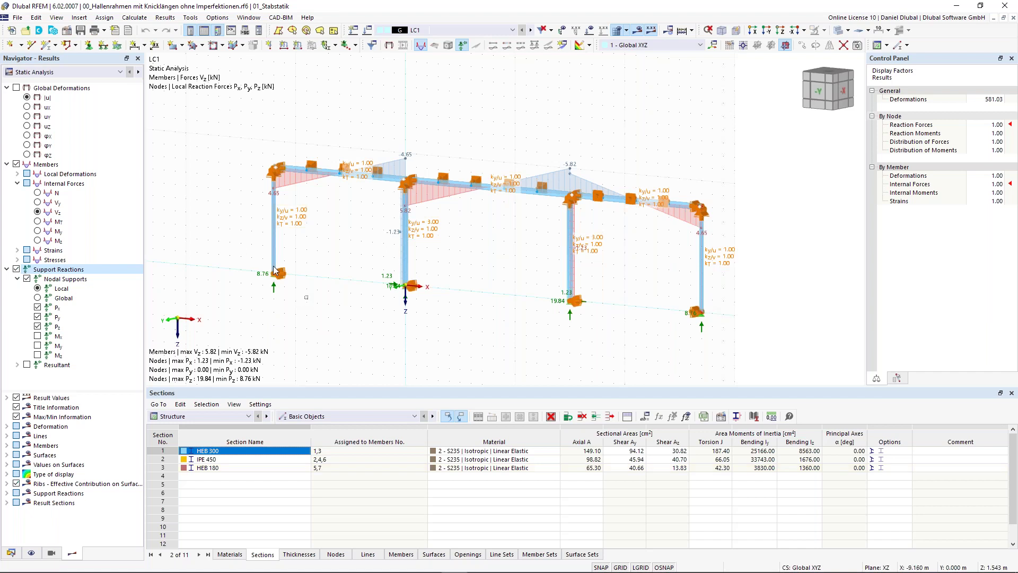
drag(307, 298, 230, 230)
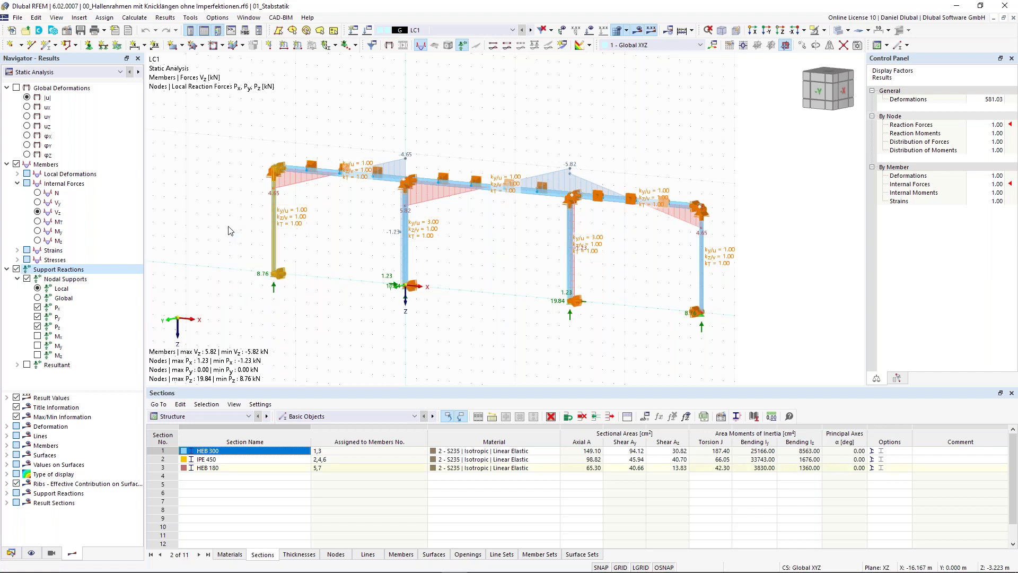
click(335, 266)
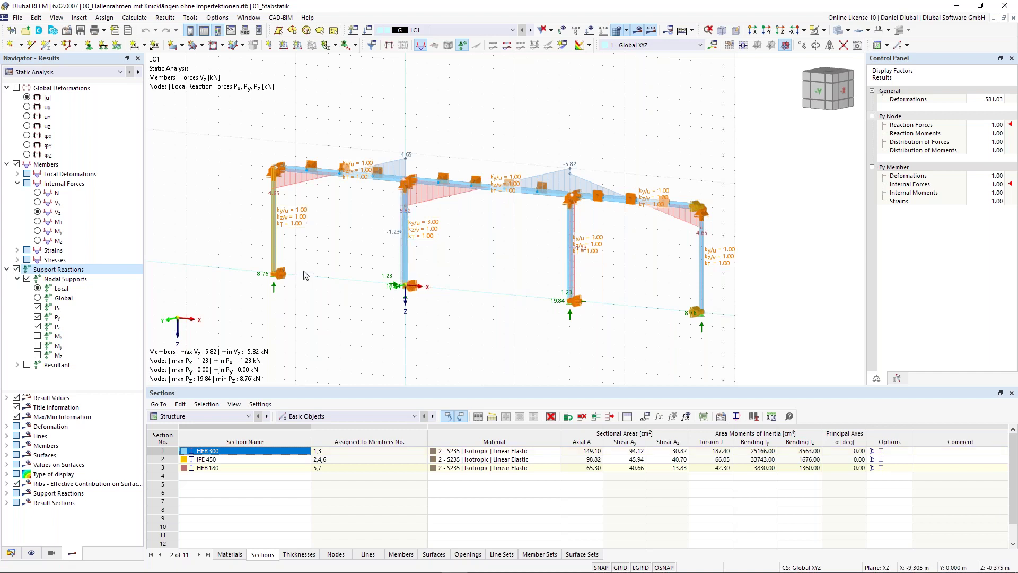
Display the frame as a wireframe model and hide the calculation results
right_click(332, 242)
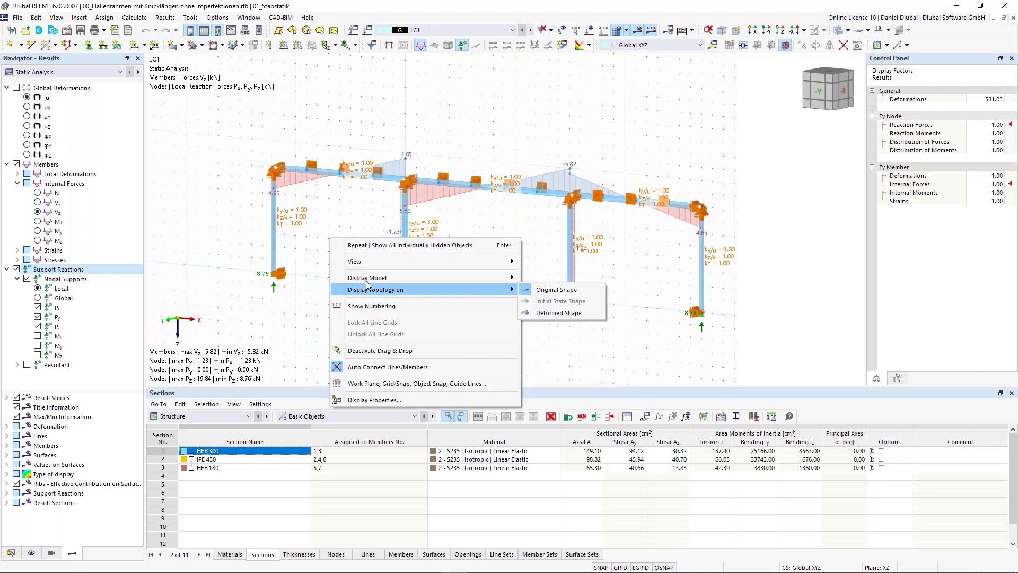
mouse_move(443, 278)
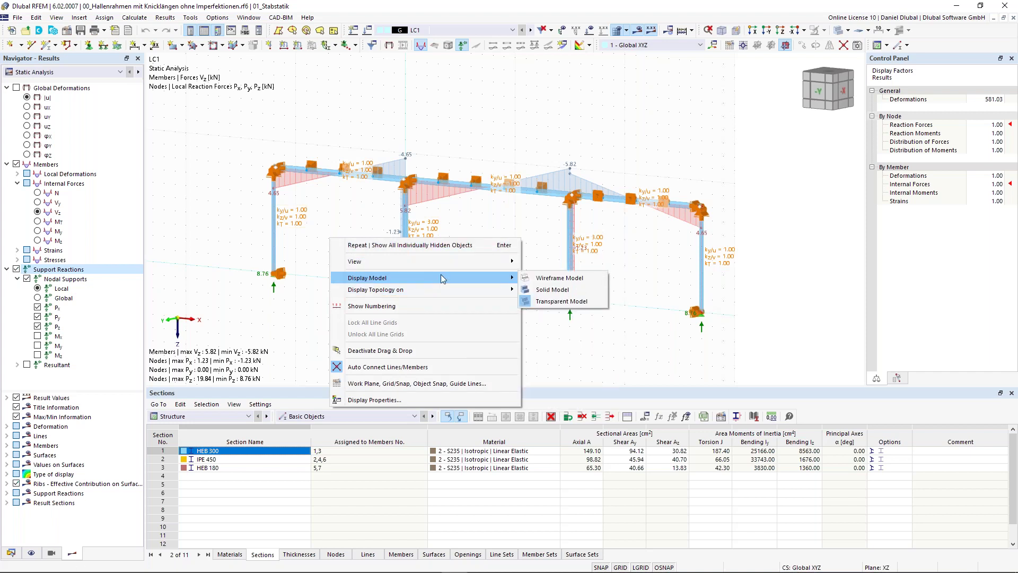
click(557, 278)
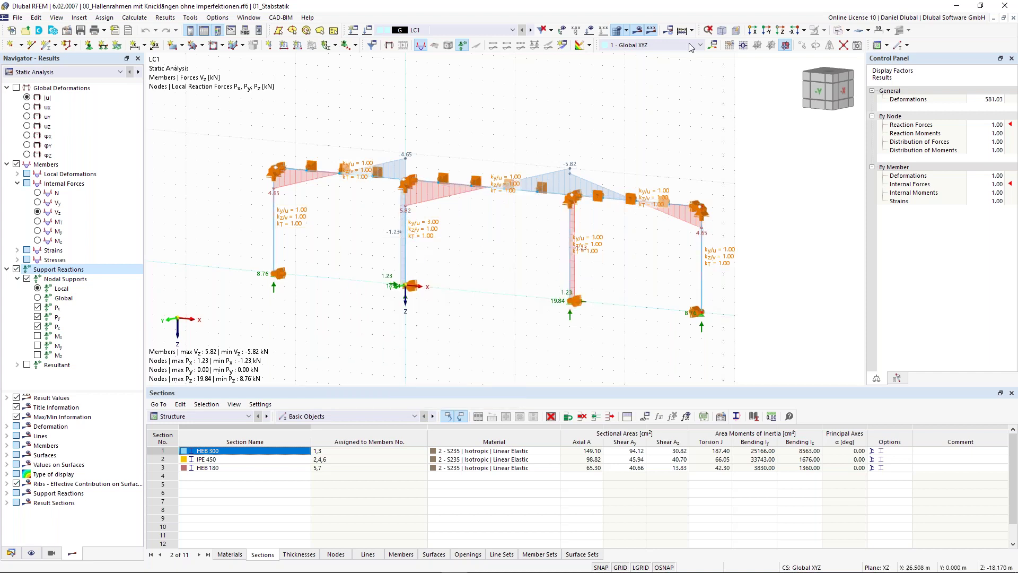
click(639, 30)
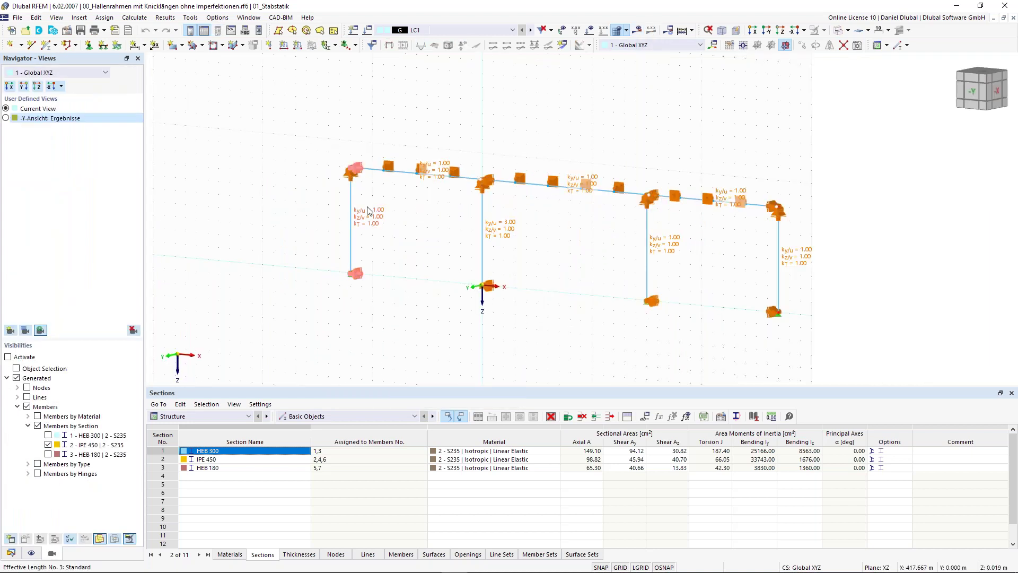
Select the left end column, examine the commands available for its member, including Assignment, and close them unused
middle_drag(374, 214, 363, 213)
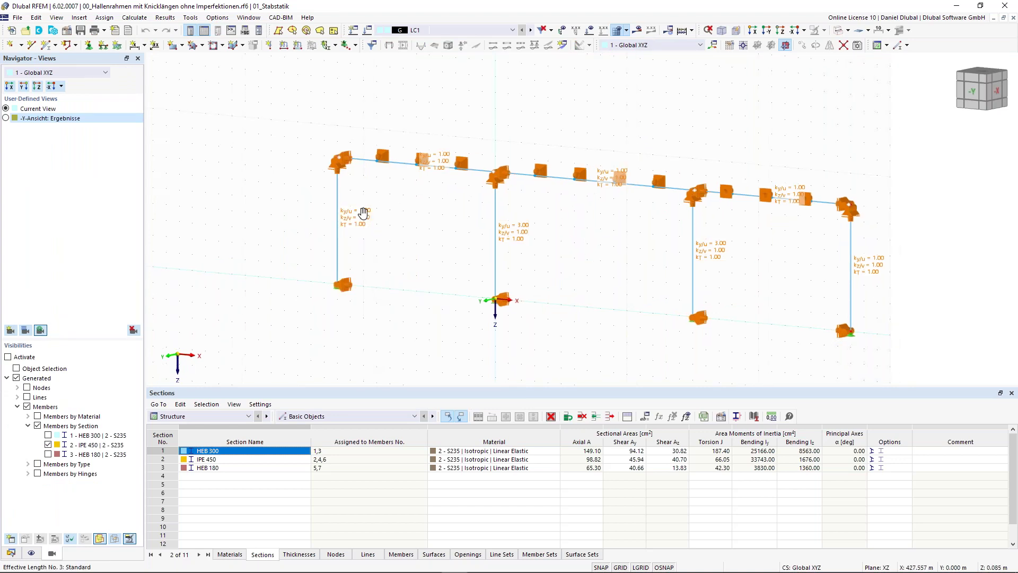
middle_drag(363, 213, 352, 212)
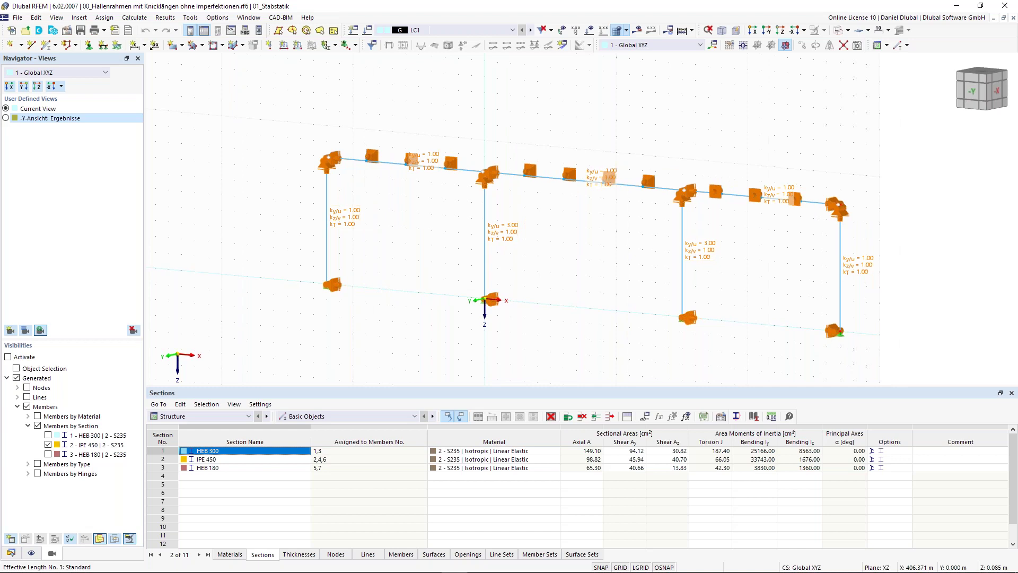
click(327, 226)
right_click(327, 227)
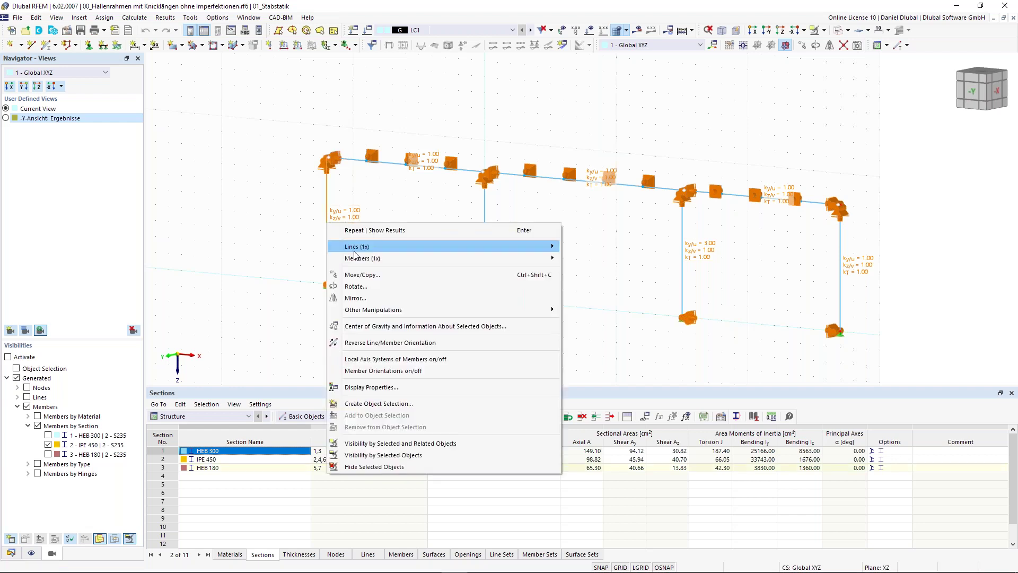
mouse_move(356, 258)
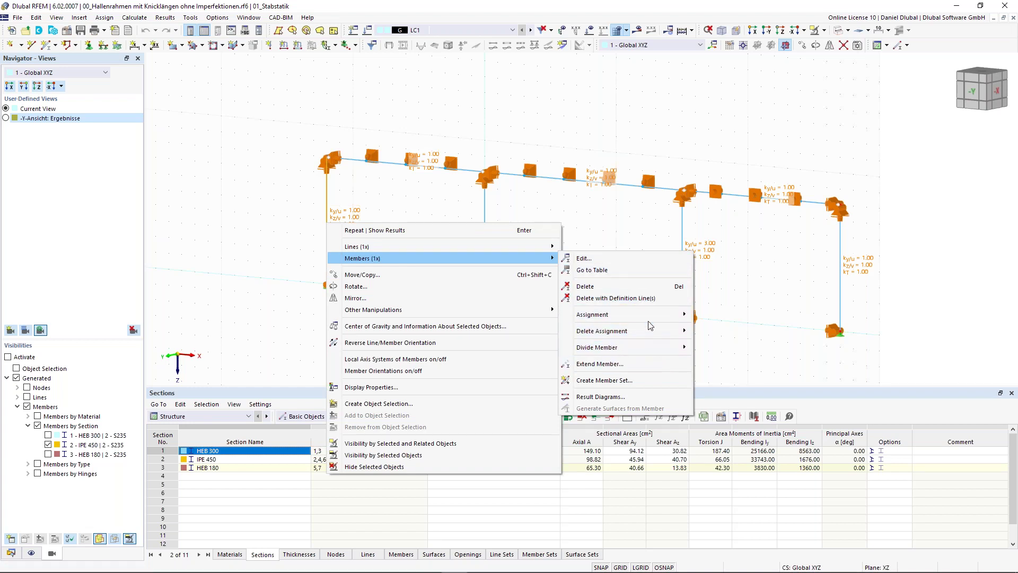
mouse_move(648, 320)
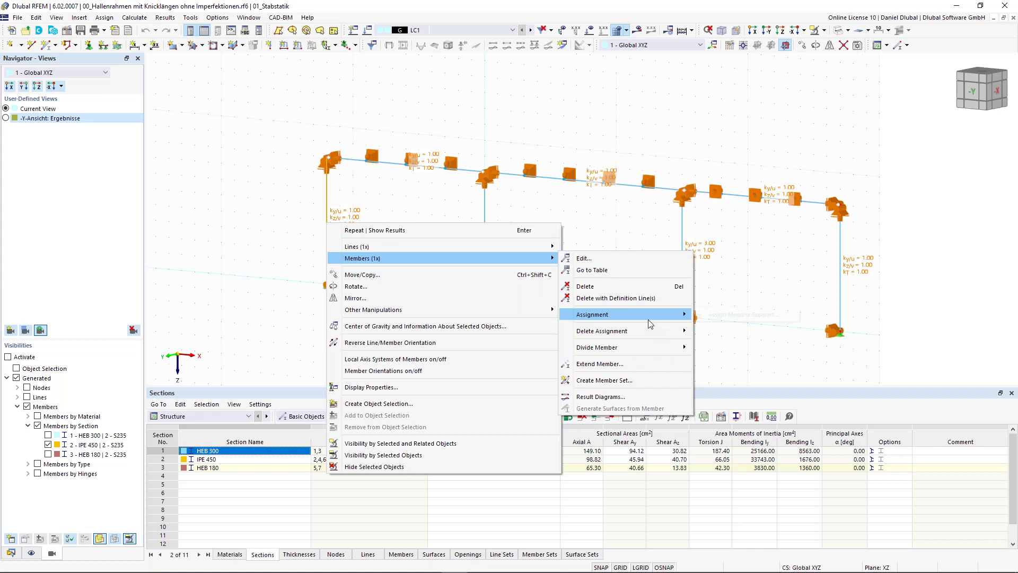
click(616, 213)
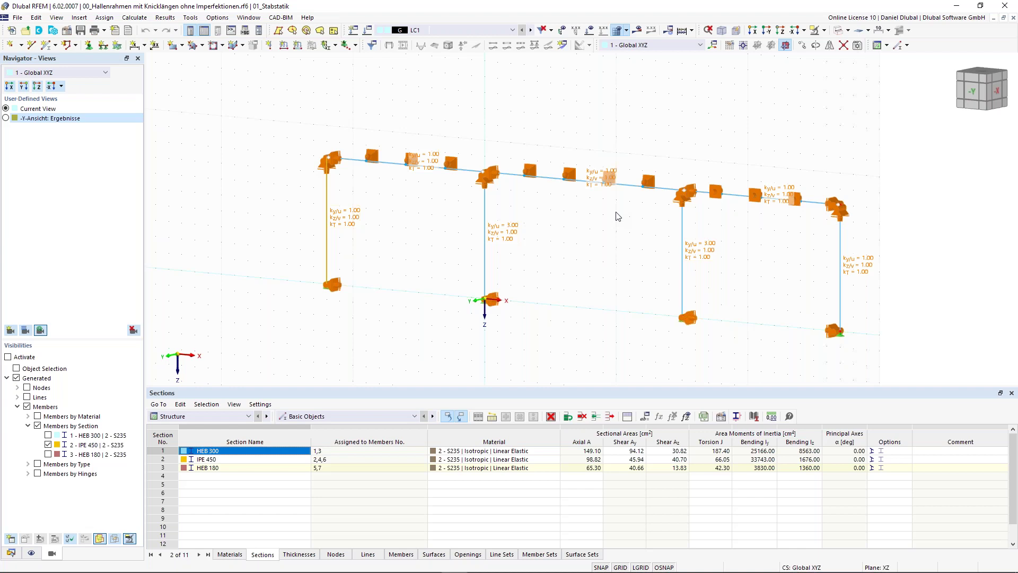
Examine the wireframe frame from different distances and angles by zooming, rotating with the navigation cube and panning, ending in an isometric-like view
scroll(510, 240, down, 3)
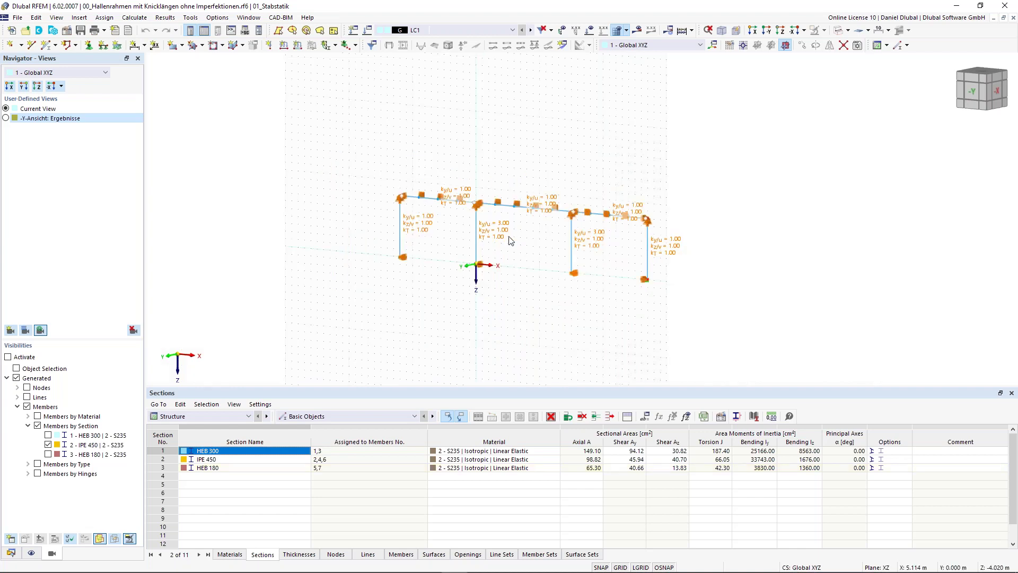
scroll(468, 243, up, 2)
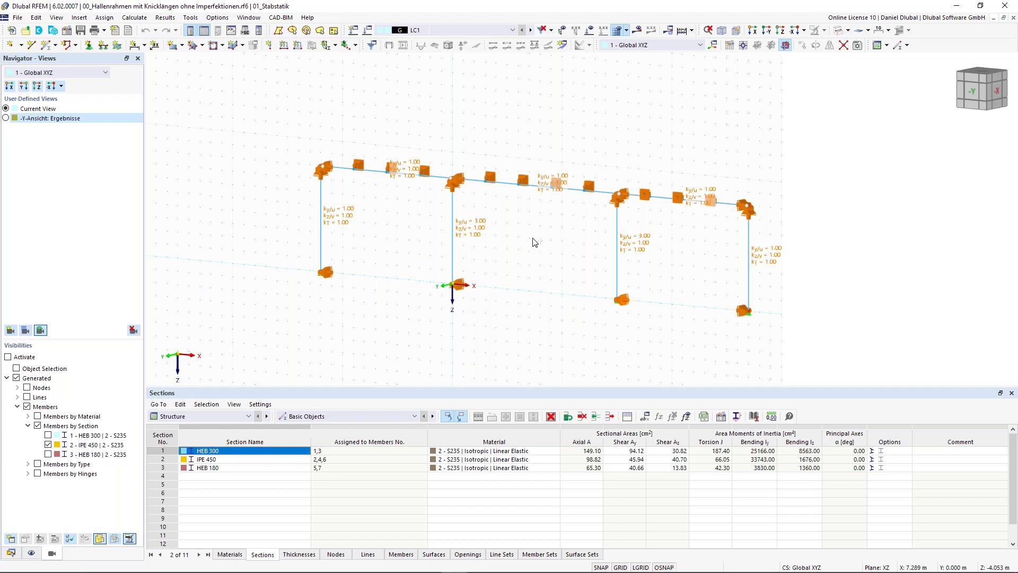
ctrl+middle_drag(532, 238, 679, 193)
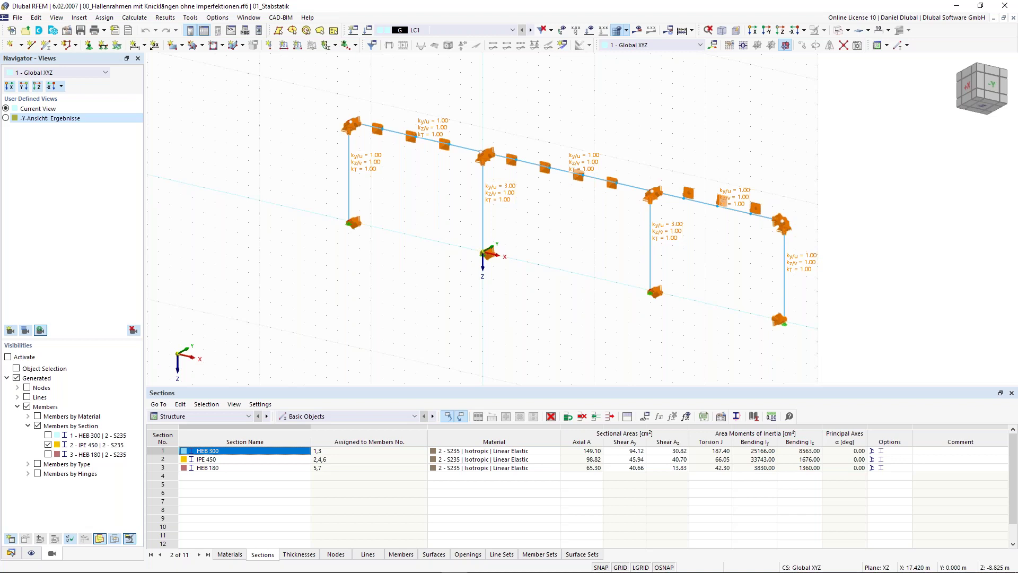
ctrl+middle_drag(652, 168, 657, 191)
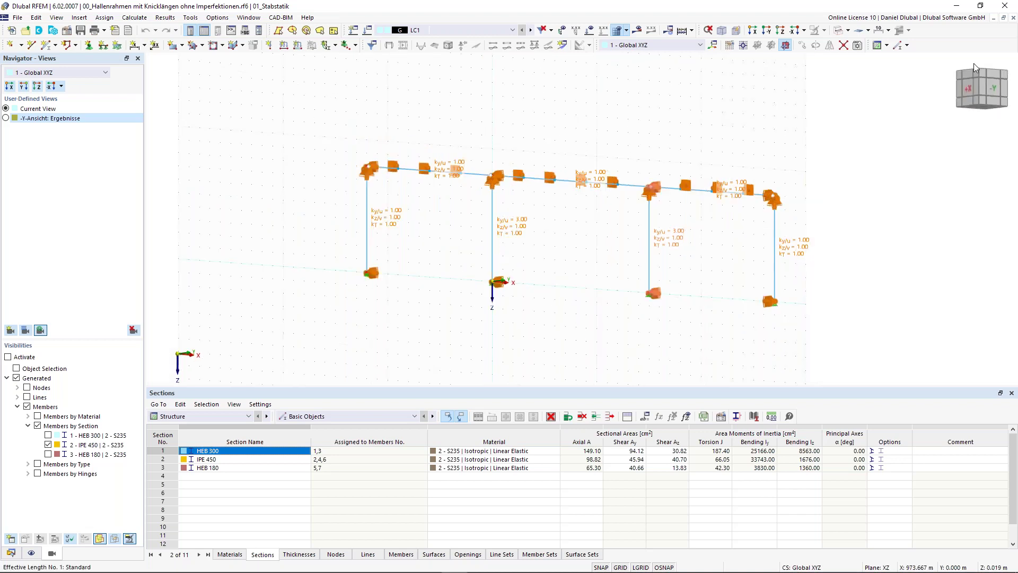
ctrl+middle_drag(973, 63, 991, 77)
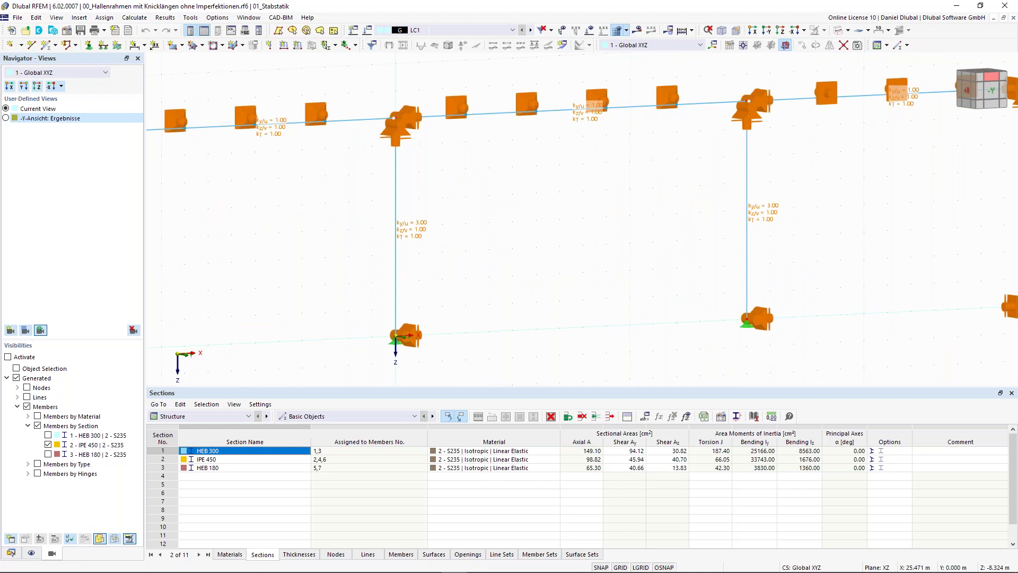
ctrl+middle_drag(639, 250, 642, 253)
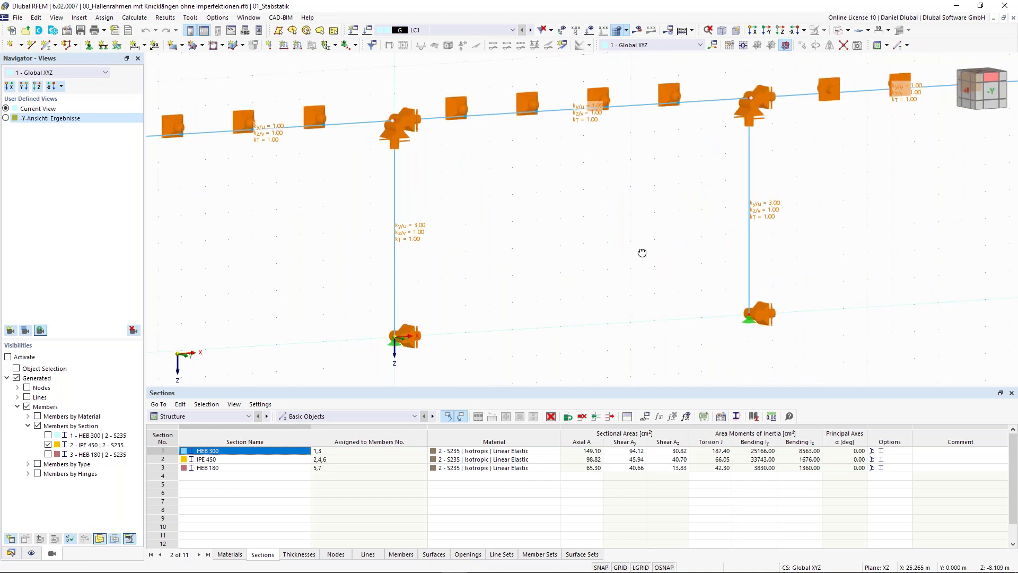
scroll(642, 253, down, 5)
ctrl+middle_drag(642, 253, 388, 194)
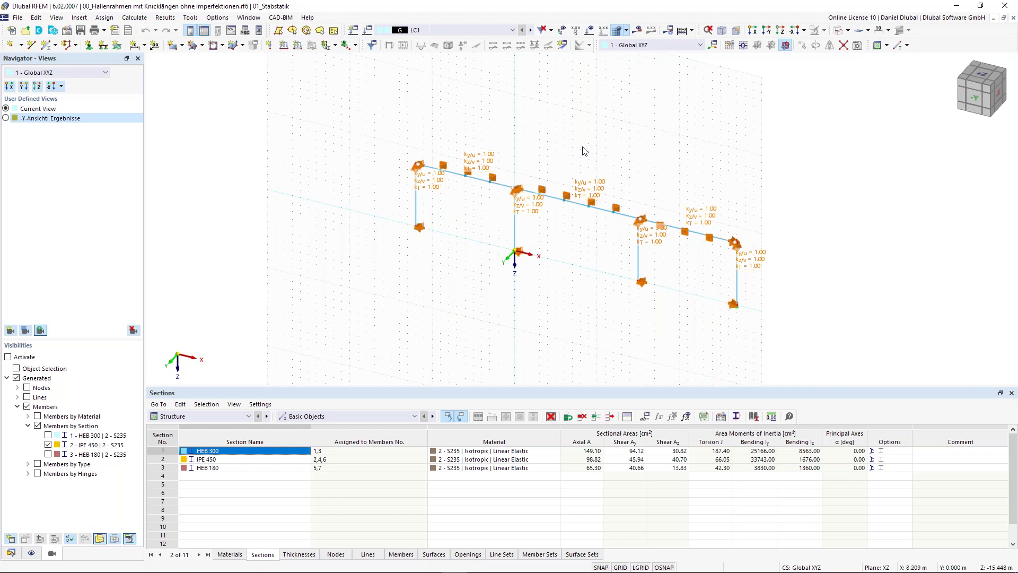
middle_drag(551, 148, 482, 141)
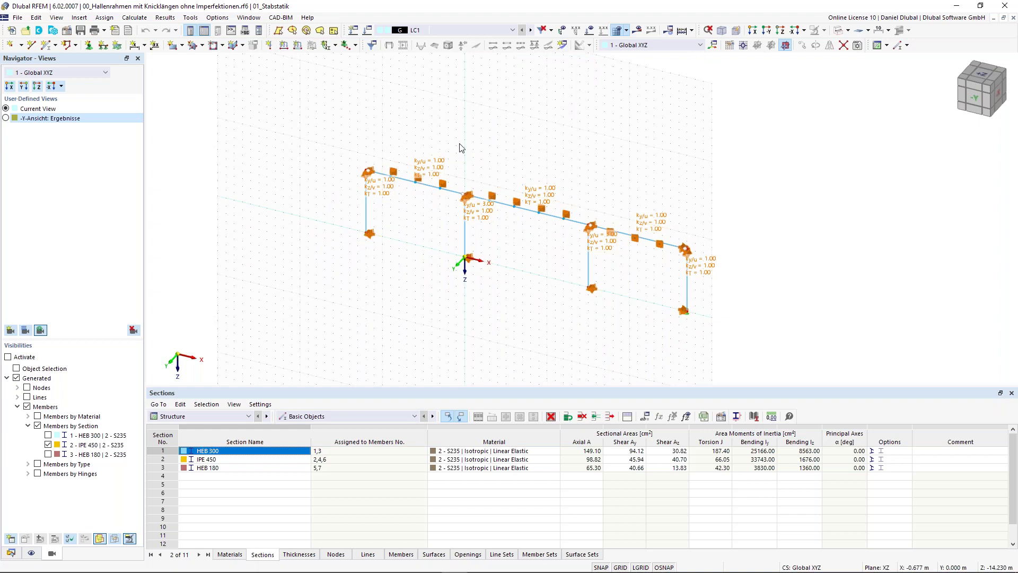
middle_drag(451, 145, 444, 146)
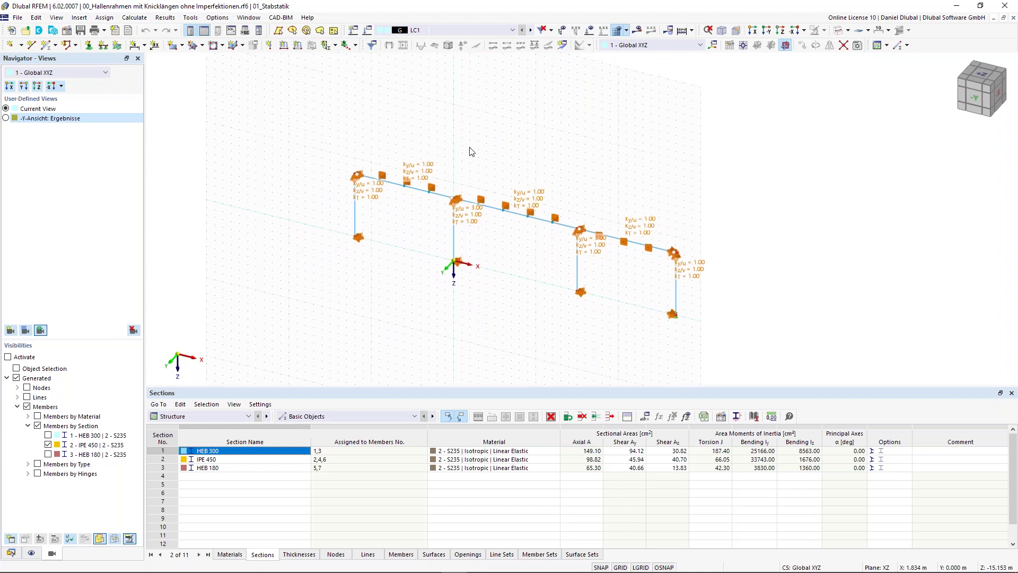
Start a new model and name it Single-span Beam
click(18, 20)
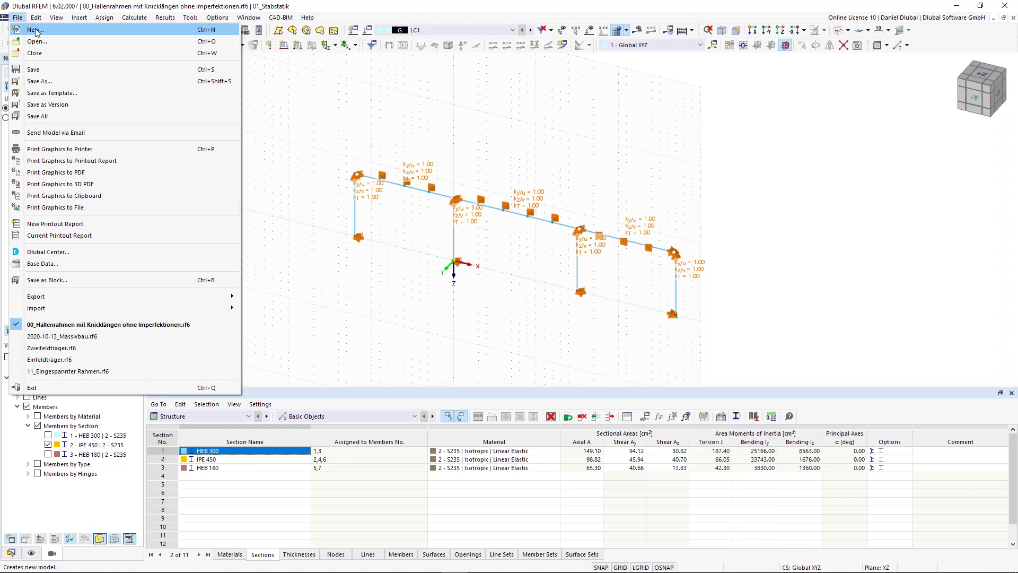
click(37, 30)
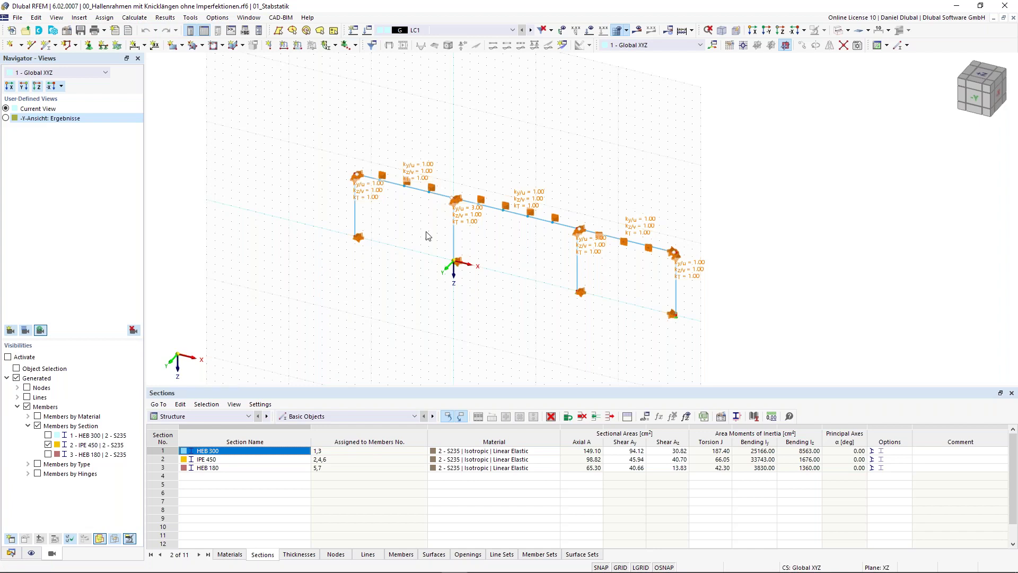
key(ctrl+n)
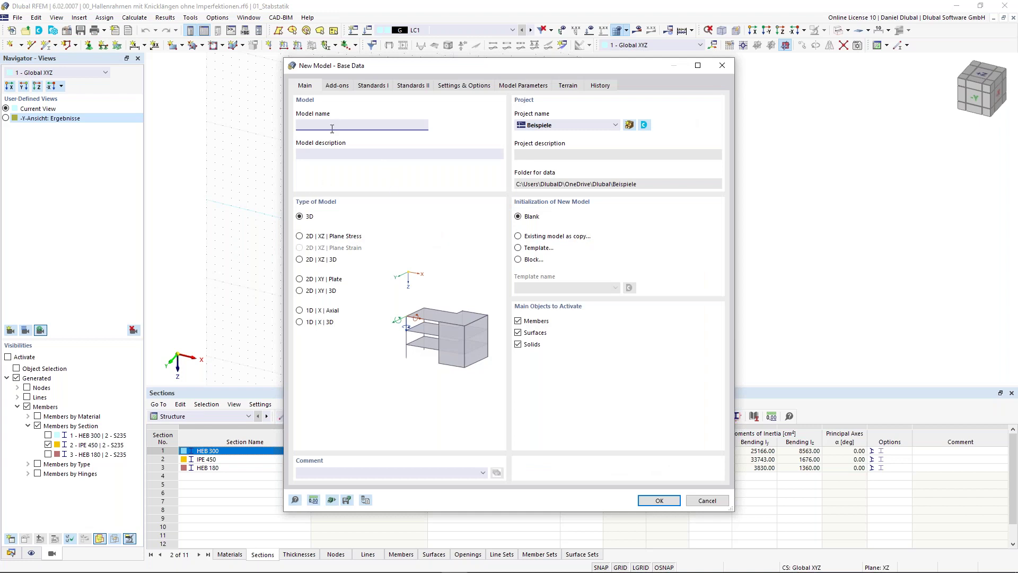
text(Single-span-Beam)
Assign the new model to project 01_Stabstatik under Vorführungen > Schulungsreihe_Studenten and set its type to 2D | XZ | Plane Stress
click(540, 128)
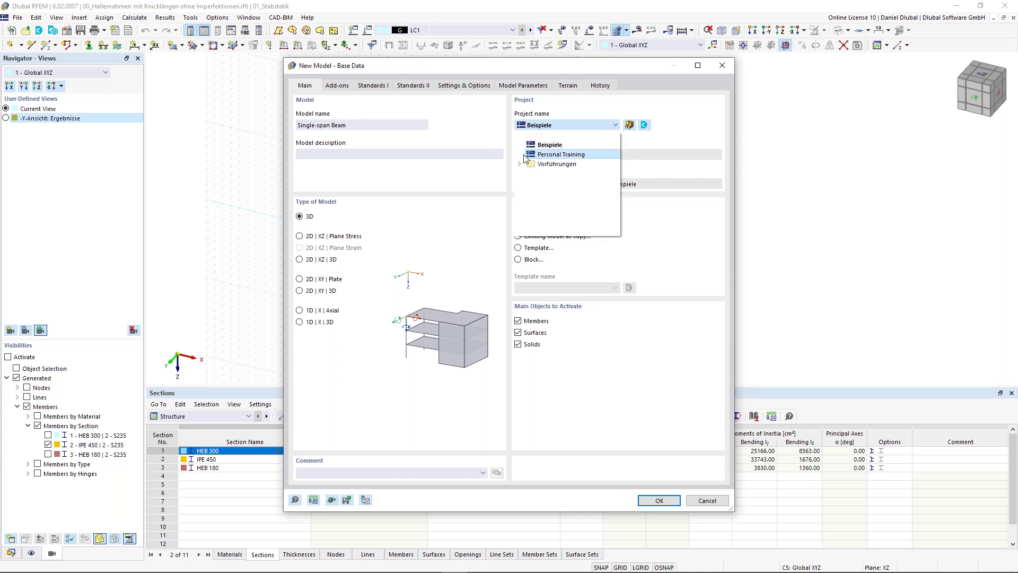
click(546, 105)
click(540, 125)
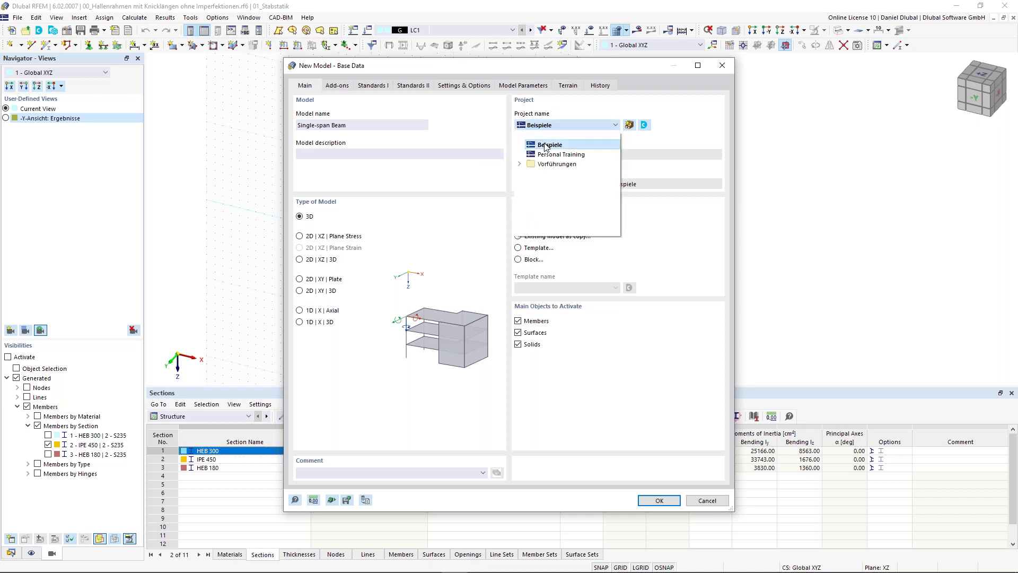
click(520, 164)
click(531, 173)
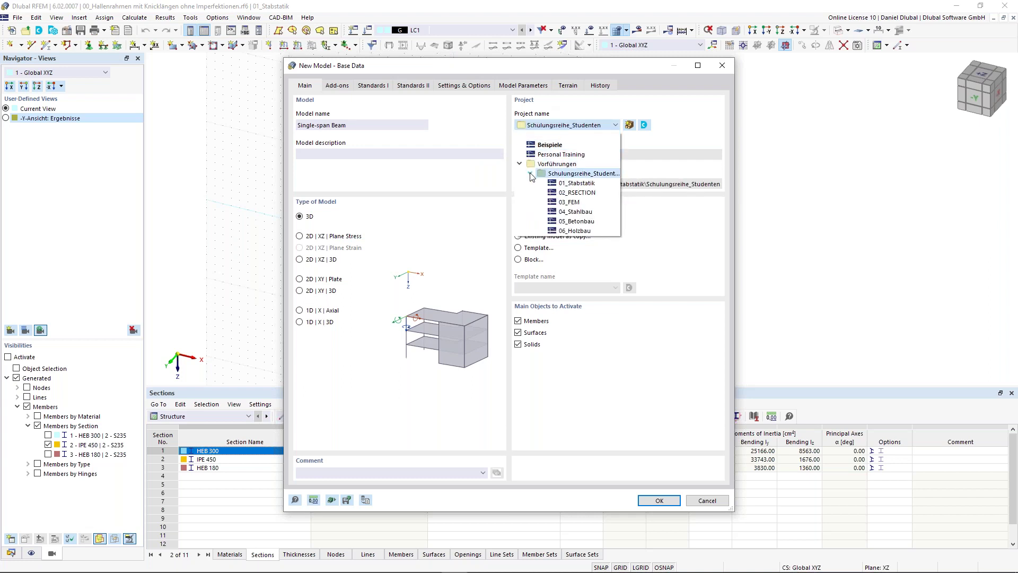
click(583, 184)
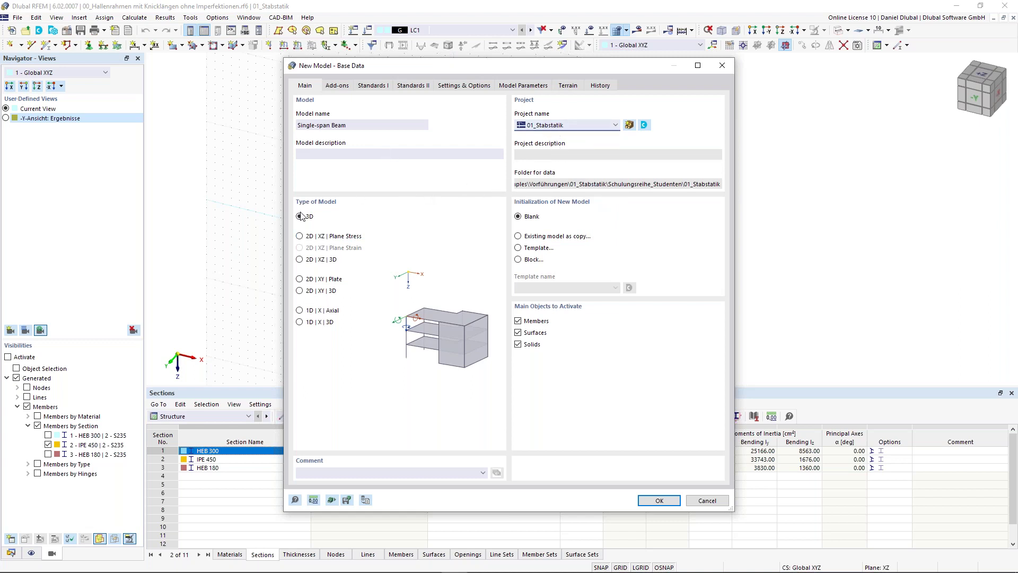
click(300, 236)
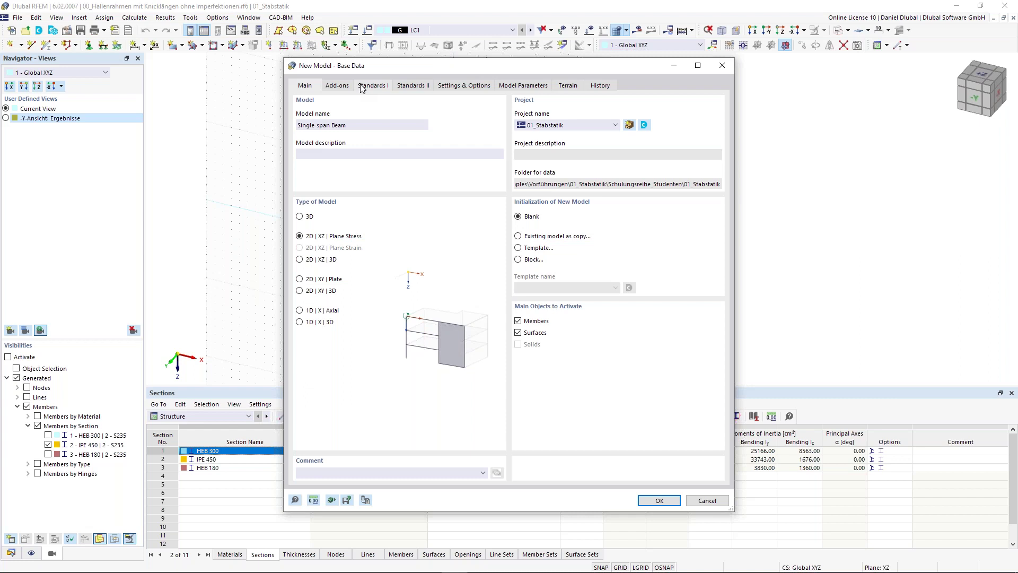
Examine the units and decimal places for the Model category, including the length unit options, and close the settings without changes
click(314, 500)
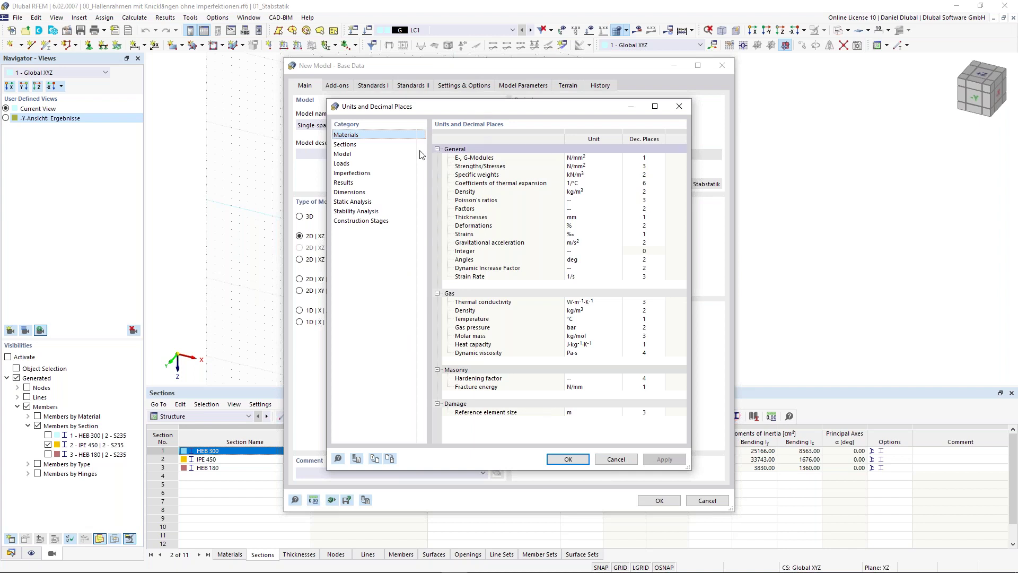
click(364, 154)
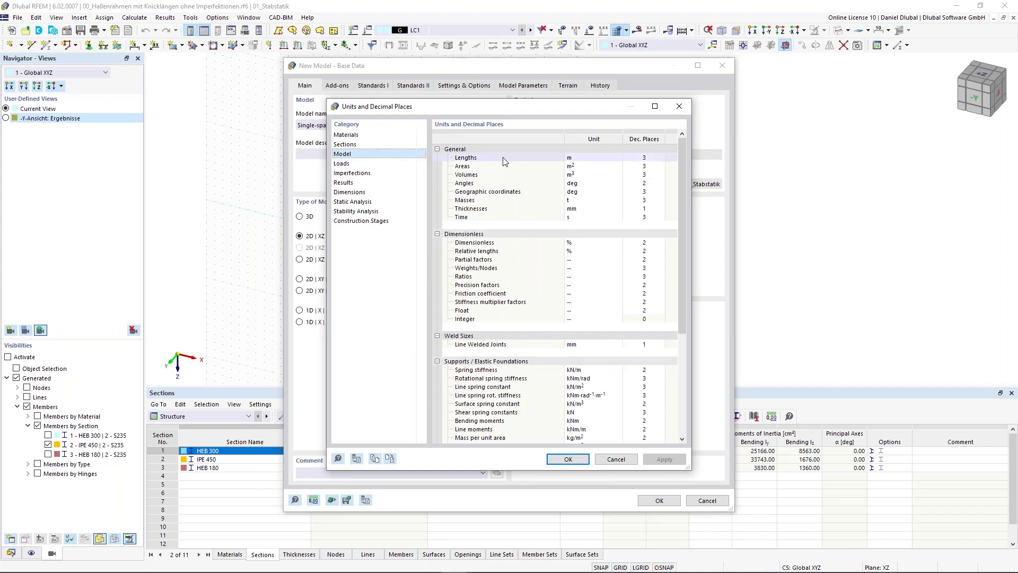
click(583, 159)
click(615, 159)
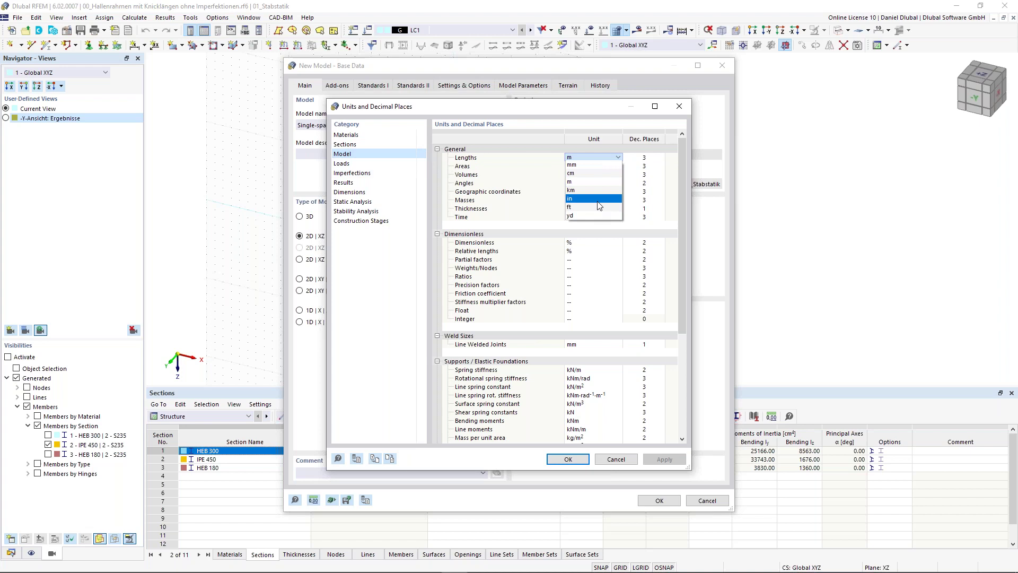
click(578, 106)
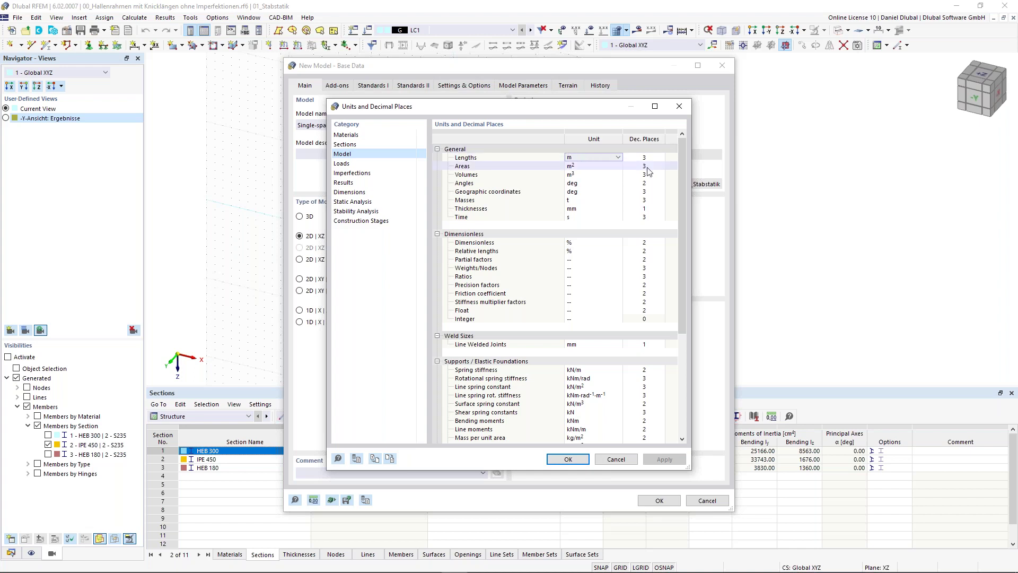
click(679, 110)
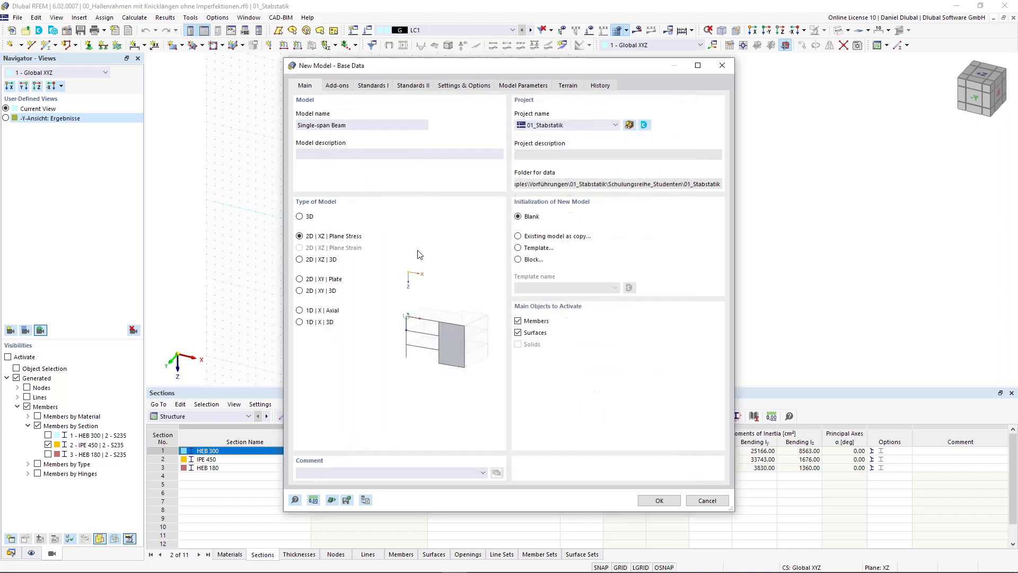
Create the model and place two nodes, one at the origin and one at X 7.5 m, Z 0 m
click(658, 501)
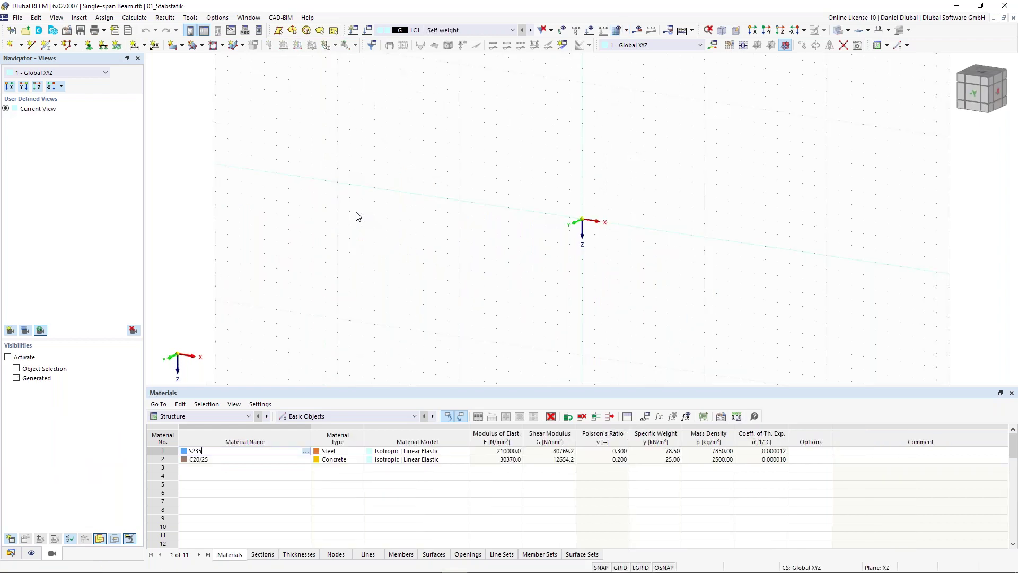
middle_drag(621, 163, 566, 176)
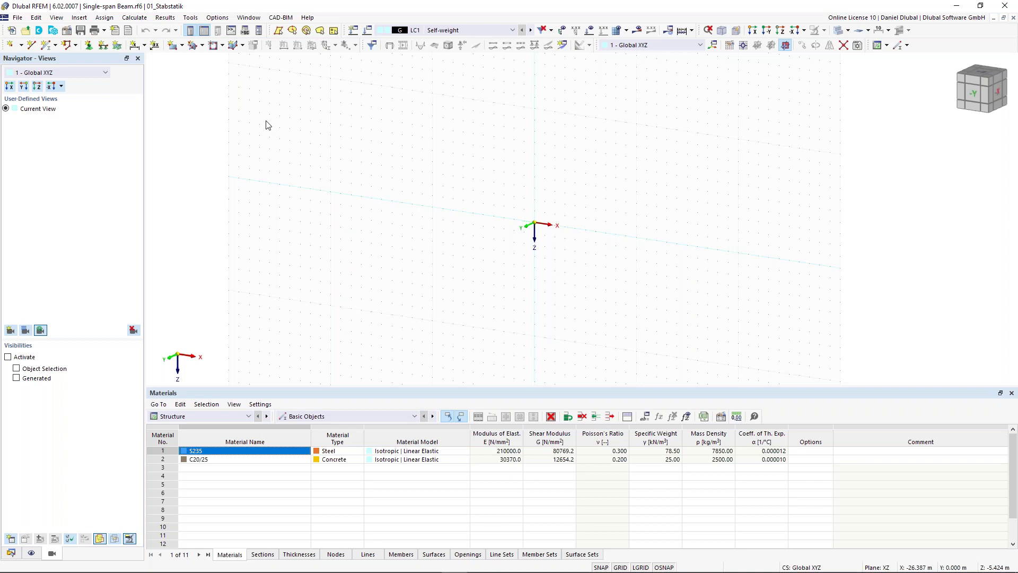
click(11, 46)
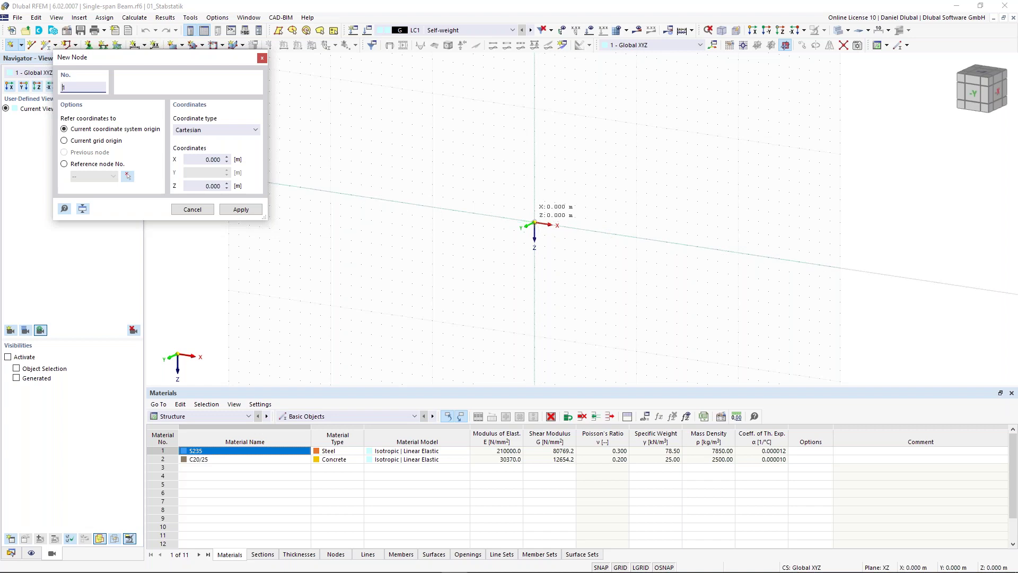
click(534, 223)
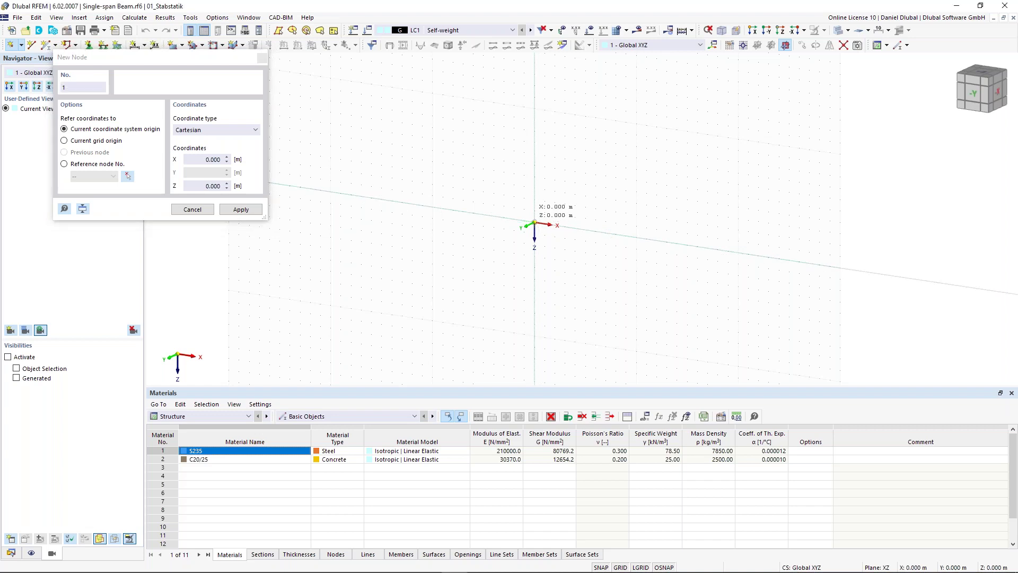
click(534, 222)
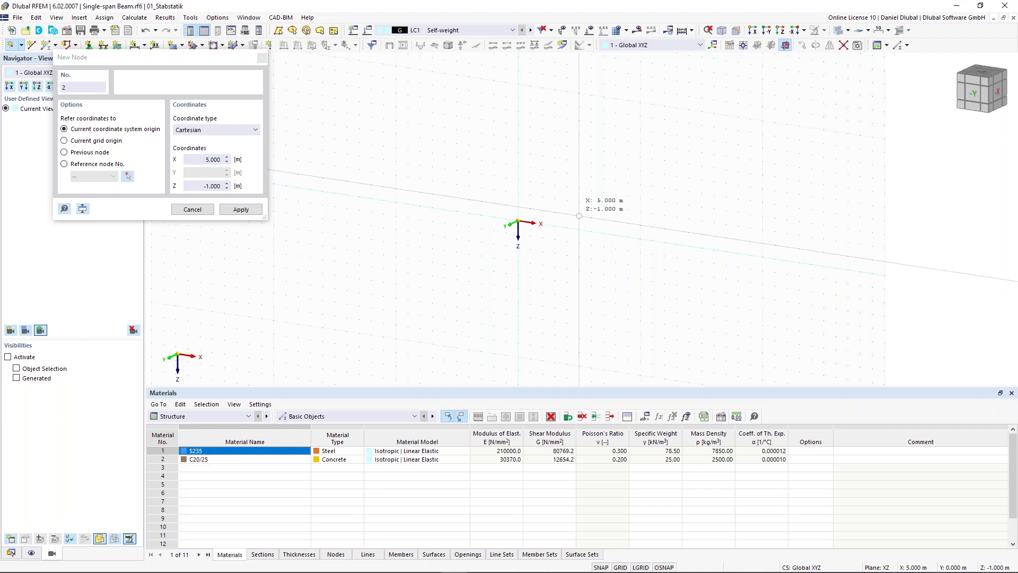
scroll(580, 223, up, 2)
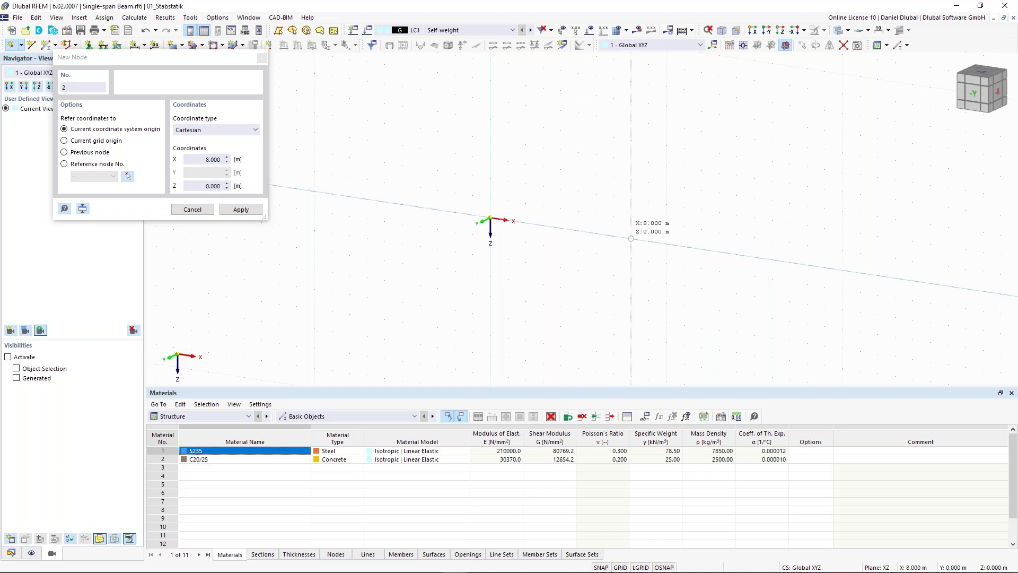
click(201, 159)
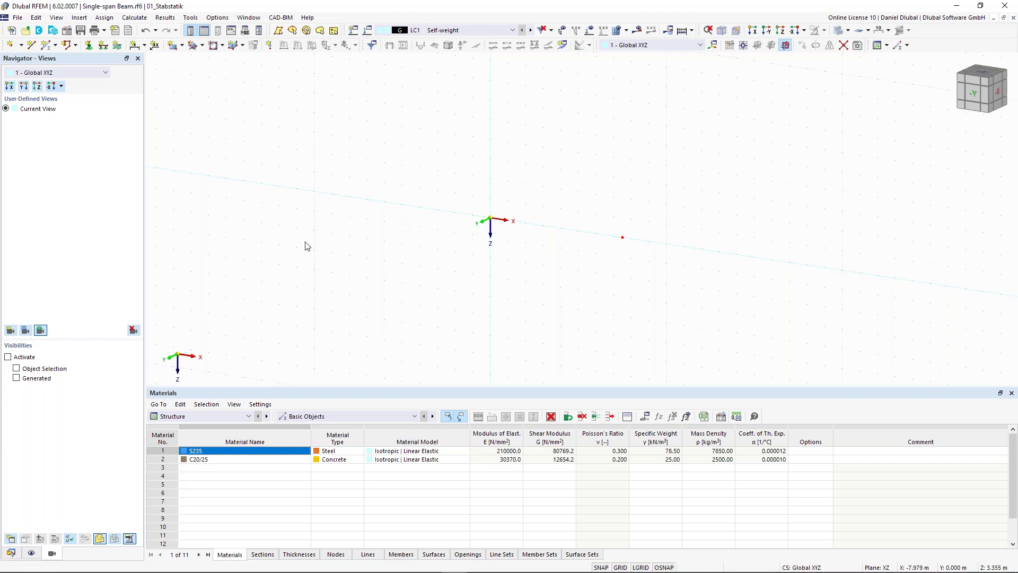
Hide the global coordinate system axes at the zero point in the display settings
click(31, 553)
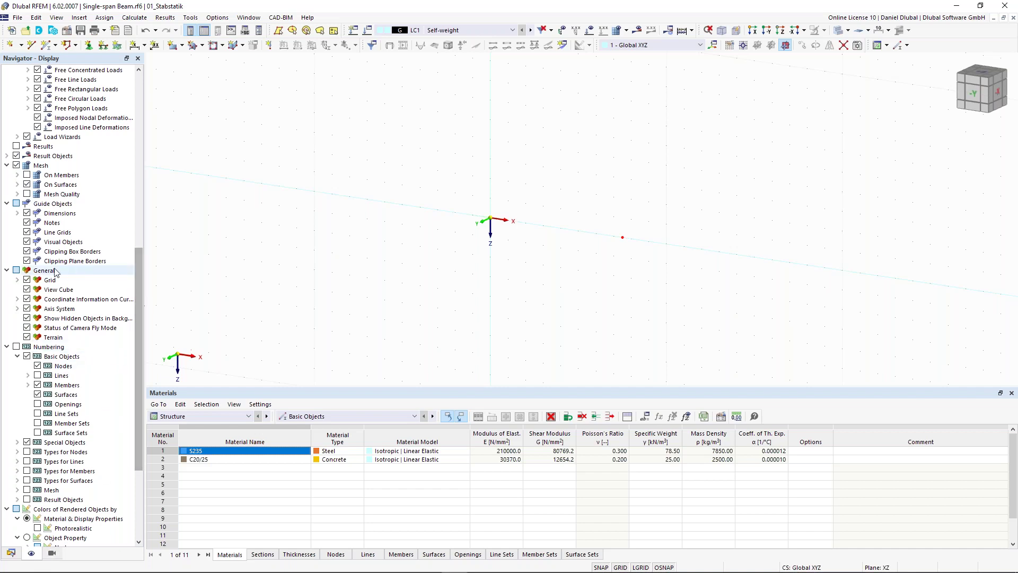
click(18, 308)
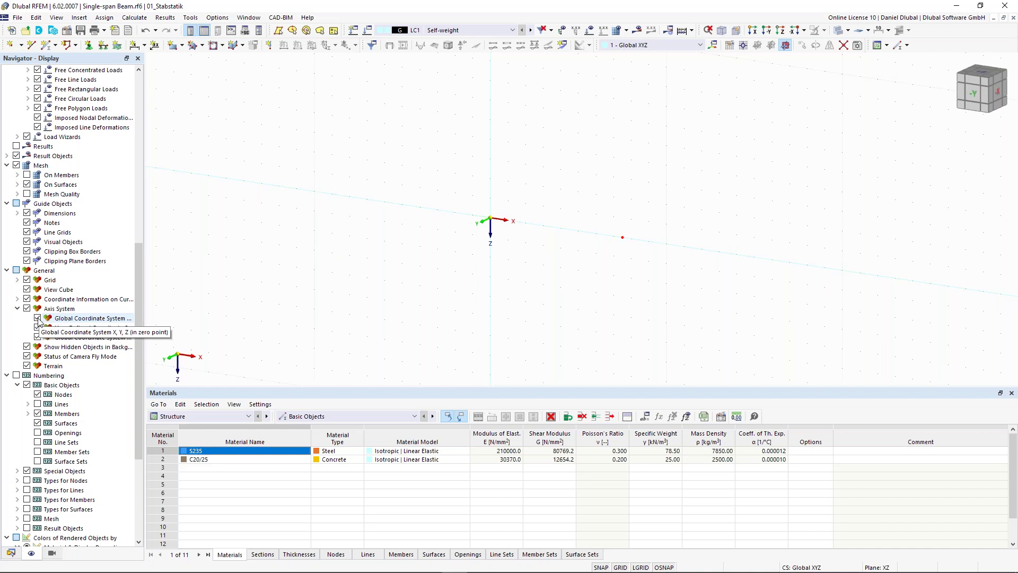
click(37, 318)
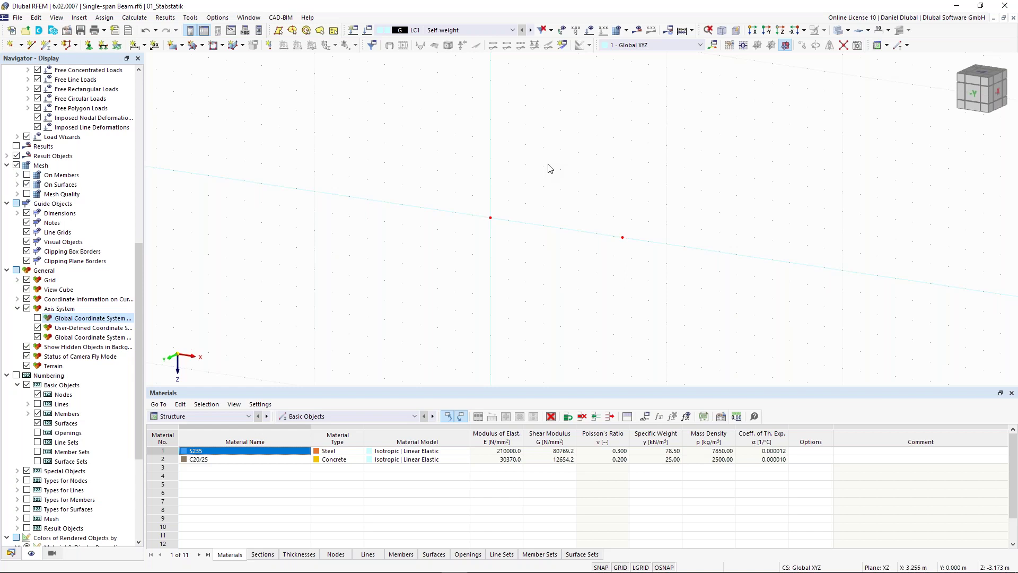
Draw a single line from the node at the origin to the node at X 7.5 m and end the line command
click(33, 48)
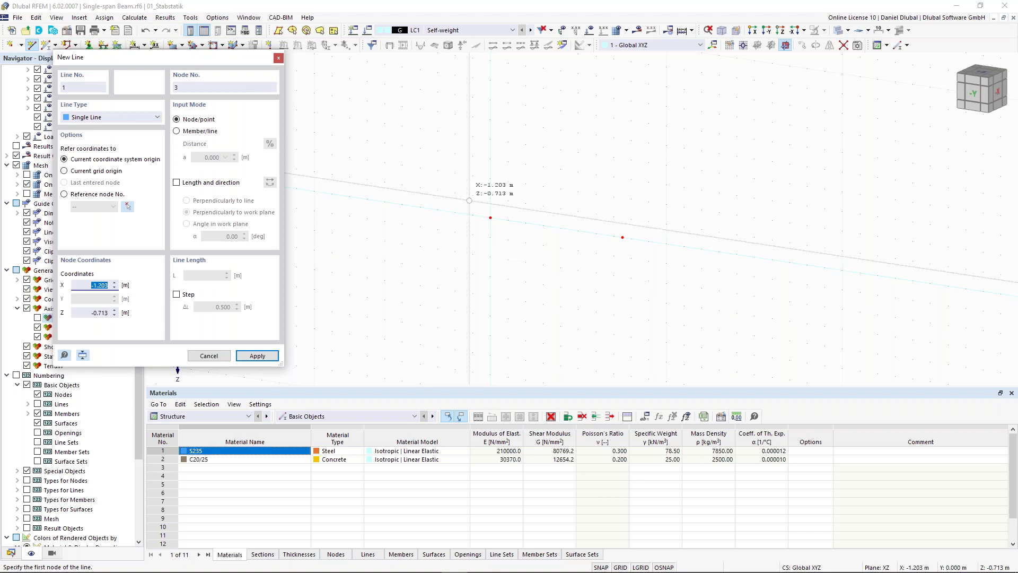
click(490, 217)
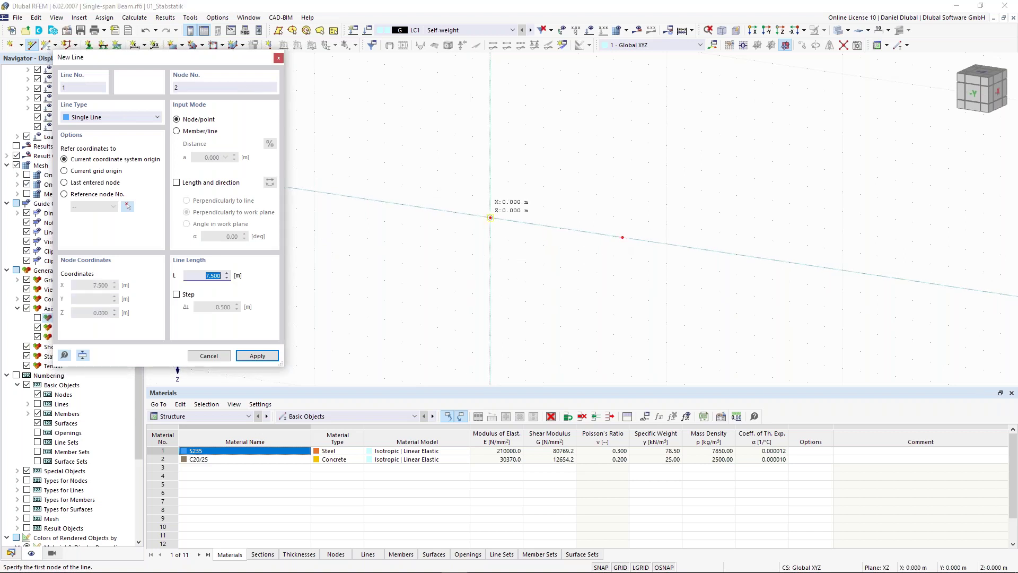
click(622, 237)
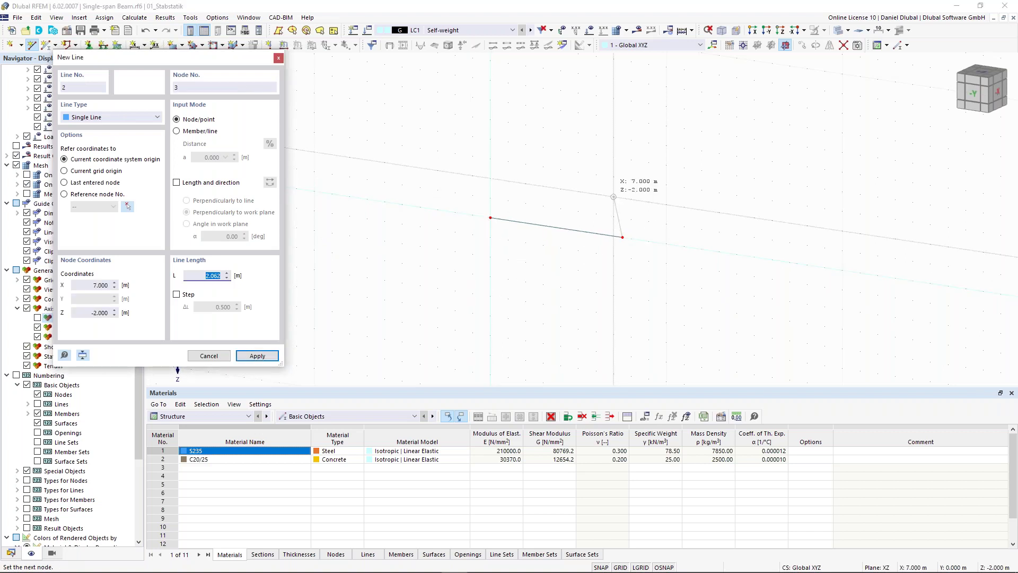
right_click(620, 203)
right_click(619, 203)
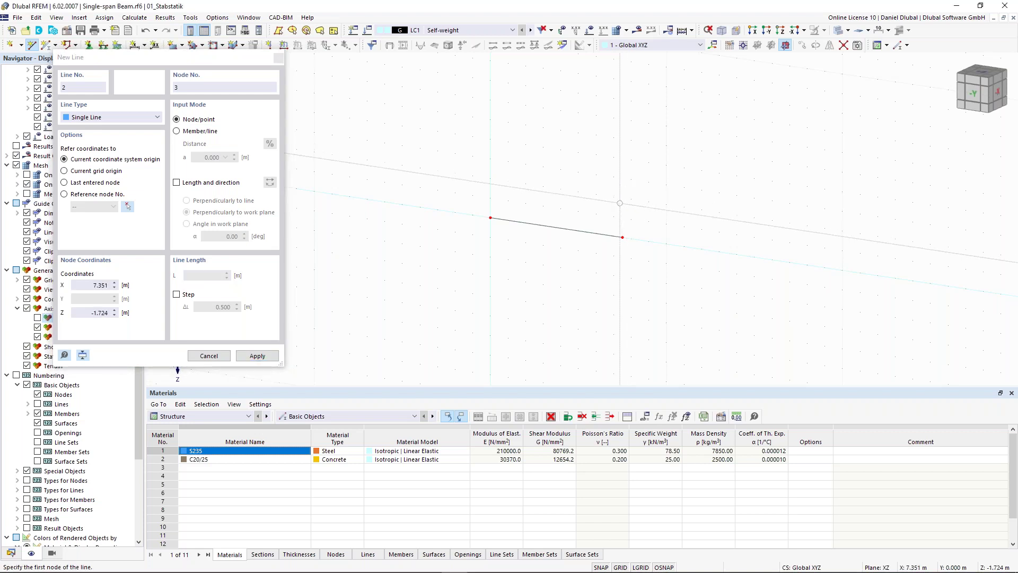
right_click(620, 203)
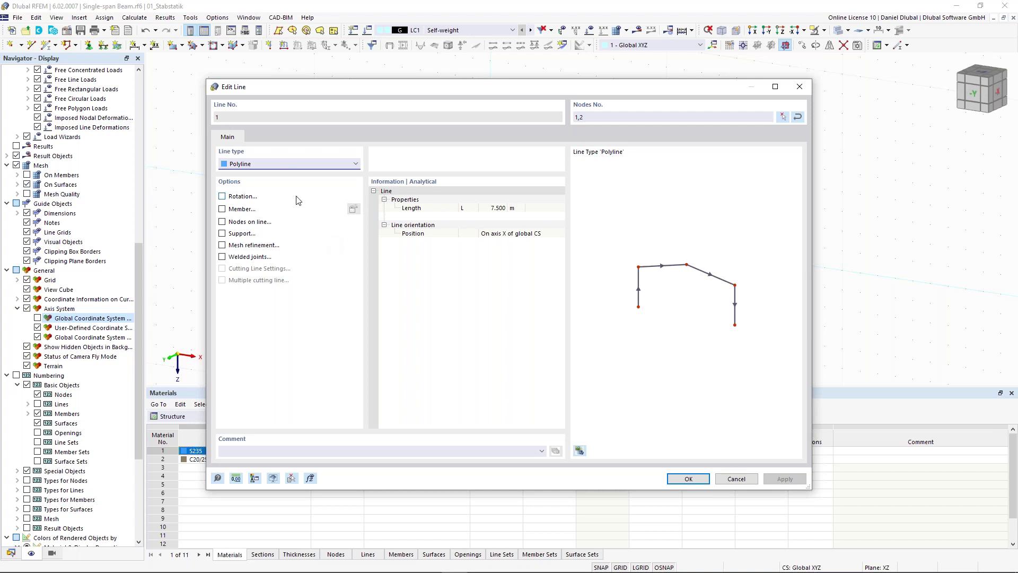
Add a member to the line and set its member type to Definable Stiffness
click(222, 210)
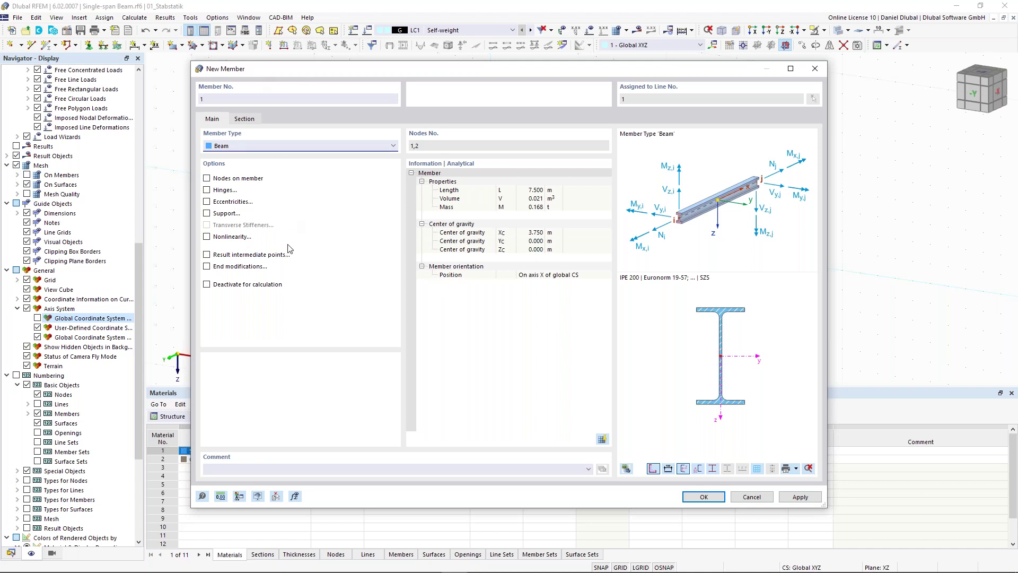
click(252, 146)
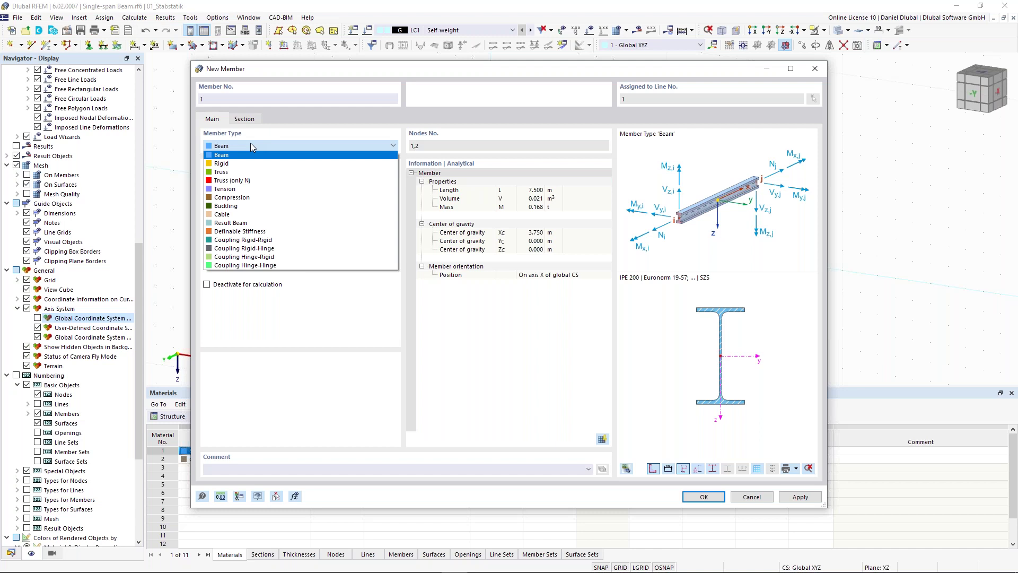
click(255, 232)
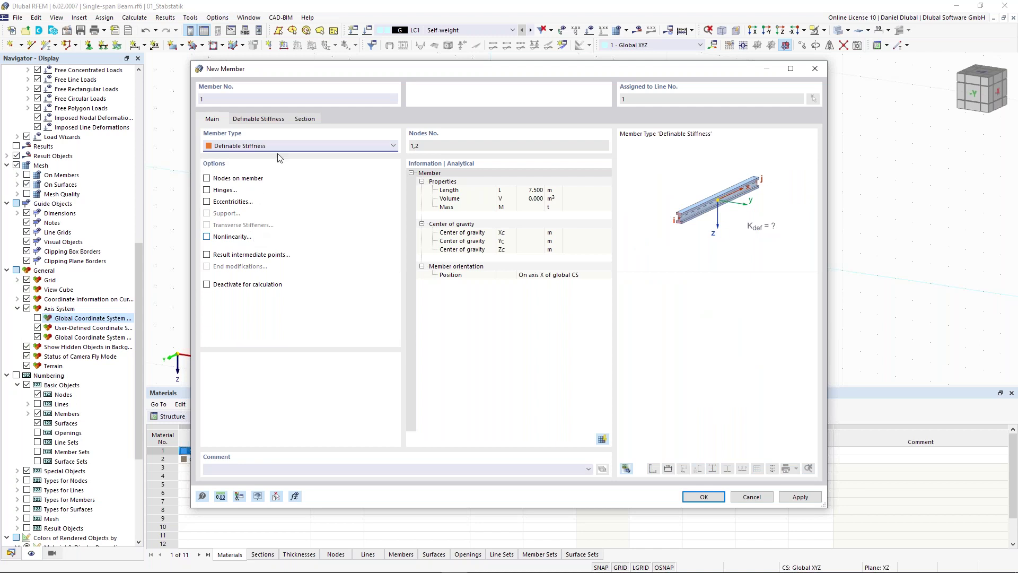
Create a member definable stiffness with torsional and bending stiffnesses of 1 kNm² and axial and shear stiffnesses of 1 kN, and confirm the member
click(259, 120)
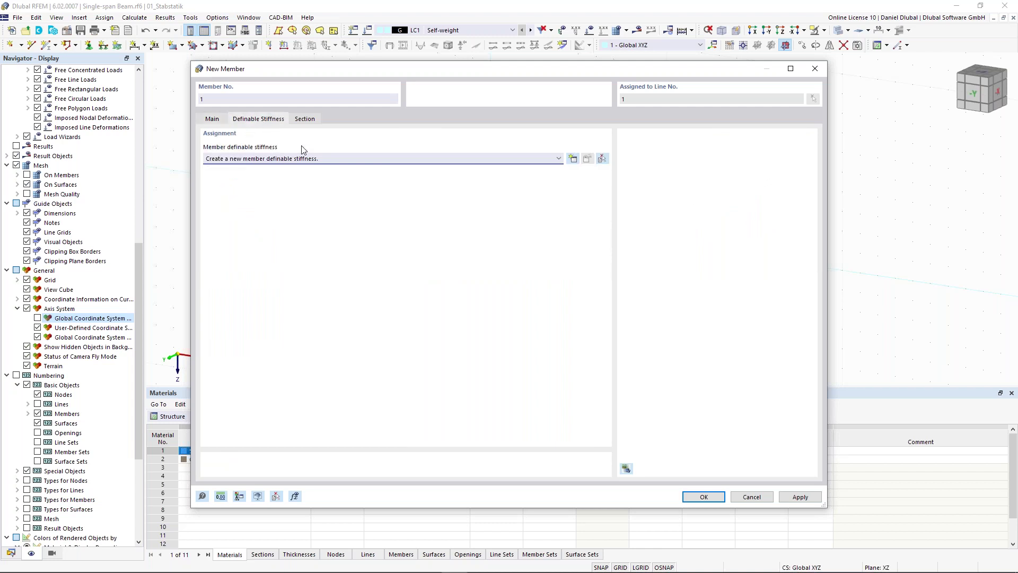
click(572, 160)
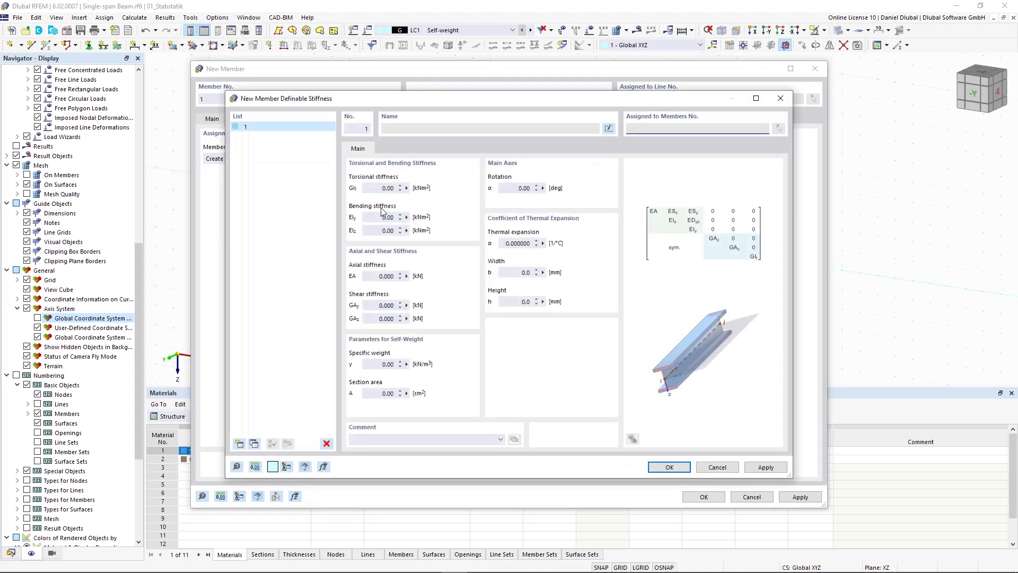
click(373, 189)
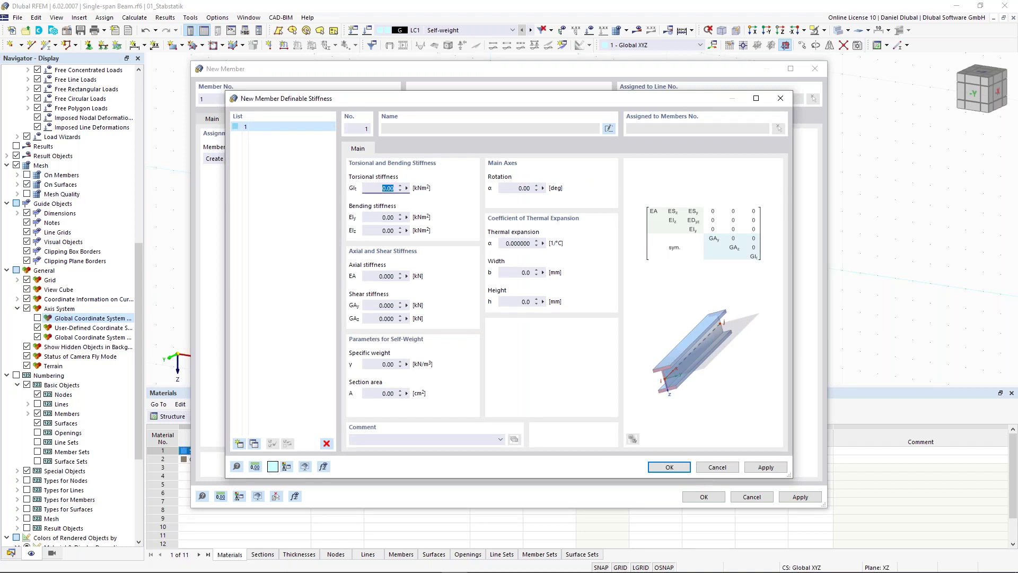
text(1)
key(Tab)
text(1)
key(Tab)
text(1)
key(Tab)
text(1)
key(Tab)
text(1)
key(Tab)
text(1)
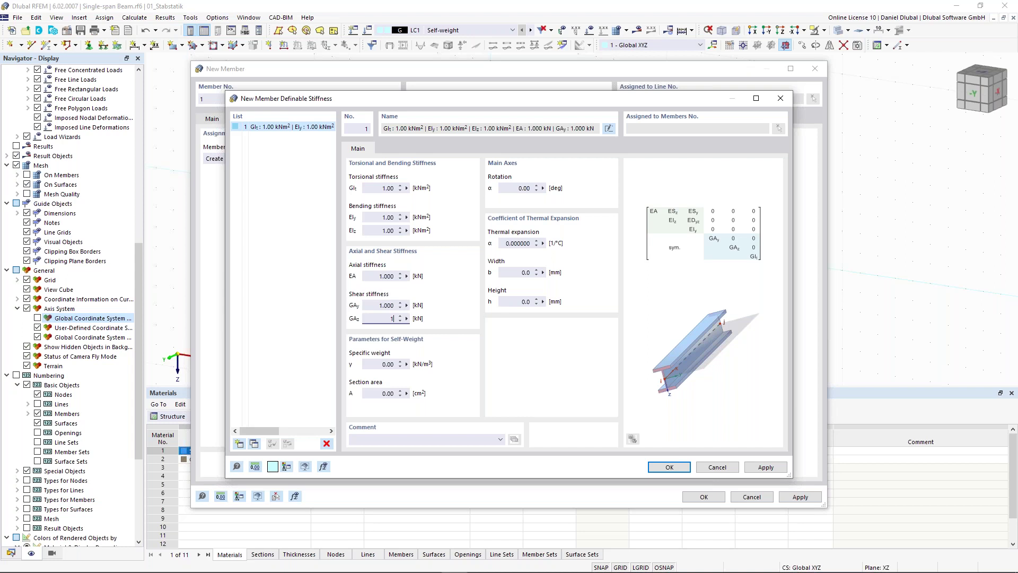
click(664, 467)
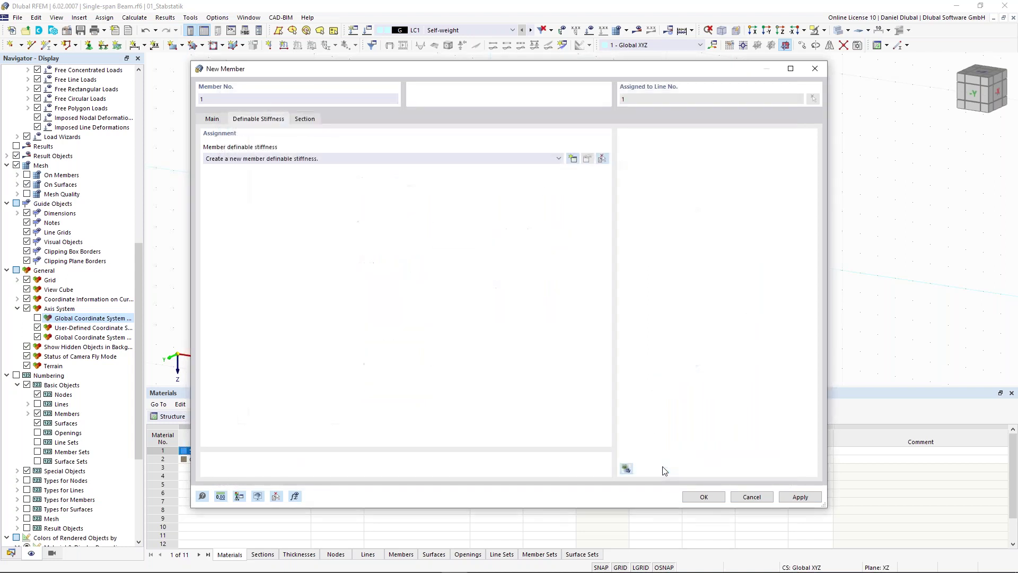
click(703, 497)
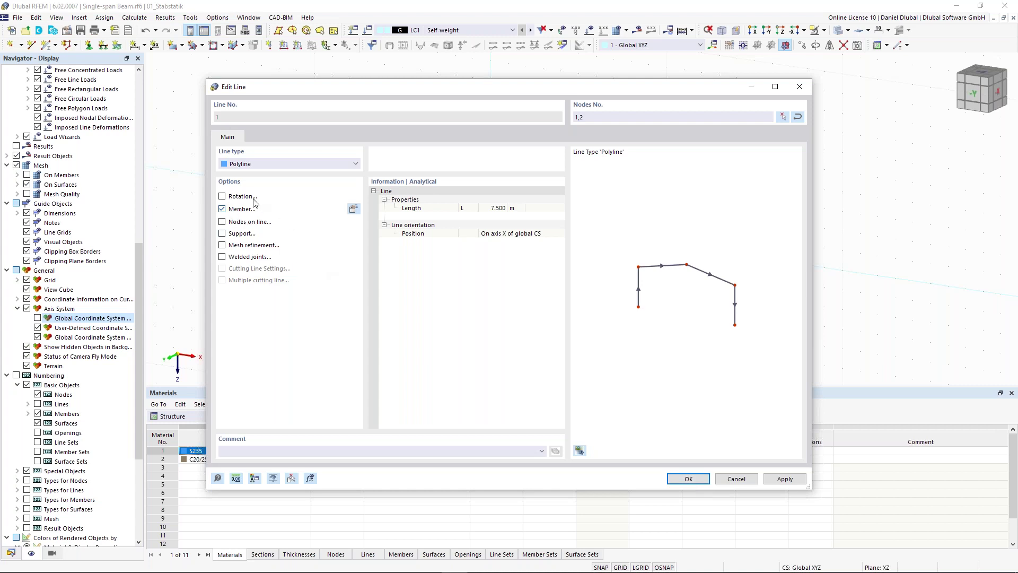
click(688, 479)
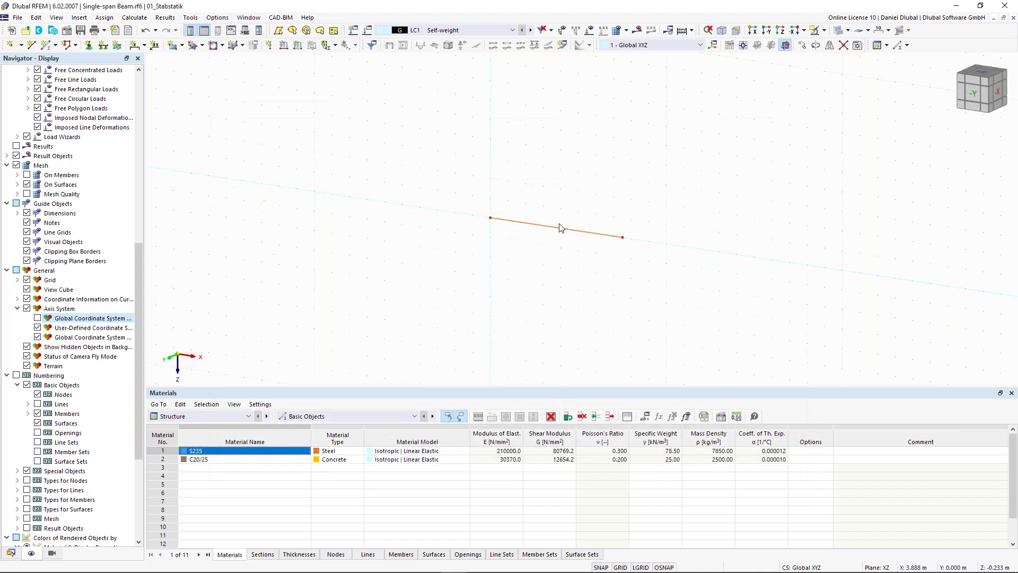
Assign a Hinged nodal support to the beam's start node at the origin
scroll(549, 195, up, 1)
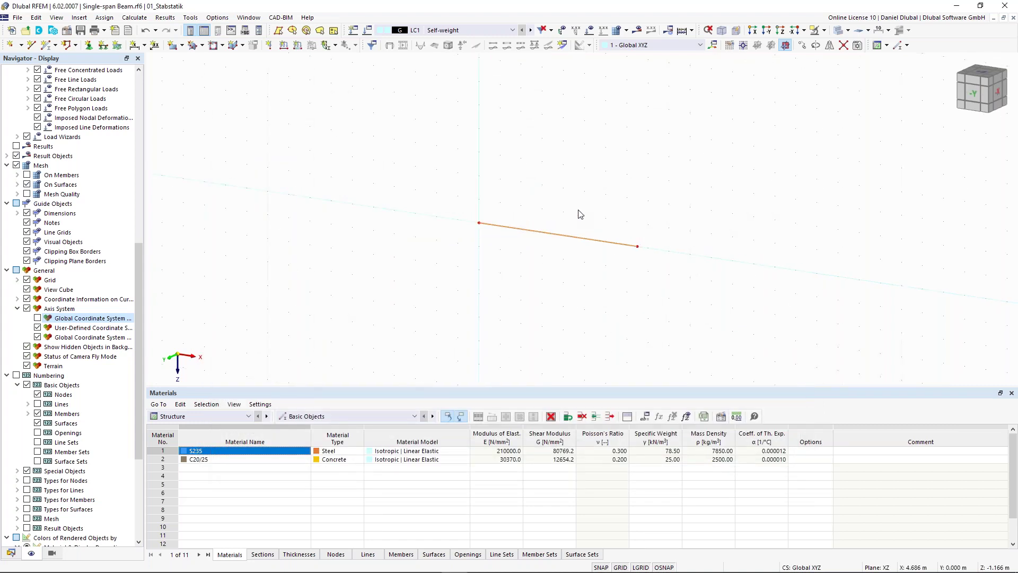
scroll(598, 211, up, 1)
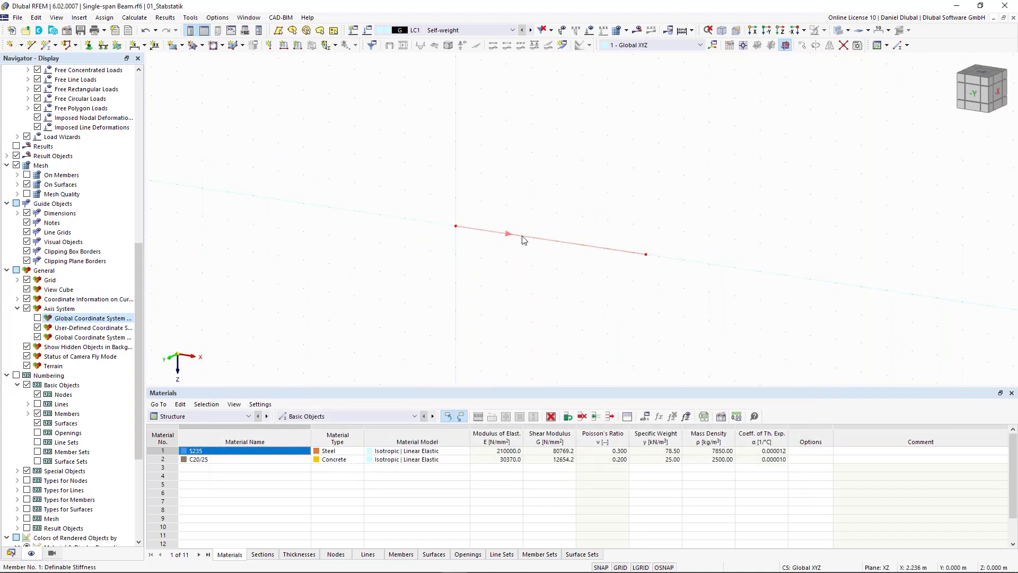
scroll(530, 212, up, 1)
middle_drag(527, 193, 543, 187)
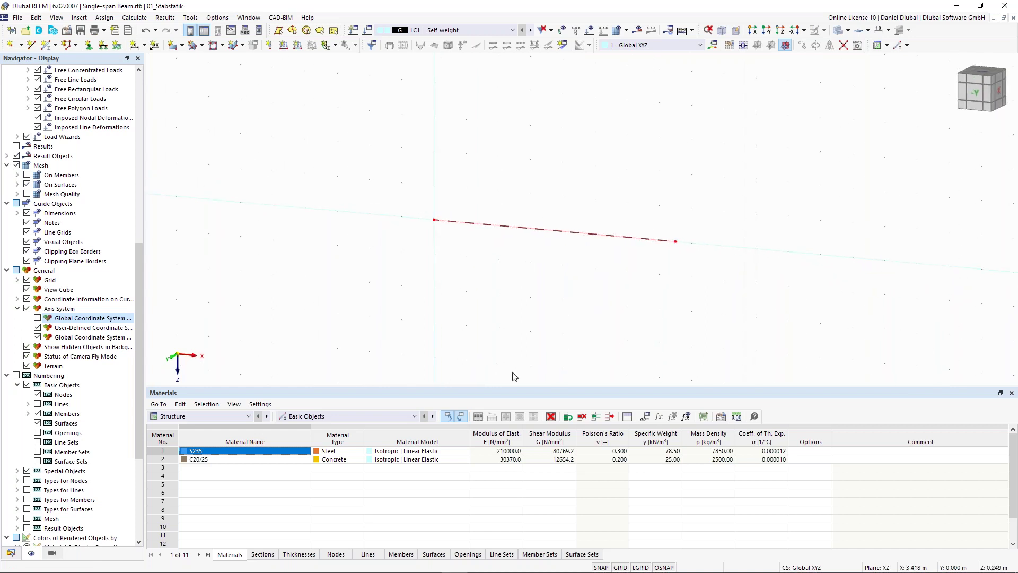
drag(515, 386, 516, 403)
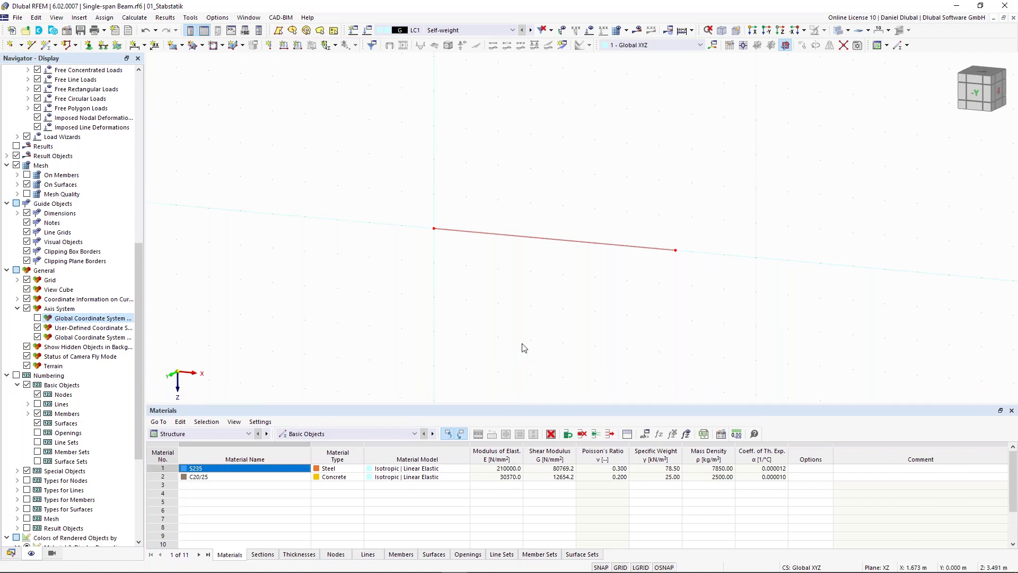
click(89, 45)
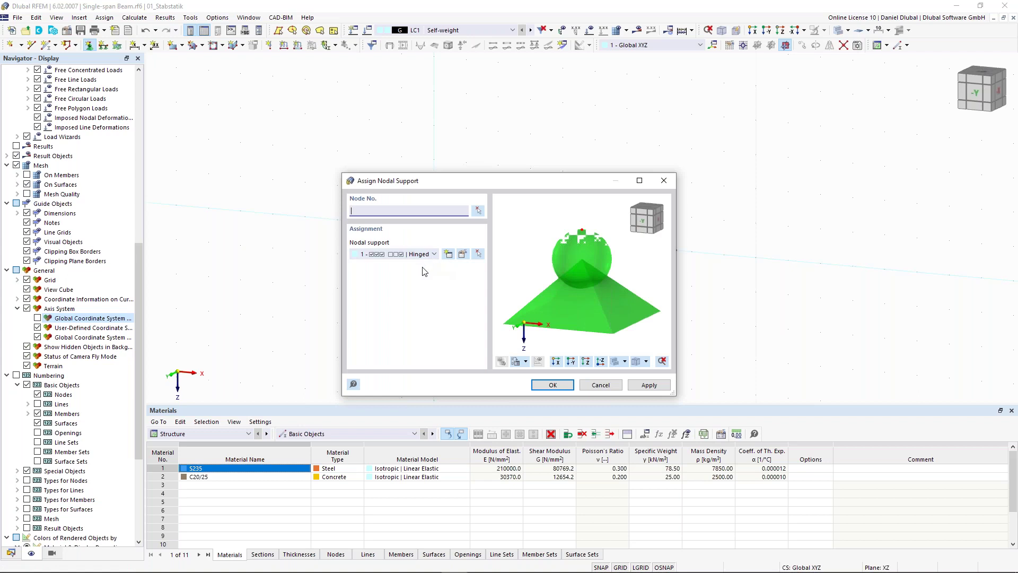
click(432, 254)
click(427, 272)
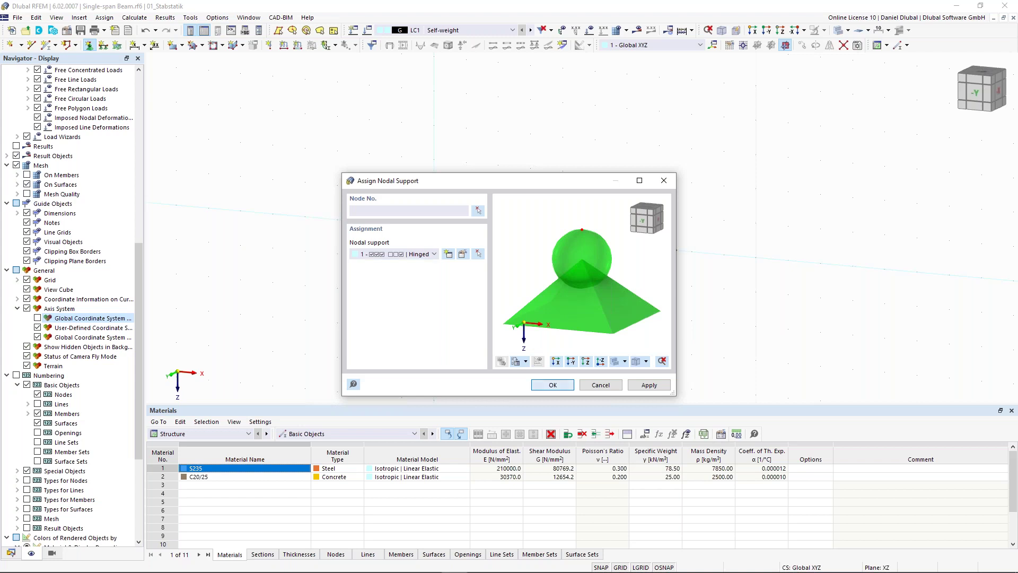
key(Return)
drag(405, 166, 455, 259)
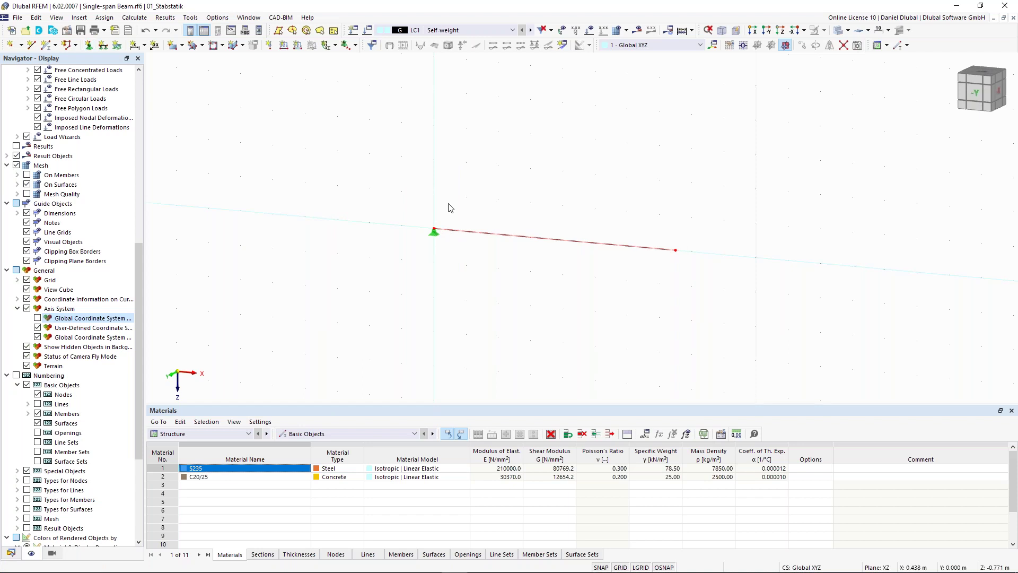
Assign a Roller in X nodal support to the beam's end node
click(91, 48)
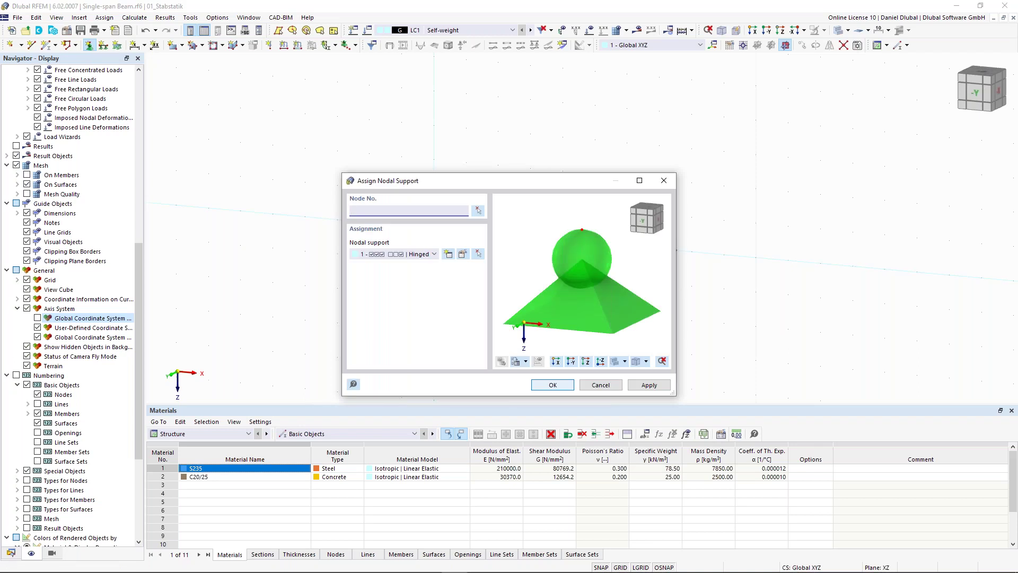
click(431, 253)
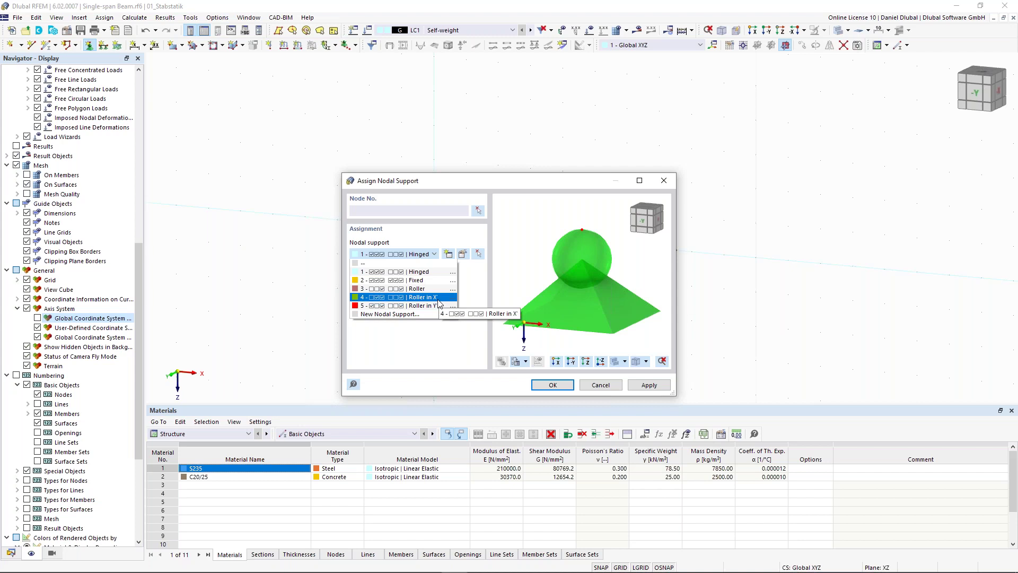
click(416, 297)
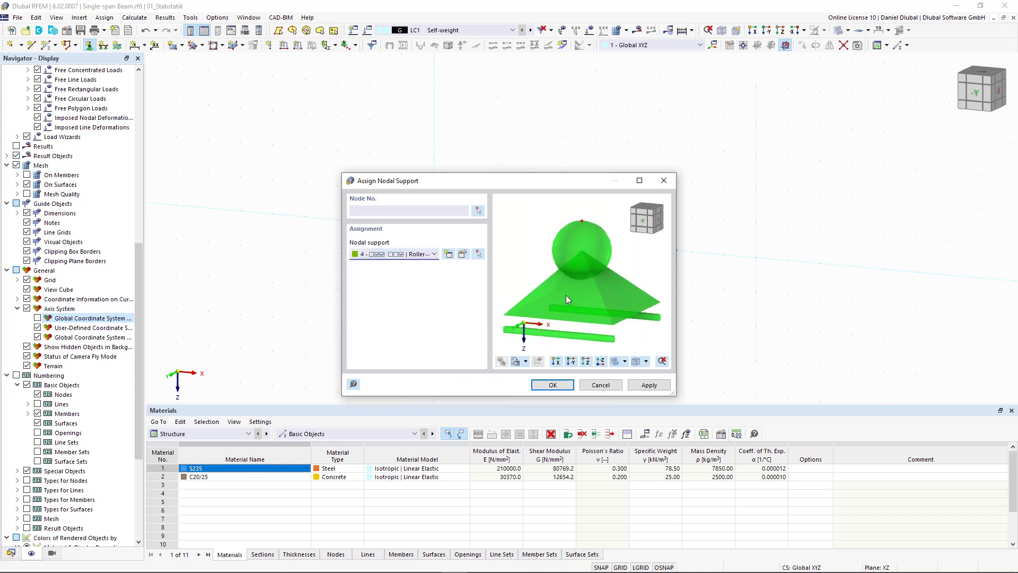
click(571, 385)
drag(658, 206, 720, 295)
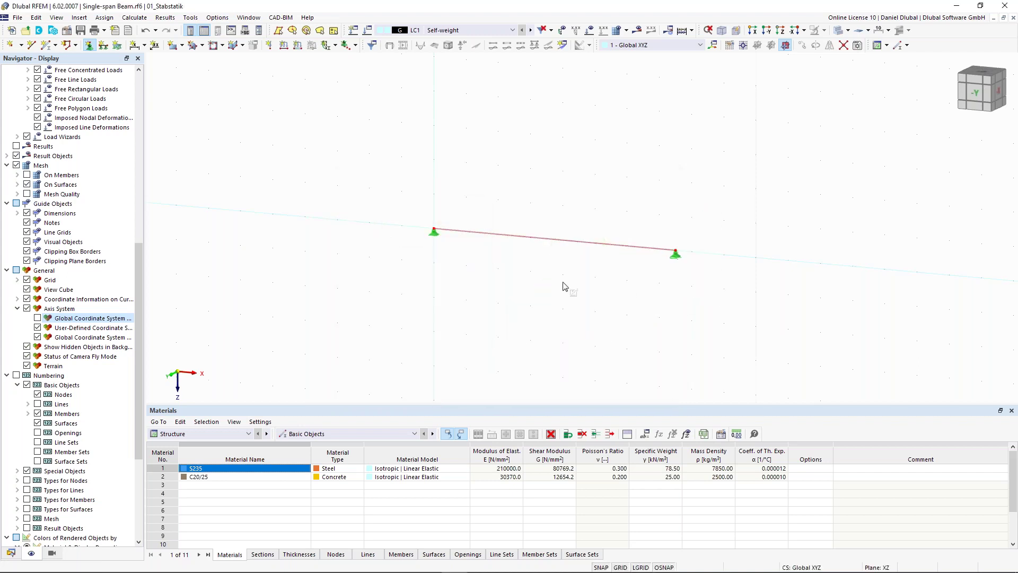
Enlarge the display size of the nodal support symbols at both ends of the beam
right_click(434, 236)
drag(509, 339, 552, 339)
click(735, 254)
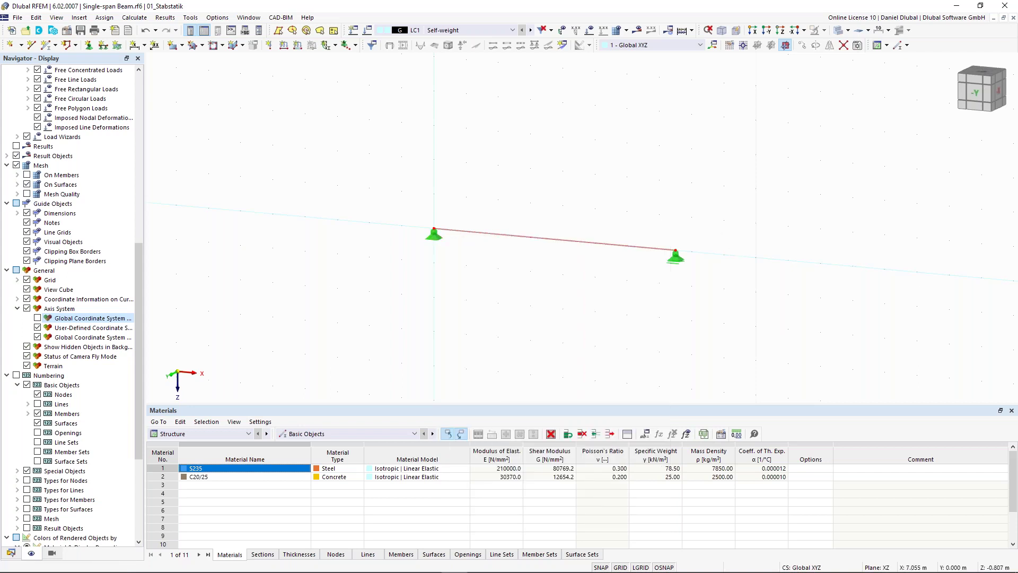
middle_drag(675, 259, 591, 252)
right_click(591, 251)
drag(708, 356, 742, 359)
click(635, 170)
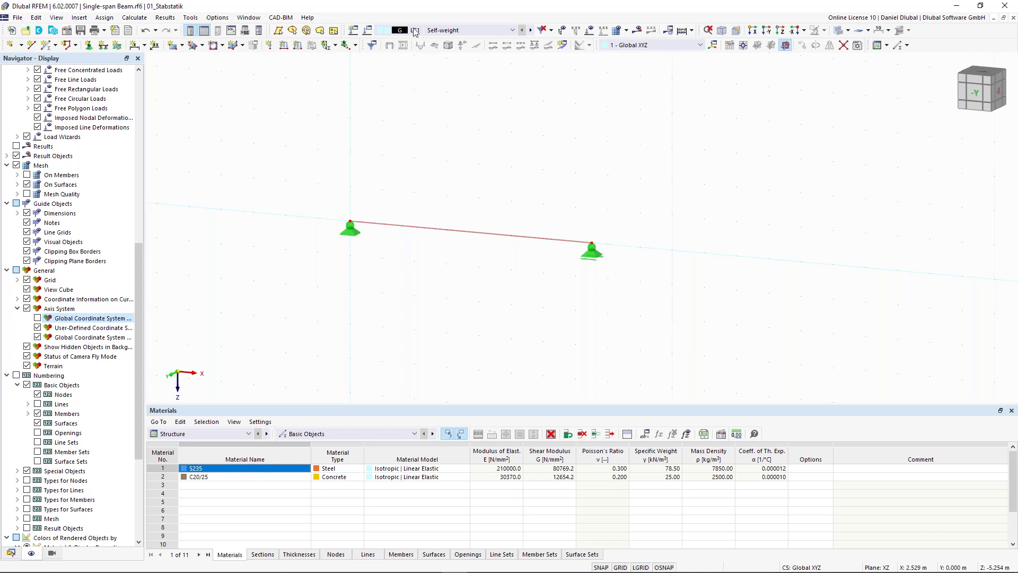
Deactivate the self-weight in load case LC1 and rename the load case to Test Load
click(367, 30)
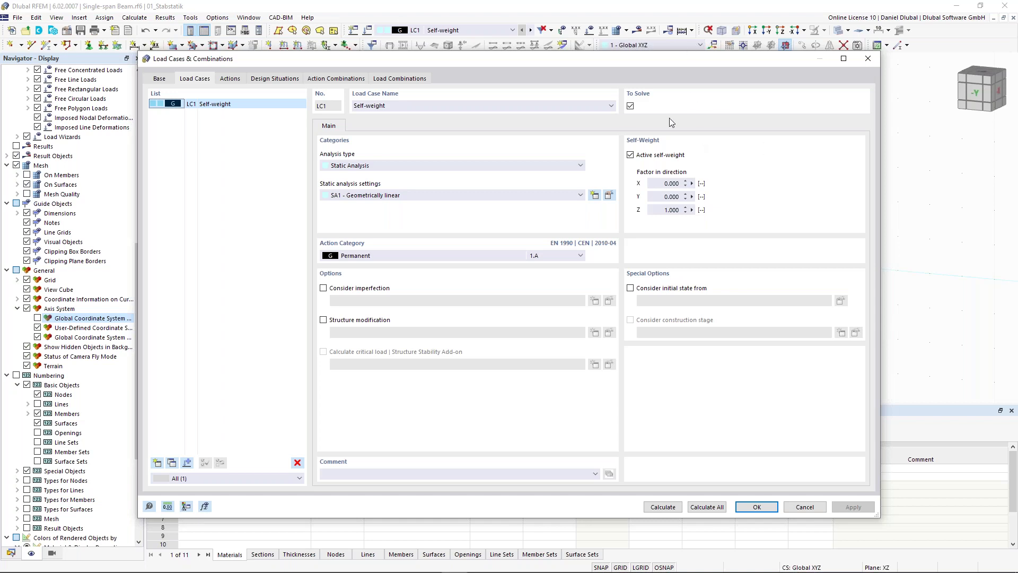
click(636, 157)
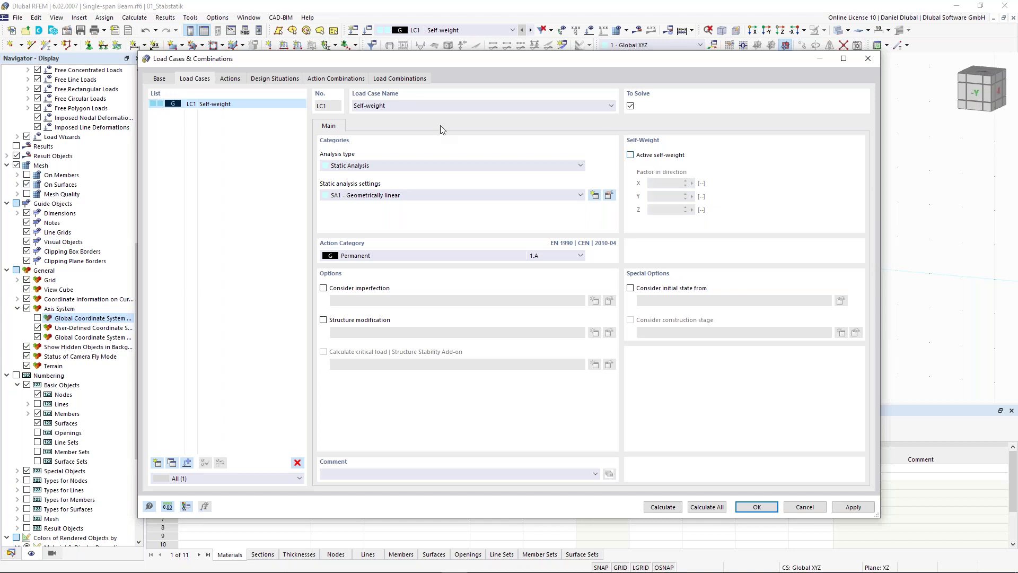
click(403, 106)
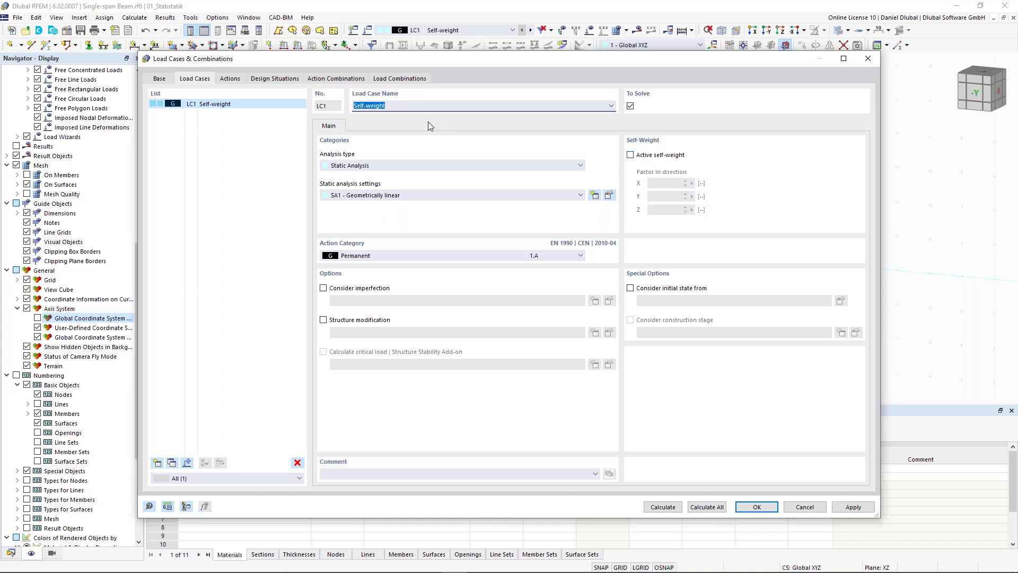
text(Teast L)
key(BackSpace)
key(BackSpace)
key(BackSpace)
key(BackSpace)
key(BackSpace)
text(st Load)
click(752, 507)
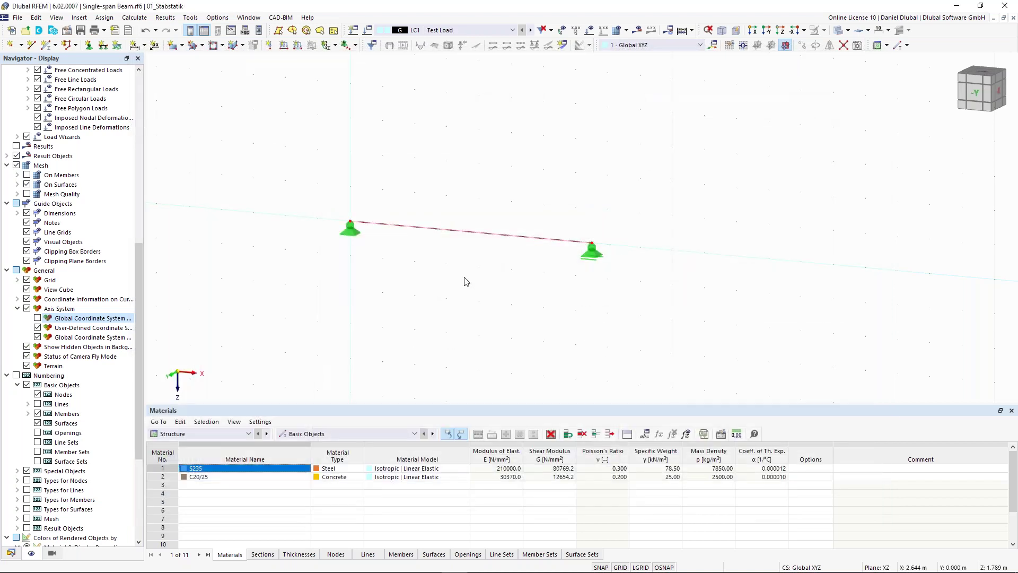
Create an on-member node 4.5 m from the start of member 1 without dividing the member
scroll(439, 213, up, 1)
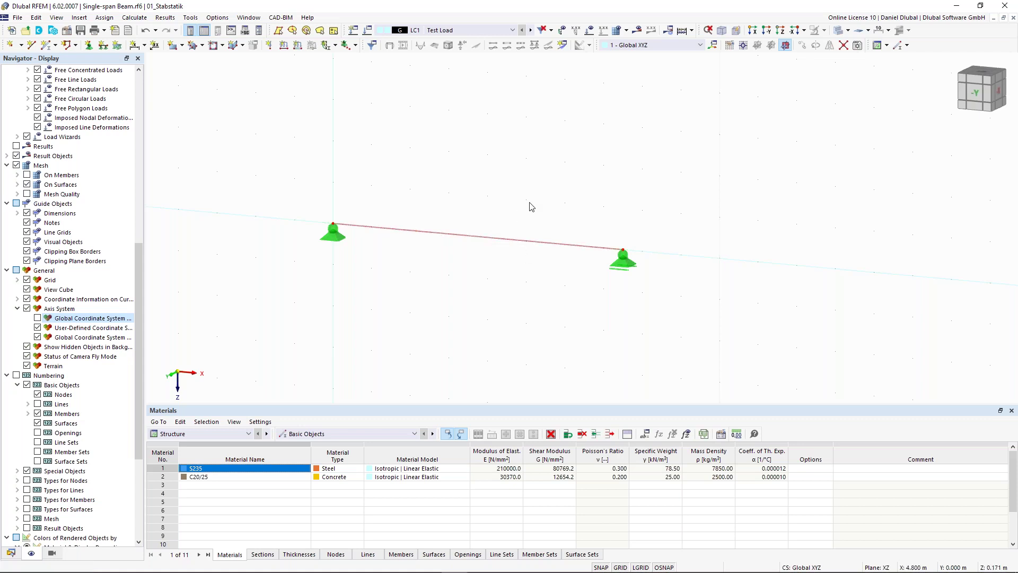
right_click(524, 246)
mouse_move(596, 277)
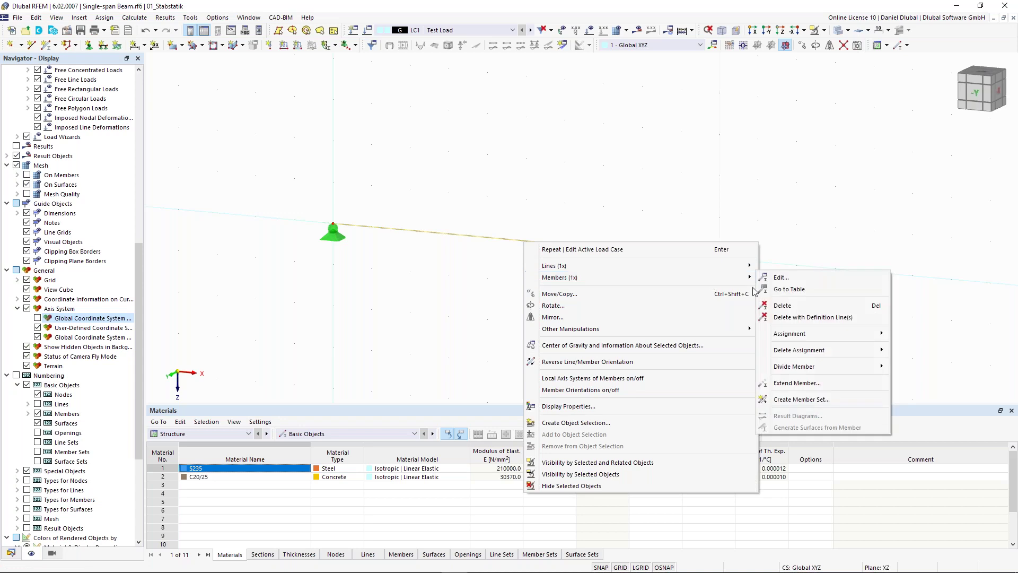
mouse_move(796, 366)
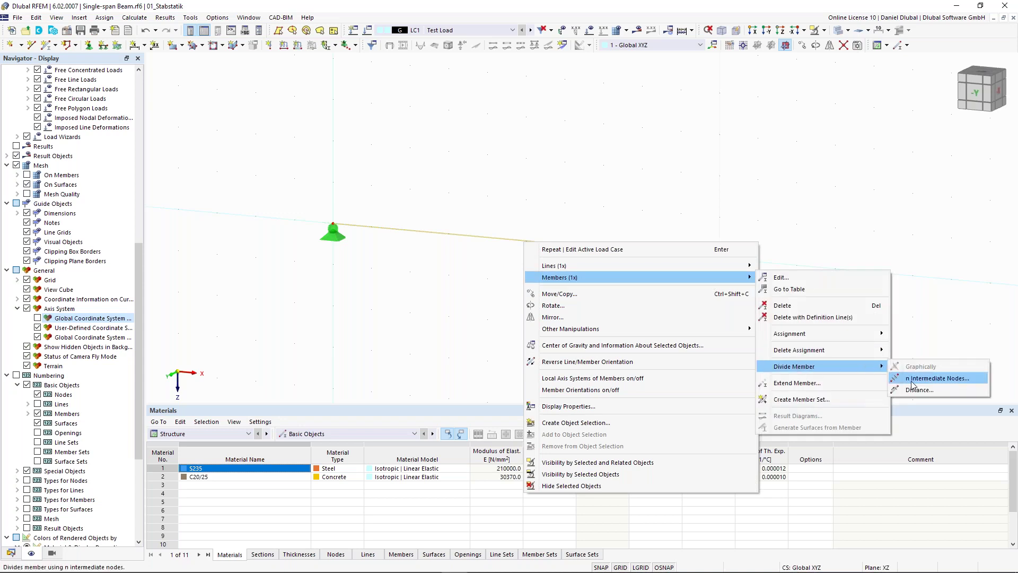
click(931, 390)
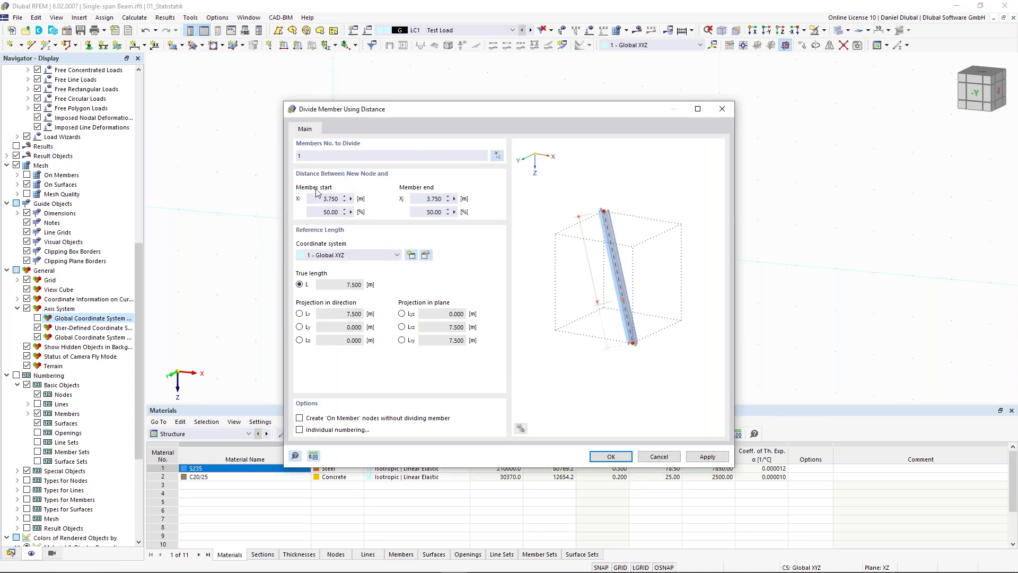
drag(321, 200, 364, 200)
text(4,5)
click(424, 197)
click(301, 418)
click(610, 457)
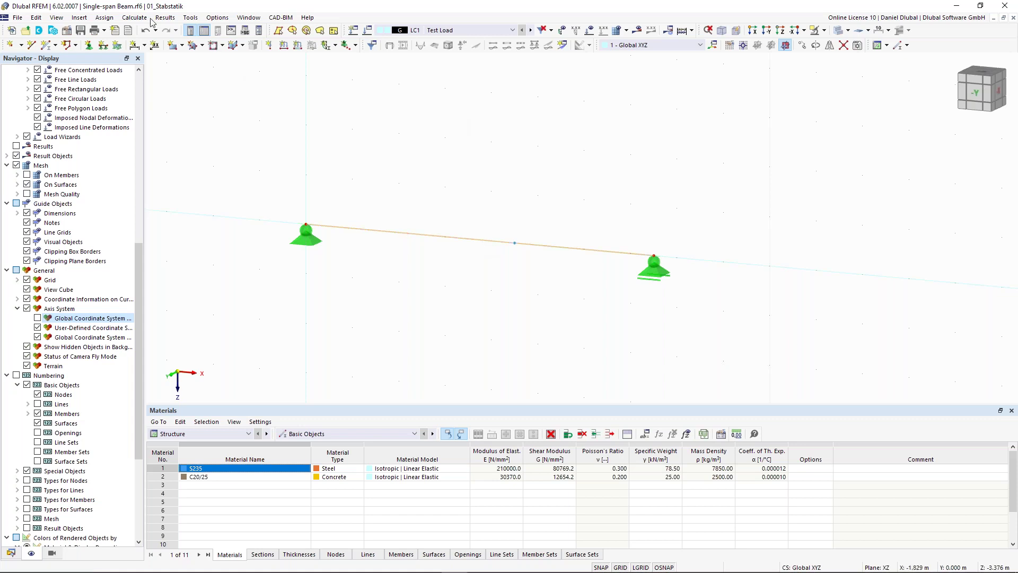
Apply a nodal load with a force component FZ of 10 kN to the intermediate node in load case LC1
click(271, 48)
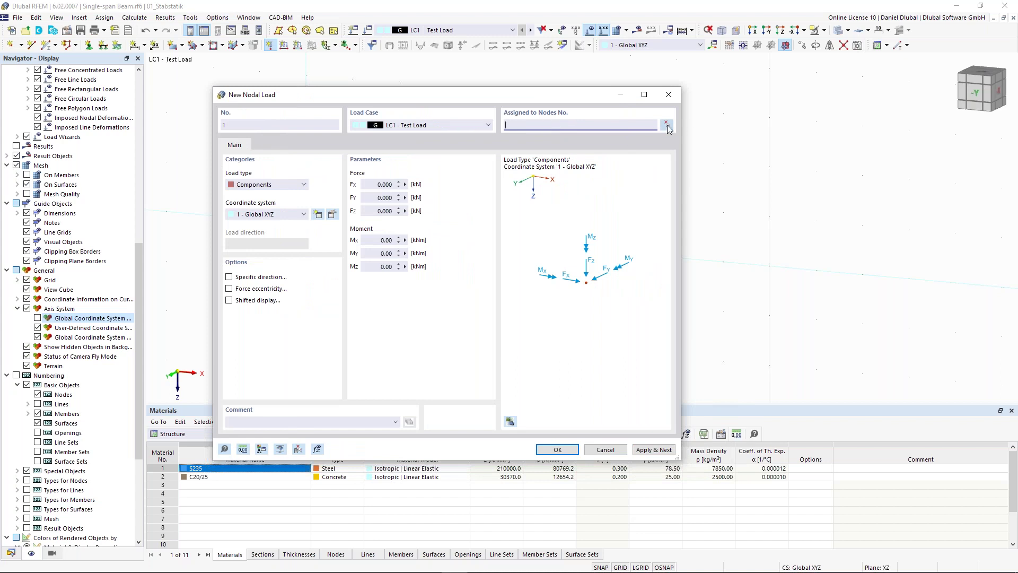
click(667, 125)
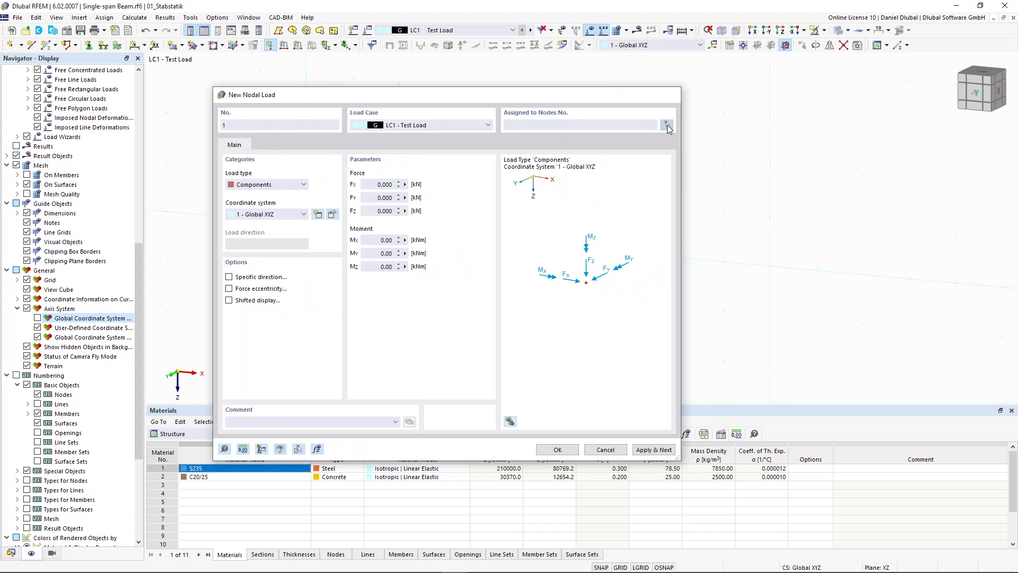
drag(496, 212, 533, 274)
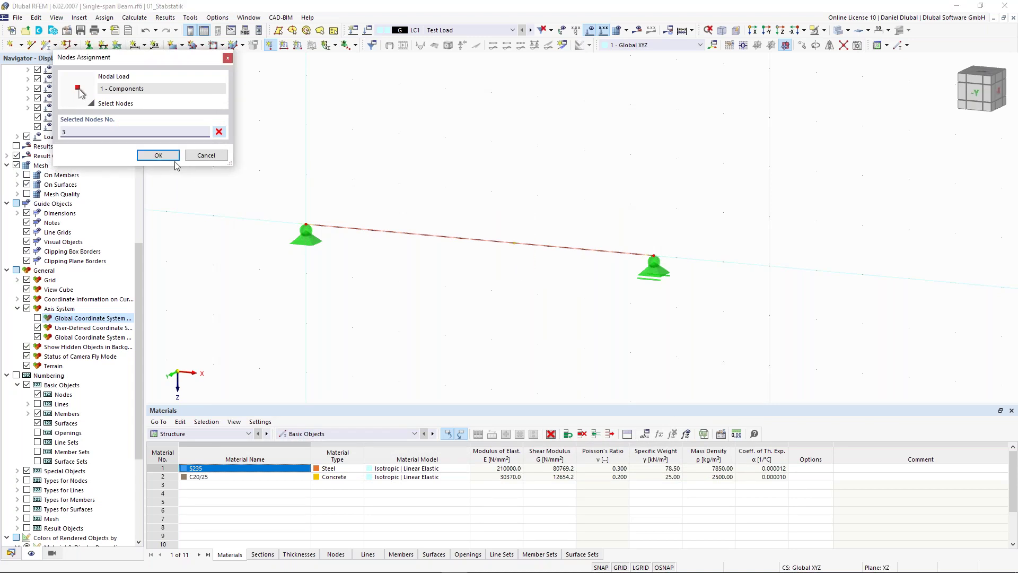
click(158, 155)
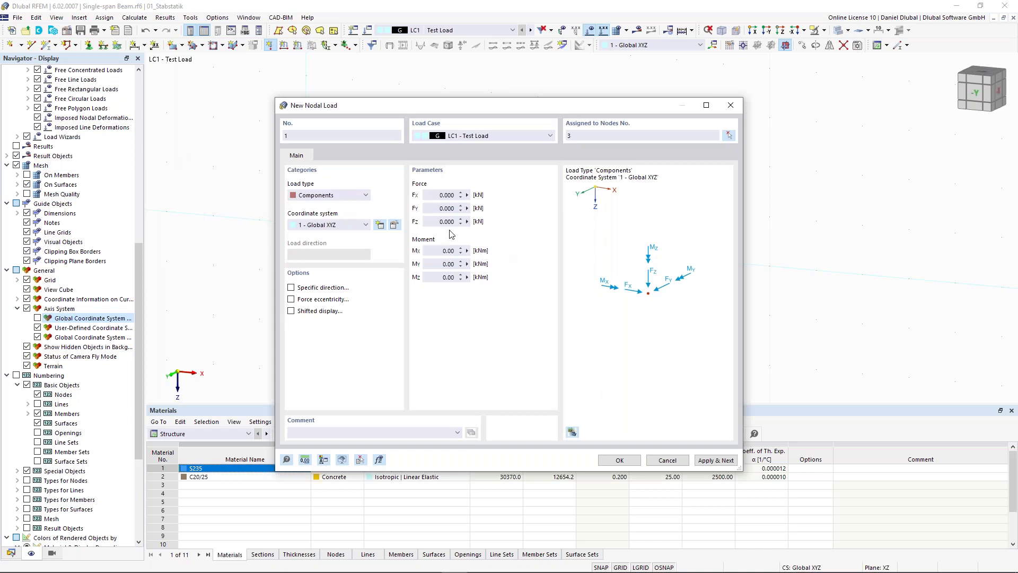
click(435, 223)
text(10)
click(623, 461)
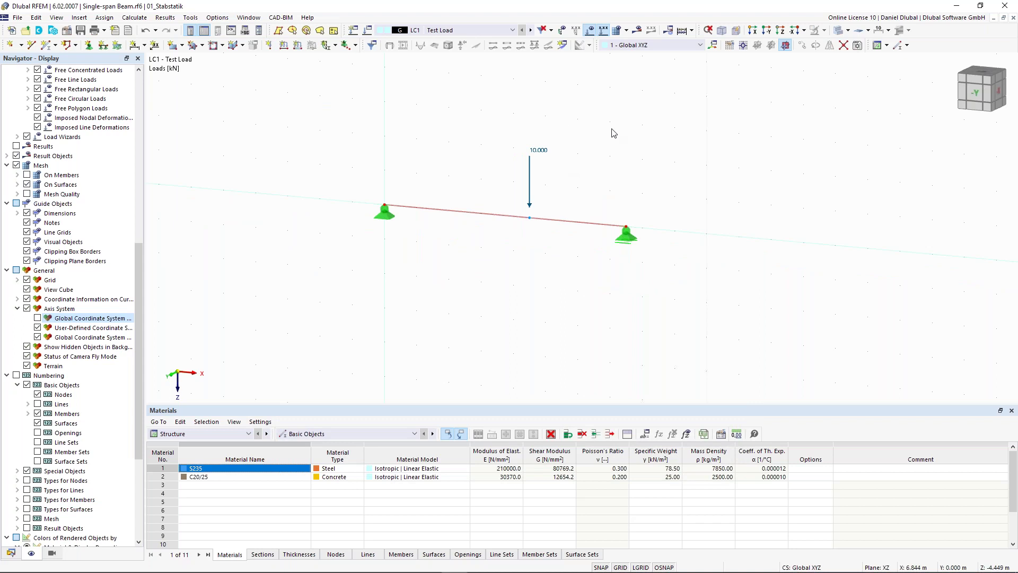
middle_drag(550, 120, 547, 140)
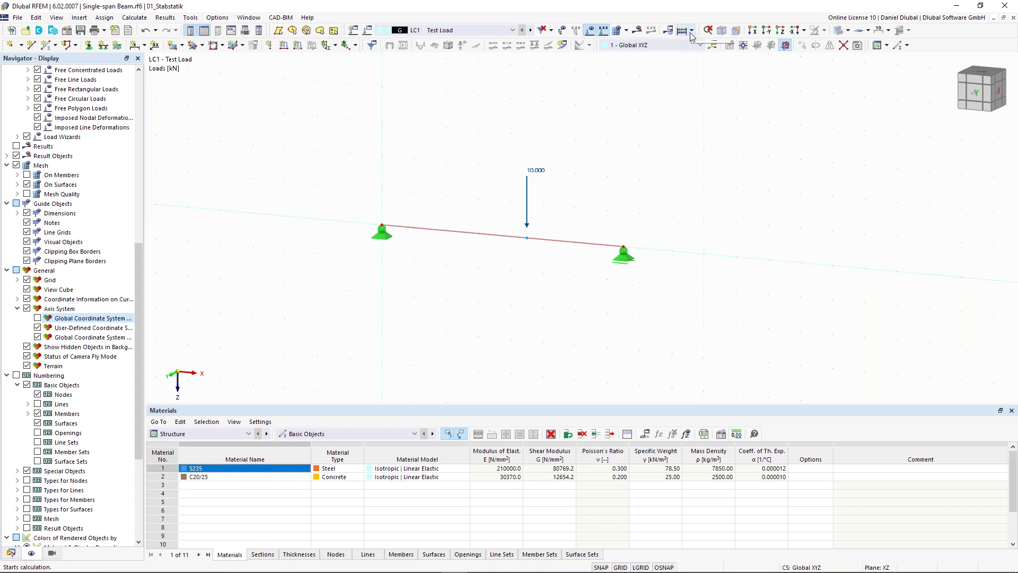
Calculate load case LC1 and show the member shear force Vz in place of the global deformations
click(637, 31)
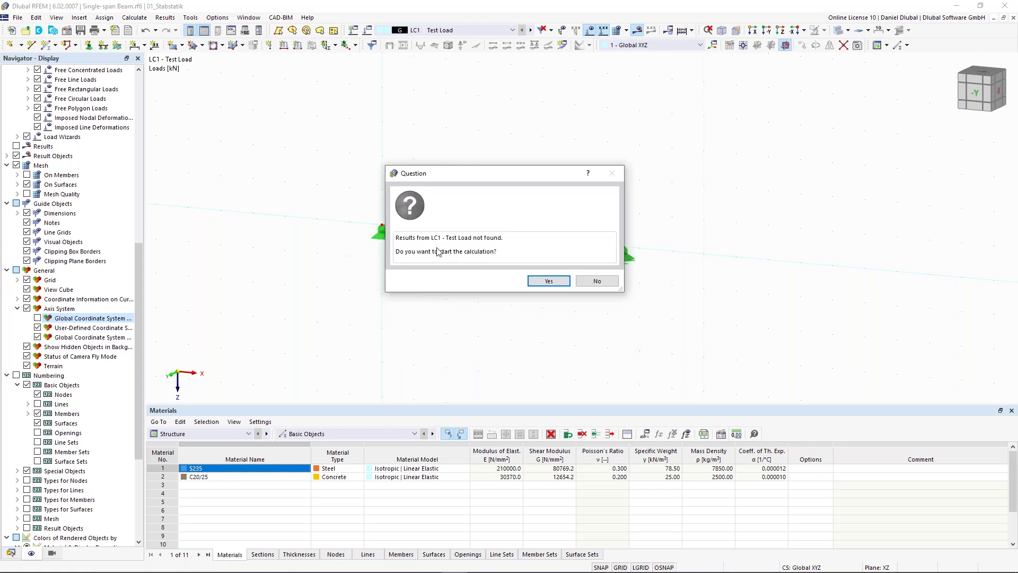
click(551, 283)
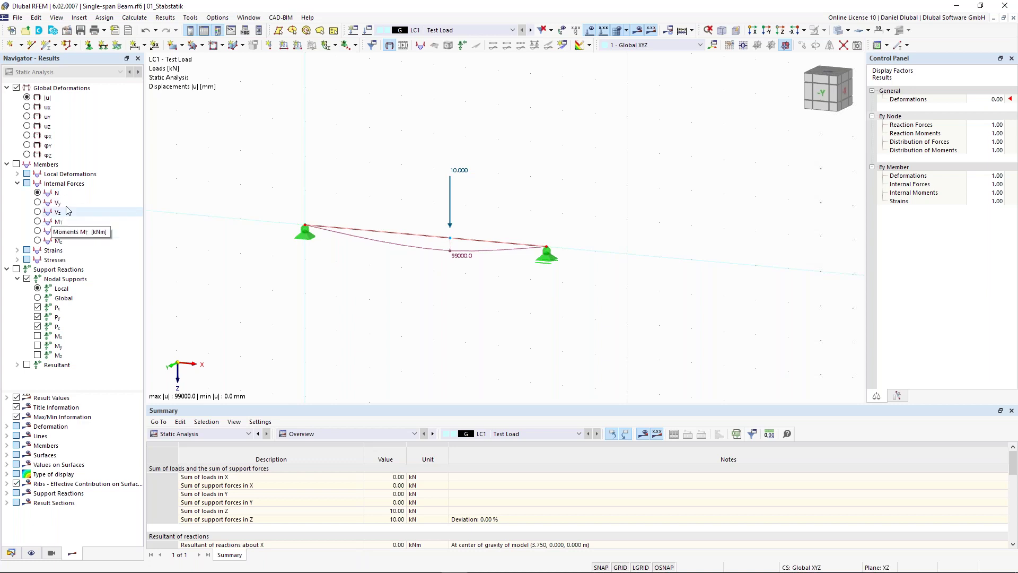
click(16, 164)
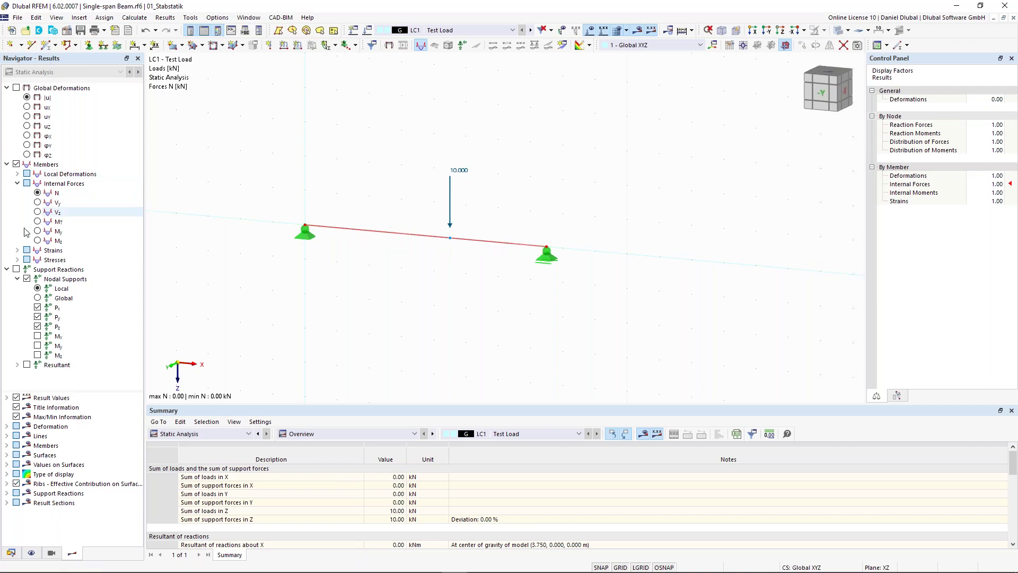
click(38, 212)
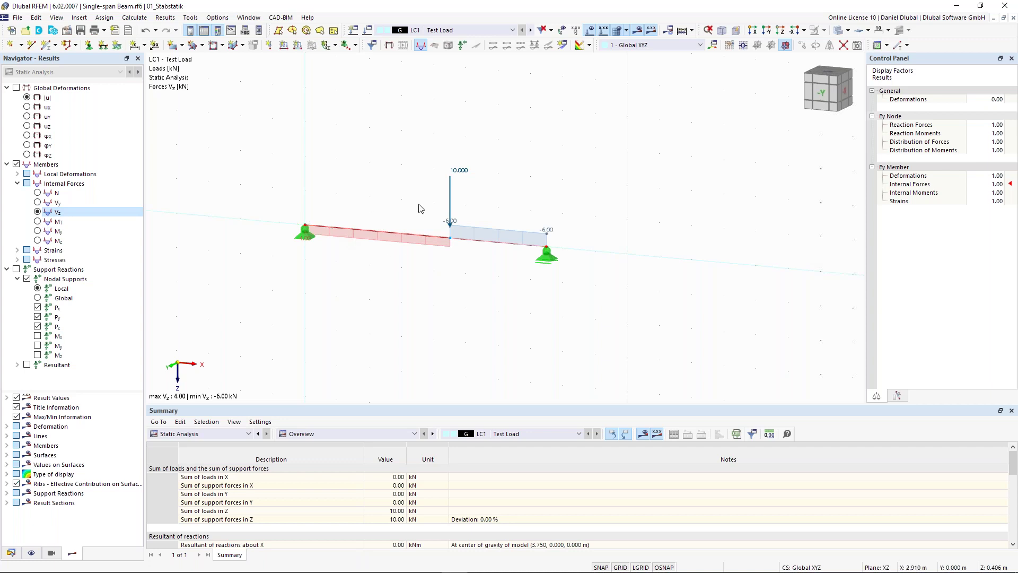
Turn on the nodal support reactions and compare the member bending moment My with the shear force Vz
click(37, 231)
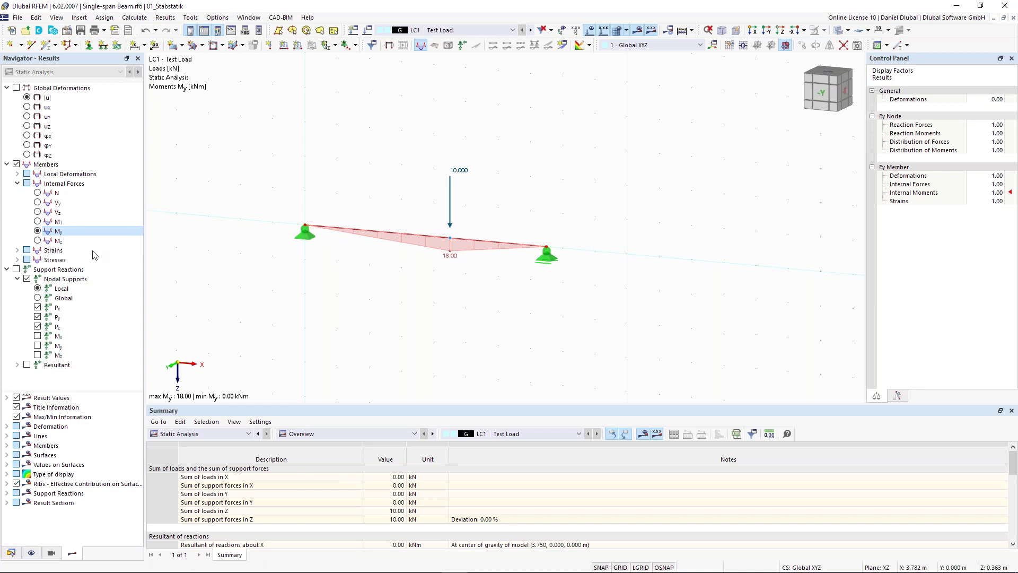
click(17, 269)
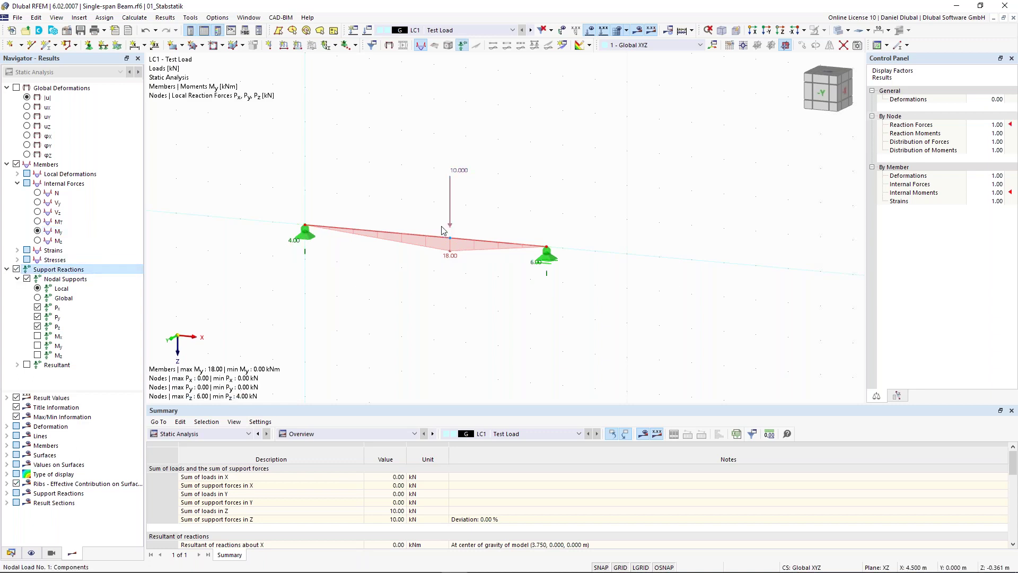
scroll(441, 225, up, 1)
middle_drag(392, 185, 220, 276)
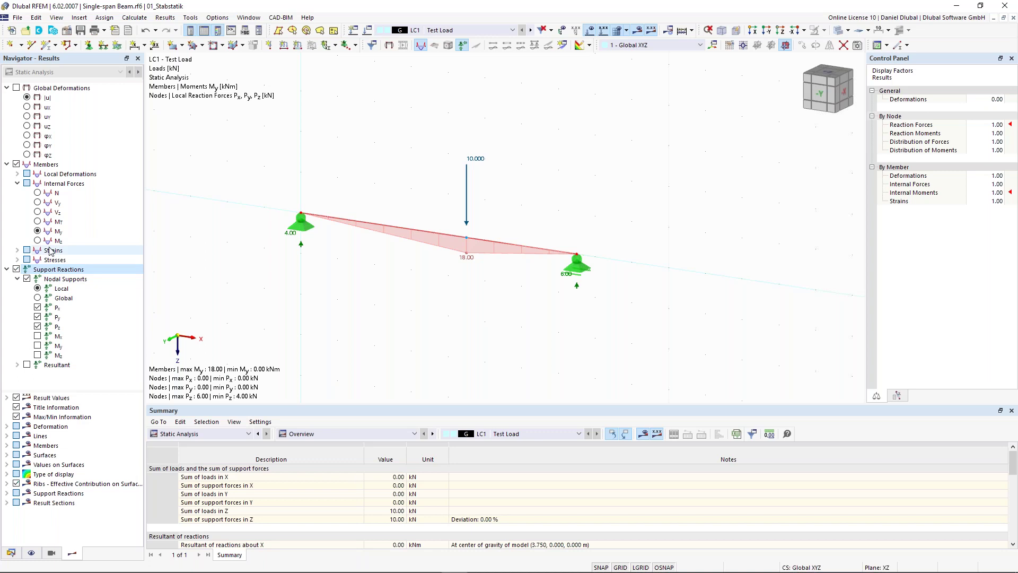
click(39, 214)
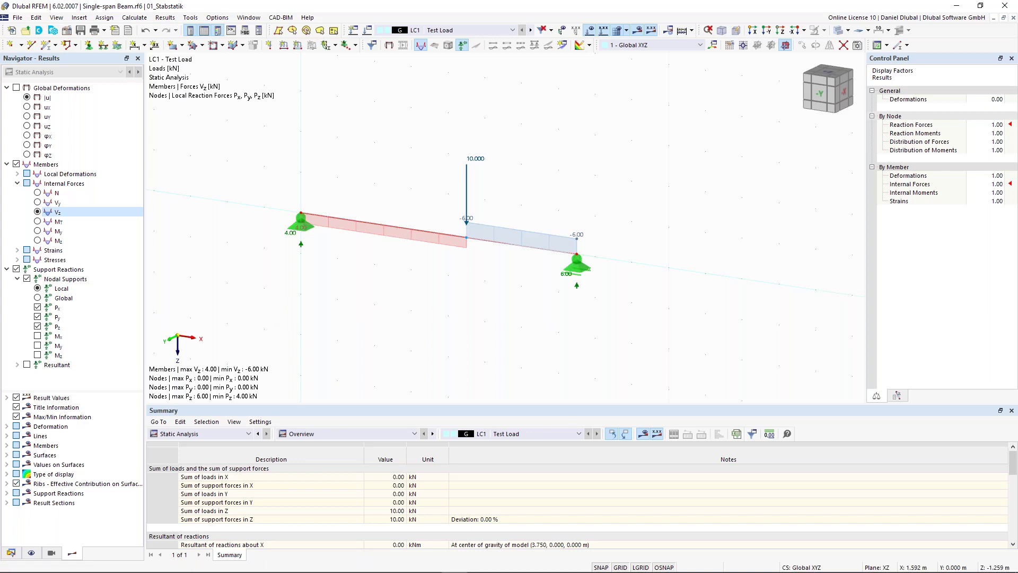
scroll(355, 188, up, 2)
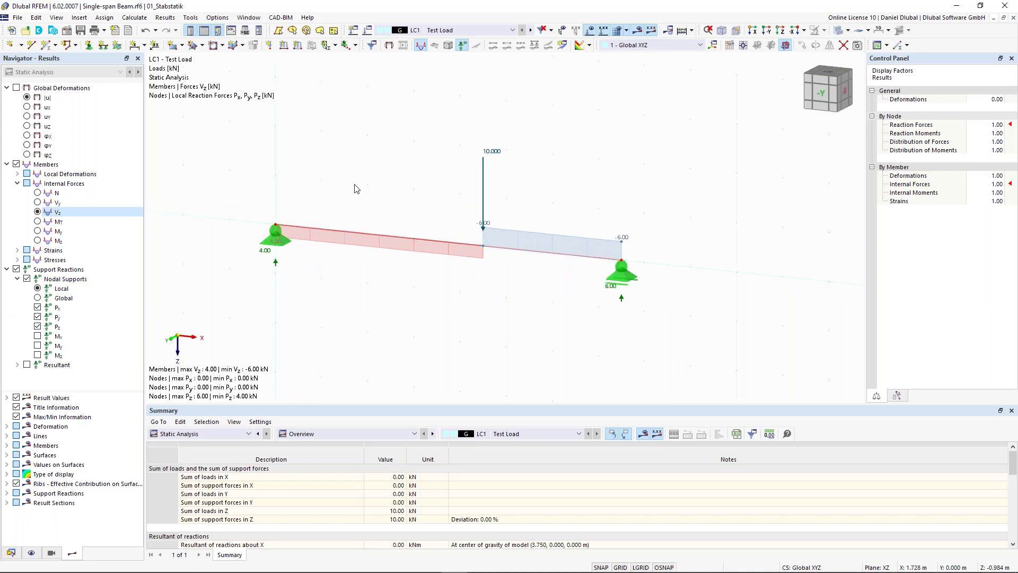
Place a linear length dimension chain below the beam through both supports and the loaded node, in the second plane, offset about -1.55 m
click(146, 49)
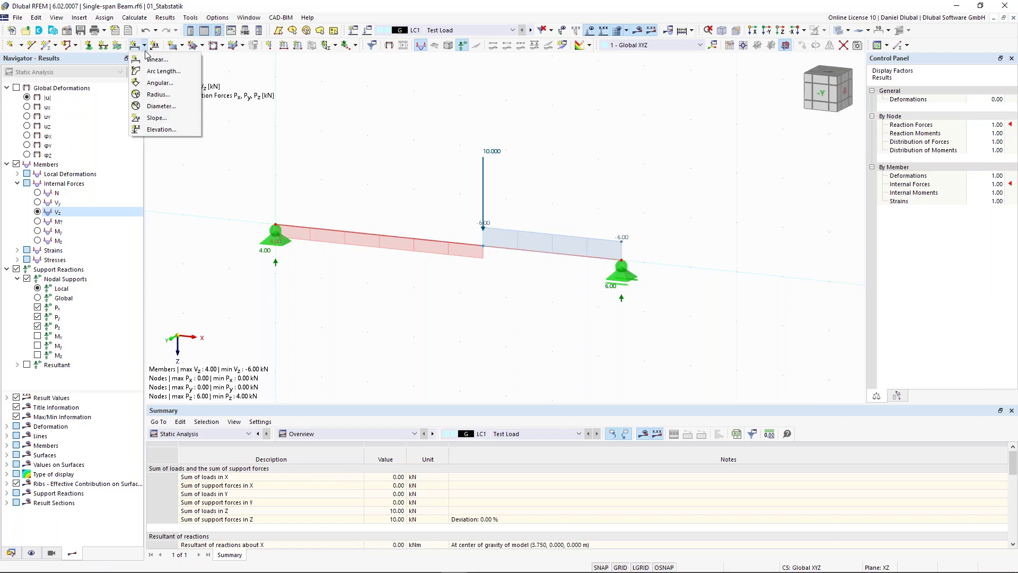
click(149, 61)
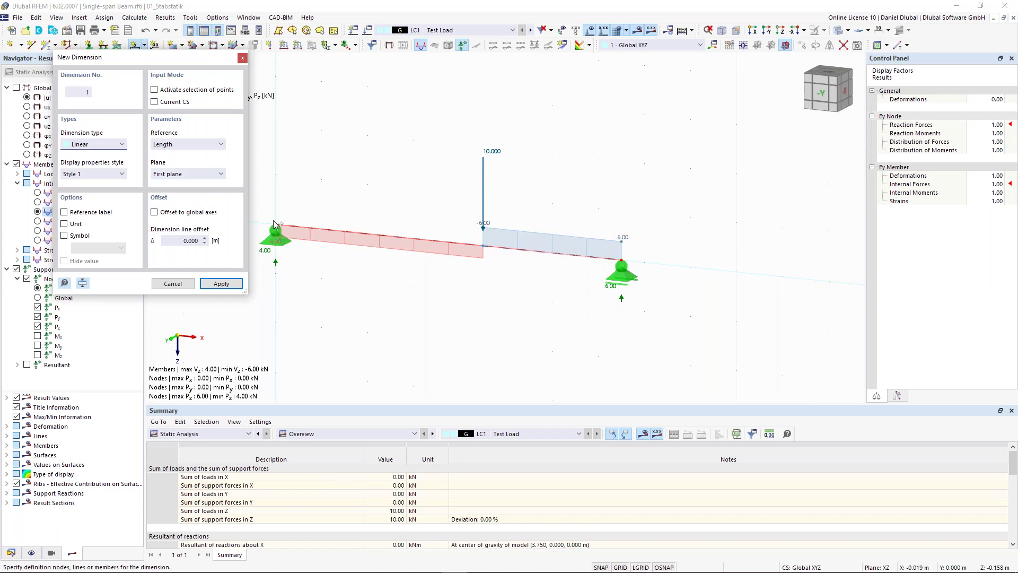
click(484, 246)
click(623, 262)
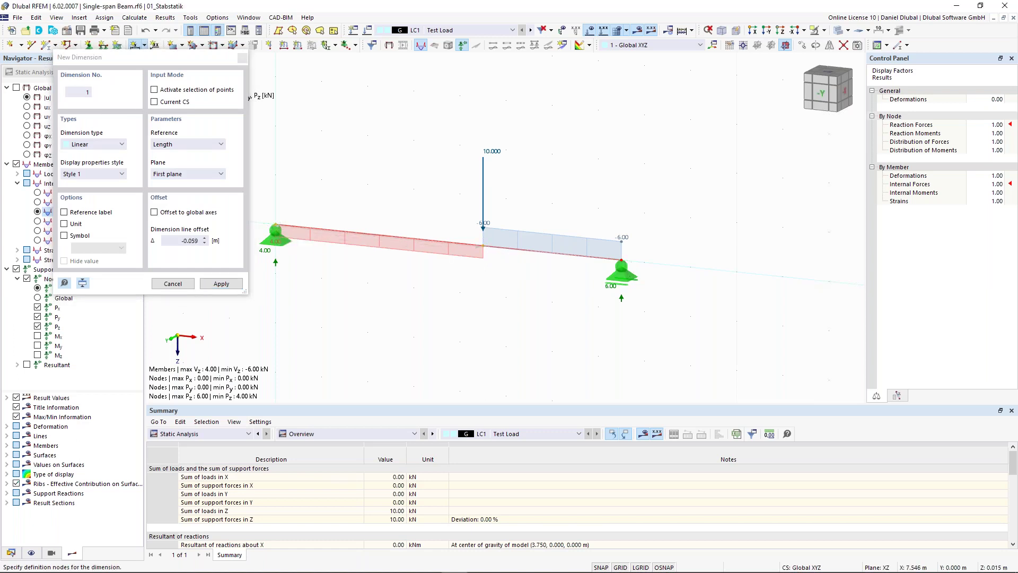
click(195, 174)
click(196, 183)
key(Down)
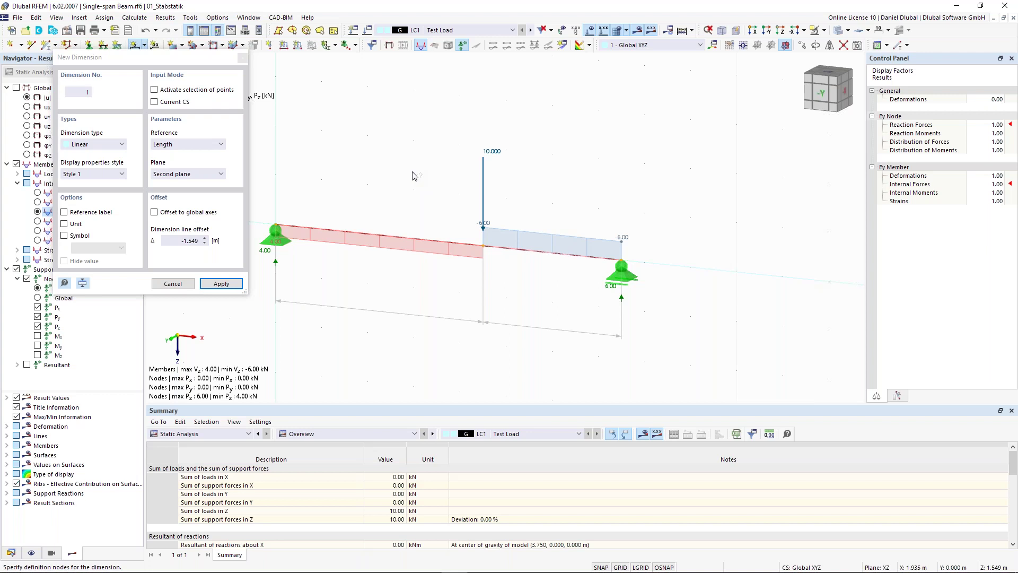
key(Return)
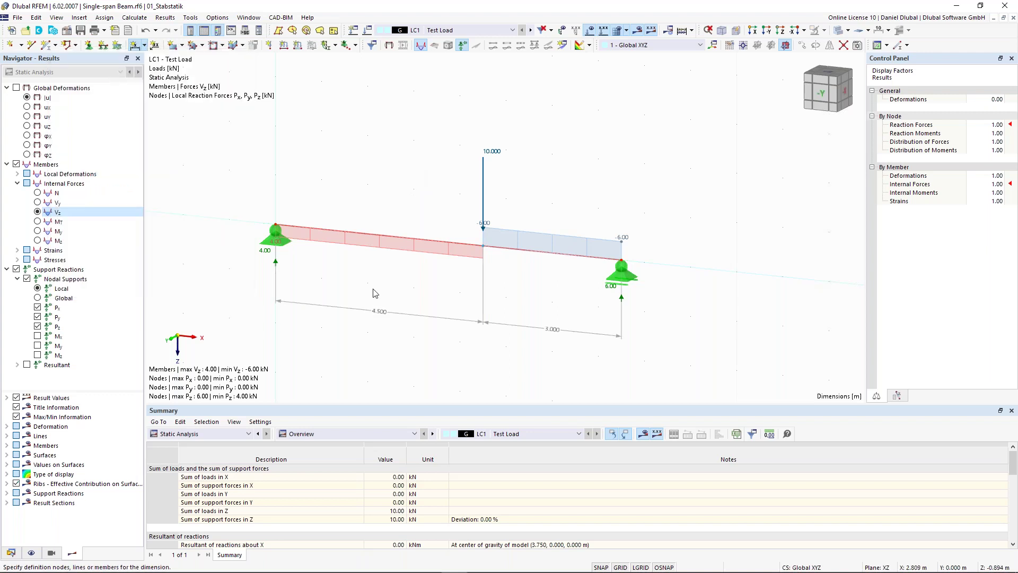
scroll(374, 293, down, 3)
middle_drag(394, 275, 382, 257)
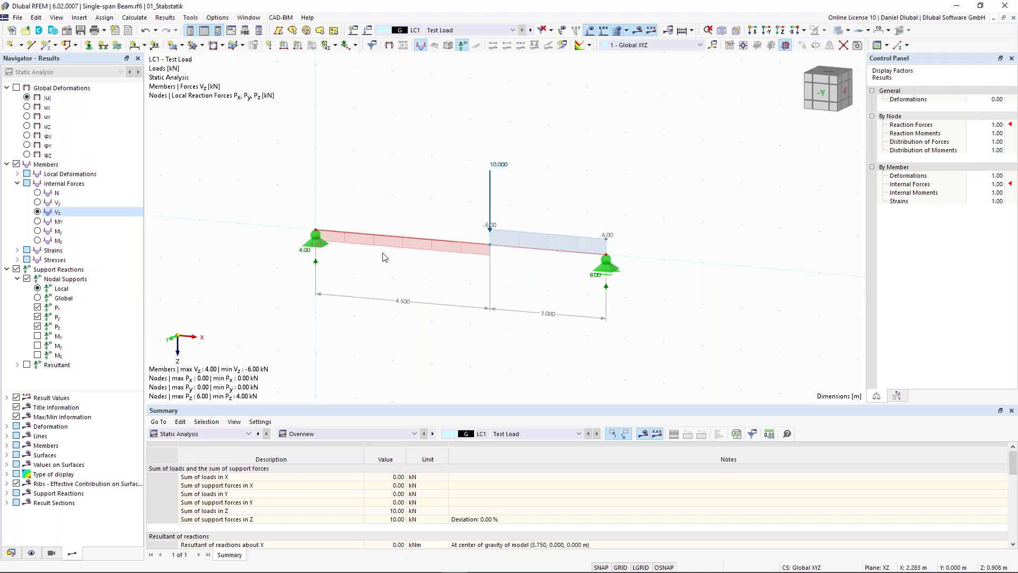
scroll(403, 272, up, 2)
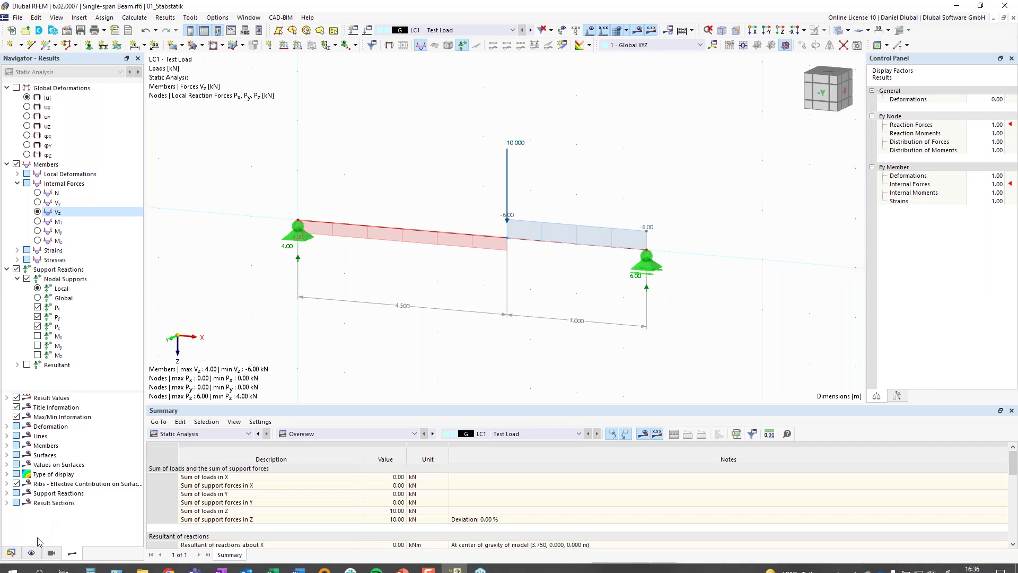
Examine the beam's bottom fiber and member orientation by switching both member displays on and off again
click(32, 552)
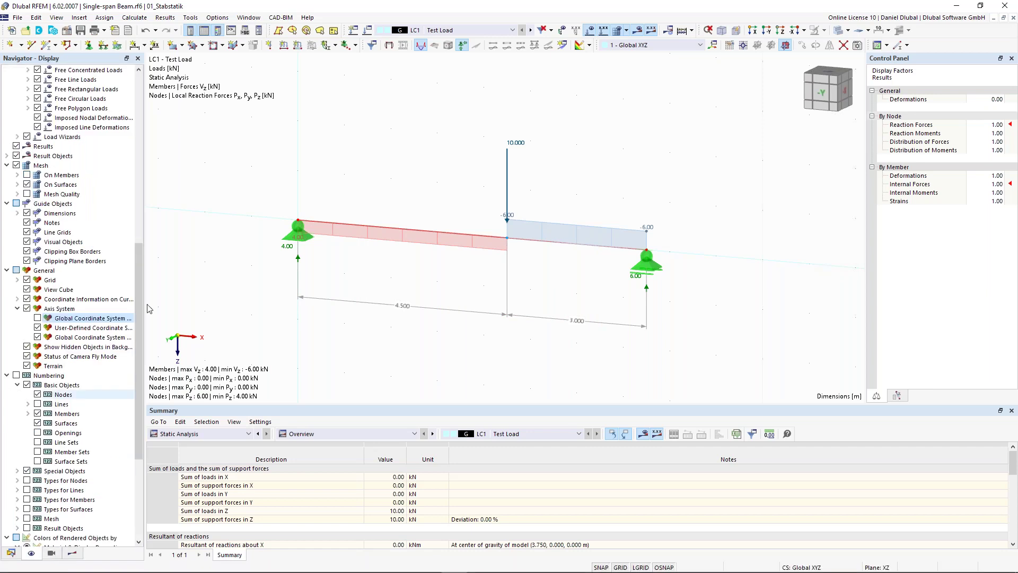
click(142, 102)
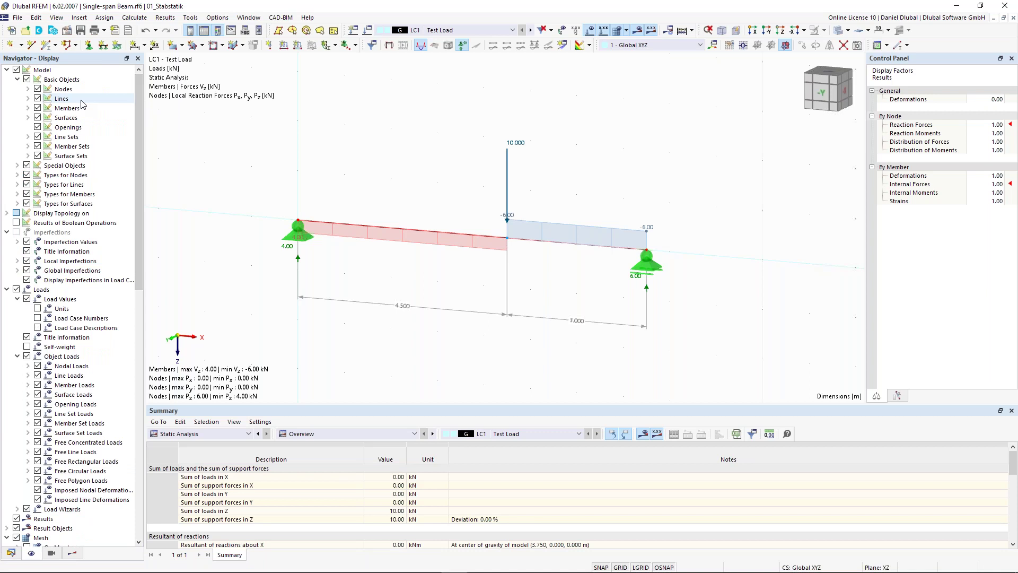
click(28, 108)
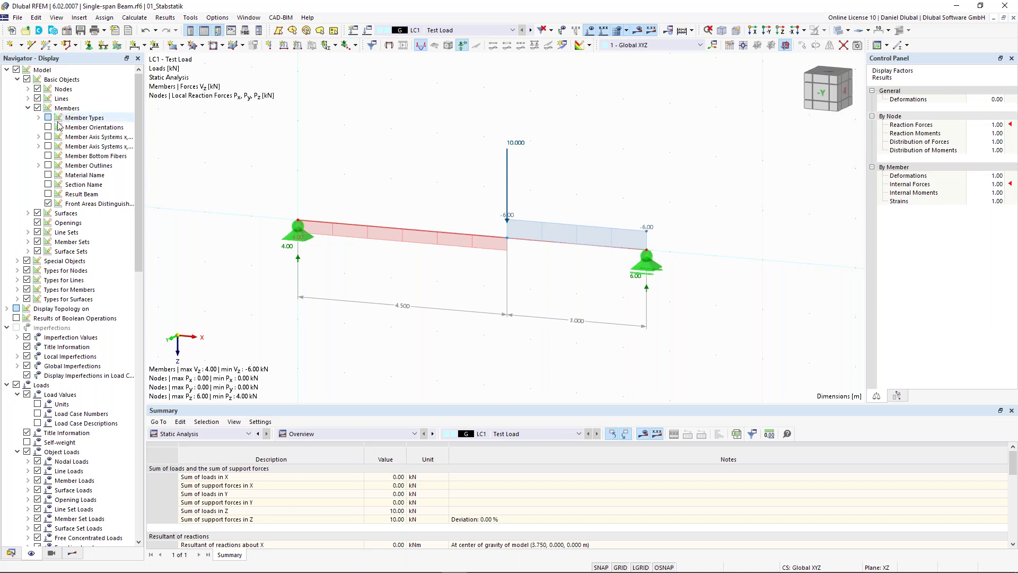
click(48, 158)
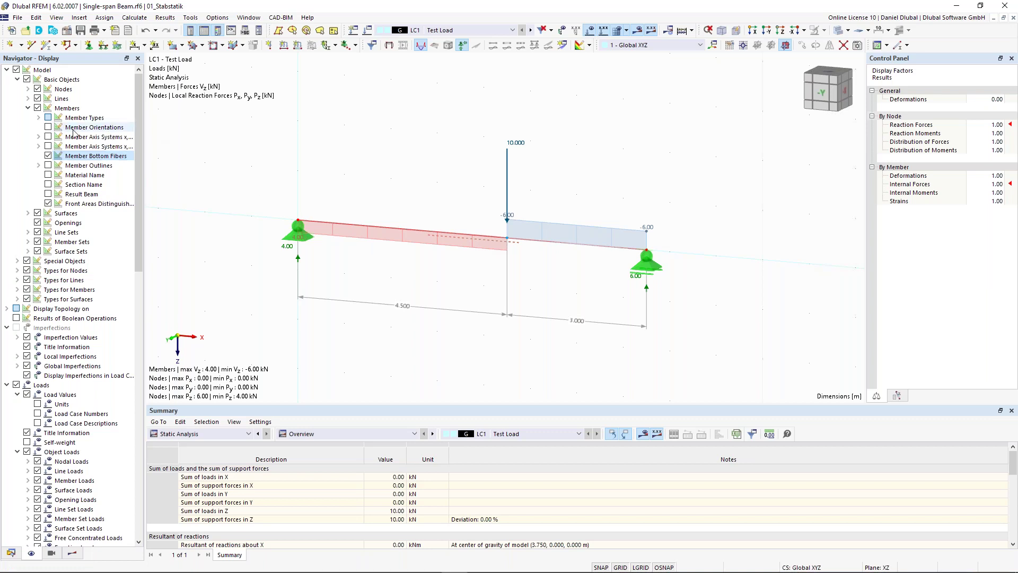
click(48, 127)
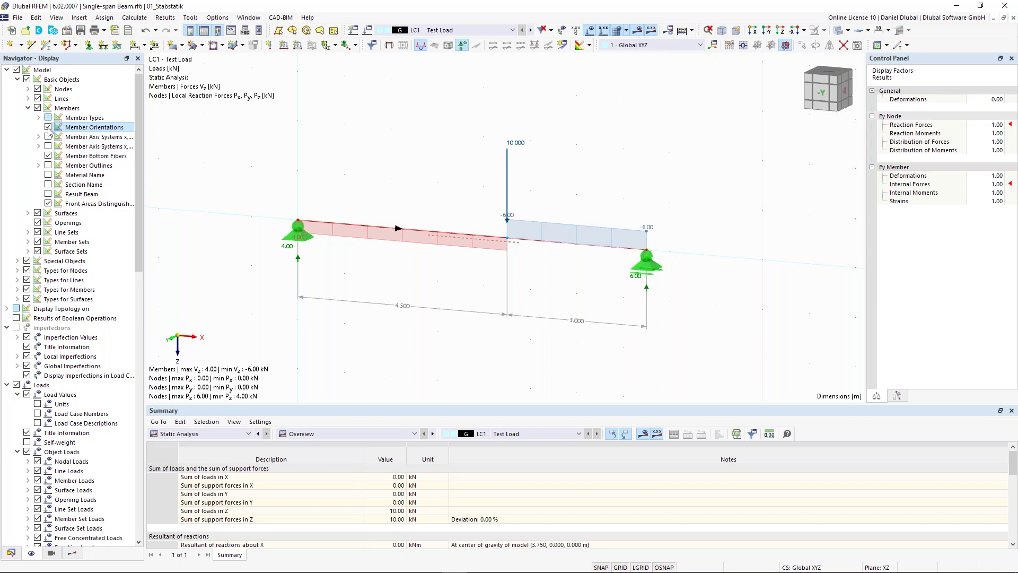
click(49, 127)
click(48, 156)
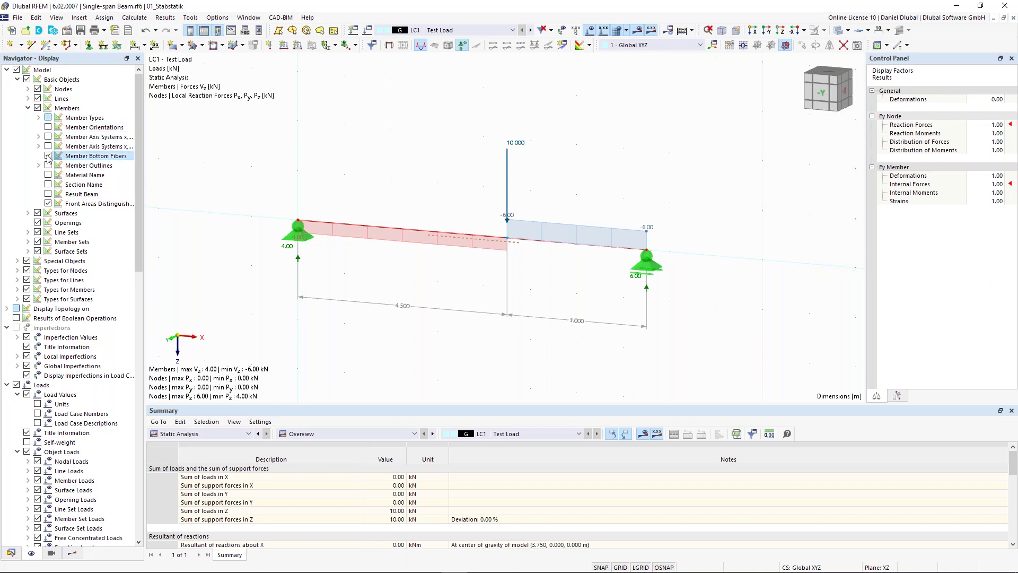
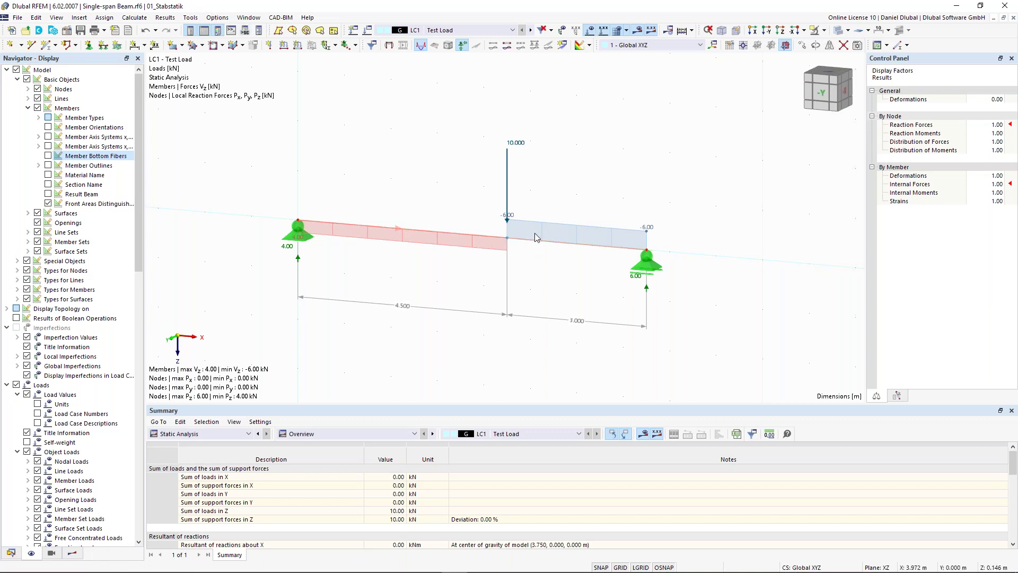
Examine the result diagrams of the beam member for global deformation and shear force Vz
right_click(448, 235)
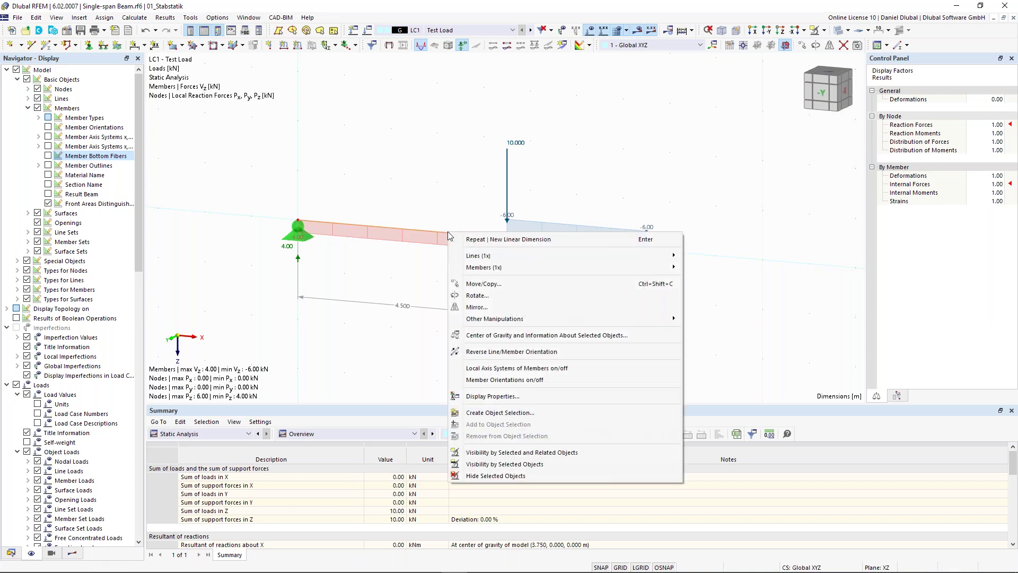
mouse_move(475, 267)
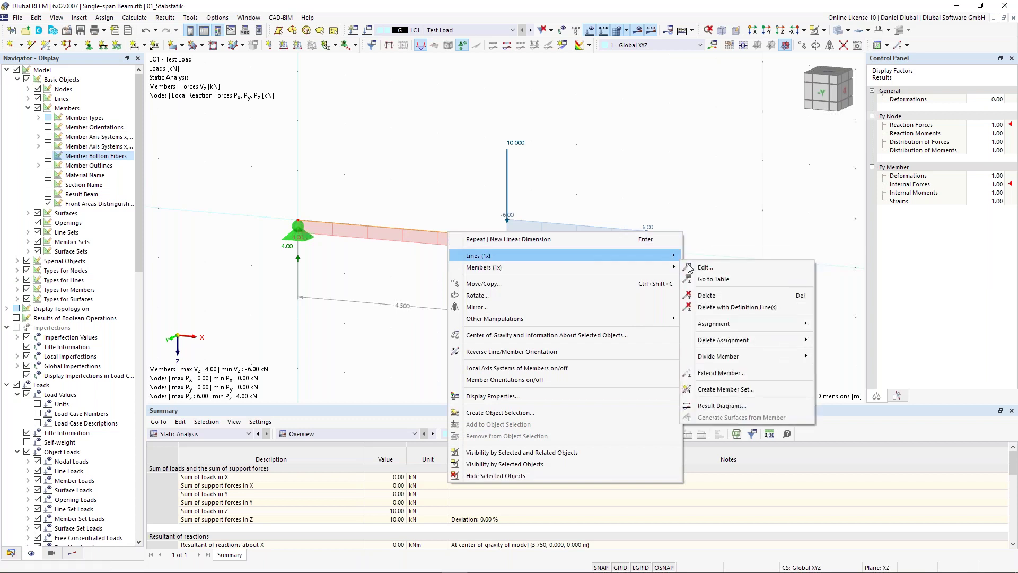
click(744, 406)
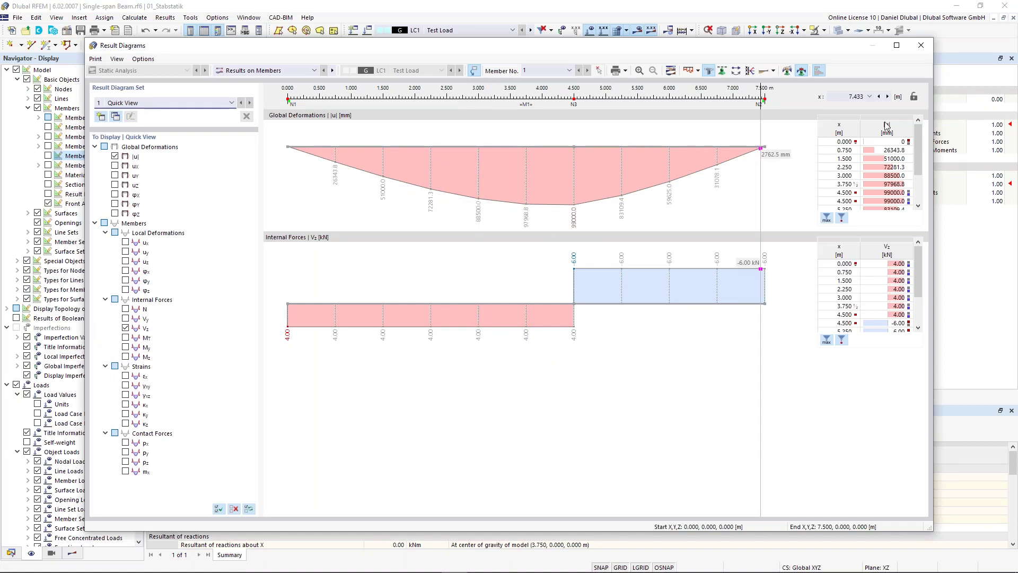
click(921, 53)
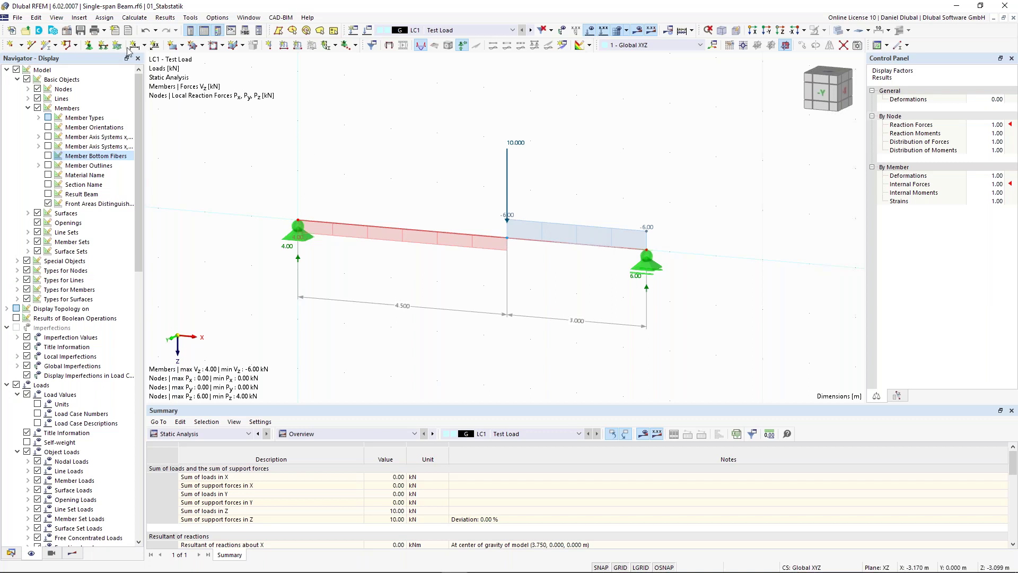
Save the model, and save it again with FE mesh and results under the new name Two-span Beam.rf6
click(78, 31)
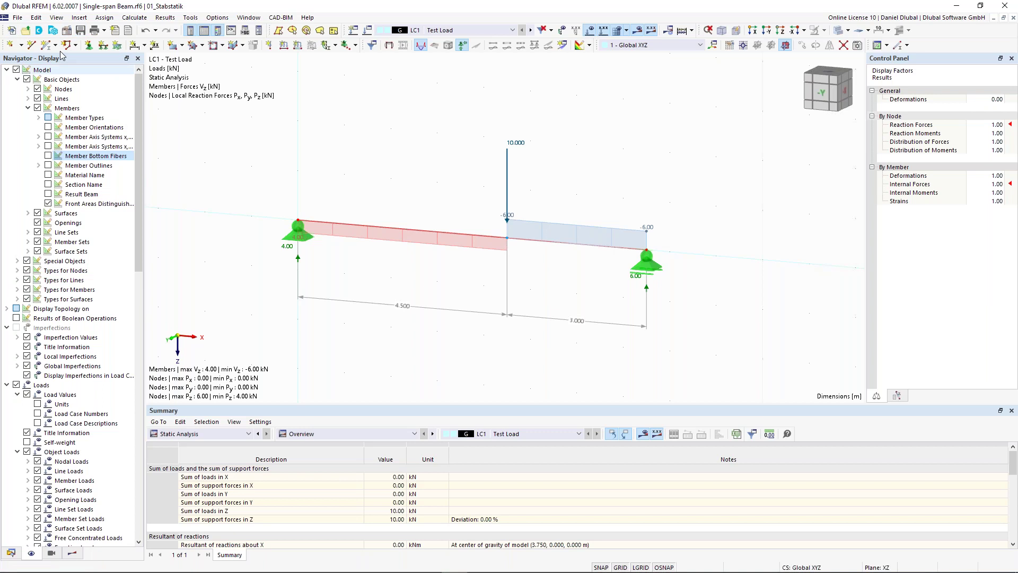
click(18, 17)
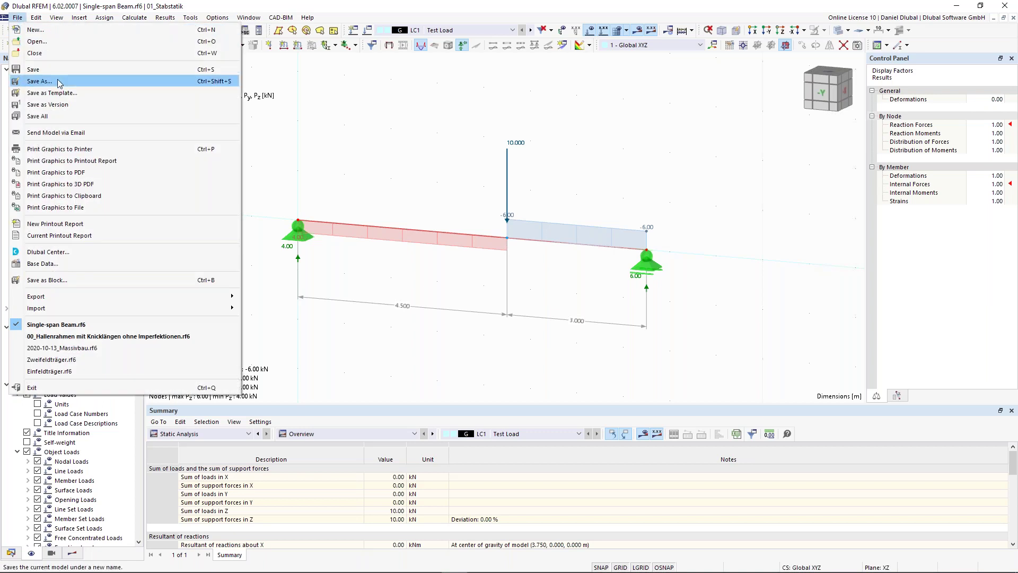
click(59, 82)
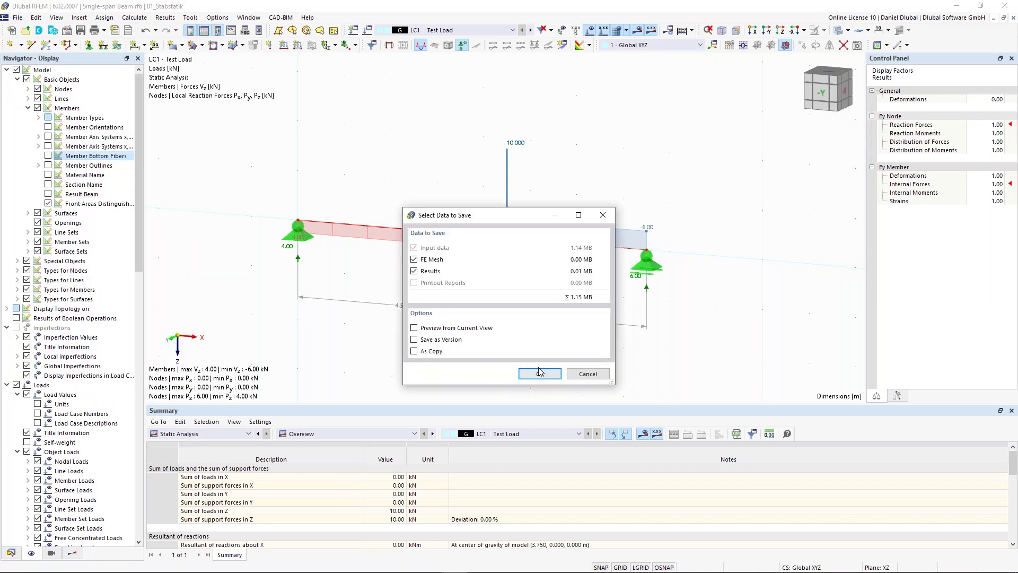
click(540, 373)
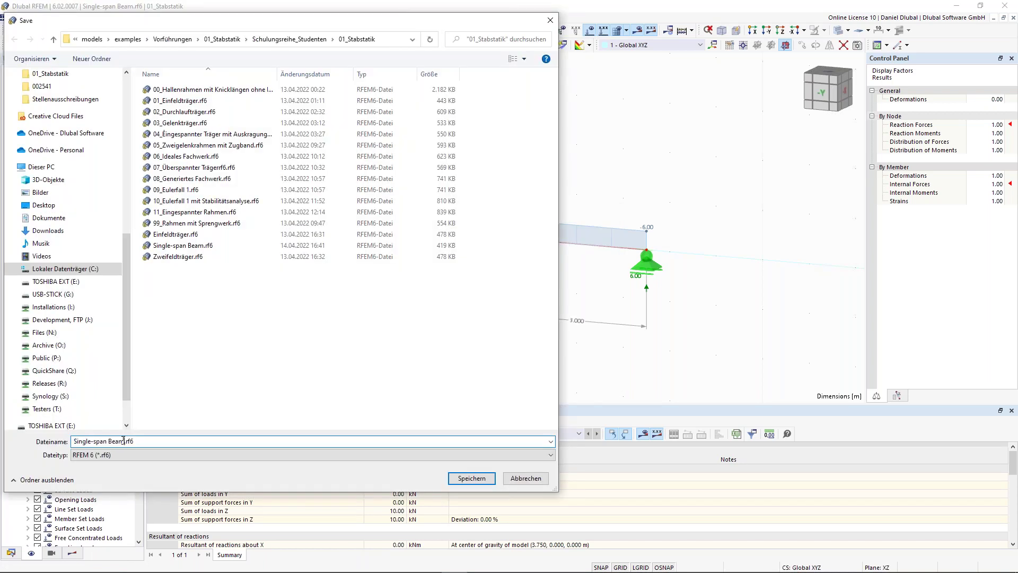
drag(125, 440, 79, 441)
key(BackSpace)
text(Two-span Beam)
click(473, 478)
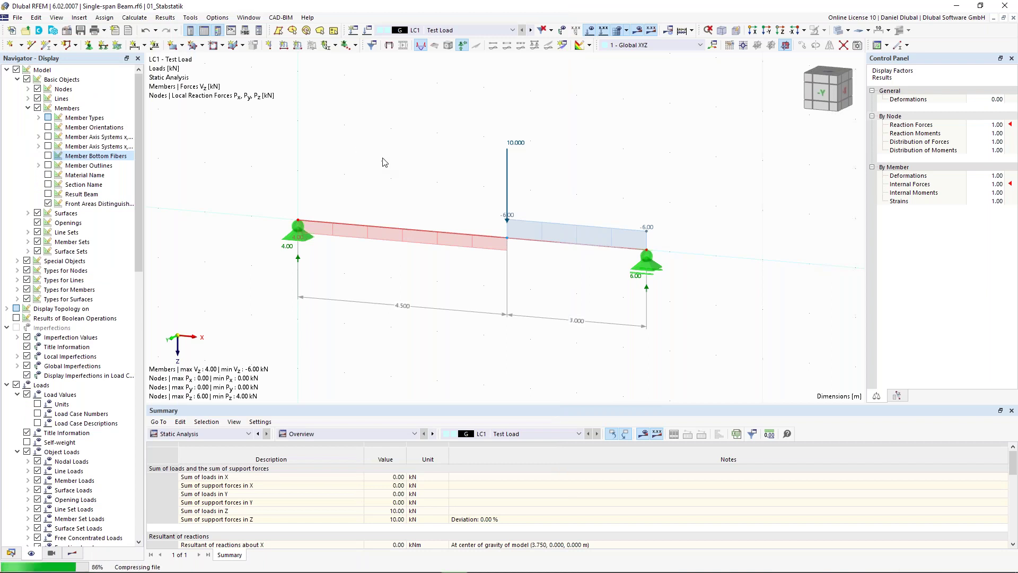
Delete the entire beam with its supports, nodal load and dimensions from the Two-span Beam model
scroll(403, 157, down, 2)
middle_drag(403, 158, 418, 173)
drag(273, 100, 681, 347)
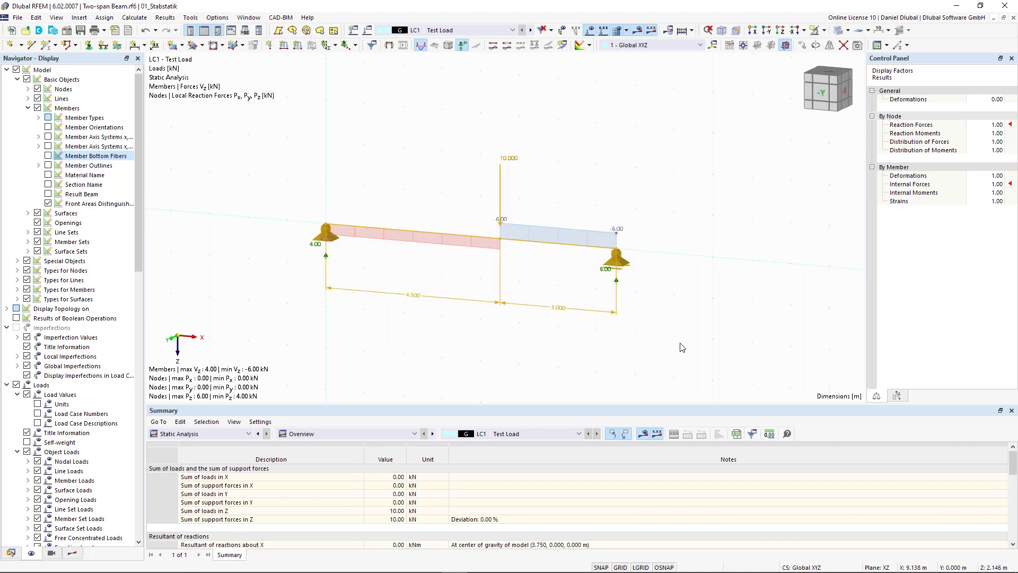
key(Delete)
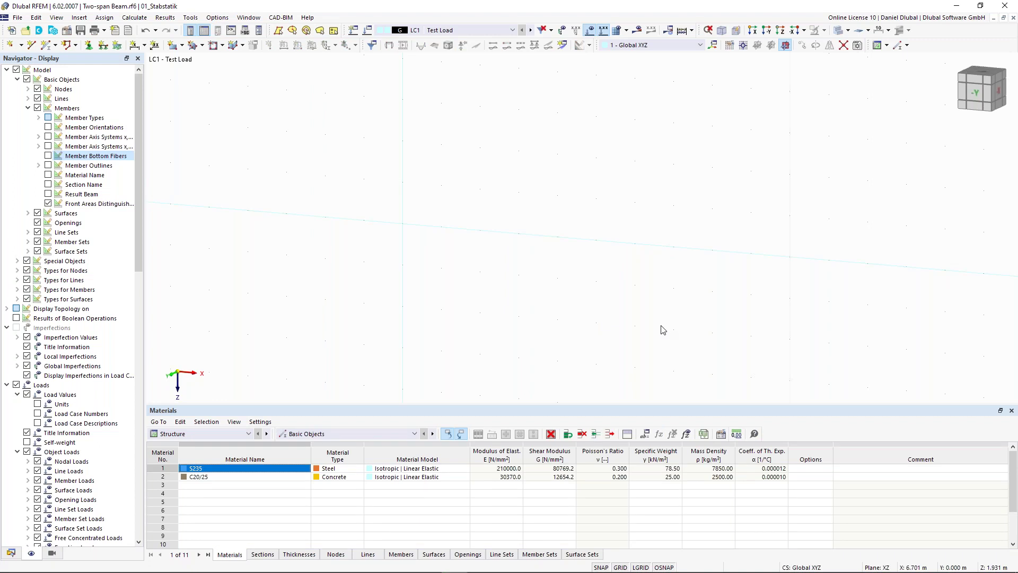
ctrl+middle_drag(390, 228, 299, 160)
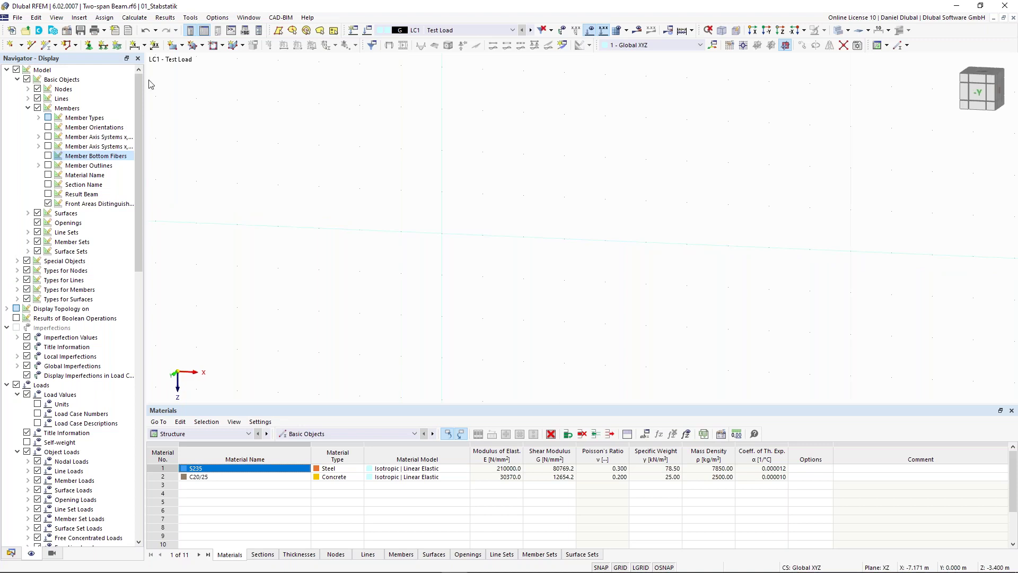
Start a new beam member with a new section at its start, and open the library's standardized steel I-sections
click(49, 47)
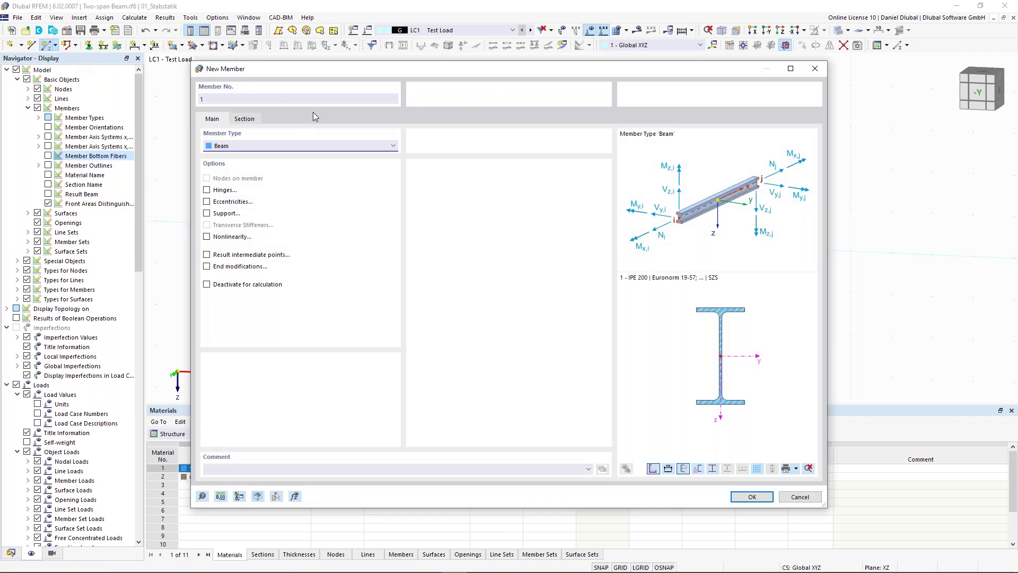
click(245, 123)
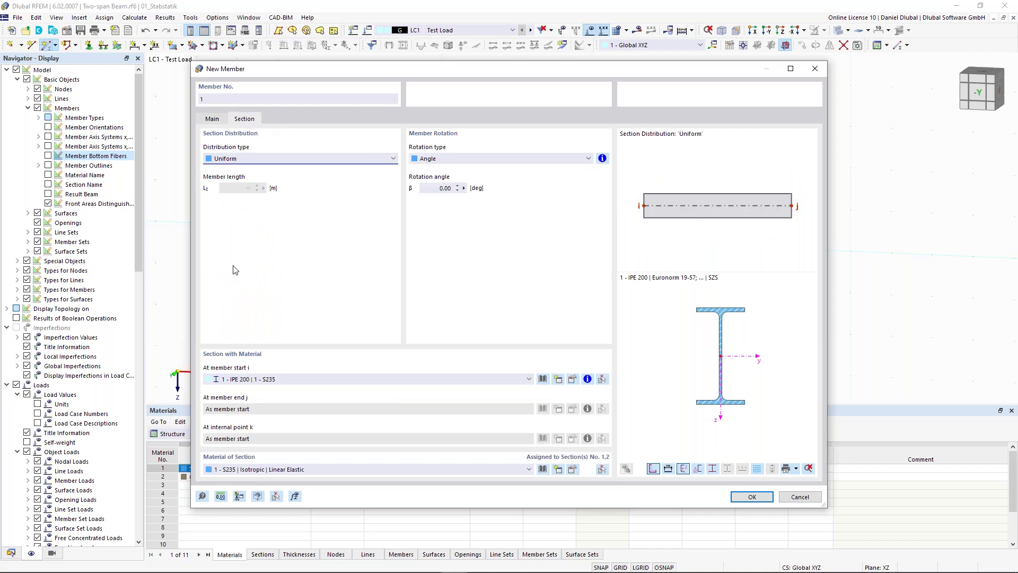
click(261, 379)
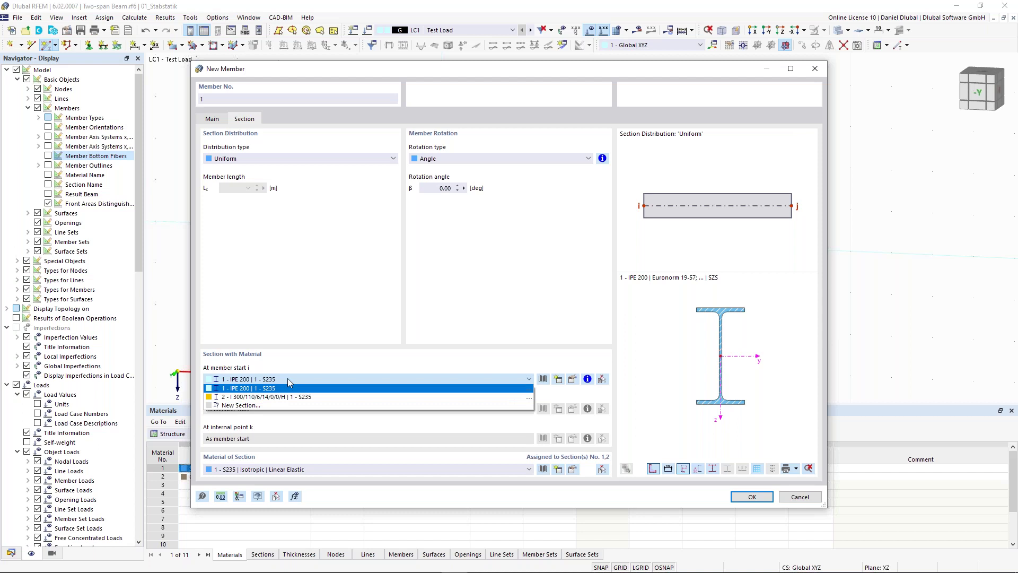
click(291, 349)
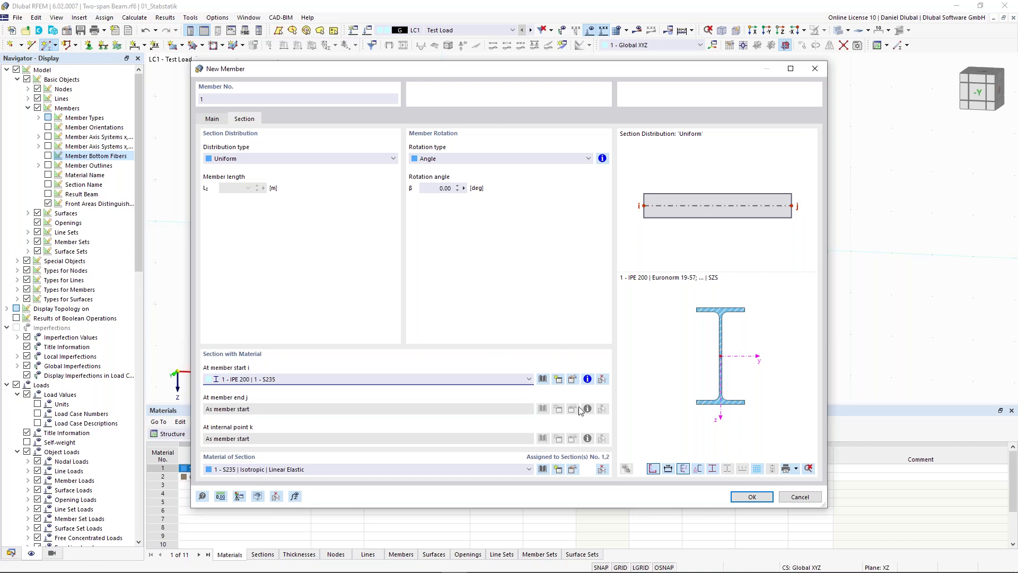
click(559, 379)
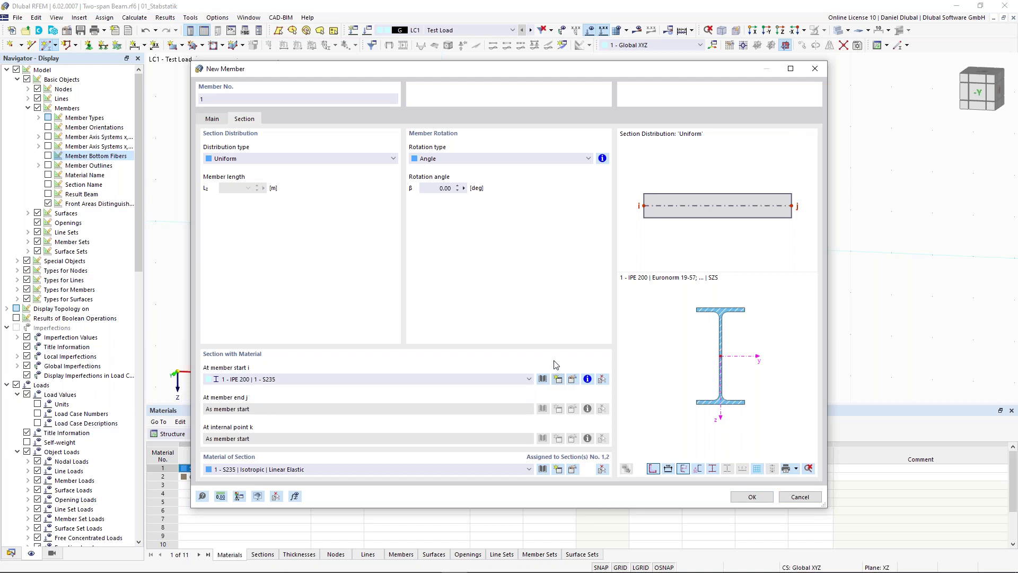
click(558, 379)
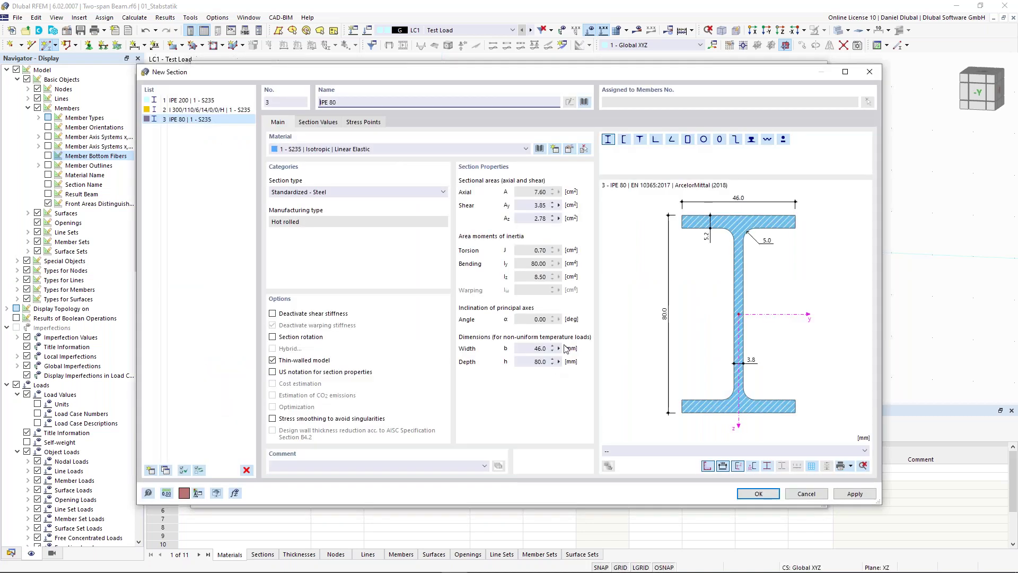
click(585, 102)
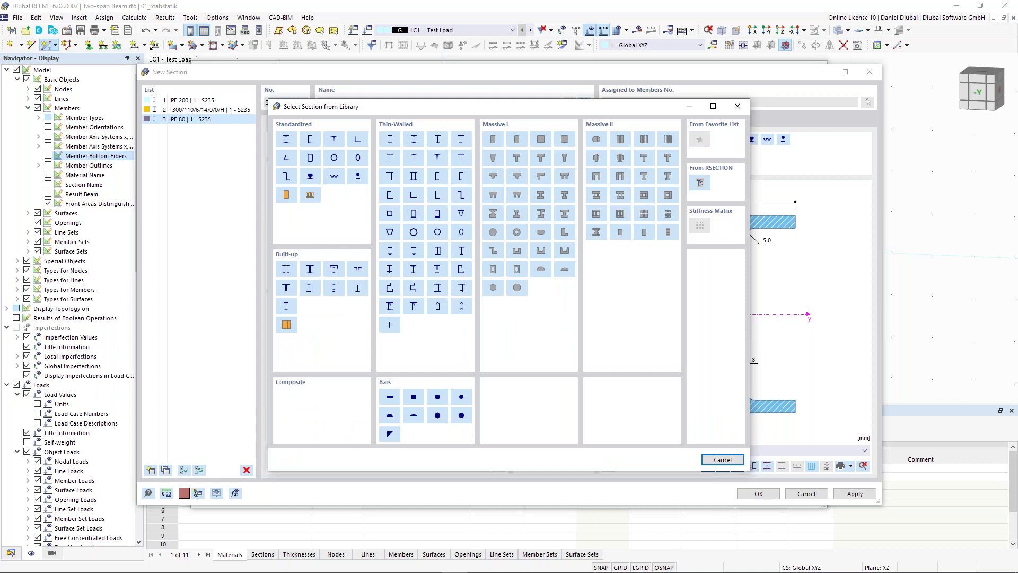
click(289, 140)
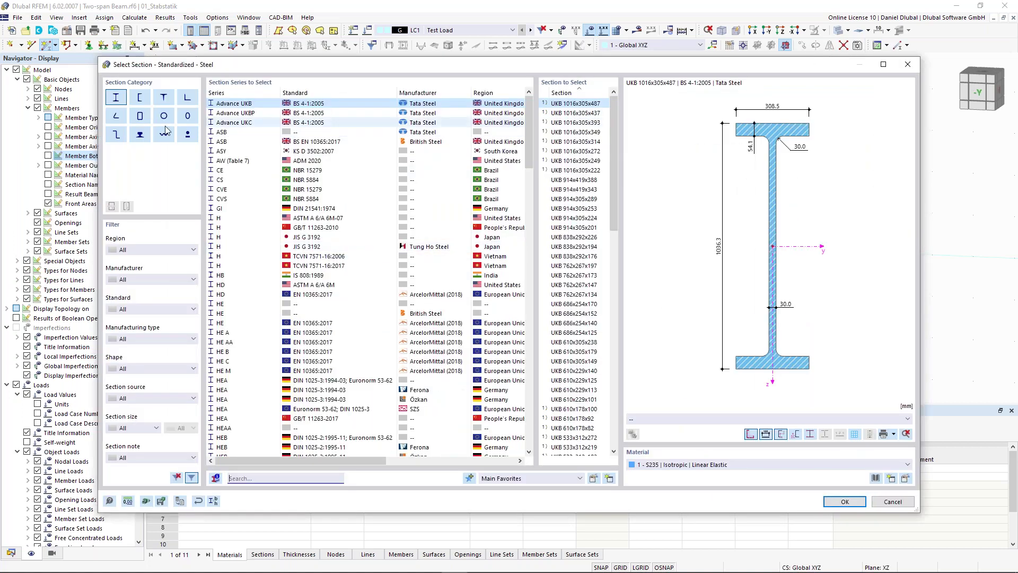
Browse the series list to HEB, Euronorm 53-62; DIN 1025-2 by SZS, and choose the HEB 300 section
drag(528, 130, 528, 142)
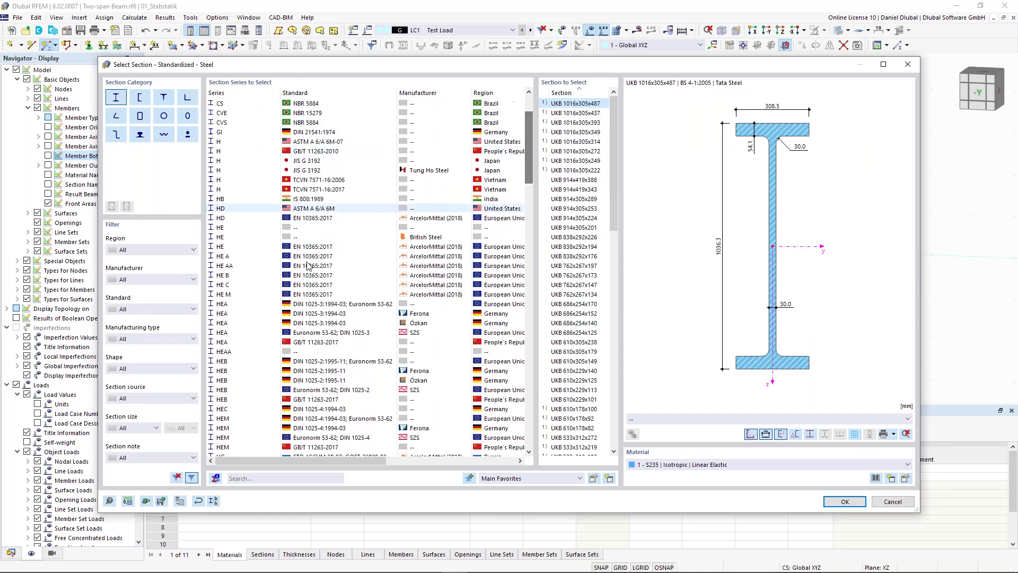
click(237, 390)
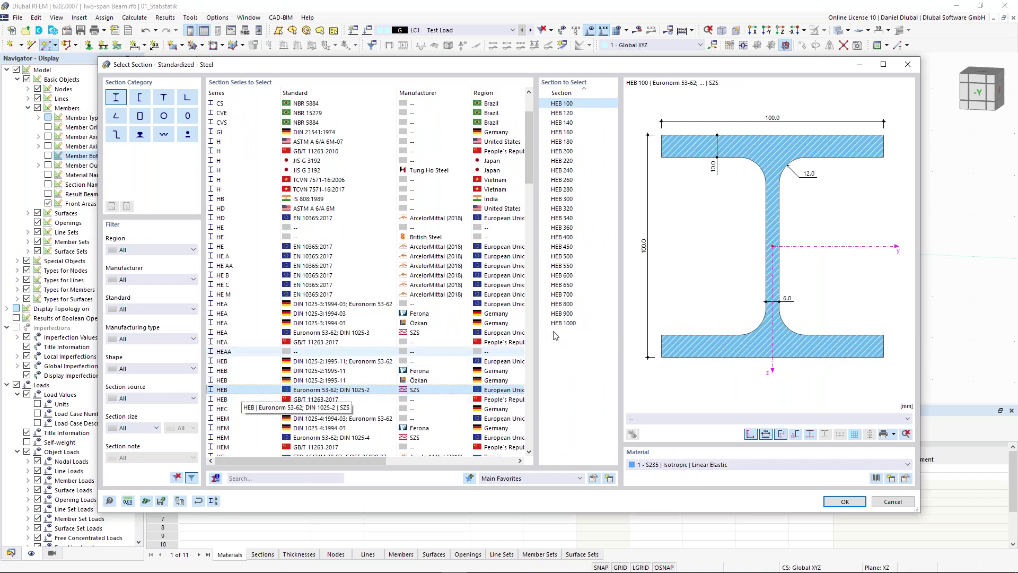
click(576, 200)
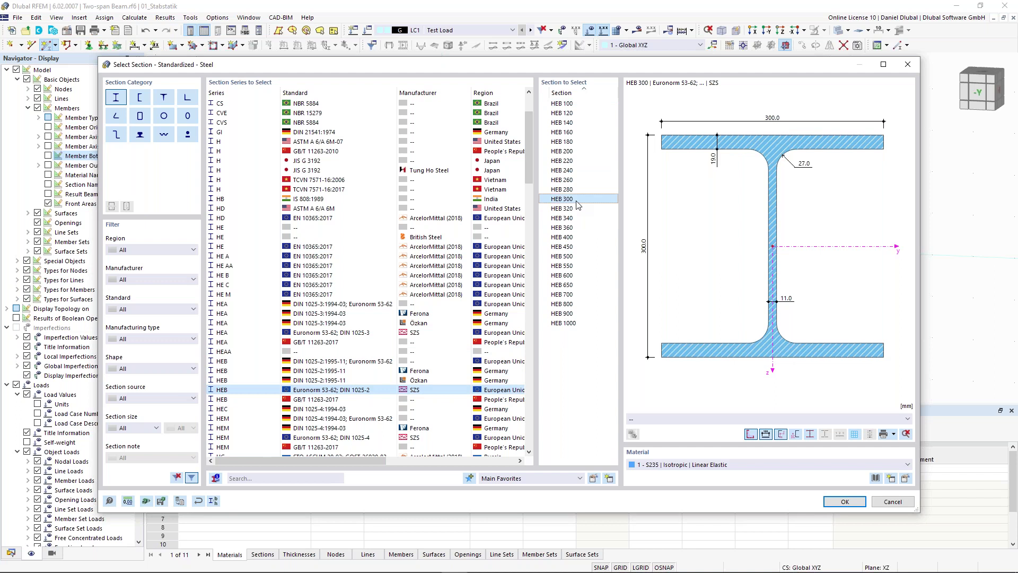
scroll(255, 141, up, 3)
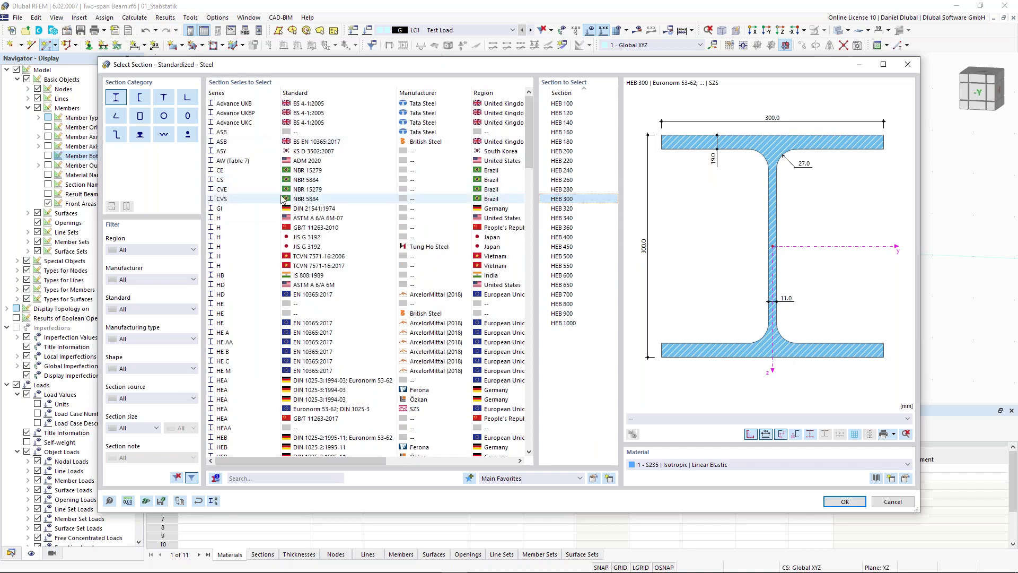
Search the section library for "heb 300" and adopt HEB 300 from the Euronorm 53-62; DIN 1025-2 series by SZS
click(254, 479)
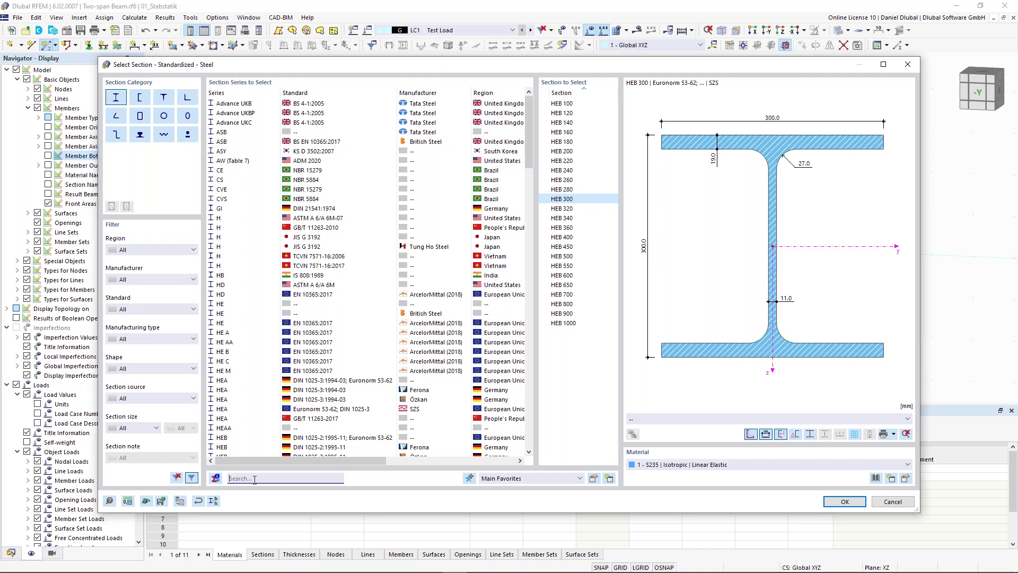
text(he)
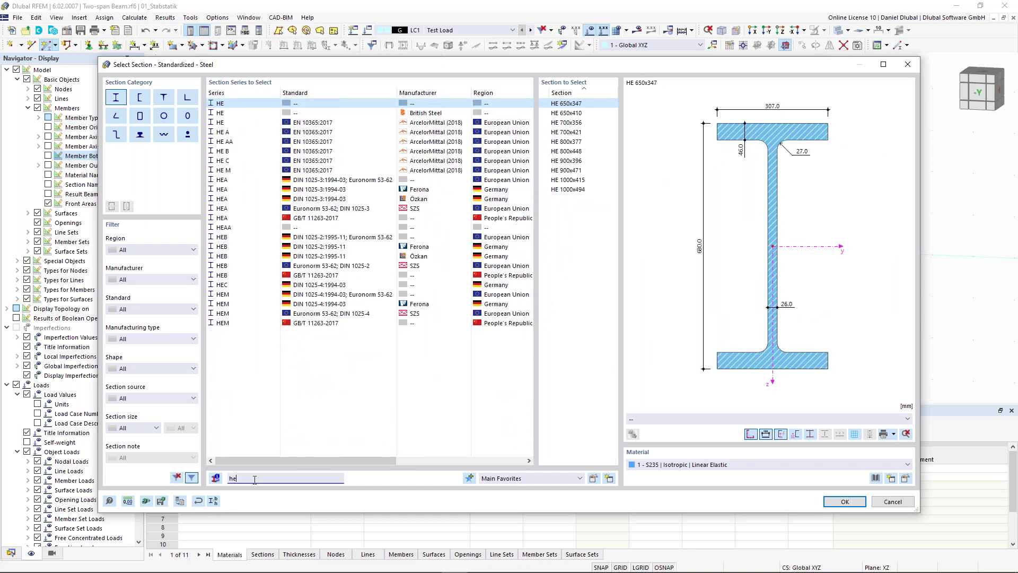
text(b)
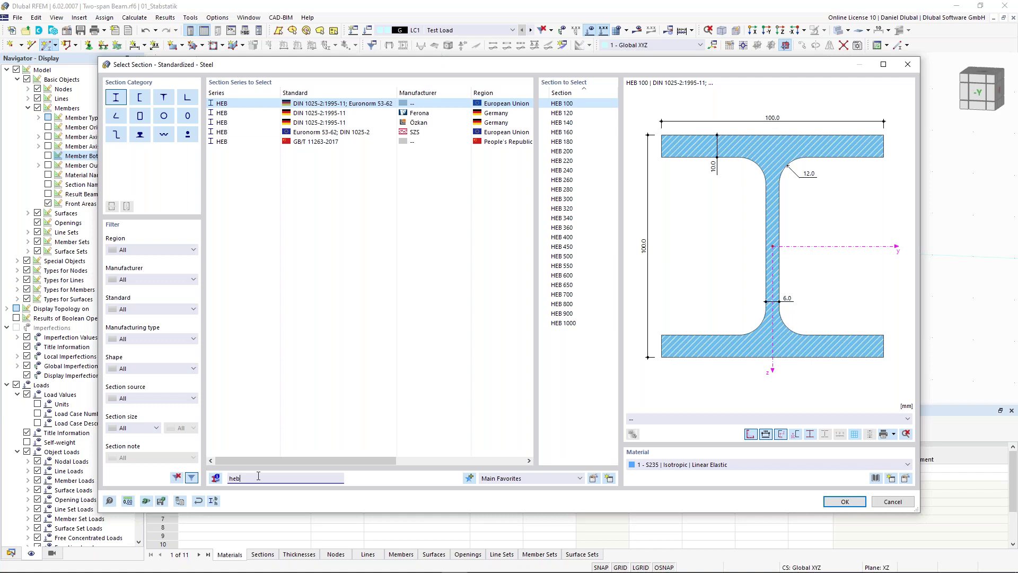
text(300)
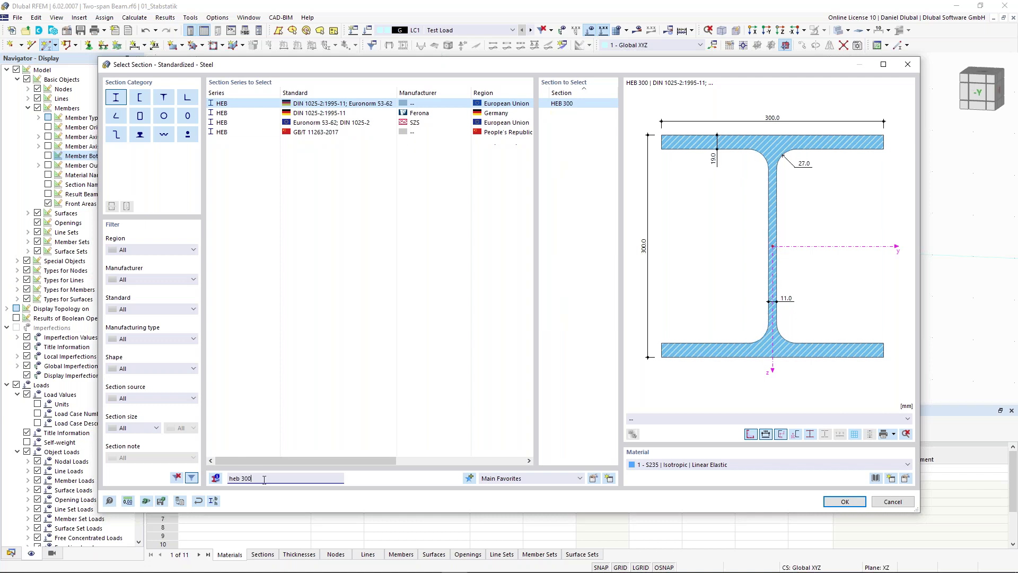
click(366, 124)
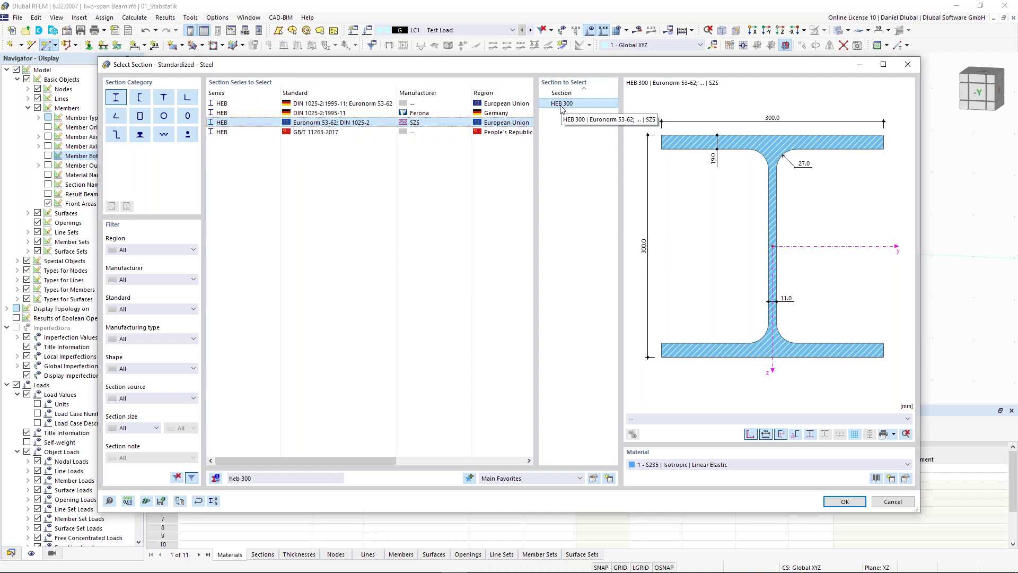
click(845, 502)
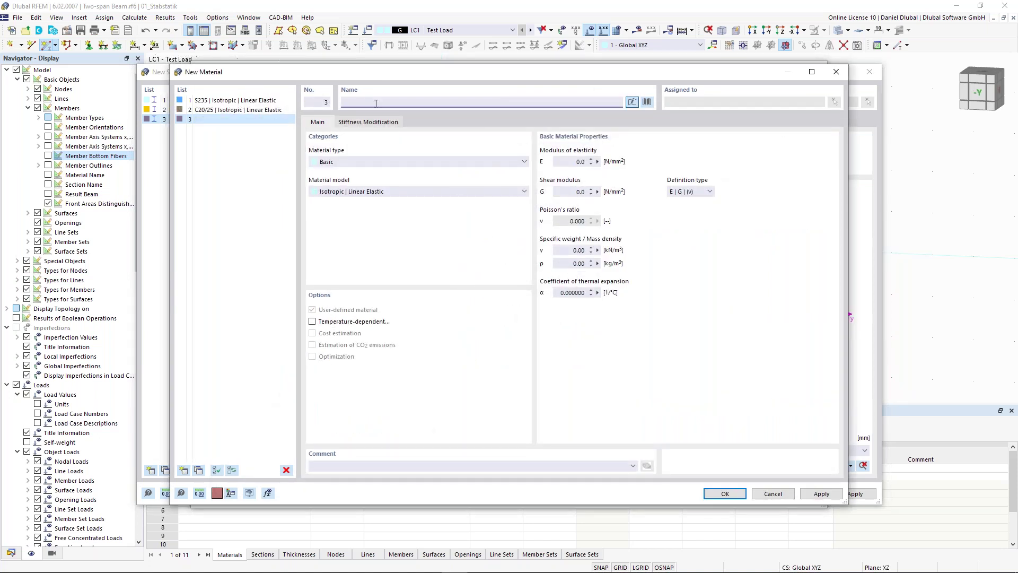
Look through the name suggestions for "s235" in a new material, and discard that material
text(s235)
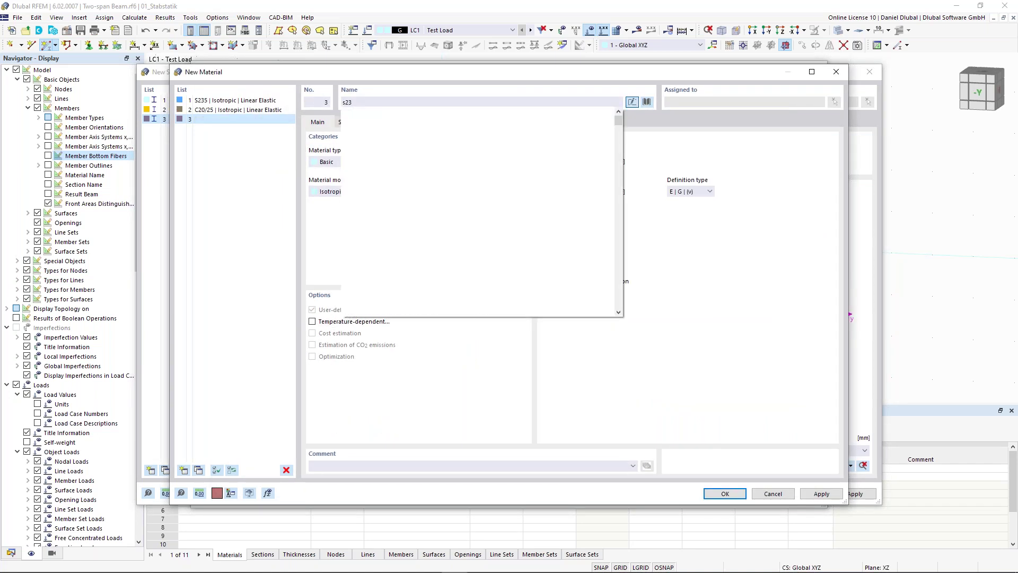
key(Down)
key(Down)
key(Down)
key(Down)
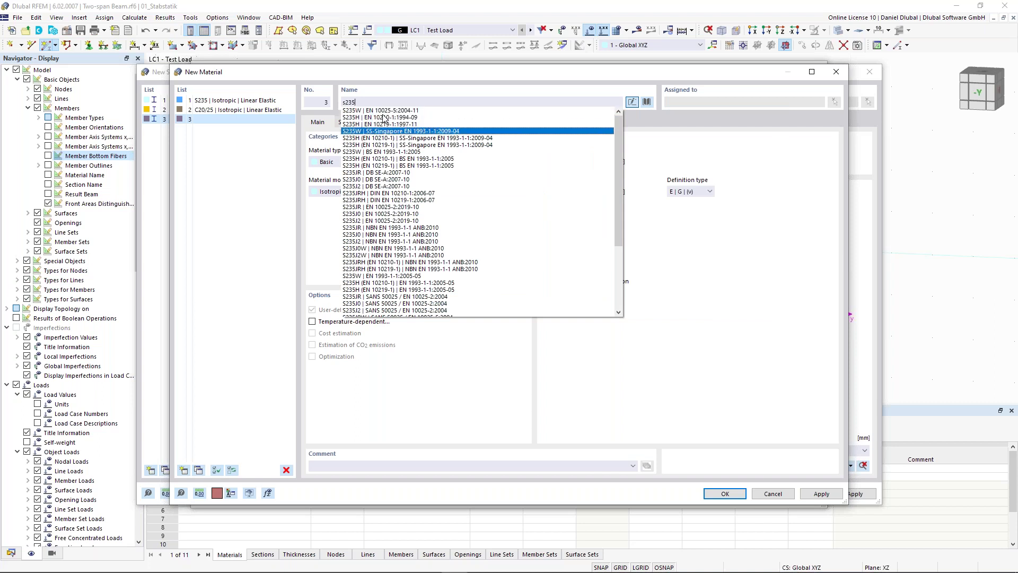
key(Up)
key(Up)
key(Up)
key(Up)
key(Down)
key(Down)
key(Down)
key(Down)
key(Up)
key(Up)
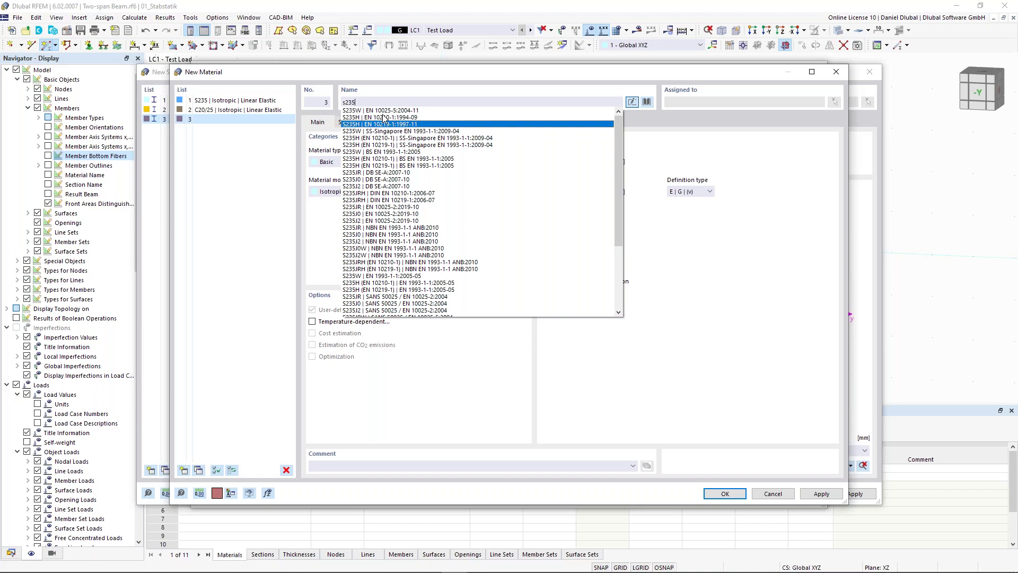
click(571, 72)
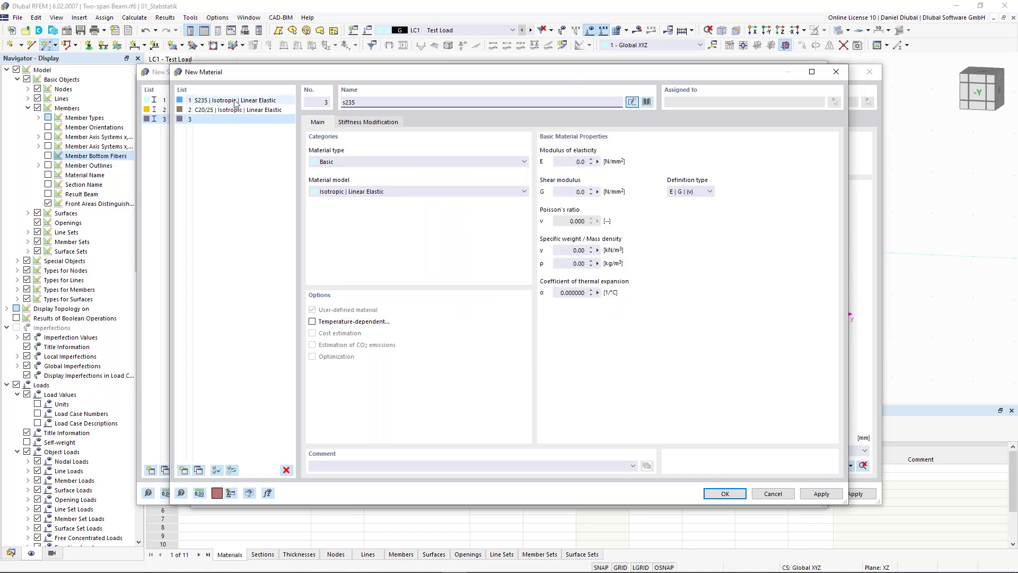
click(773, 493)
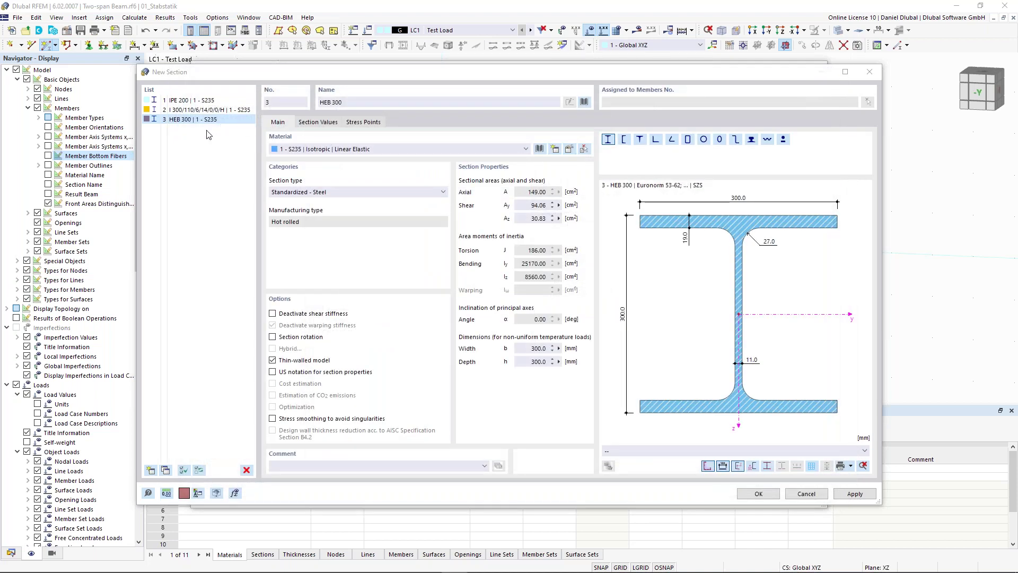
Assign the new HEB 300 section with material S235 to the start of the new member
click(759, 494)
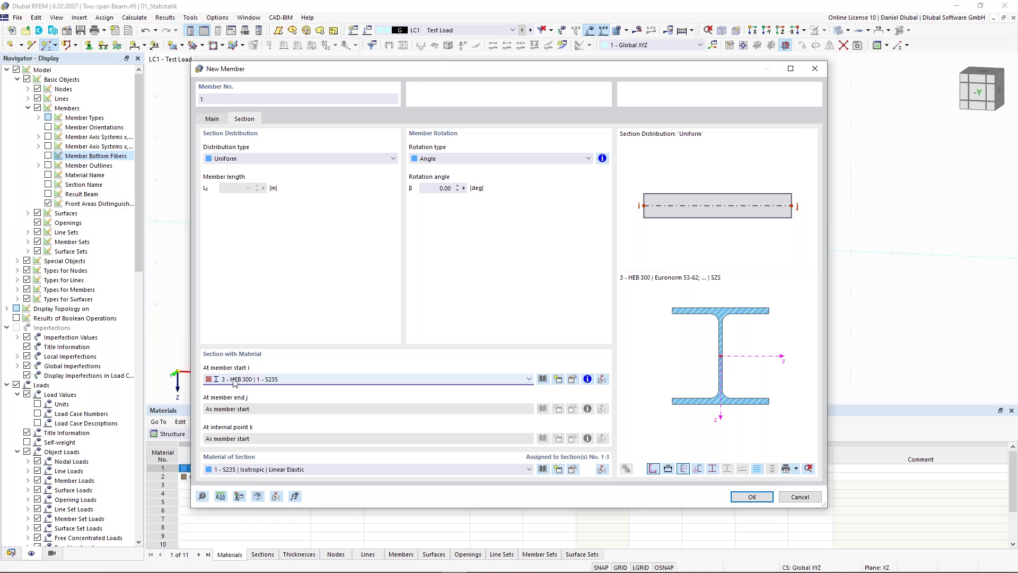
click(278, 470)
click(278, 469)
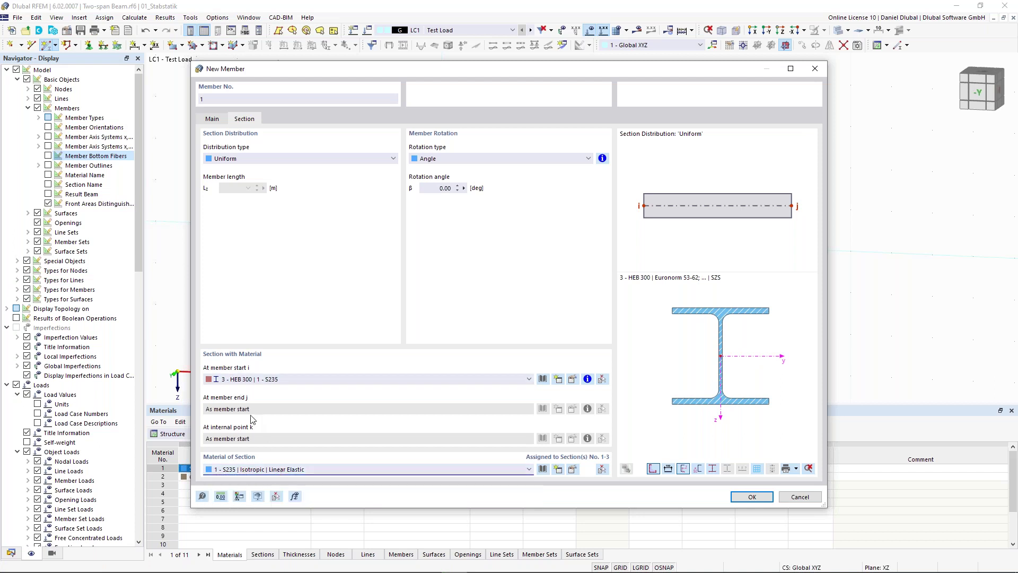
Draw two consecutive 5 m beam members along the X axis, from the origin through X 5 m to X 10 m
click(764, 498)
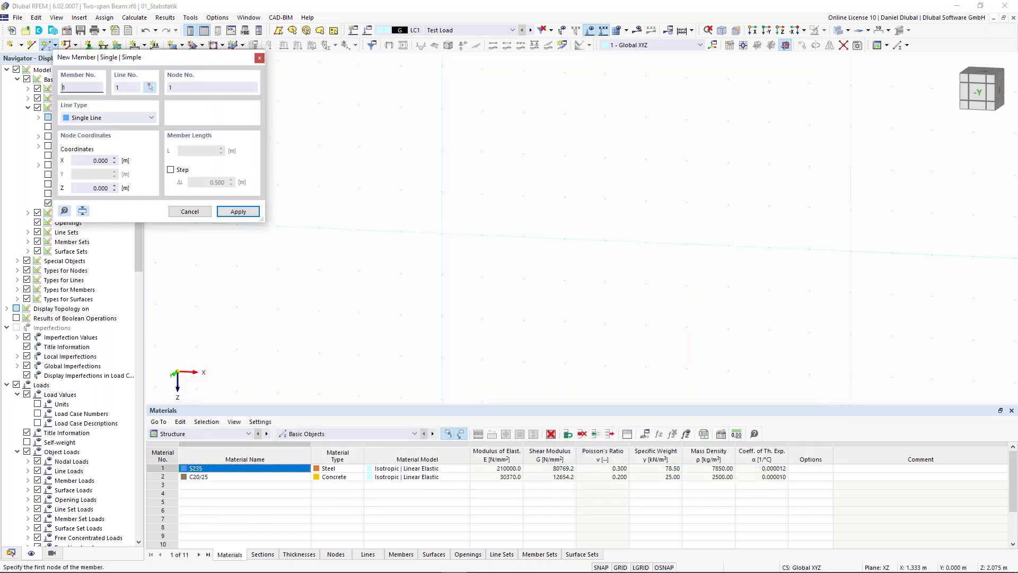
click(442, 233)
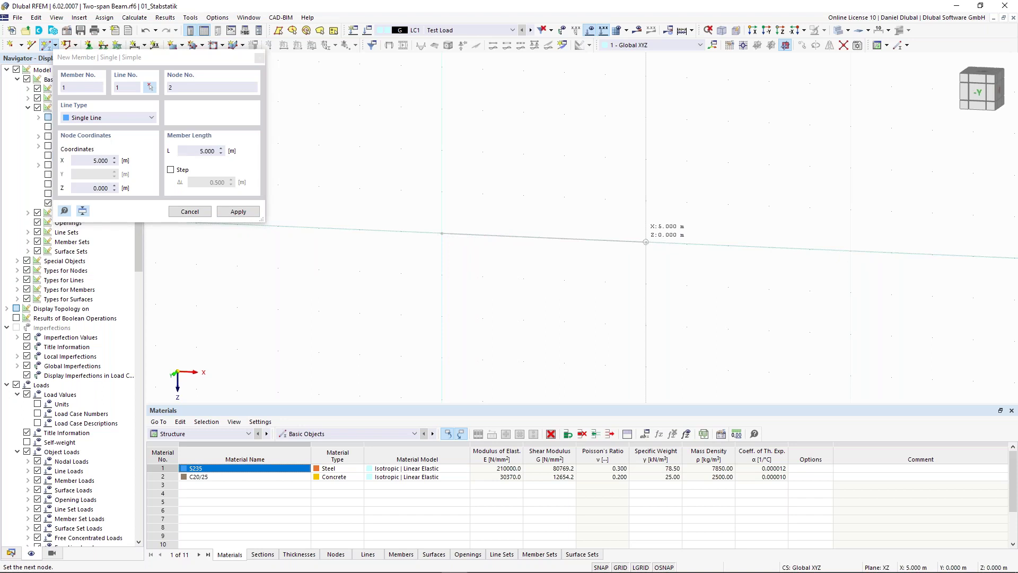
click(645, 242)
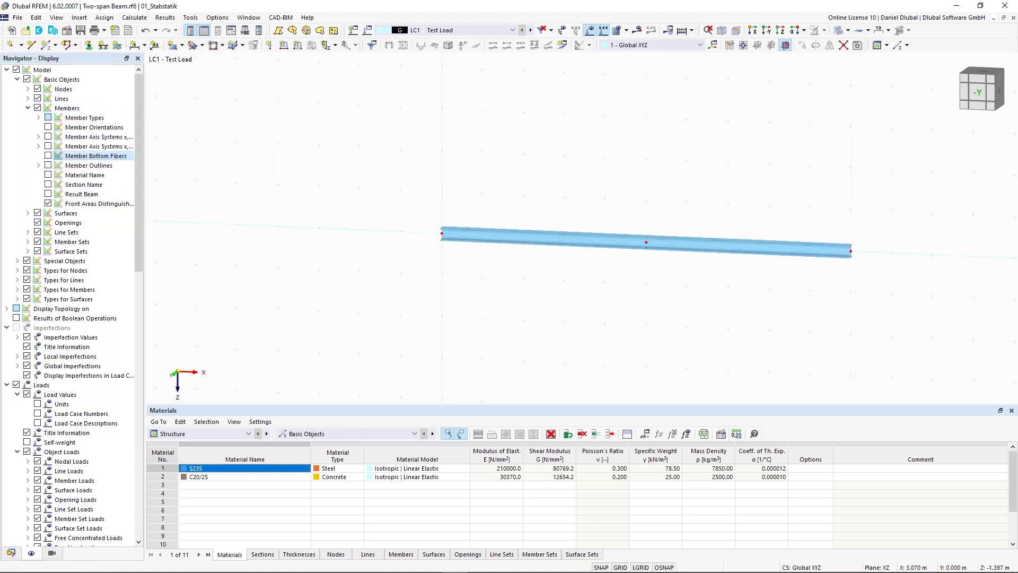
Assign the Hinged nodal support to node 1 at the beam's start
middle_drag(567, 180, 418, 166)
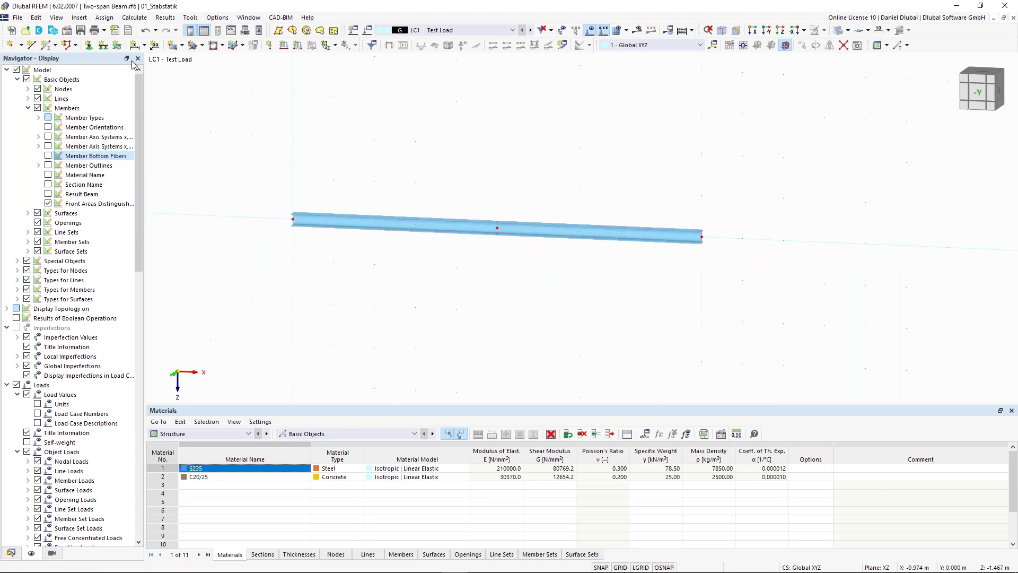
click(89, 45)
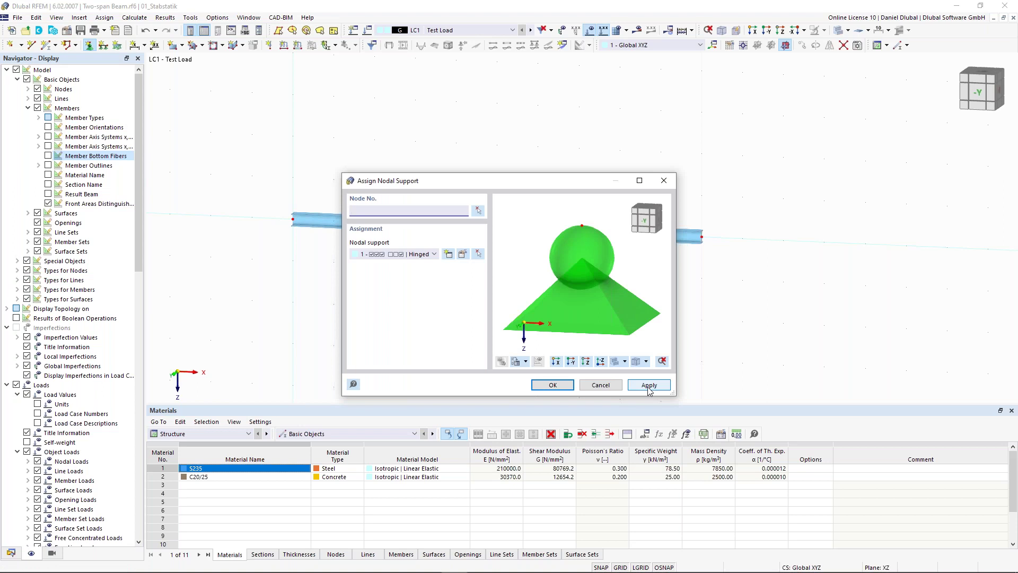
drag(535, 181, 557, 277)
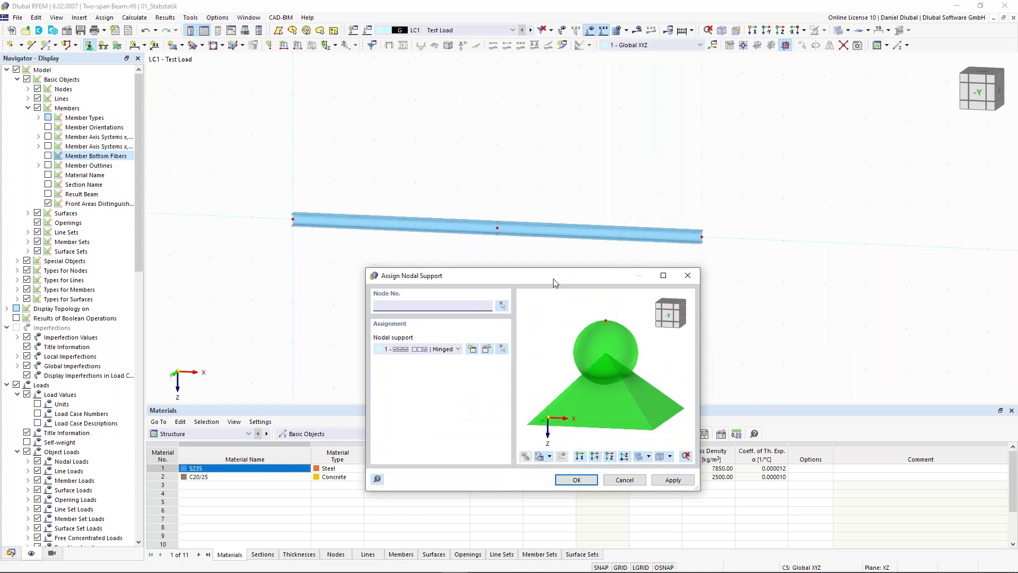
drag(555, 282, 538, 292)
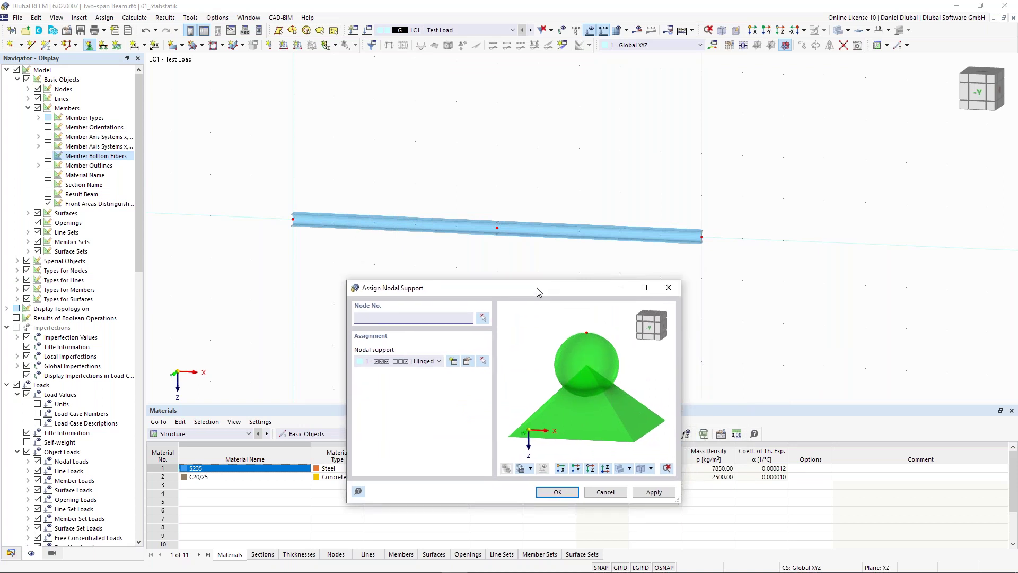
drag(537, 288, 536, 288)
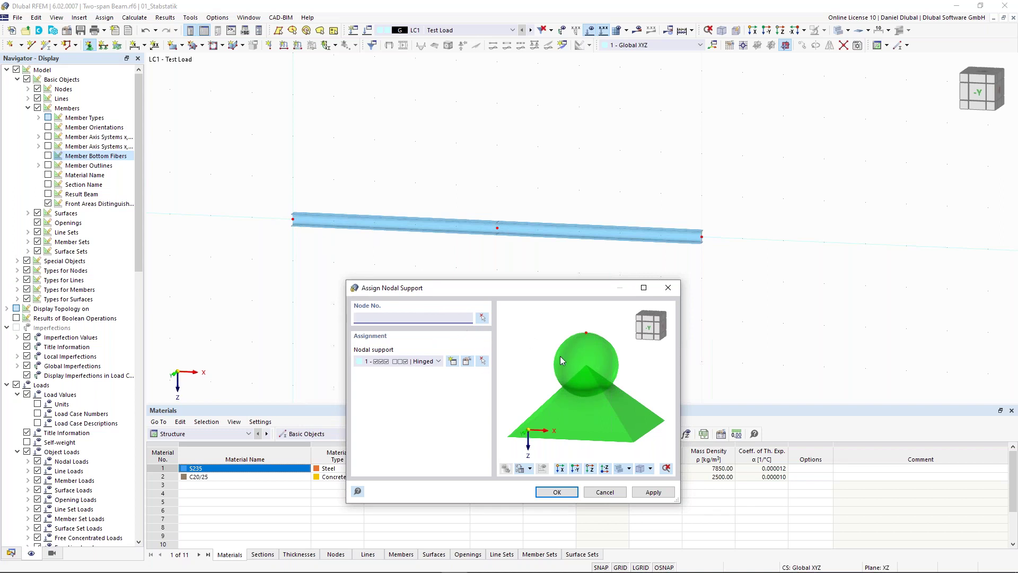
click(482, 318)
drag(325, 251, 268, 179)
click(174, 162)
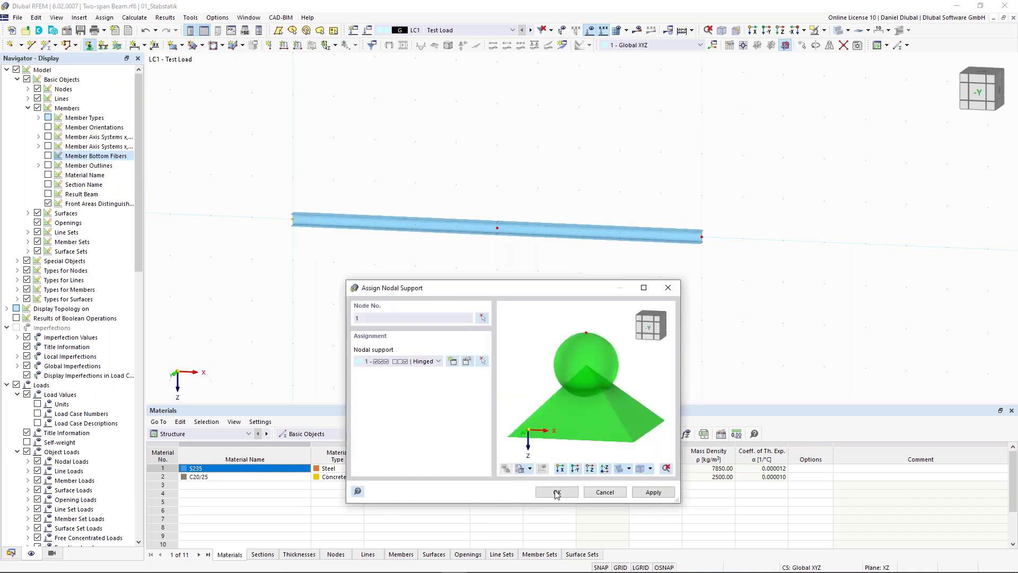
click(653, 492)
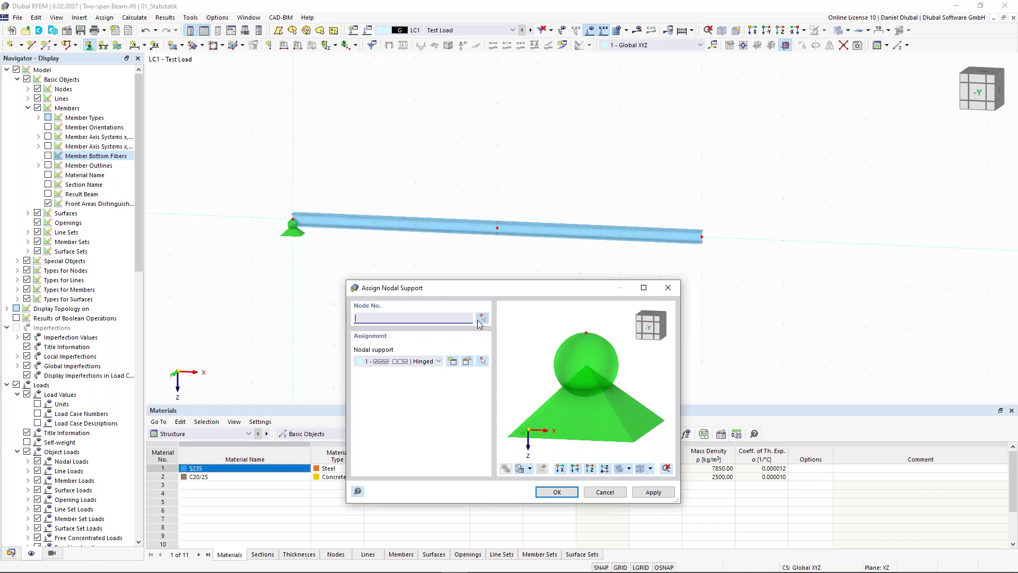
Assign the Roller in X nodal support to nodes 2 and 3, the beam's middle and end nodes
click(431, 361)
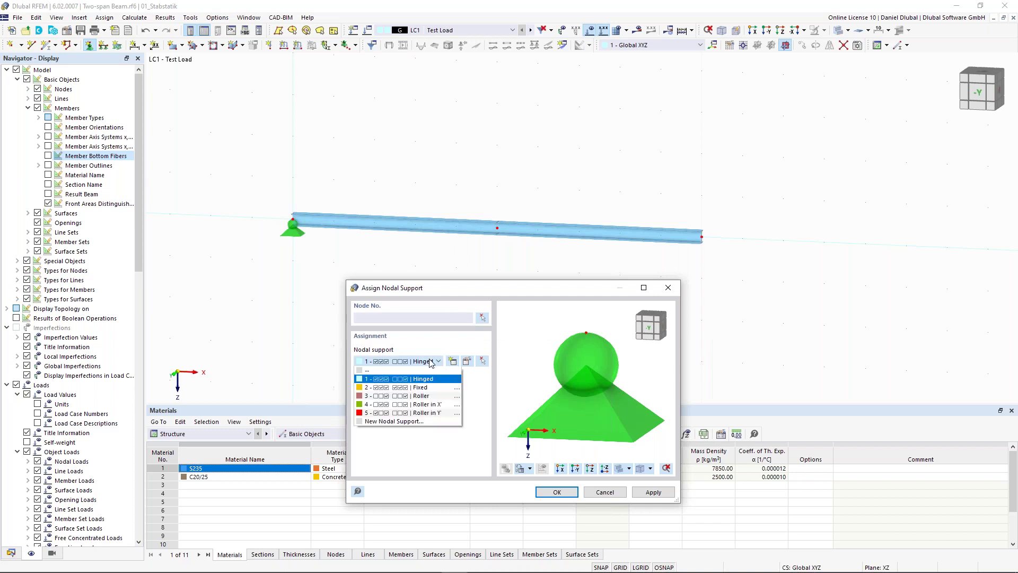
click(449, 408)
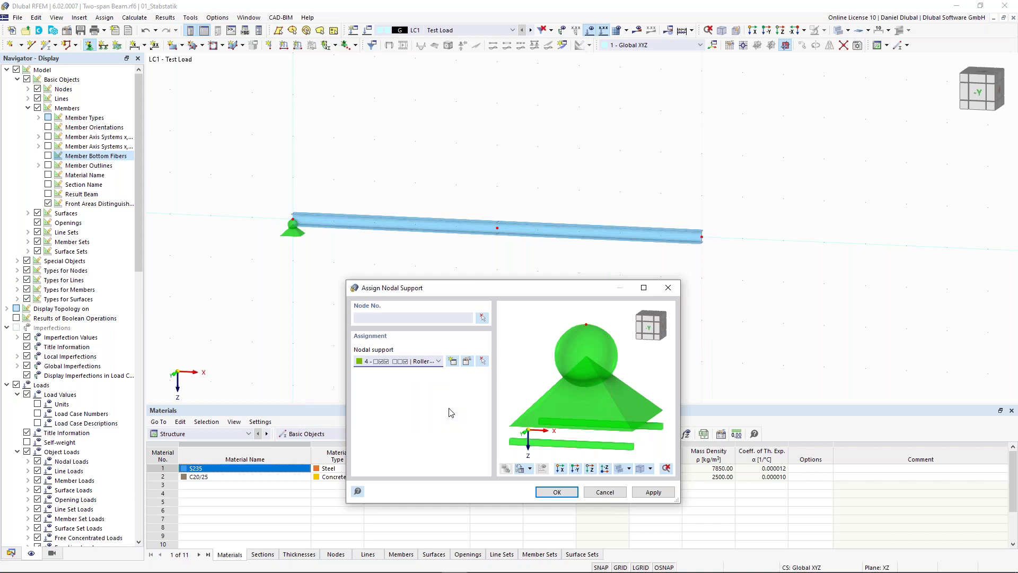
click(484, 318)
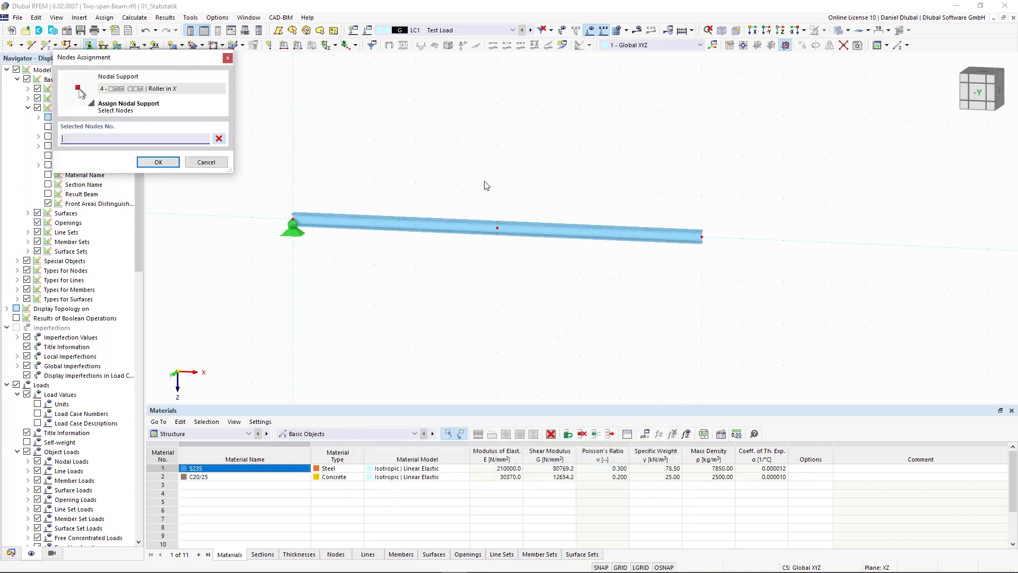
drag(466, 149, 764, 295)
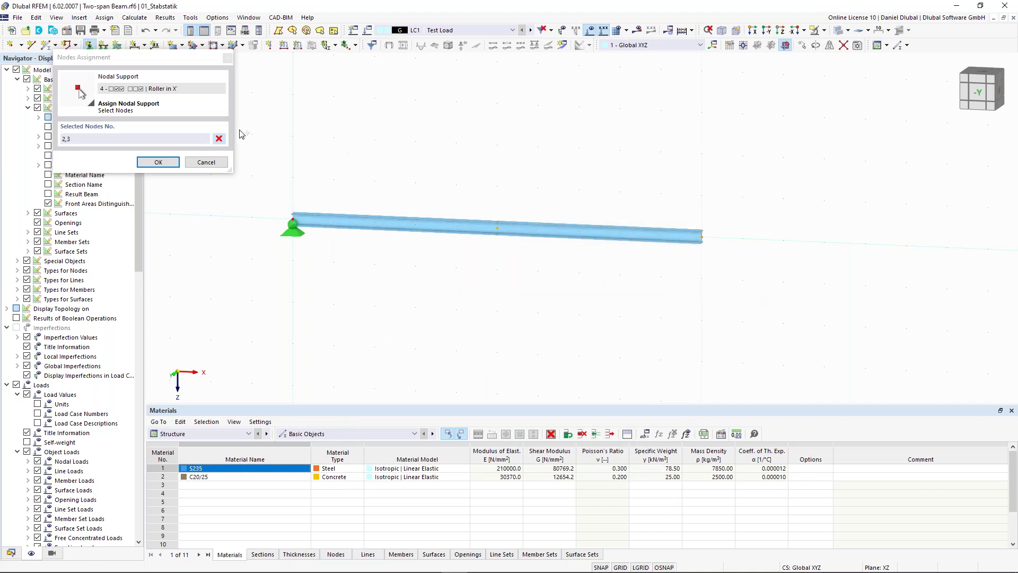
click(178, 162)
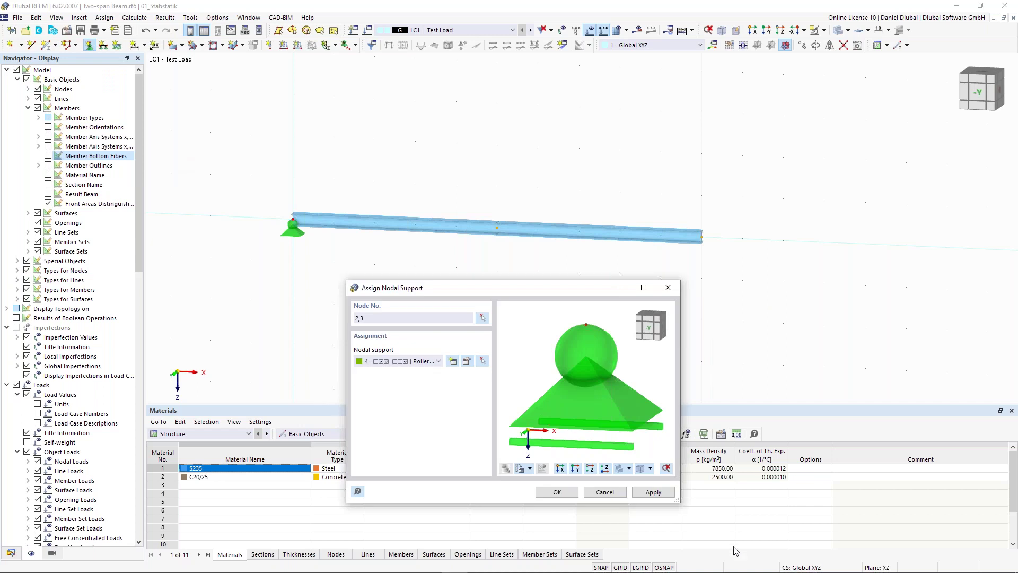
click(653, 492)
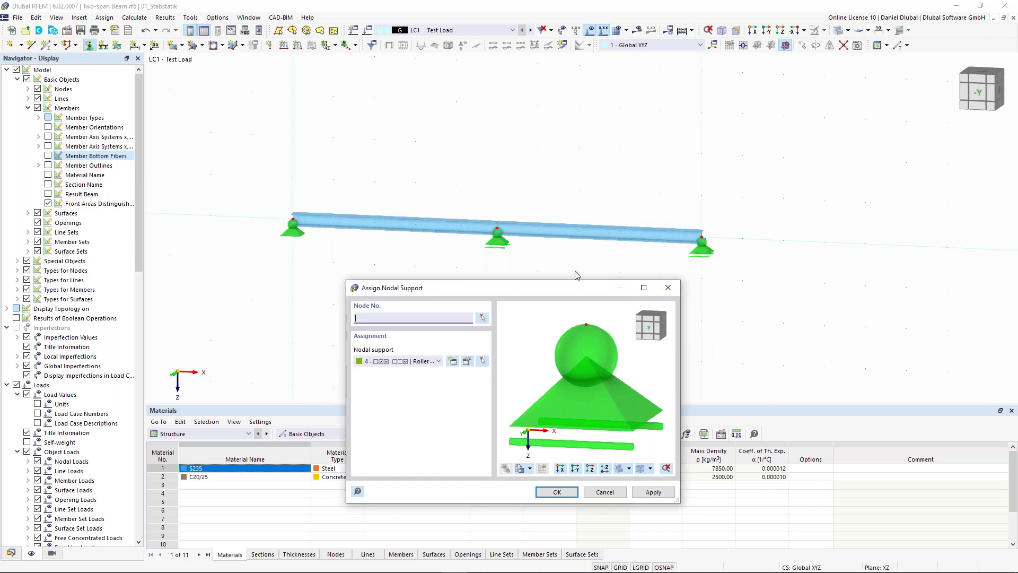
drag(573, 289, 557, 271)
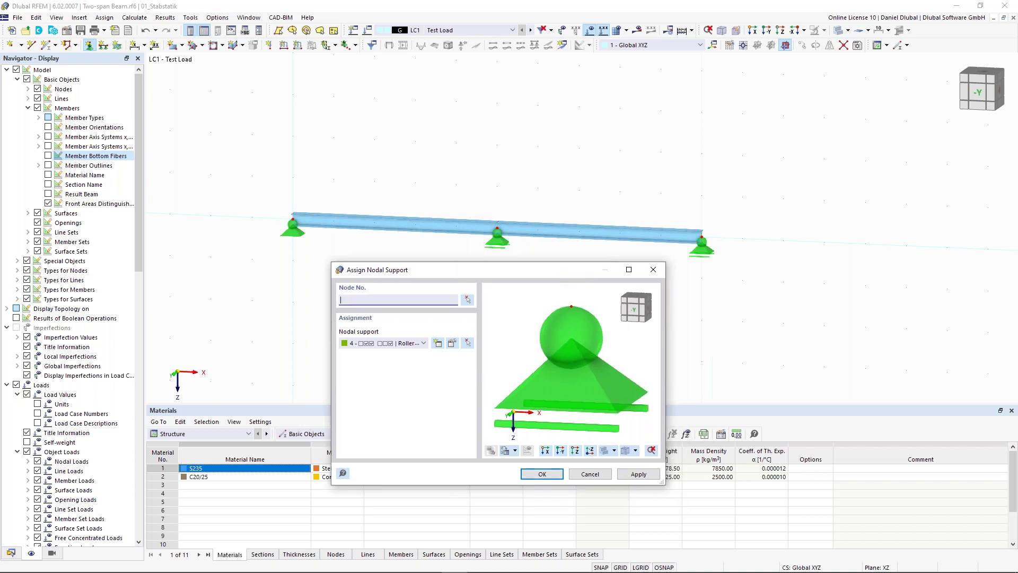
click(547, 479)
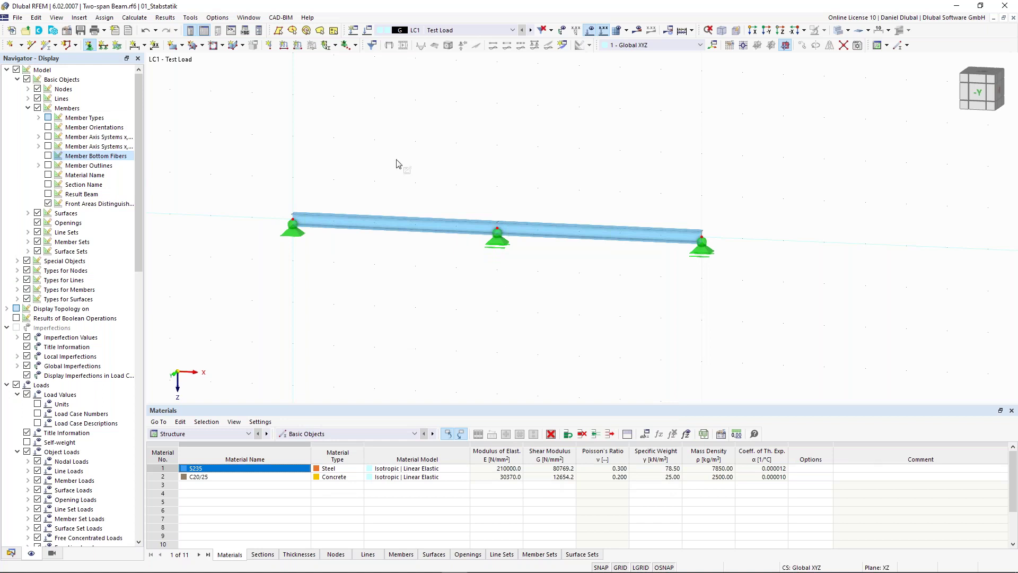
middle_drag(397, 184, 427, 193)
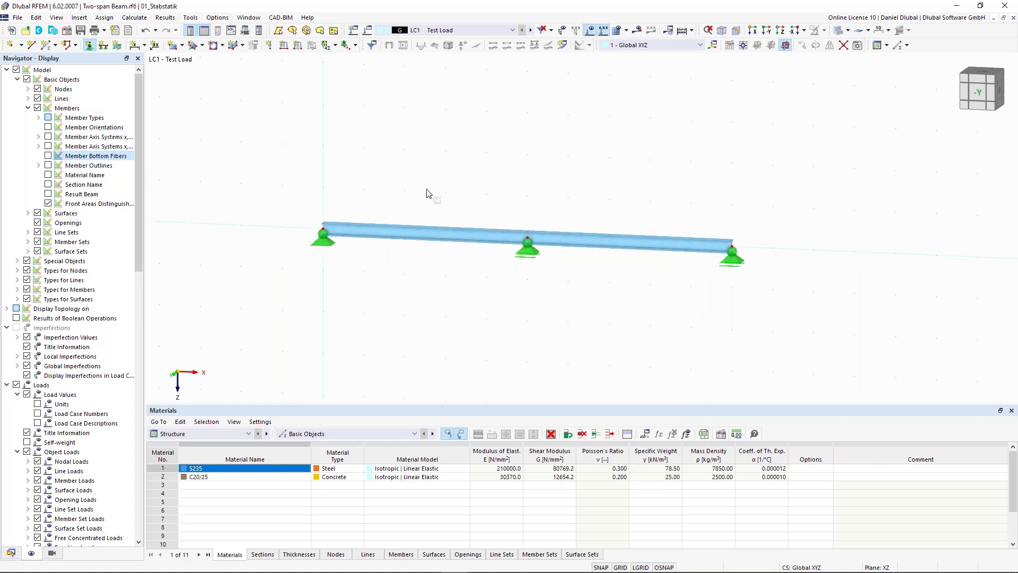
scroll(423, 170, down, 1)
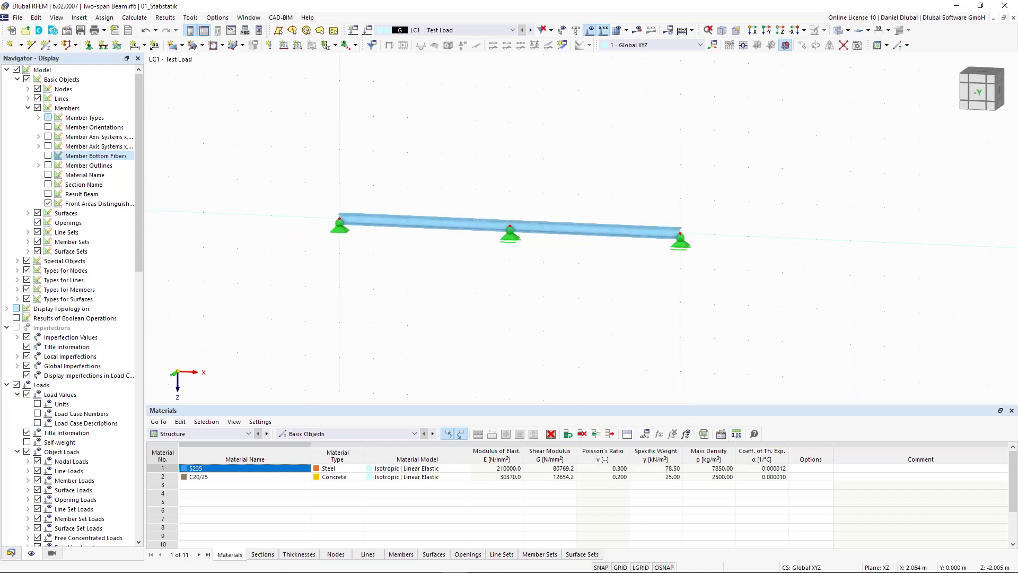
scroll(409, 170, down, 2)
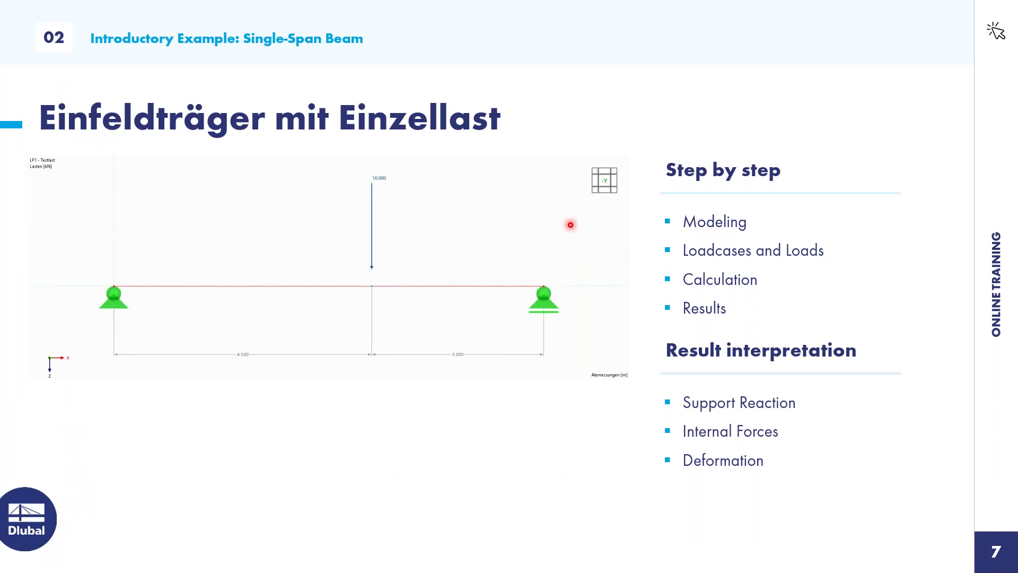
key(Right)
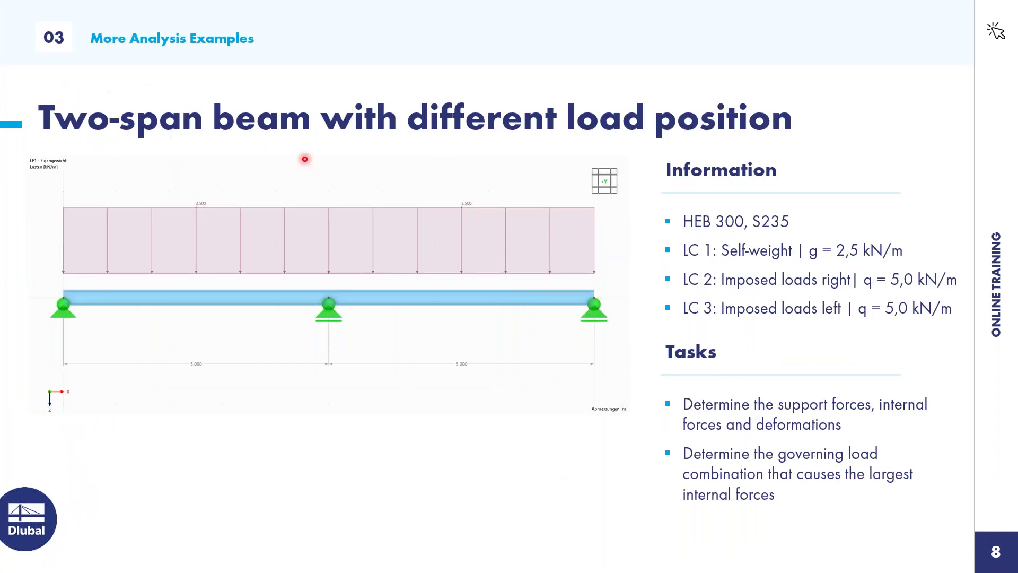
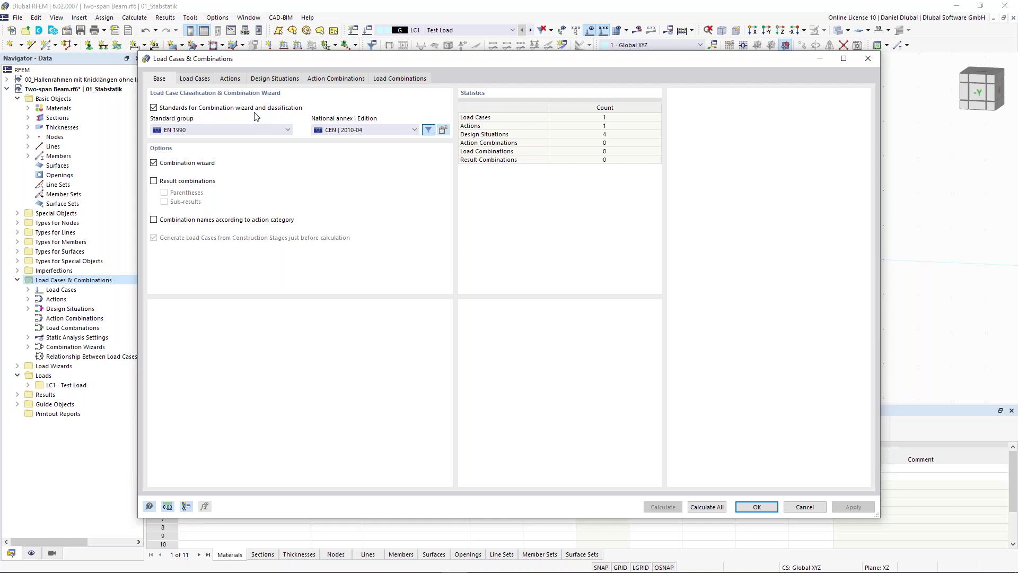
Look through the available standard groups and national annexes, keeping EN 1990 with CEN | 2010-04
click(241, 131)
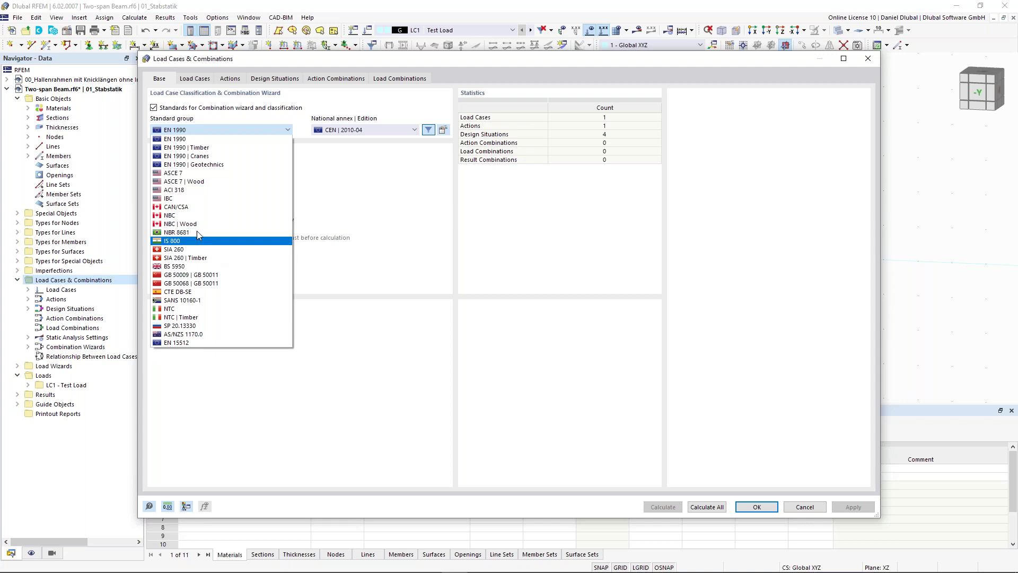
click(330, 185)
click(372, 130)
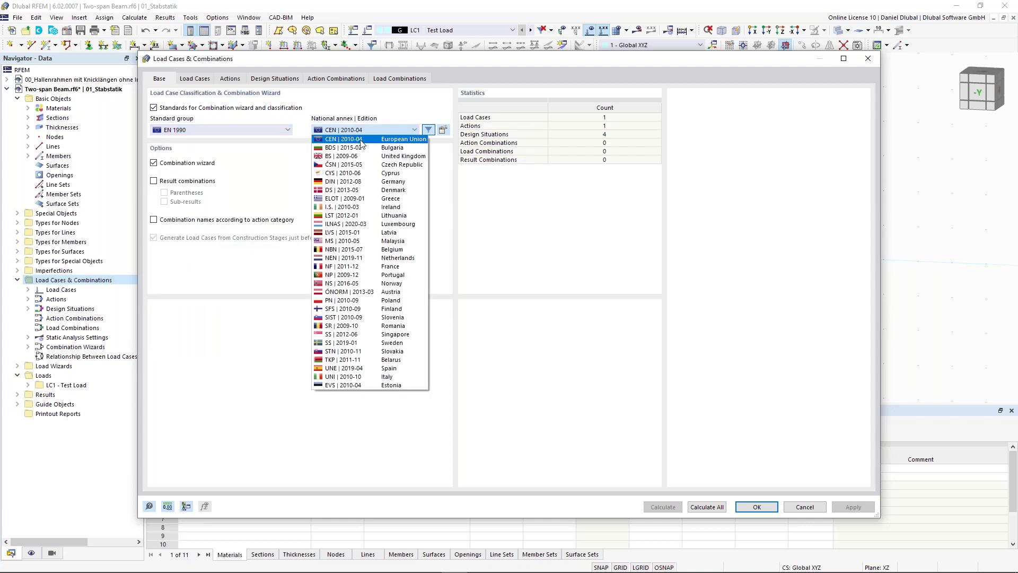
click(360, 140)
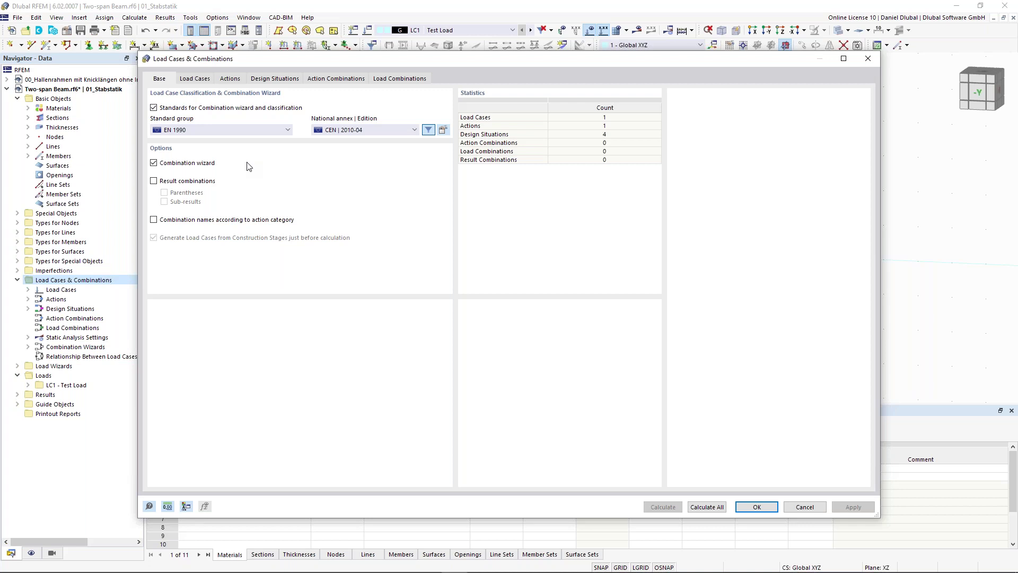
Rename load case LC1 as "Self-weight" and activate its self-weight
click(204, 81)
click(368, 106)
text(Self-weight)
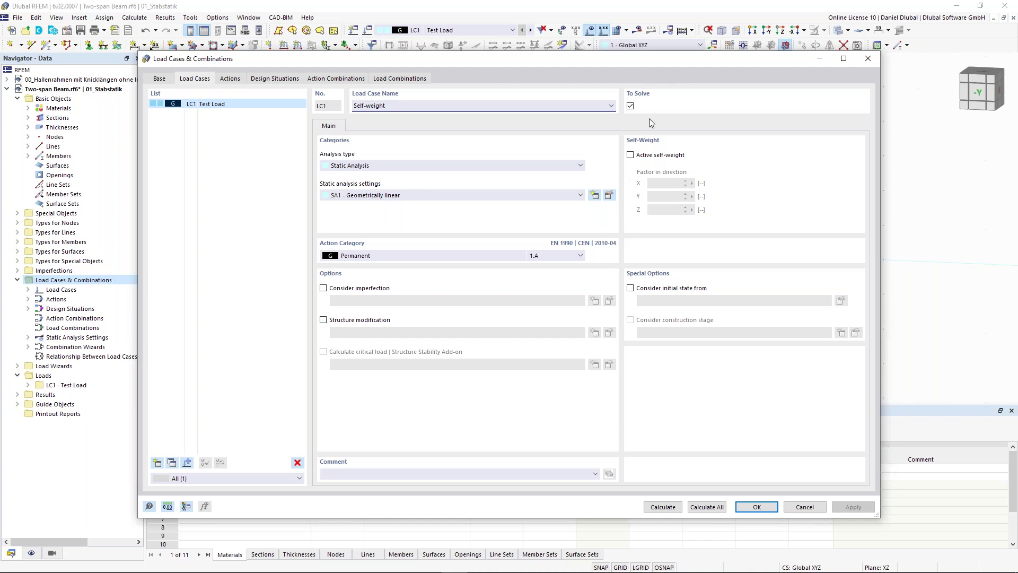
click(629, 156)
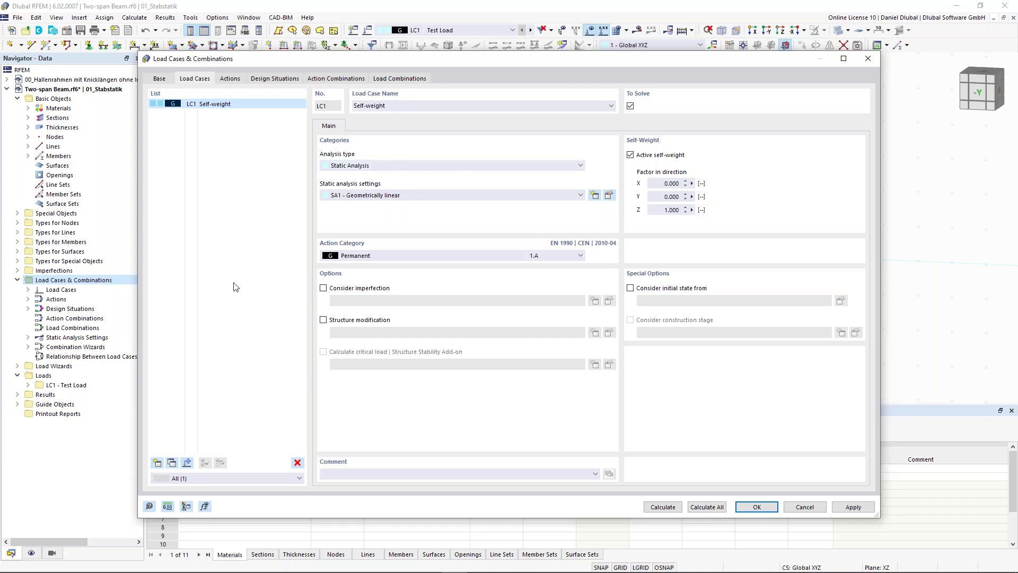
Create a load case "Imposed Load - left" with the action category Imposed loads - category A: domestic, residential areas
click(157, 463)
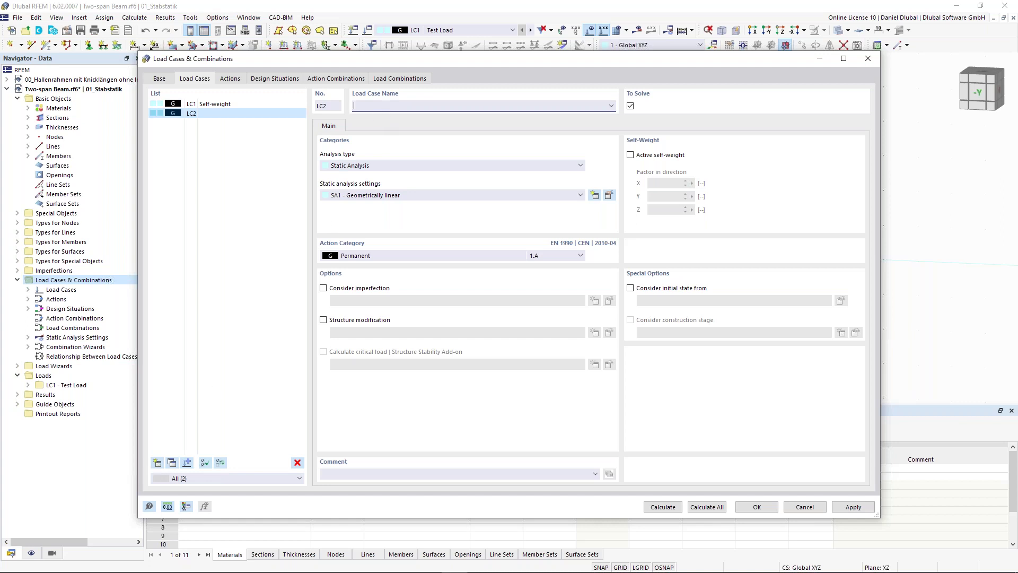
text(Imposed Load - left)
click(400, 255)
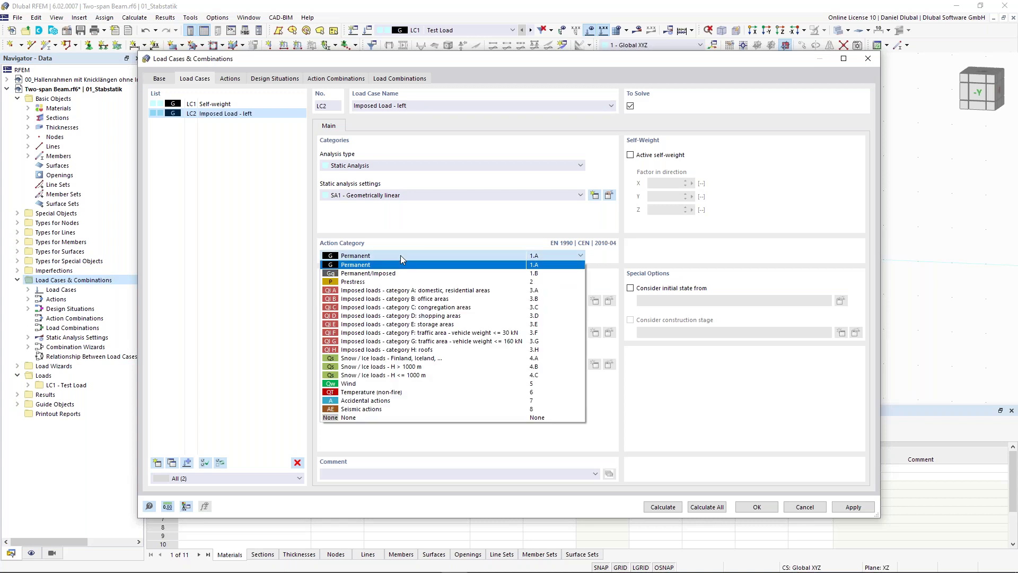
click(398, 291)
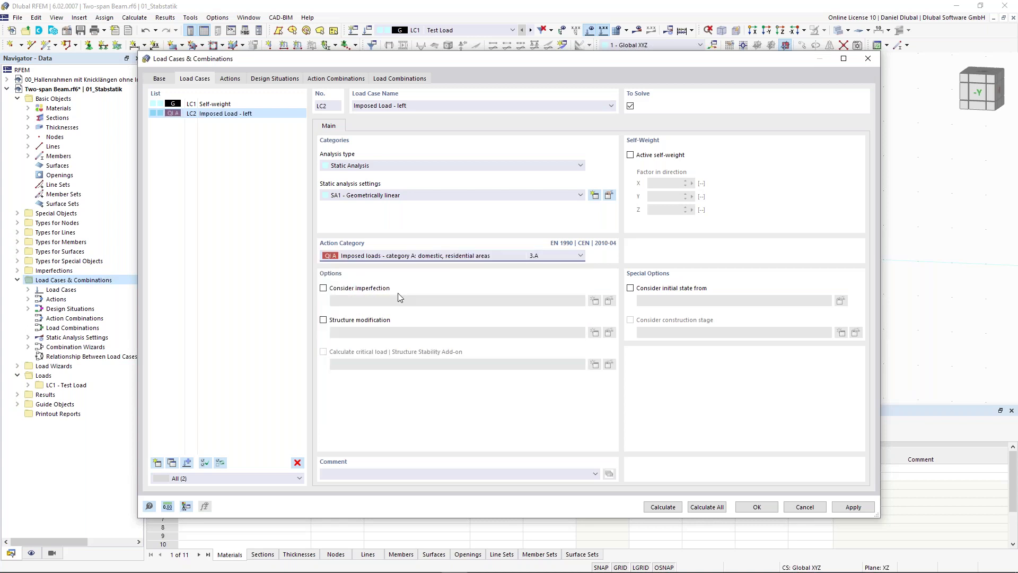
click(388, 257)
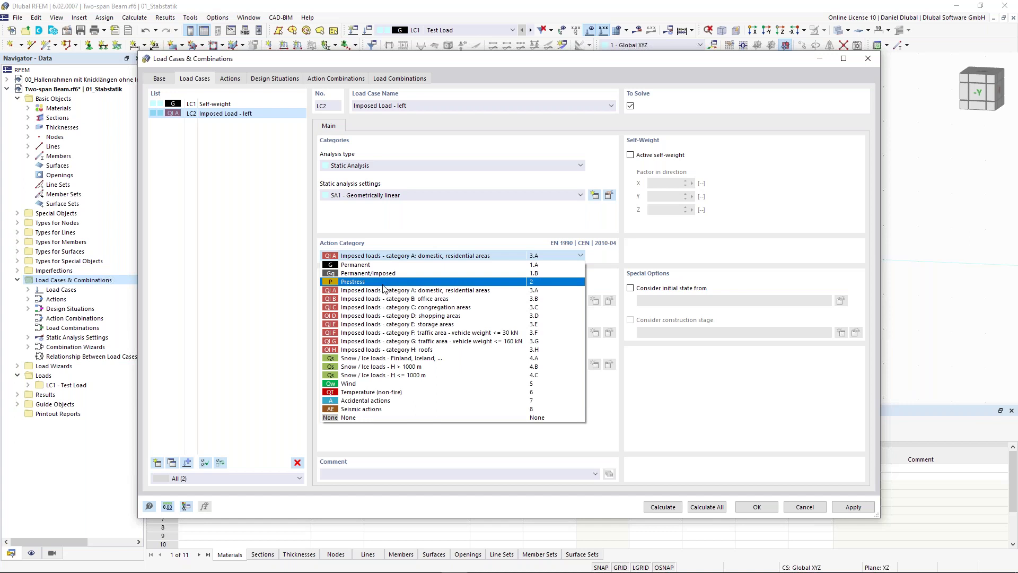
click(455, 218)
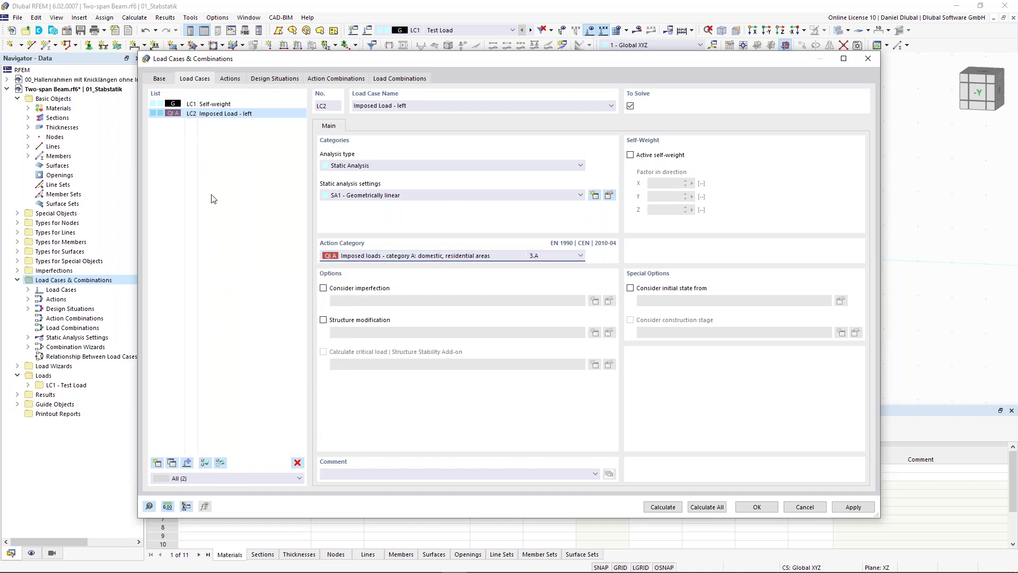
Copy the "Imposed Load - left" load case and rename the copy as "Imposed Load - right"
click(171, 462)
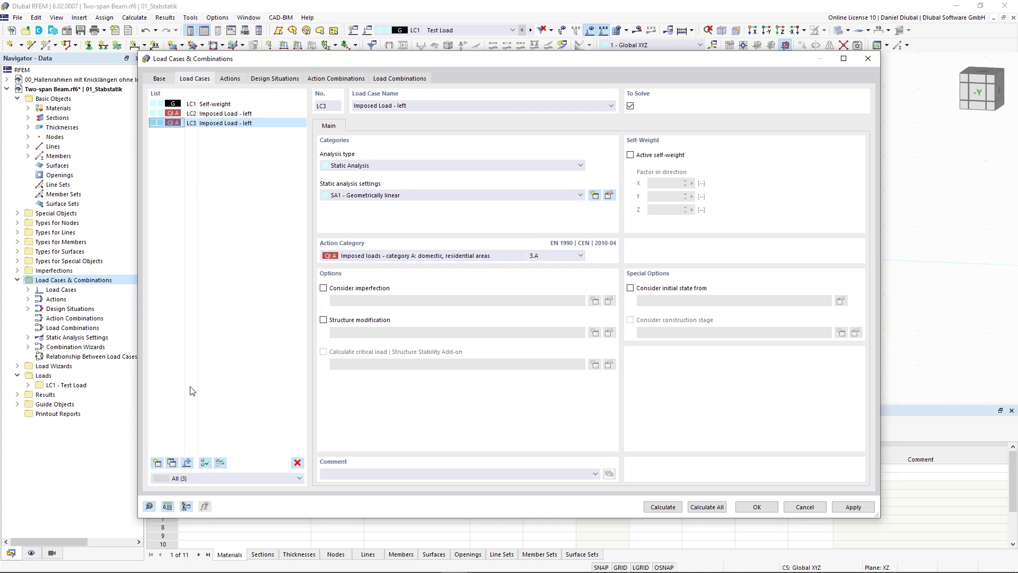
double_click(402, 105)
text(right)
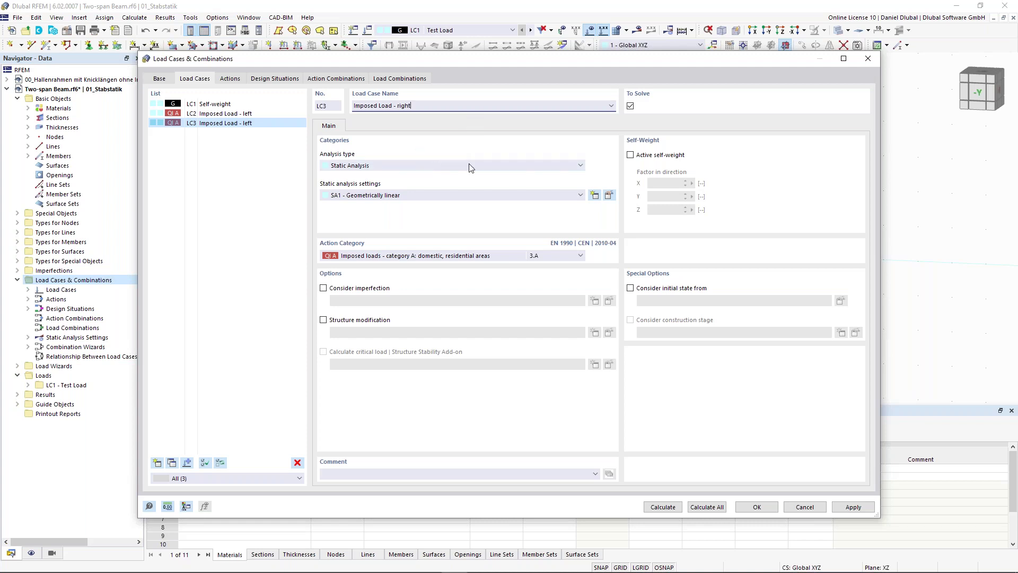
Check which load cases are assigned to the permanent action A1 and the imposed loads action A2
click(229, 81)
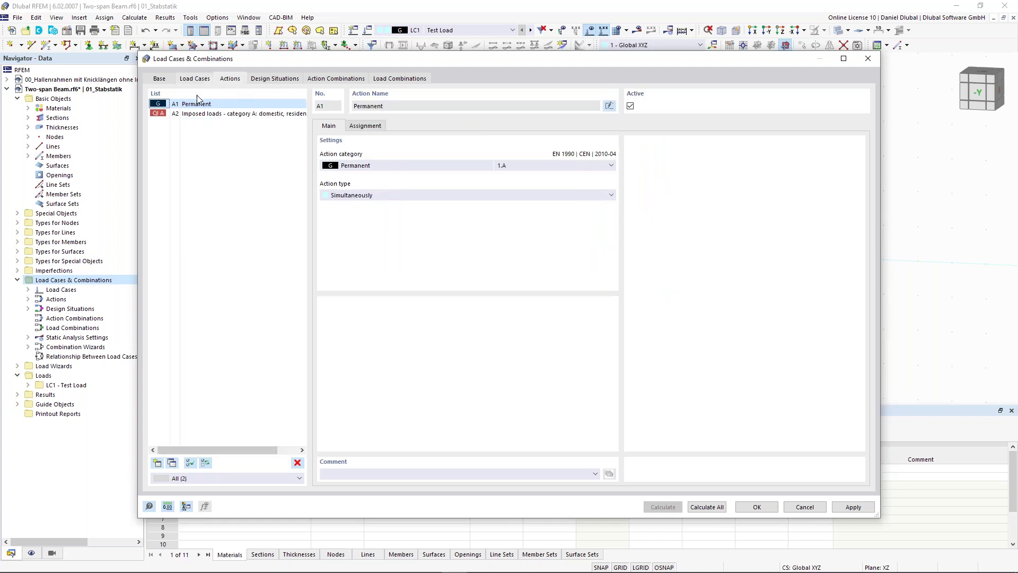
click(219, 109)
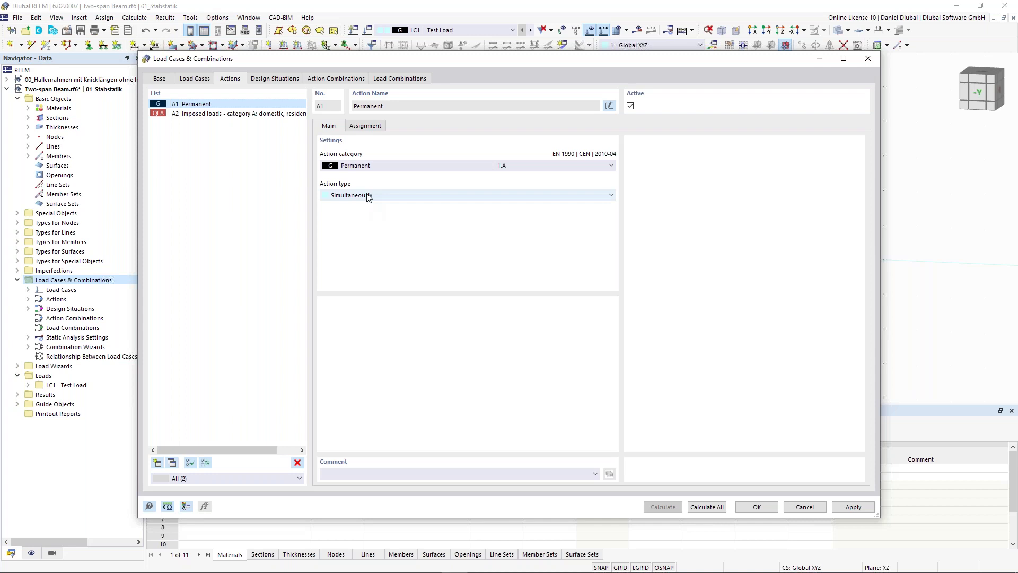
click(364, 126)
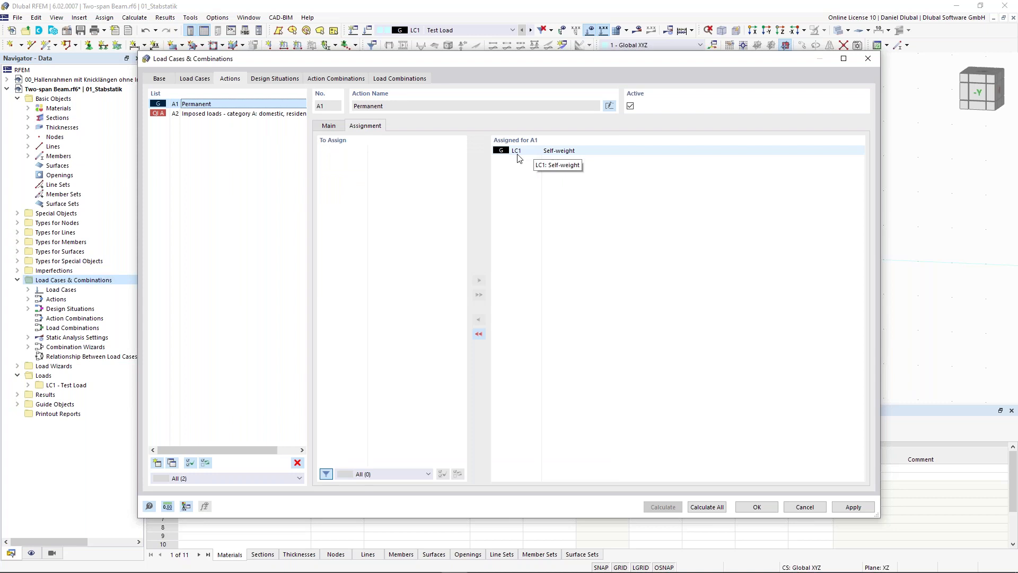
click(330, 127)
click(222, 114)
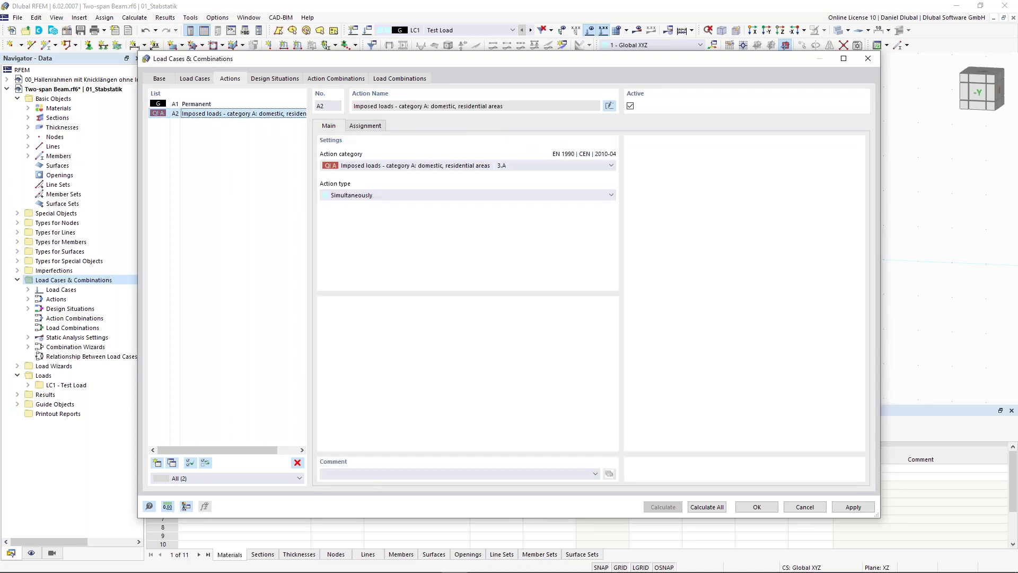
click(365, 126)
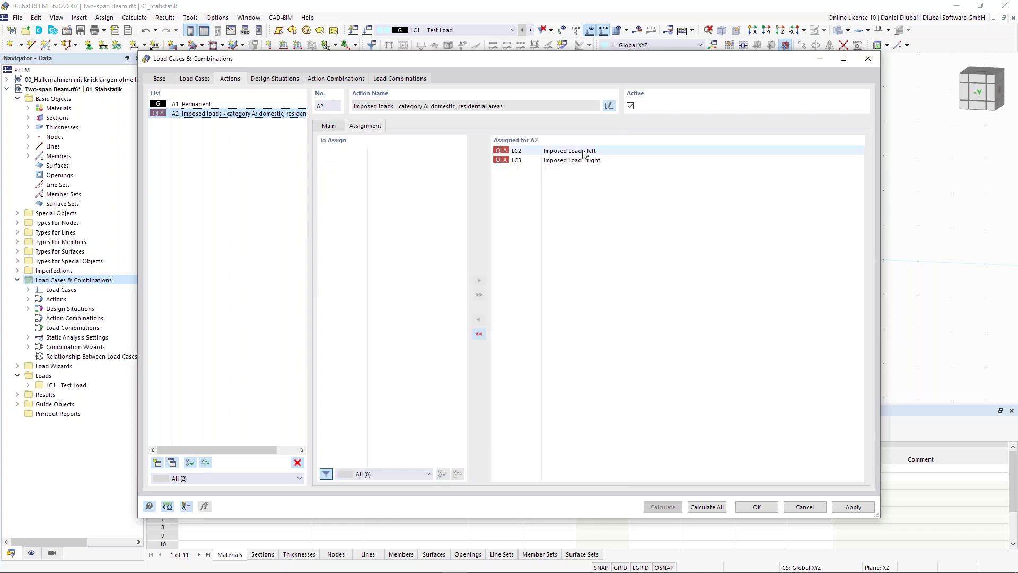
click(330, 126)
Look through the action type options for the imposed loads action A2, keeping Simultaneously
click(363, 195)
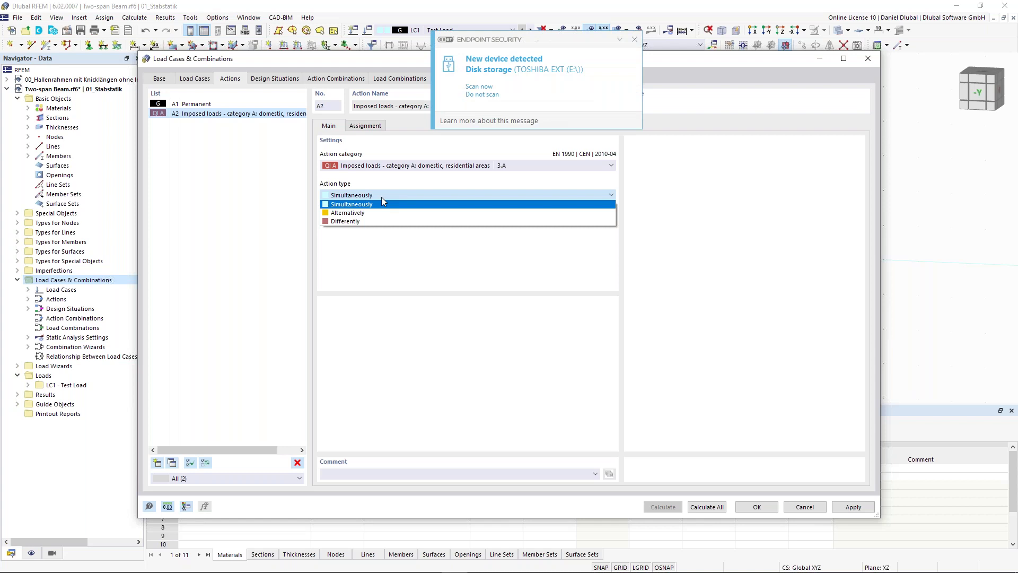
click(635, 42)
click(363, 195)
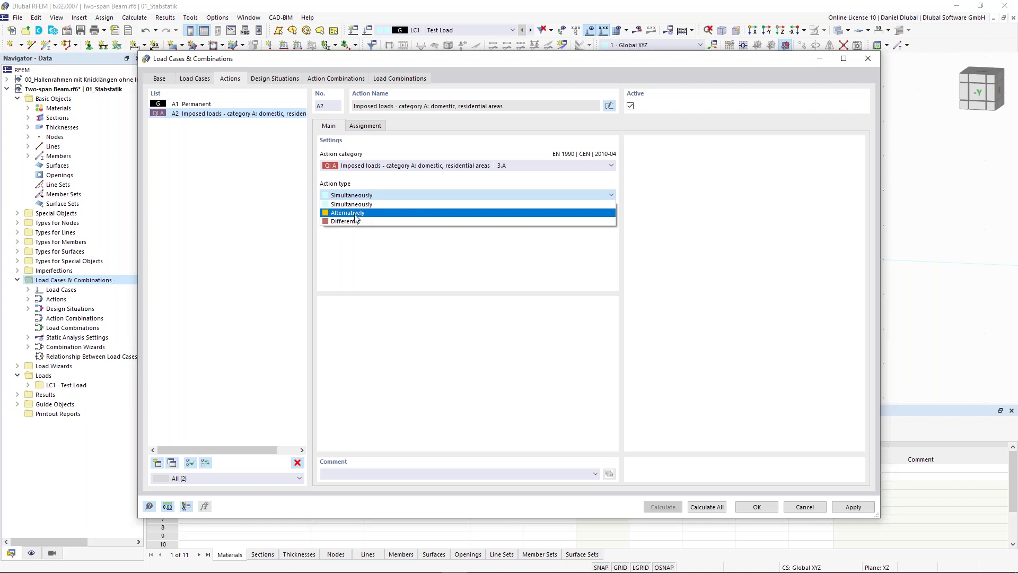
click(273, 81)
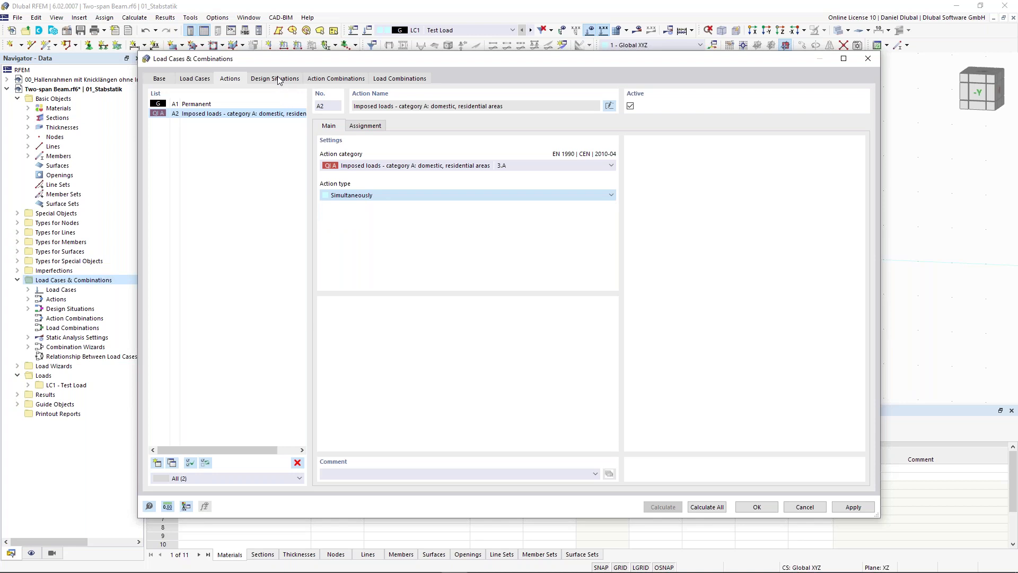
Delete the three serviceability design situations DS2 to DS4 (Characteristic, Frequent and Quasi-permanent), keeping only the ULS design situation DS1
click(279, 79)
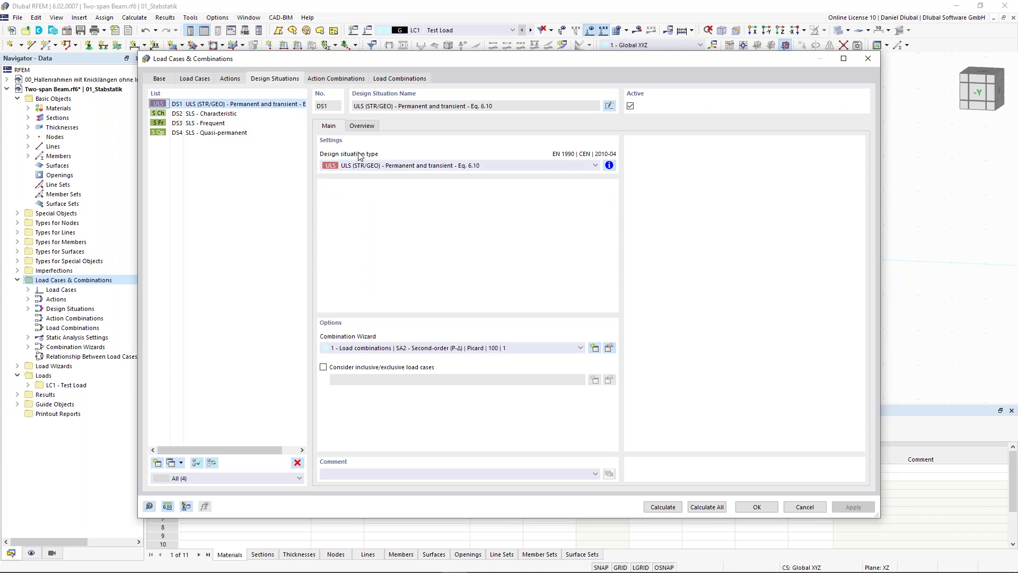
click(258, 114)
shift+click(247, 133)
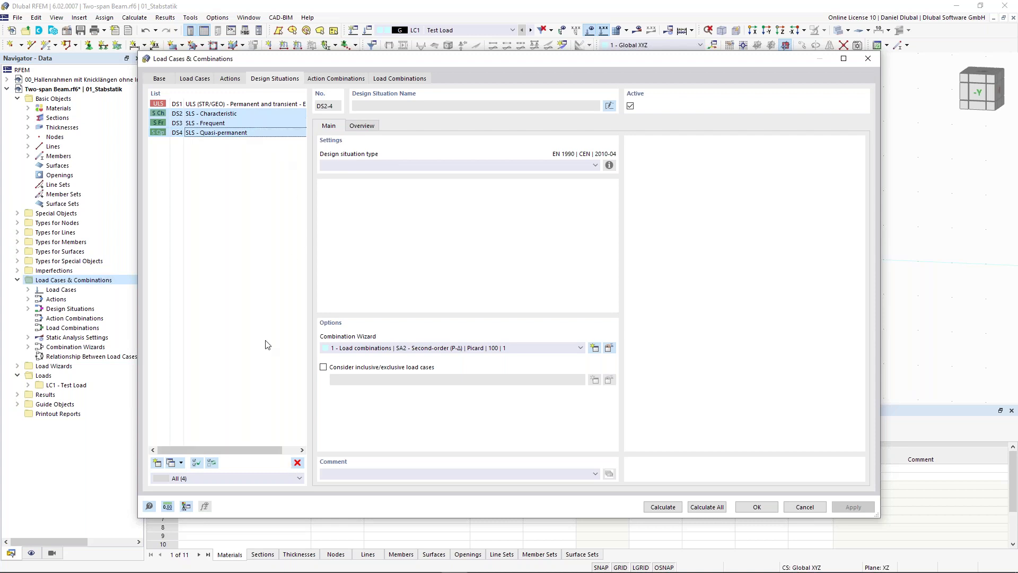
click(297, 463)
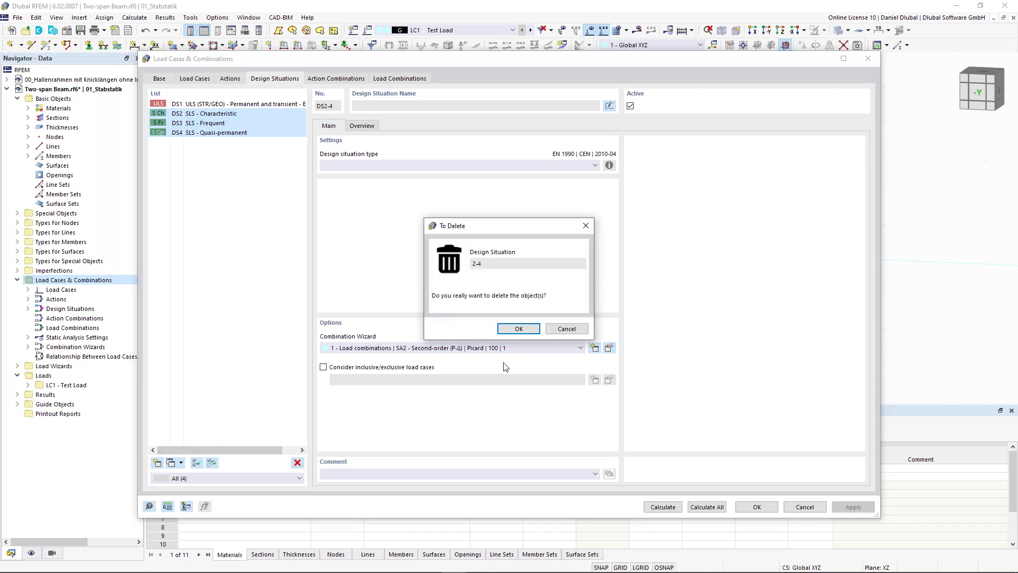
click(514, 328)
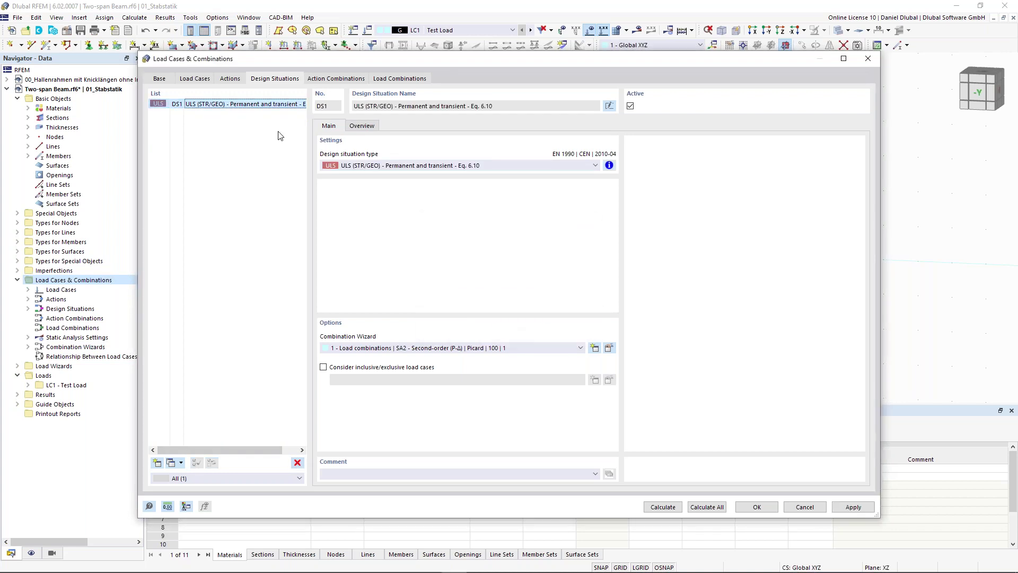
Examine the combination rule information for the ULS (STR/GEO) - Permanent and transient - Eq. 6.10 design situation
click(609, 165)
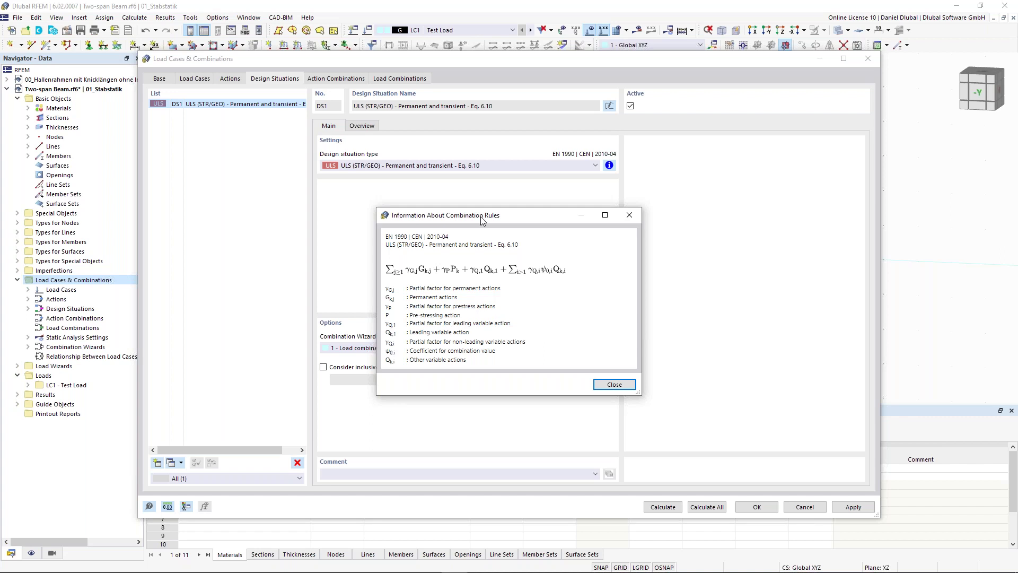
drag(482, 219, 474, 214)
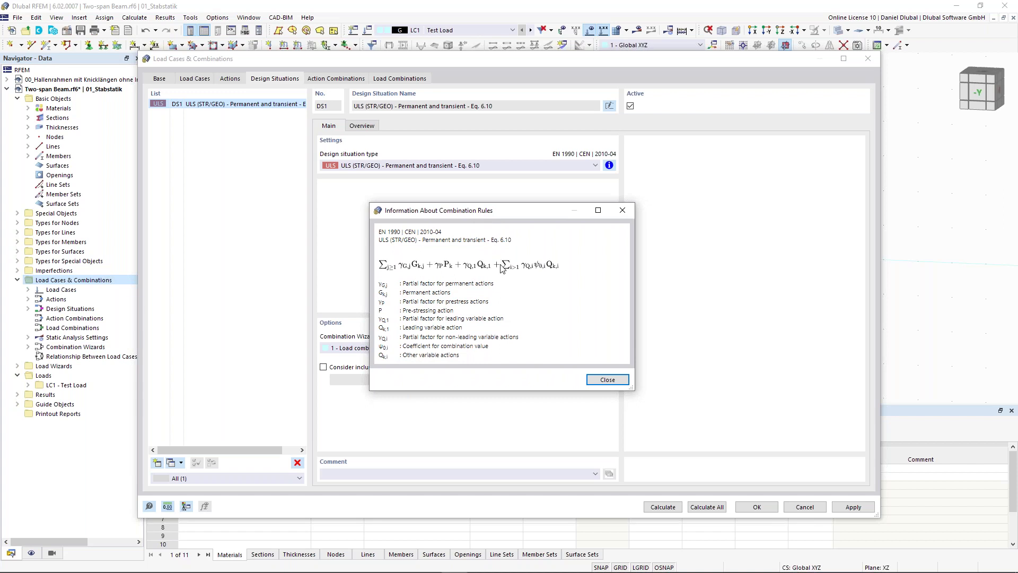
click(603, 380)
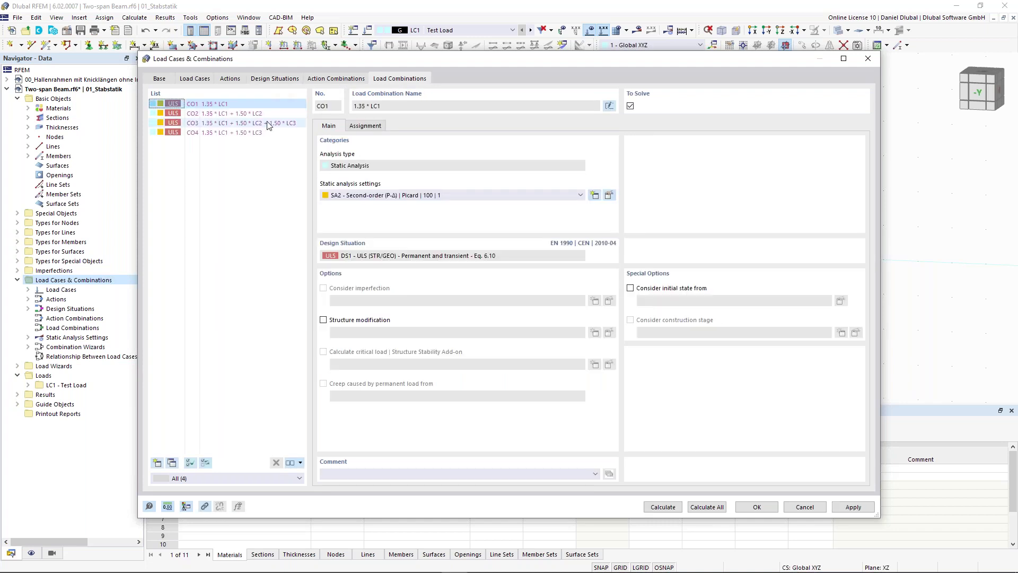
Check the load cases assigned to load combination CO3 and accept the load case and combination settings
click(268, 125)
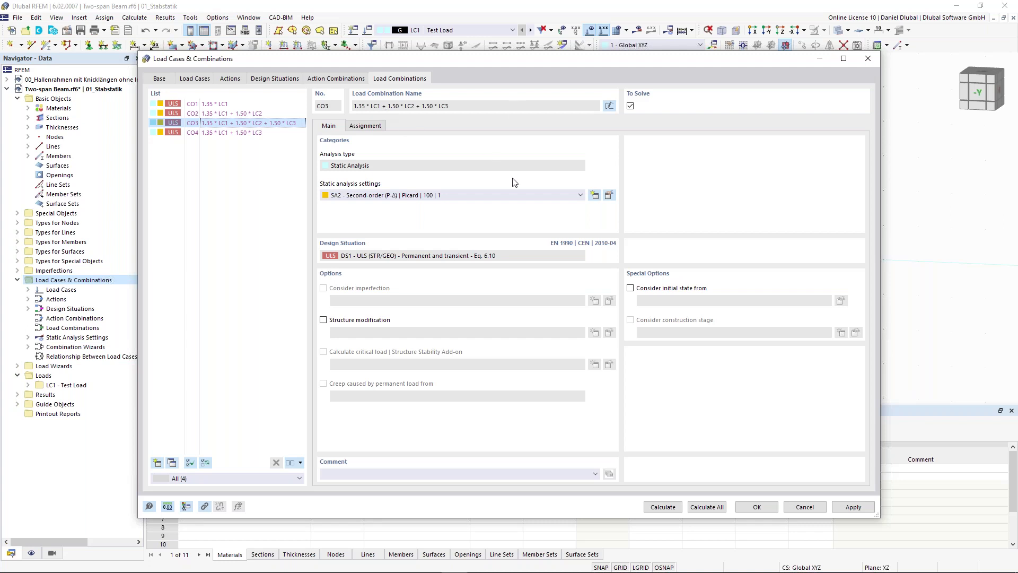
click(369, 125)
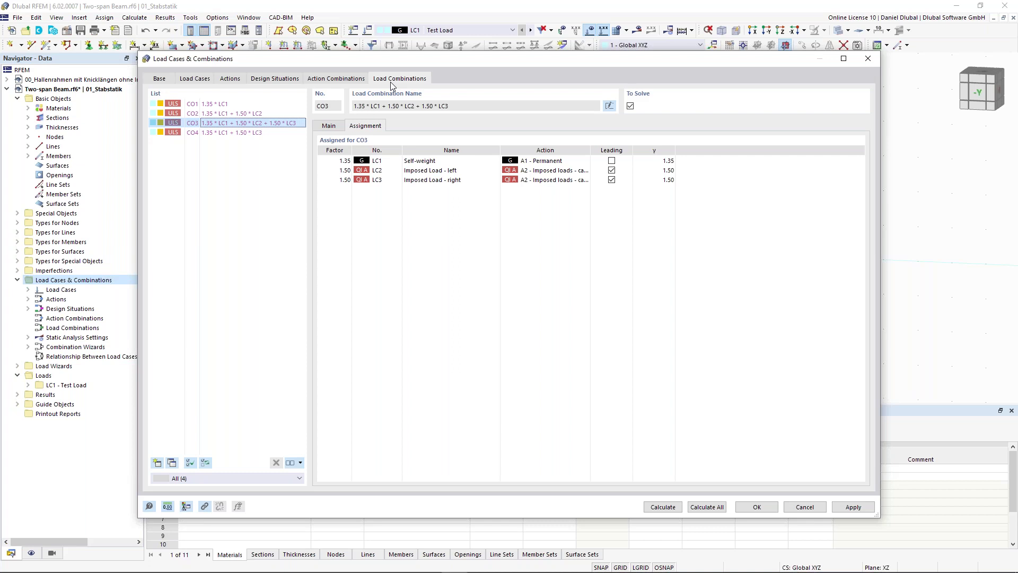
click(756, 511)
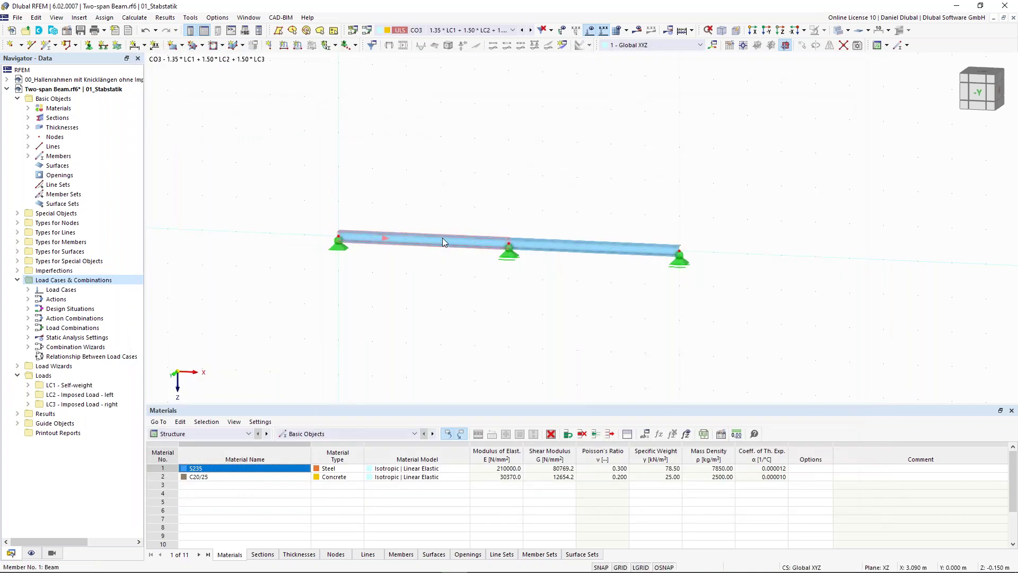
Add a uniform member load of 2.5 kN/m to members 1 and 2 in load case LC1 Self-weight
click(438, 30)
click(424, 35)
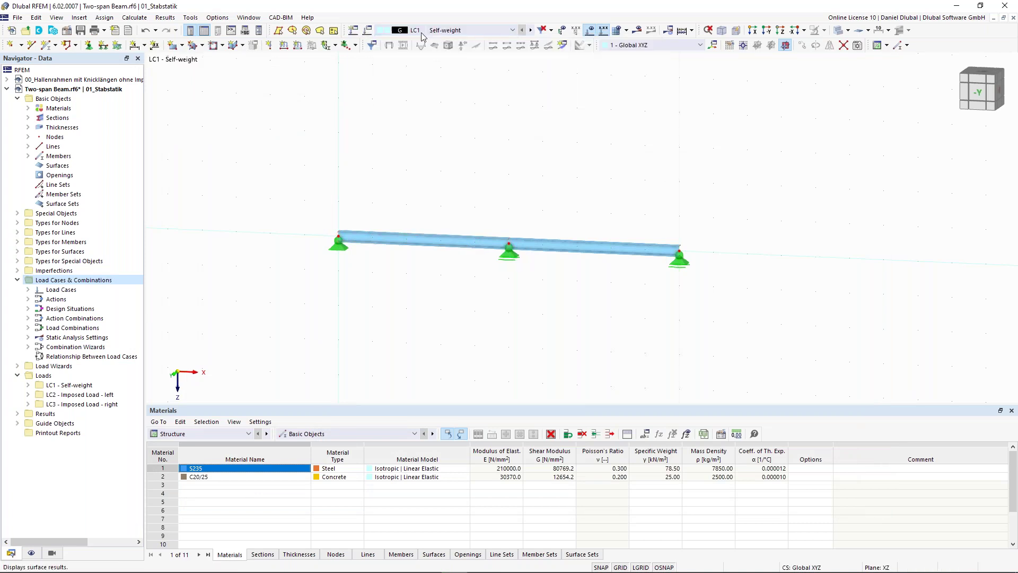
click(299, 48)
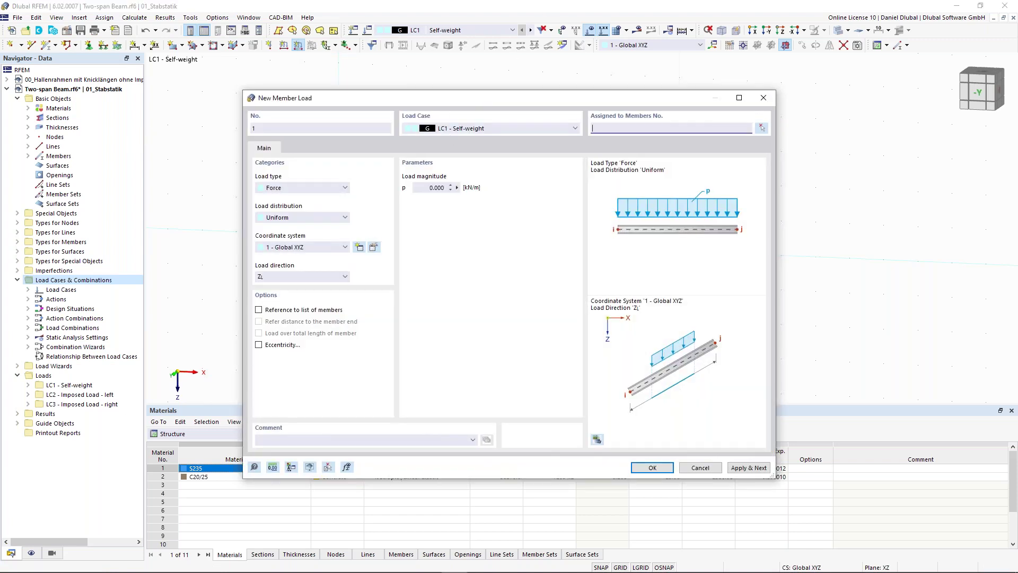
drag(424, 99, 409, 88)
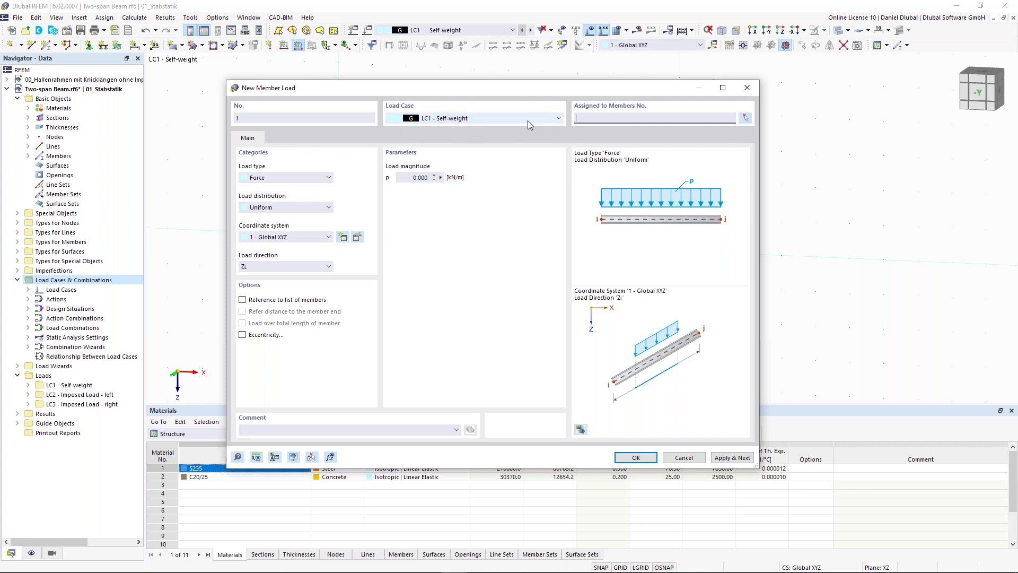
click(405, 177)
text(2,5)
click(744, 119)
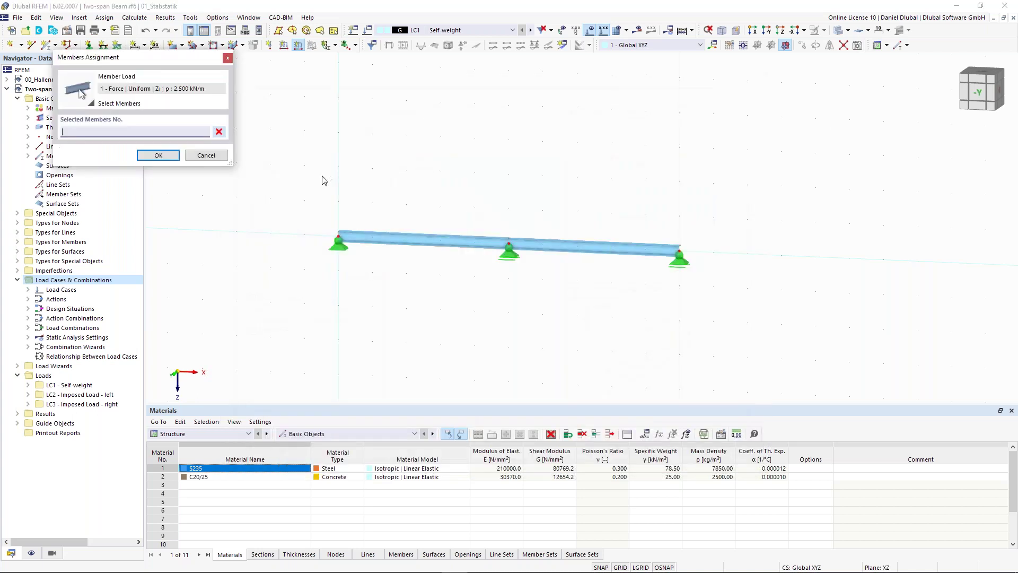
drag(627, 296, 744, 330)
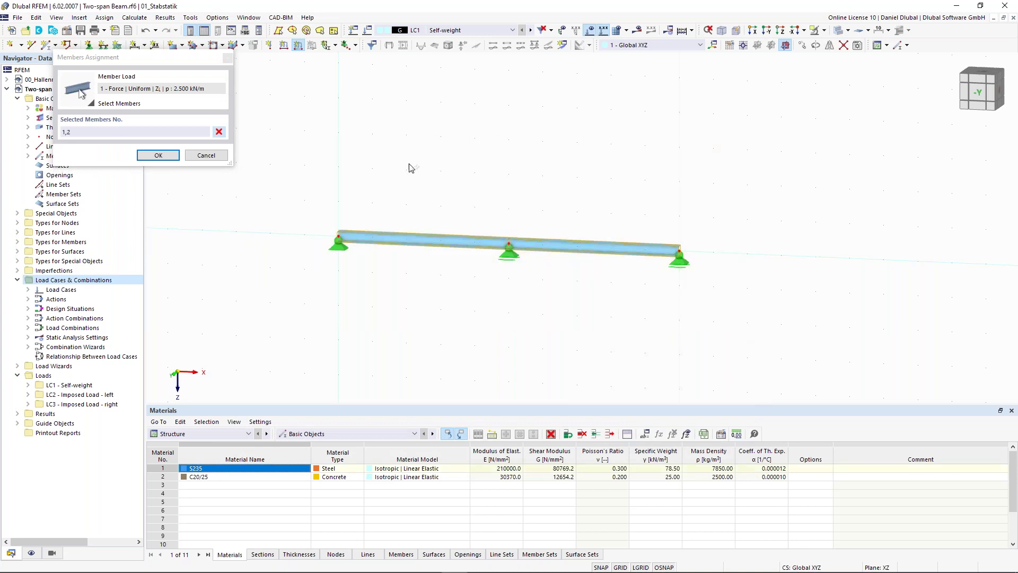
click(173, 155)
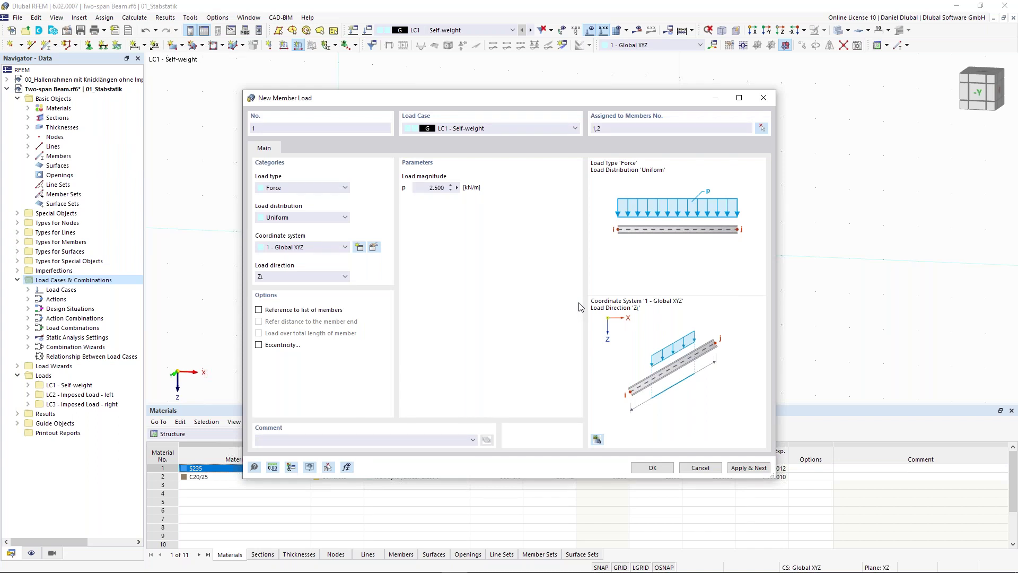
click(749, 468)
Add a uniform member load of 5 kN/m to member 1 in load case LC2 Imposed Load - left
click(539, 129)
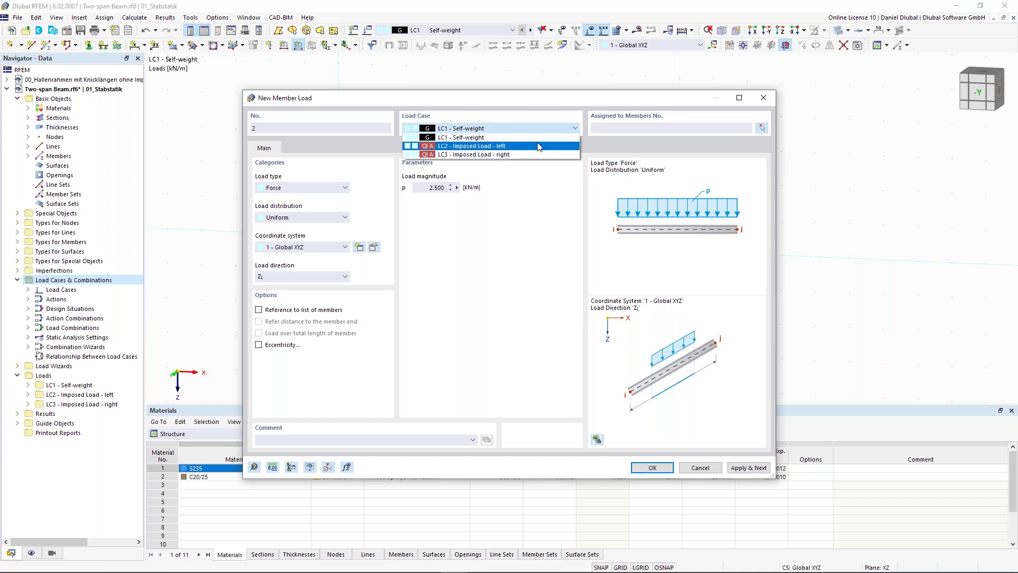
click(539, 145)
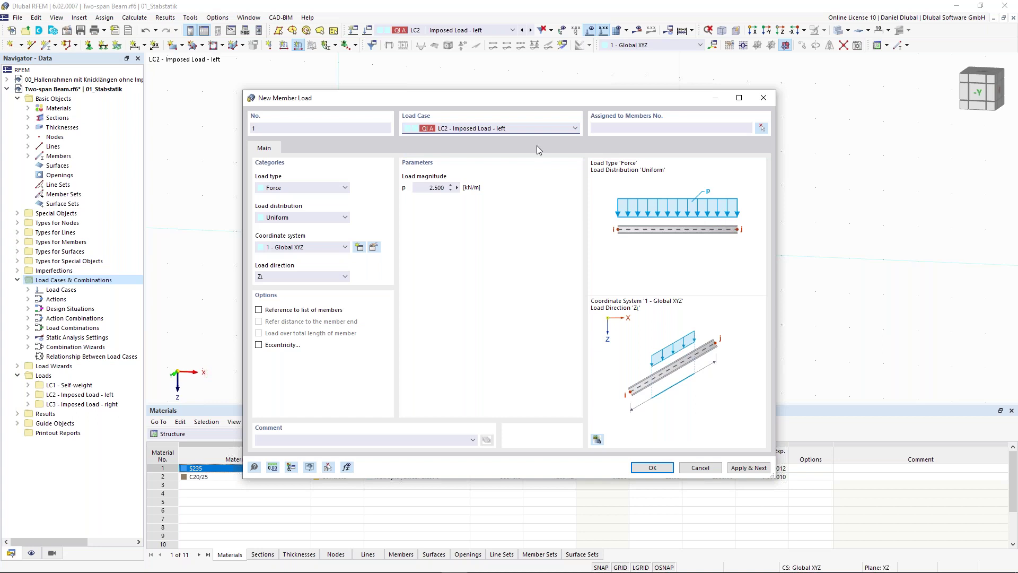
click(437, 187)
drag(426, 188, 469, 189)
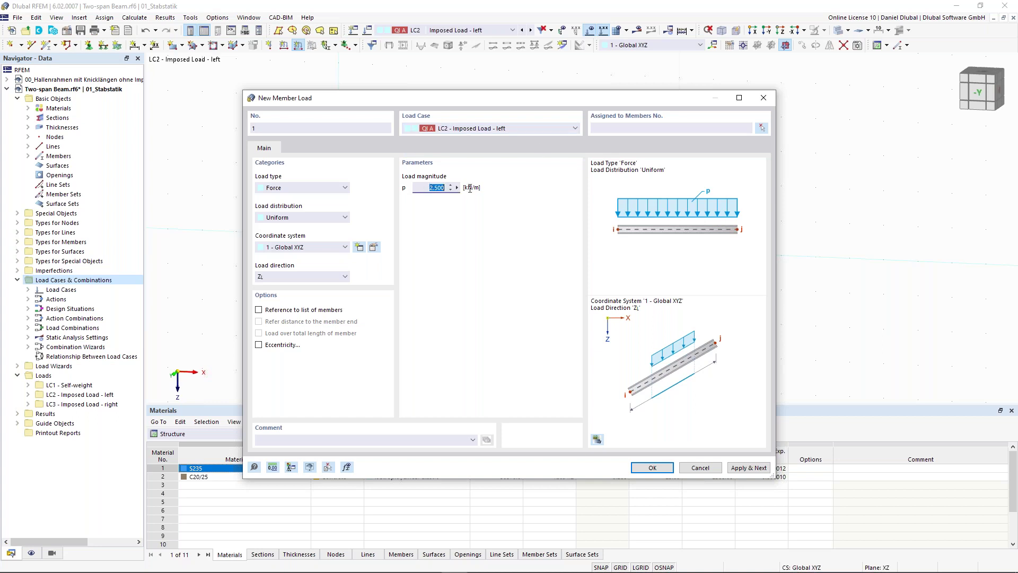
text(5)
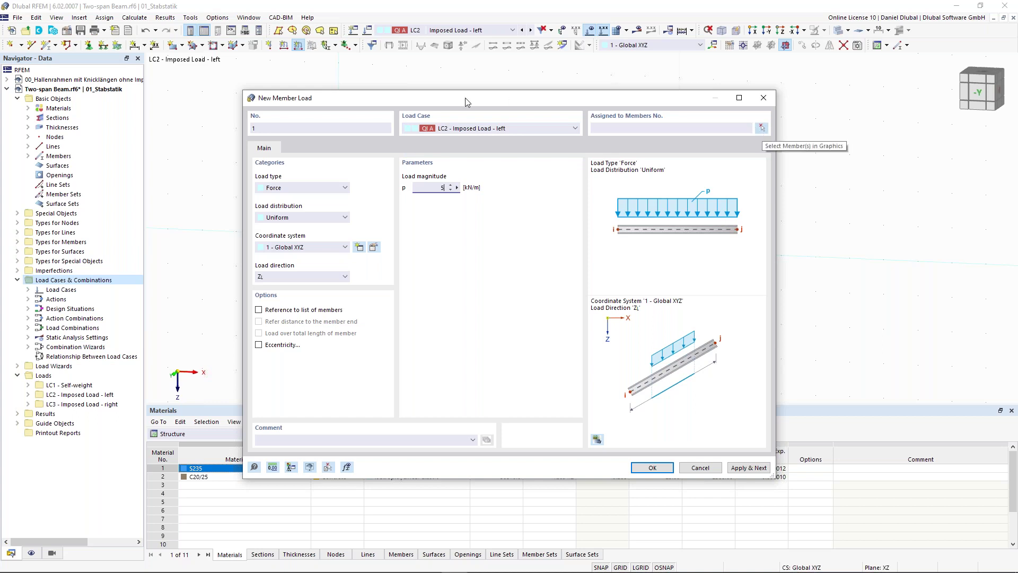
click(761, 128)
click(456, 239)
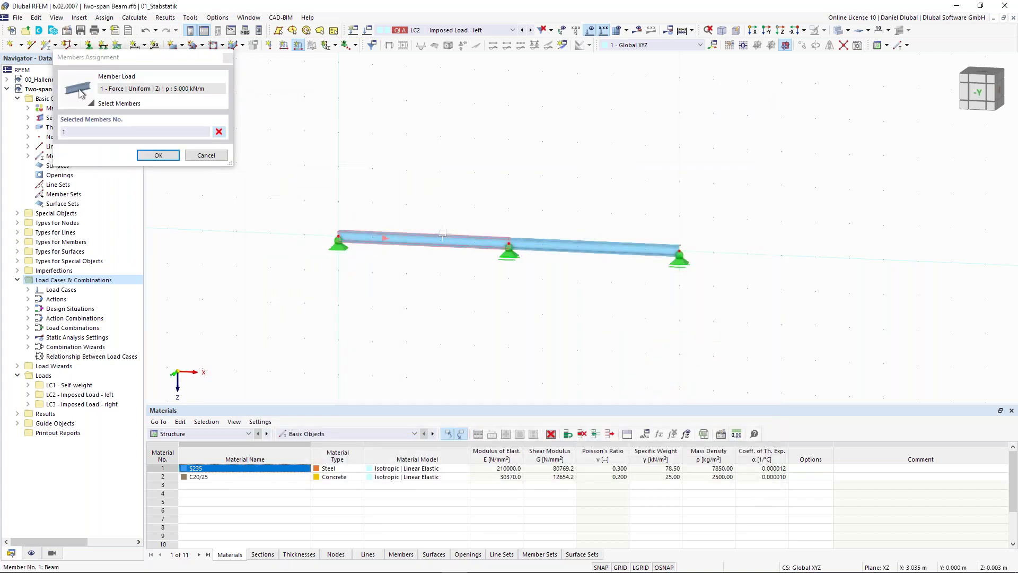
click(158, 155)
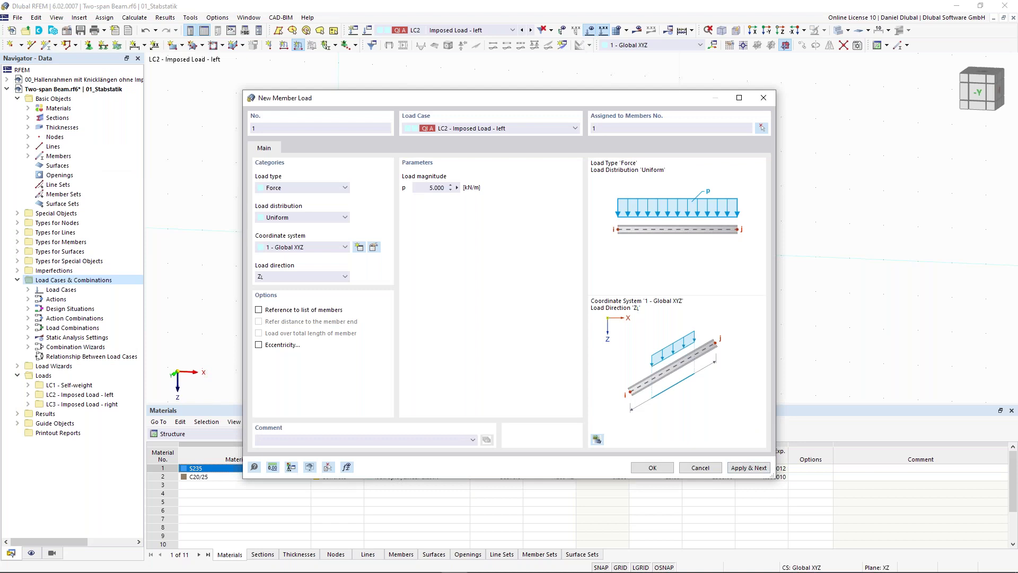
click(759, 469)
Add a uniform 5 kN/m member load to member 2 in load case LC3 Imposed Load - right
click(557, 129)
click(473, 149)
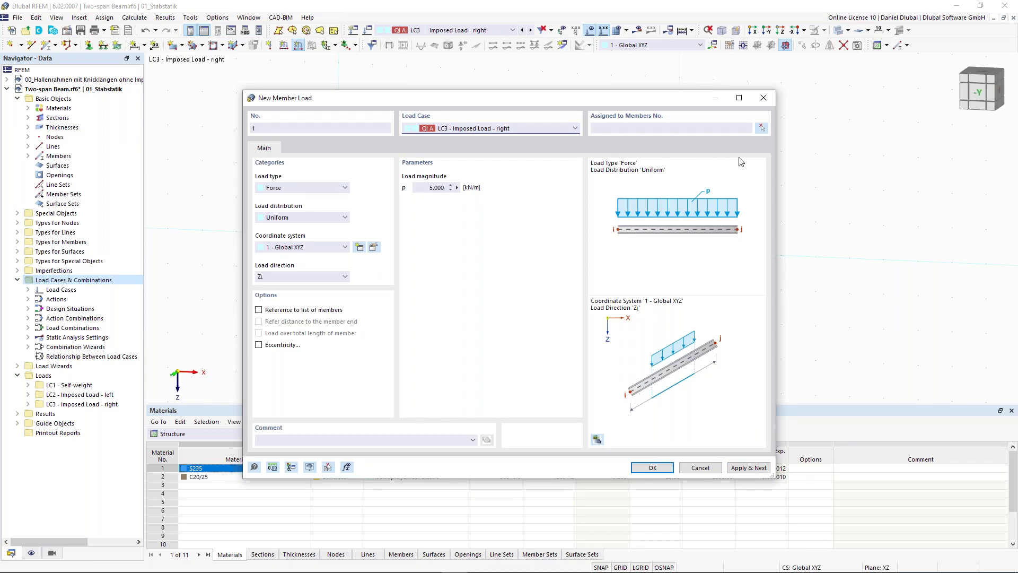
click(762, 129)
click(671, 252)
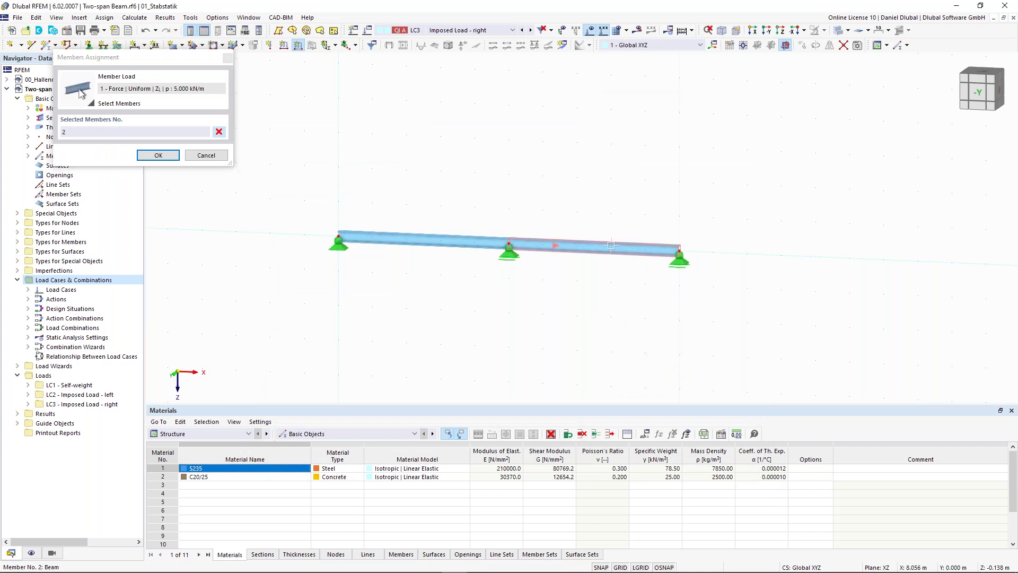
click(158, 155)
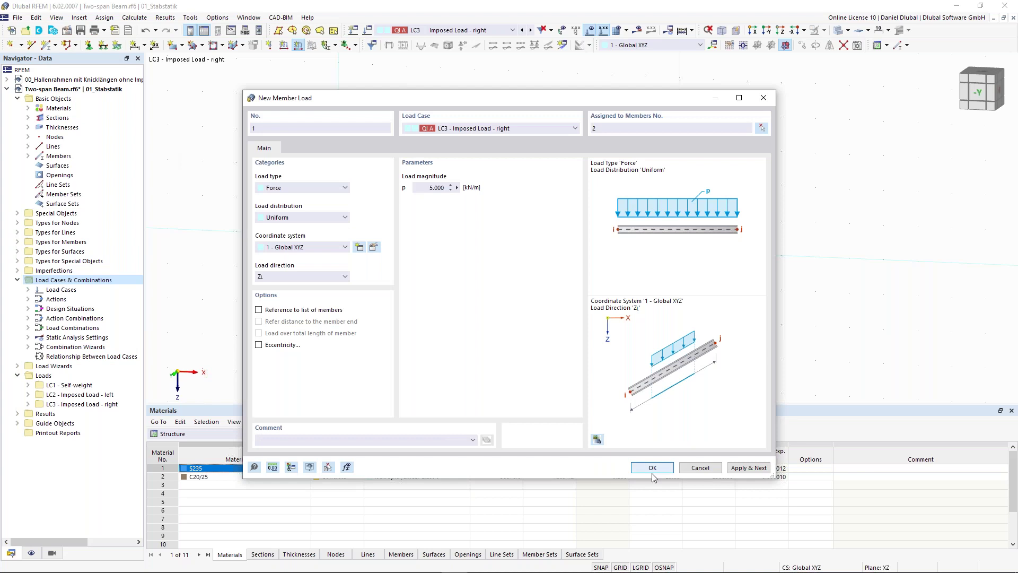
click(653, 468)
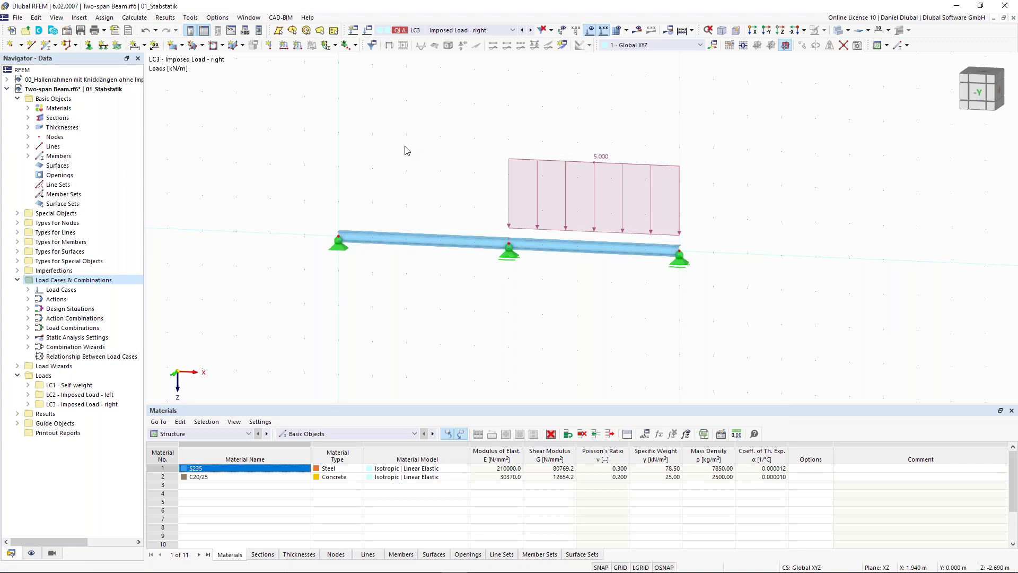
Review the loads on the beam in each load case and in load combinations CO1 and CO2
click(521, 32)
click(521, 30)
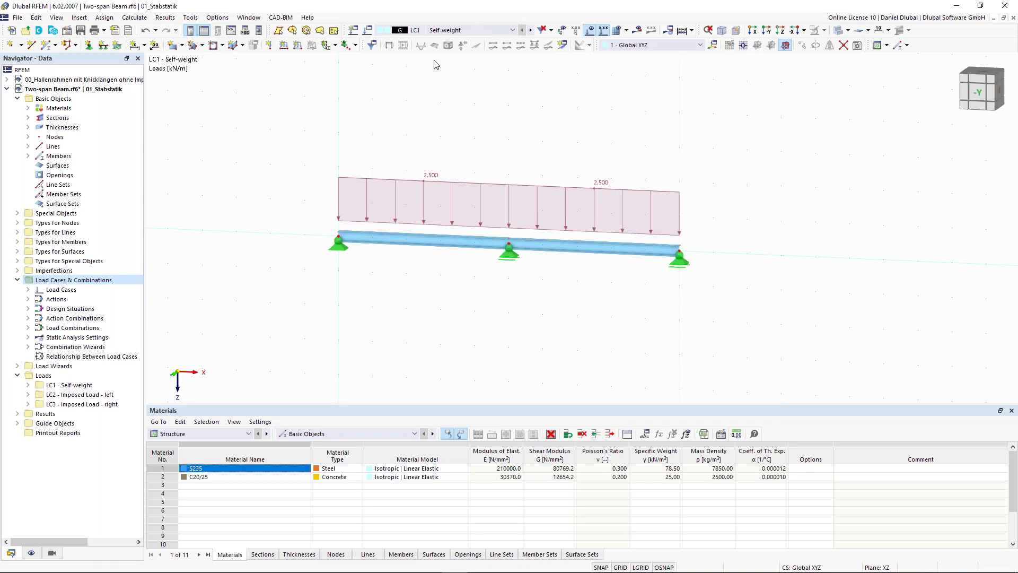
click(530, 31)
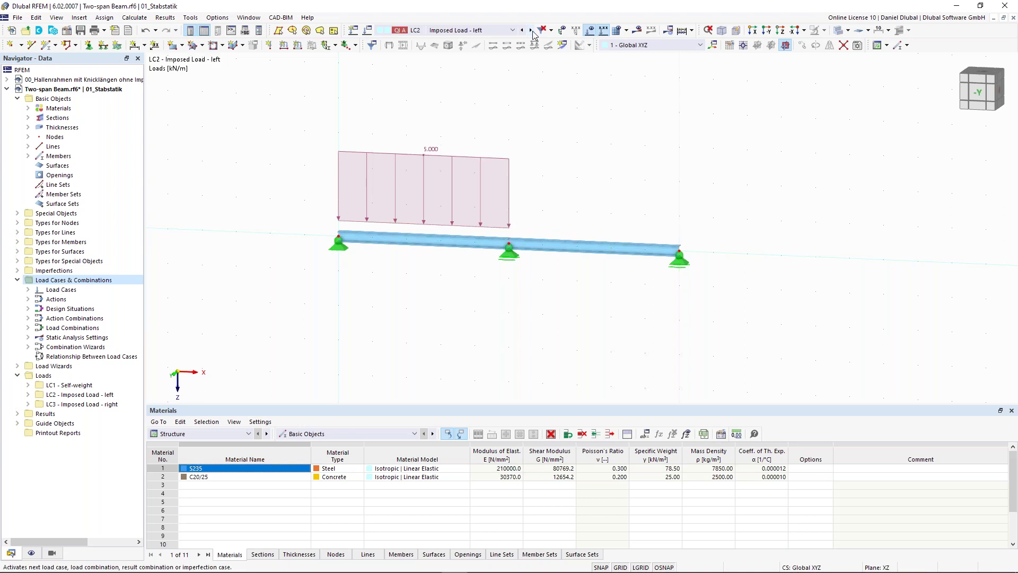
click(531, 31)
click(531, 31)
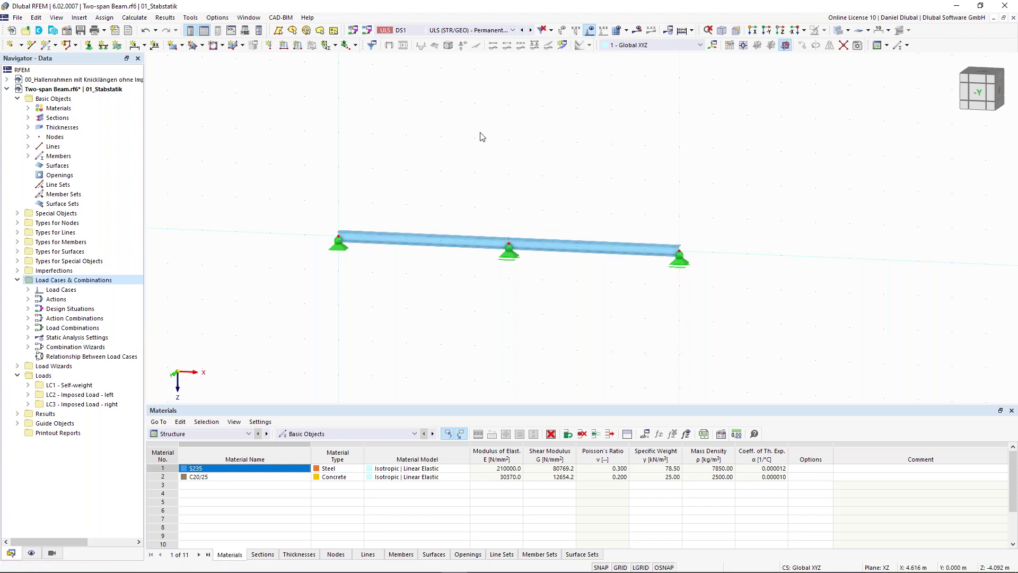
middle_drag(481, 137, 455, 177)
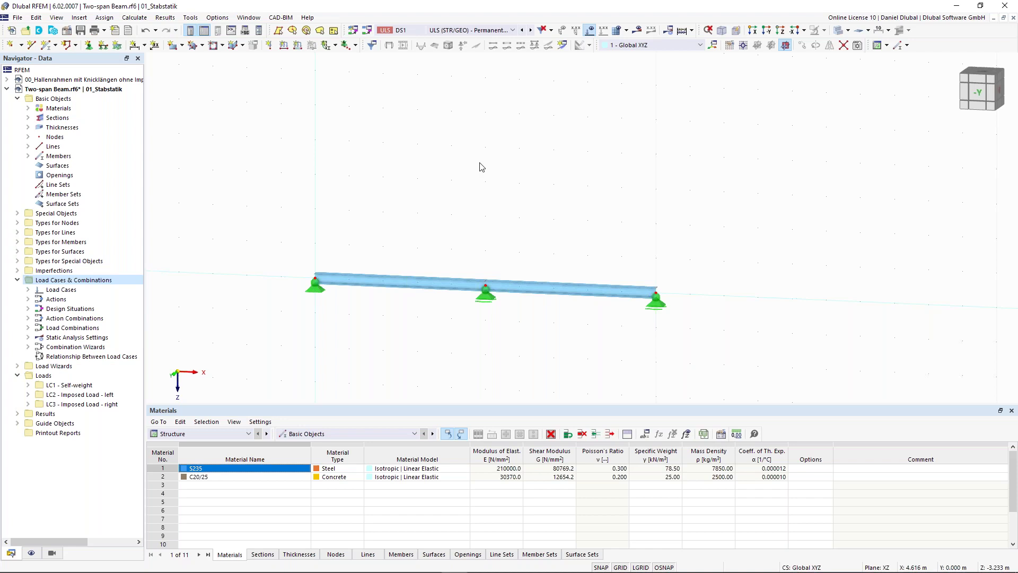
click(530, 30)
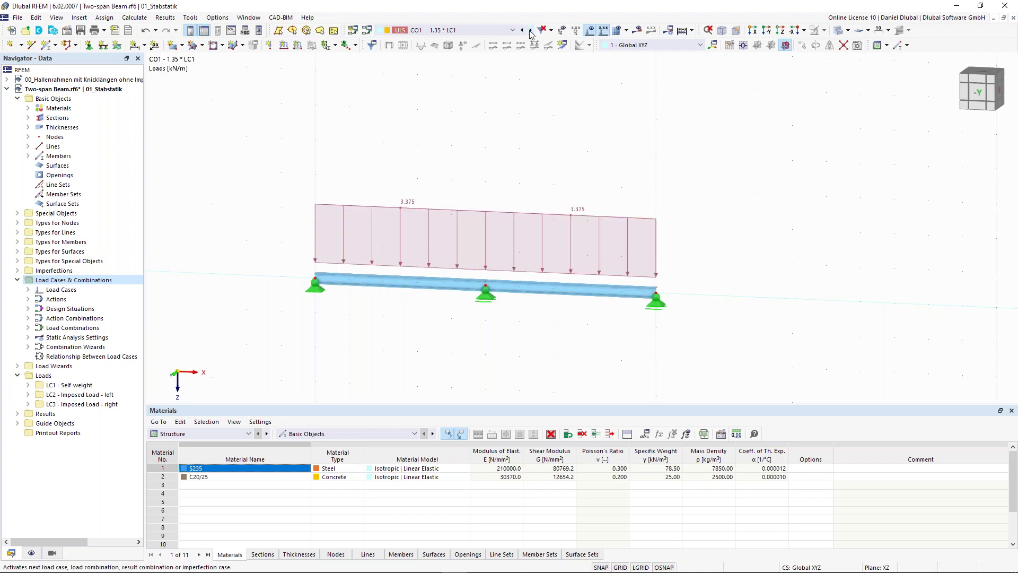
click(530, 31)
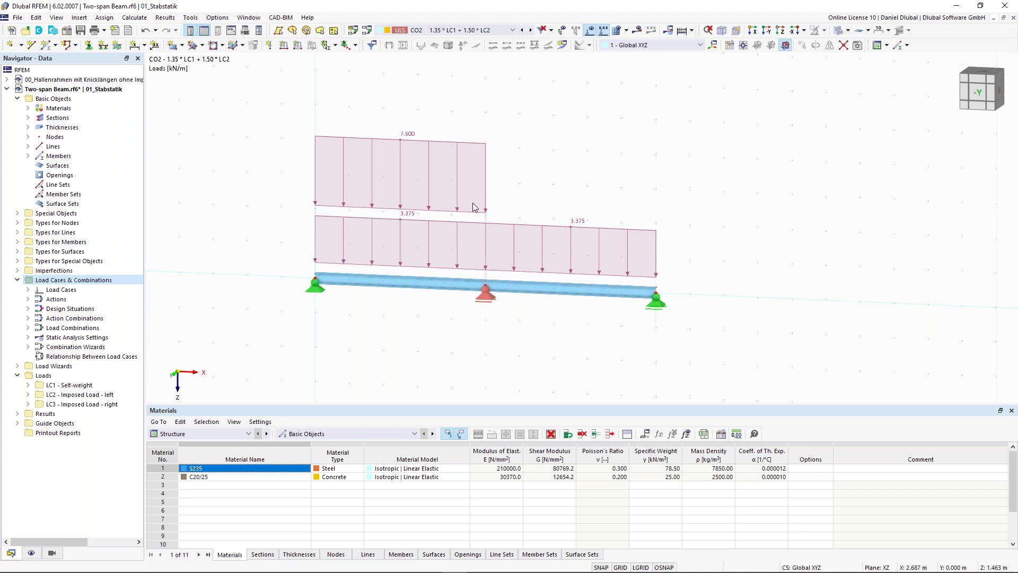
Calculate the model and display the static analysis results for the ULS design situation DS1
click(520, 30)
click(520, 31)
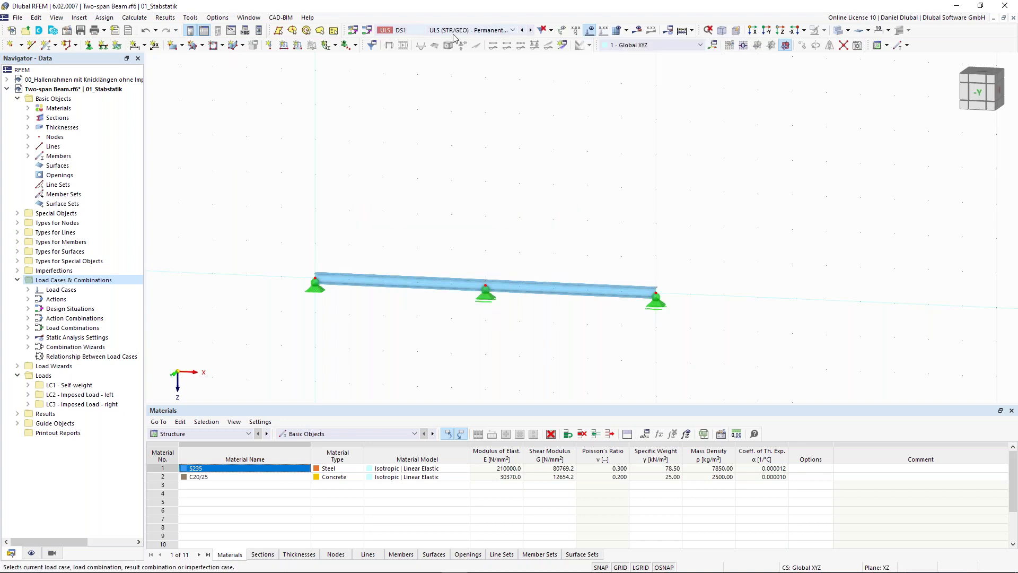
click(406, 33)
click(439, 148)
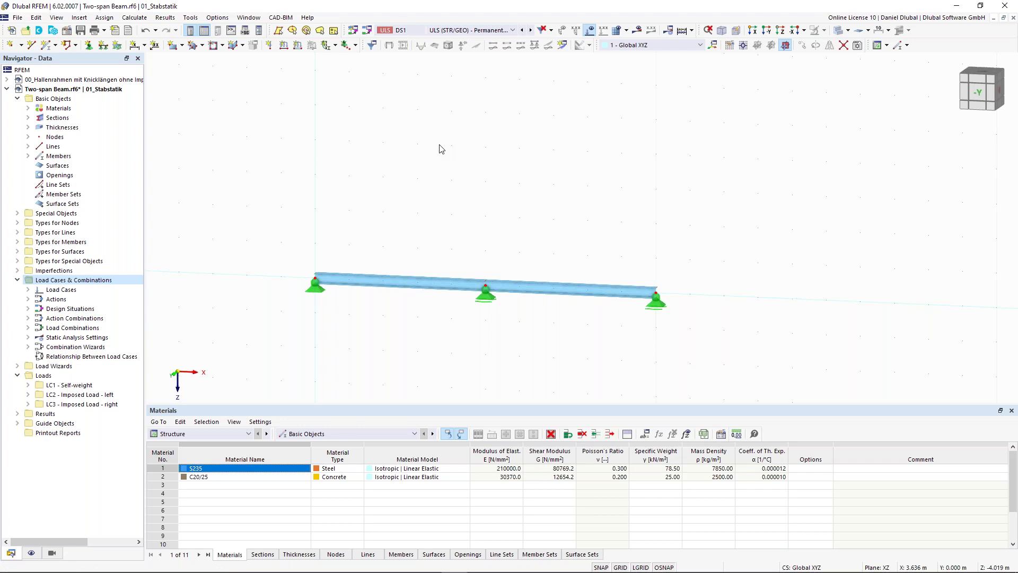
click(692, 30)
click(705, 45)
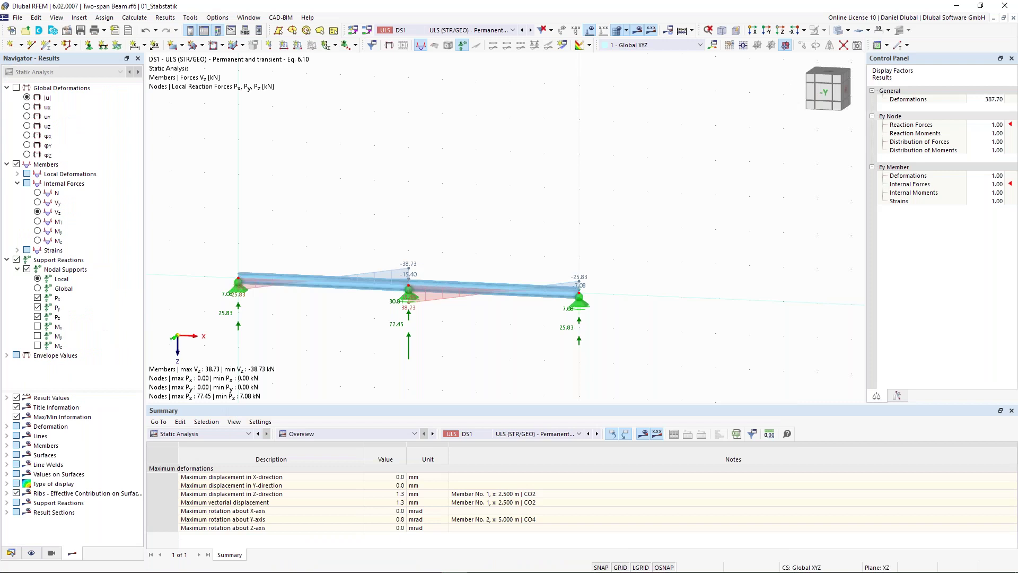
Display the static analysis results of load case LC1 Self-weight and examine the shear forces and support reactions
click(475, 31)
click(377, 192)
click(470, 31)
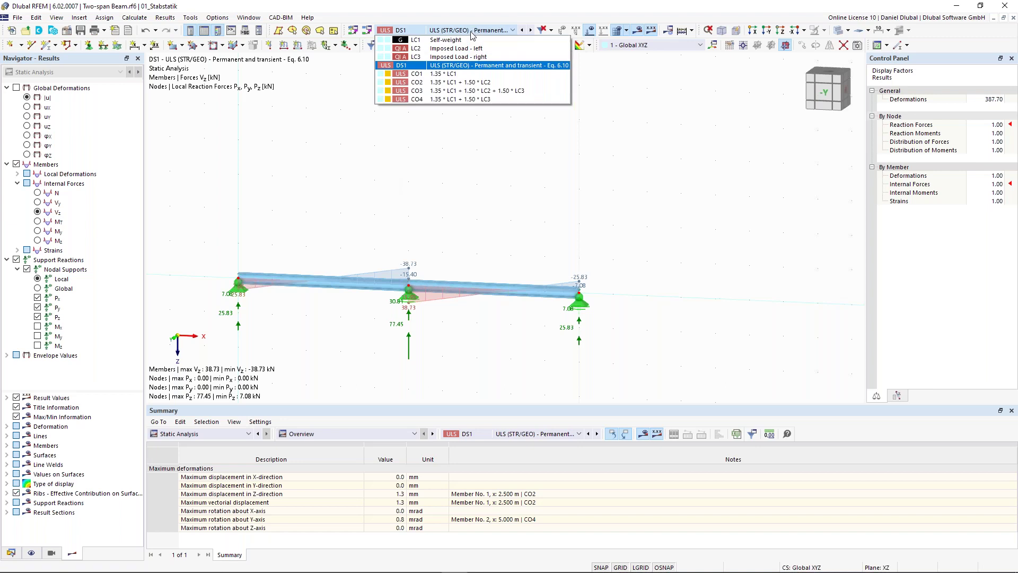
click(466, 40)
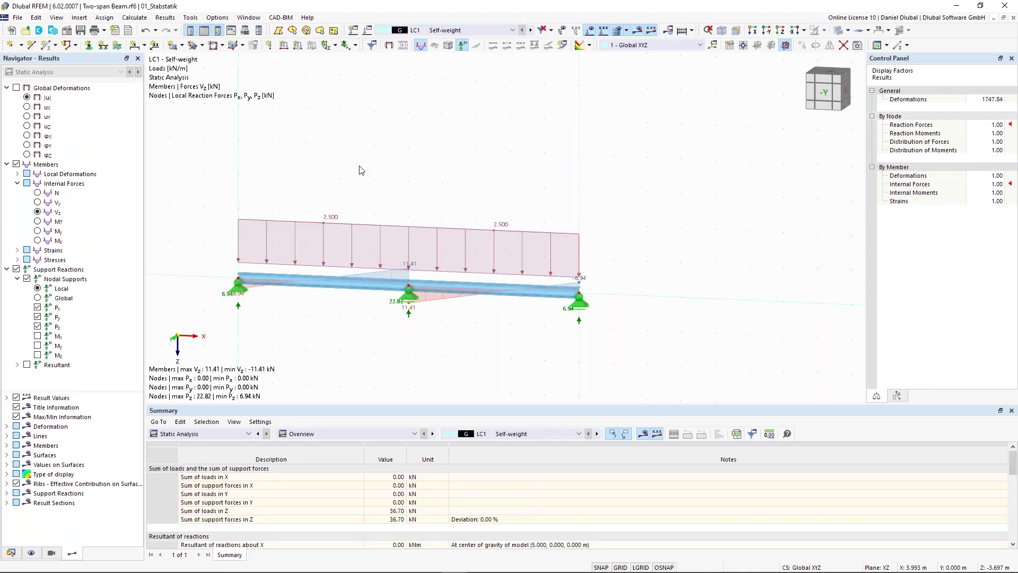
middle_drag(359, 170, 457, 169)
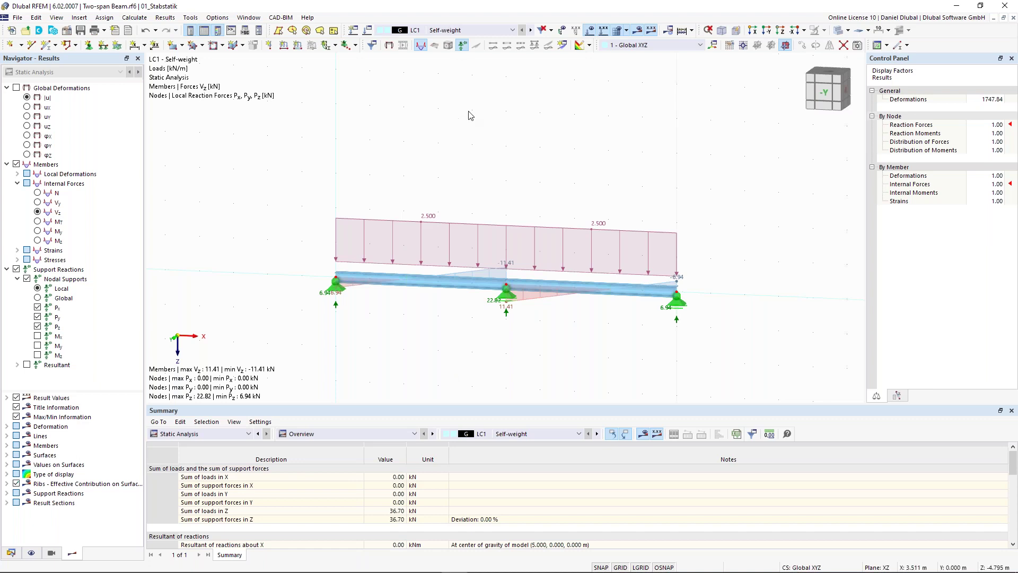
scroll(450, 325, up, 1)
ctrl+middle_drag(424, 320, 418, 321)
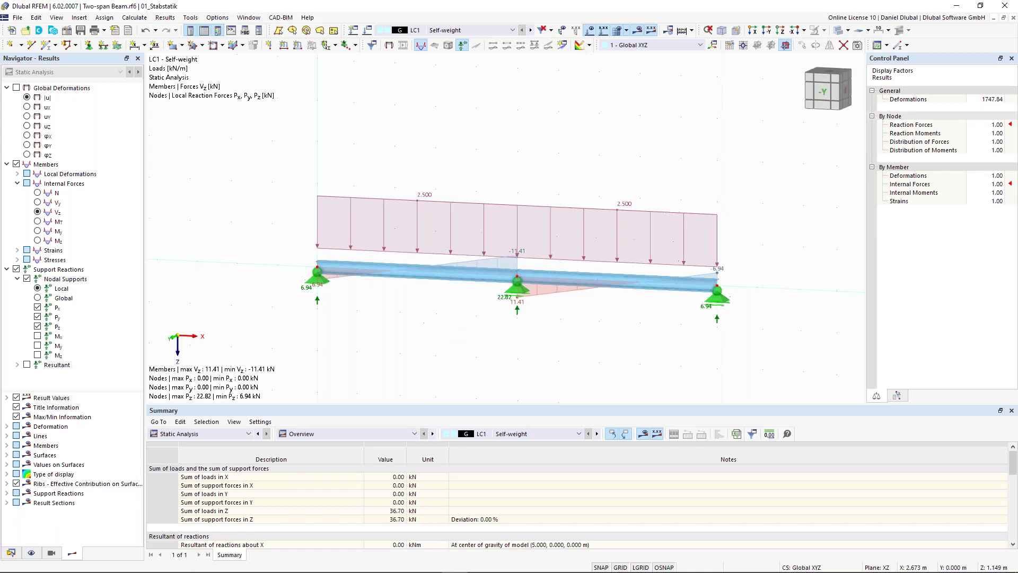
Show the global deformations |u| and set the members' result diagram style to With Diagram
click(16, 88)
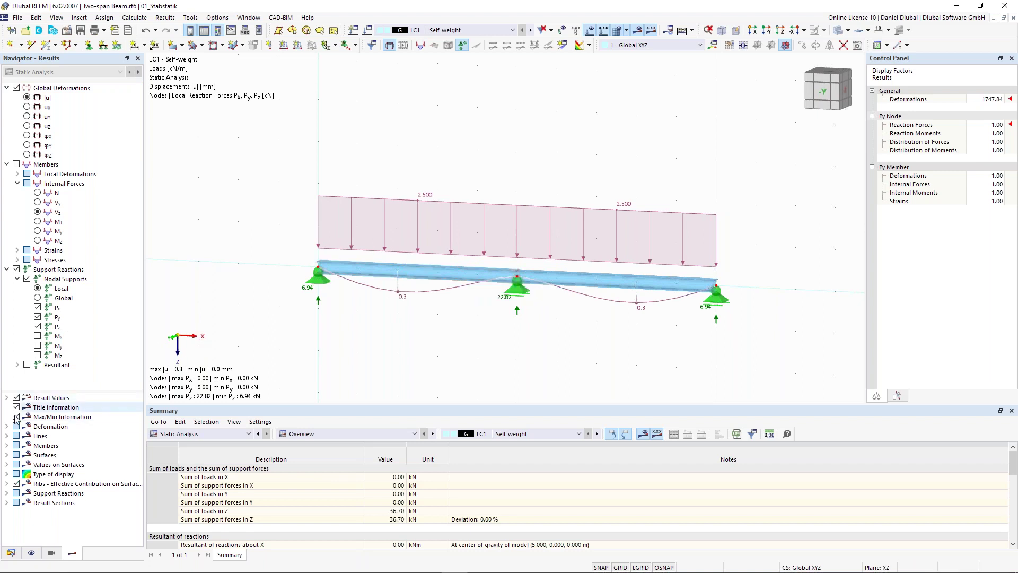
click(6, 446)
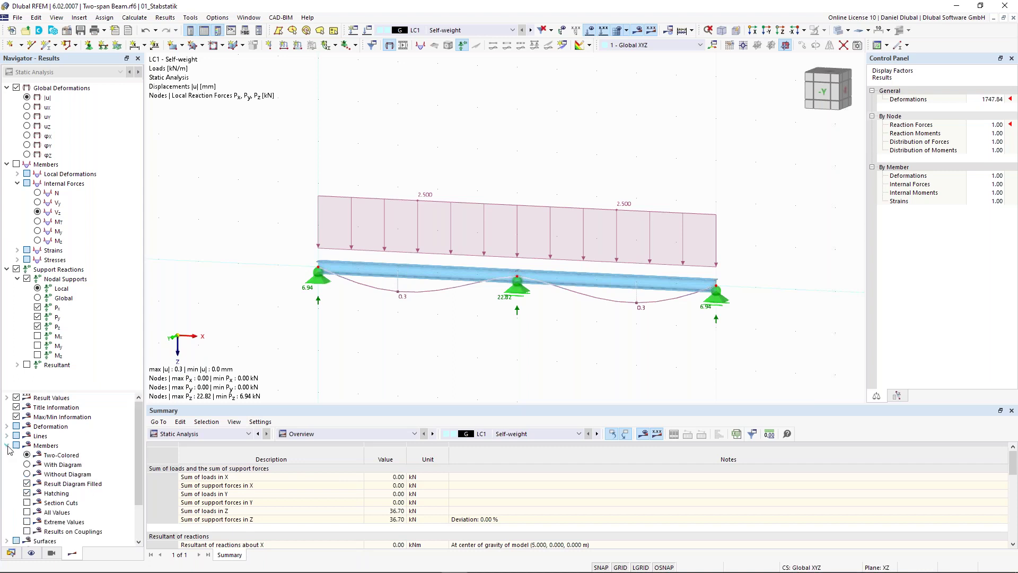
click(28, 474)
scroll(43, 457, down, 1)
scroll(45, 455, up, 1)
click(27, 464)
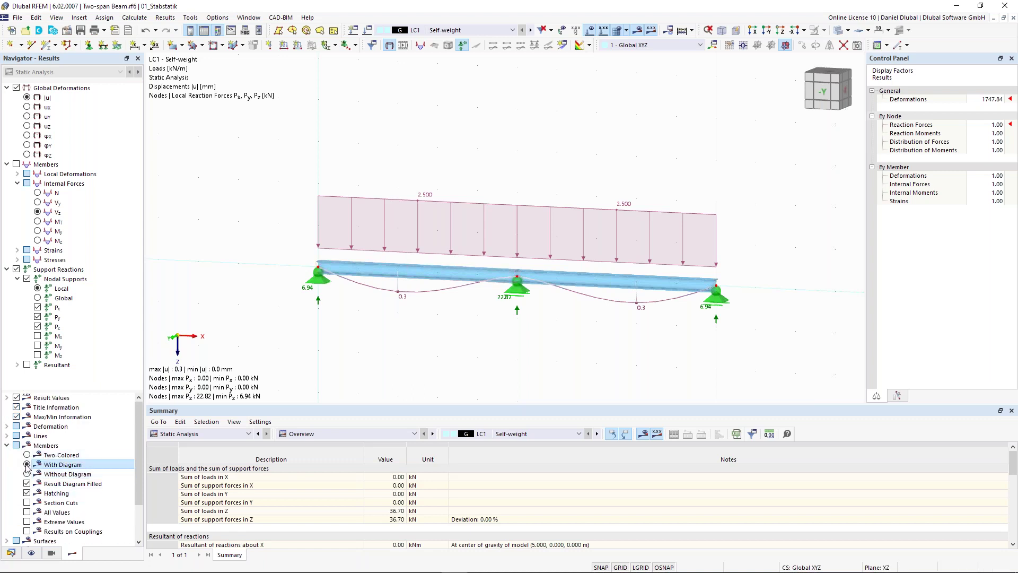
Render member deformations as Section Colored and set the members' result diagram style to Two-Colored
click(6, 426)
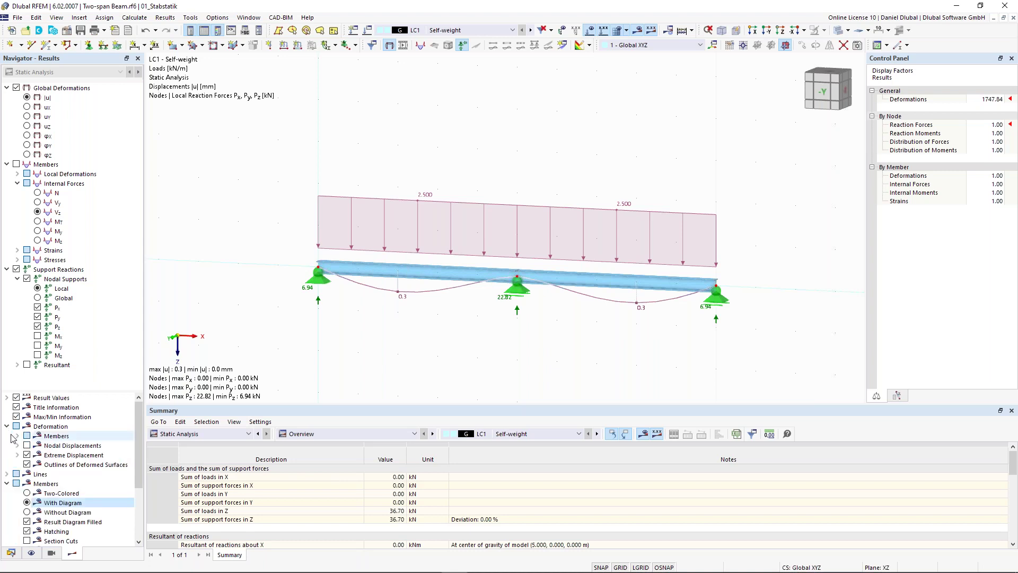
click(17, 435)
click(37, 464)
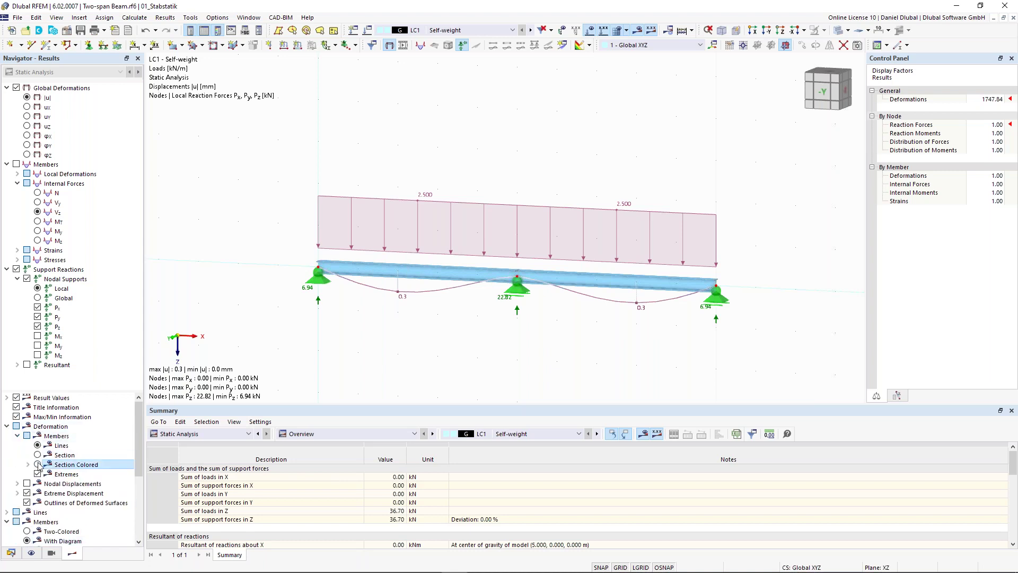
scroll(33, 492, down, 1)
click(27, 502)
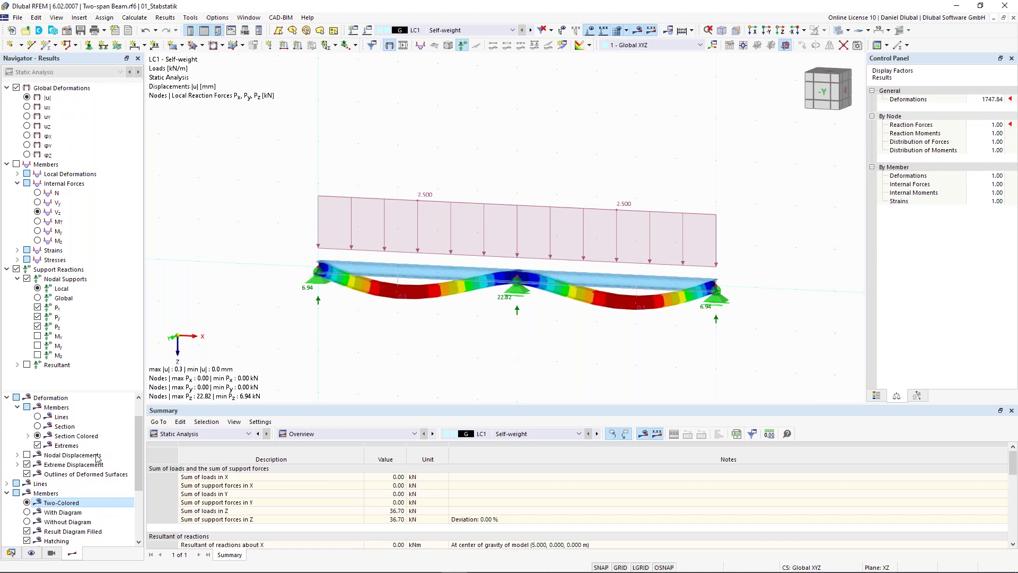
scroll(23, 431, up, 1)
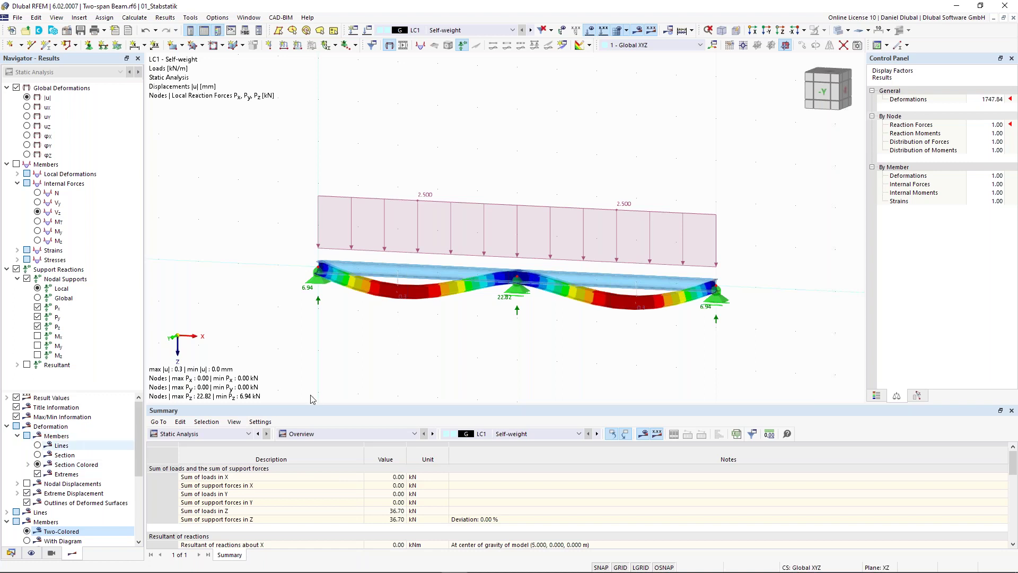
Show the colour scale for the global deformations and examine the deformed two-span beam
click(876, 395)
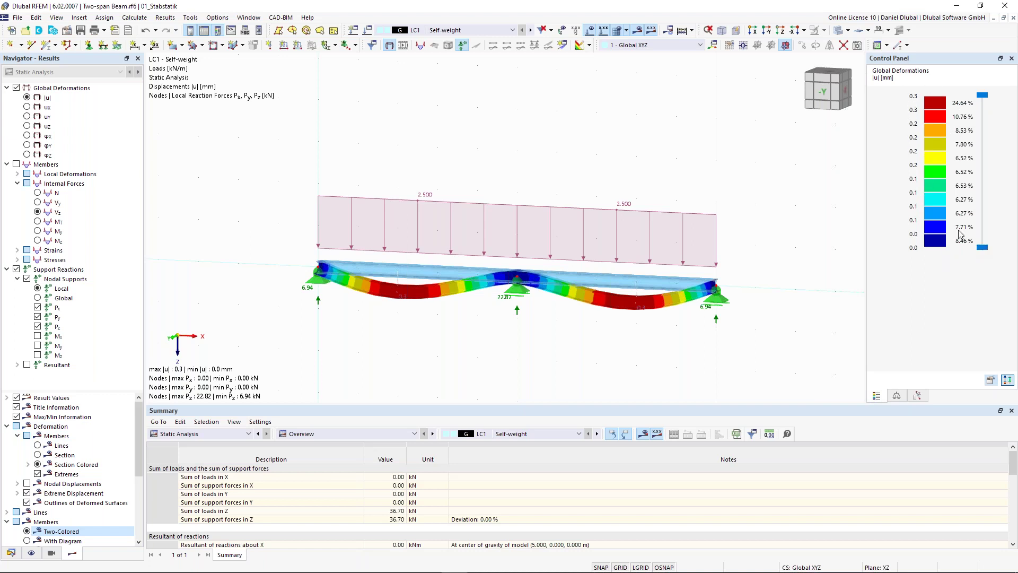
scroll(645, 144, down, 1)
middle_drag(645, 143, 603, 150)
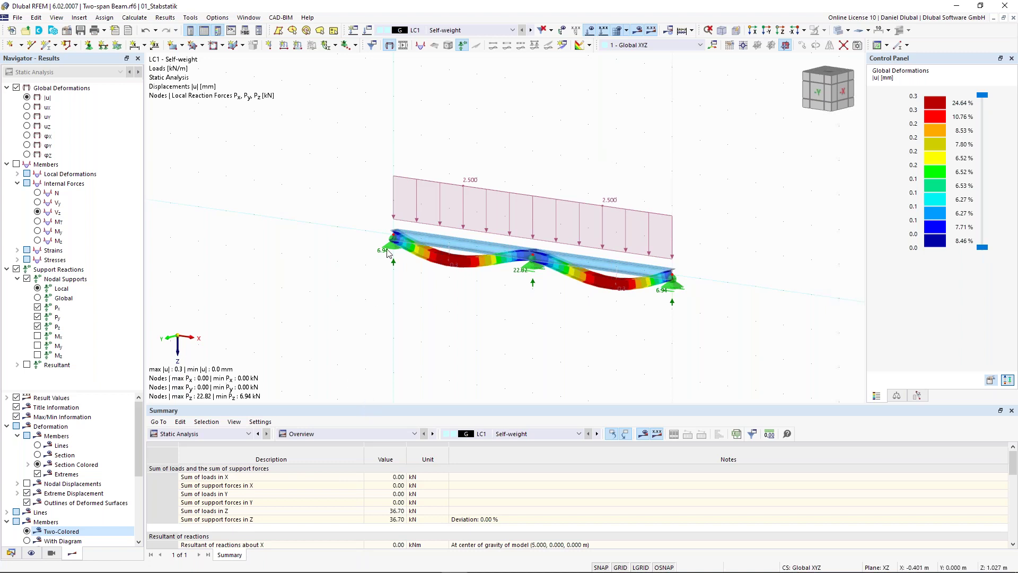
scroll(387, 252, up, 1)
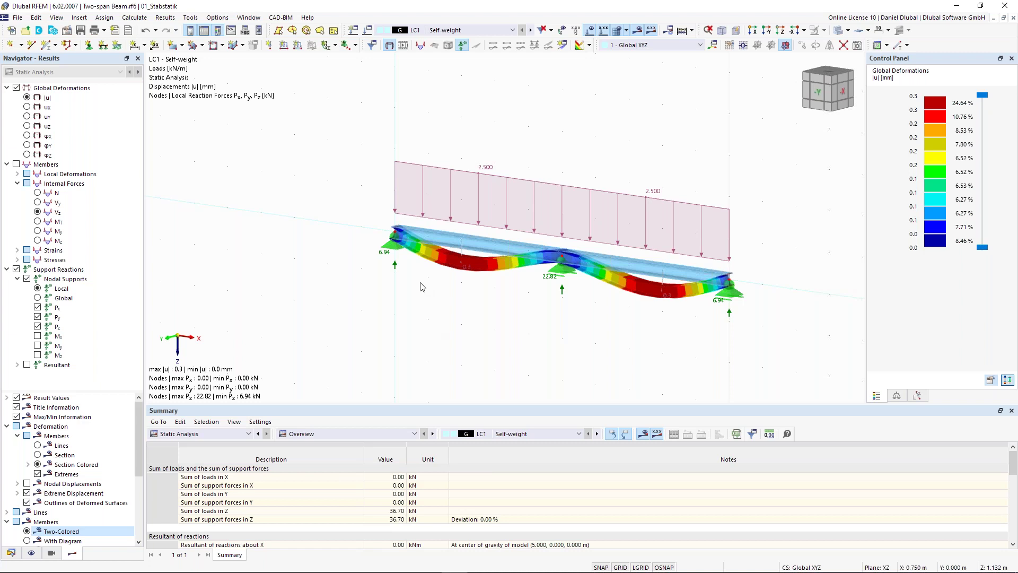
Switch to design situation DS1, reveal the envelope value options, and show the member shear forces Vz
click(476, 32)
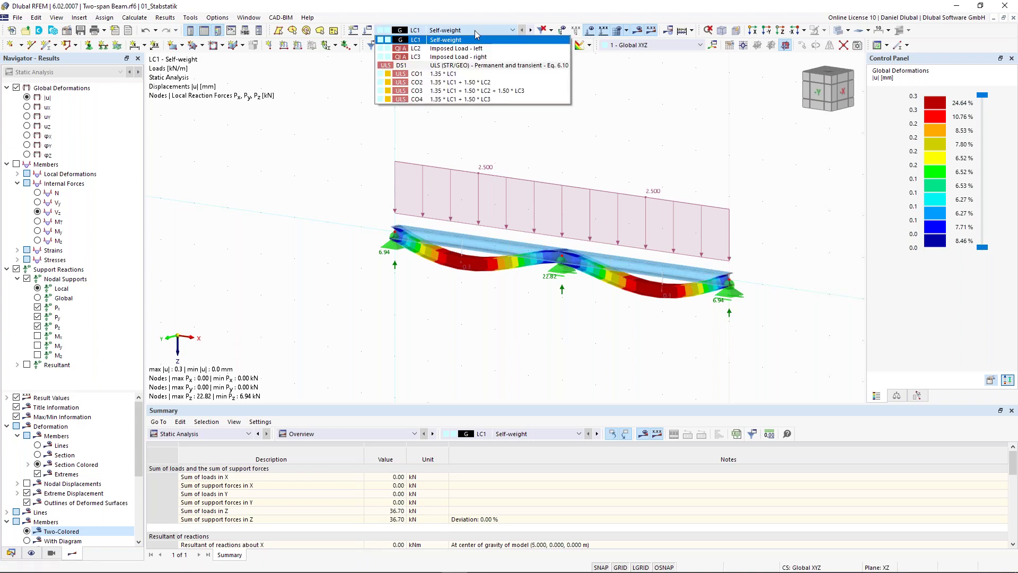
click(476, 68)
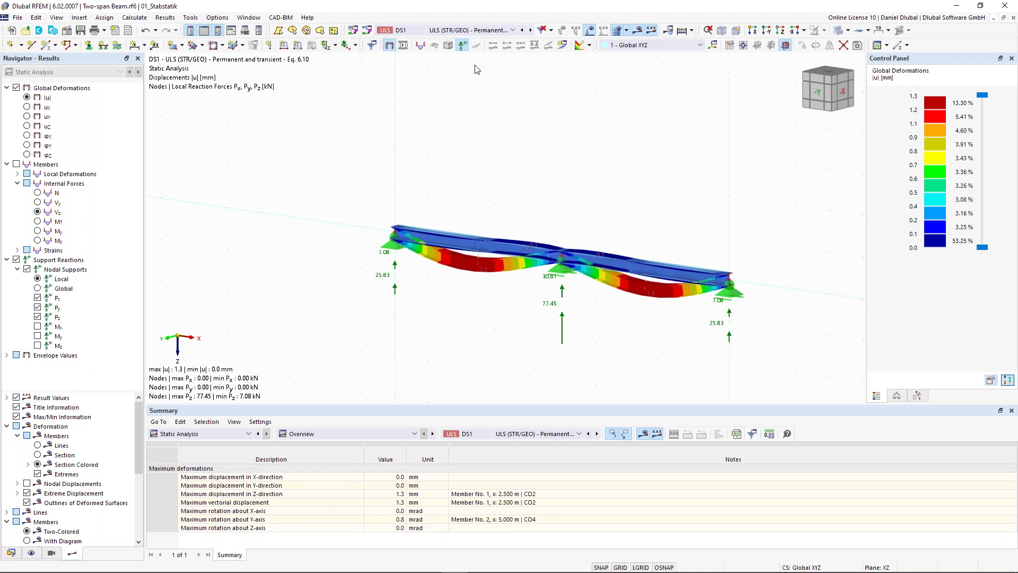
click(7, 355)
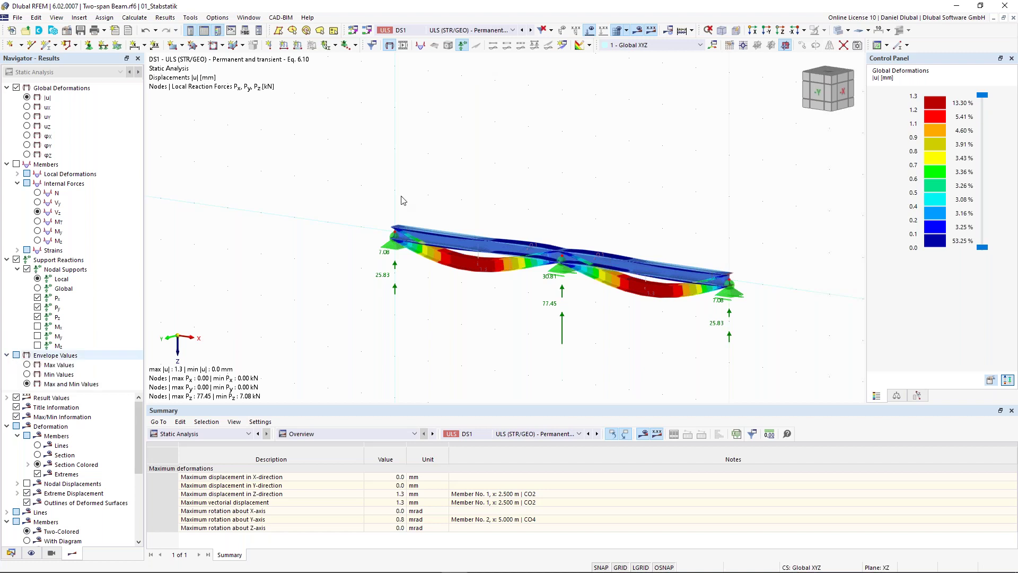
click(16, 164)
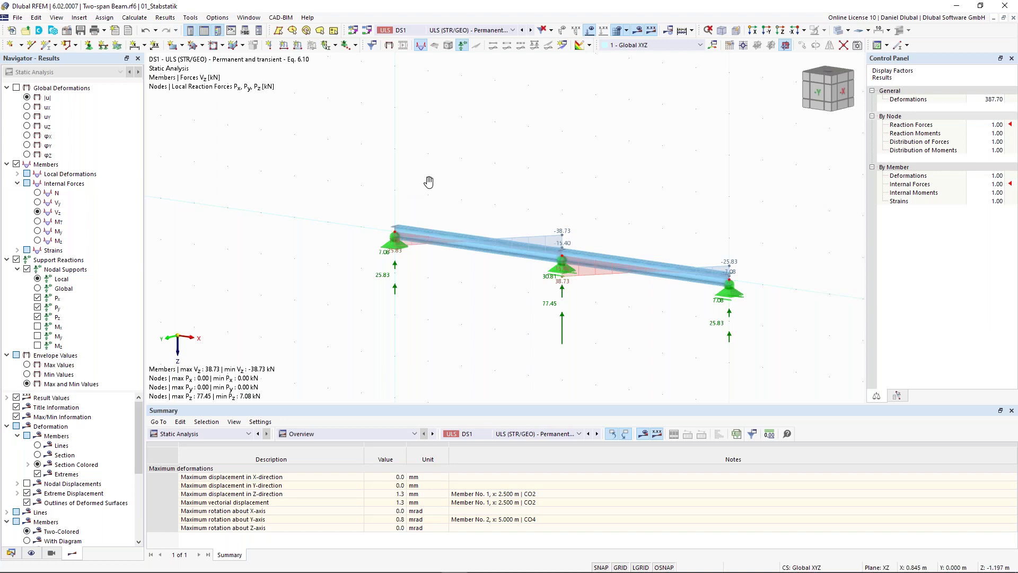
ctrl+middle_drag(429, 182, 395, 169)
scroll(475, 182, up, 1)
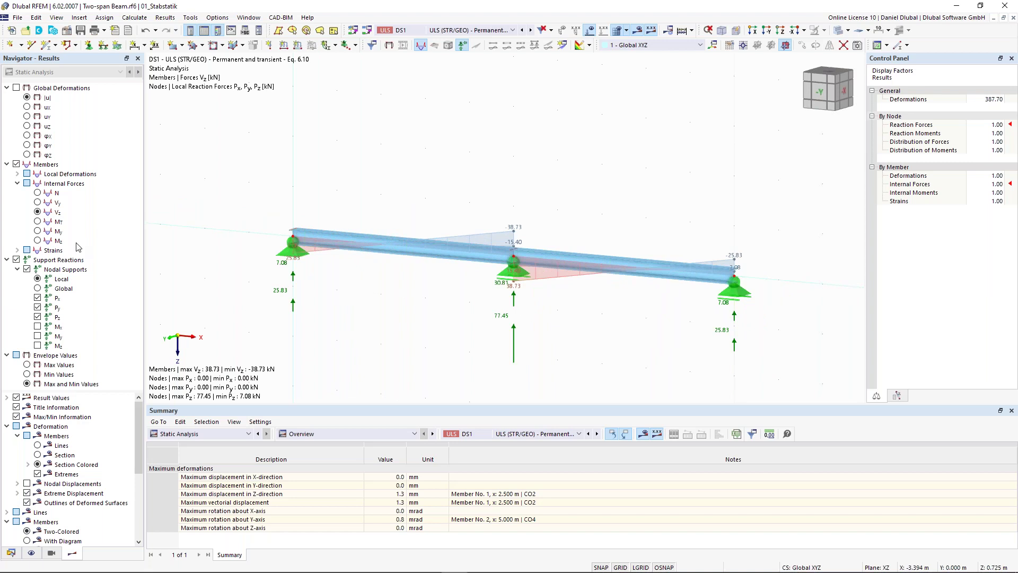
Show the member bending moments My for DS1 as Max Values and as Min Values of the envelope
click(37, 230)
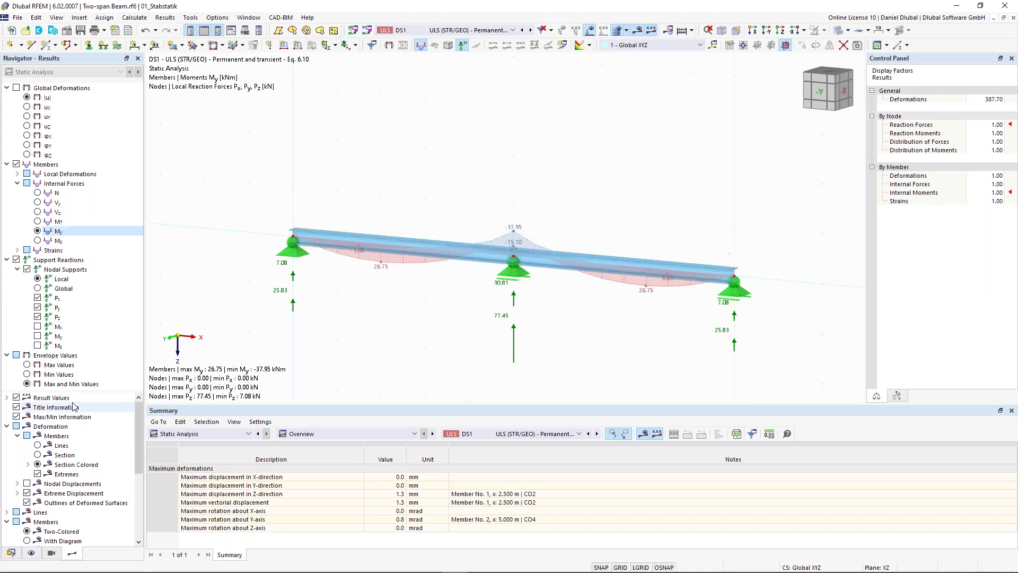
click(27, 365)
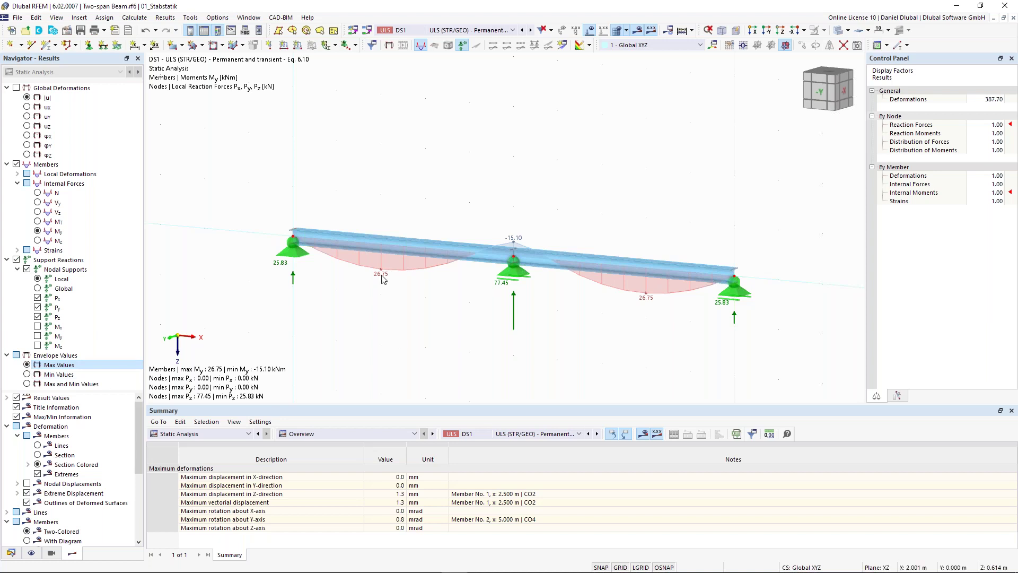
click(27, 374)
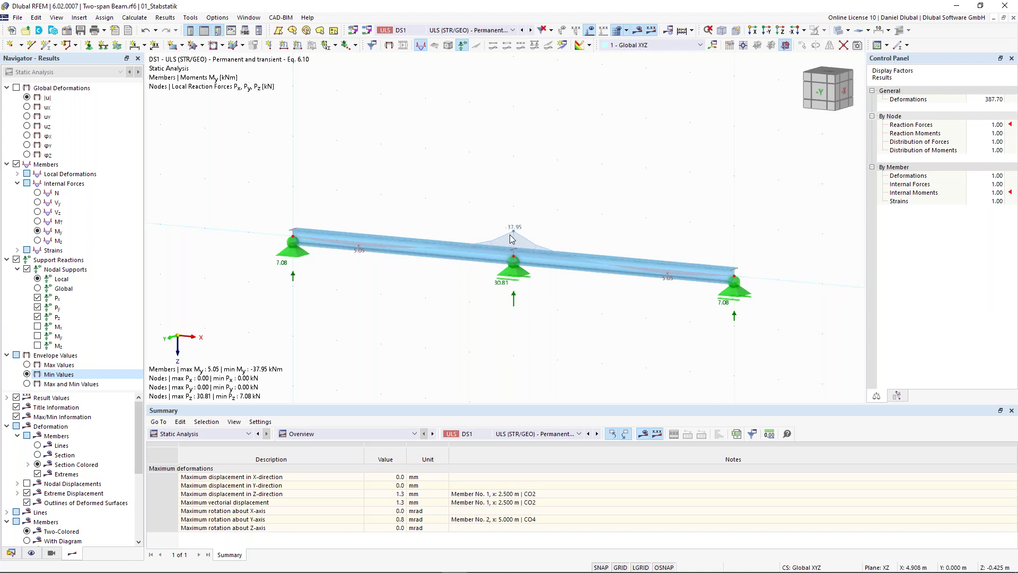
Show the static analysis Results by Member table for DS1 and enlarge the table area
click(380, 435)
click(368, 459)
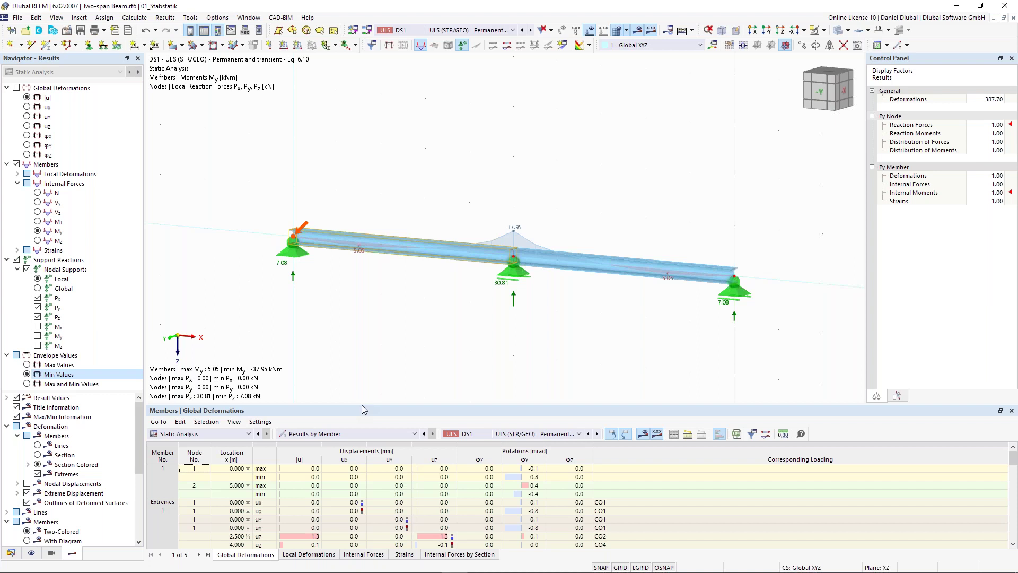
click(215, 434)
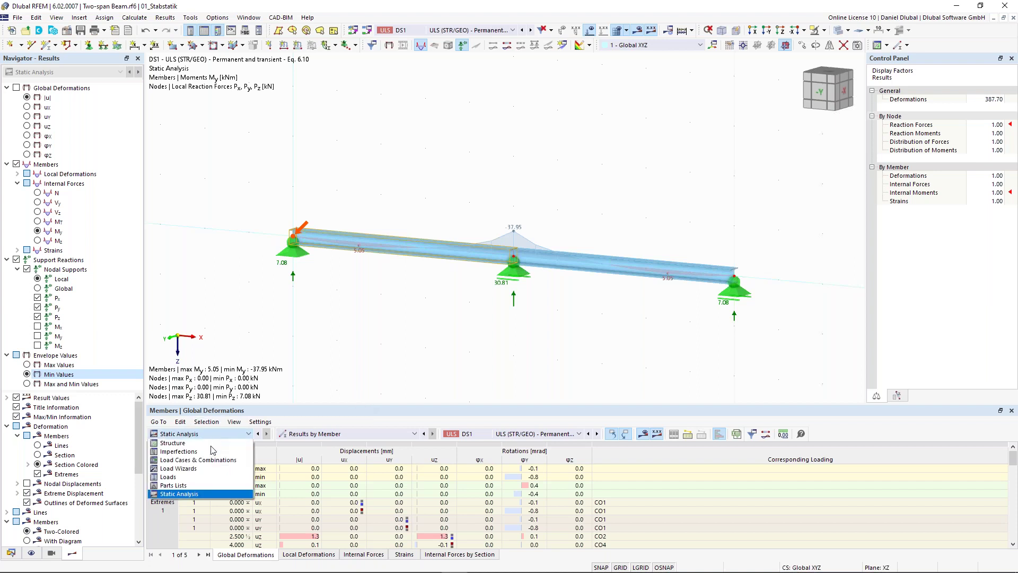
click(191, 493)
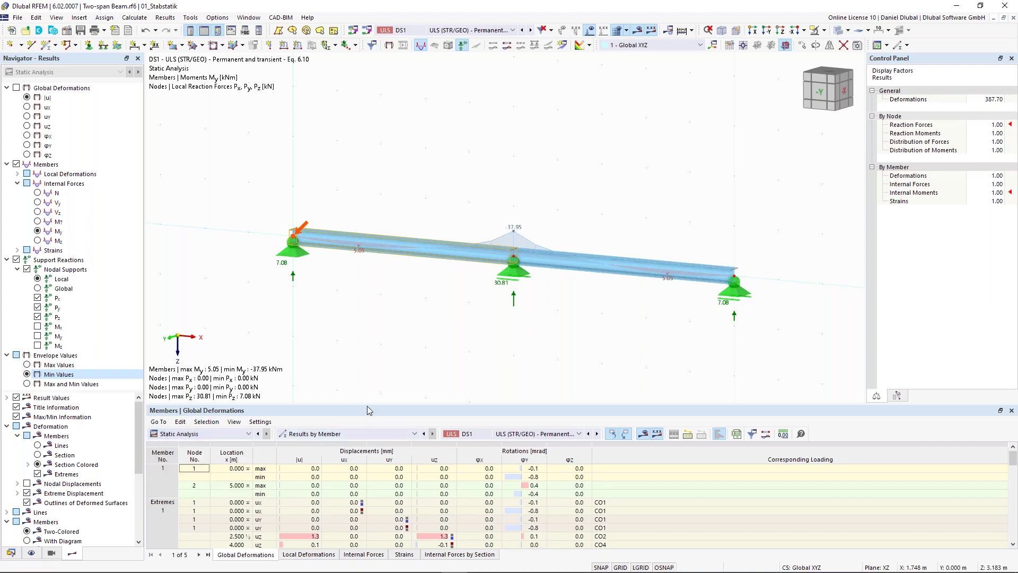
drag(368, 405, 373, 361)
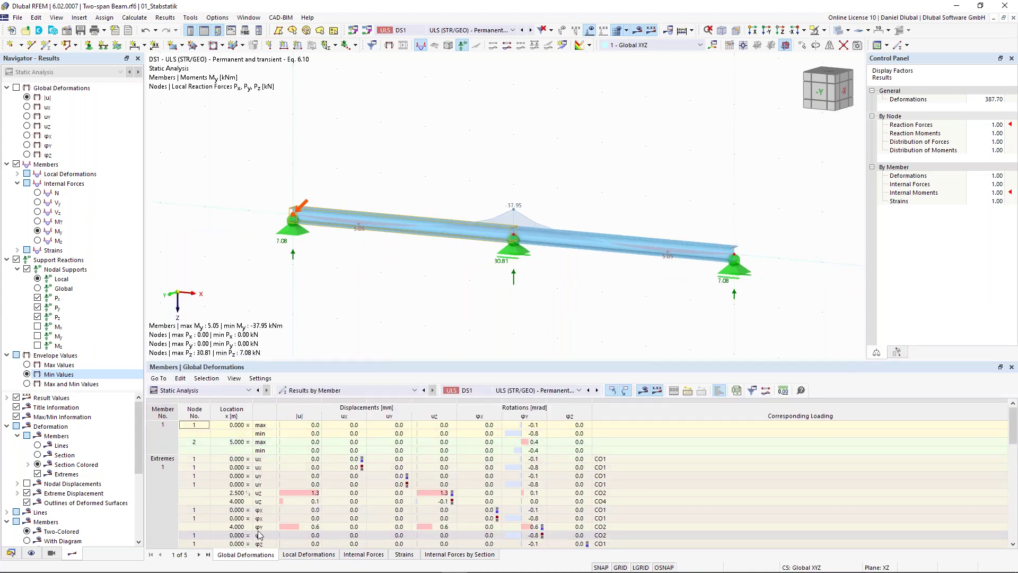
Show the members' internal forces table and find the extreme values of member 1
click(365, 554)
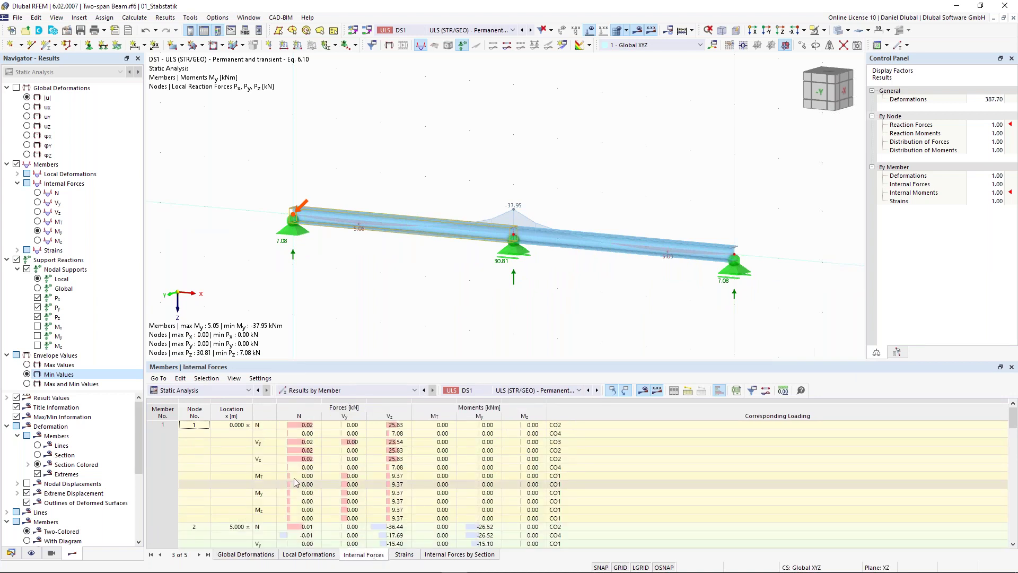
scroll(290, 478, down, 2)
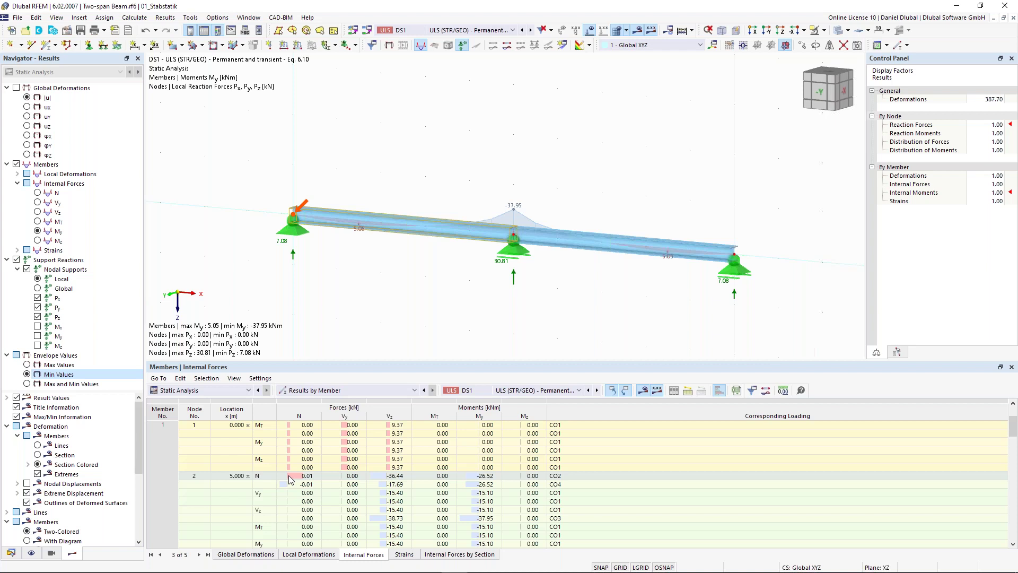
scroll(290, 480, down, 5)
click(163, 450)
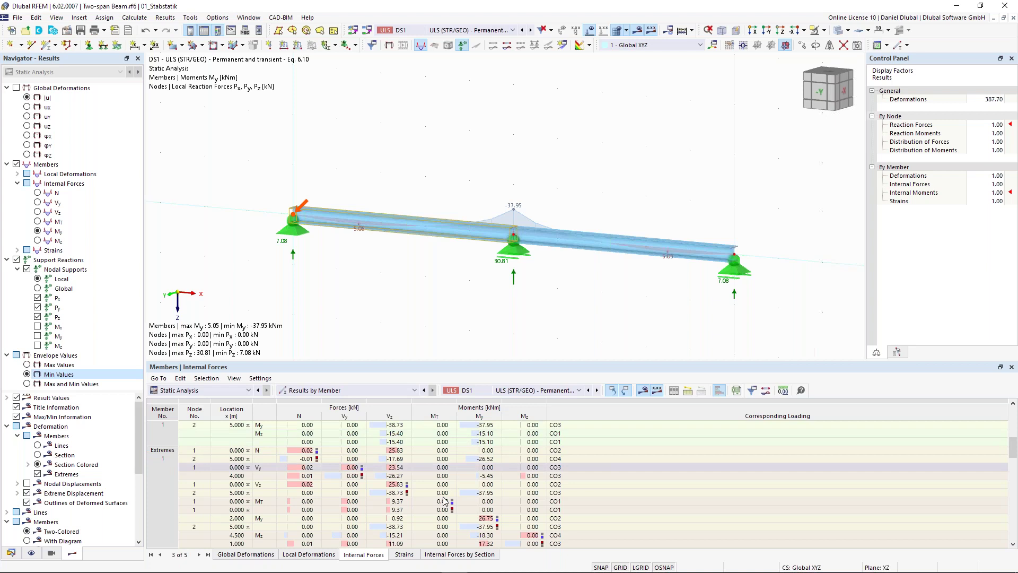
scroll(445, 501, down, 1)
Examine the maximum and minimum moments My of member 1 and their corresponding load combinations
click(485, 493)
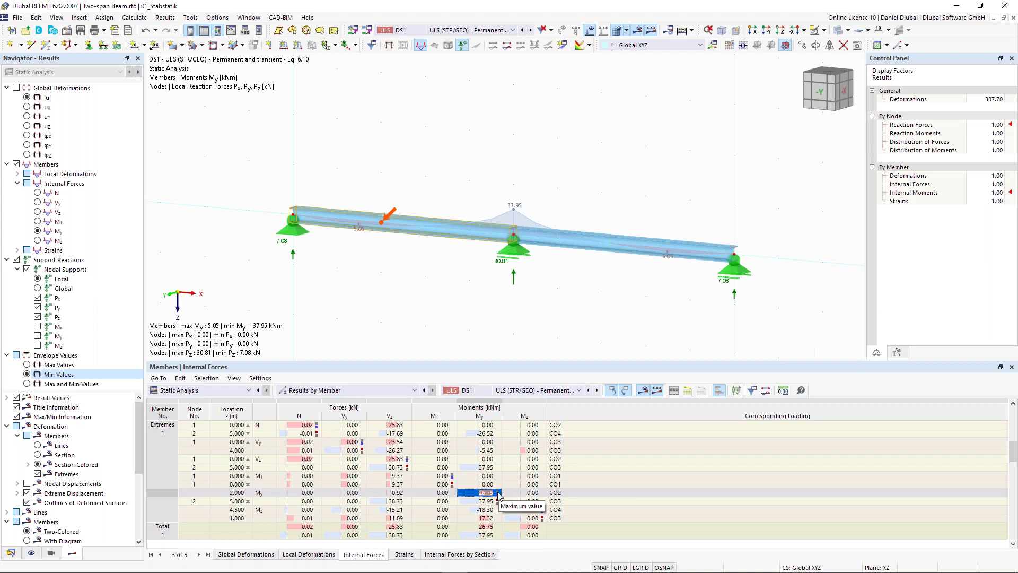
click(565, 495)
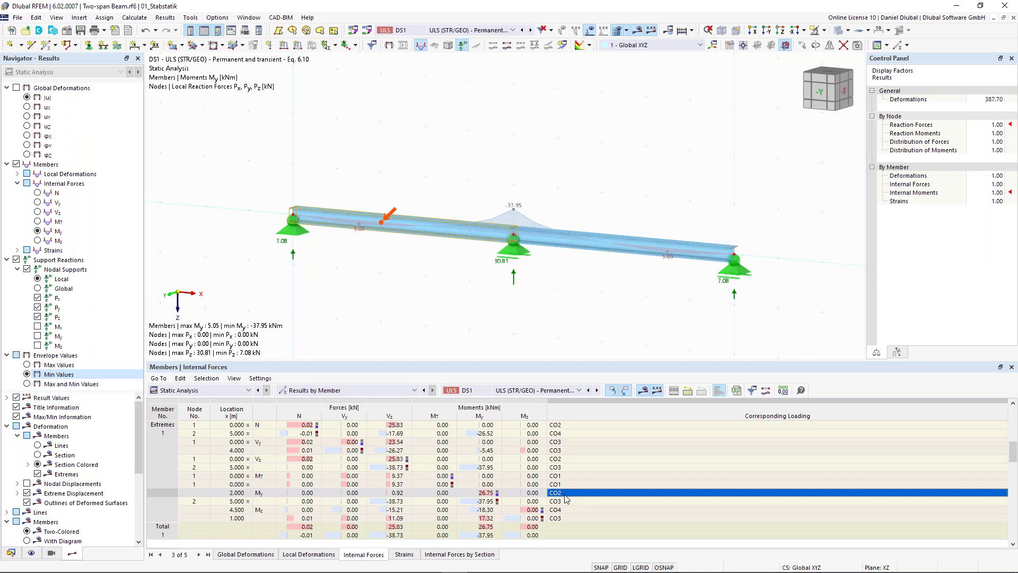
click(495, 501)
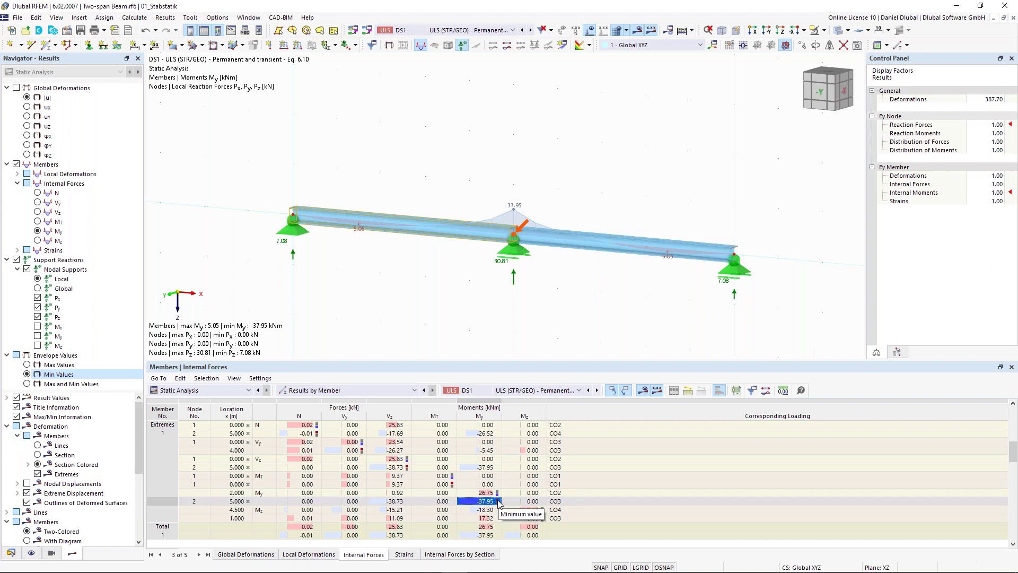
click(564, 502)
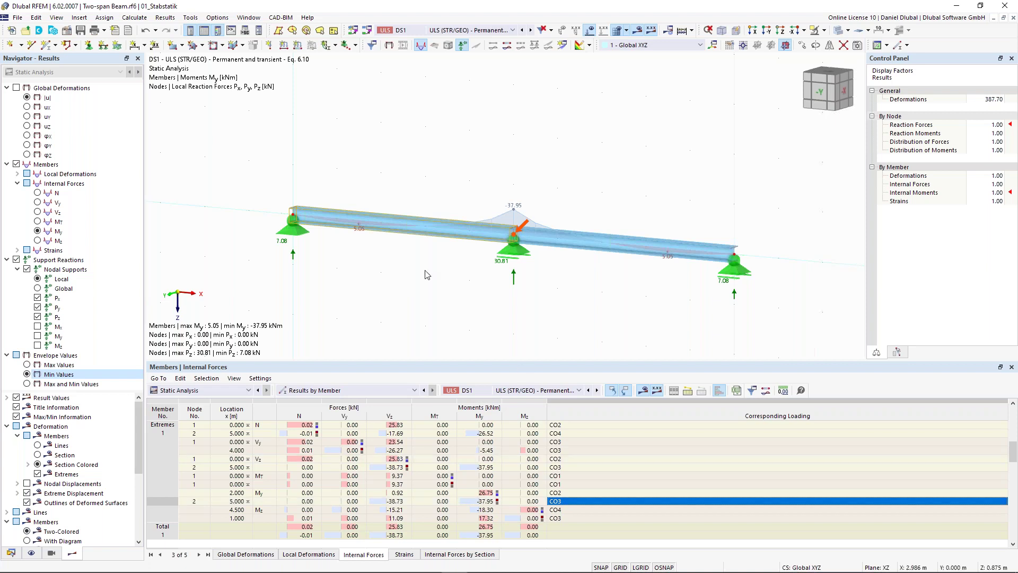
Display the bending moment results of load combination CO2 (1.35 * LC1 + 1.50 * LC2)
click(513, 30)
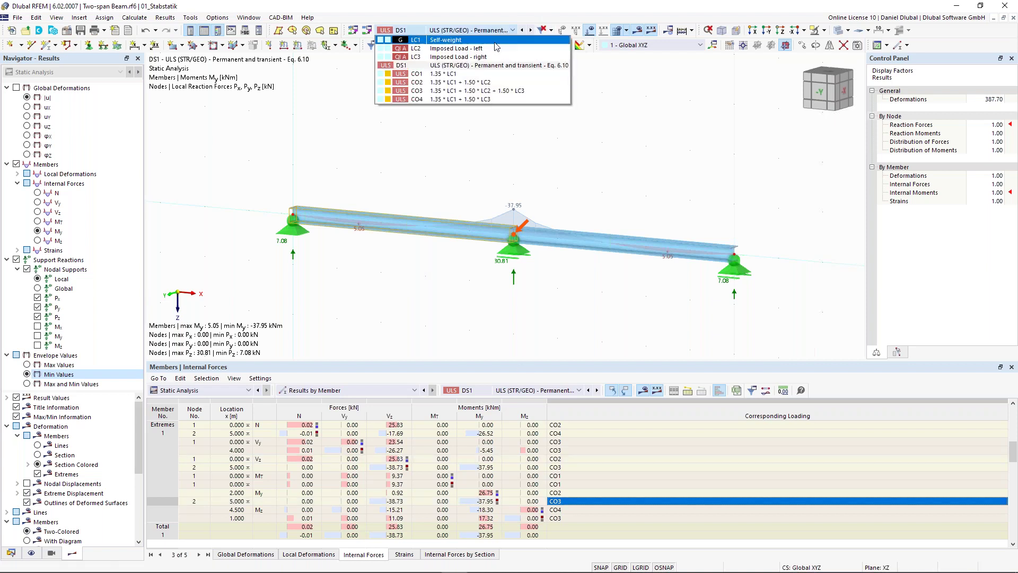
click(494, 83)
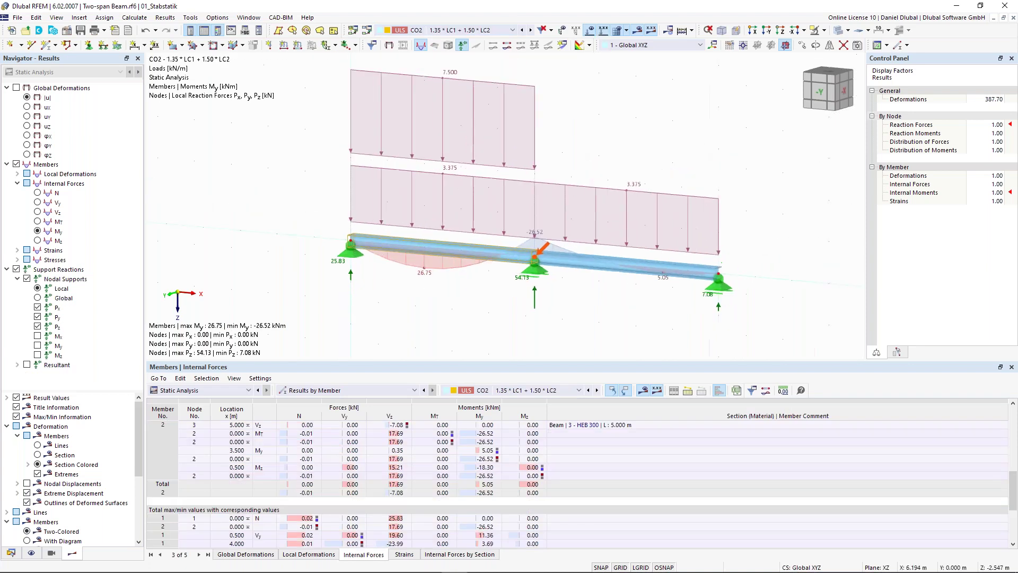
Display the bending moment results of load combination CO3 (1.35 * LC1 + 1.50 * LC2 + 1.50 * LC3)
click(530, 31)
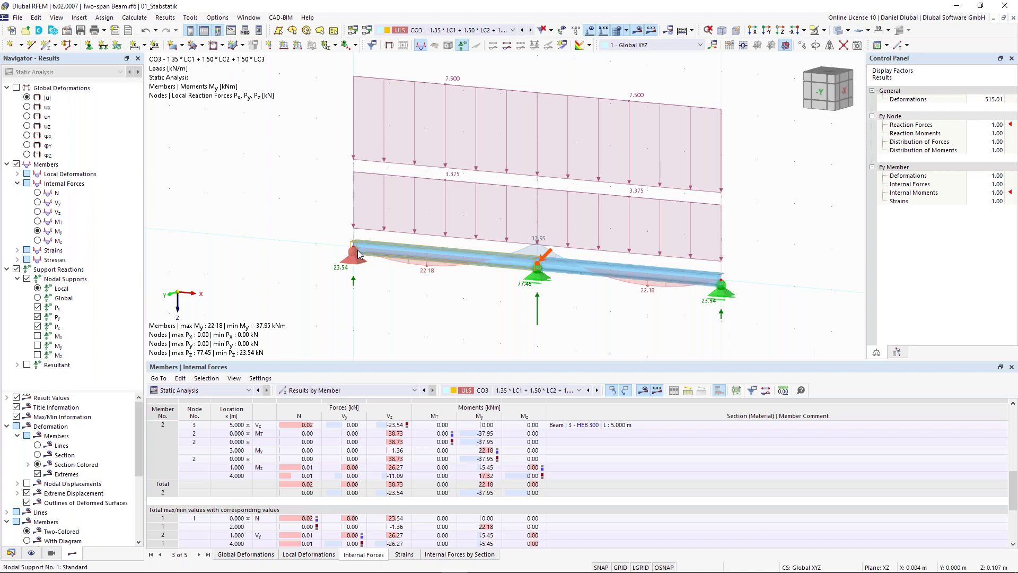
mouse_move(358, 253)
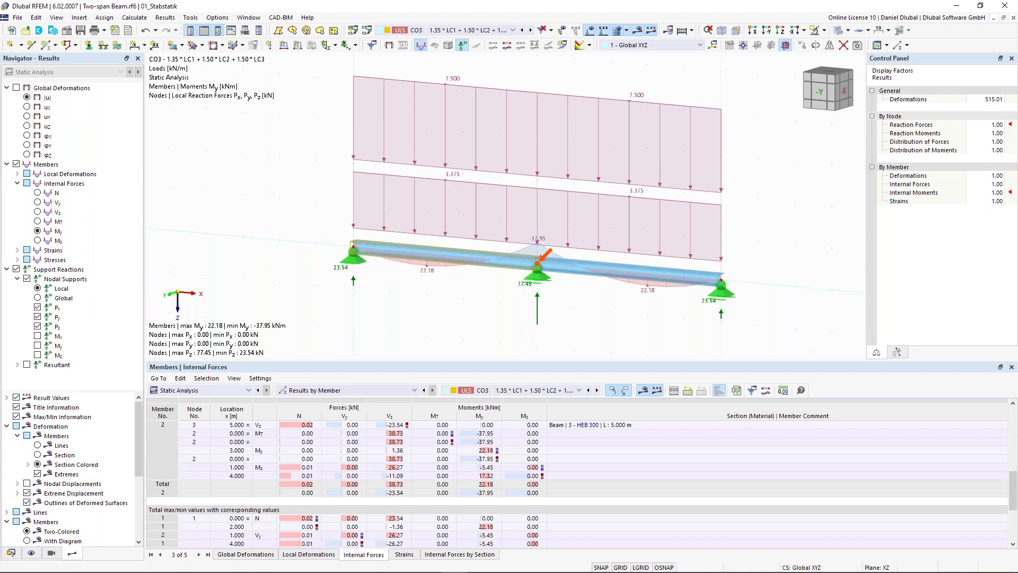
scroll(368, 175, down, 1)
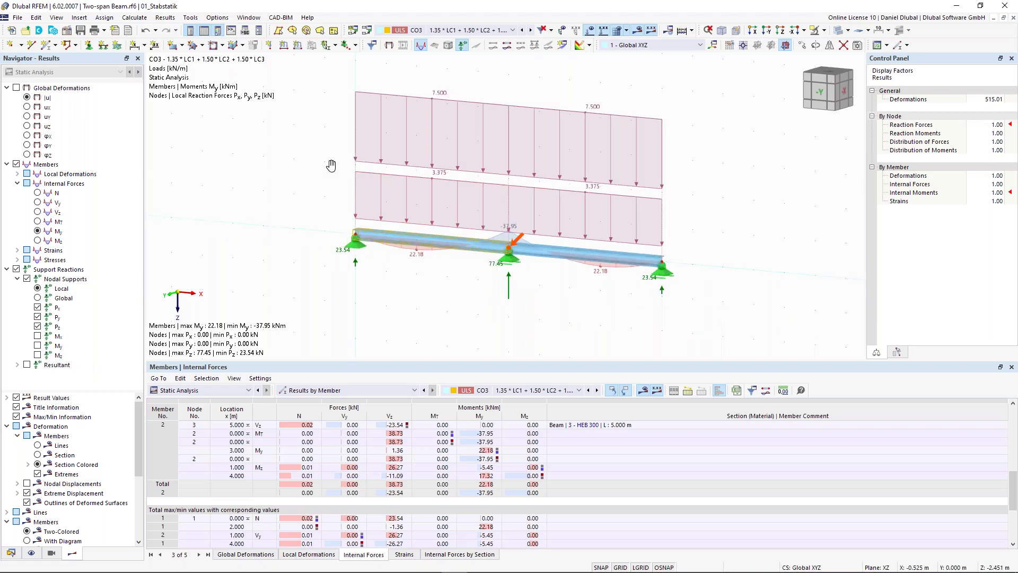
middle_drag(331, 165, 323, 185)
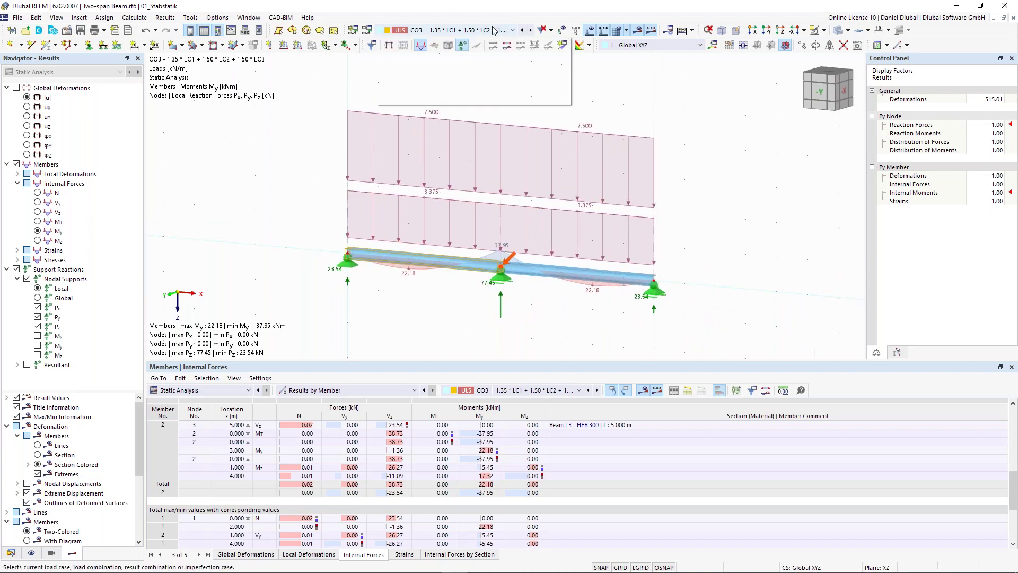
Display the bending moment My results of load case LC1 Self-weight and slightly enlarge the table area
click(450, 37)
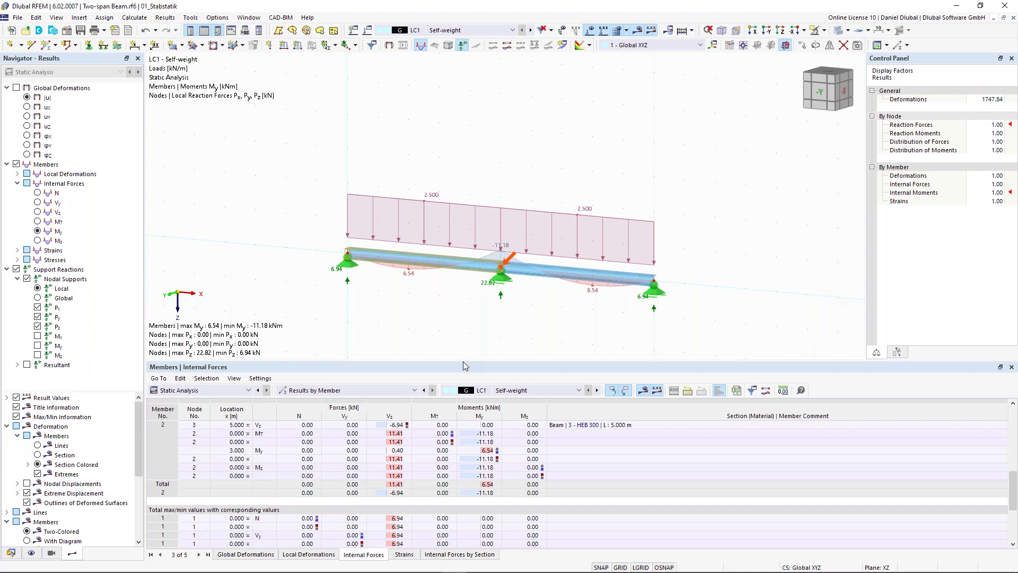
drag(465, 365, 464, 357)
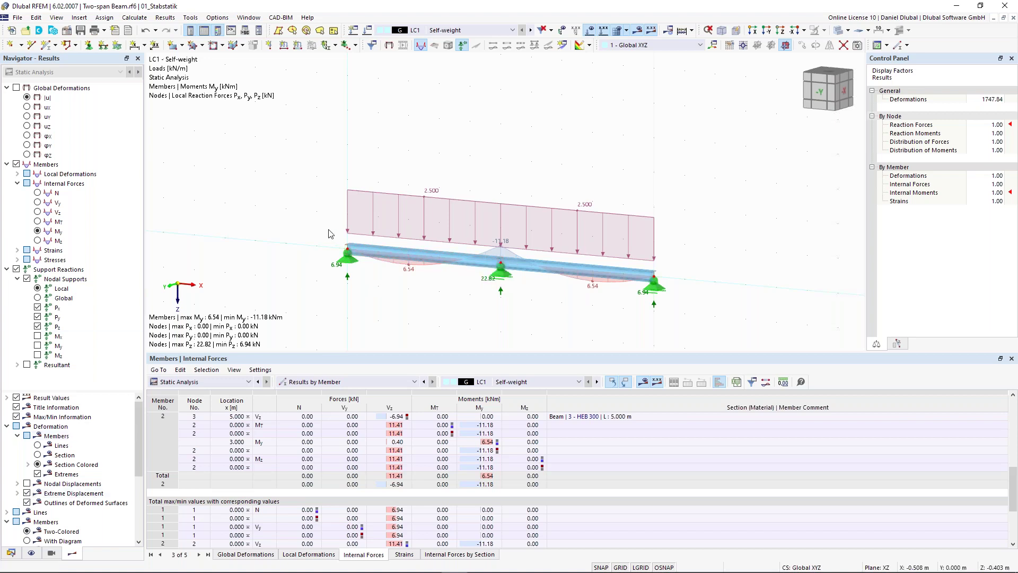
scroll(495, 247, up, 1)
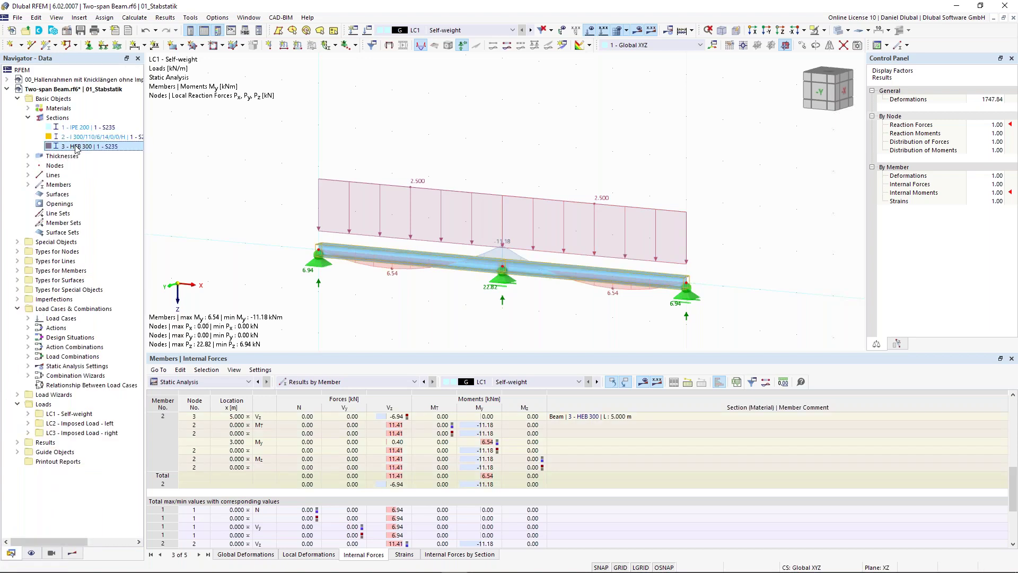
Deactivate the shear stiffness of the HEB 300 section and apply the section change
double_click(76, 147)
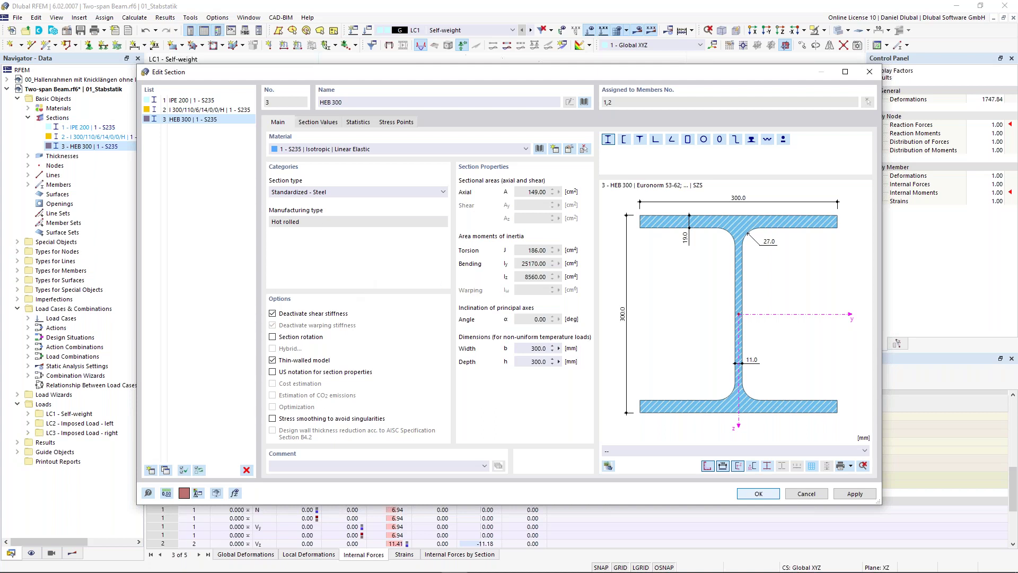
drag(320, 74, 299, 59)
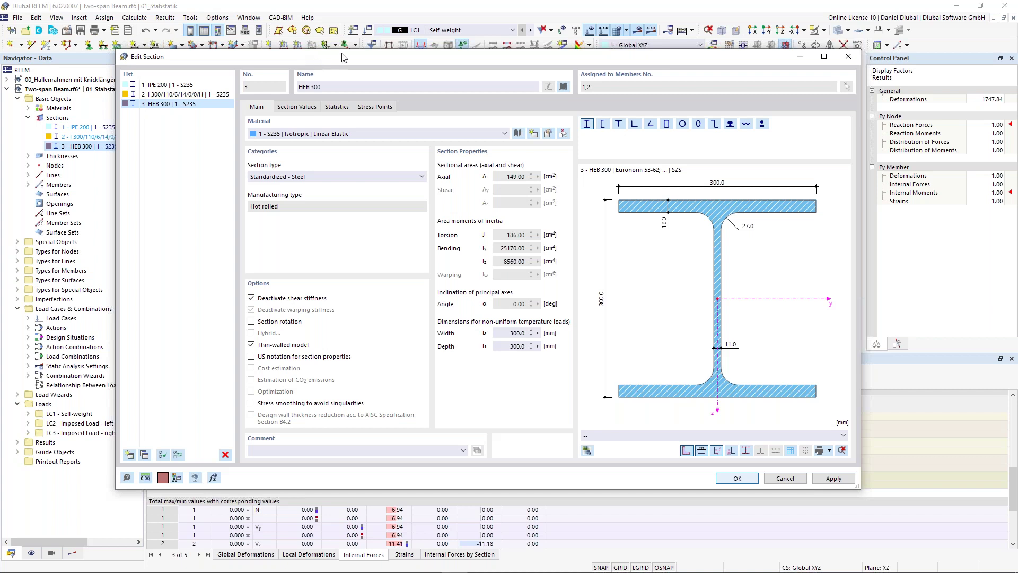
drag(343, 57, 353, 297)
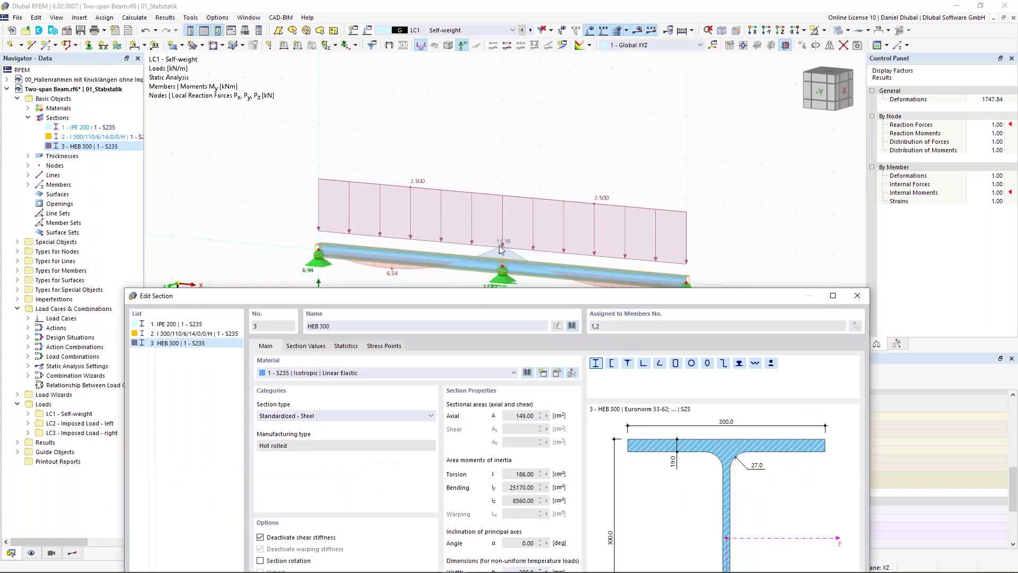
drag(480, 290, 467, 105)
click(733, 533)
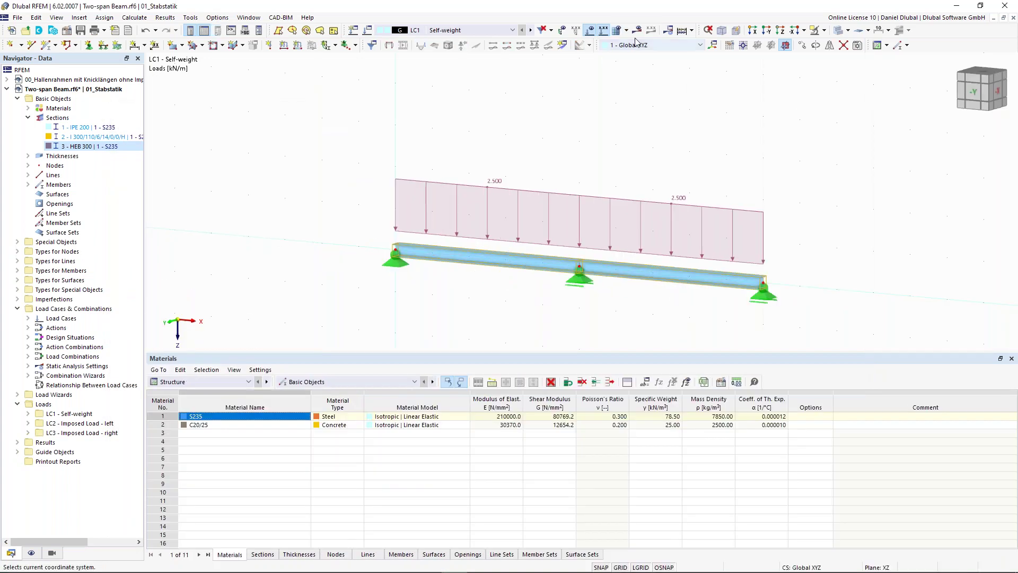
Recalculate load case LC1 Self-weight and examine the moment My diagram of the two-span beam
click(637, 30)
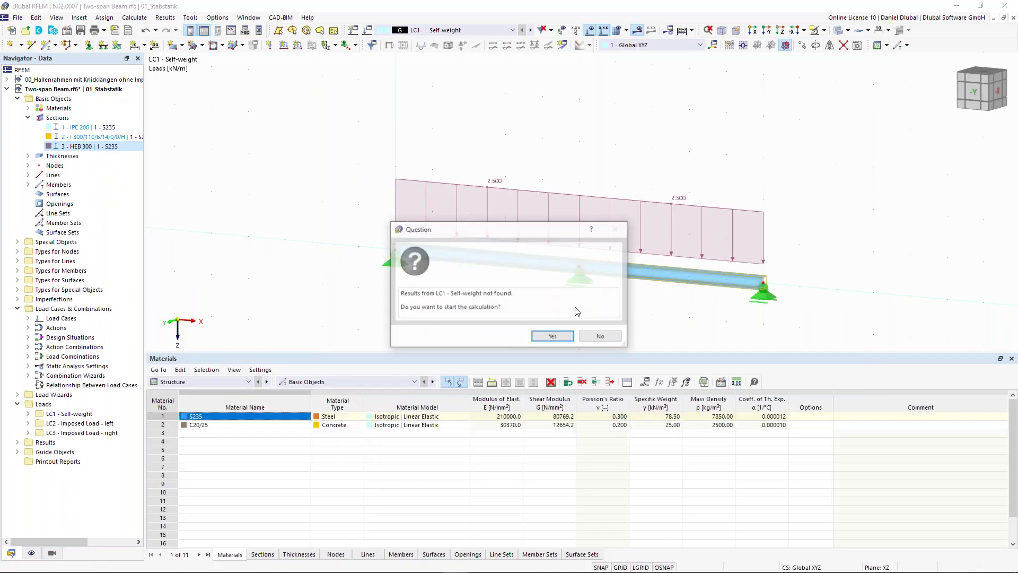
click(553, 337)
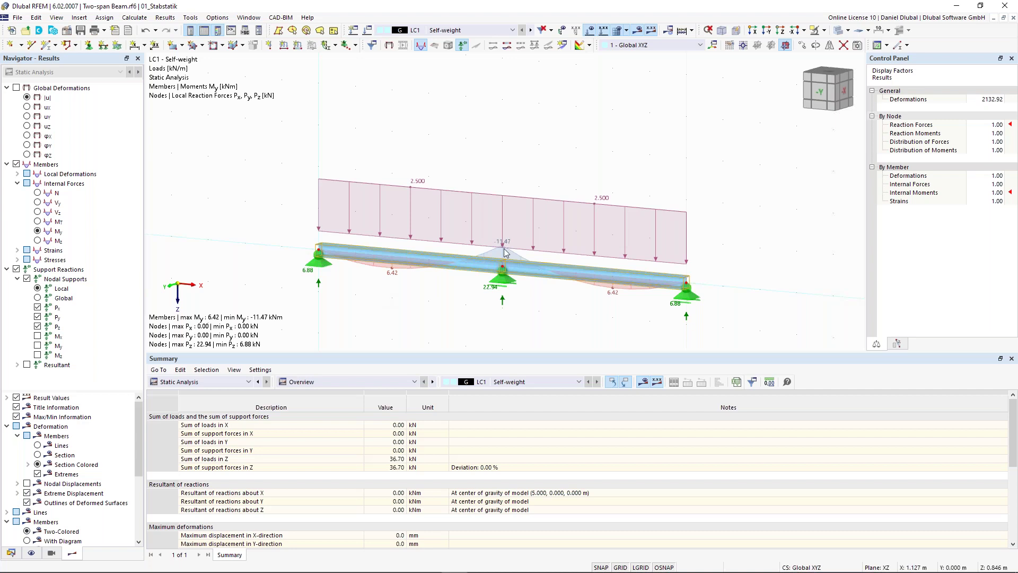
scroll(455, 275, up, 2)
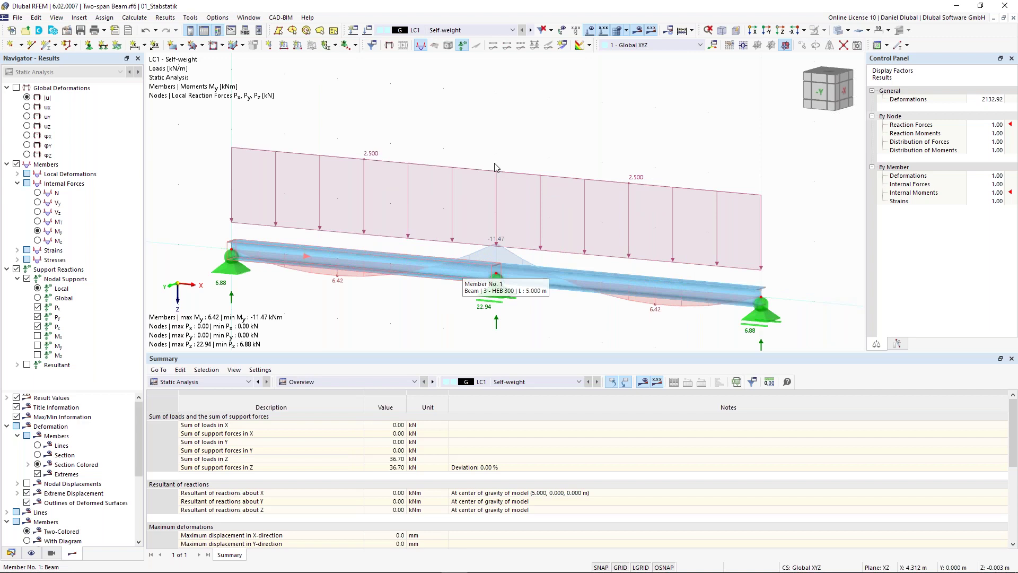
scroll(504, 144, down, 1)
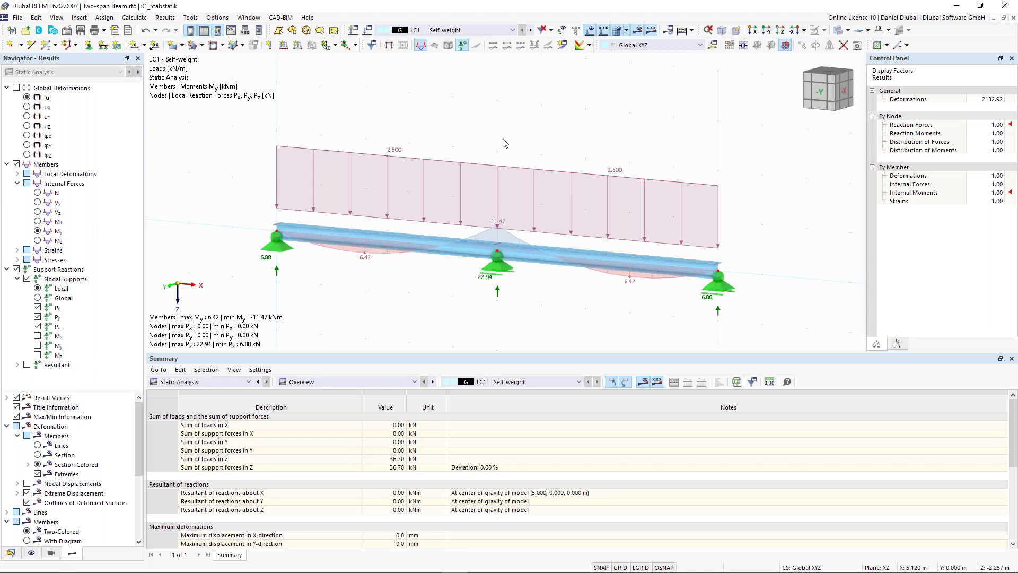
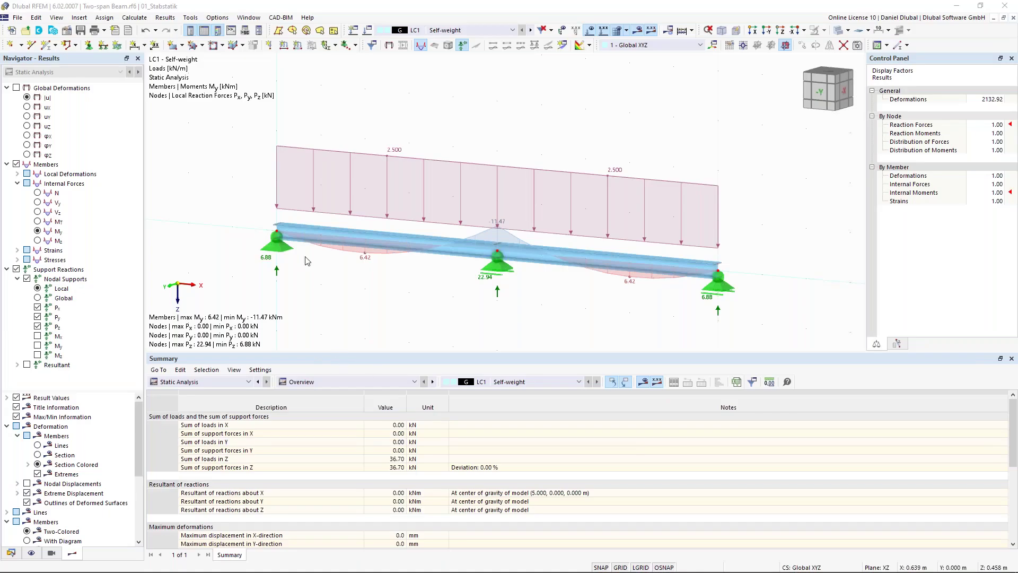
scroll(304, 245, down, 1)
middle_drag(212, 197, 261, 195)
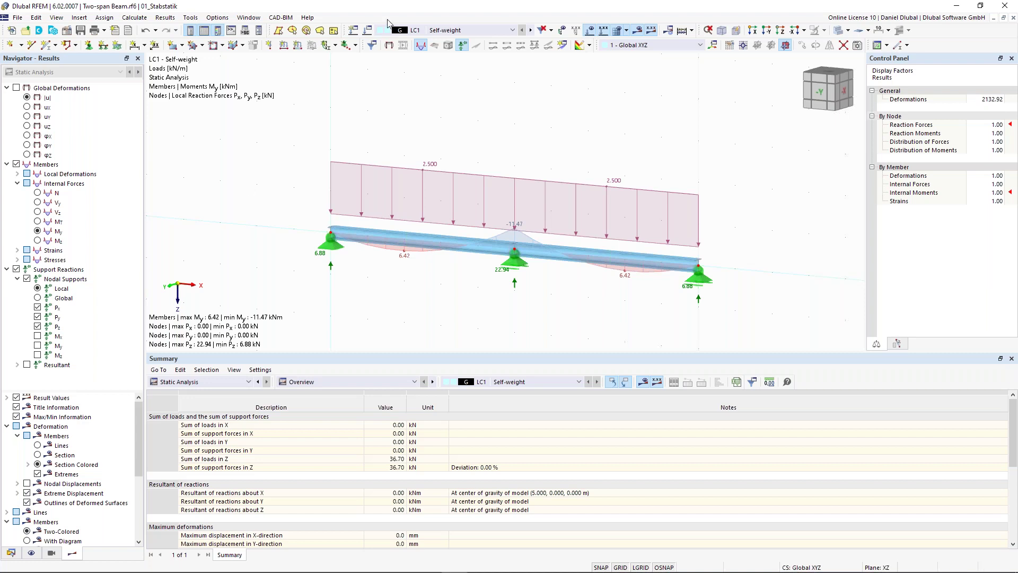
scroll(281, 114, down, 2)
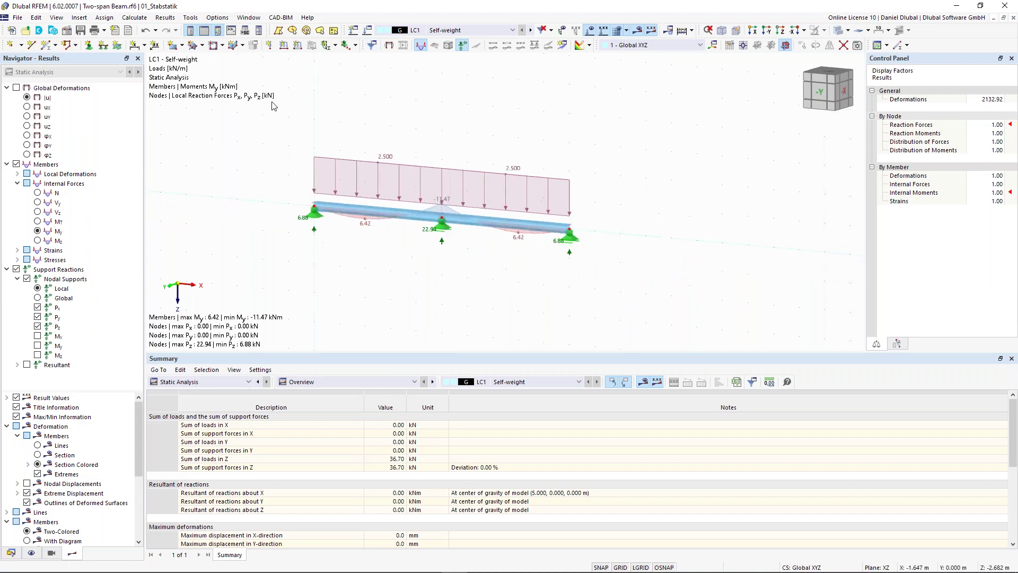
middle_drag(286, 115, 297, 124)
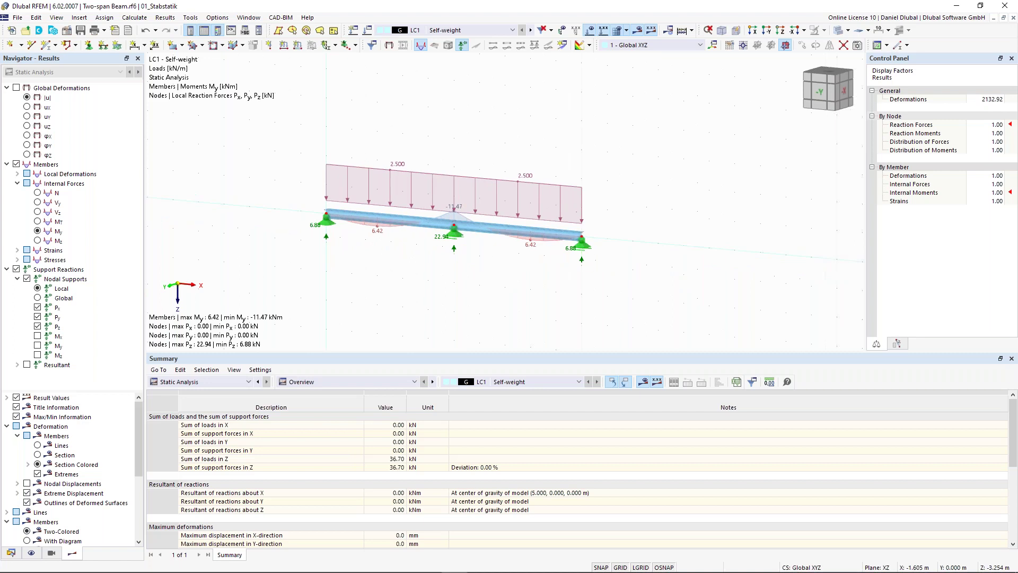
click(368, 31)
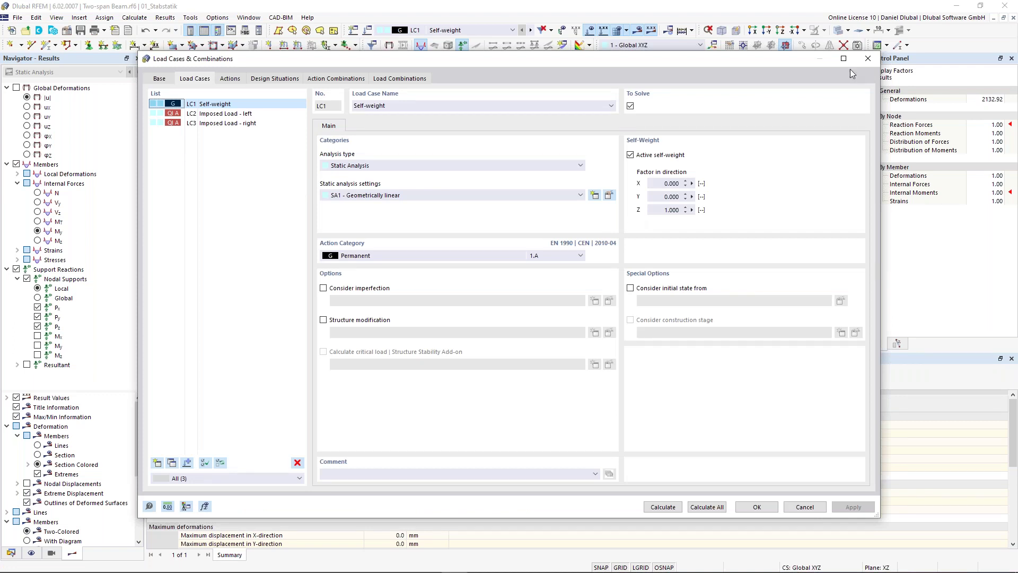
click(867, 59)
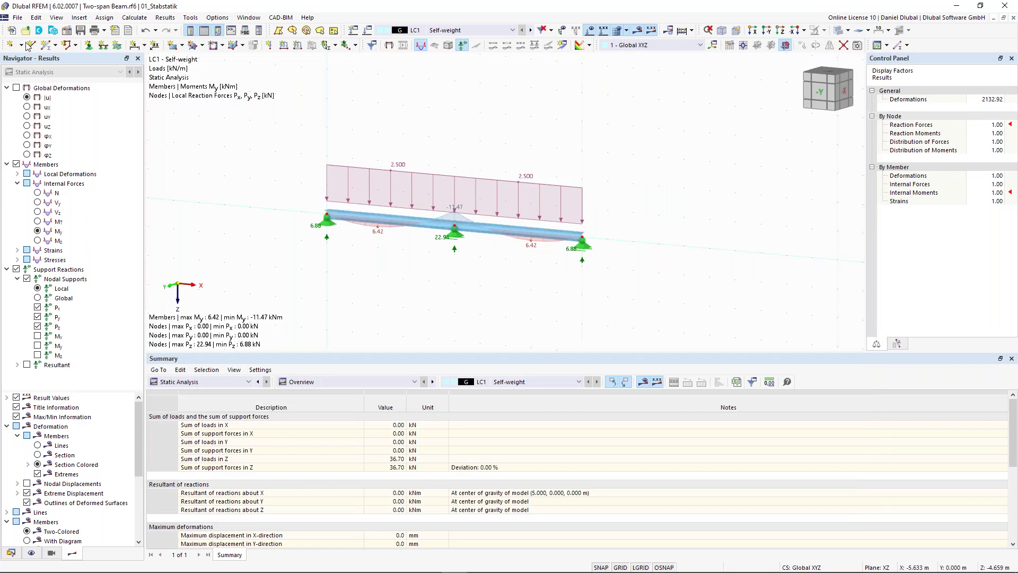
click(18, 17)
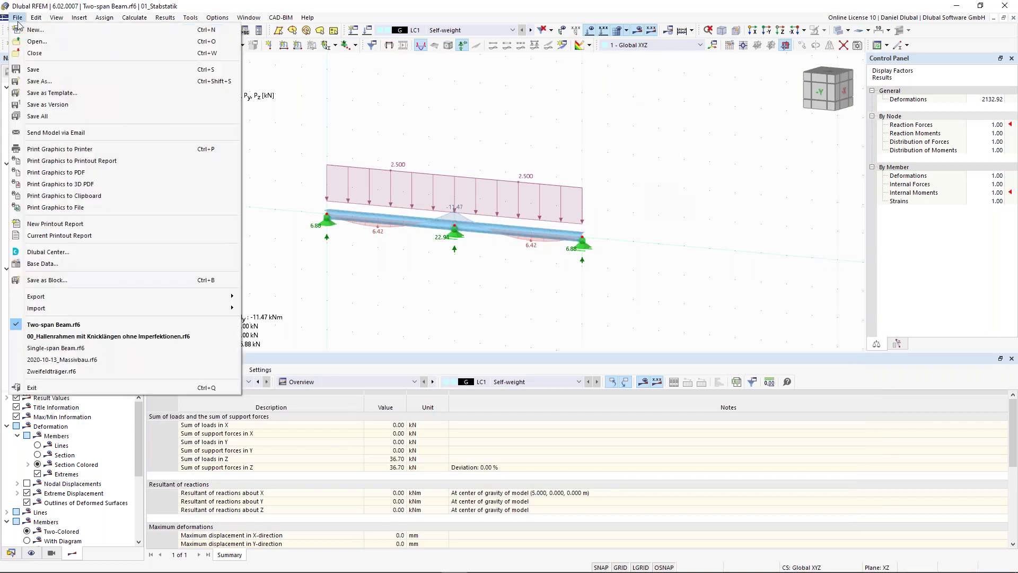
click(335, 16)
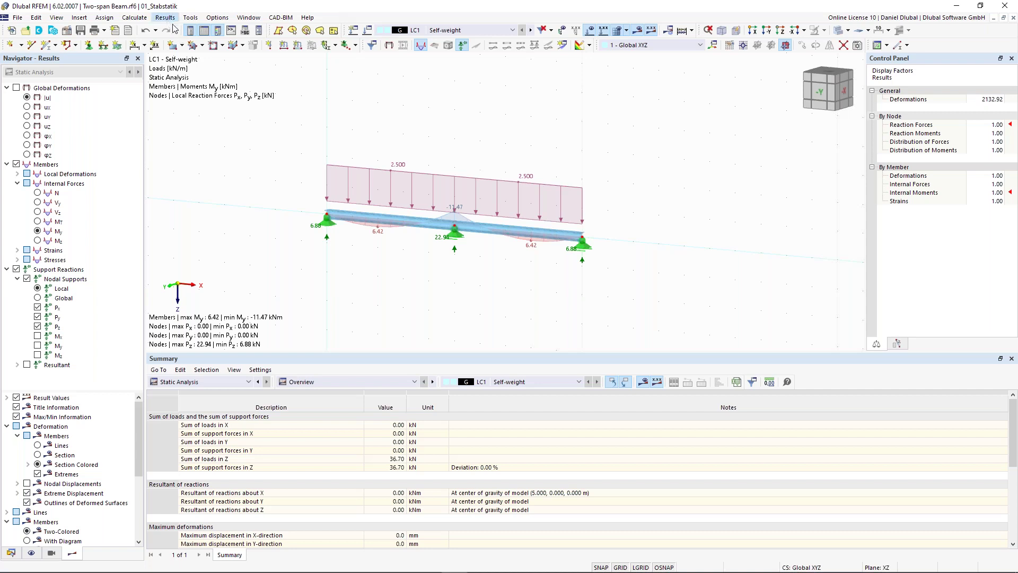
click(17, 17)
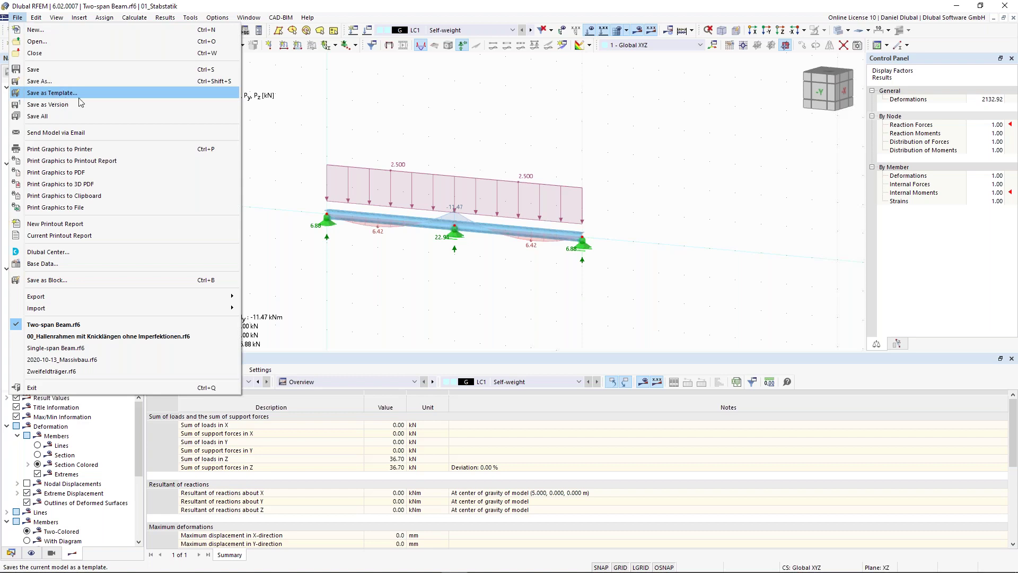
click(243, 5)
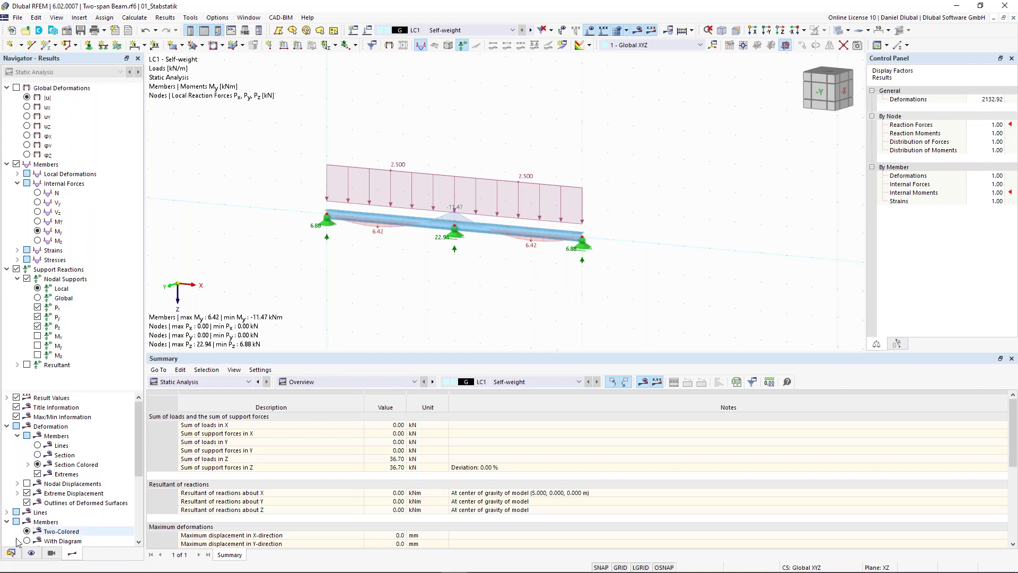
Open the base data of the Two-span Beam model and show its available add-ons
click(10, 553)
click(52, 91)
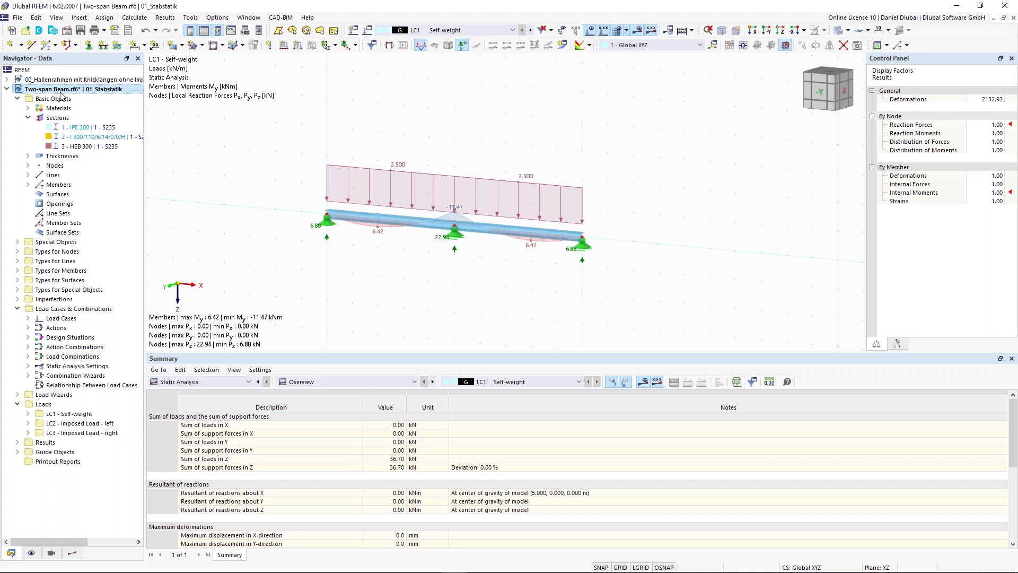
right_click(70, 90)
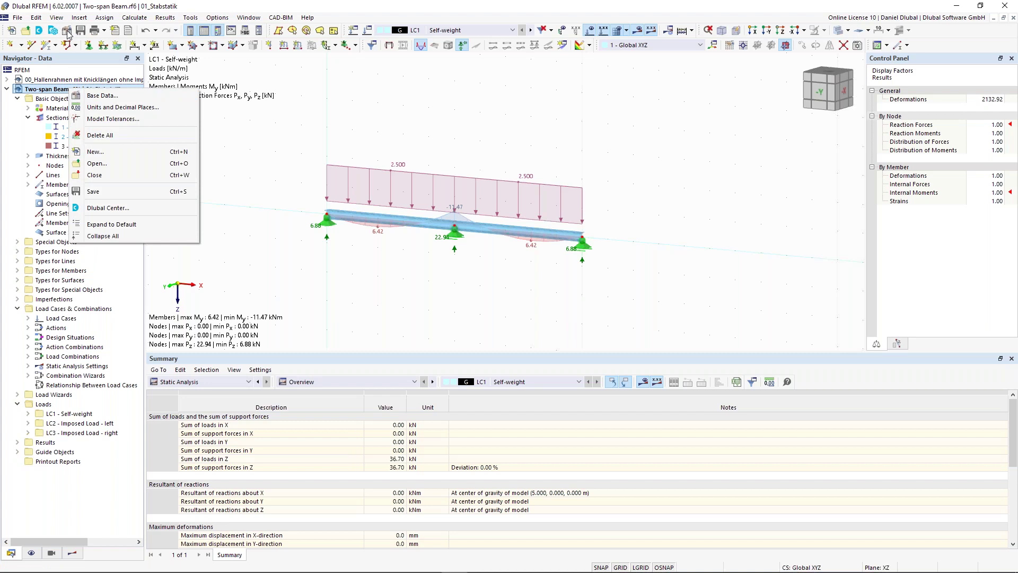
click(118, 97)
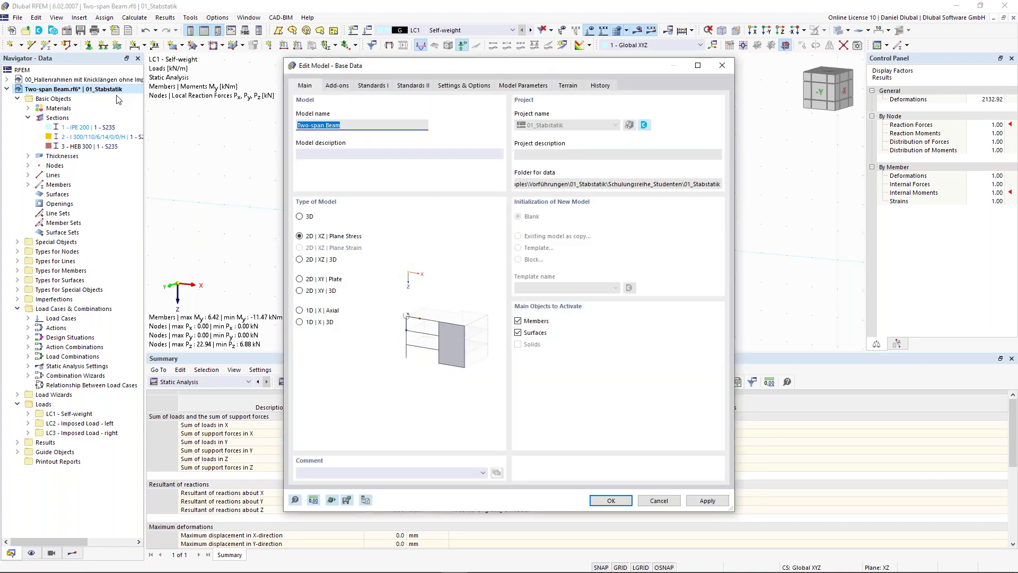
click(340, 86)
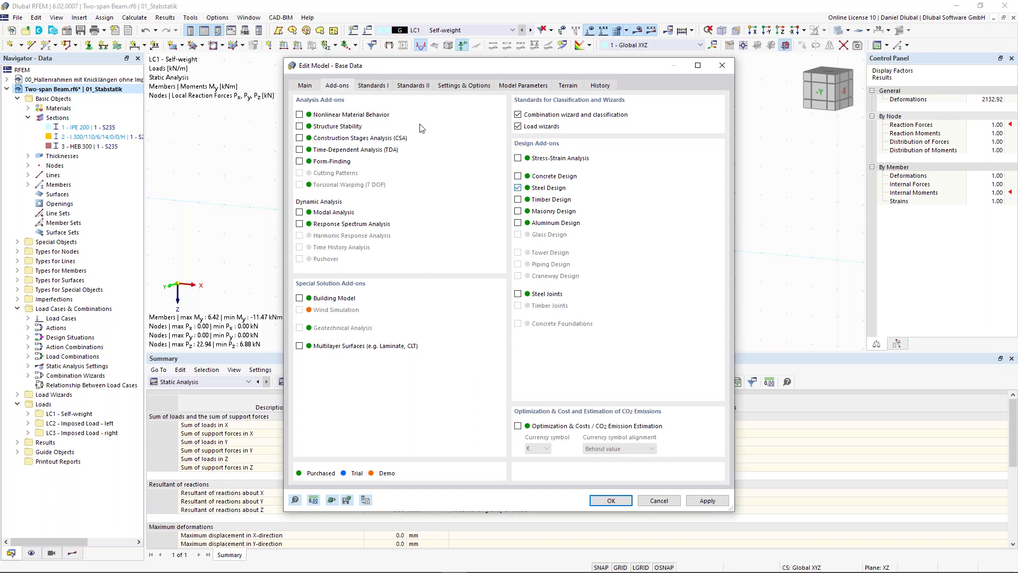
Examine the standard groups and EN 1990 national annexes available for load case classification and the combination wizard
click(375, 86)
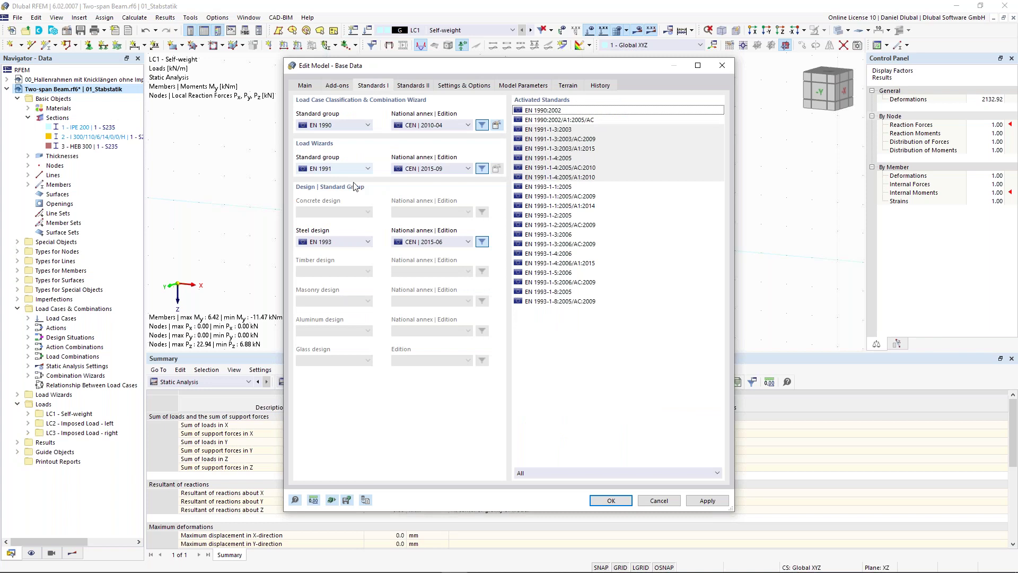
click(350, 125)
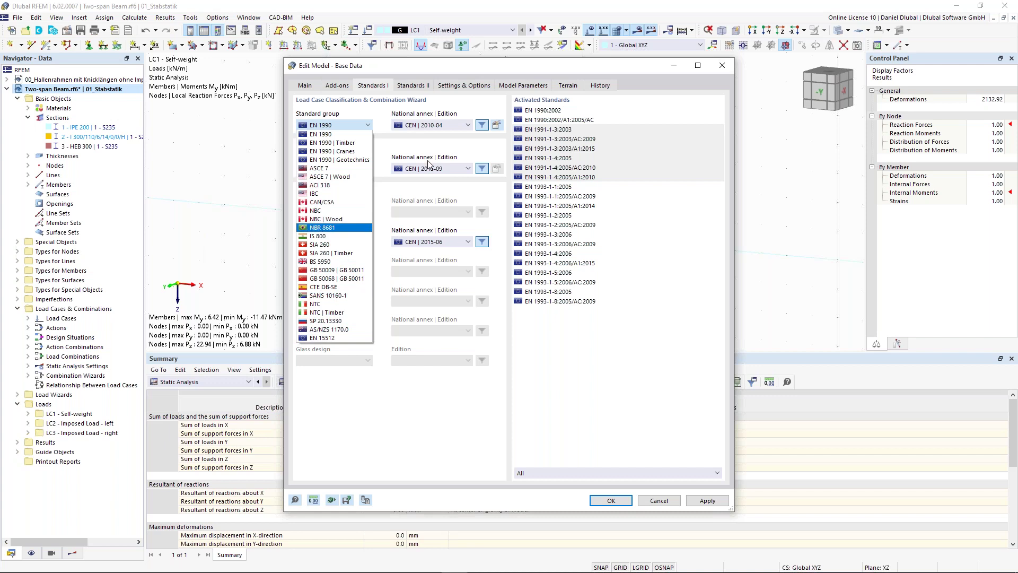
click(445, 126)
click(445, 126)
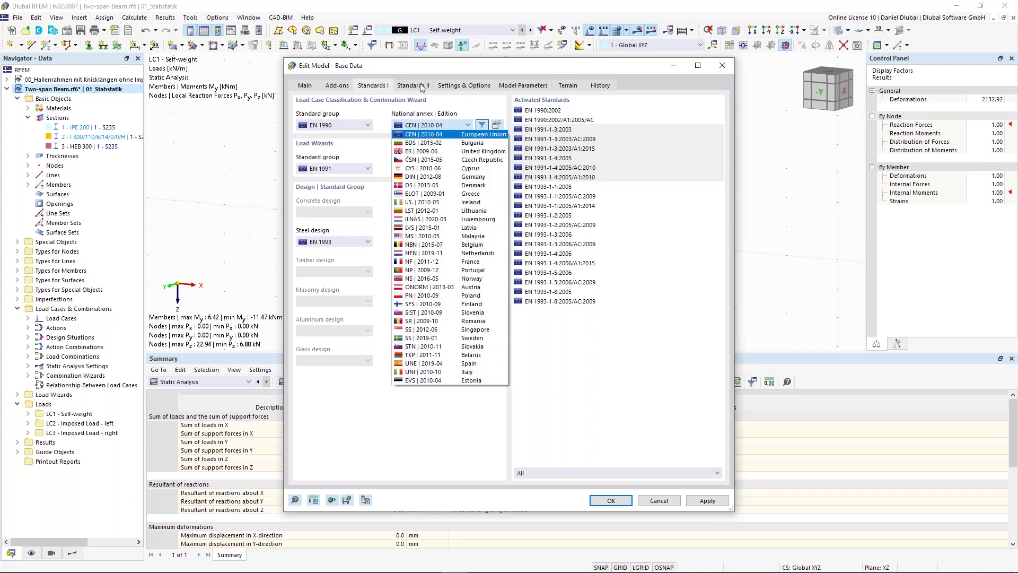
Close the model's base data settings without changing the national annex
click(407, 101)
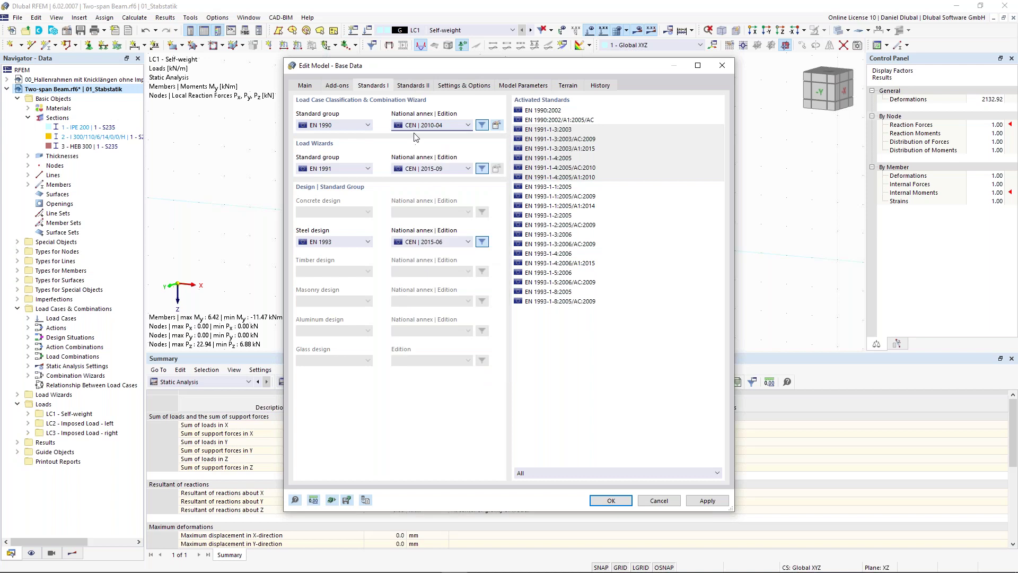
click(658, 501)
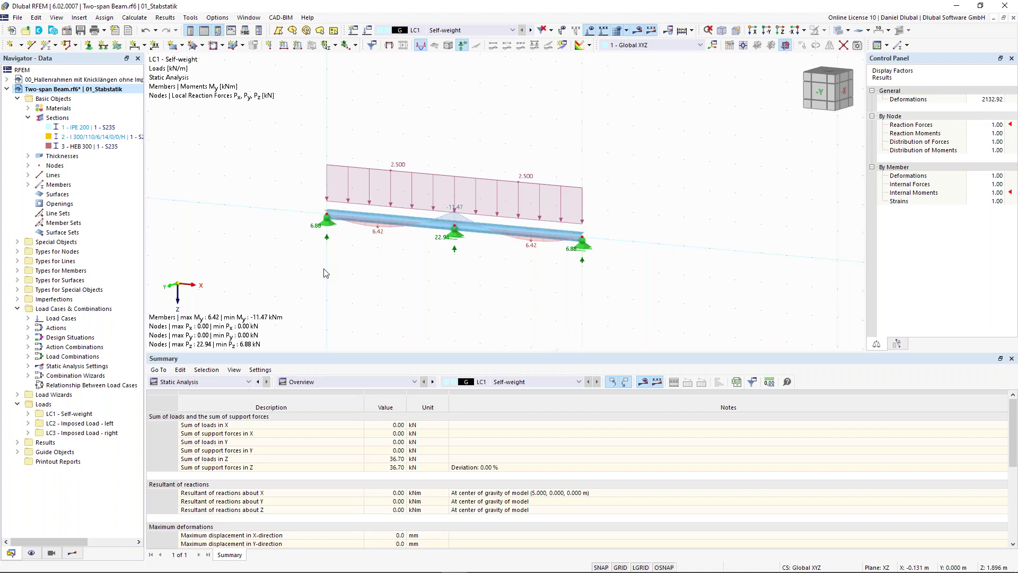
Delete the whole two-span beam with its supports and loads, and undo the deletion
scroll(300, 234, down, 1)
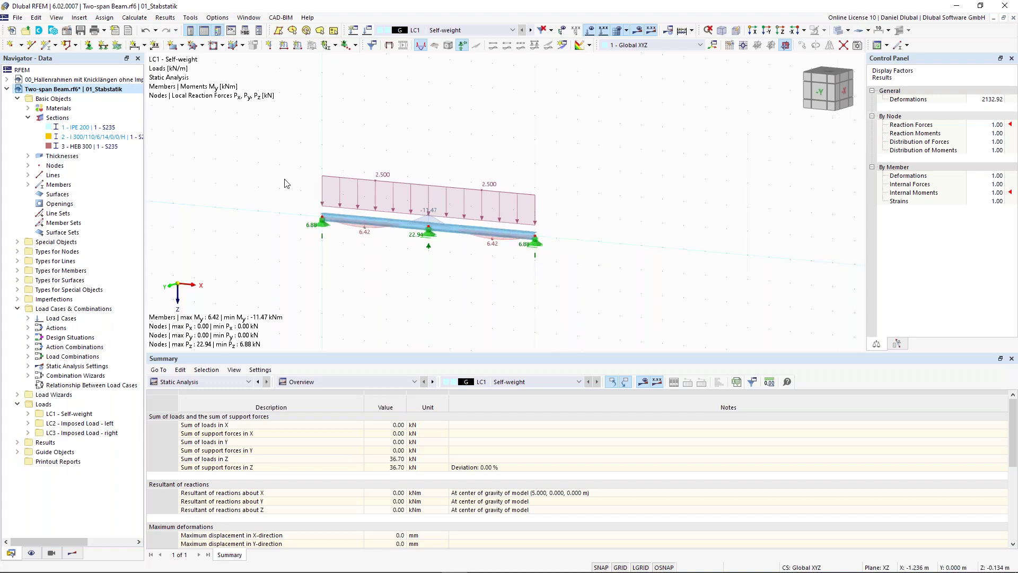
middle_drag(333, 184, 395, 185)
drag(330, 127, 657, 305)
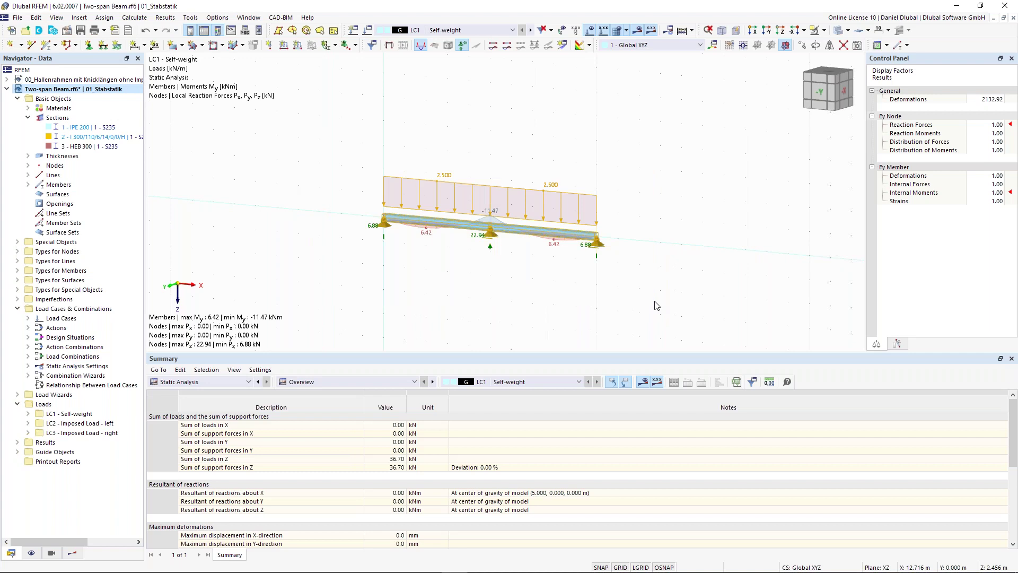
key(Delete)
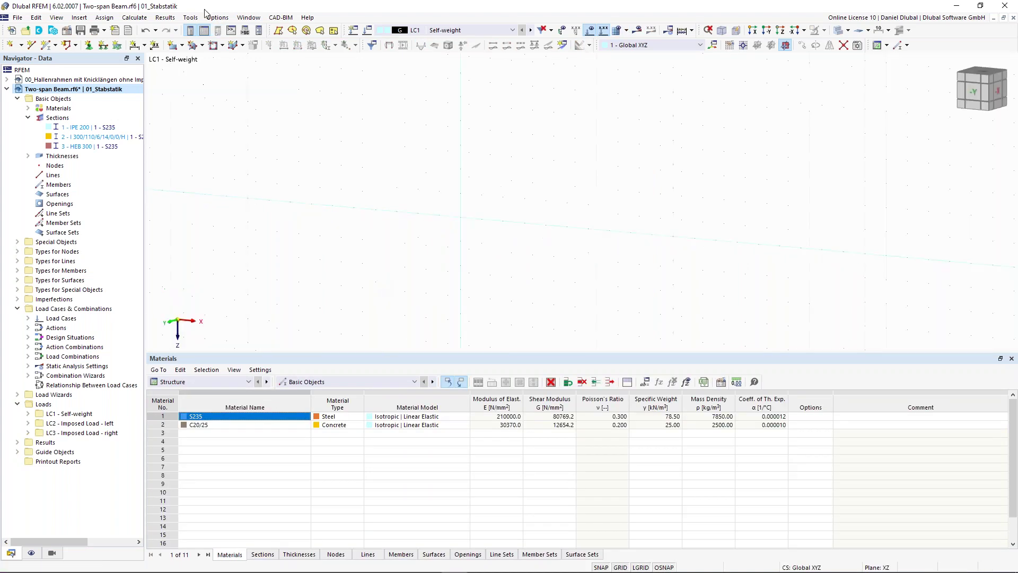
click(146, 31)
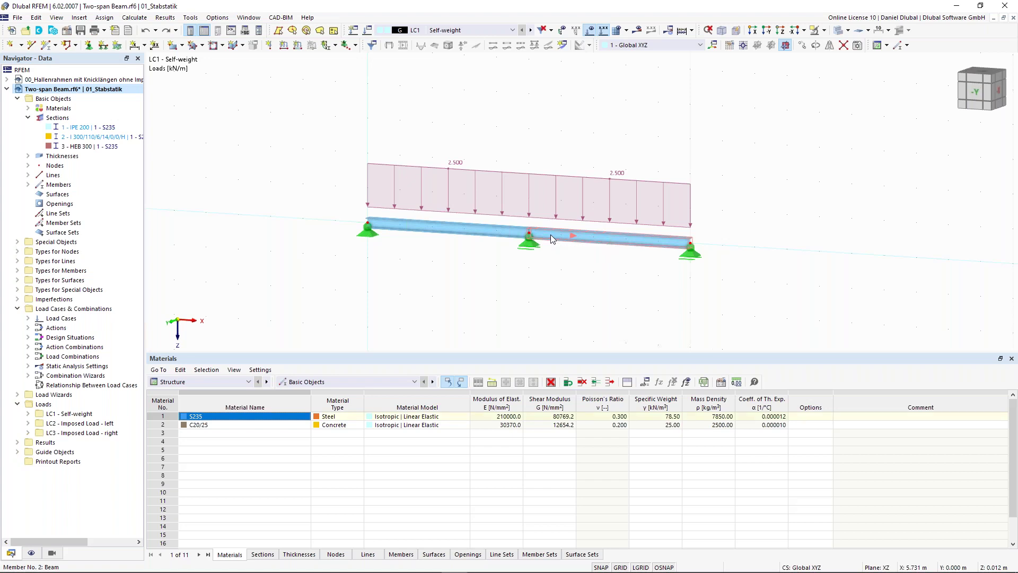
Display the beam model in wireframe mode
scroll(552, 238, up, 1)
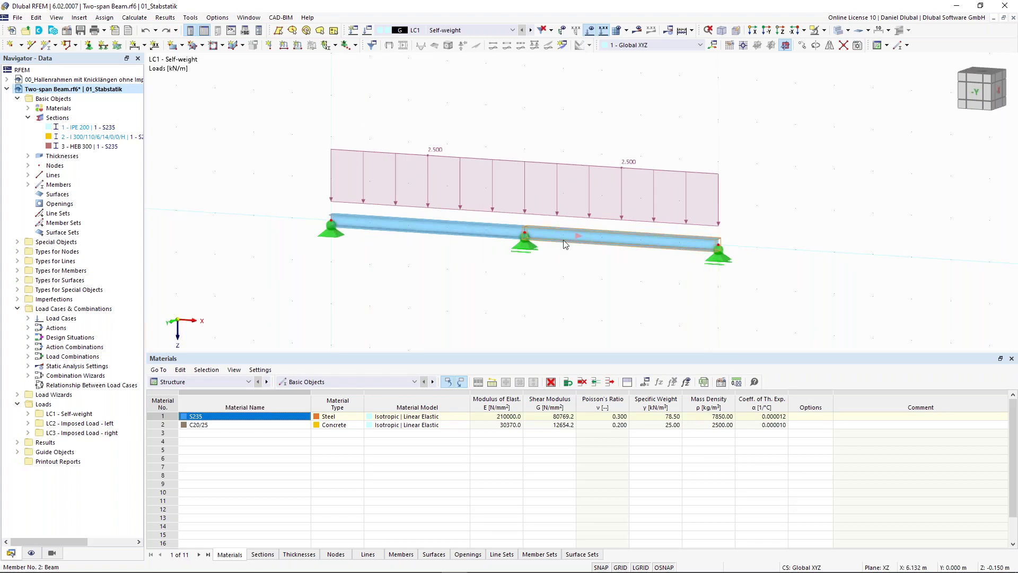
click(838, 32)
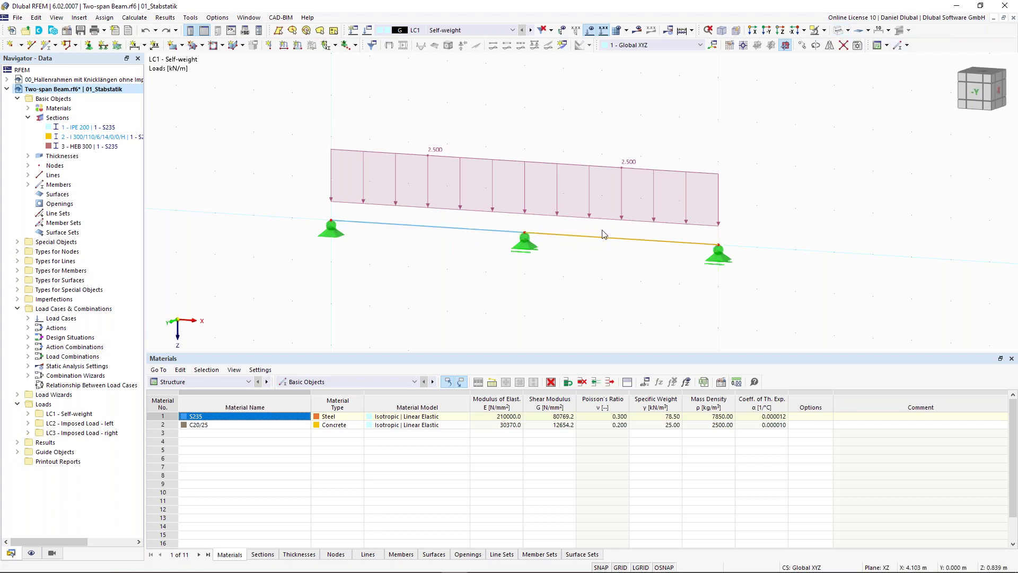
Divide the second-span member by distance, placing the new node at 17.16 % of its length from the member start
click(572, 237)
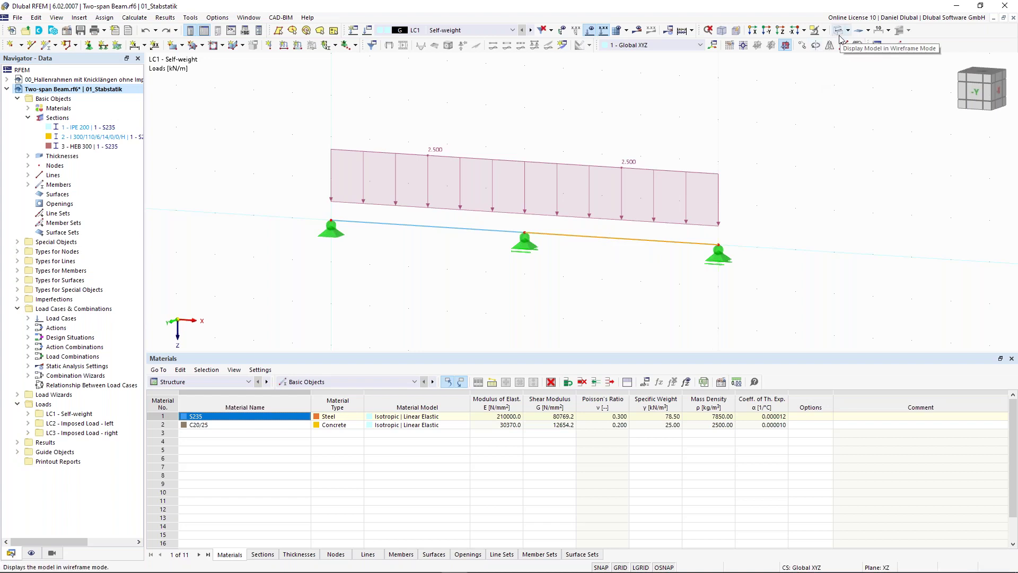
right_click(565, 240)
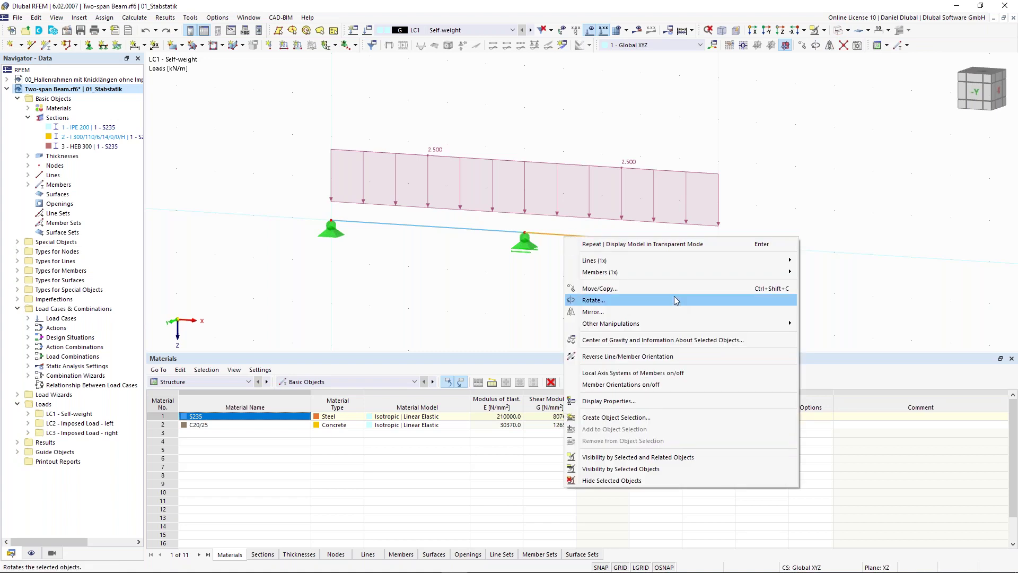
mouse_move(605, 272)
mouse_move(880, 362)
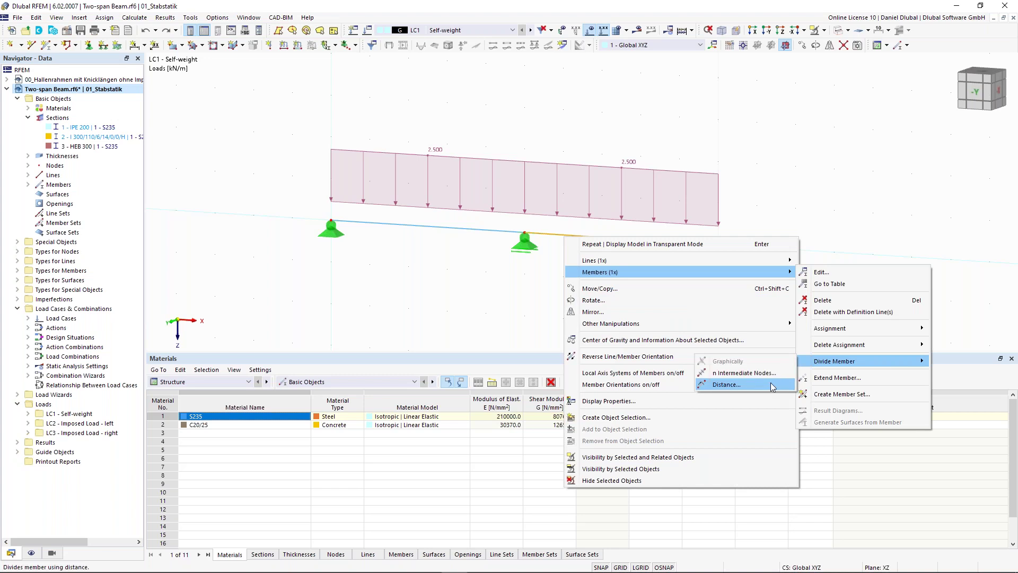
click(756, 388)
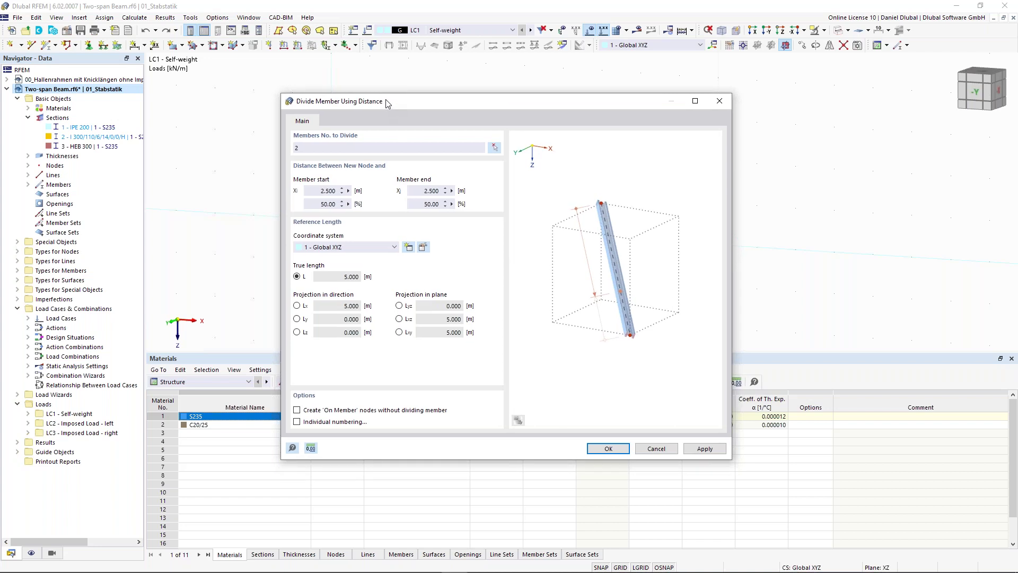
drag(389, 103, 385, 96)
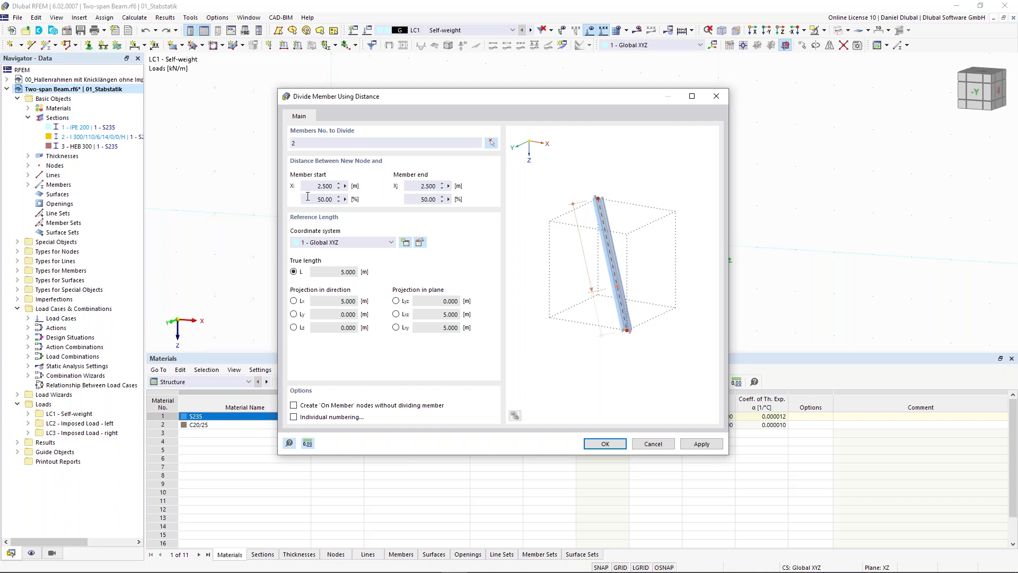
drag(418, 98, 347, 257)
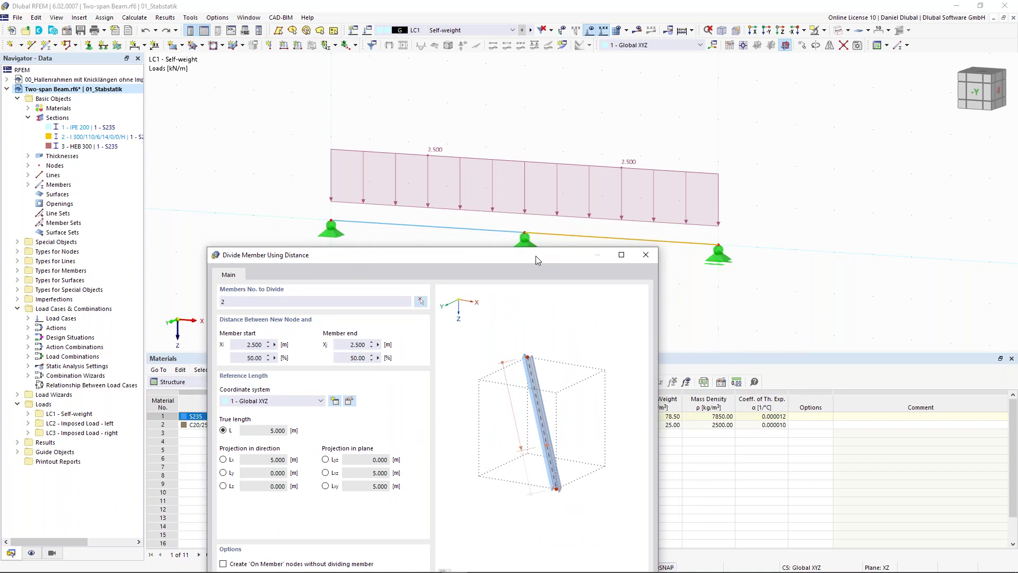
drag(535, 260, 554, 88)
drag(265, 185, 319, 195)
text(17,16)
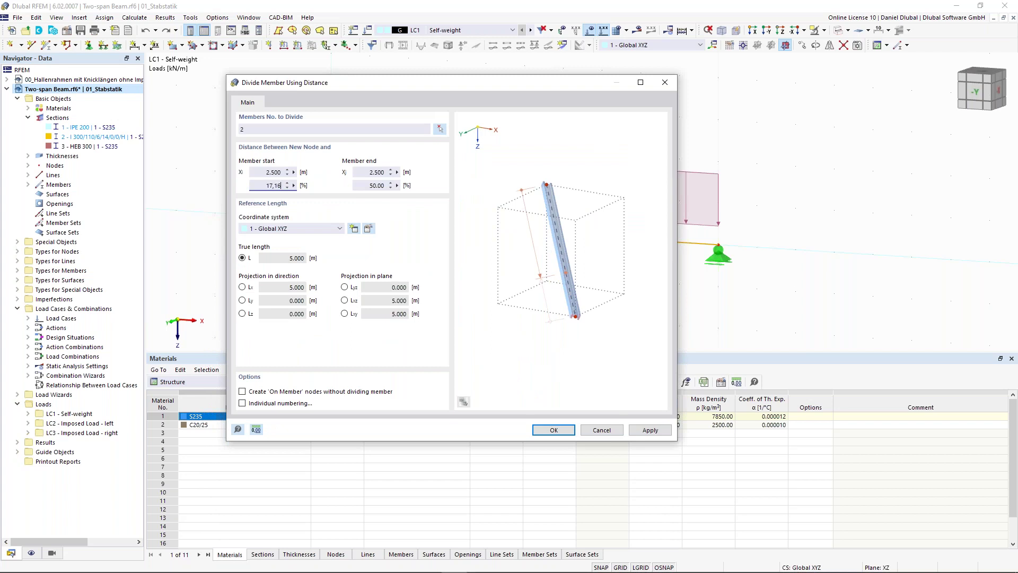
click(266, 171)
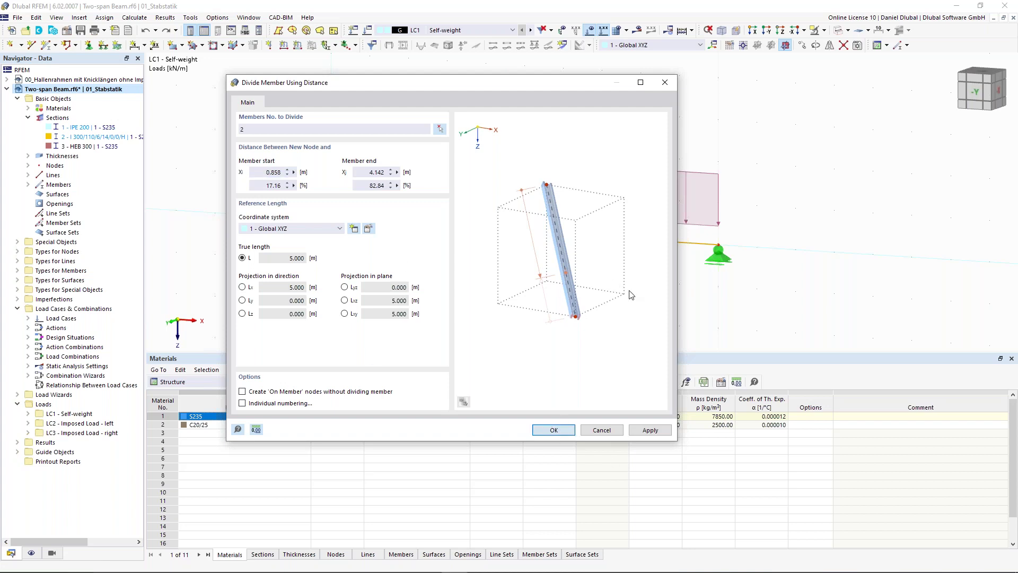
key(Return)
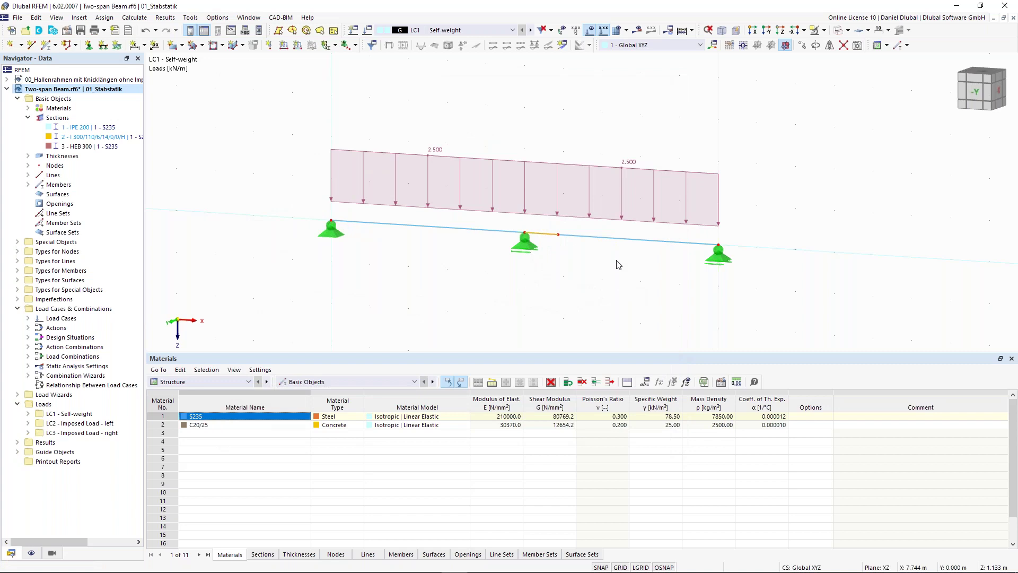
Enable hinges for the longer member of the divided second span and open its hinge assignment
scroll(599, 225, up, 2)
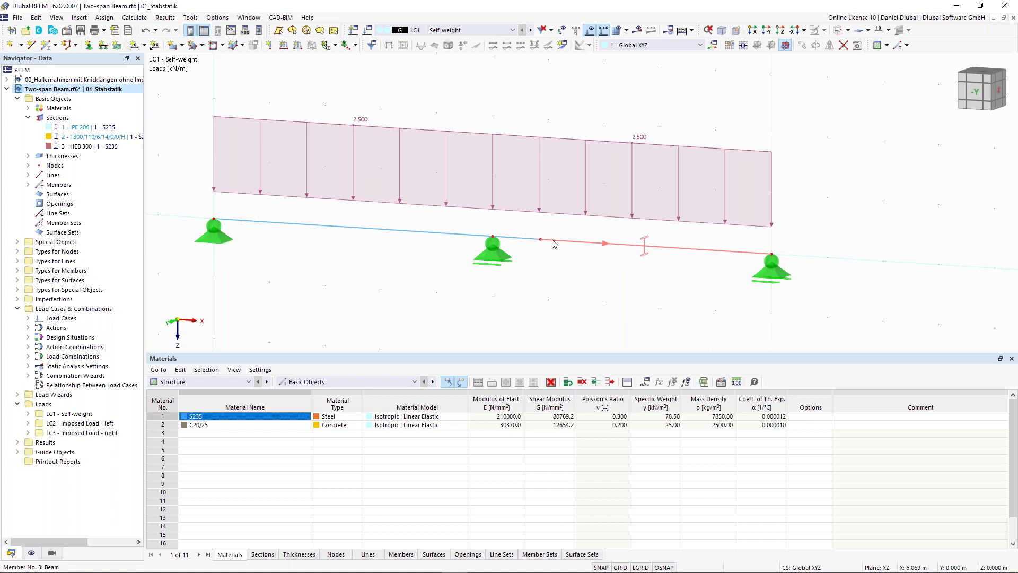
double_click(553, 243)
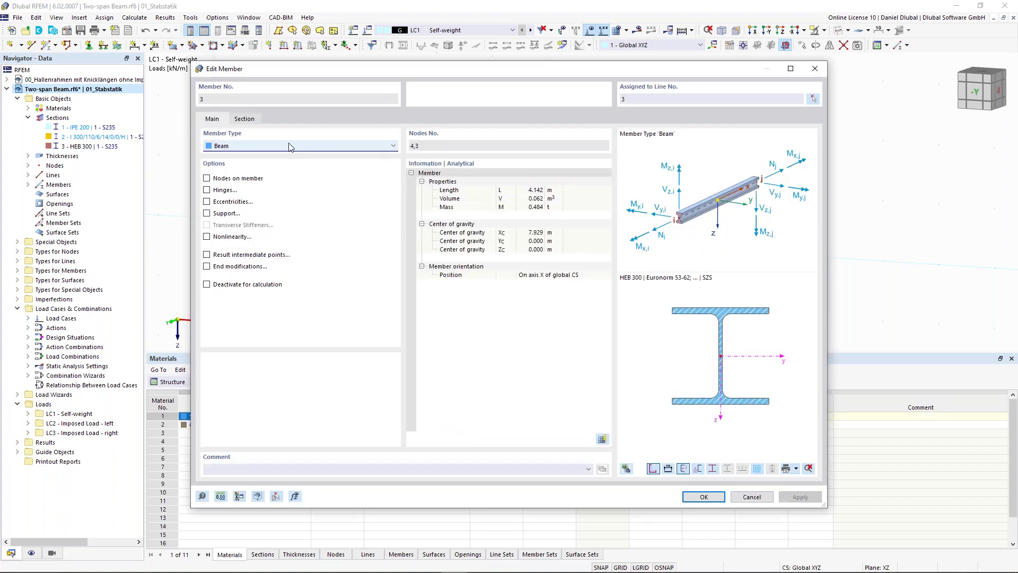
click(207, 190)
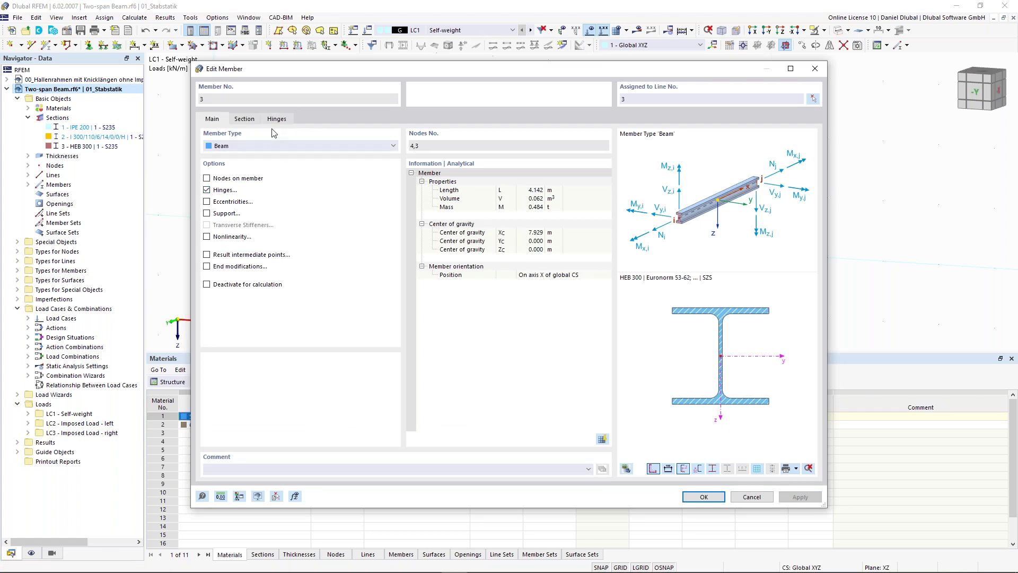
click(282, 120)
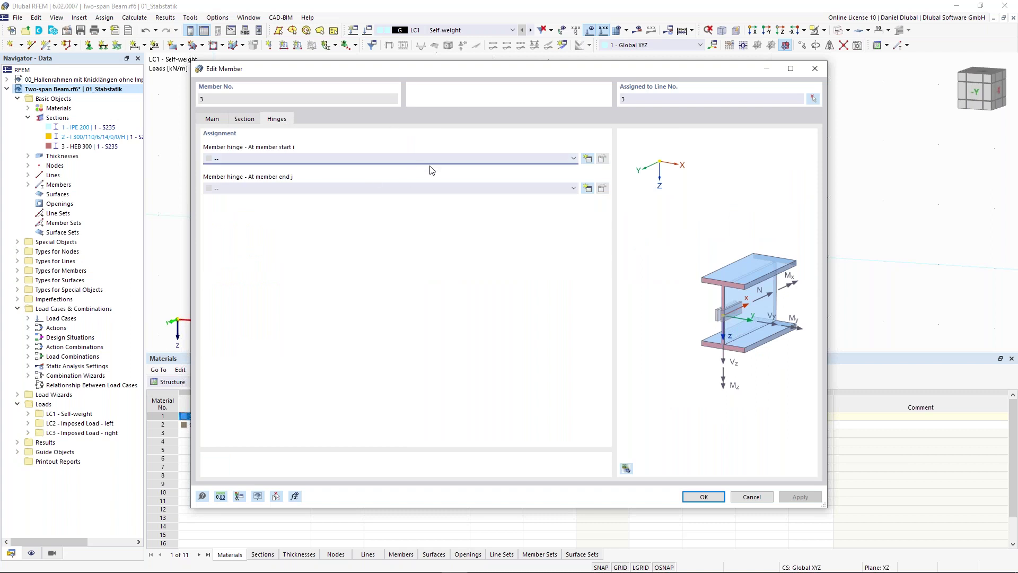
Create a member hinge in the Local xyz system releasing rotations φy and φz, and assign it at member start i
click(569, 159)
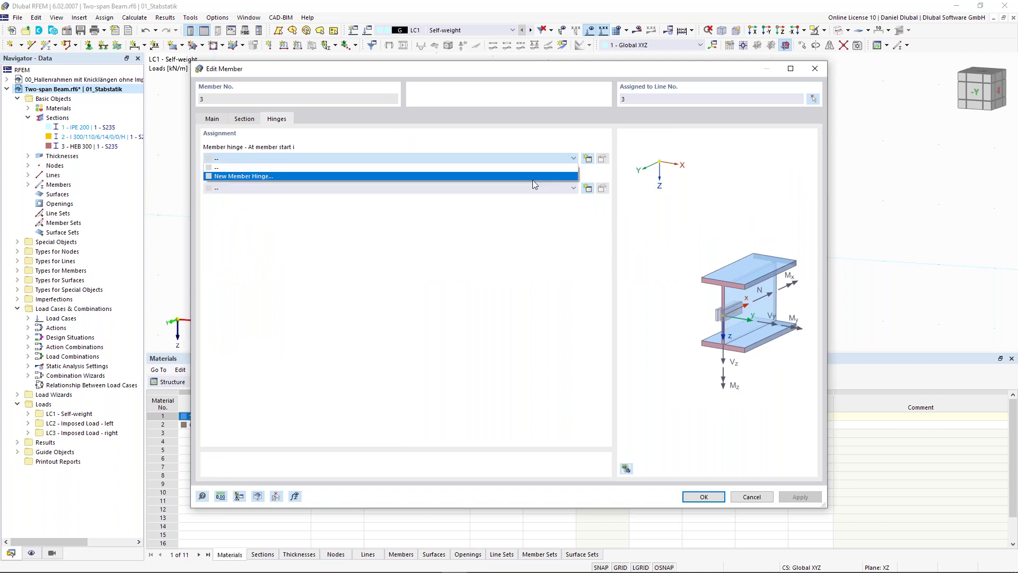
click(528, 176)
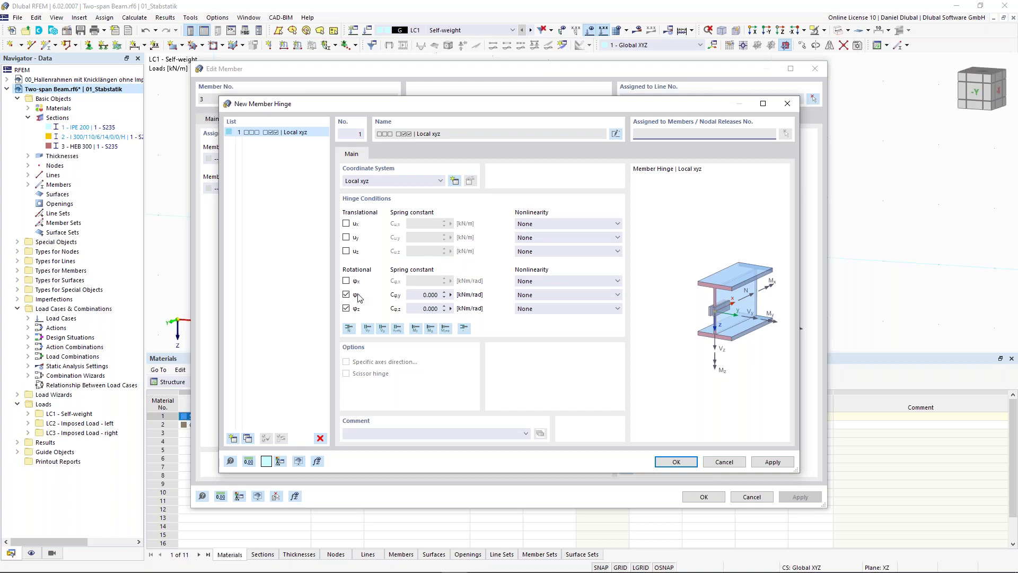
click(346, 308)
click(349, 329)
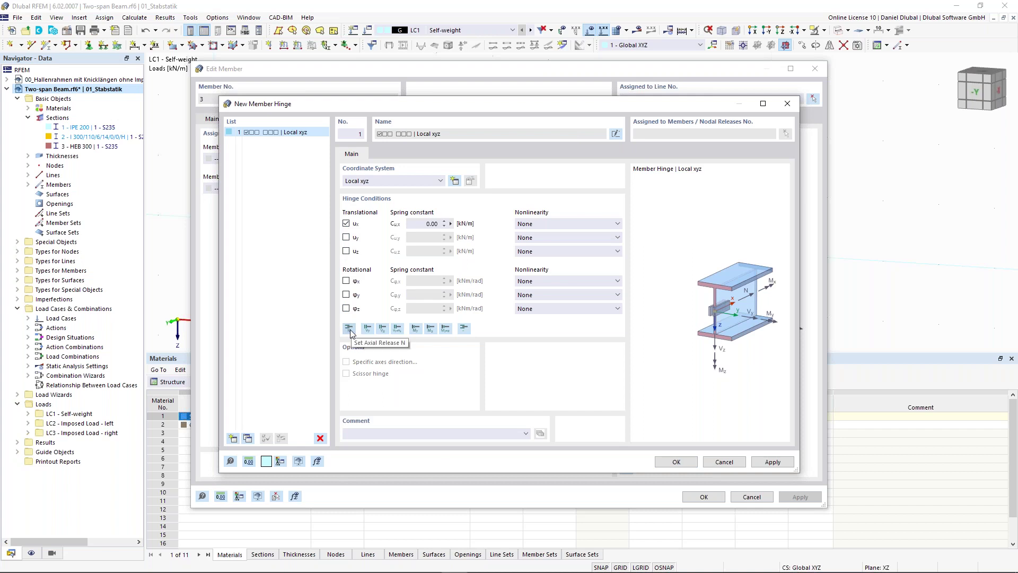
click(382, 328)
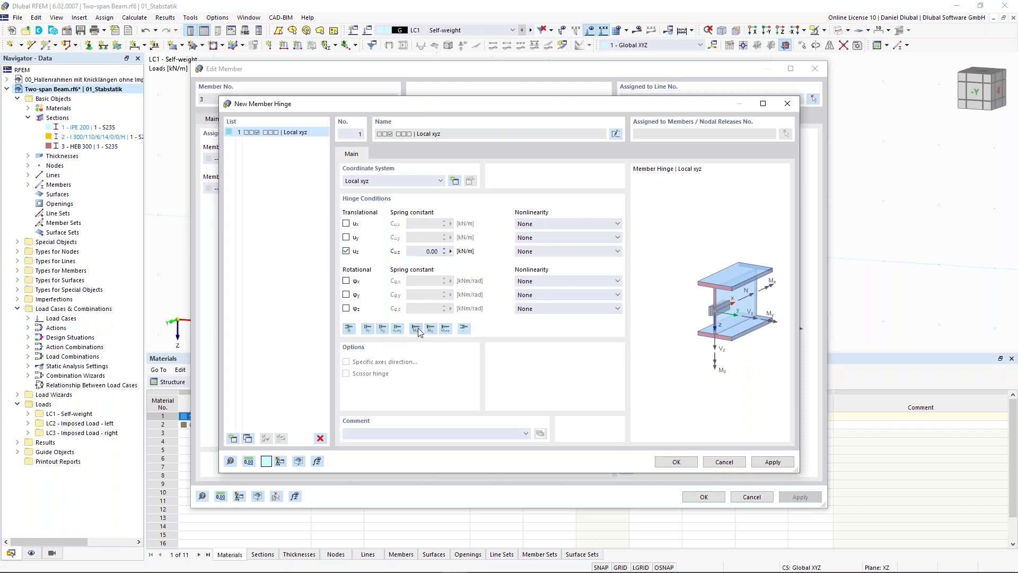
click(416, 329)
click(681, 462)
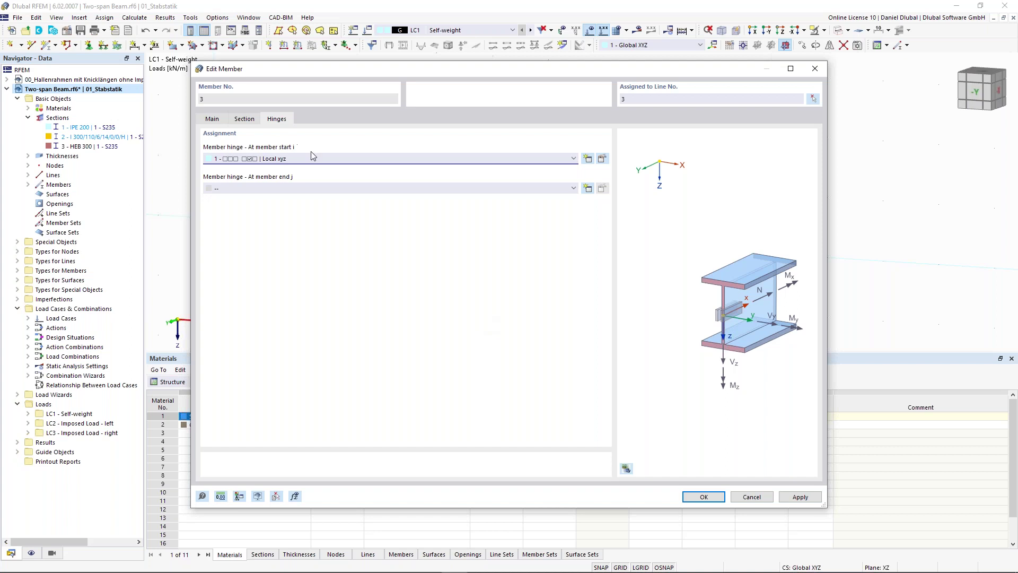
drag(407, 77, 370, 70)
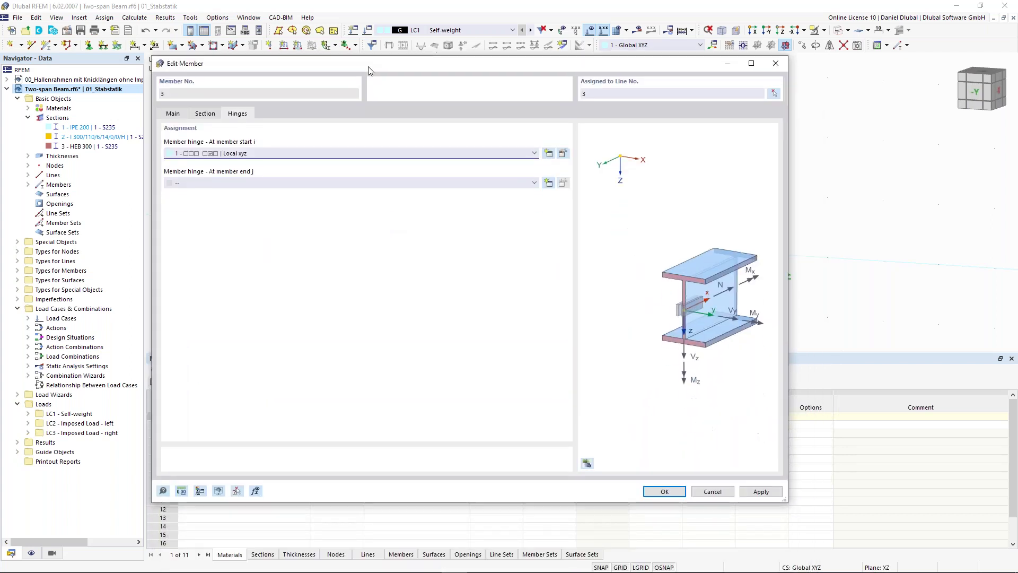
click(664, 491)
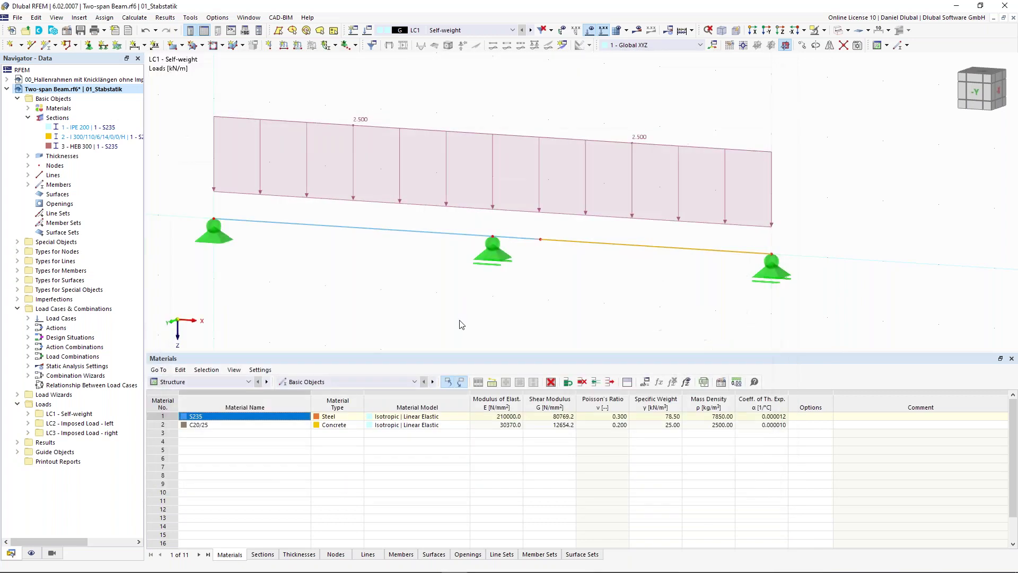
Turn on the display of the members' local axis systems and member orientations, and inspect them along the second span
right_click(619, 249)
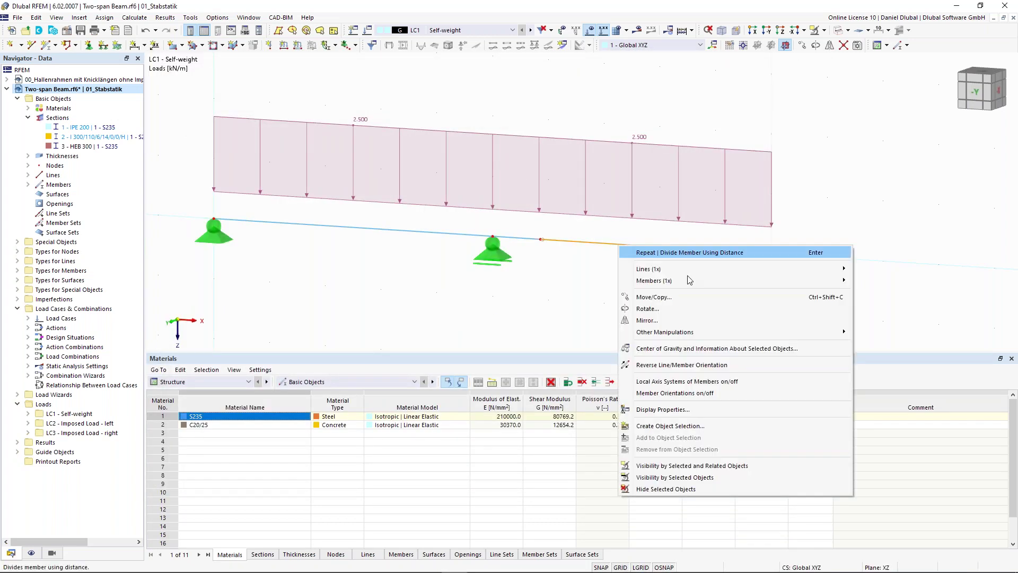
click(757, 381)
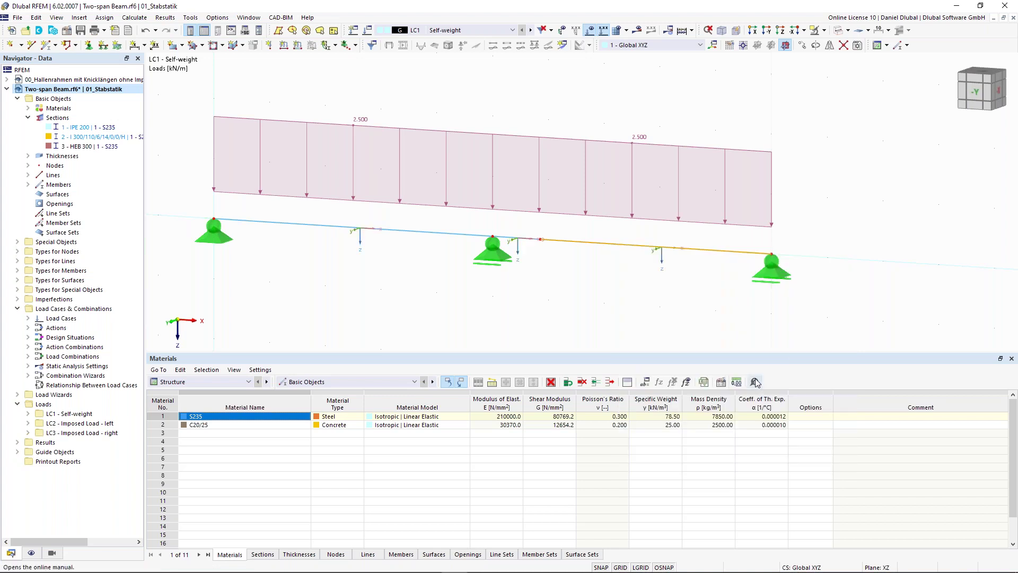
right_click(640, 249)
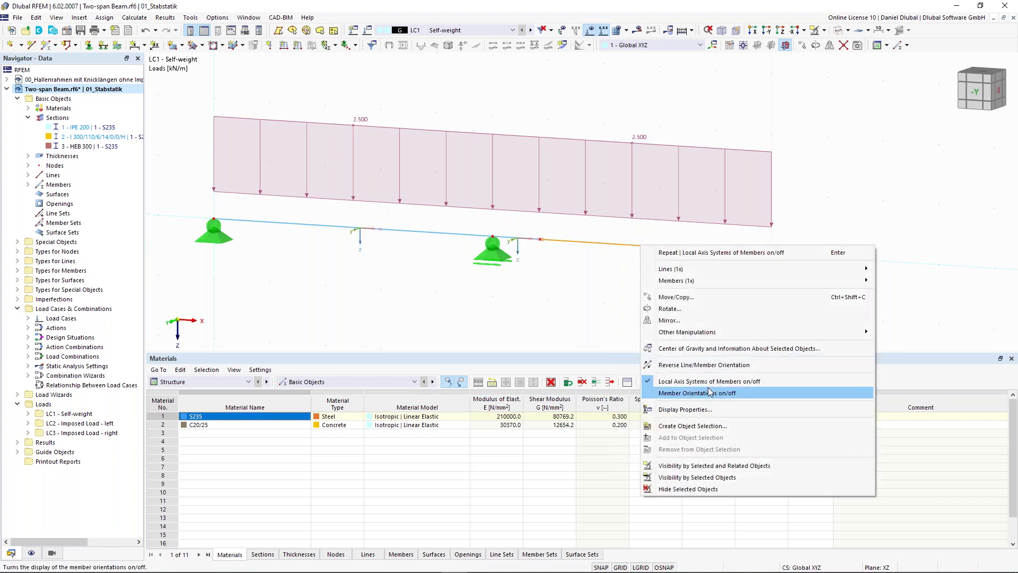
click(753, 454)
scroll(673, 240, up, 2)
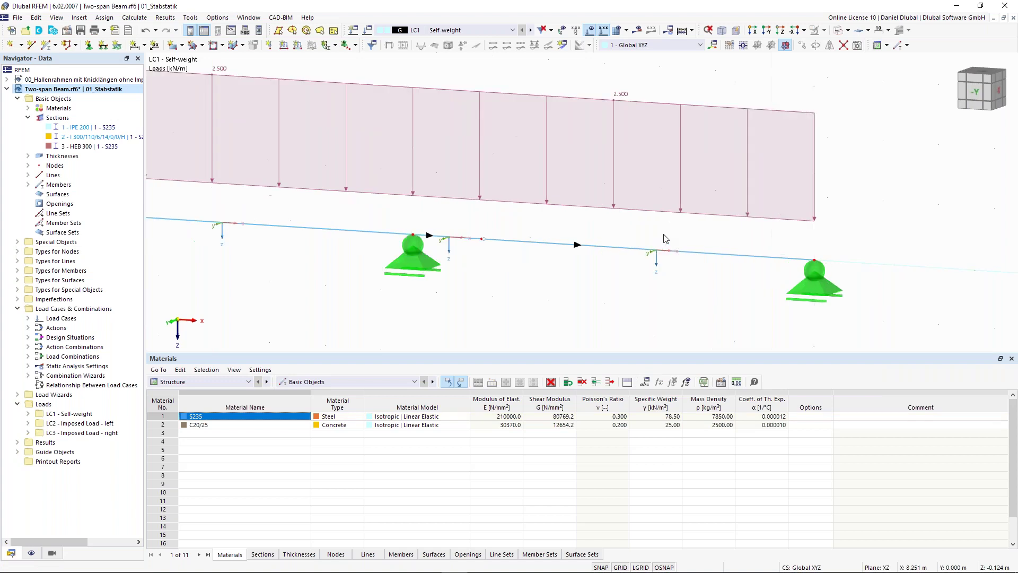
middle_drag(598, 230, 579, 226)
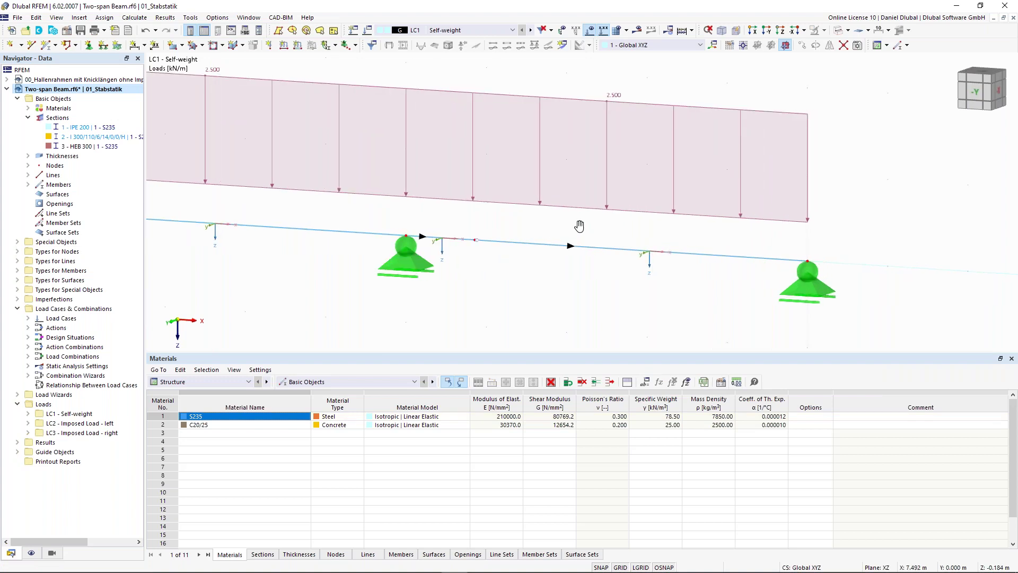
middle_drag(579, 227, 545, 219)
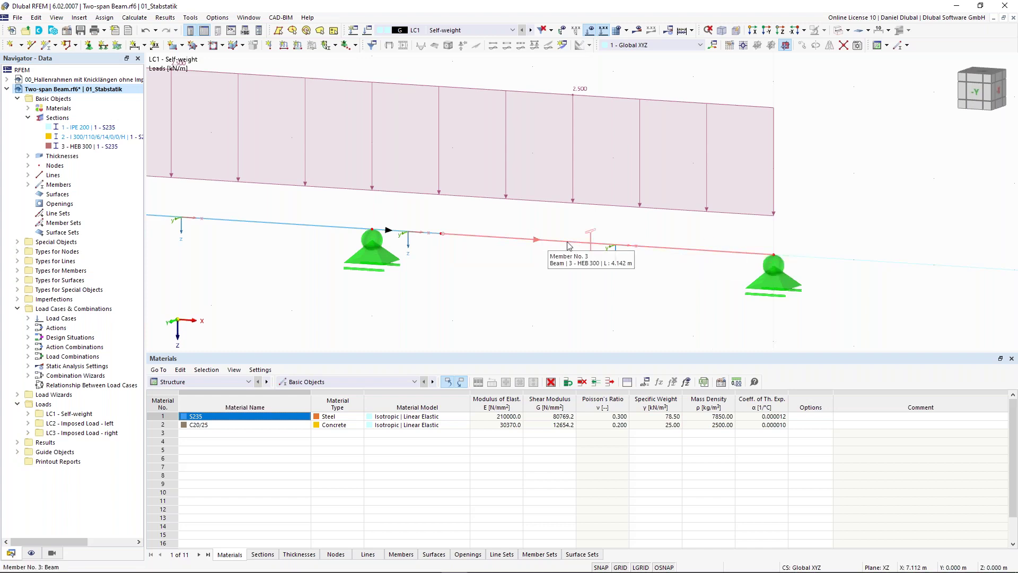
ctrl+middle_drag(620, 239, 628, 247)
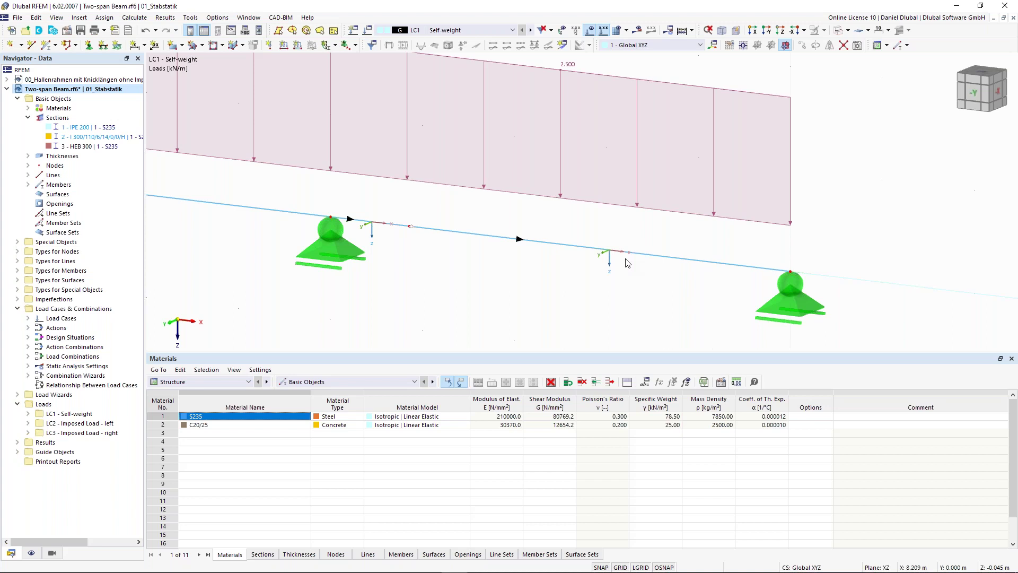
Run the calculation for load case LC1 - Self-weight of the two-span beam to obtain its results
mouse_move(550, 245)
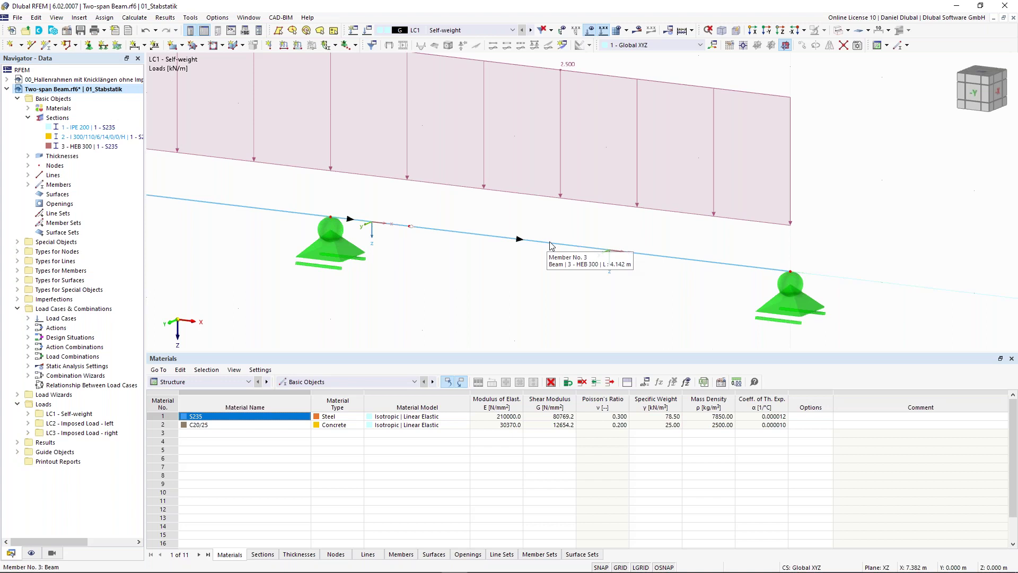
scroll(492, 222, down, 5)
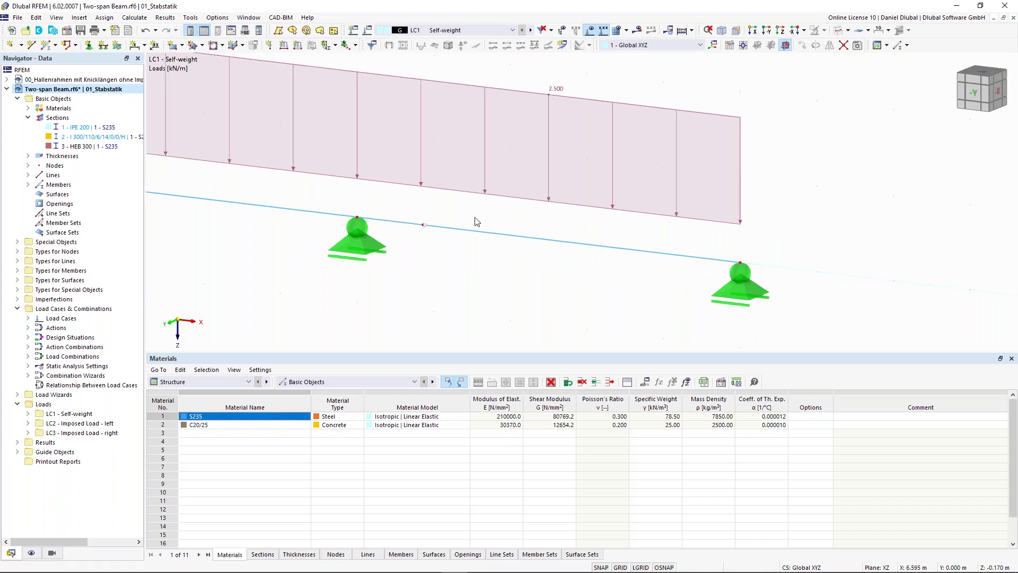
scroll(483, 137, up, 2)
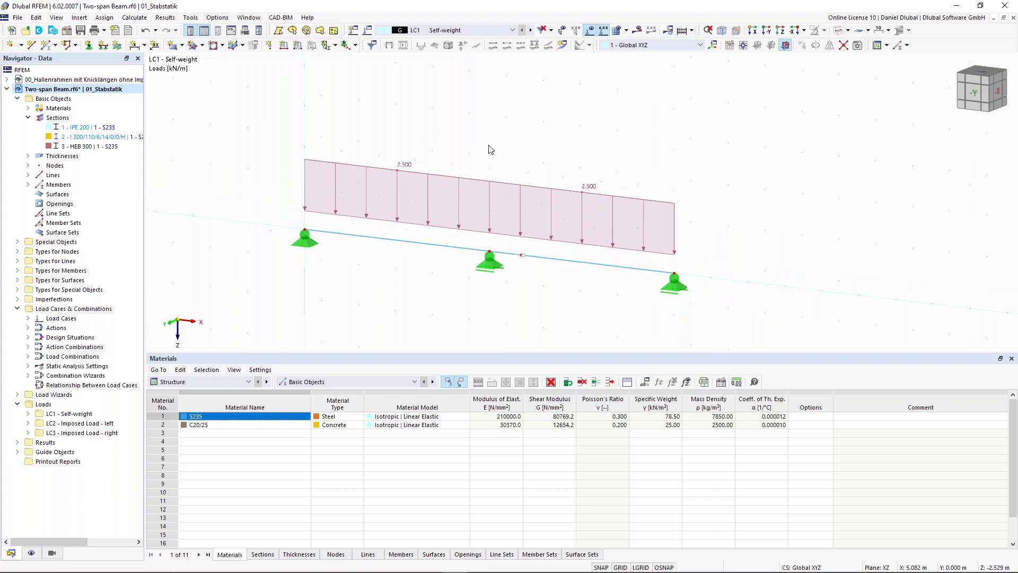
scroll(490, 150, down, 2)
click(637, 30)
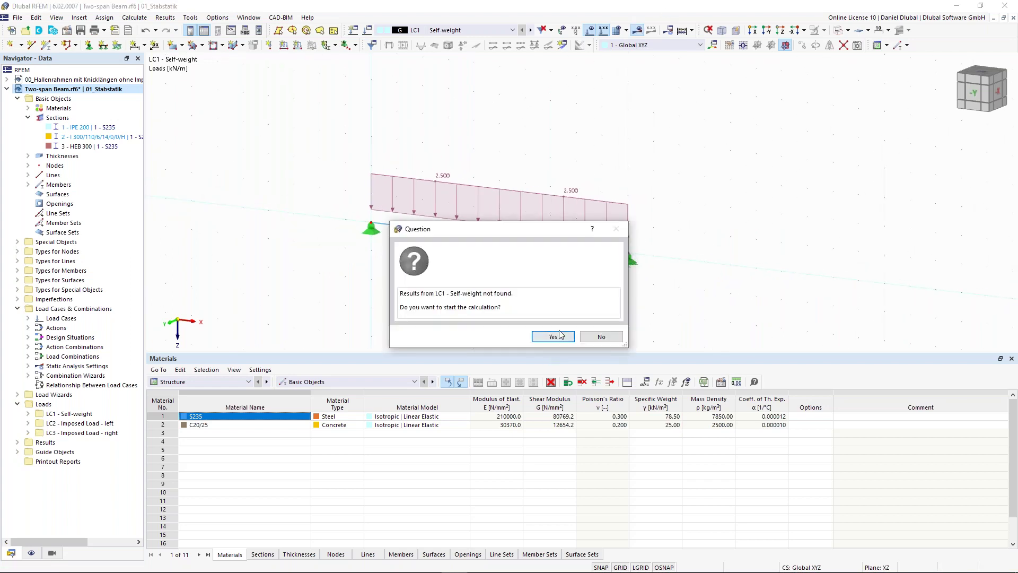
click(558, 336)
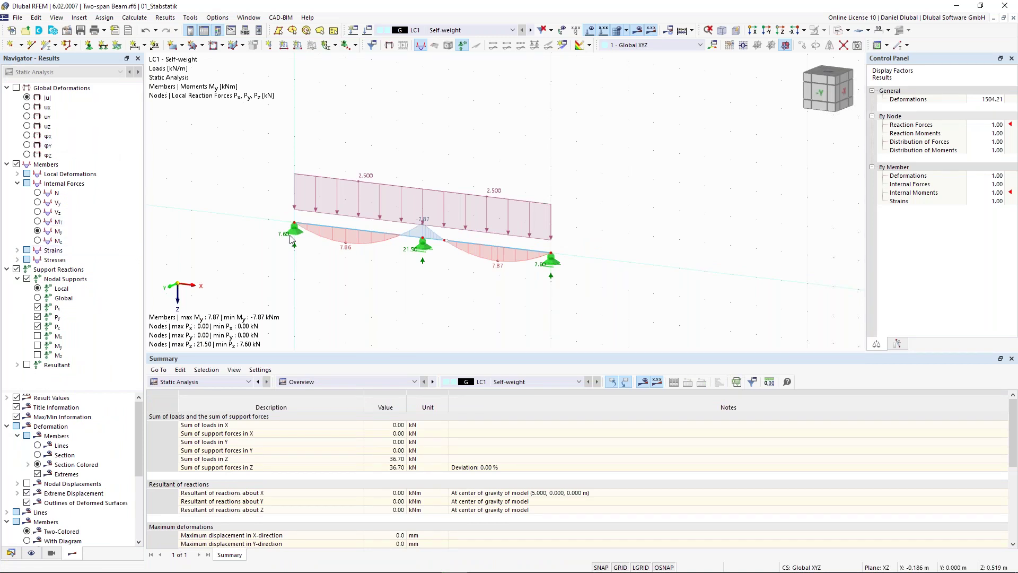
Examine the bending moment diagram My and the support reactions along both spans, especially around the middle support and the member hinge
scroll(291, 240, up, 4)
middle_drag(659, 232, 589, 230)
scroll(589, 230, up, 2)
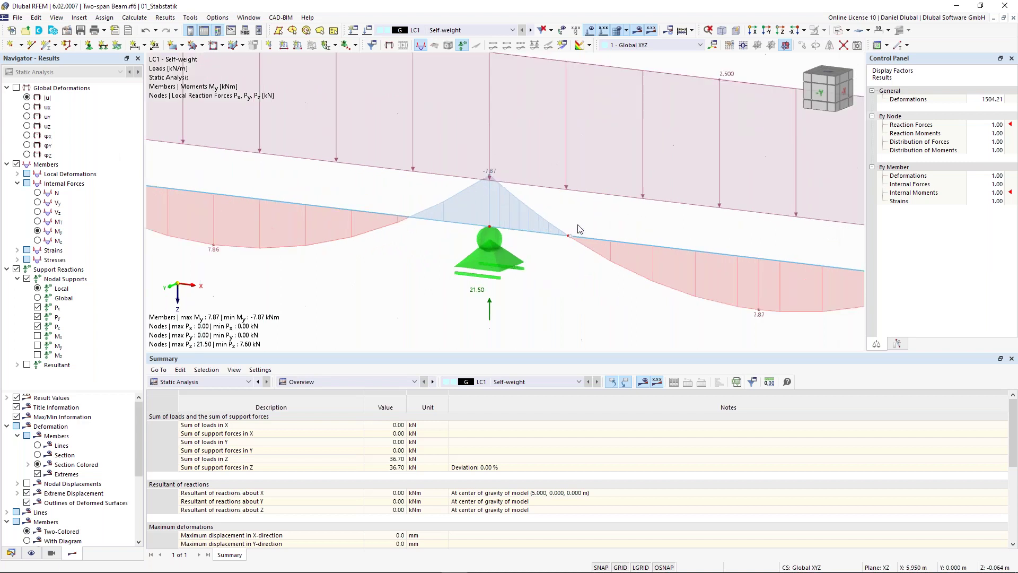
scroll(578, 225, down, 1)
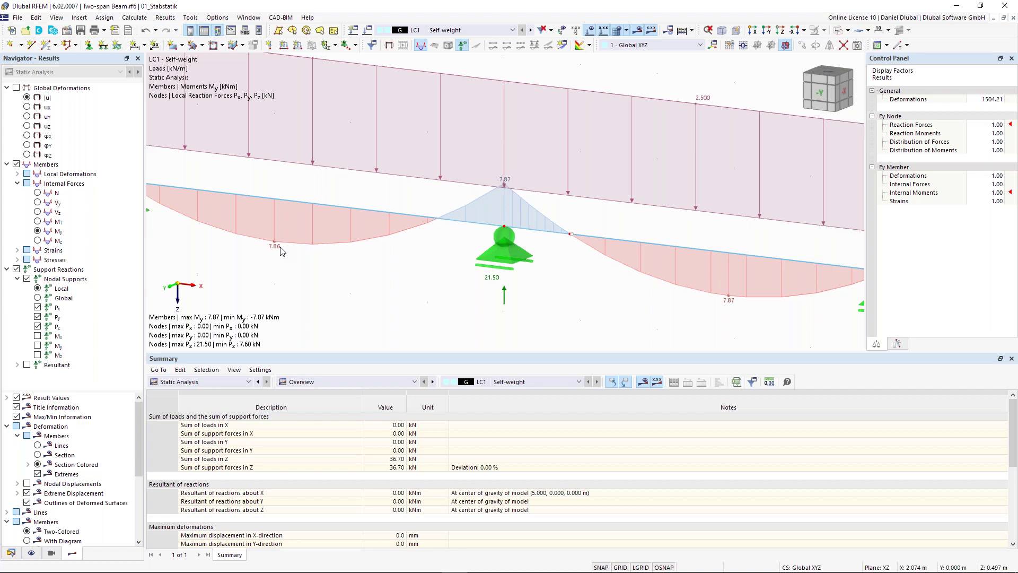
scroll(502, 183, down, 2)
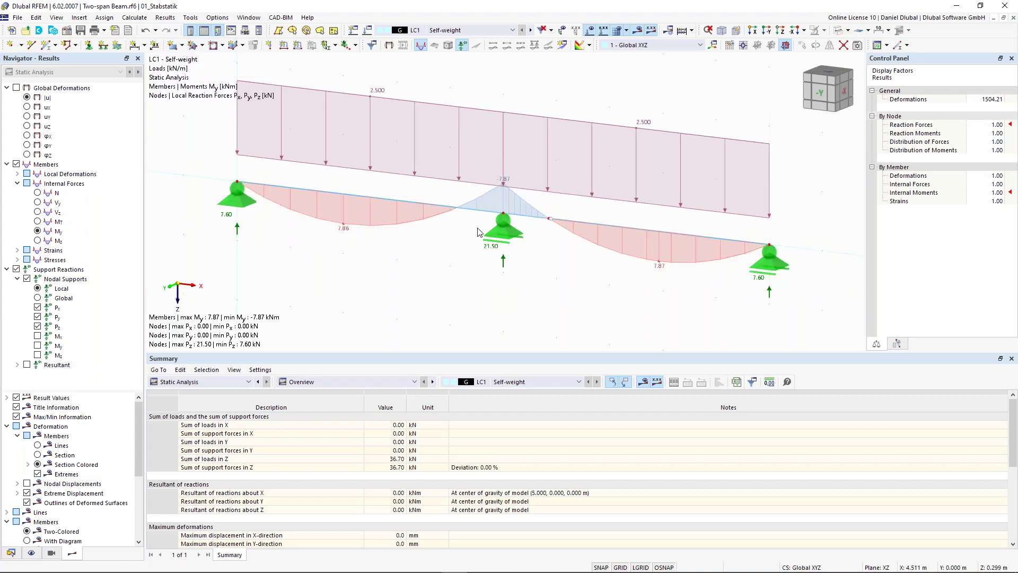
scroll(478, 229, down, 1)
middle_drag(551, 97, 522, 118)
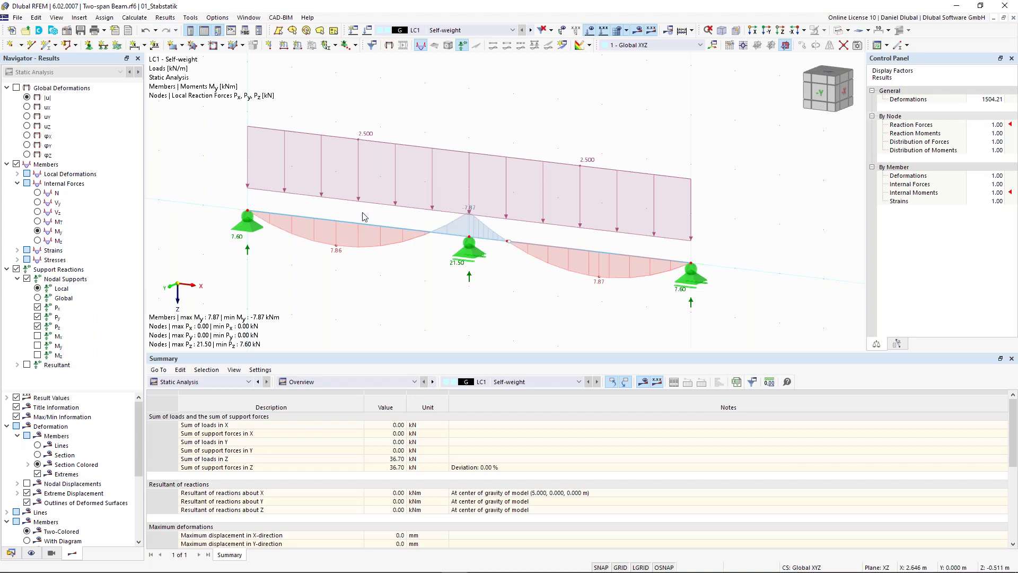
middle_drag(361, 211, 347, 219)
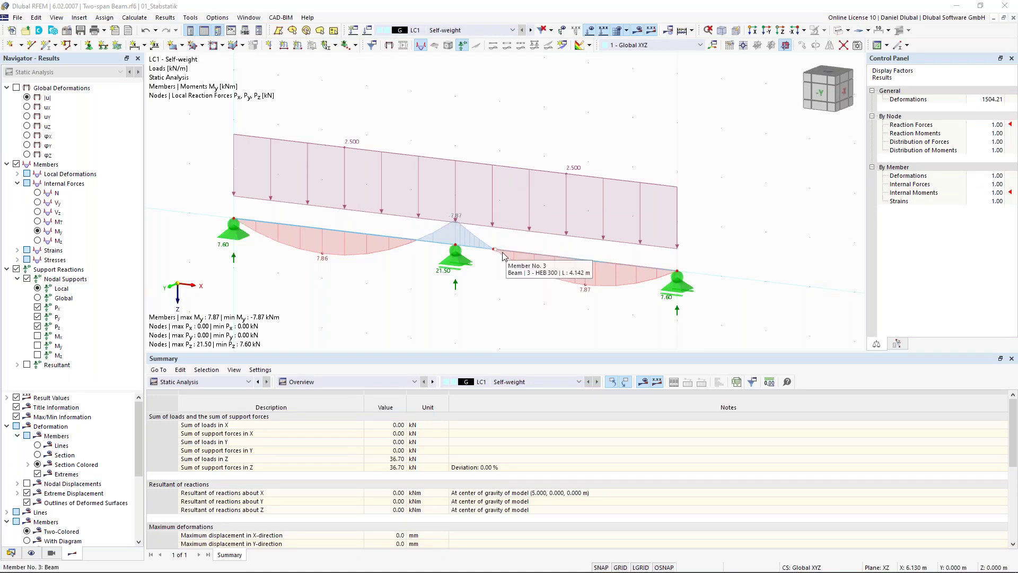
scroll(499, 254, up, 2)
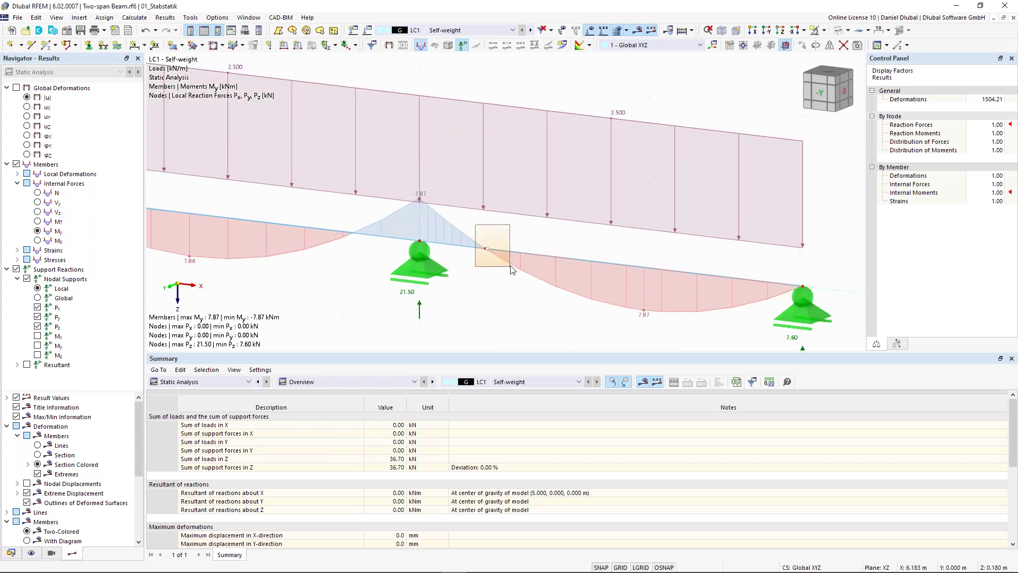
scroll(477, 221, down, 2)
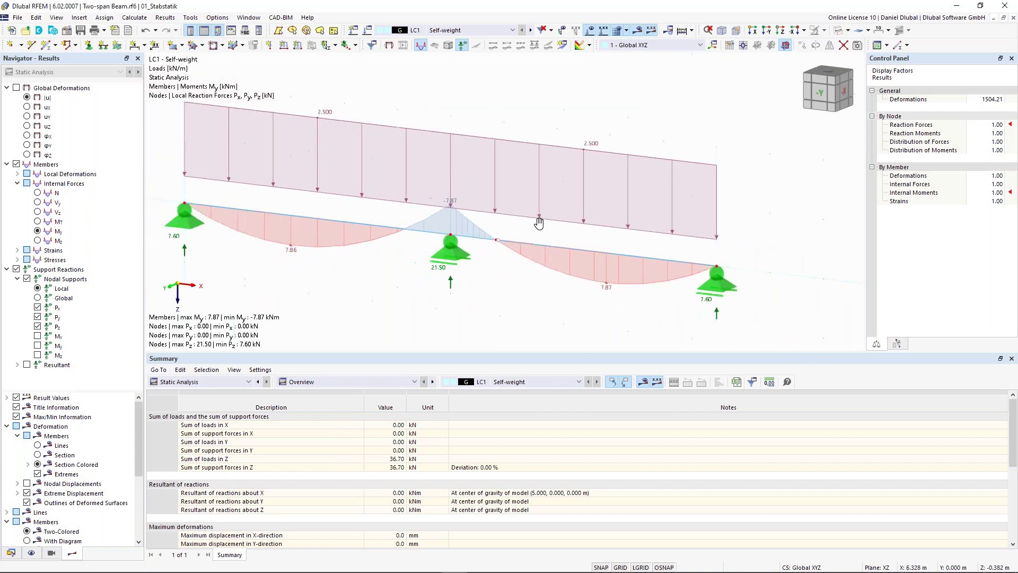
scroll(557, 229, down, 1)
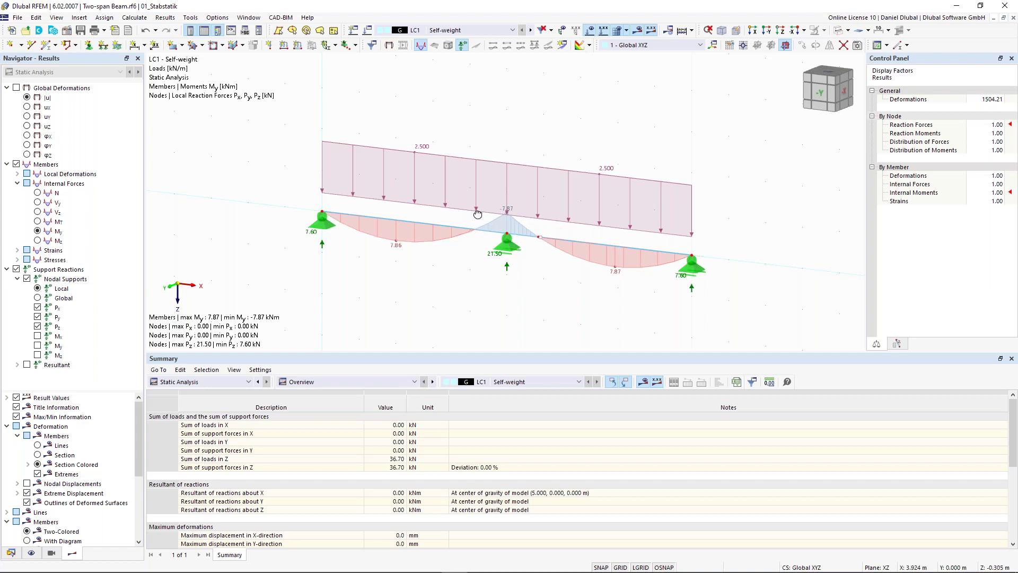
scroll(477, 213, up, 3)
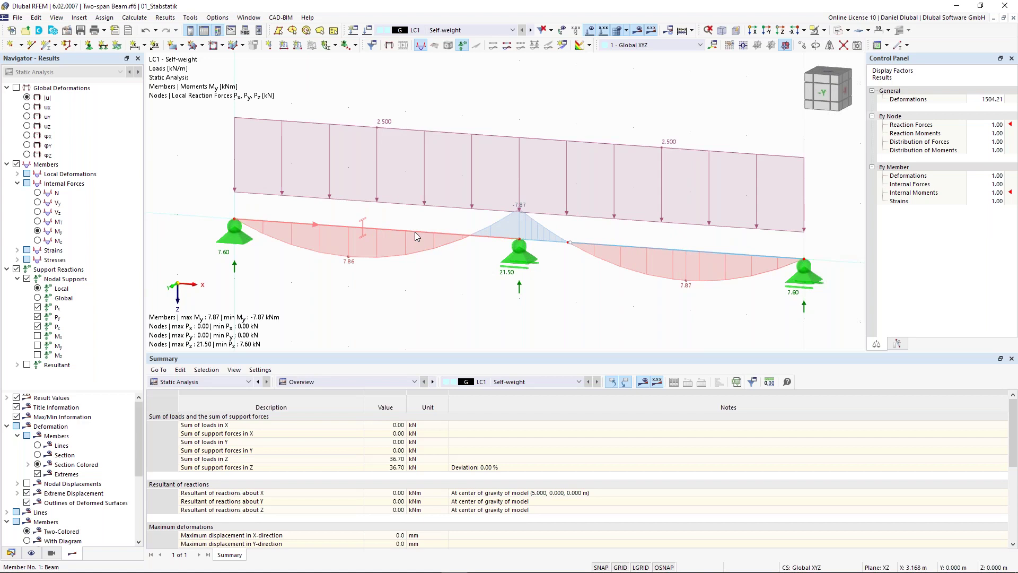
Select the members of both spans and open the global parameters for editing
click(415, 232)
click(562, 243)
click(643, 248)
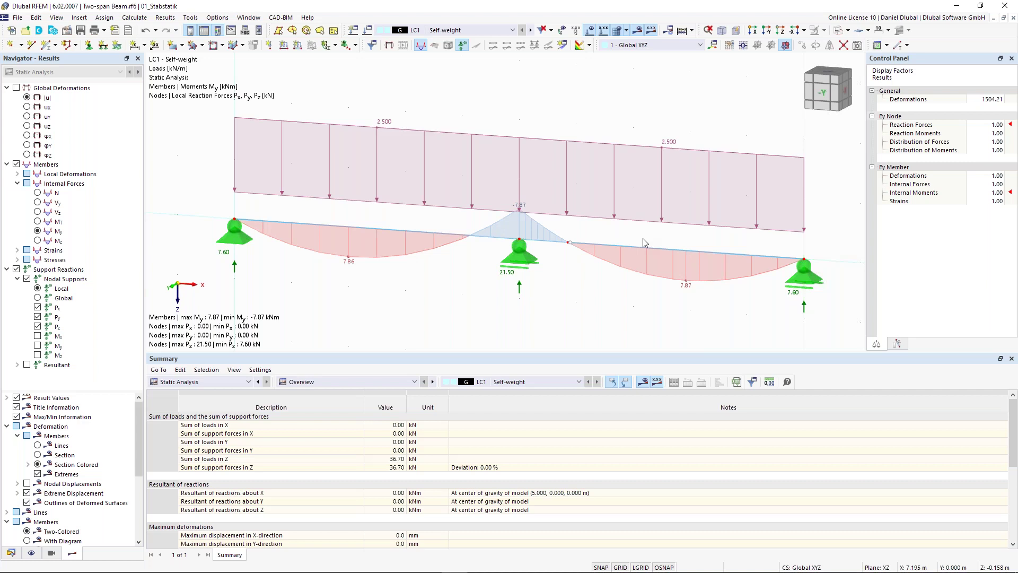
click(648, 383)
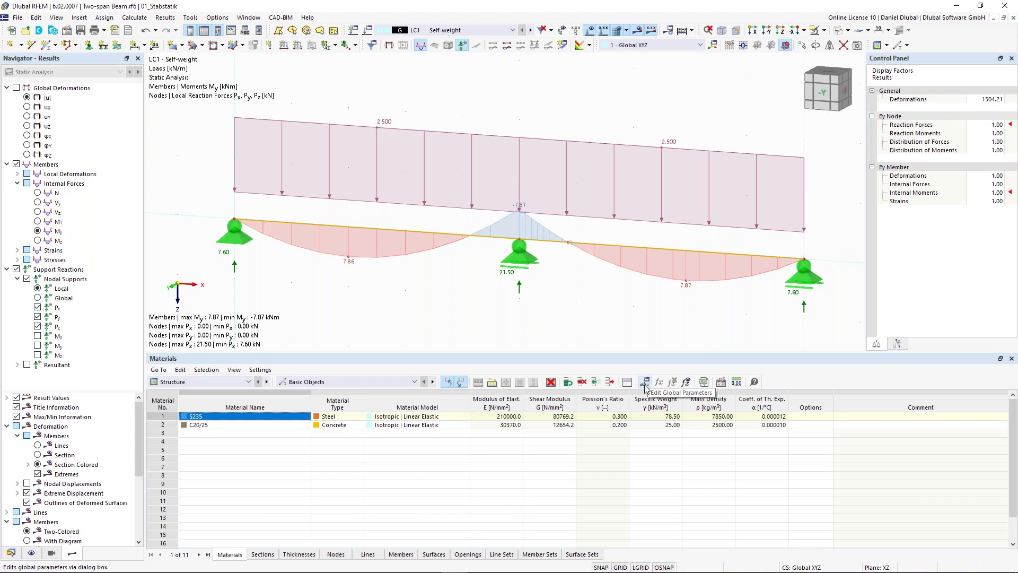
click(645, 383)
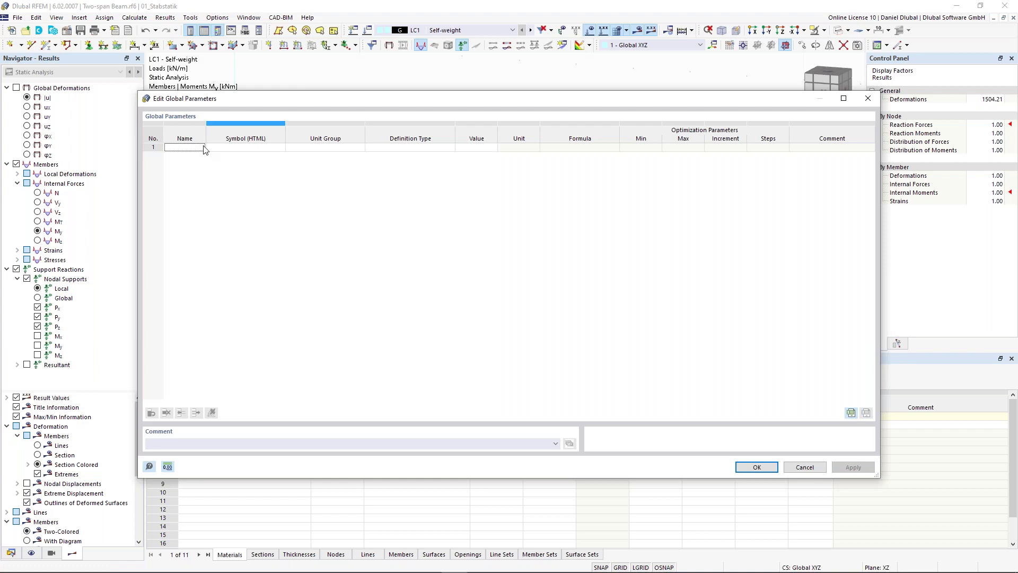
Add a global parameter named L with the unit group Lengths and the definition type Value
click(186, 147)
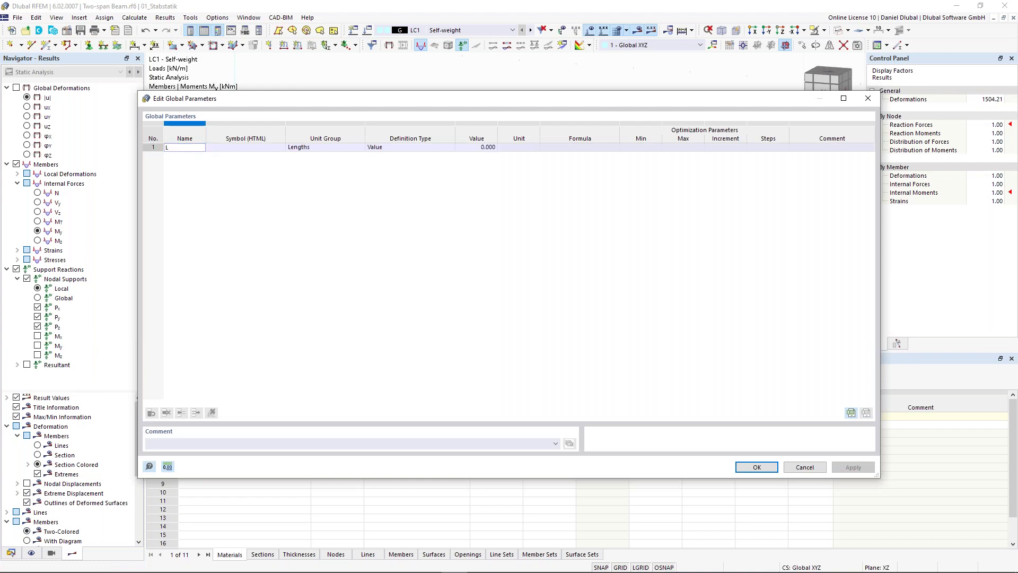
key(Tab)
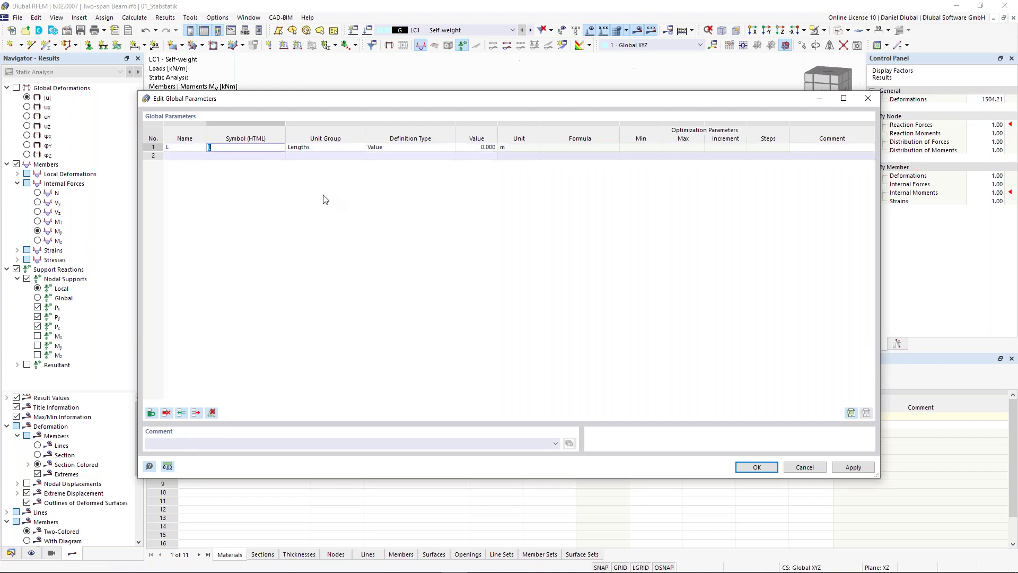
click(334, 150)
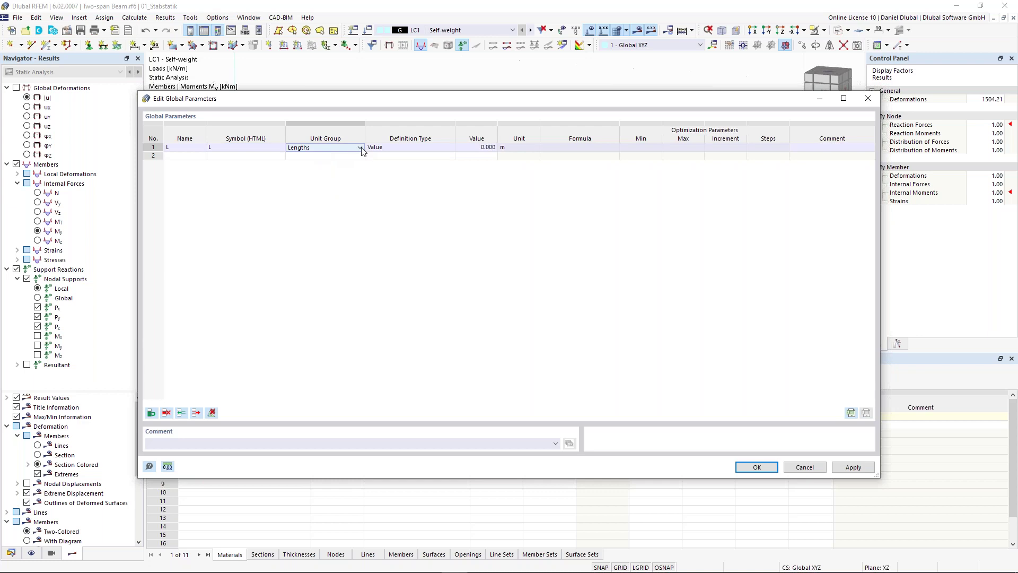
click(351, 149)
click(350, 150)
click(401, 150)
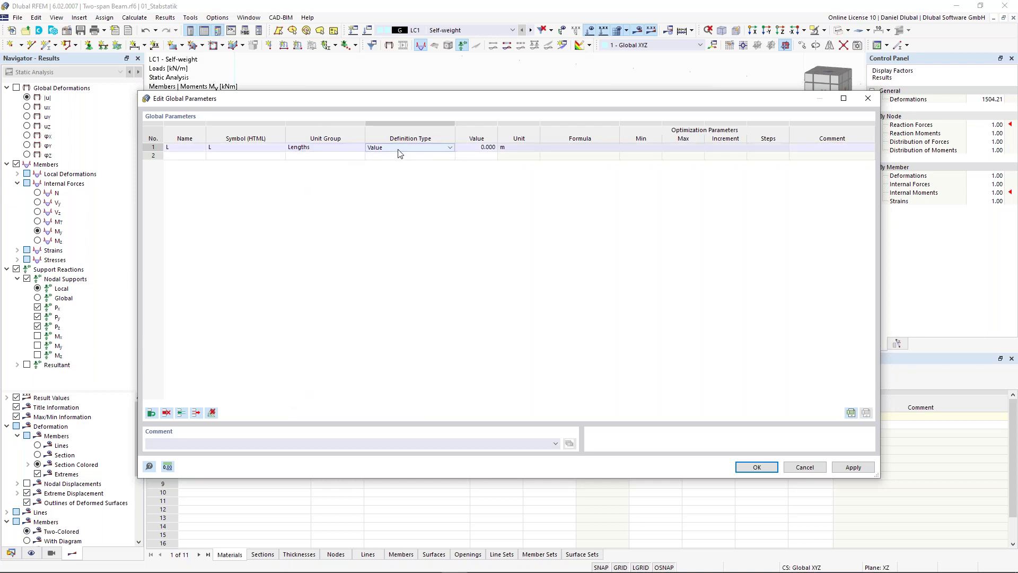
click(425, 150)
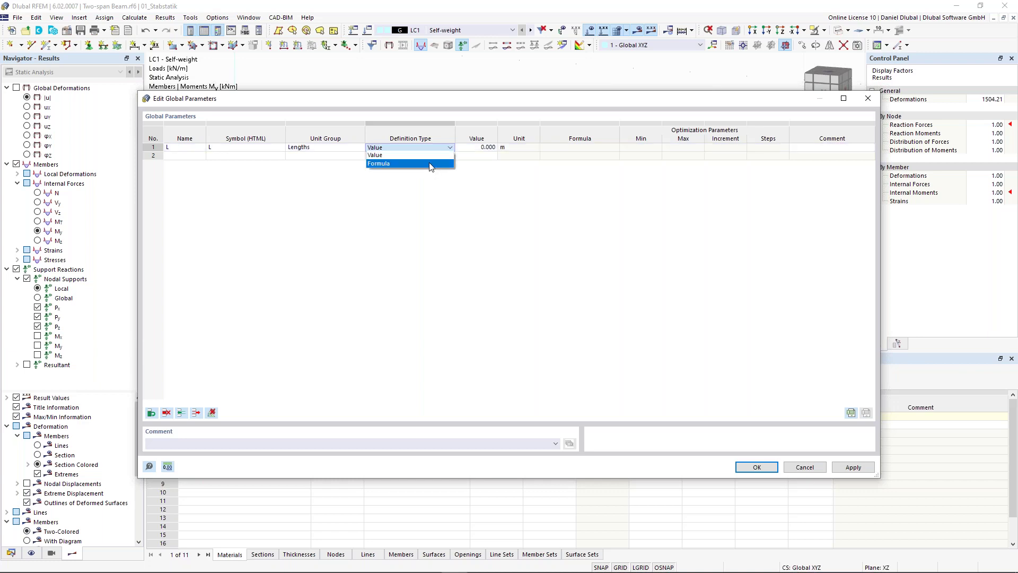
Set the value of parameter L to 5 m and enter the comment "Length"
click(480, 150)
click(479, 148)
text(5)
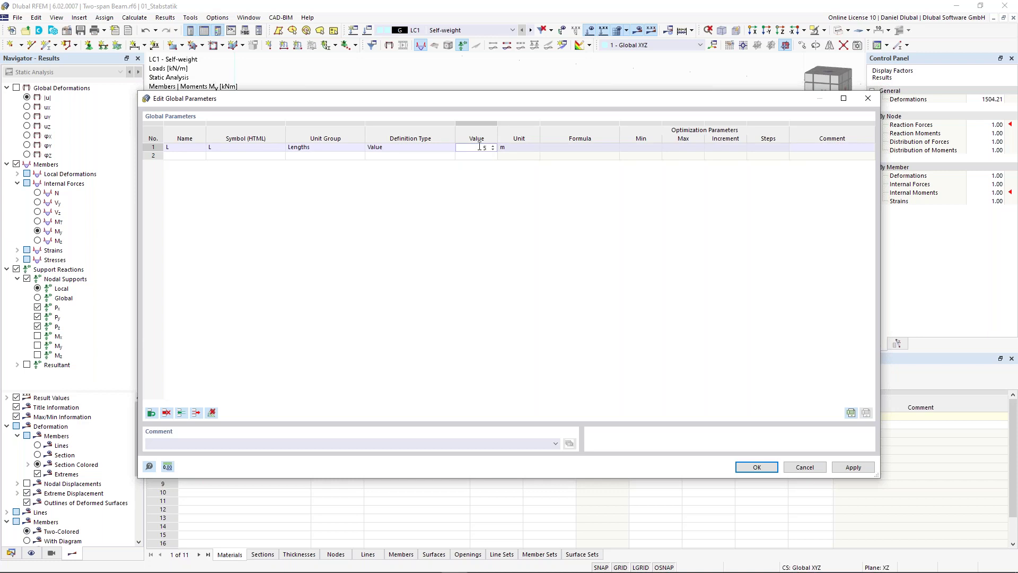
key(Return)
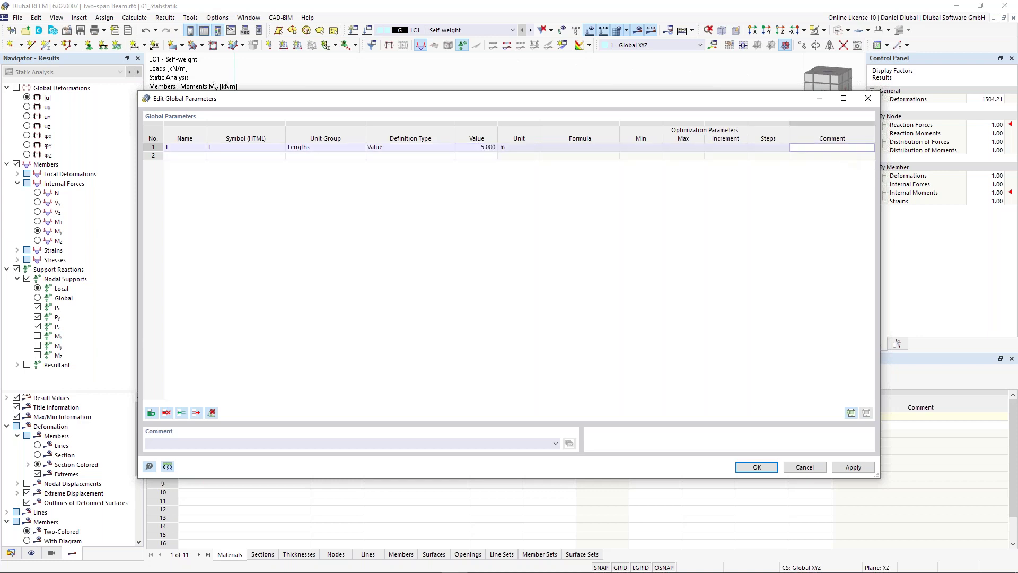
text(Length)
key(Return)
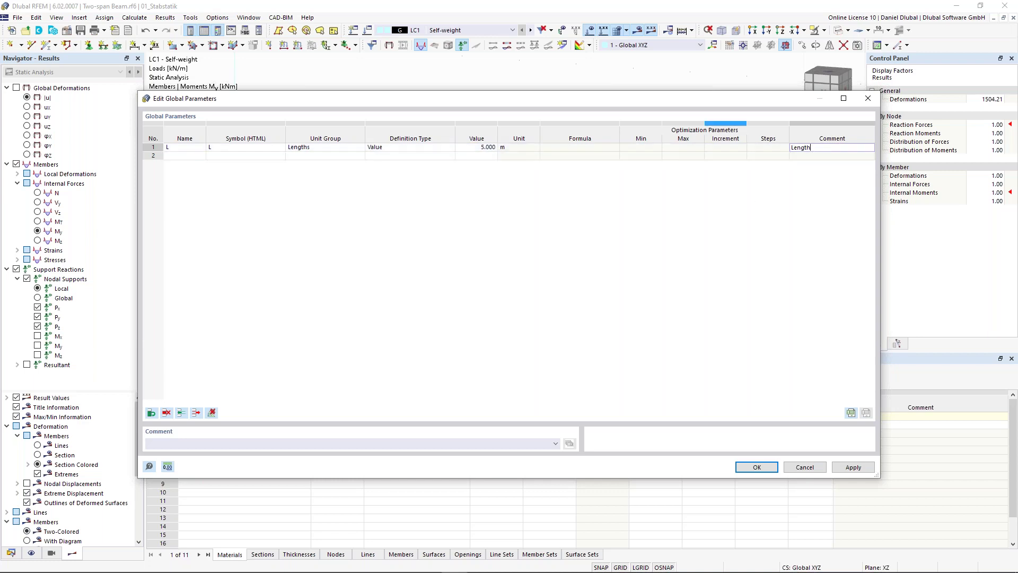
Add a second global parameter named e and assign it the unit group Factors from Materials
click(184, 156)
drag(302, 99, 304, 282)
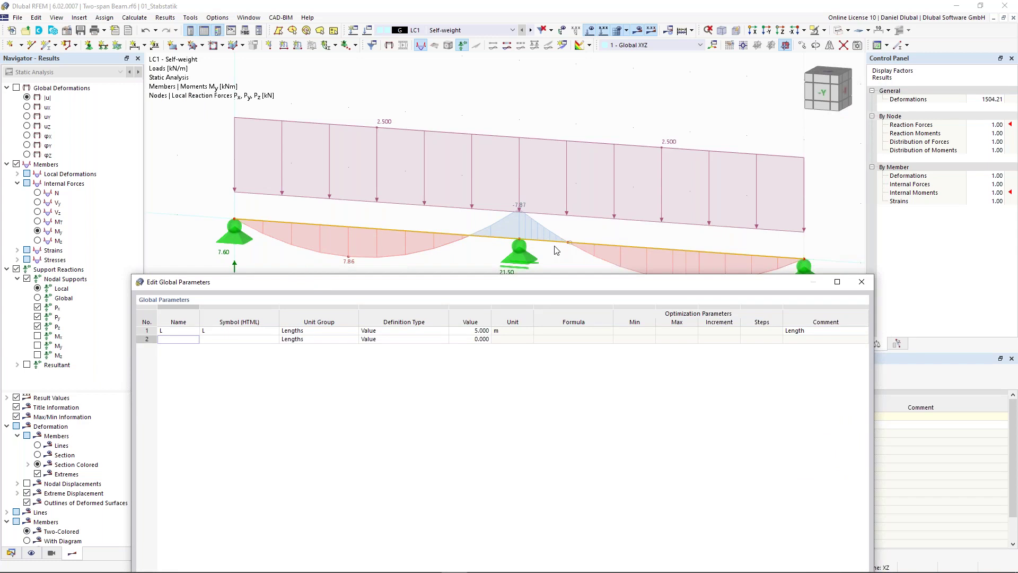
text(e)
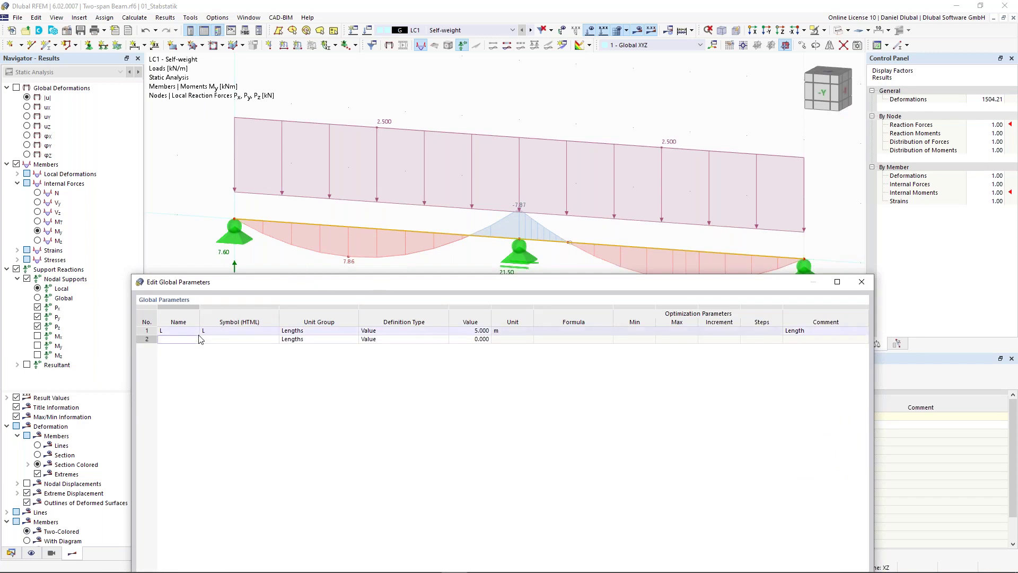
drag(230, 281, 233, 168)
key(Tab)
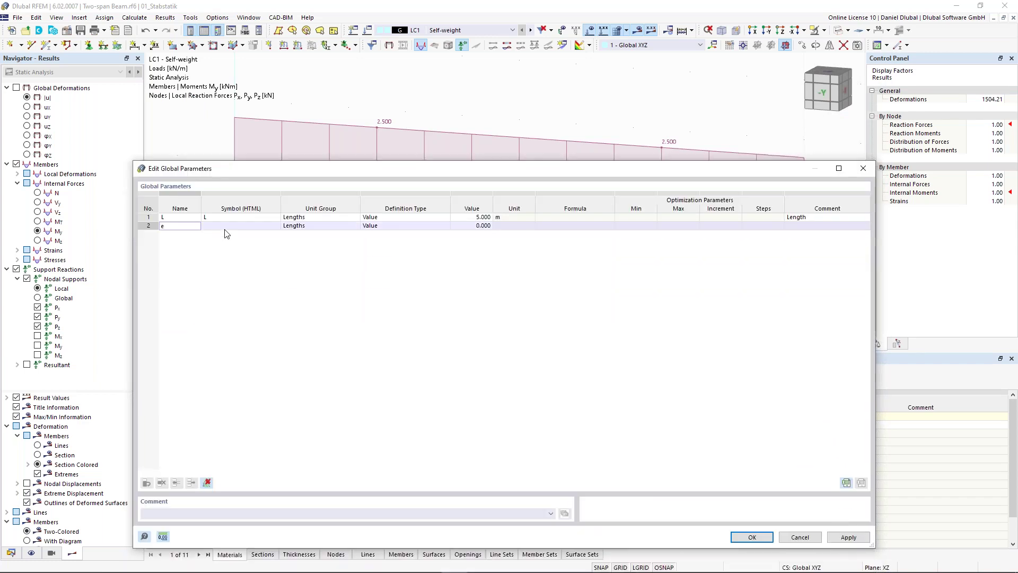
click(331, 226)
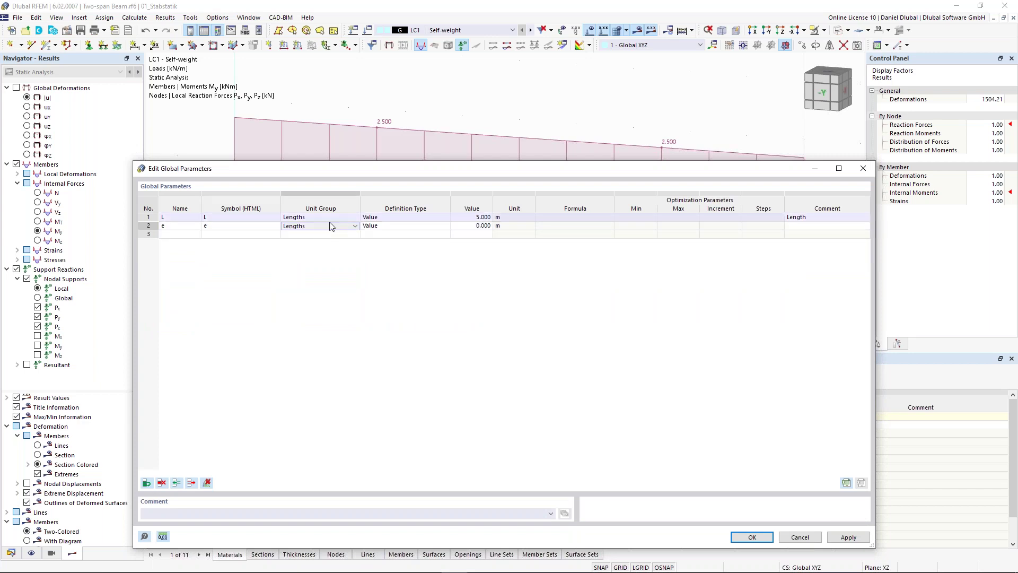
click(354, 226)
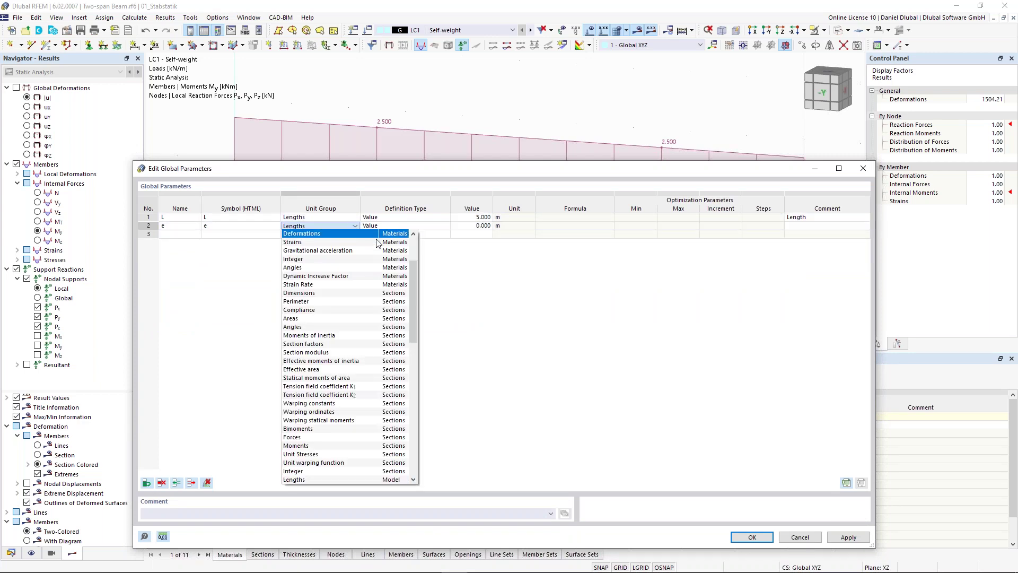
drag(414, 270, 418, 236)
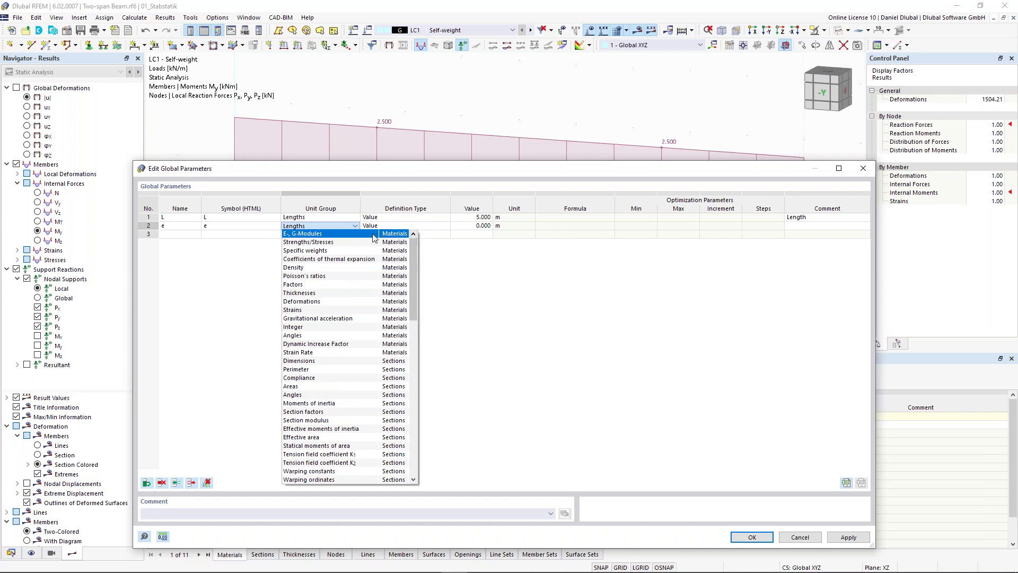
click(345, 285)
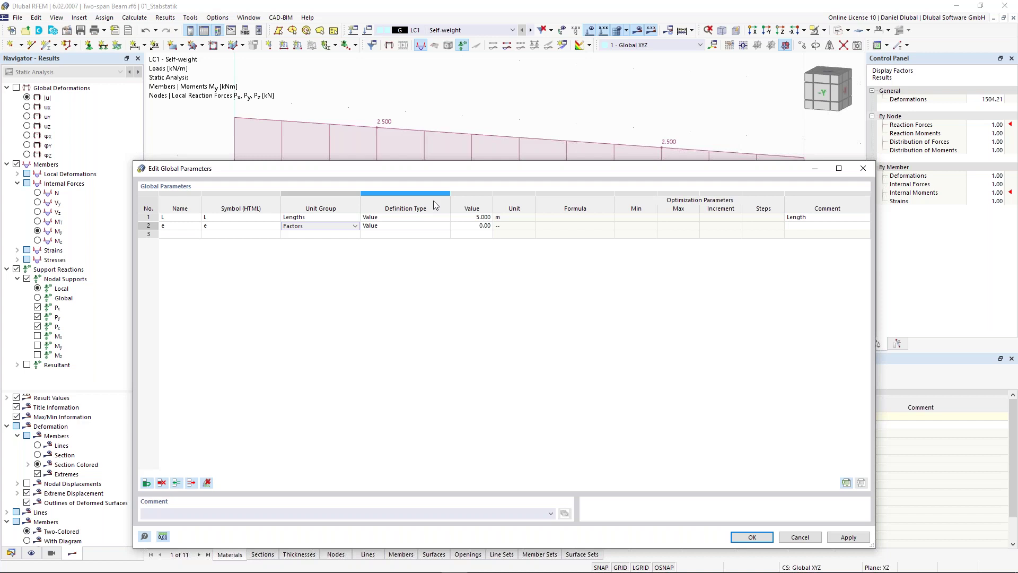
Set the value of parameter e to 0.1716 with the comment "Factor", and accept the global parameters
click(471, 226)
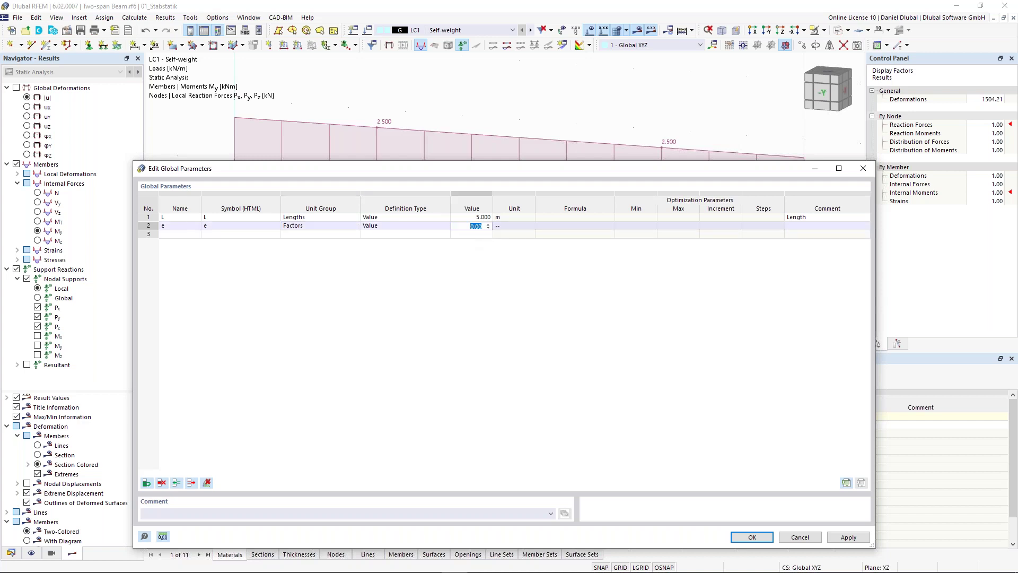
text(0.1716)
click(808, 226)
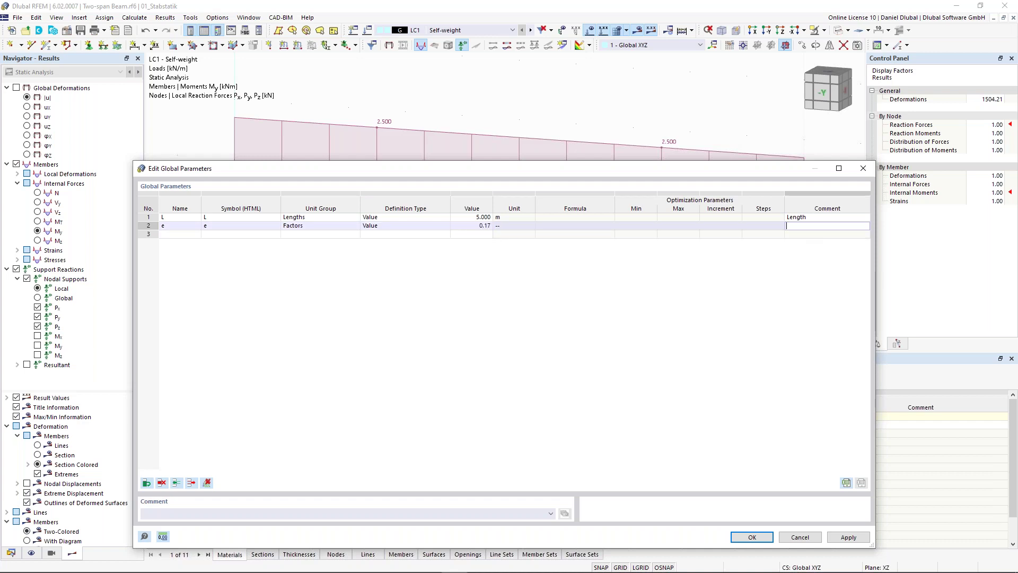
text(Factor)
click(751, 538)
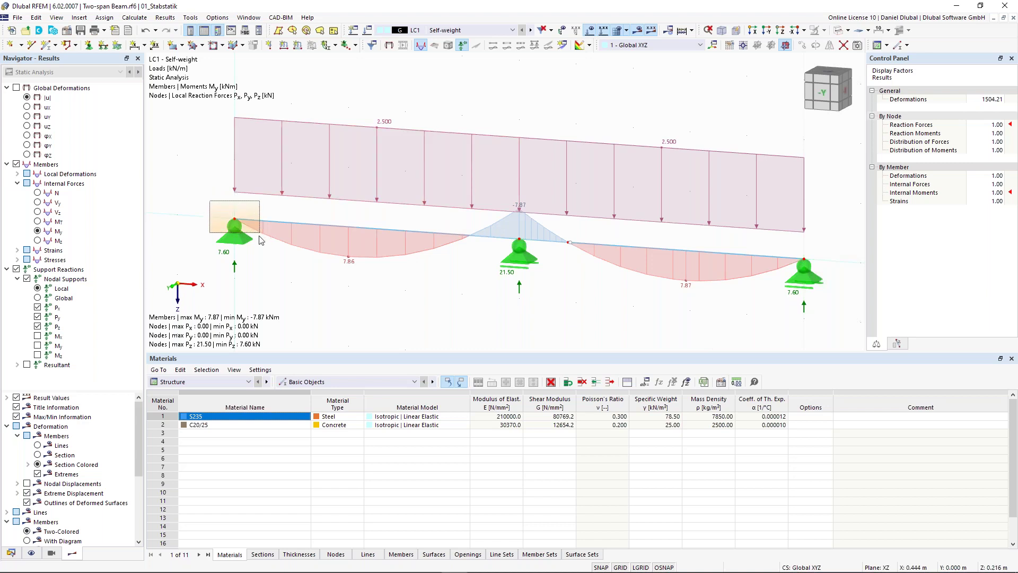
Define the X coordinate of the middle support node with the formula L
drag(213, 204, 258, 233)
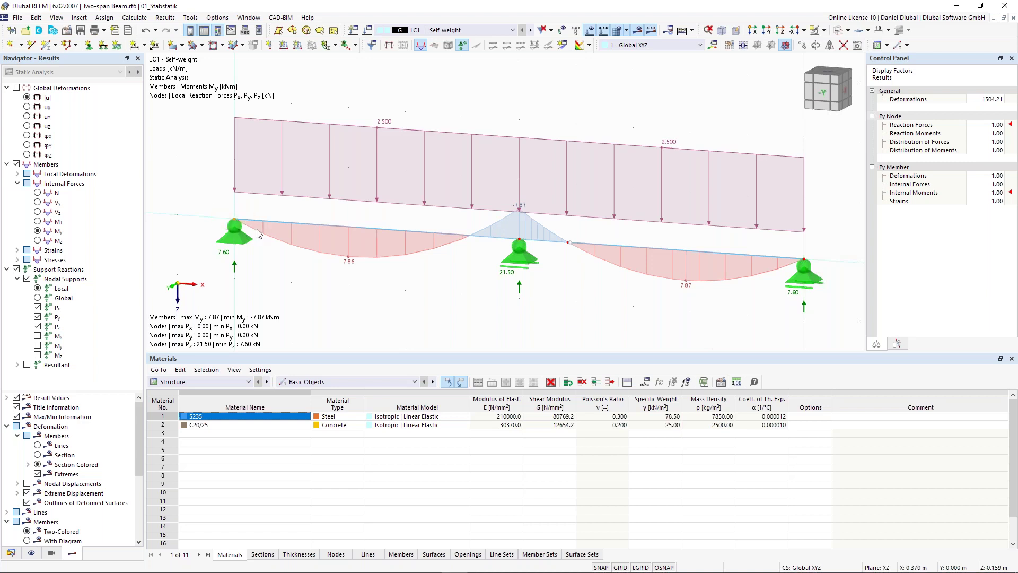
double_click(520, 243)
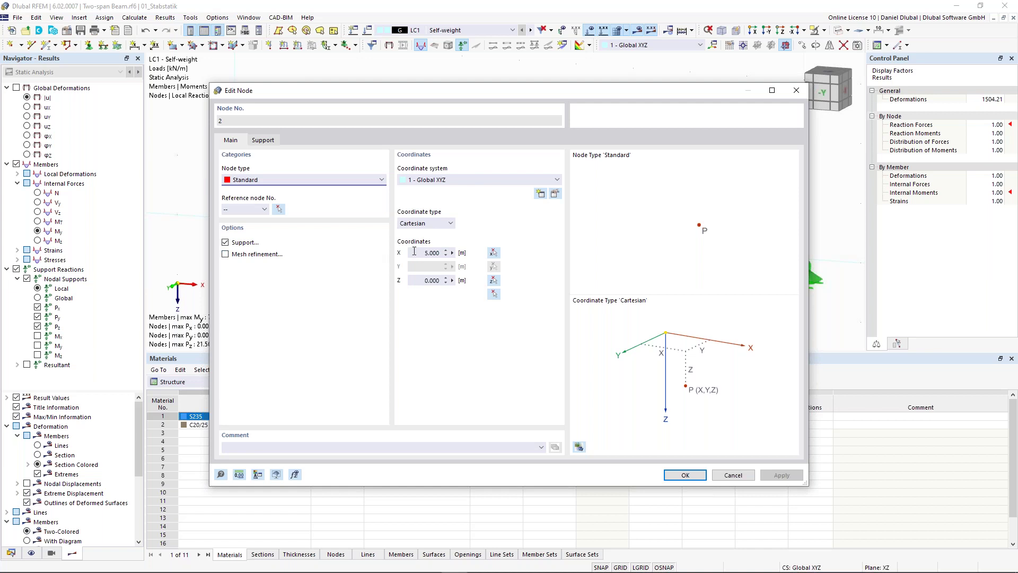
click(452, 253)
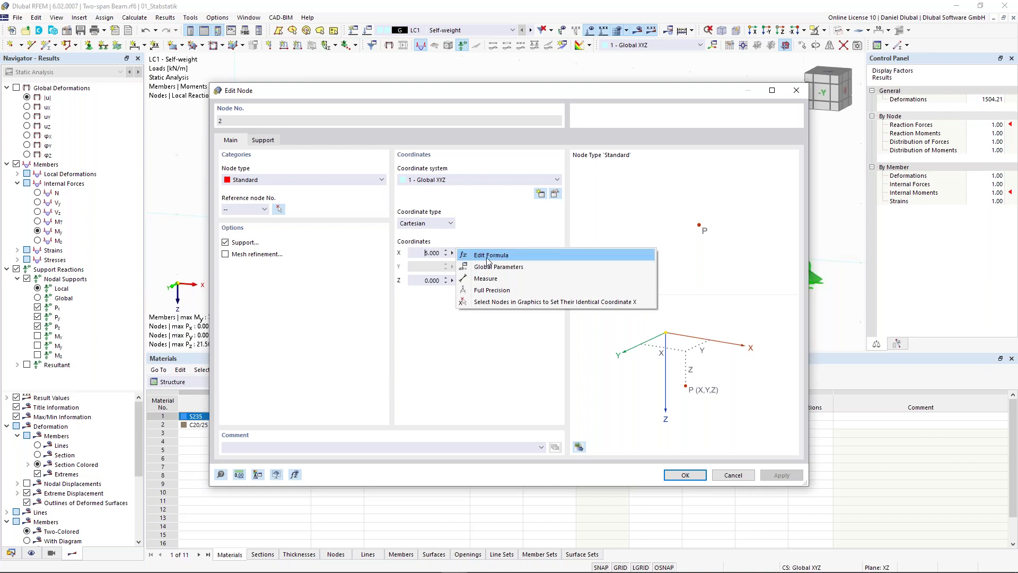
click(496, 258)
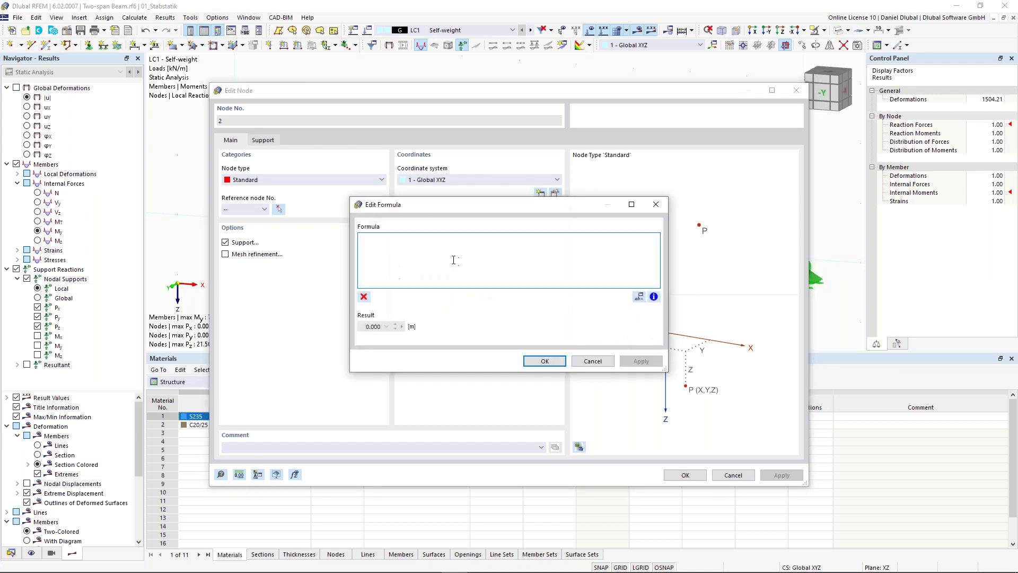
text(L)
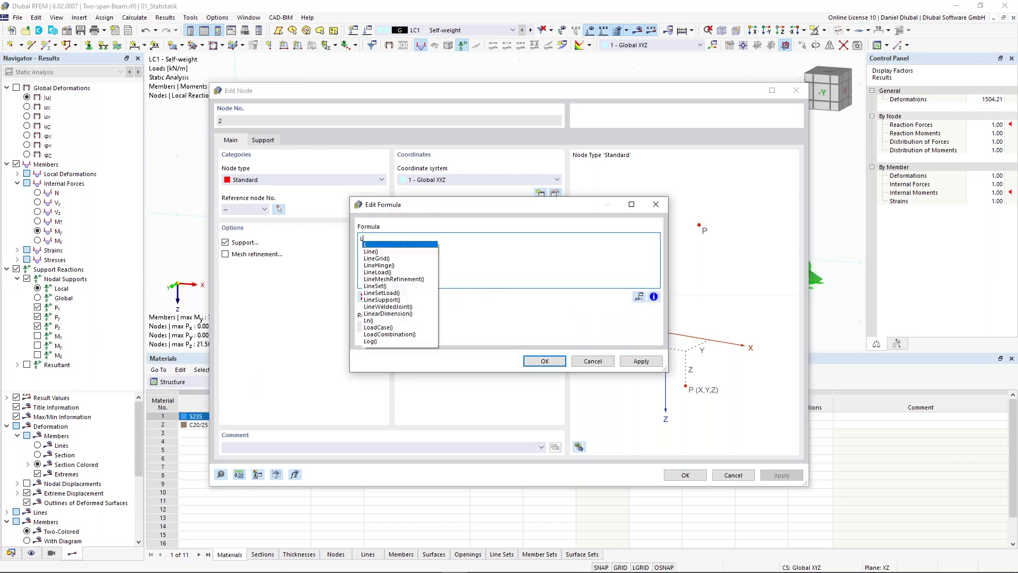
key(Return)
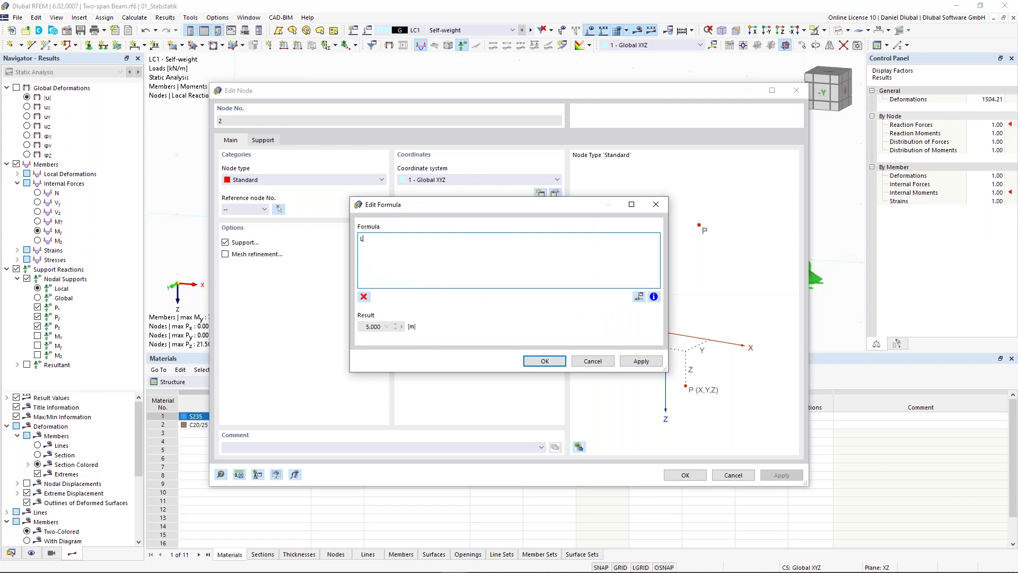
click(551, 363)
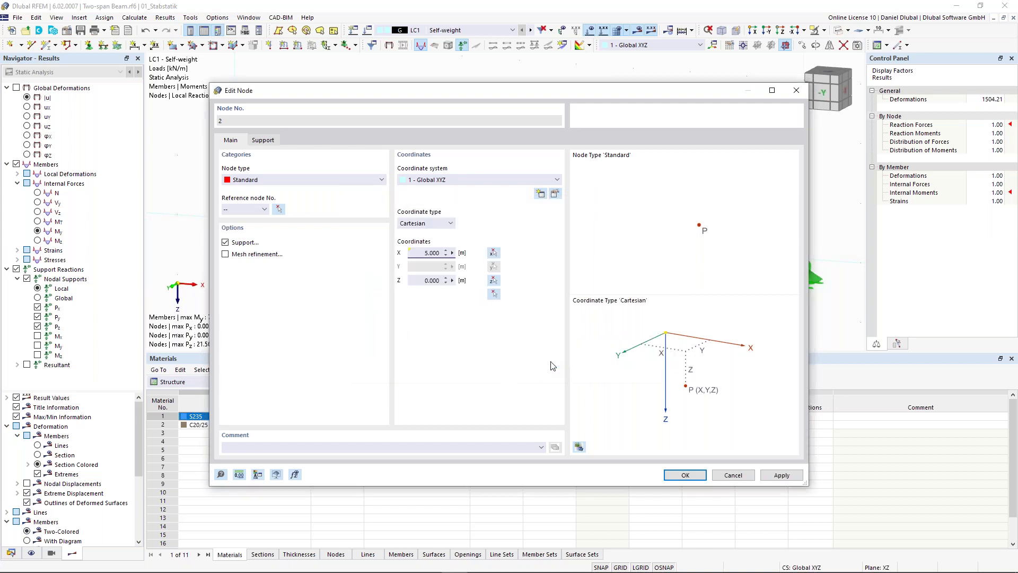
click(685, 475)
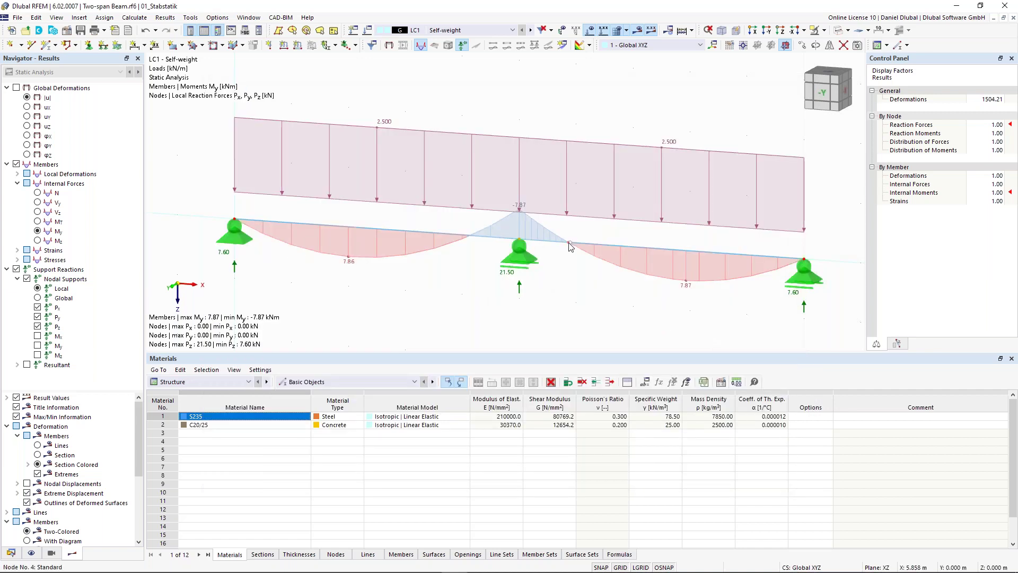
Define the X coordinate of the hinge node in the second span with the formula L+e*L
double_click(569, 244)
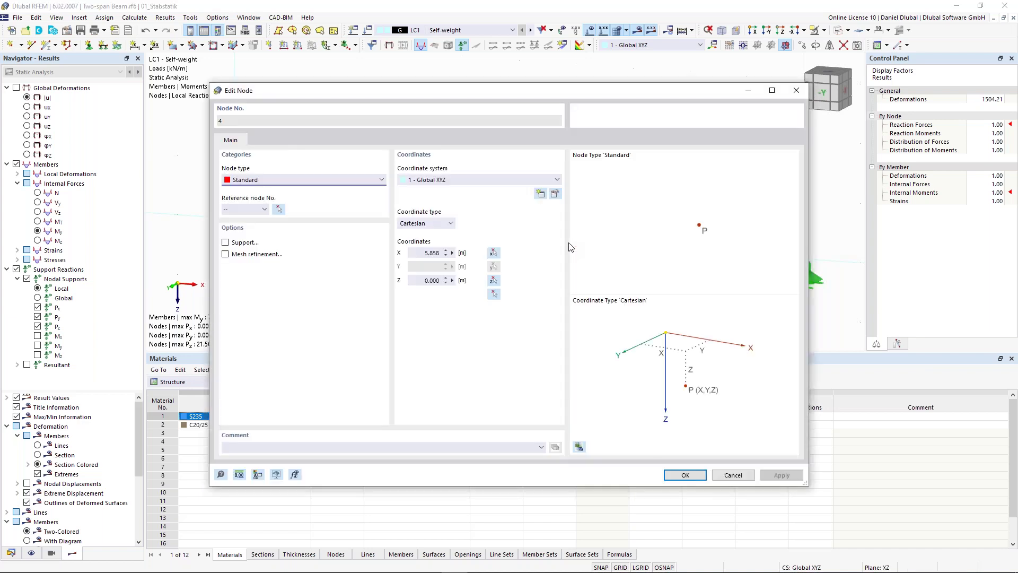
right_click(455, 250)
click(490, 258)
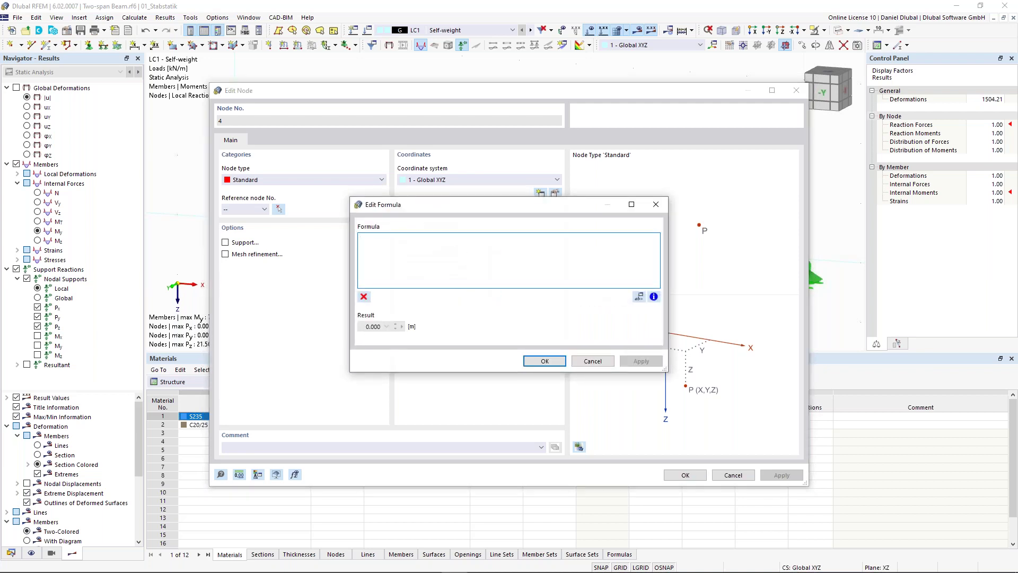
text(L+e)
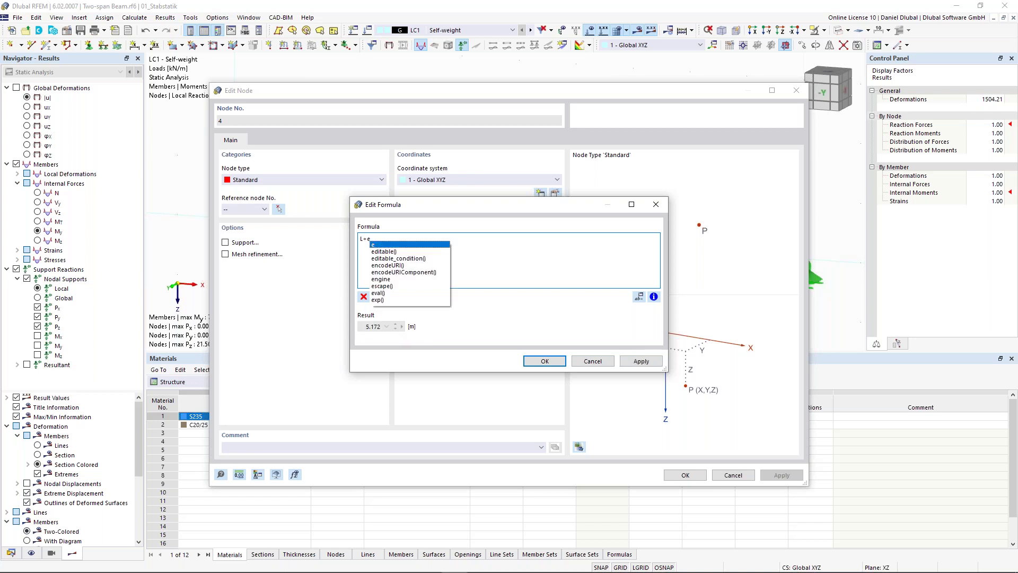
text(*L)
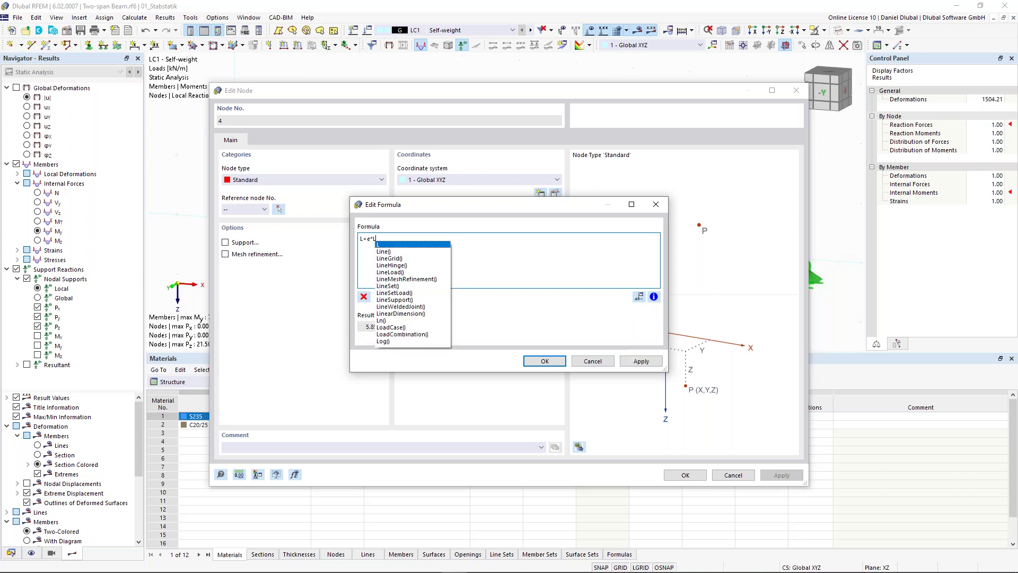
key(Escape)
click(378, 327)
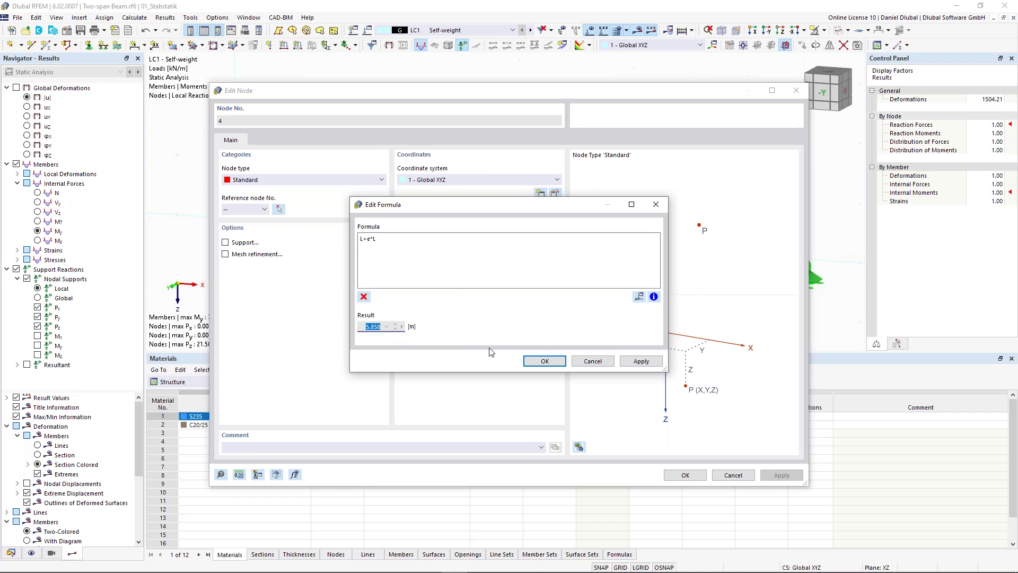
click(557, 364)
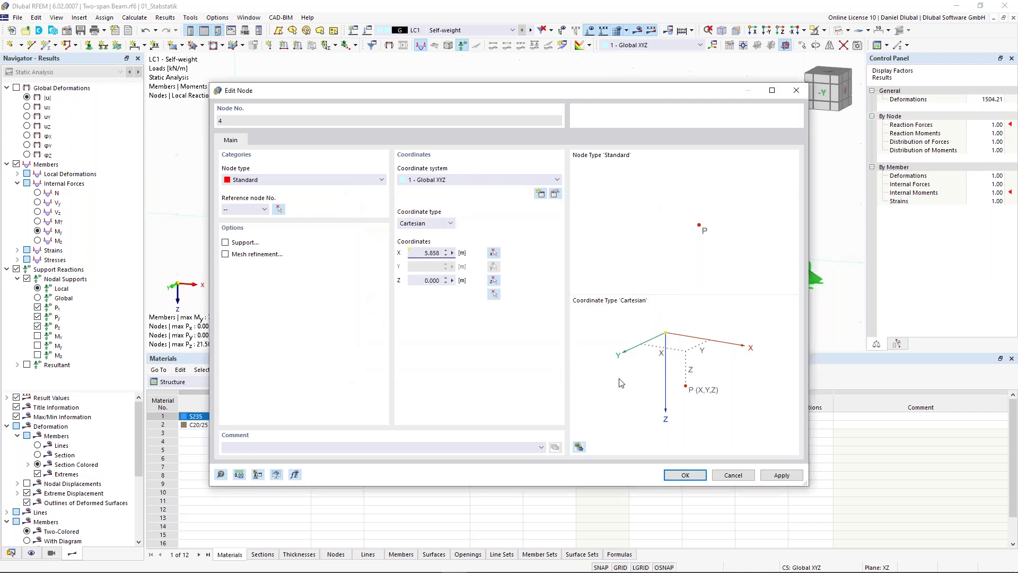
click(689, 475)
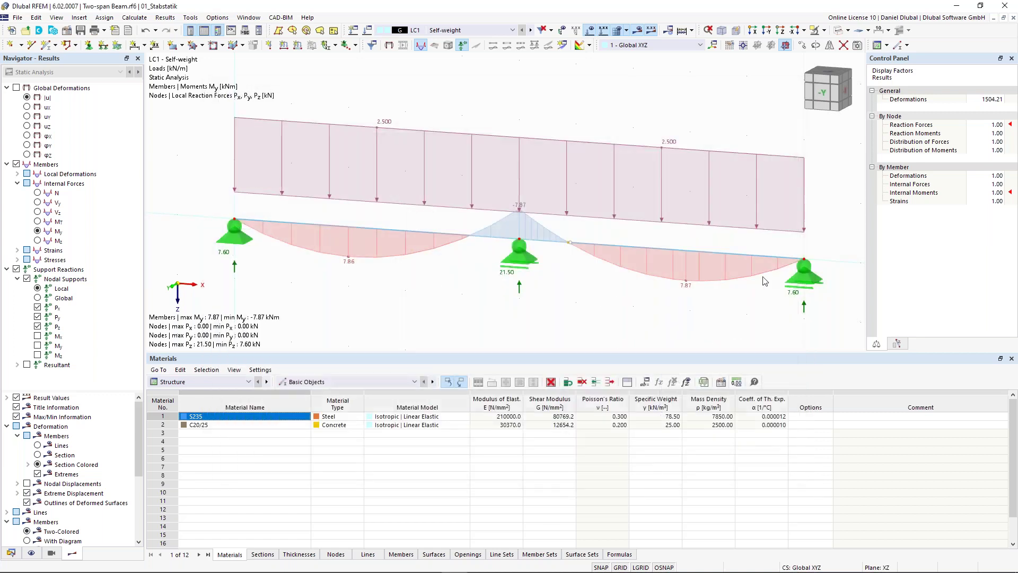
Define the X coordinate of the end support node at the beam's far end with the formula 2*L
double_click(805, 263)
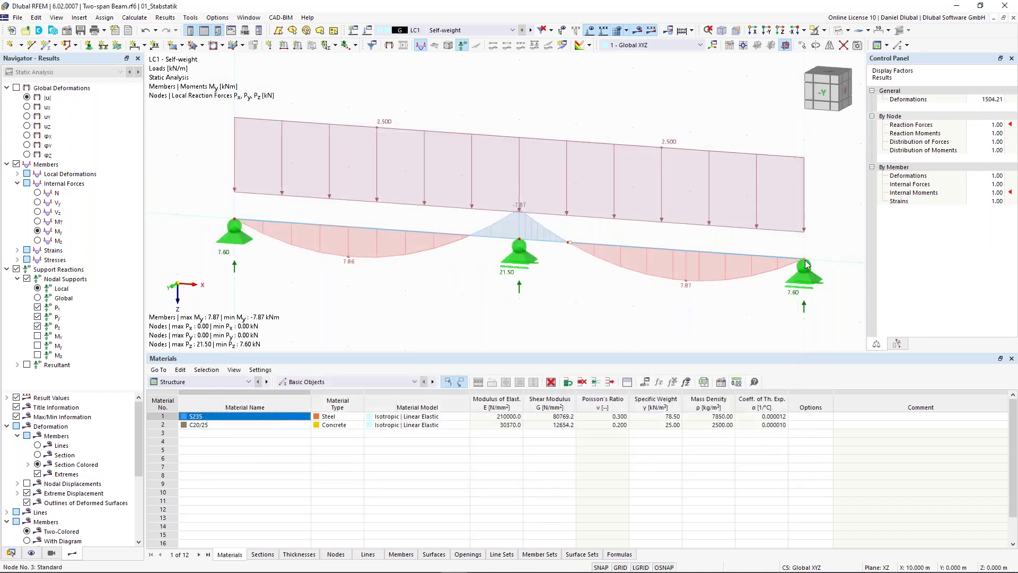
click(453, 253)
click(452, 253)
click(477, 264)
text(2)
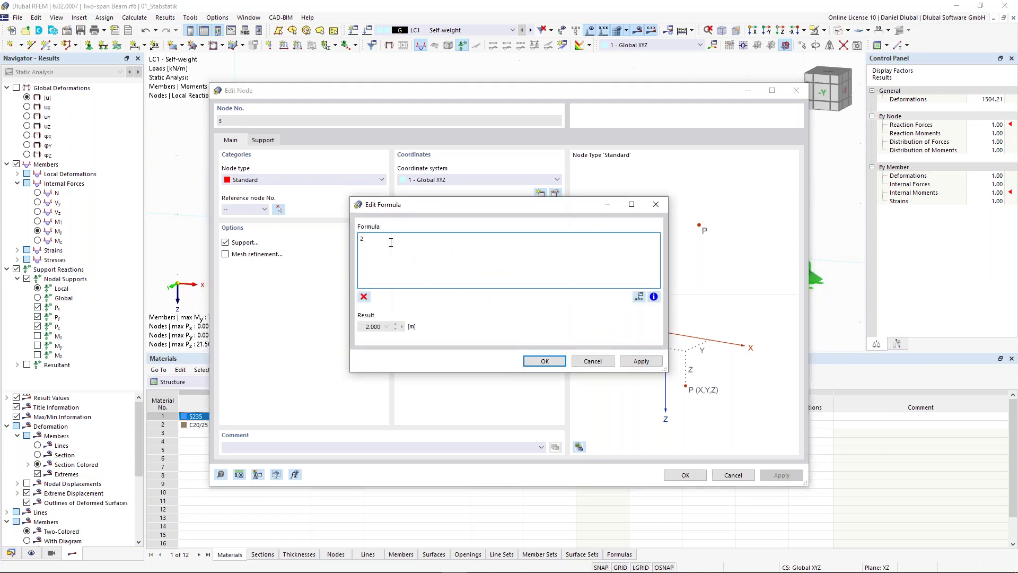
text(*L)
click(544, 361)
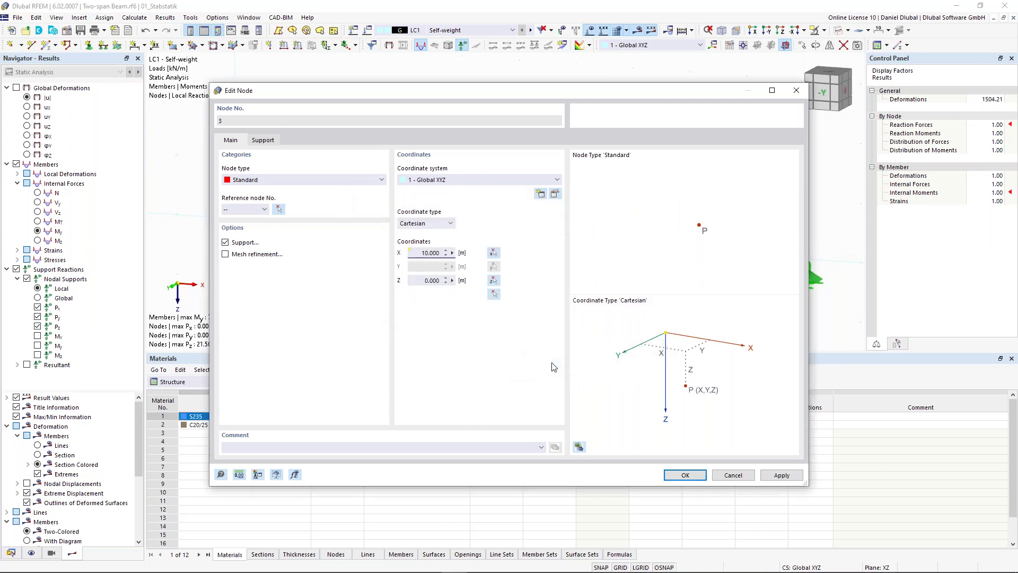
click(685, 475)
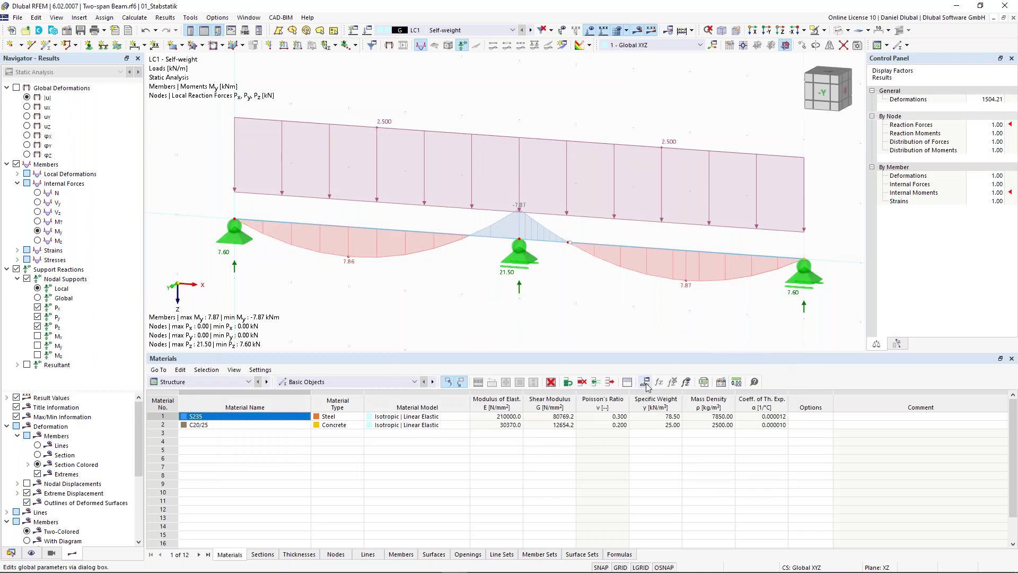
Set the global parameter L to 3 m, apply it to the beam and close the global parameters
click(646, 384)
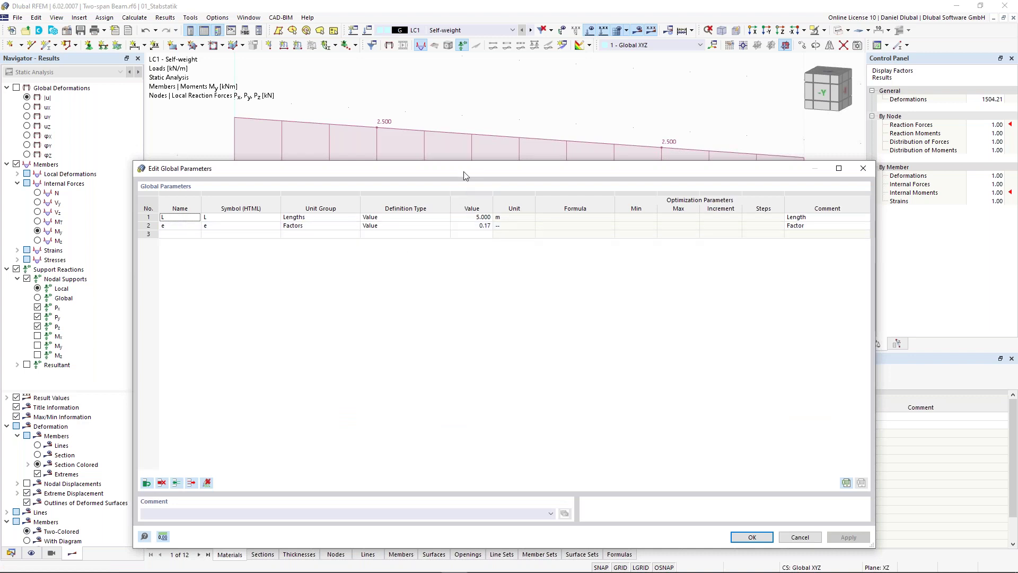
drag(463, 170, 461, 197)
drag(453, 276, 454, 305)
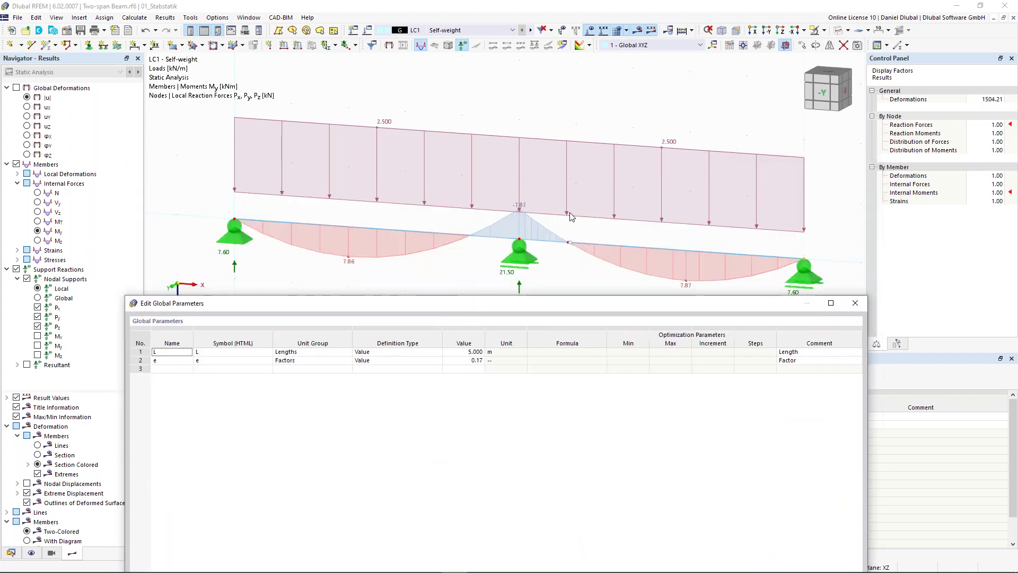
double_click(467, 351)
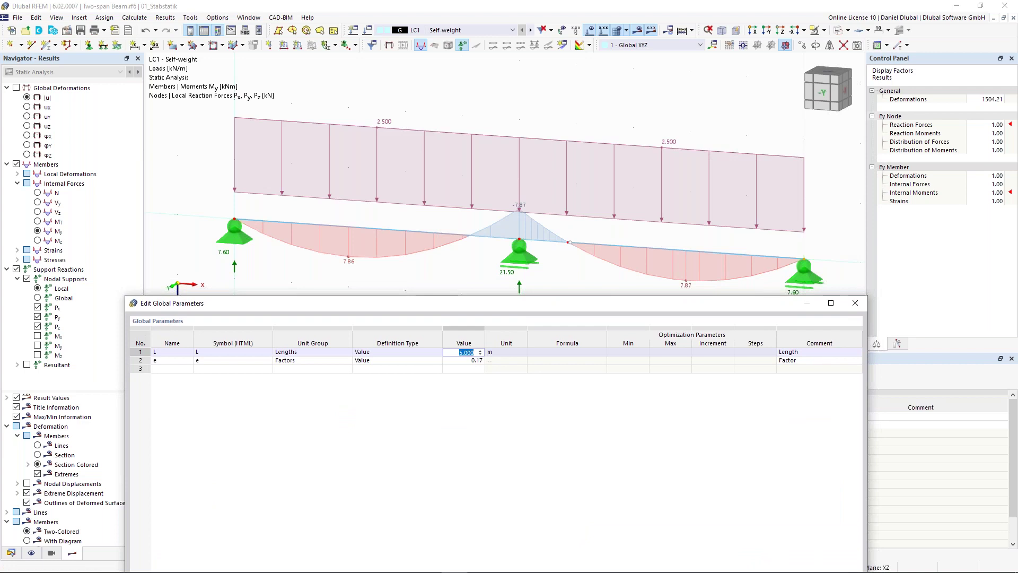
text(4)
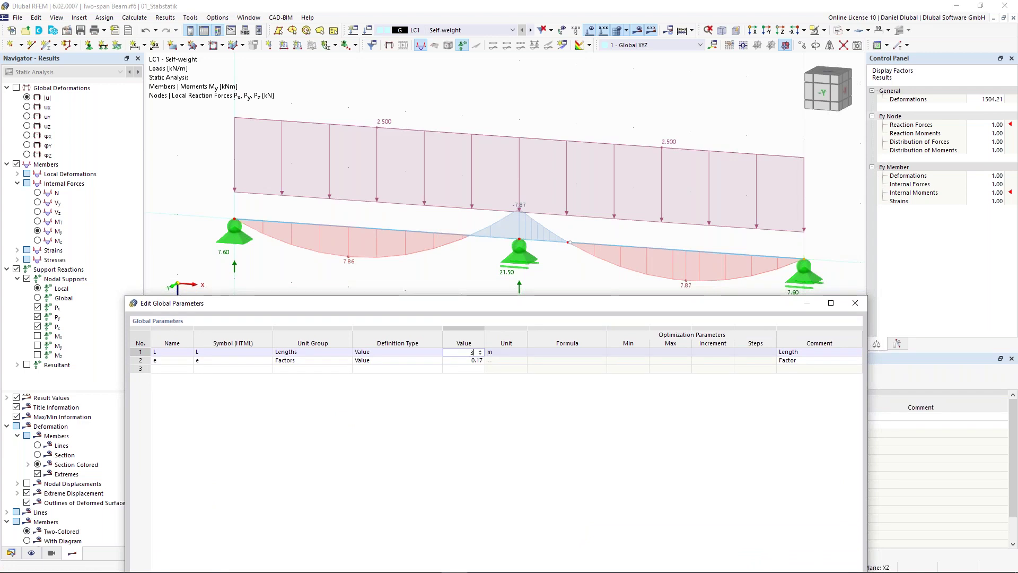
drag(533, 303, 408, 117)
key(Return)
click(730, 483)
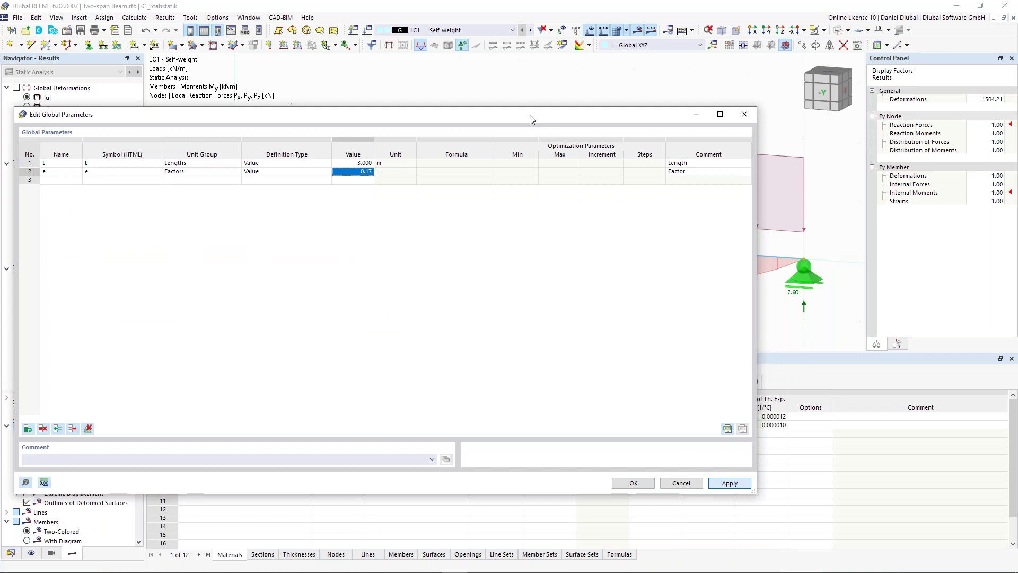
drag(494, 113, 520, 311)
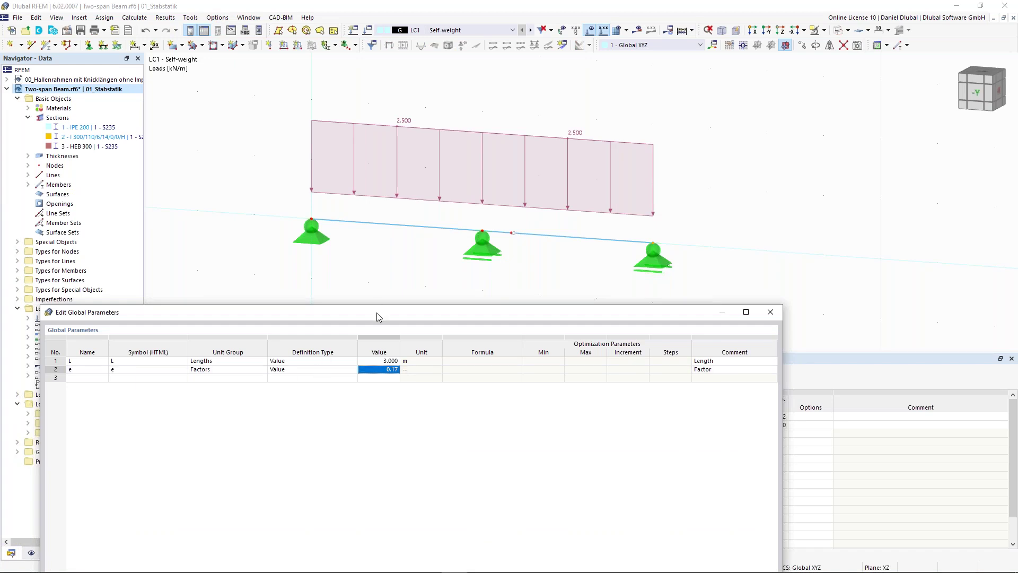
drag(379, 311, 390, 145)
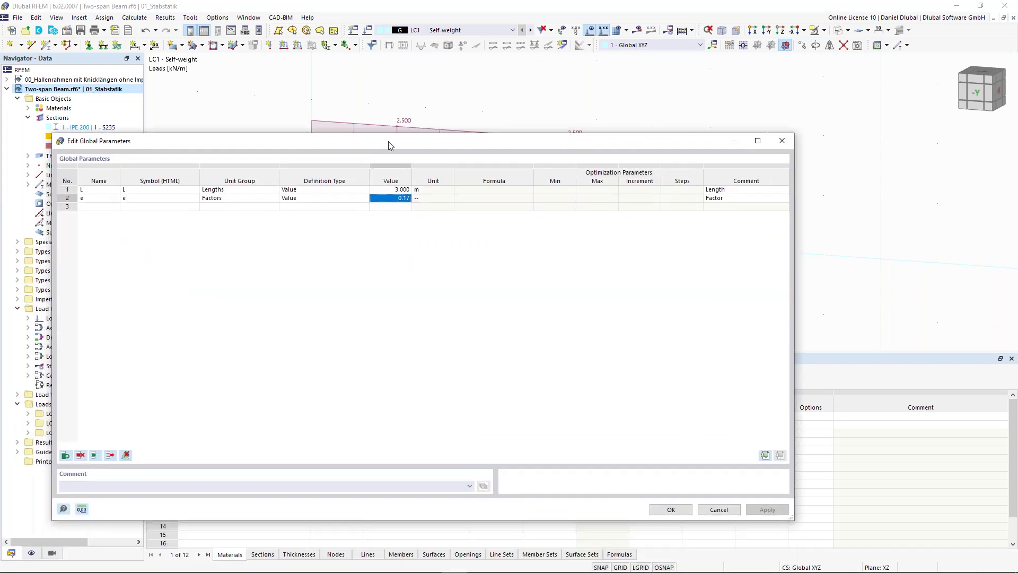
click(783, 142)
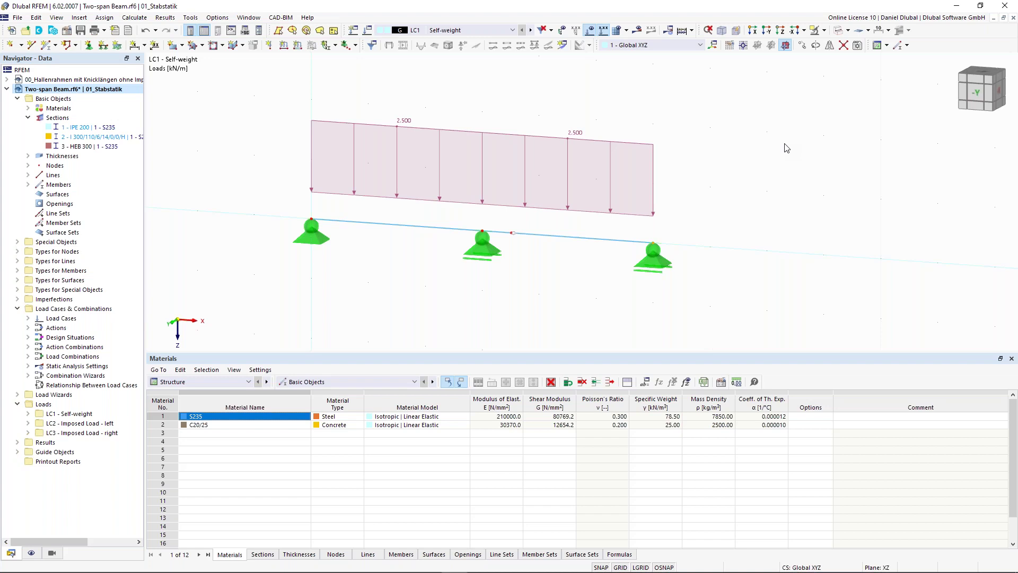
Delete the entire two-span beam together with its nodes, supports and loads
scroll(532, 160, down, 3)
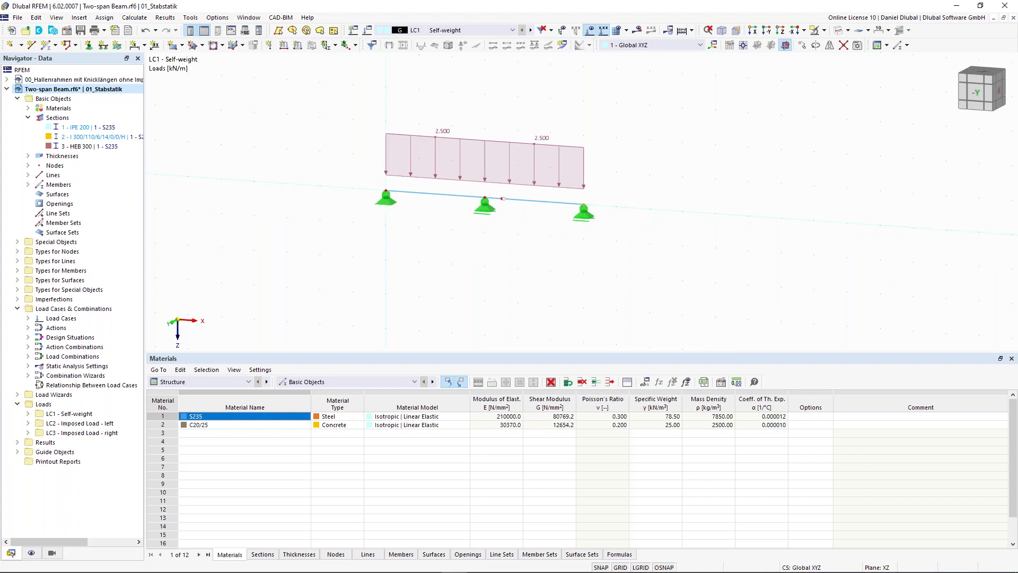
middle_drag(341, 232, 338, 277)
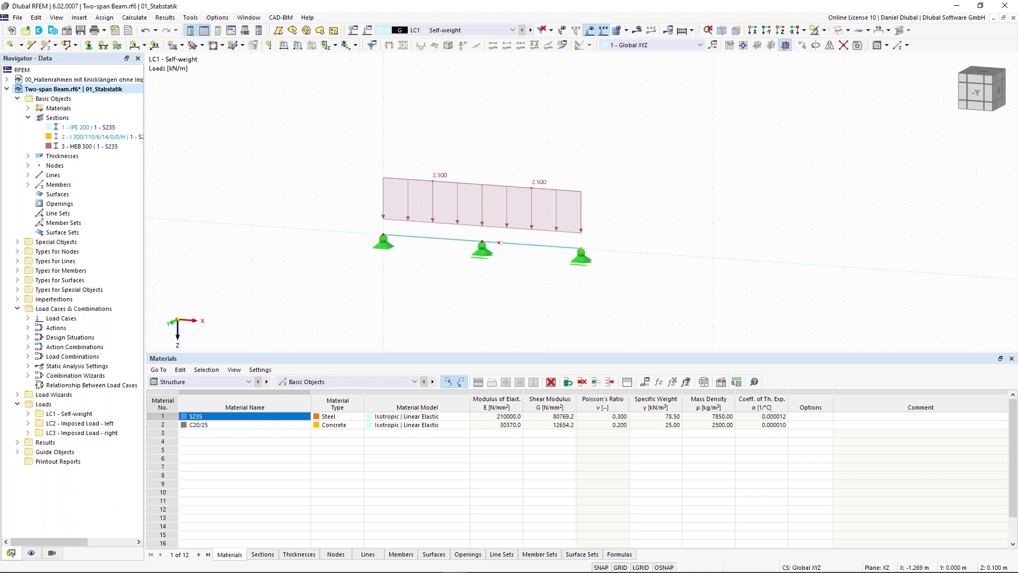
drag(312, 144, 639, 308)
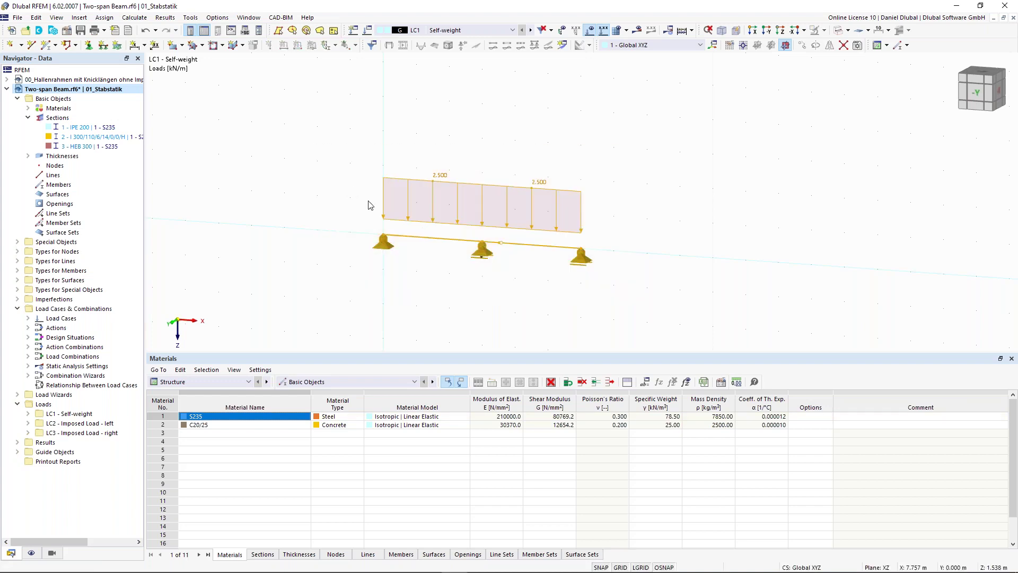
key(Delete)
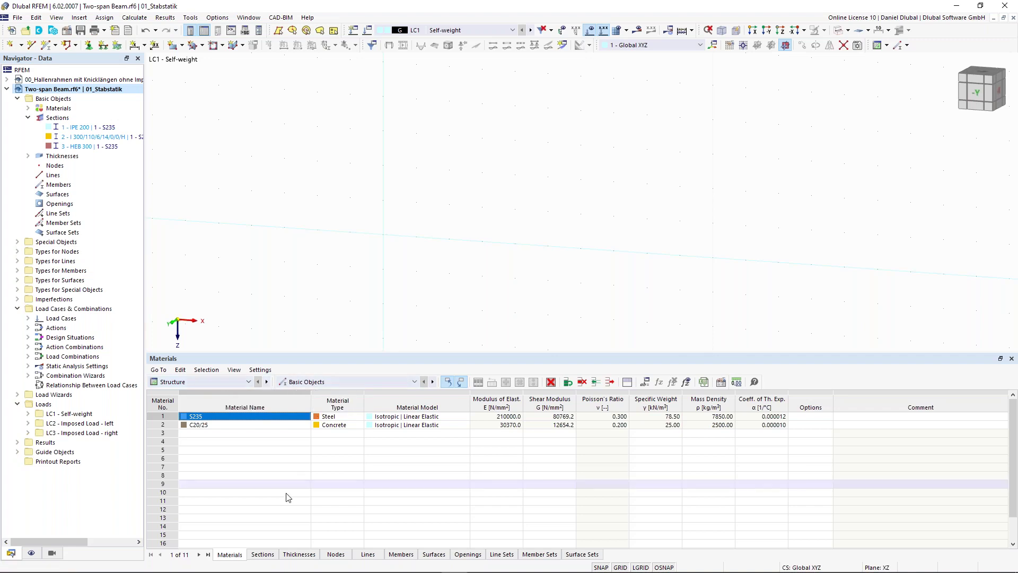
Enter the first standard node in the nodes table at X 0 m and Z 0 m
click(335, 555)
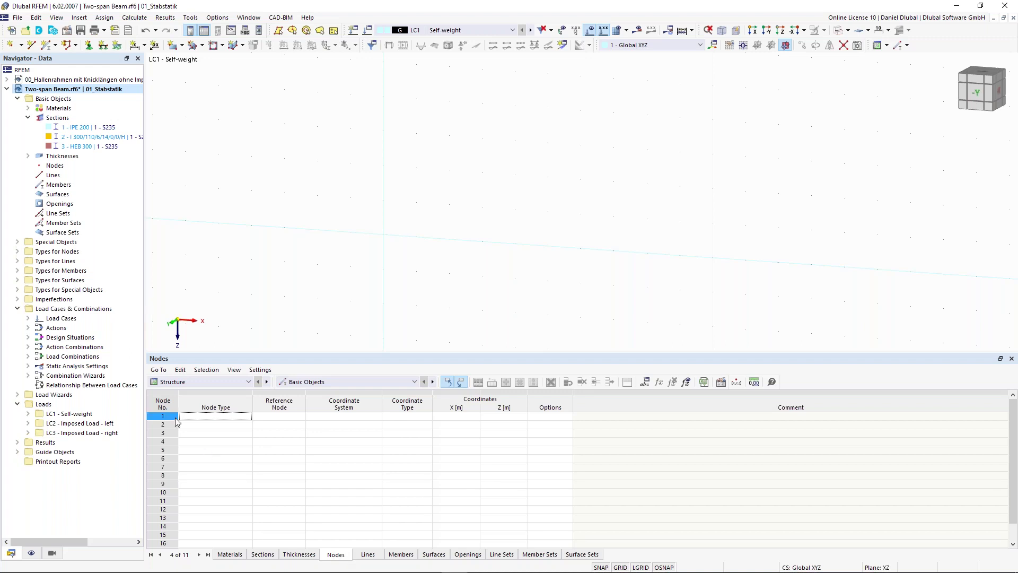
click(212, 418)
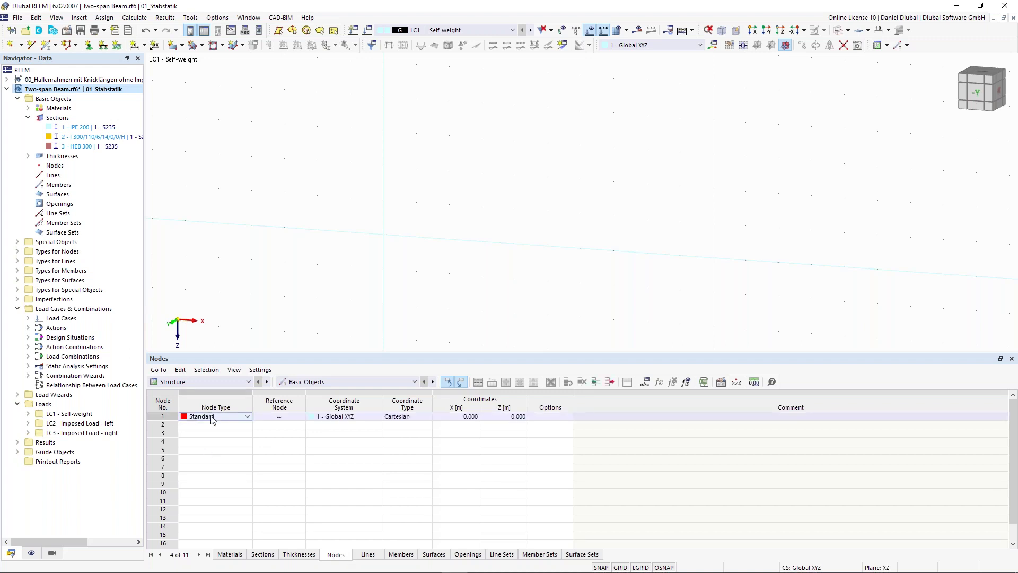
key(Tab)
key(Tab)
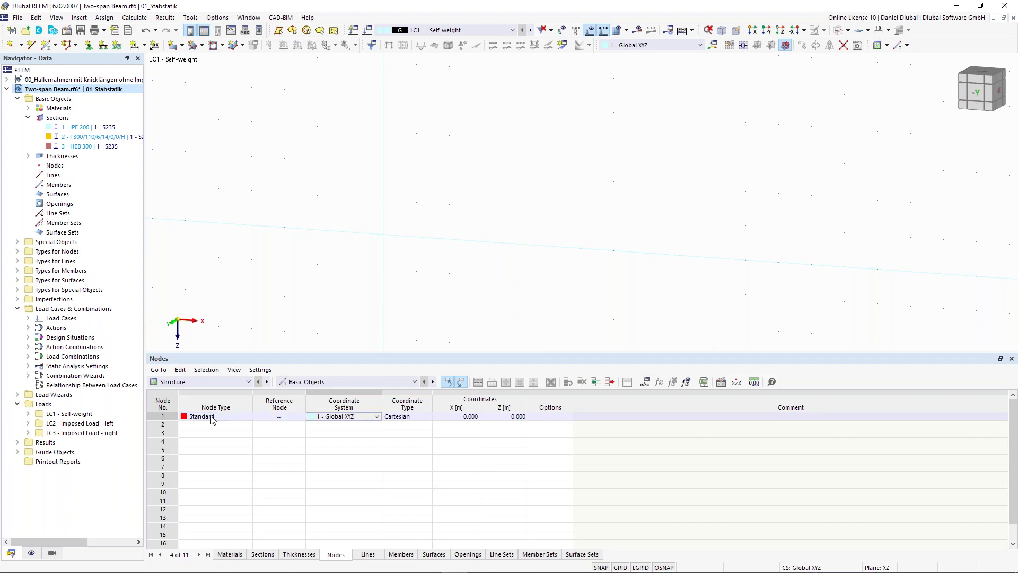
key(Tab)
key(Tab)
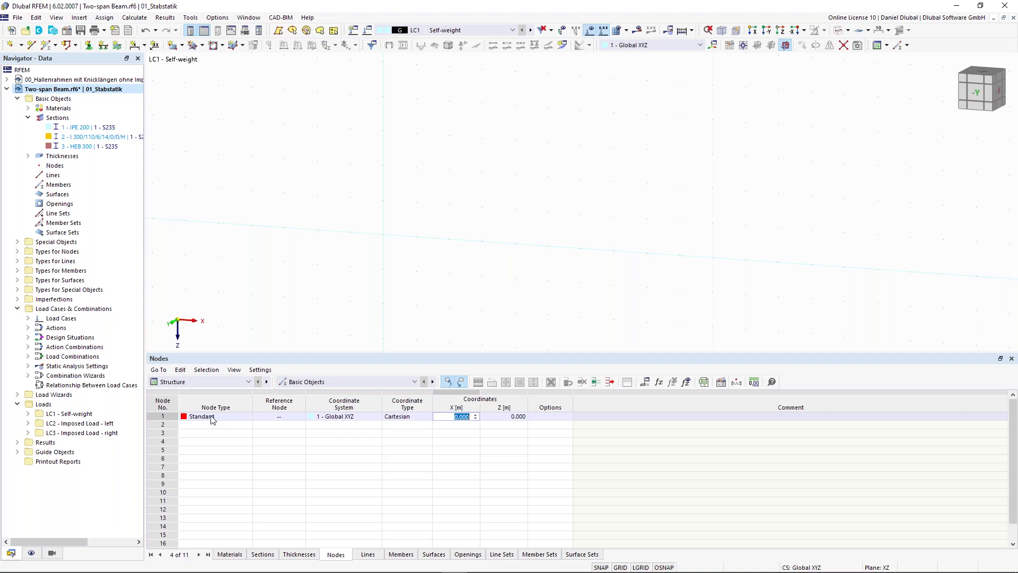
text(0)
key(Tab)
text(0)
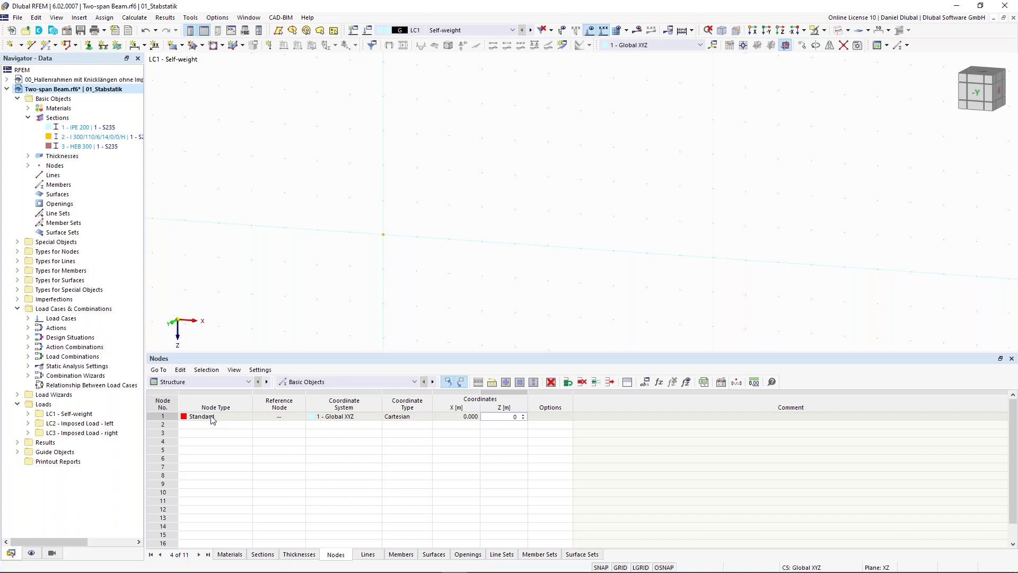
key(Return)
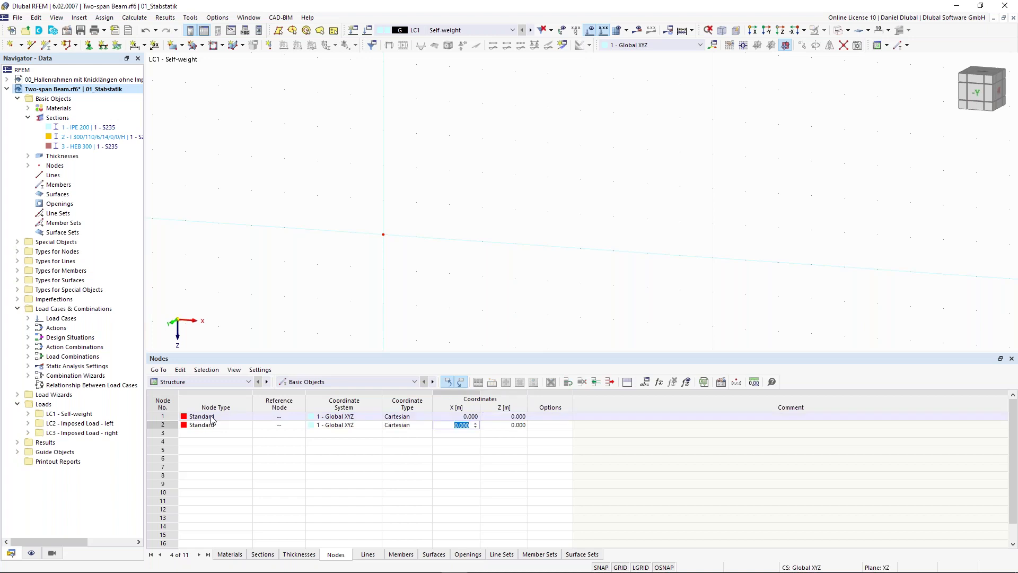
Add two more nodes in the table, one at X 5 m, Z 2 m and one at X 8 m, Z 2 m
text(5)
key(Return)
text(2)
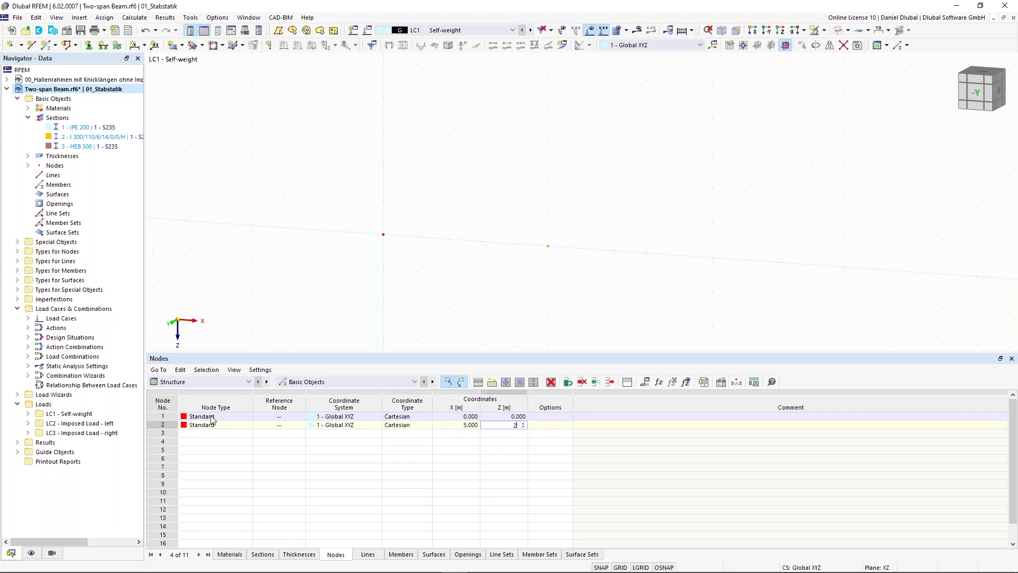
key(Return)
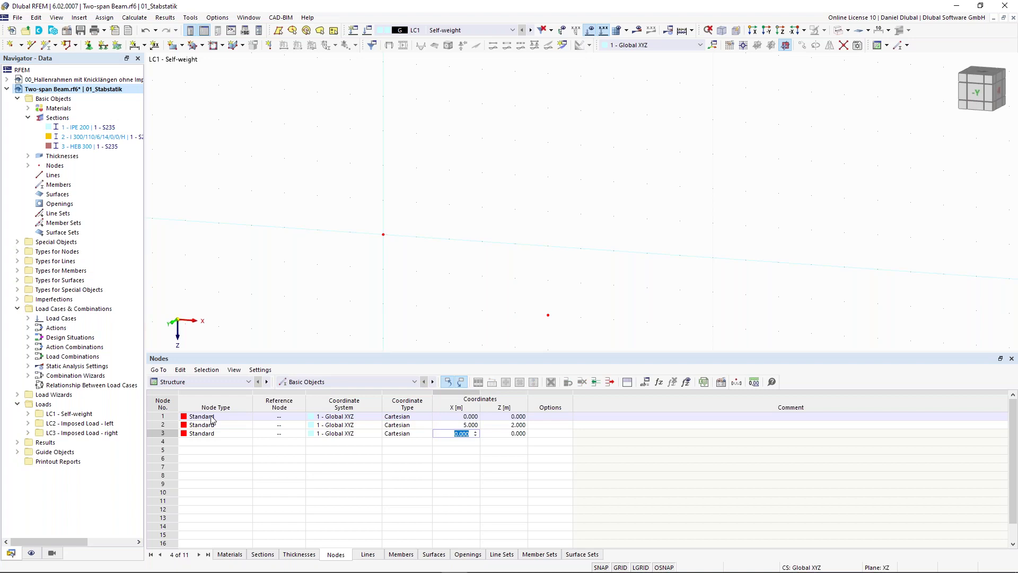
text(8)
key(Return)
text(2)
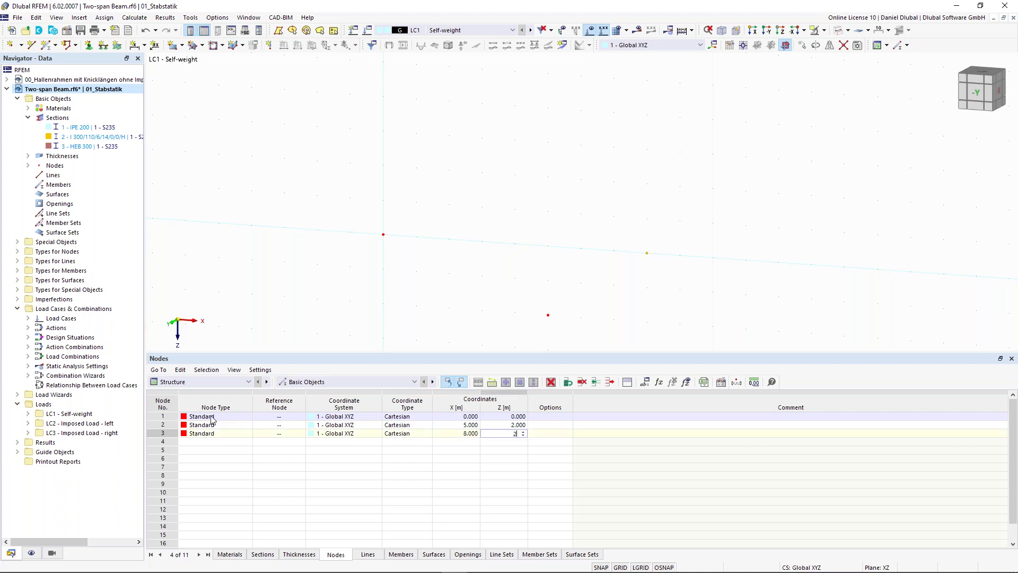
key(Return)
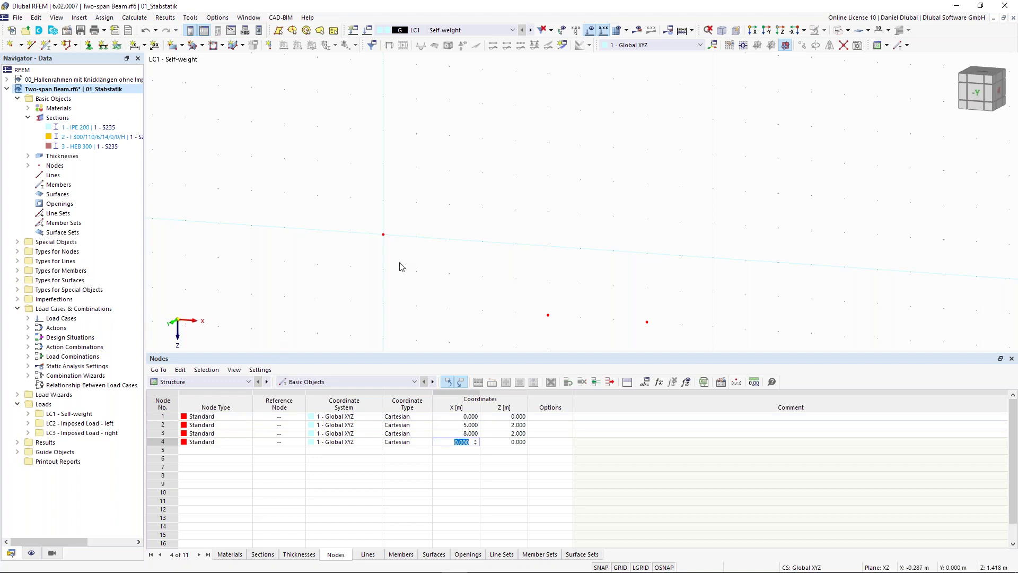
Create two beam members with section HEB 300, connecting node 1 to node 2 and node 2 to node 3
middle_drag(323, 289, 374, 241)
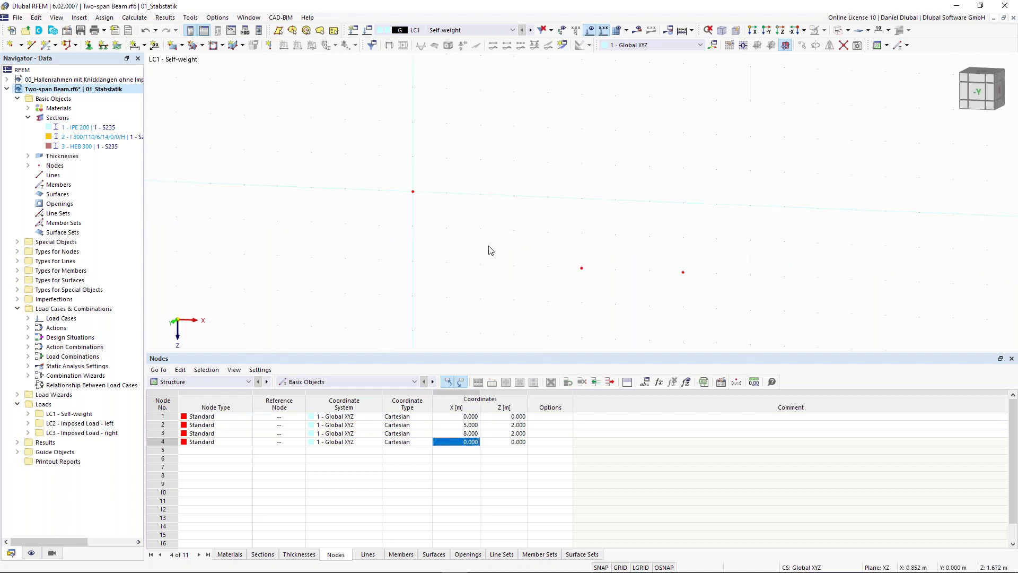
click(50, 50)
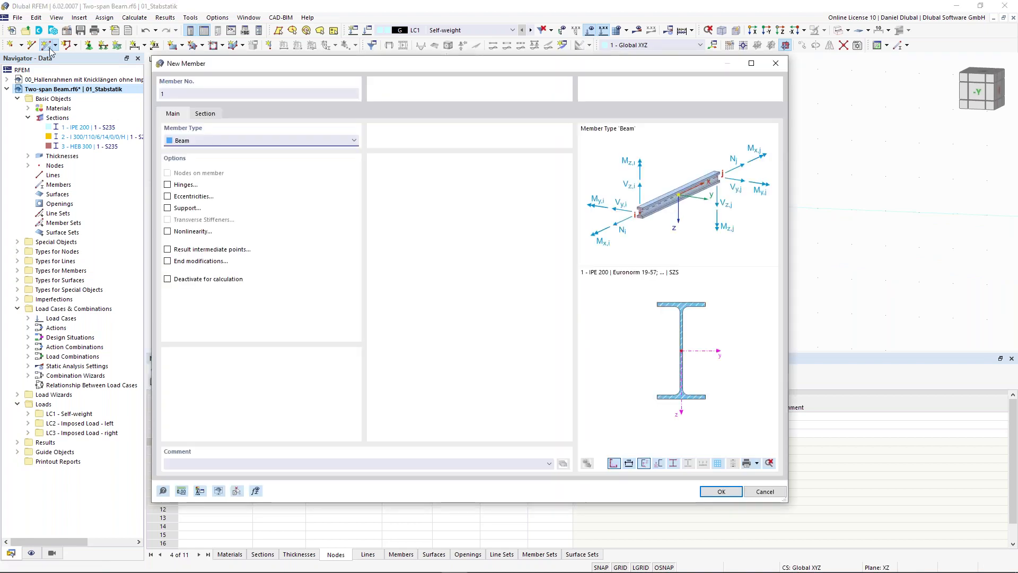
click(210, 116)
click(313, 374)
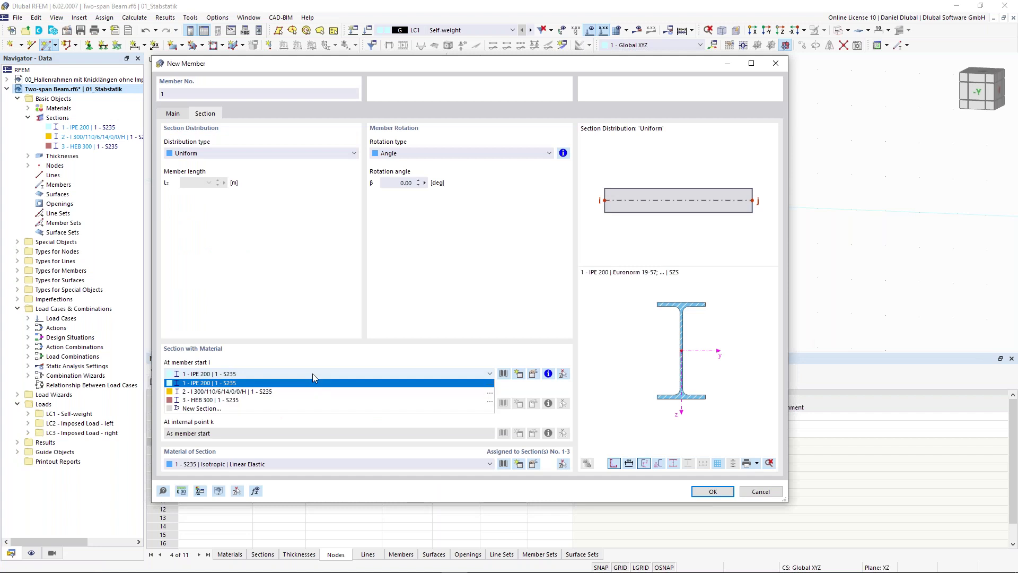
click(309, 400)
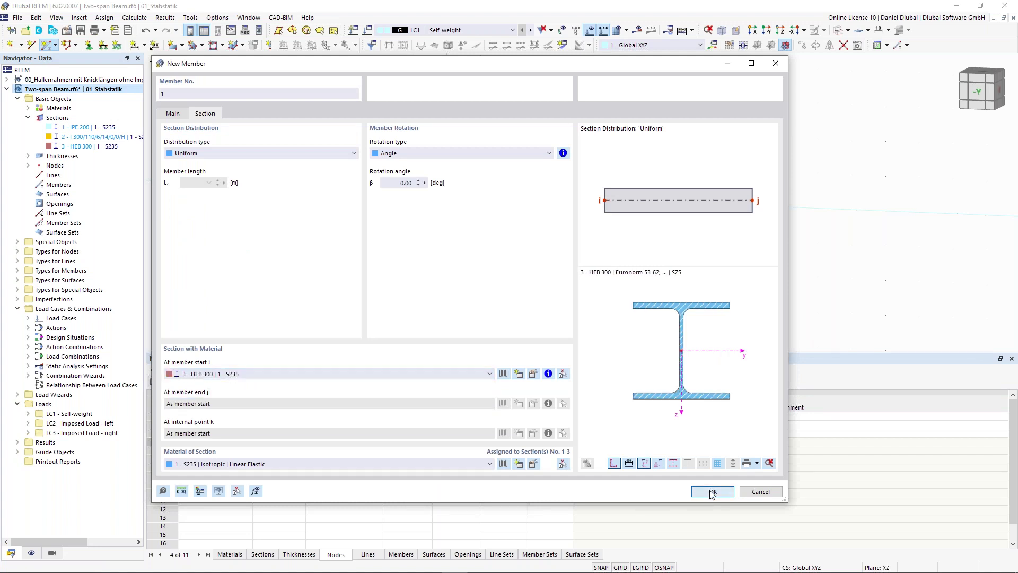
click(712, 491)
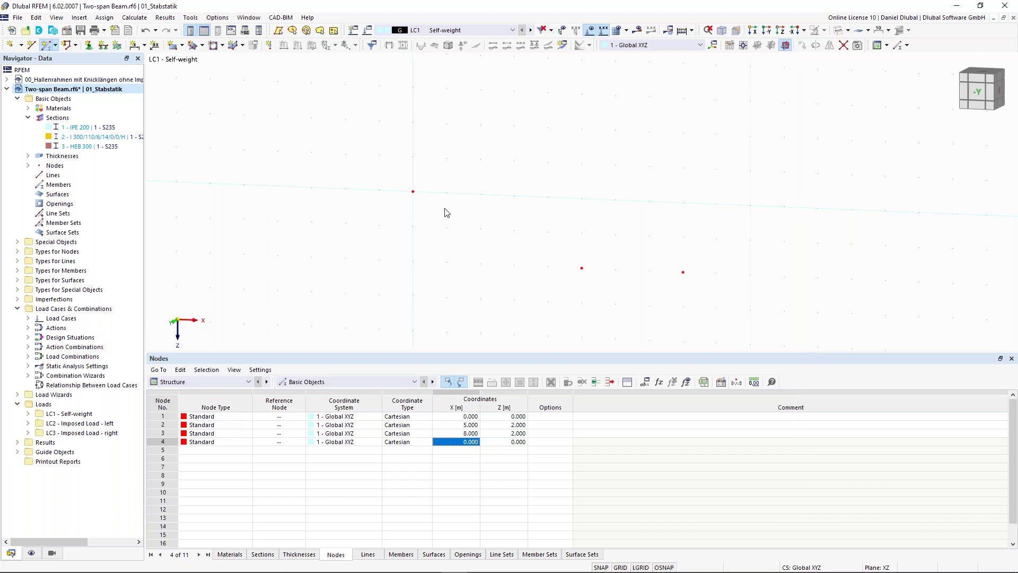
click(413, 191)
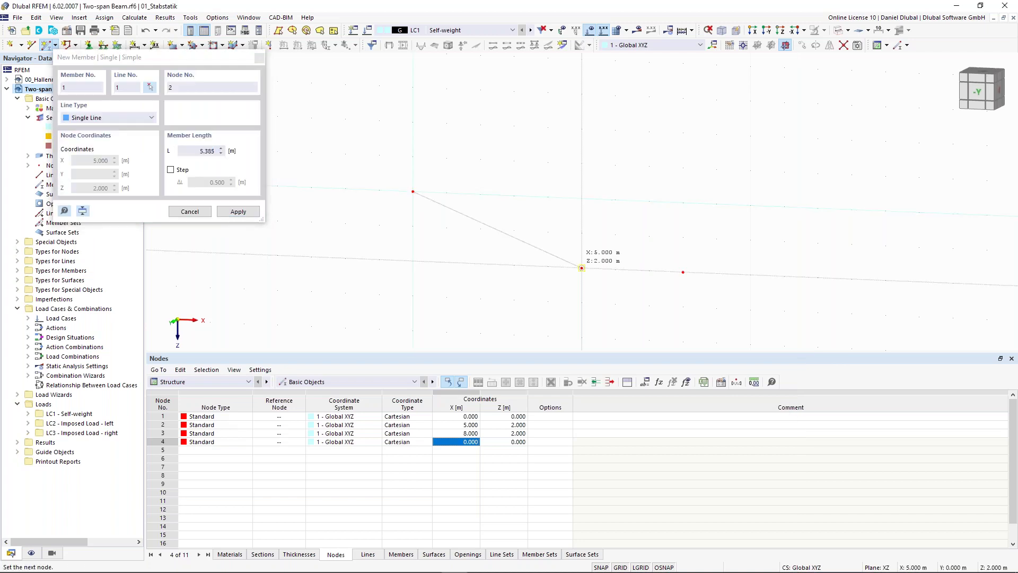
click(581, 268)
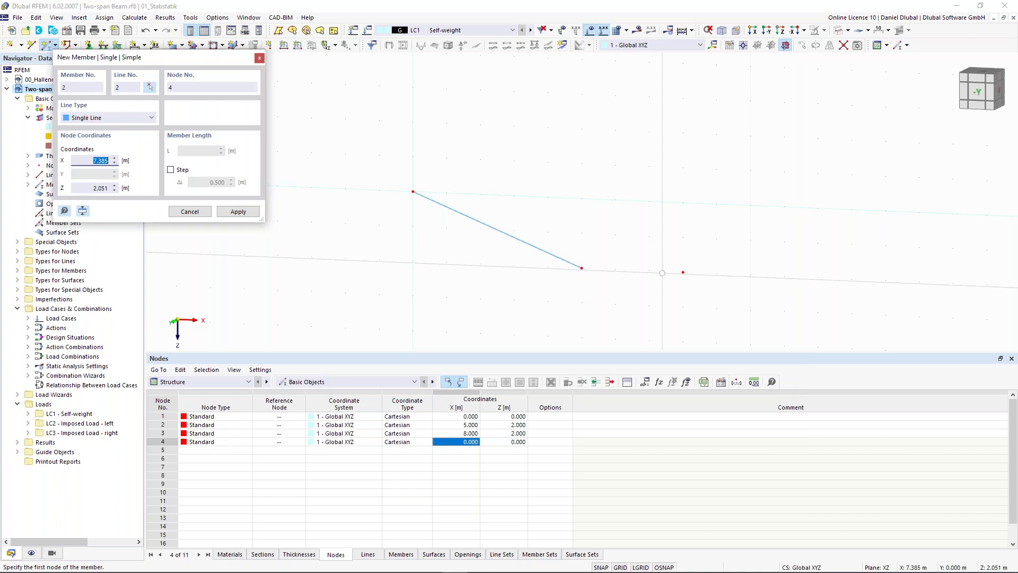
click(682, 272)
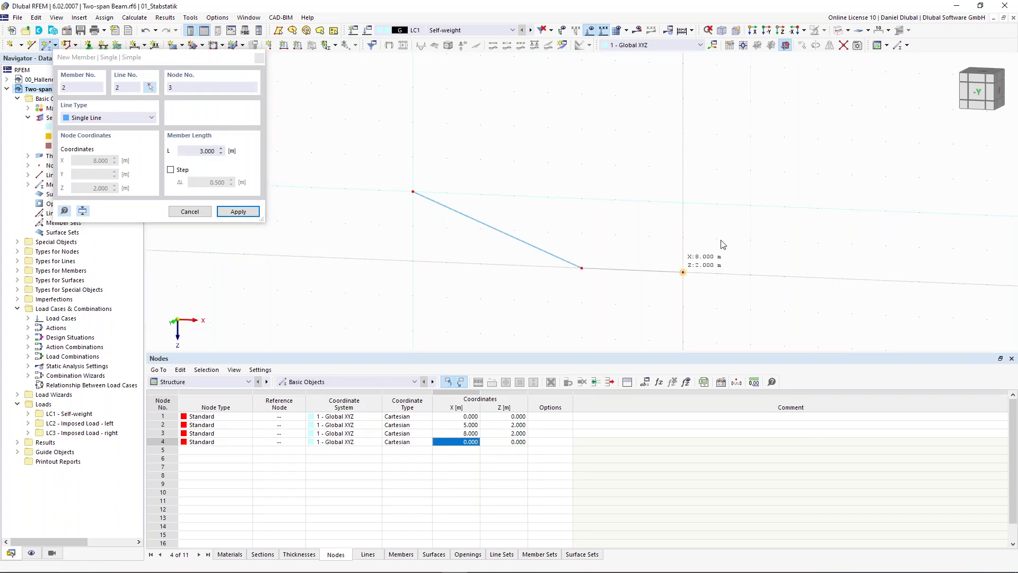
key(Escape)
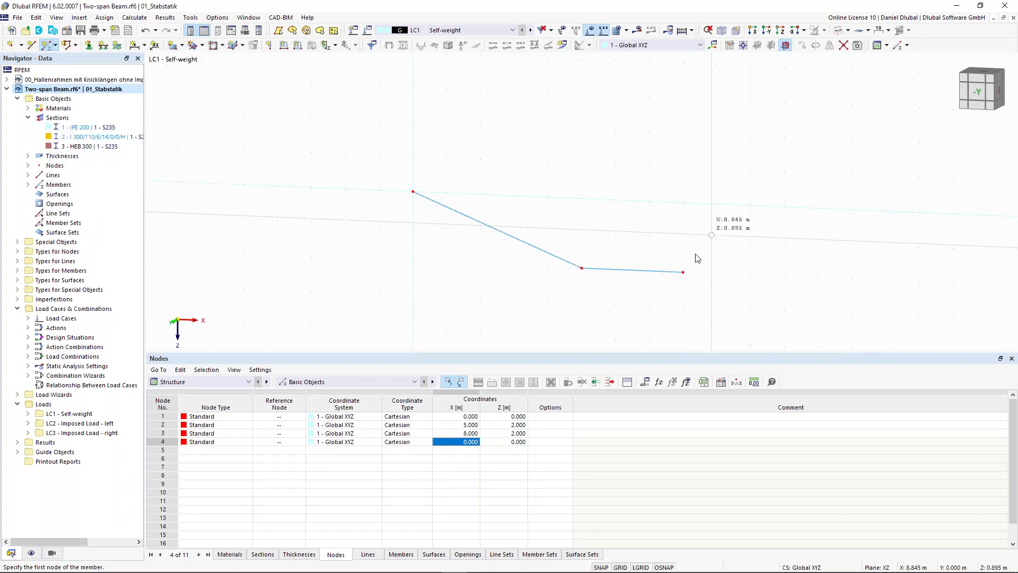
Assign a fixed nodal support to node 1 at the upper end of the inclined member
middle_drag(533, 176, 509, 137)
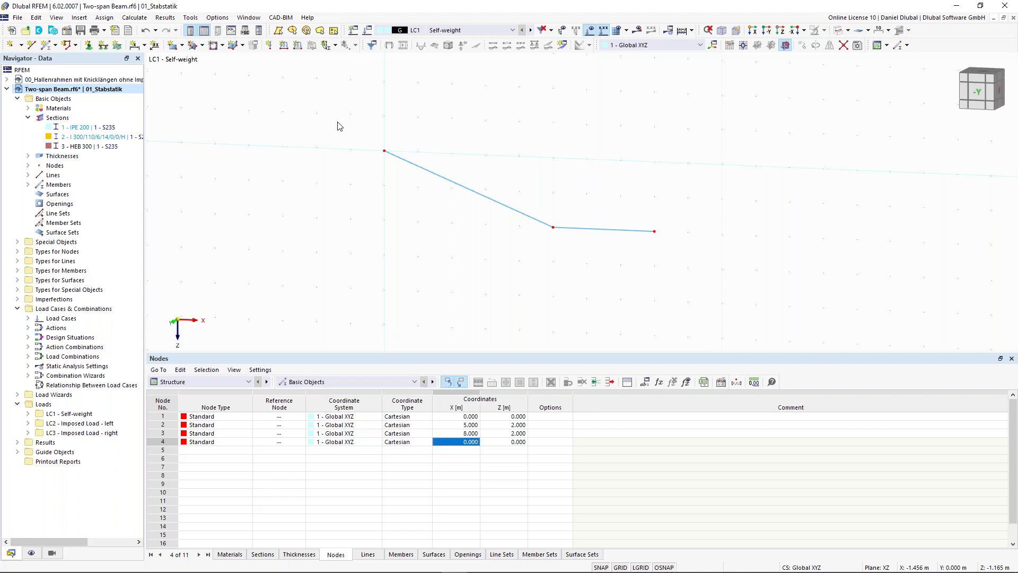
drag(351, 123, 408, 191)
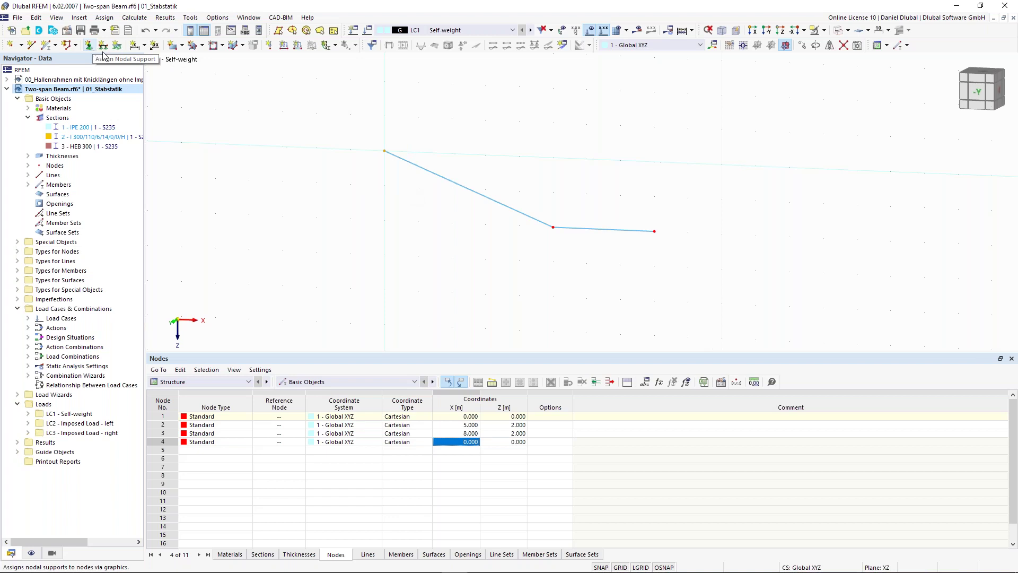
drag(341, 113, 421, 184)
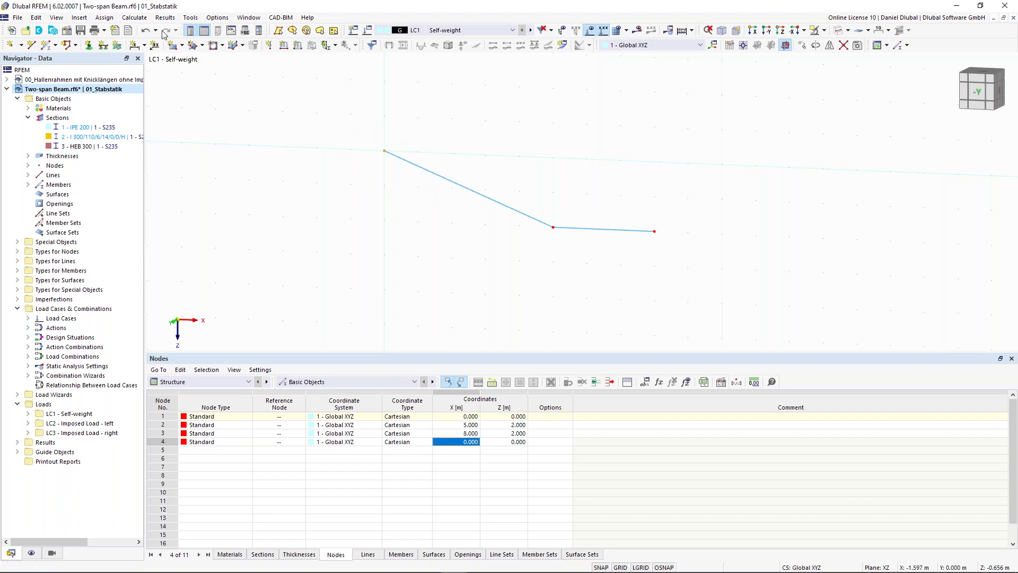
click(89, 45)
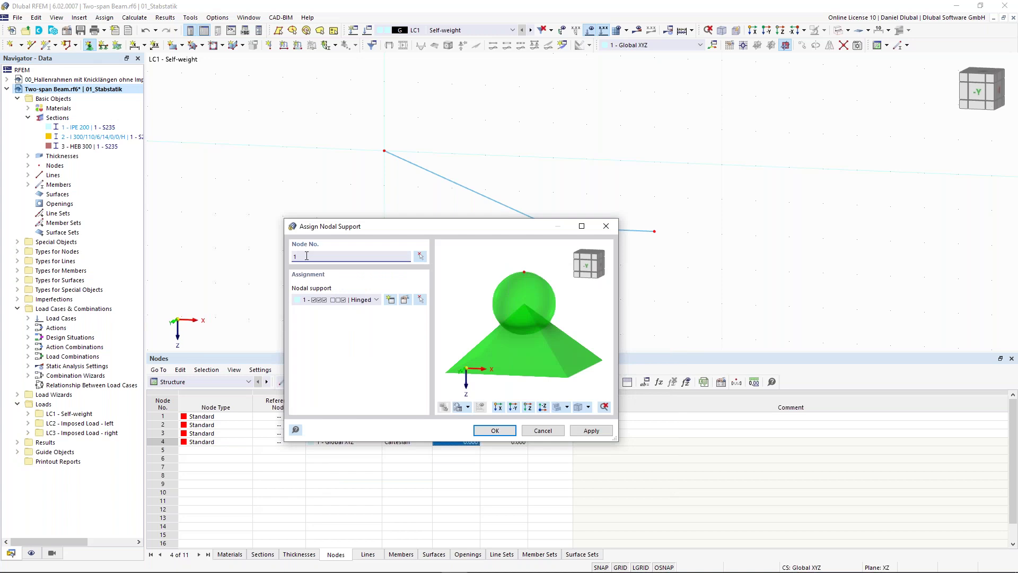
click(359, 300)
click(361, 324)
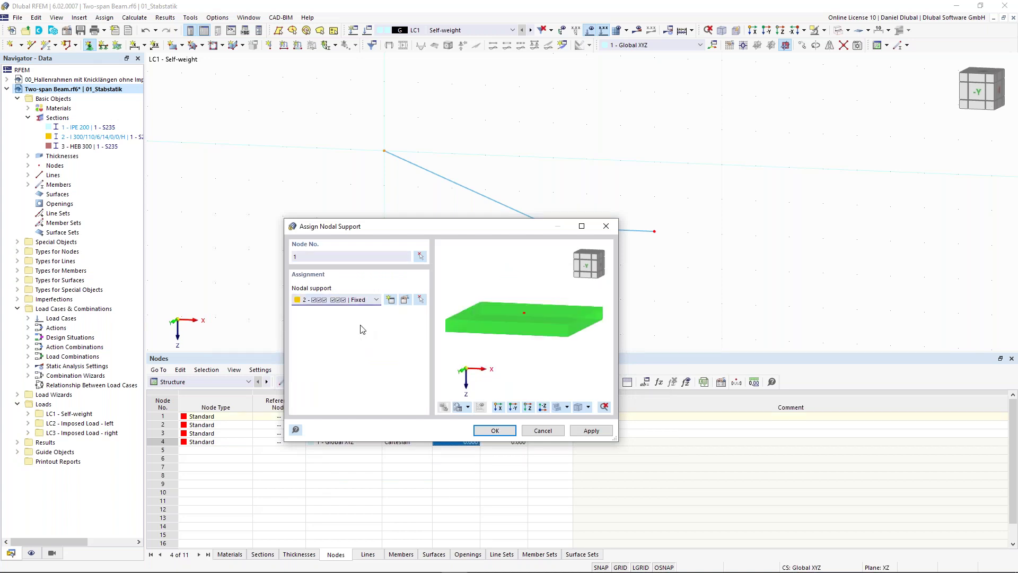
click(493, 432)
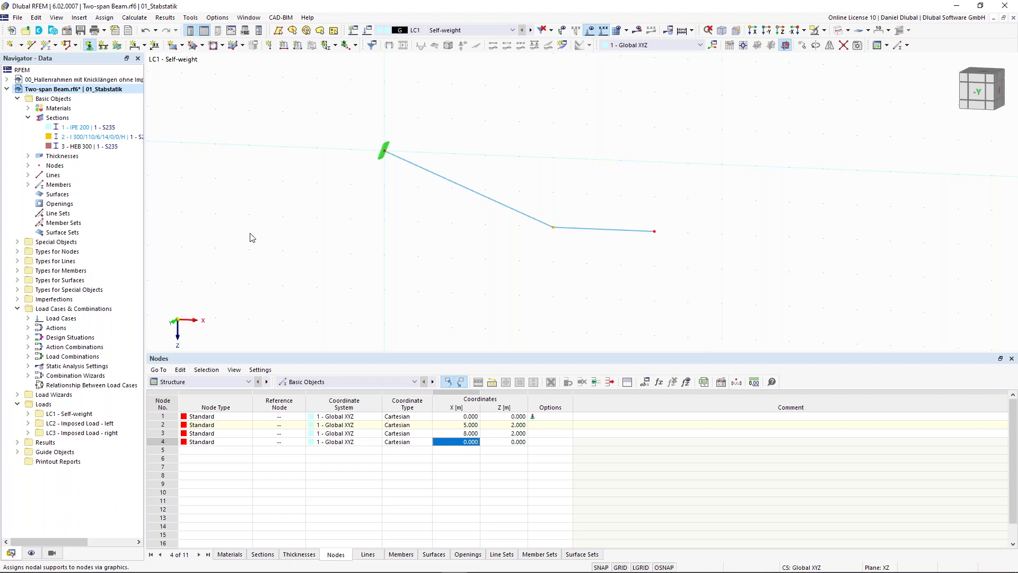
Assign the Roller in X nodal support to node 2 at the kink, reviewing its support conditions
click(88, 45)
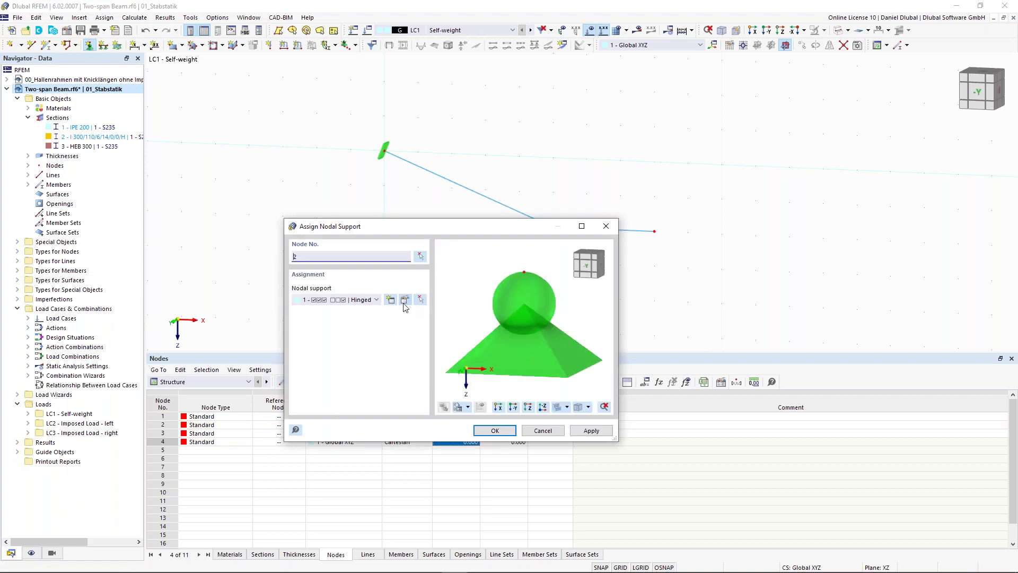
click(377, 299)
click(371, 344)
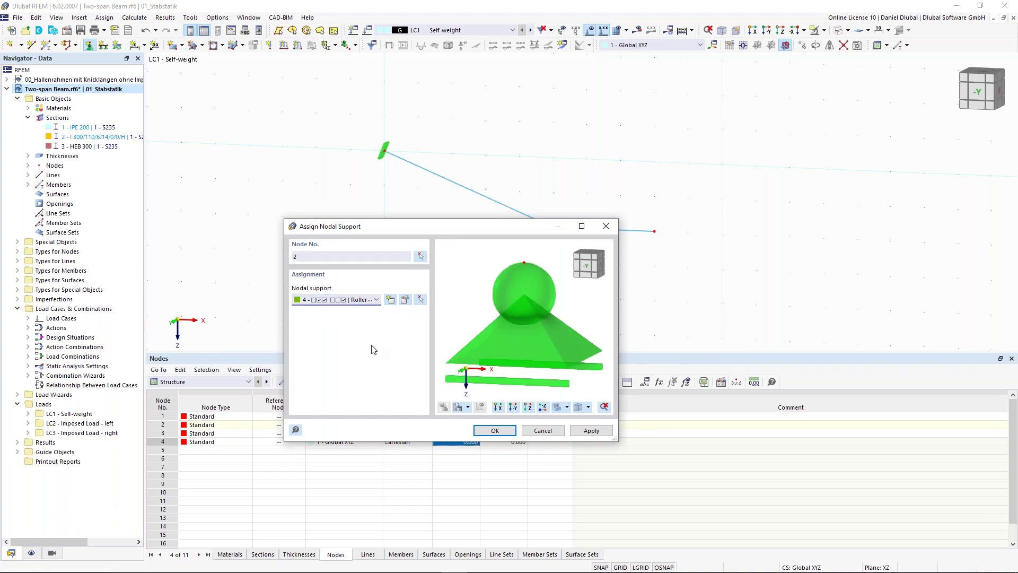
click(406, 303)
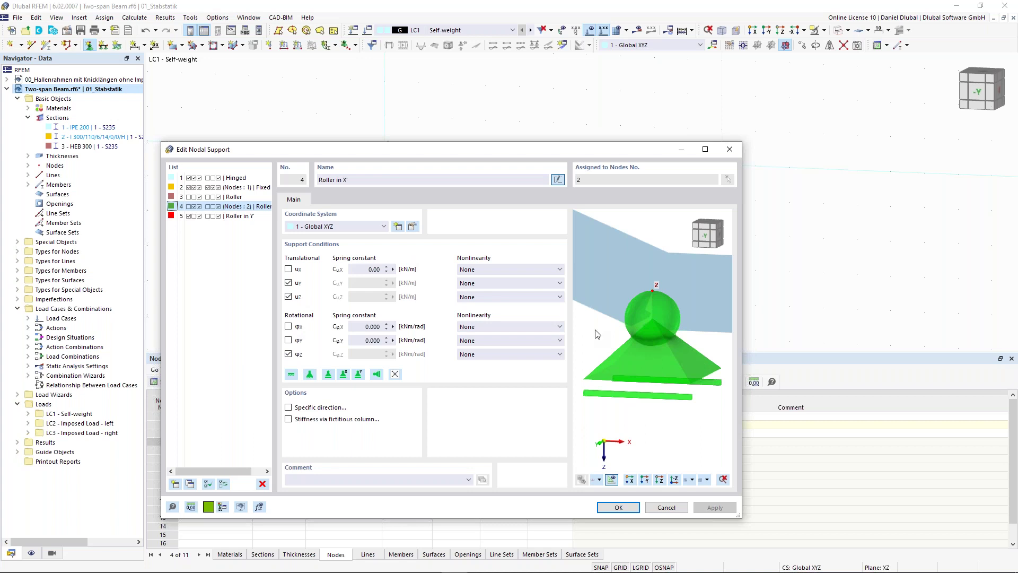
click(618, 507)
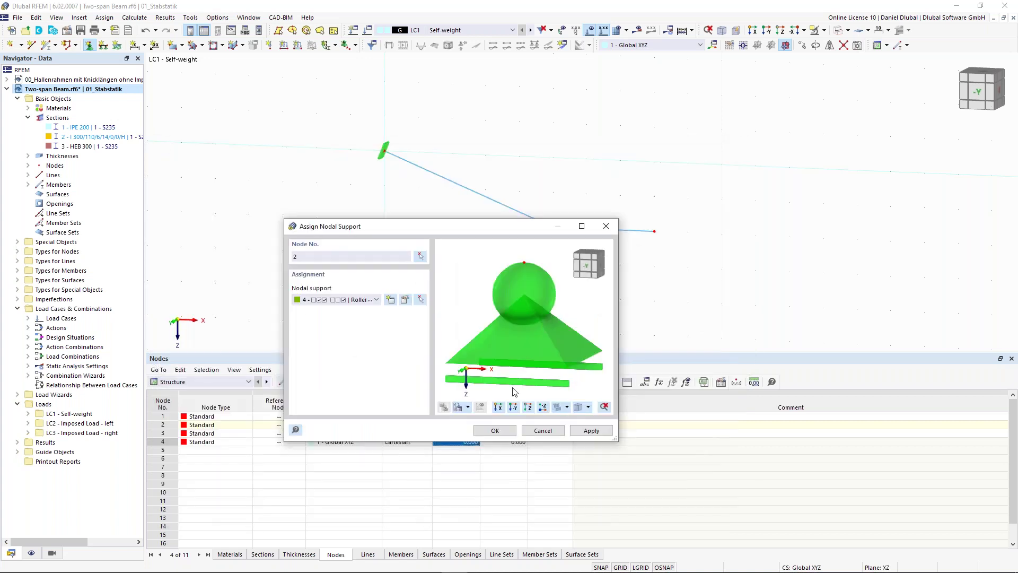
click(495, 430)
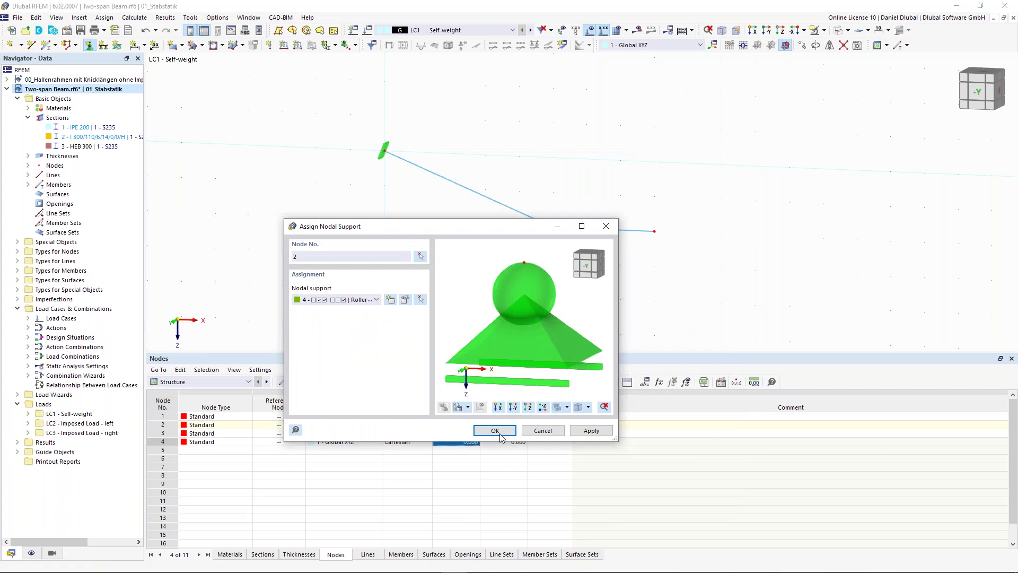
Start a new member load in LC1 with trapezoidal force distribution and a load magnitude p1 of 10 kN/m
ctrl+middle_drag(421, 218, 426, 216)
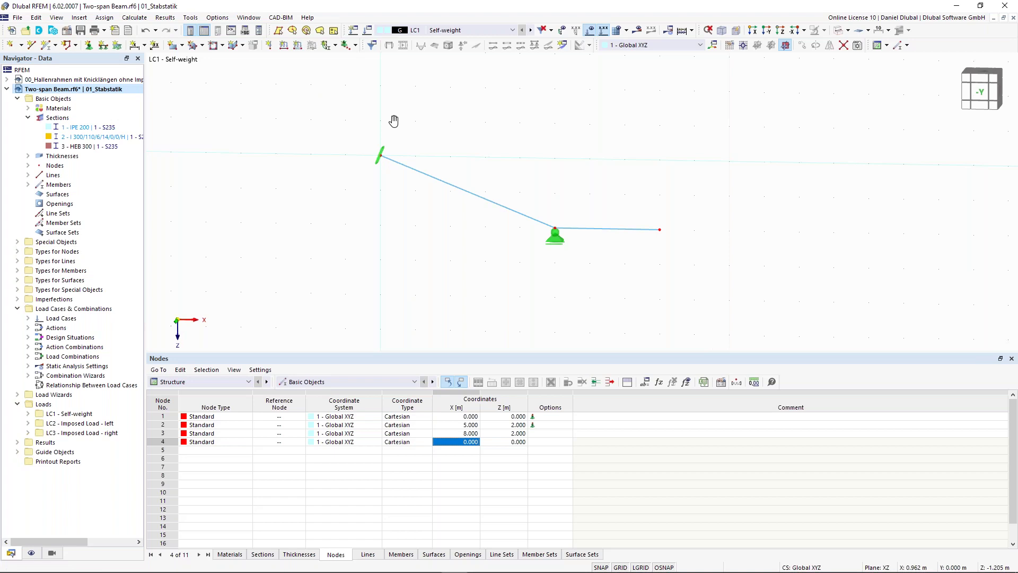
scroll(398, 130, up, 1)
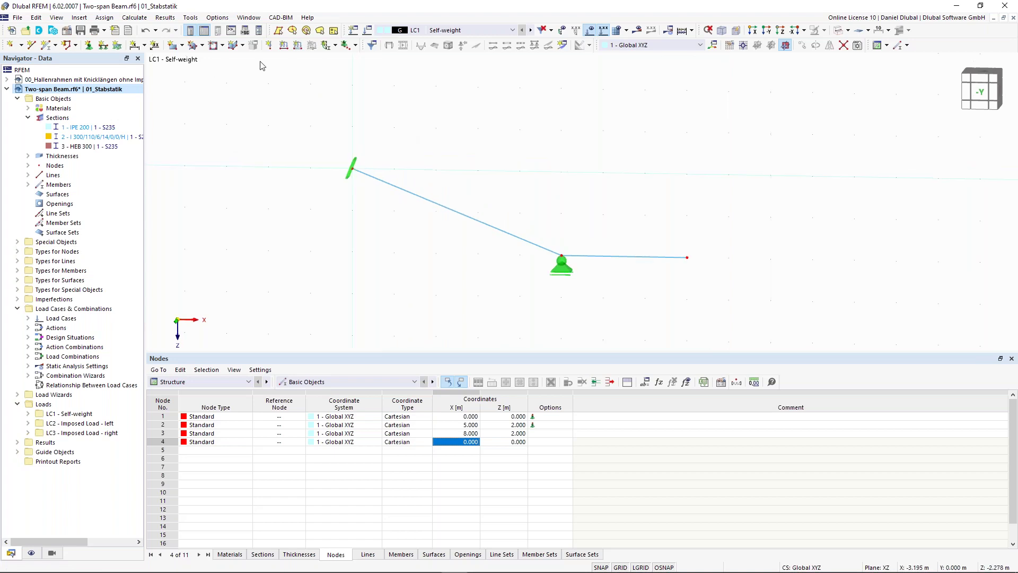
click(298, 45)
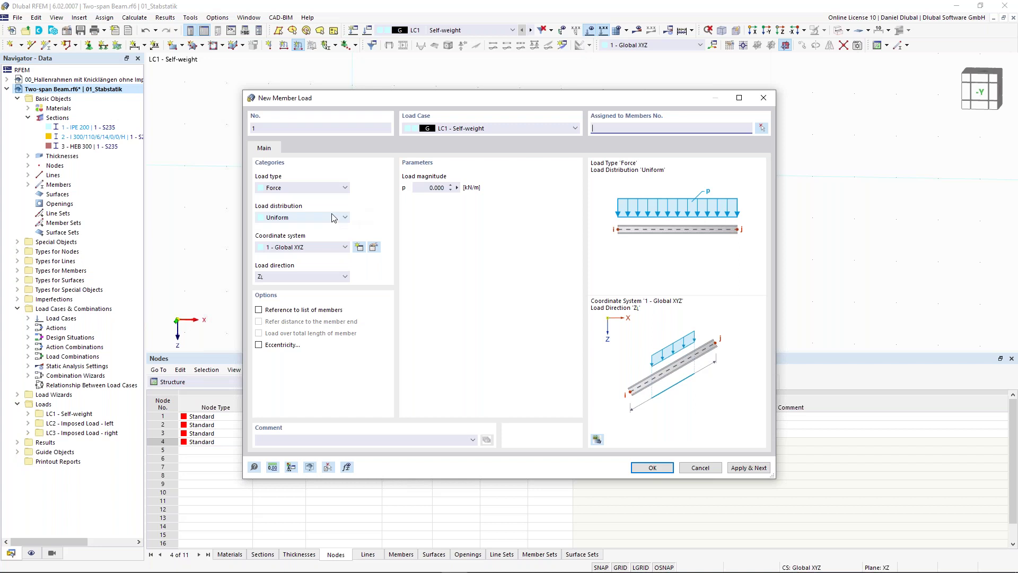
click(332, 217)
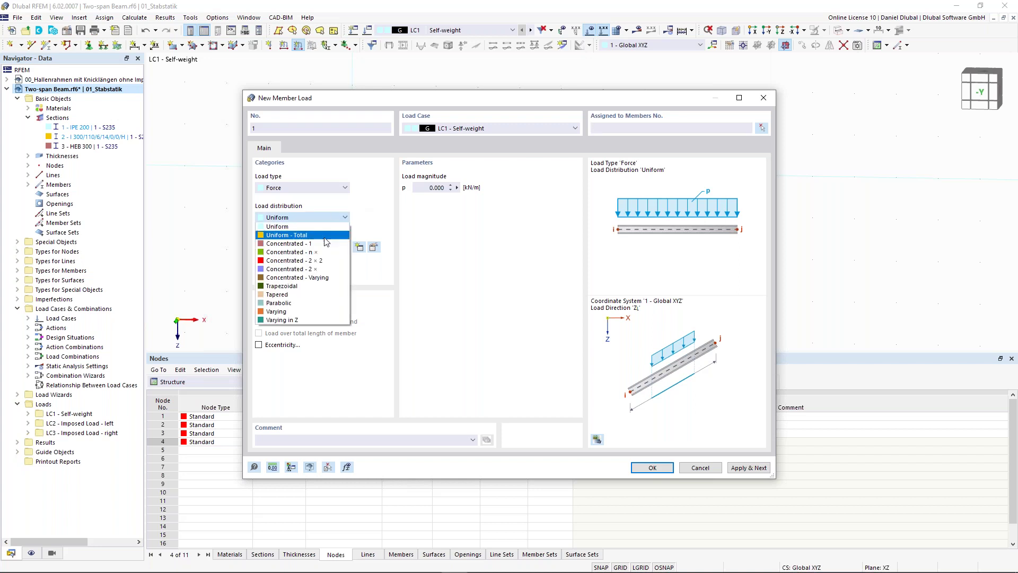
click(310, 289)
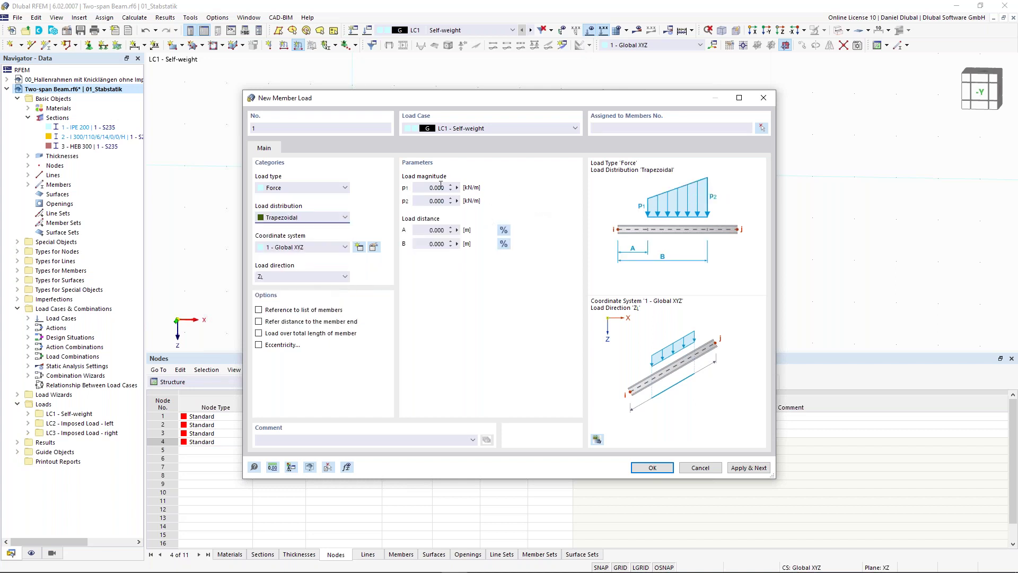
drag(427, 187, 476, 187)
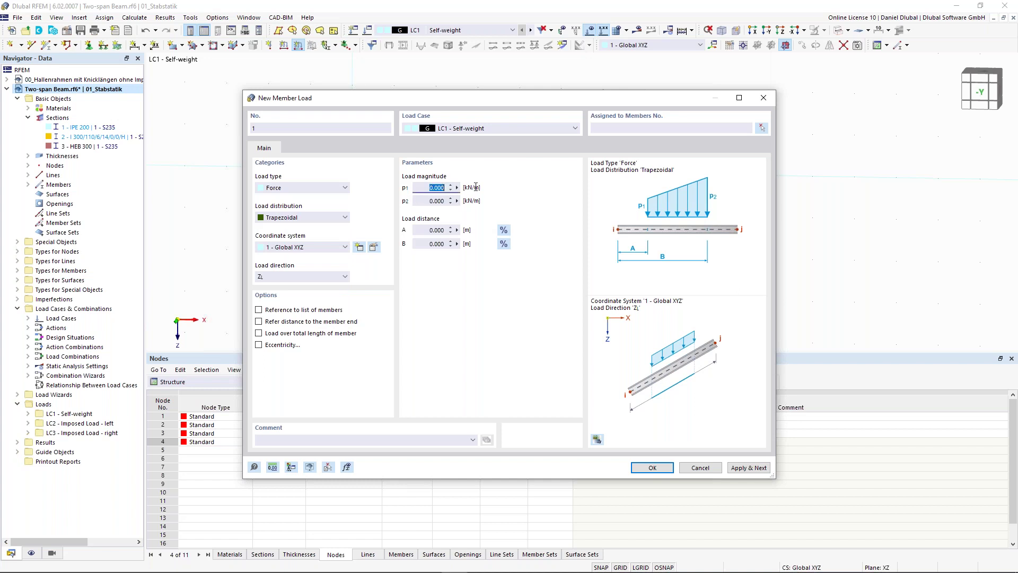
text(10)
click(427, 201)
Define the trapezoidal load's end distance B as a percentage and set it to 80 %
click(502, 245)
drag(428, 244, 447, 244)
text(80)
click(426, 229)
Assign the trapezoidal load to inclined member 1 and apply it, continuing with another member load
click(763, 128)
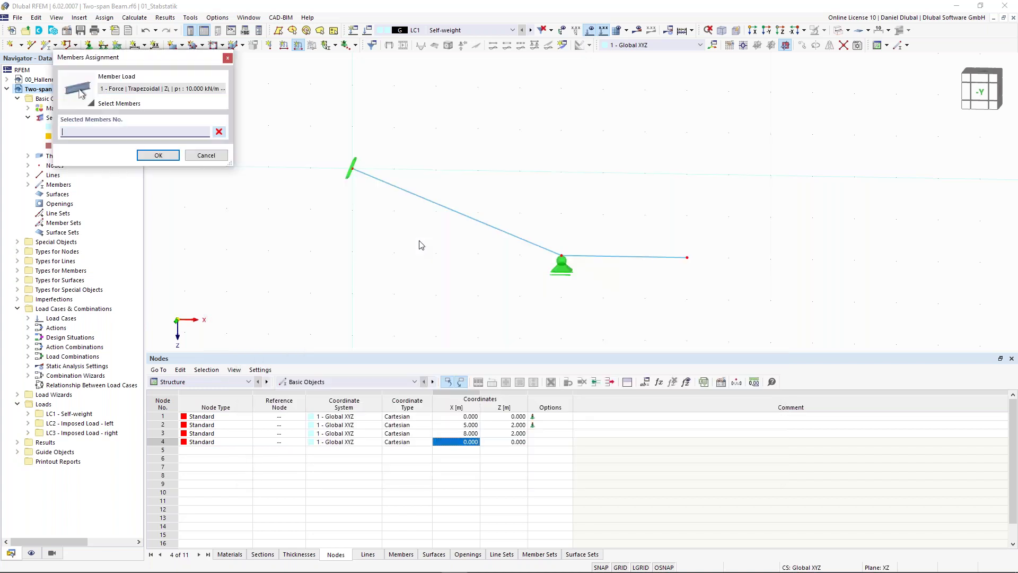
click(451, 210)
click(171, 156)
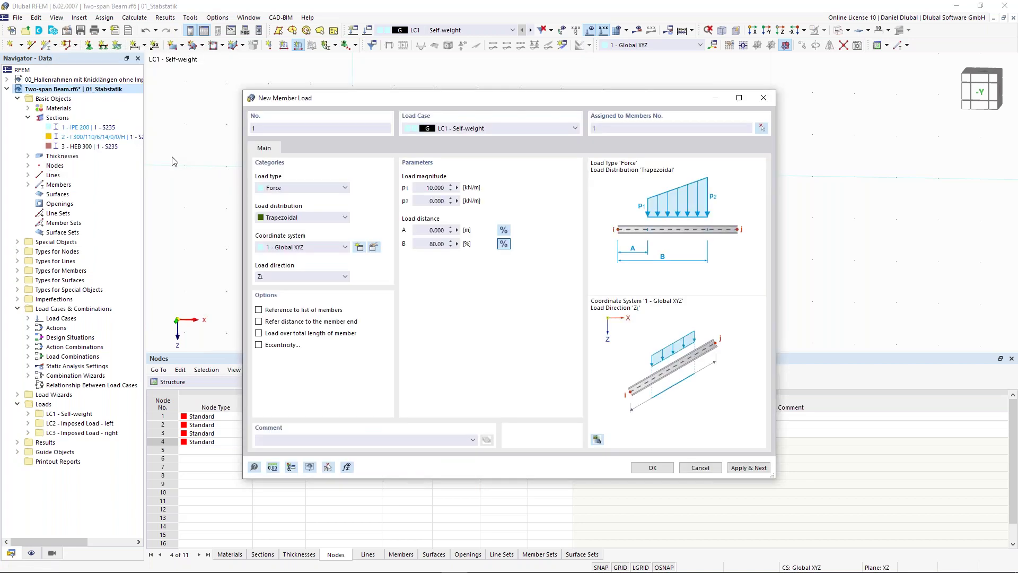
click(755, 469)
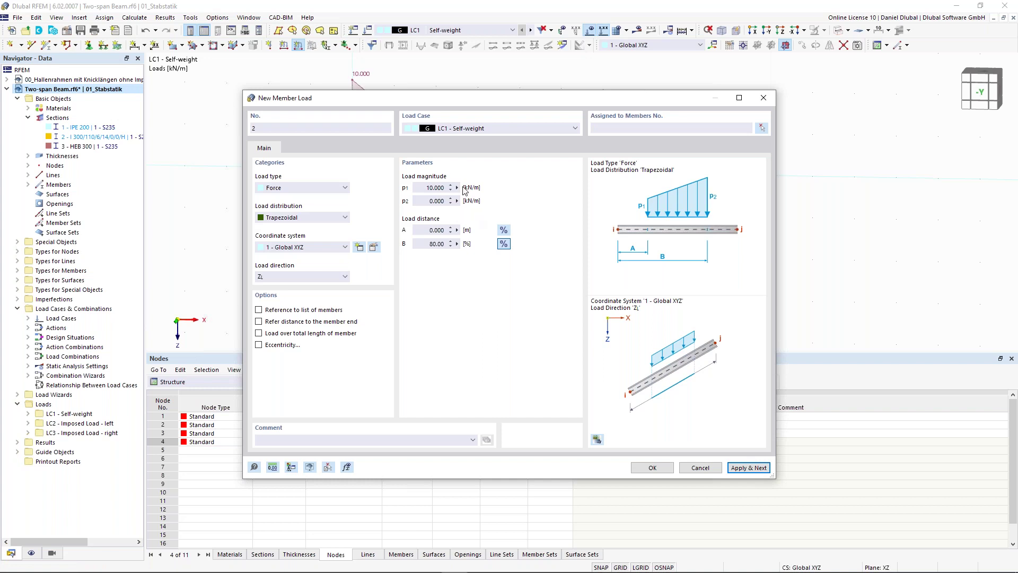
Set the second trapezoidal load to p1 1 kN/m and p2 2 kN/m, starting at relative distance A of 20 %
double_click(425, 187)
text(1)
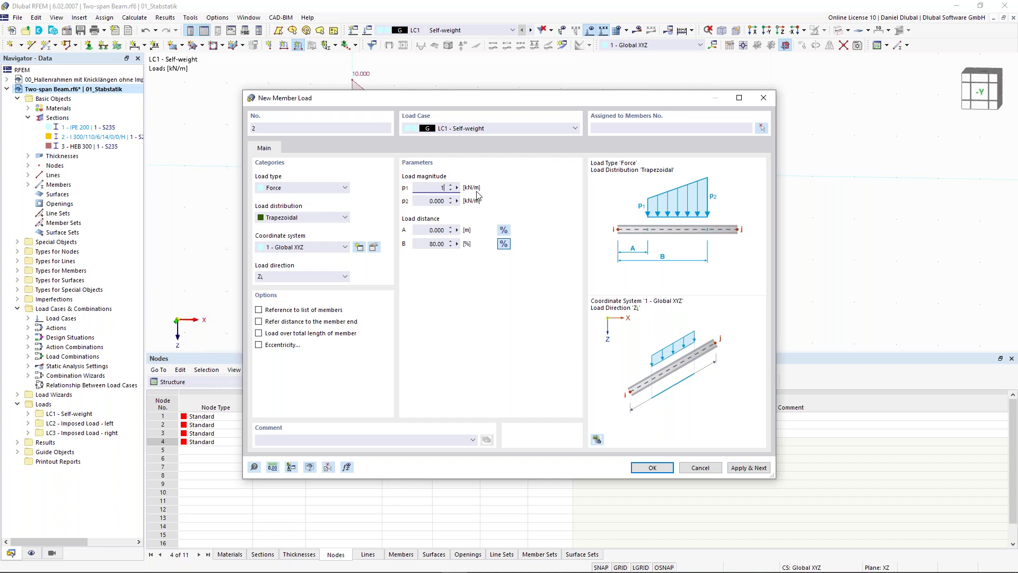
key(Tab)
text(2)
click(504, 230)
double_click(430, 231)
text(20)
key(Tab)
Assign the second trapezoidal load to horizontal member 2 and accept it
click(761, 129)
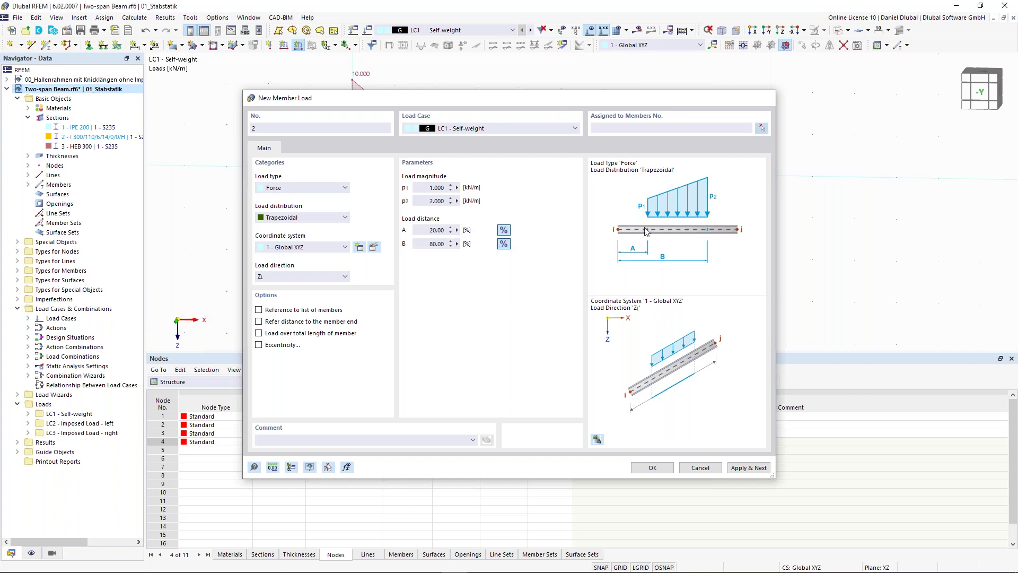
click(159, 156)
click(666, 469)
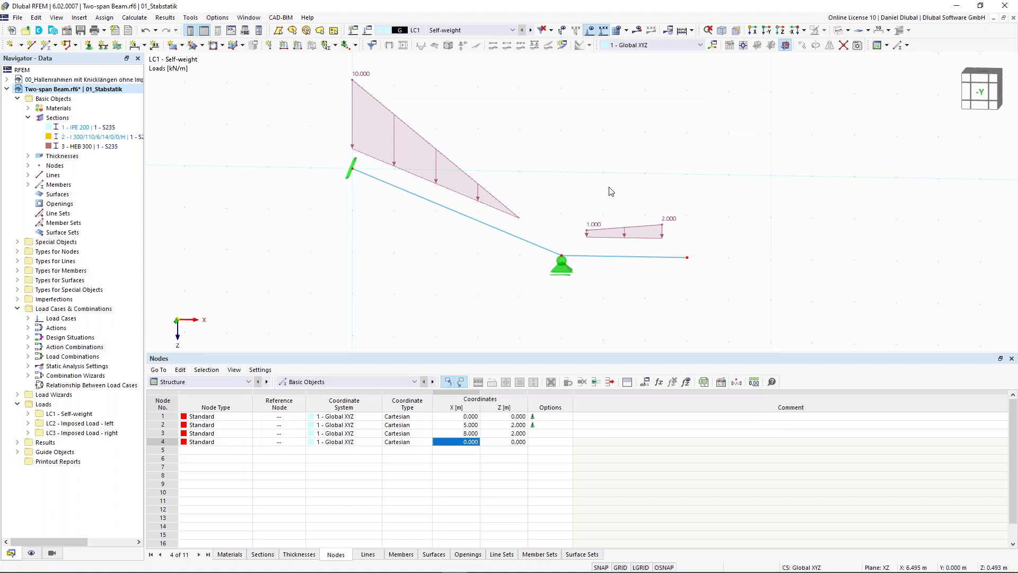
Create a nodal load with force Fz of 10 kN and assign it to node 3 at the beam's free end
middle_drag(534, 149, 530, 175)
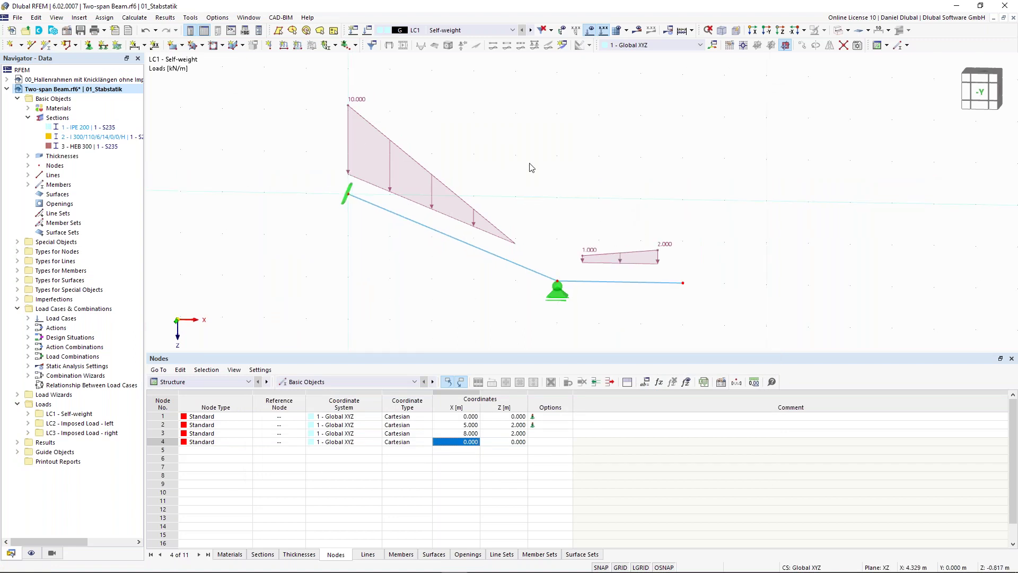
middle_drag(580, 199, 534, 188)
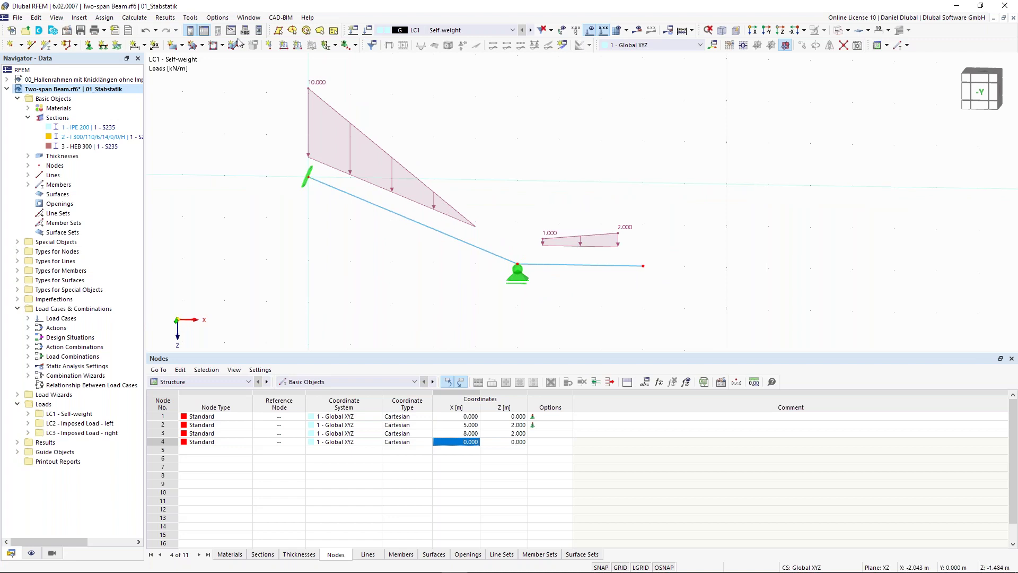
click(270, 45)
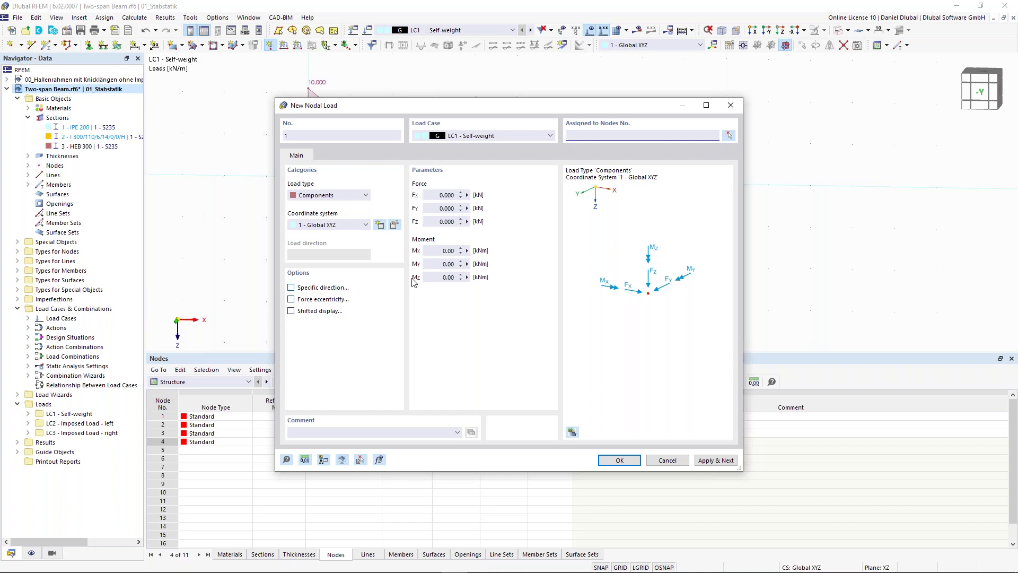
drag(440, 221, 498, 233)
text(10)
click(439, 208)
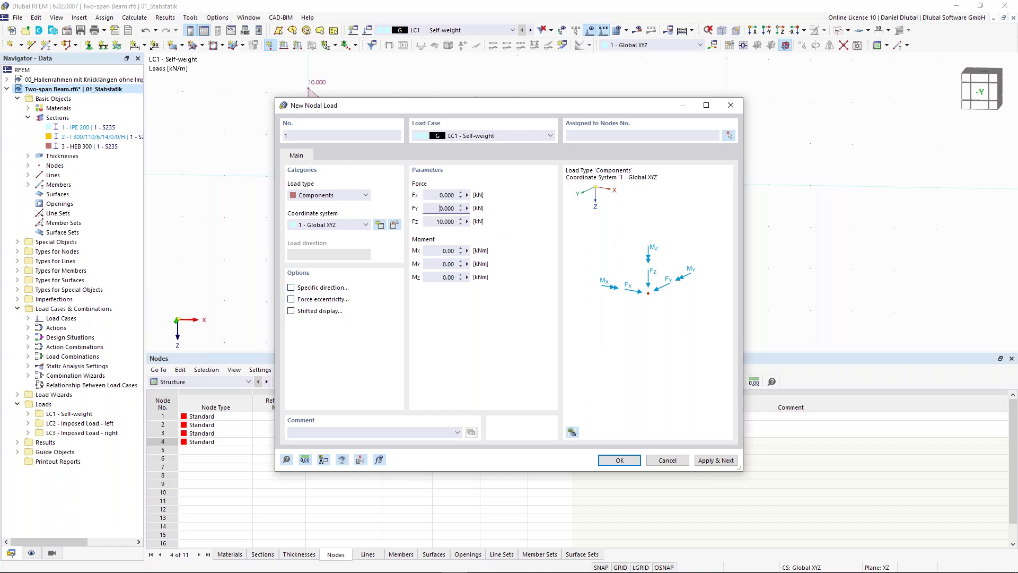
click(729, 135)
drag(665, 292, 666, 291)
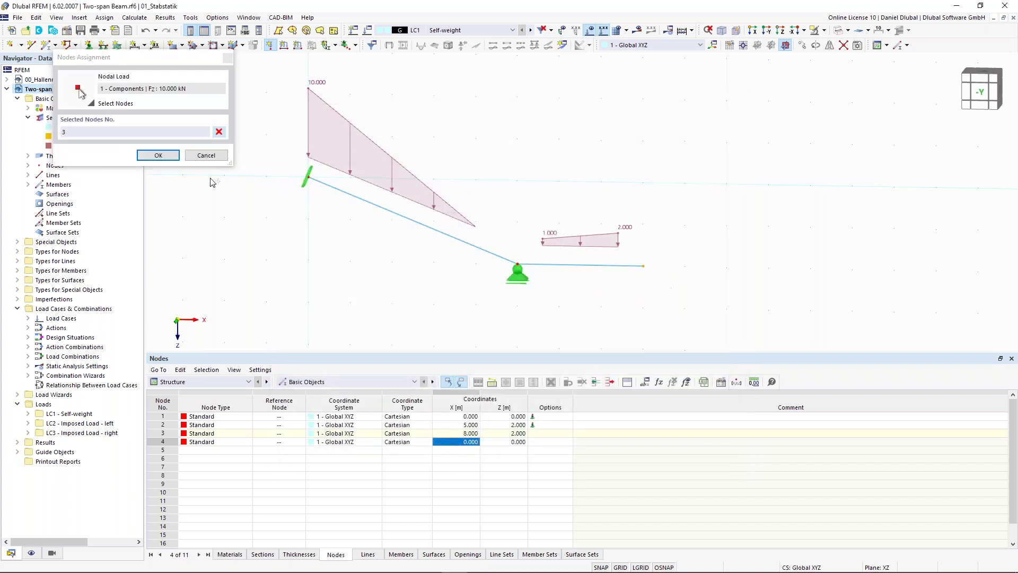
click(162, 157)
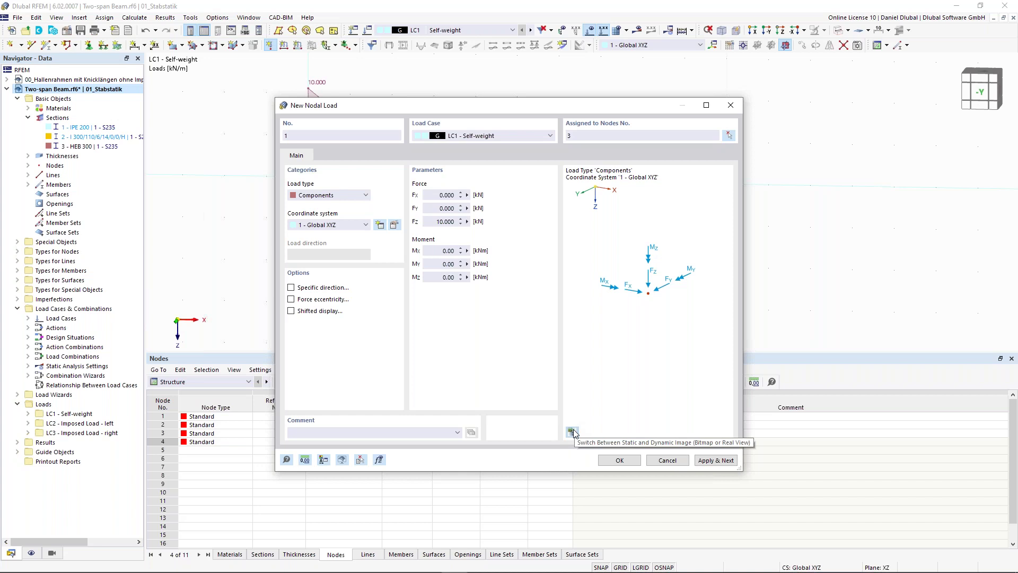
Switch the nodal load preview to the dynamic model image and bring node 3 into view
click(573, 432)
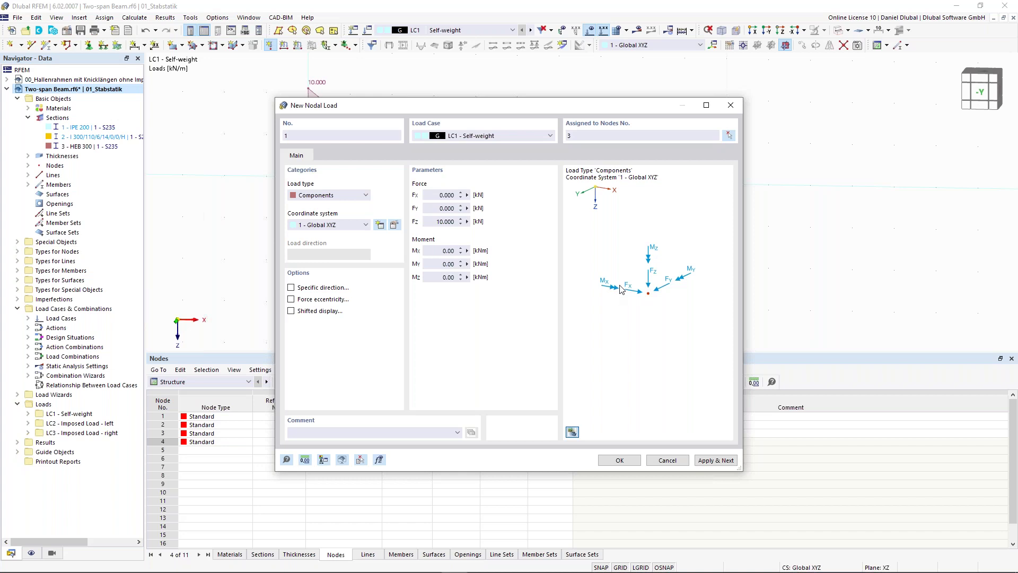
scroll(607, 297, down, 2)
middle_drag(607, 294, 646, 294)
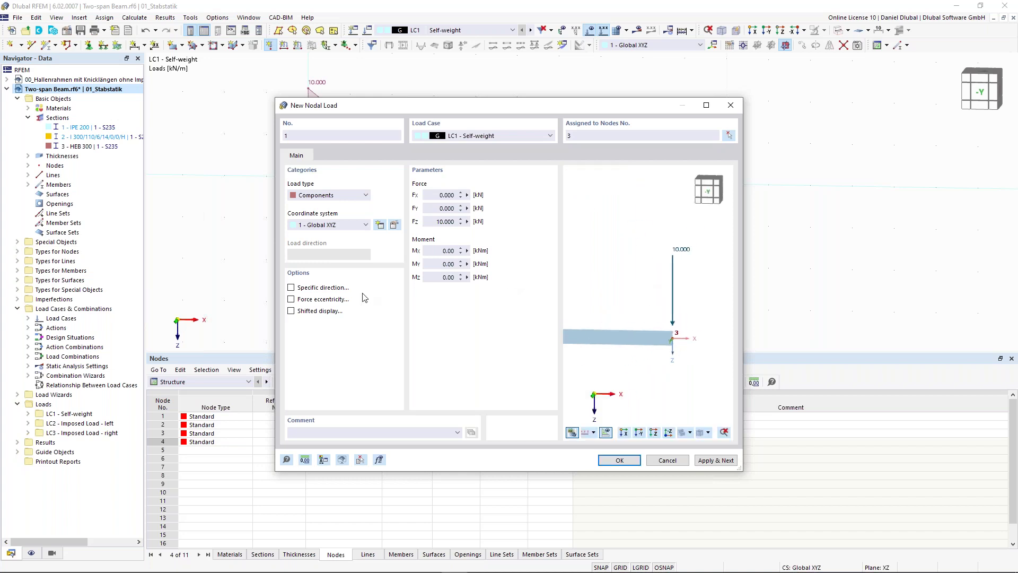
Give the nodal load a specific direction rotated -60° about Y' and accept the load
click(291, 287)
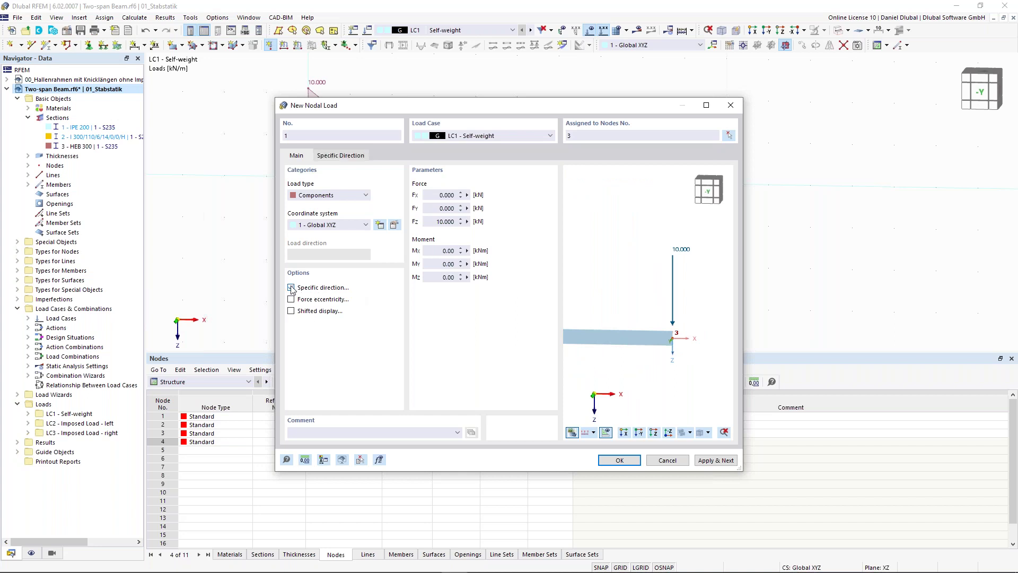
click(340, 159)
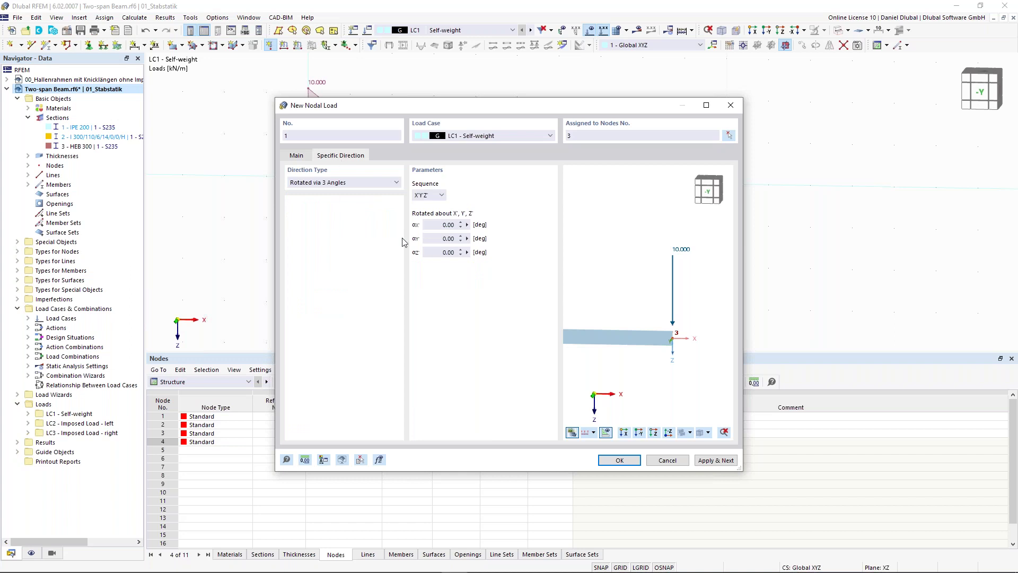
drag(437, 239, 482, 239)
text(-60)
click(448, 225)
middle_drag(675, 302, 651, 300)
scroll(651, 301, up, 1)
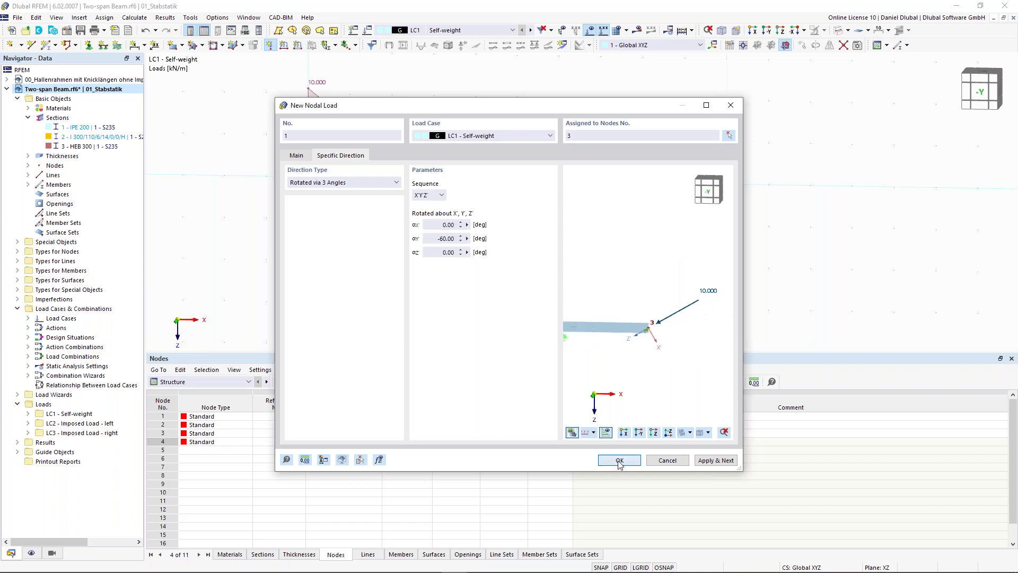
click(618, 461)
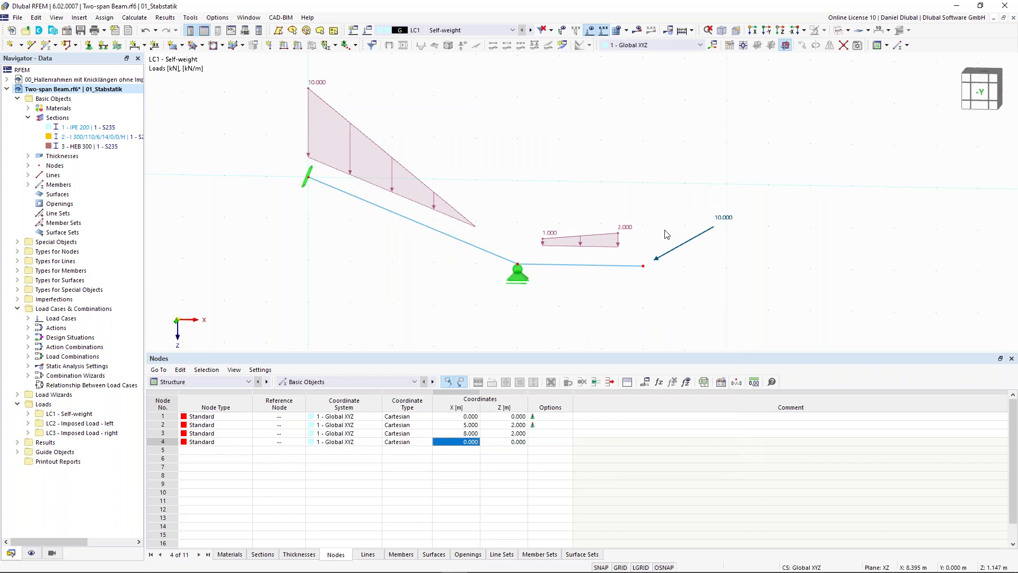
Start a new imposed nodal deformation with a vertical displacement uz of -20 mm
scroll(667, 197, down, 1)
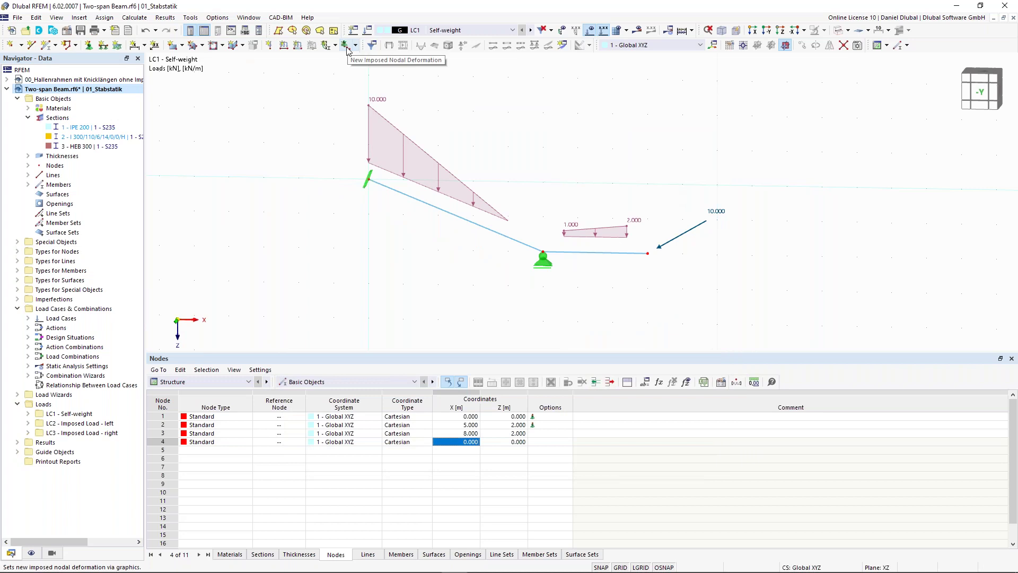
scroll(544, 265, up, 1)
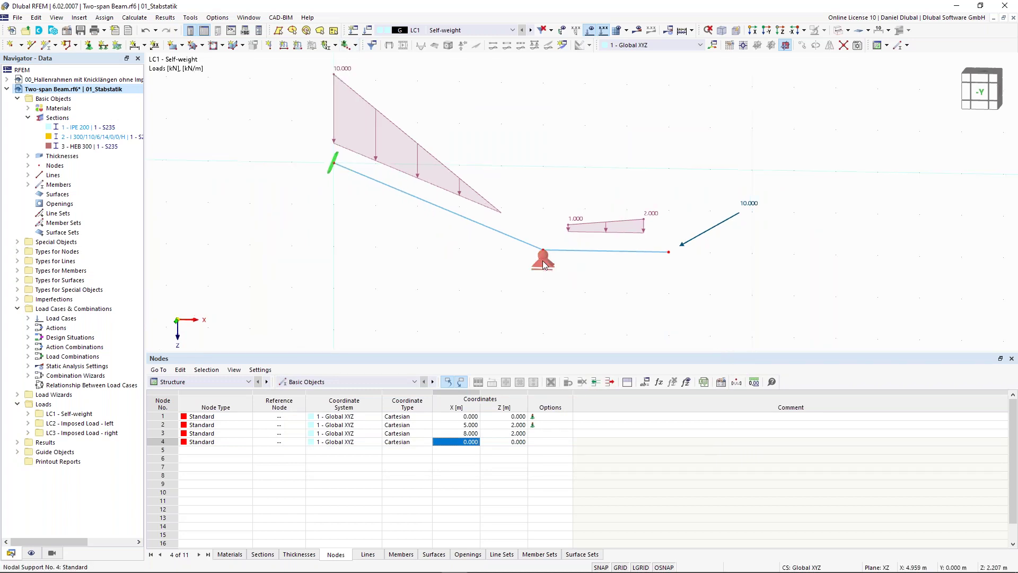
scroll(544, 265, up, 1)
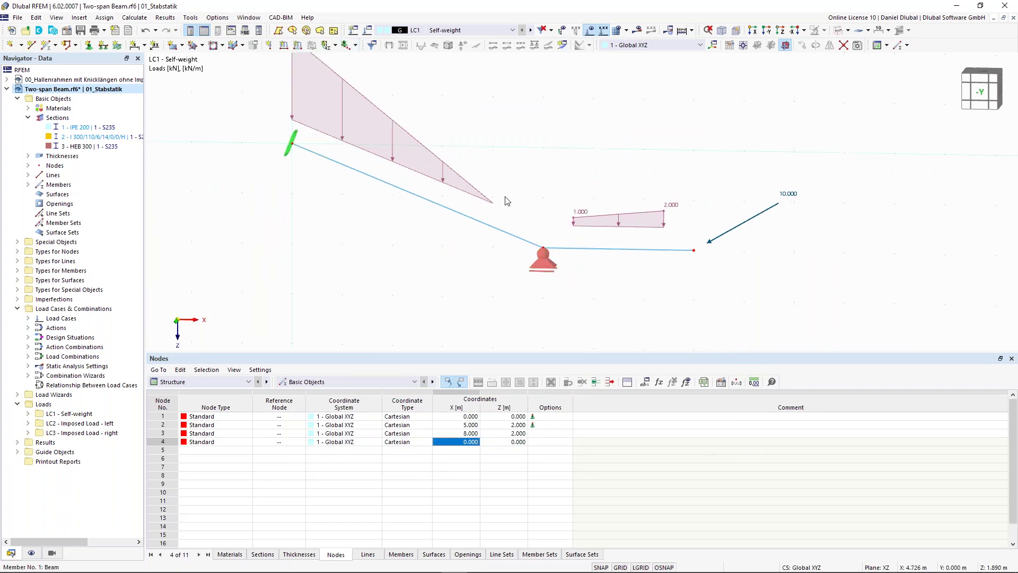
click(355, 45)
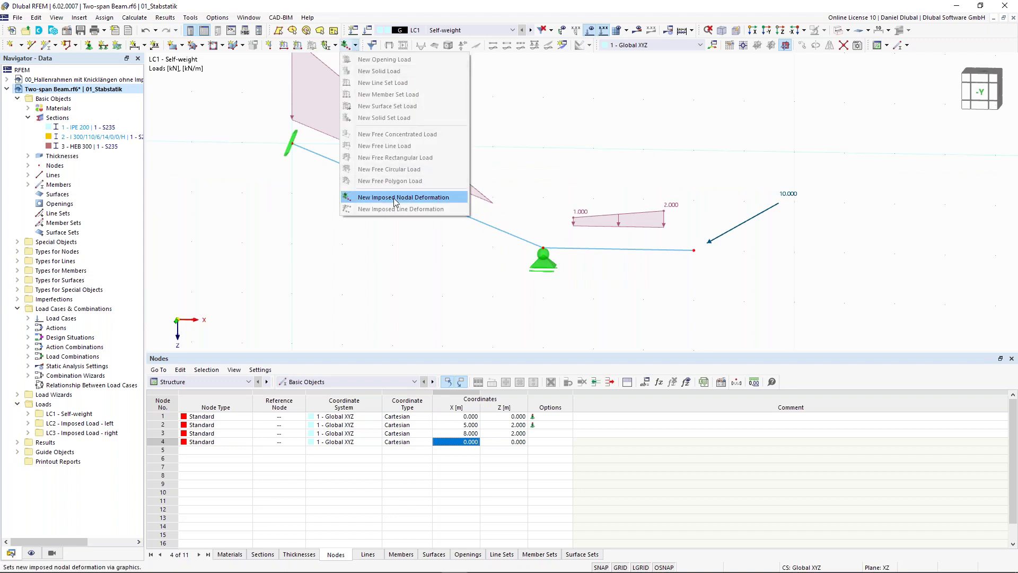
click(356, 46)
click(356, 45)
click(390, 201)
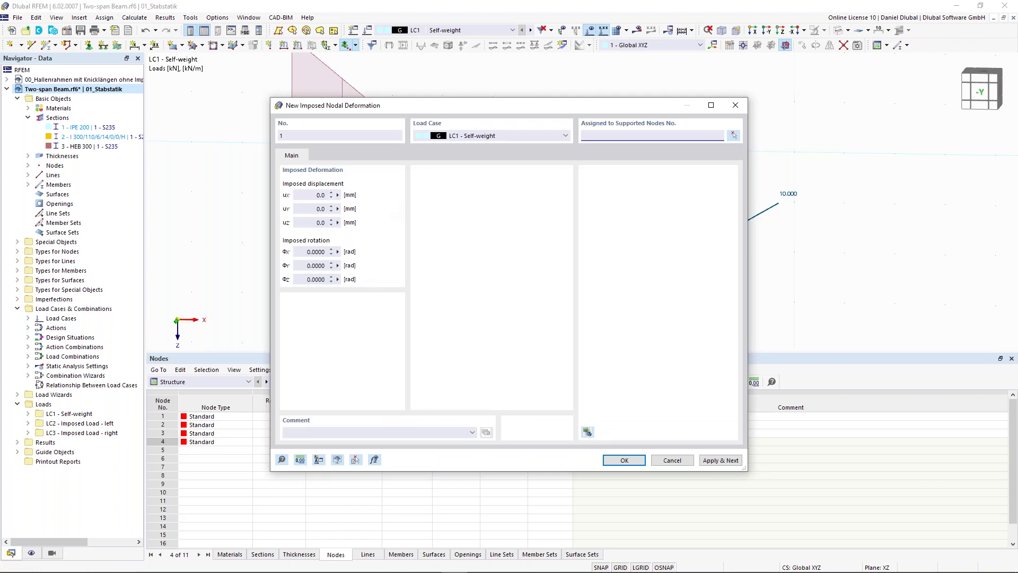
click(308, 195)
click(324, 222)
text(-20)
Assign the imposed deformation to node 2 at the roller support and accept it
click(733, 135)
drag(527, 223, 566, 268)
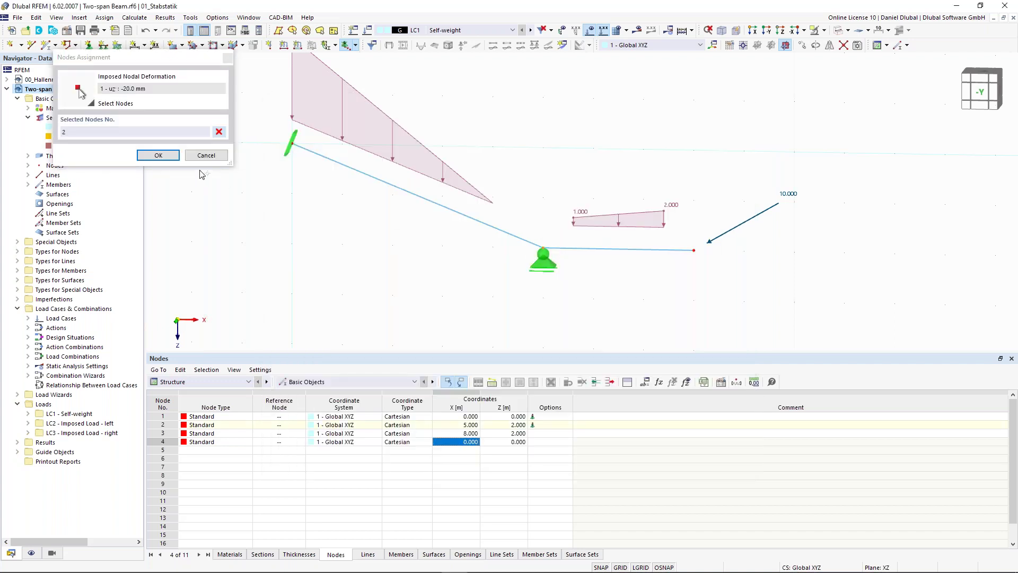
click(157, 155)
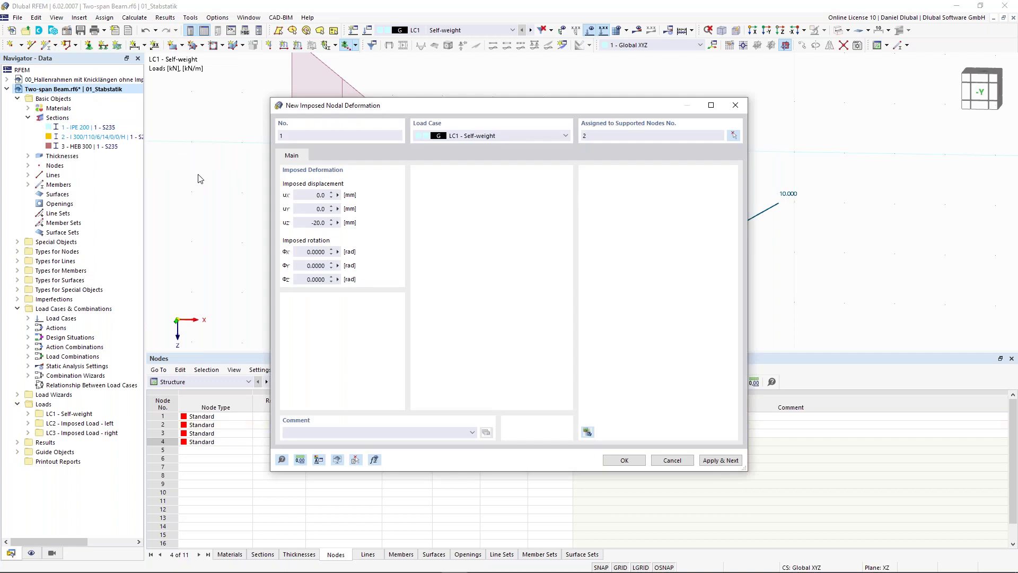
click(621, 465)
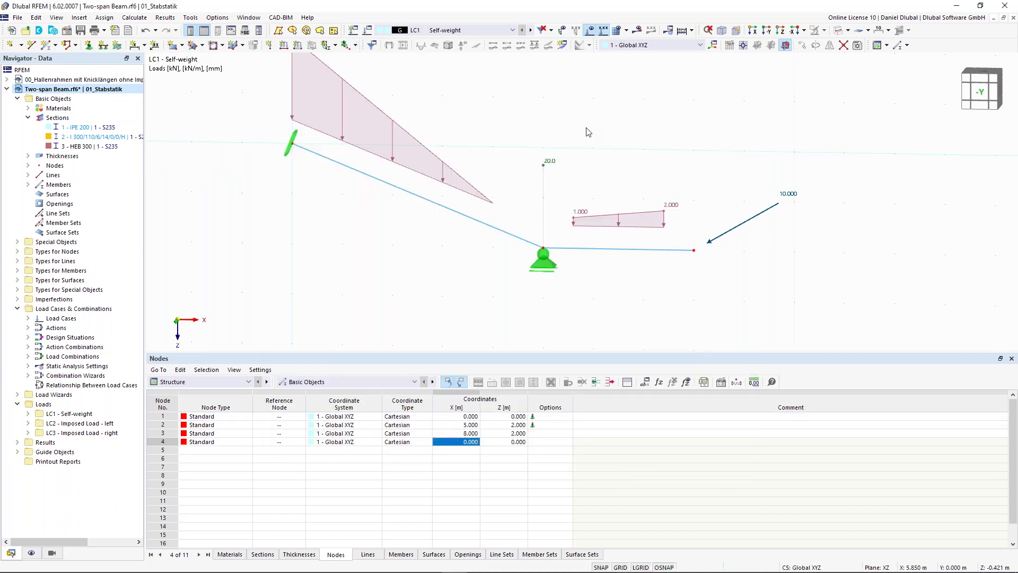
Examine the calculated member shear force Vz and normal force N diagrams along the kinked beam
scroll(587, 132, down, 1)
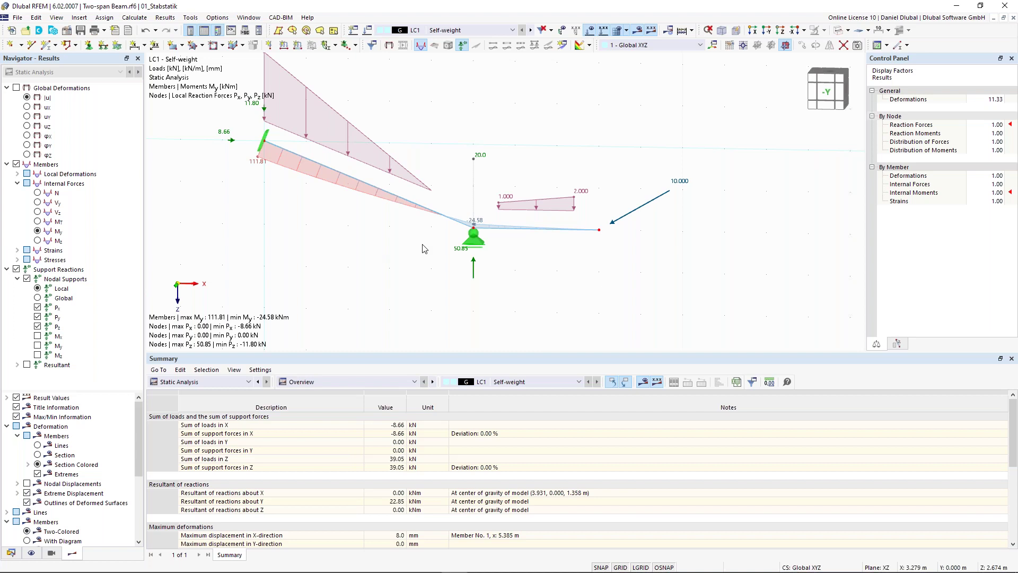
click(37, 211)
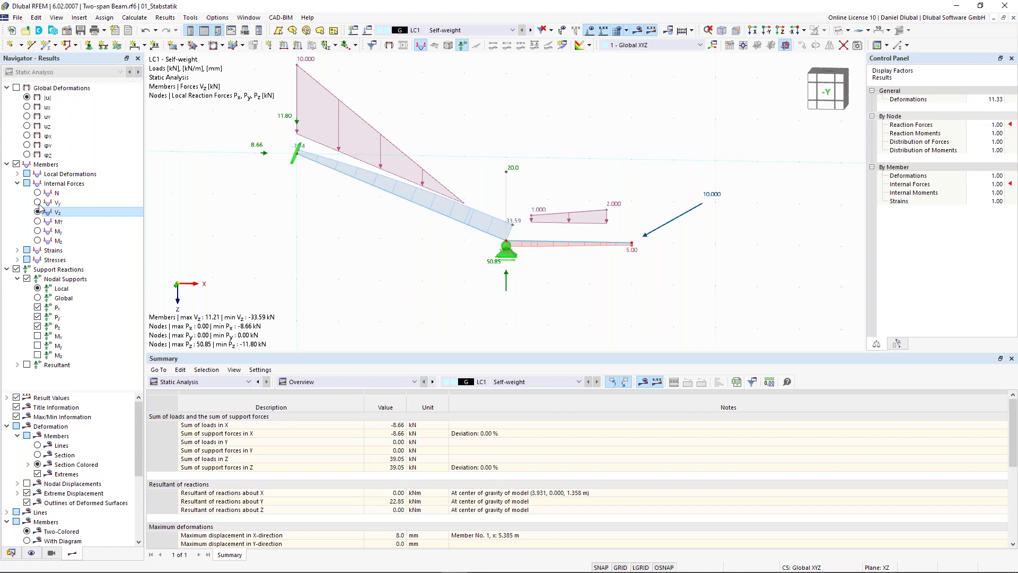
click(38, 192)
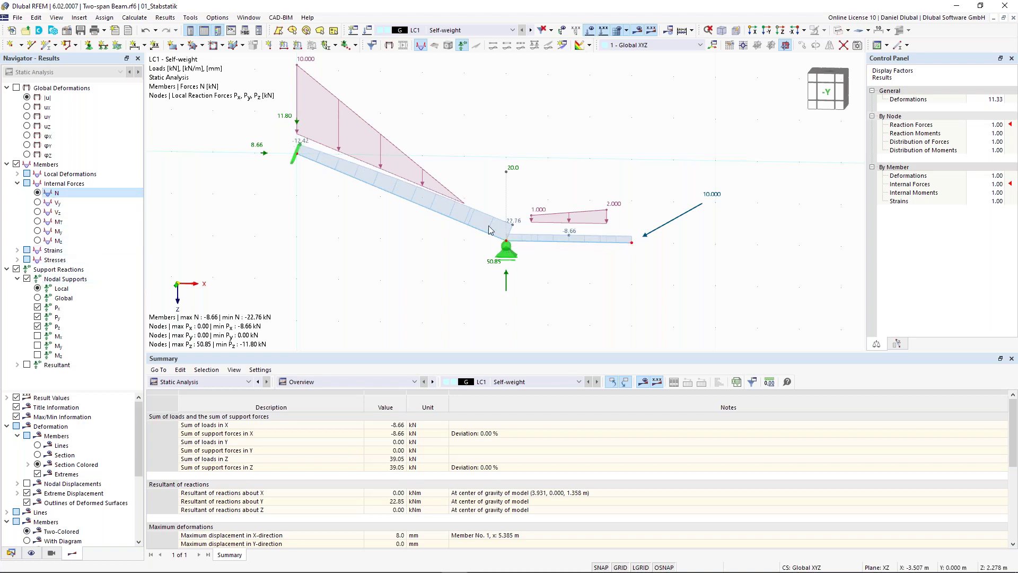
Display the global deformation uz of the beam as simple lines and examine the displaced shape at the support and free end
scroll(498, 237, up, 1)
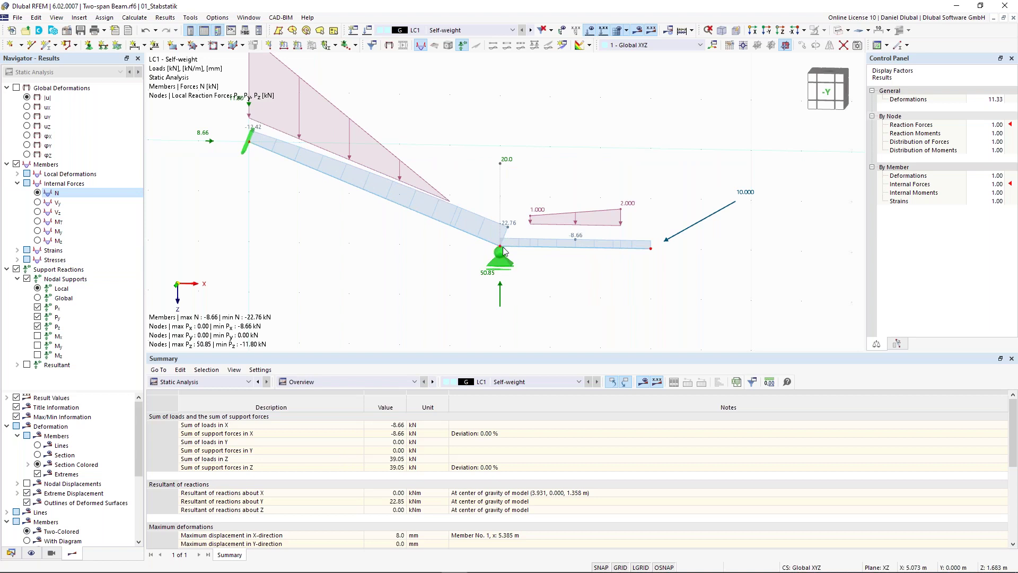
click(18, 88)
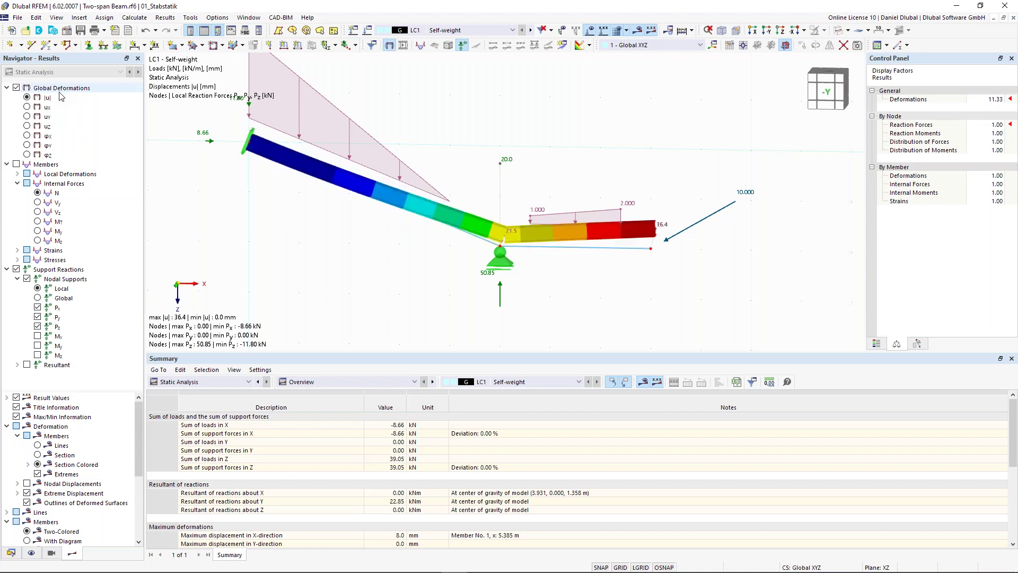
click(27, 127)
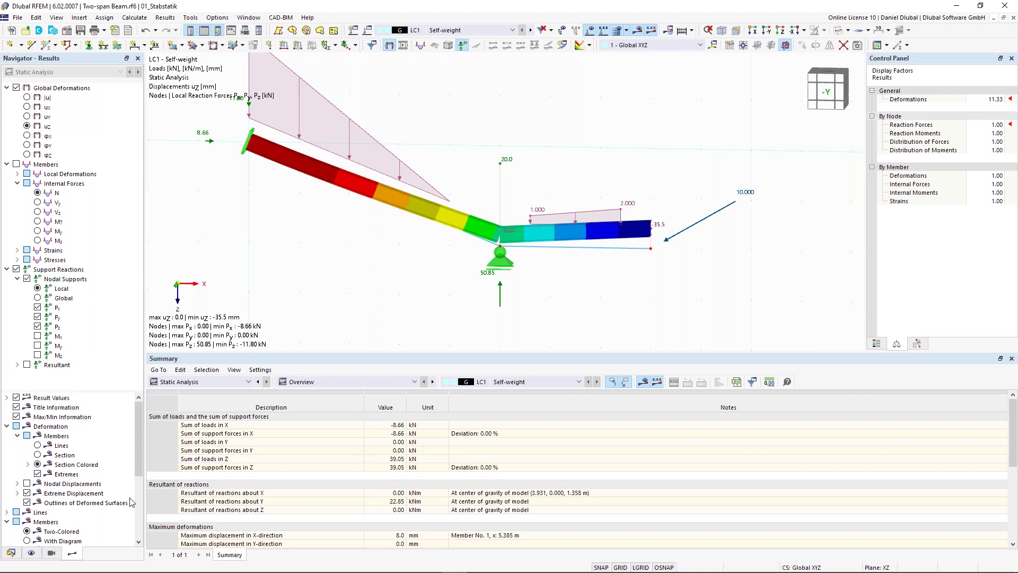
click(38, 445)
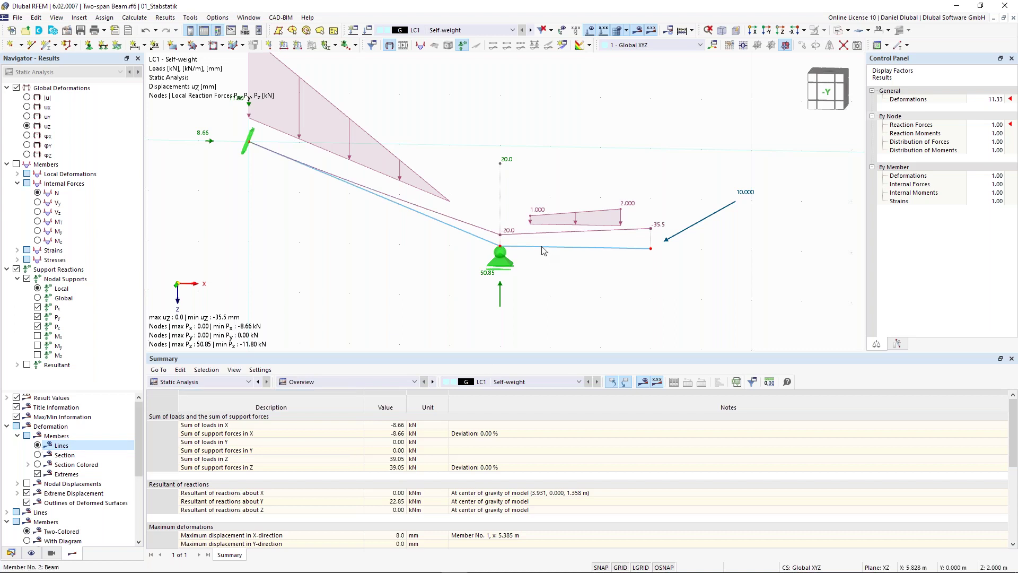
scroll(482, 261, up, 2)
scroll(482, 261, down, 2)
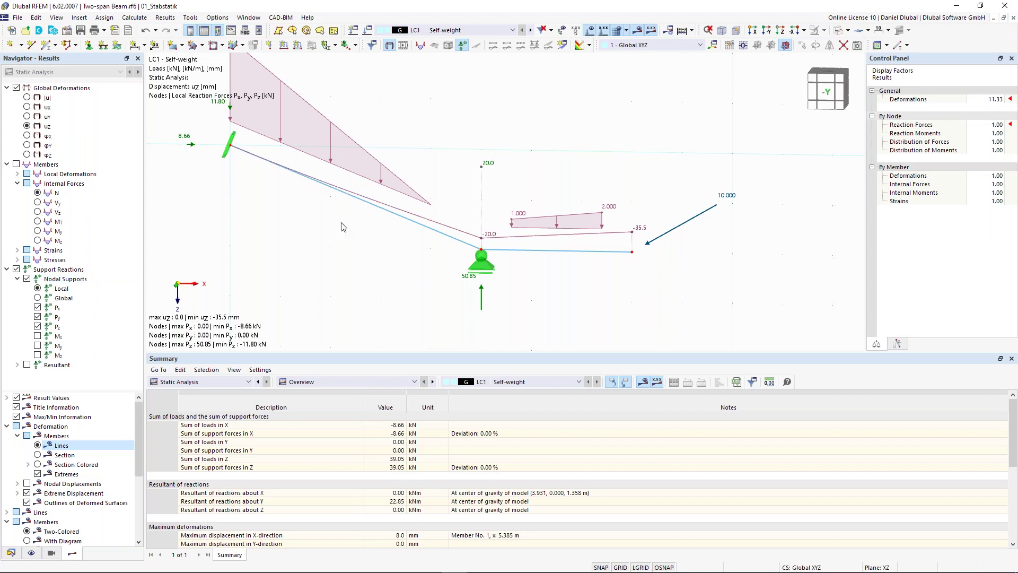
Select the entire kinked beam with its supports and loads and delete it from the model
scroll(495, 166, down, 5)
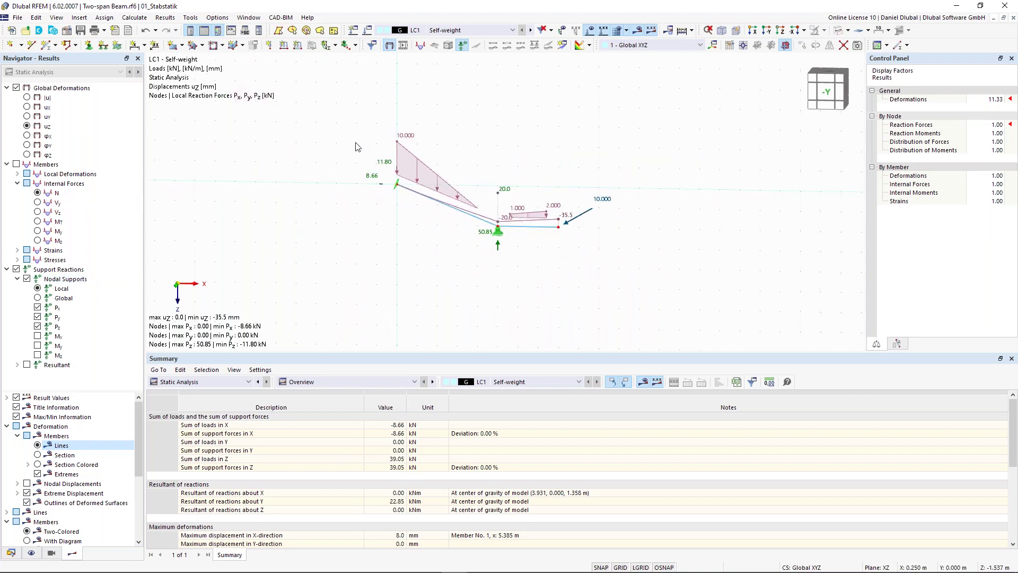
drag(343, 112, 639, 284)
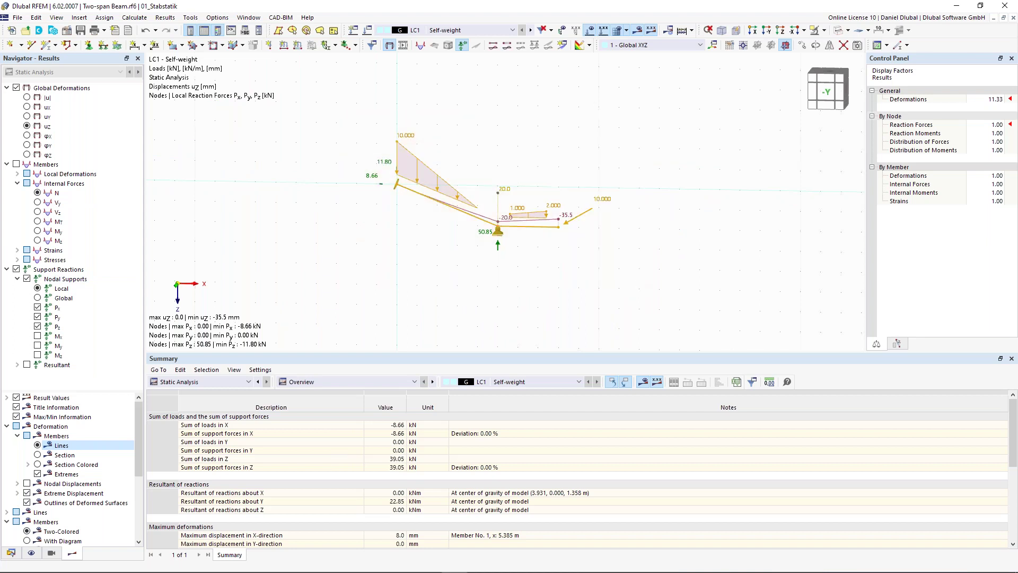
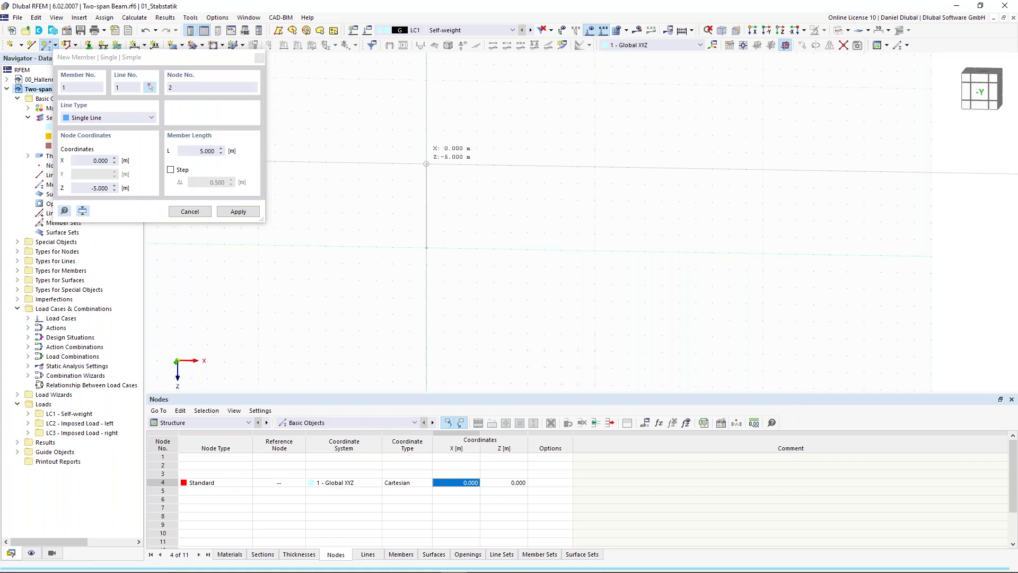
Draw a vertical column from the origin to X 0, Z -5 m and a sloping rafter up to X 5, Z -8 m
click(426, 164)
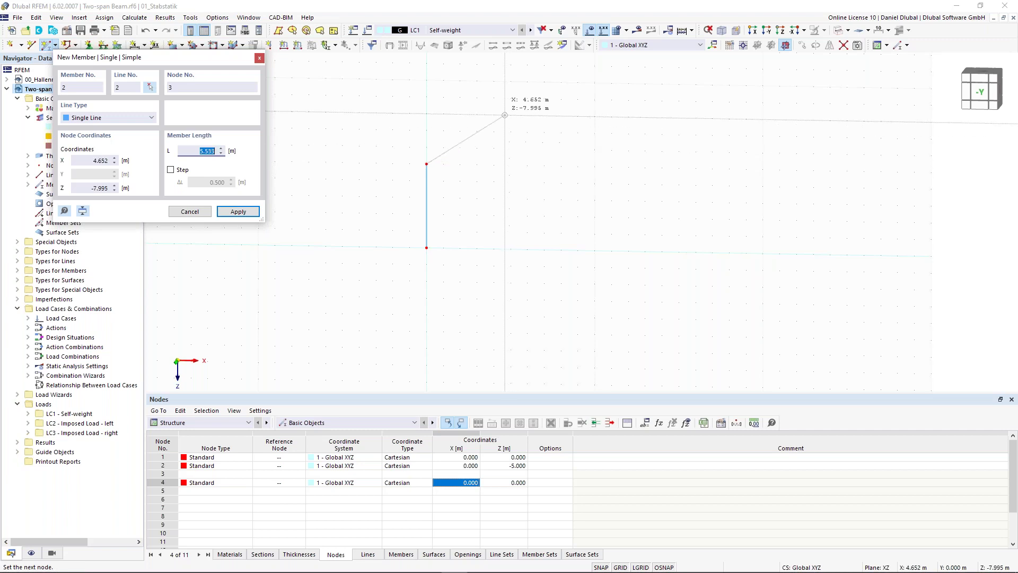
click(510, 115)
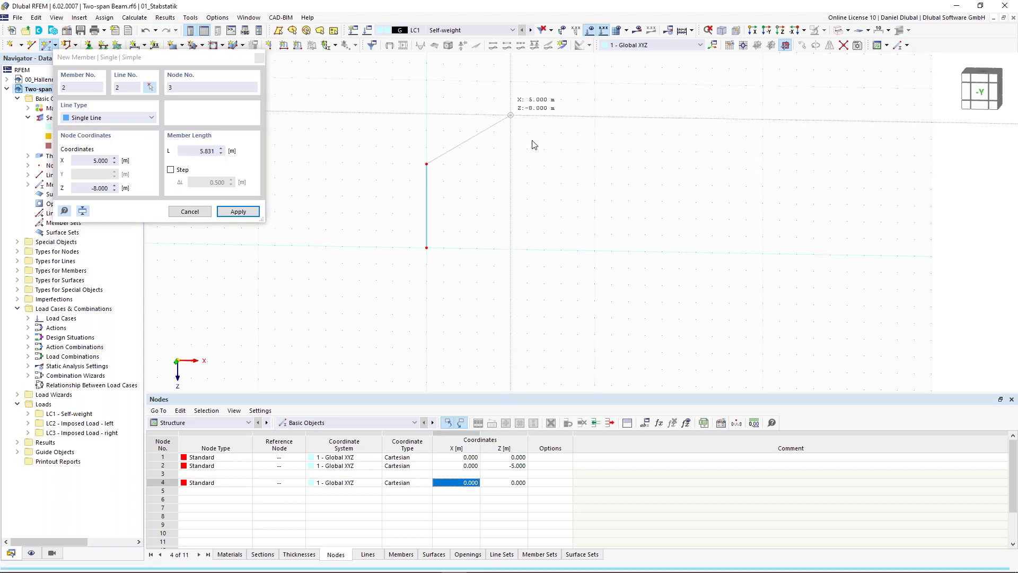
key(Escape)
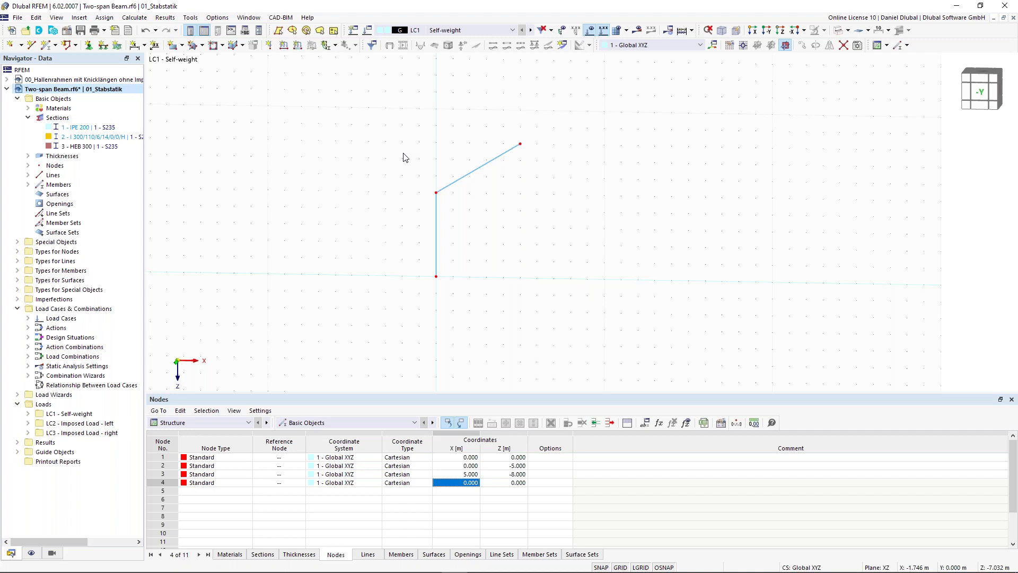
Mirror a copy of the column and rafter about the YZ plane through the ridge node at X 5, Z -8 m
right_click(472, 187)
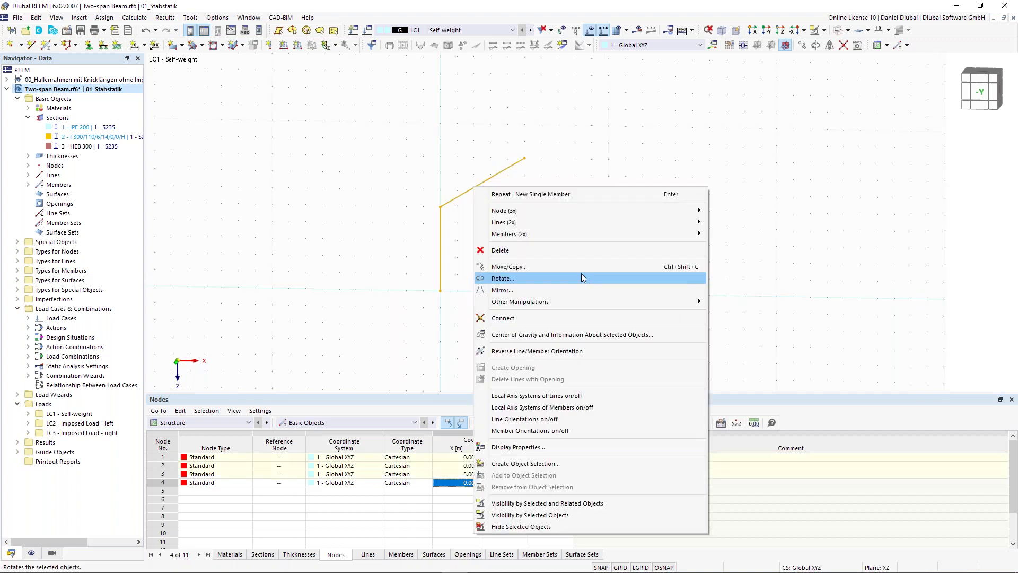
click(572, 290)
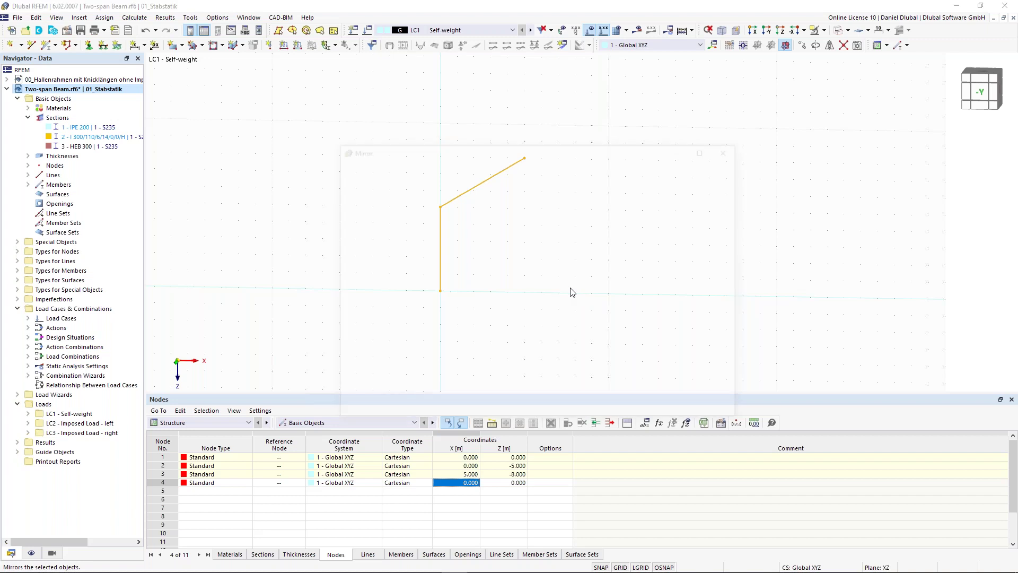
click(350, 197)
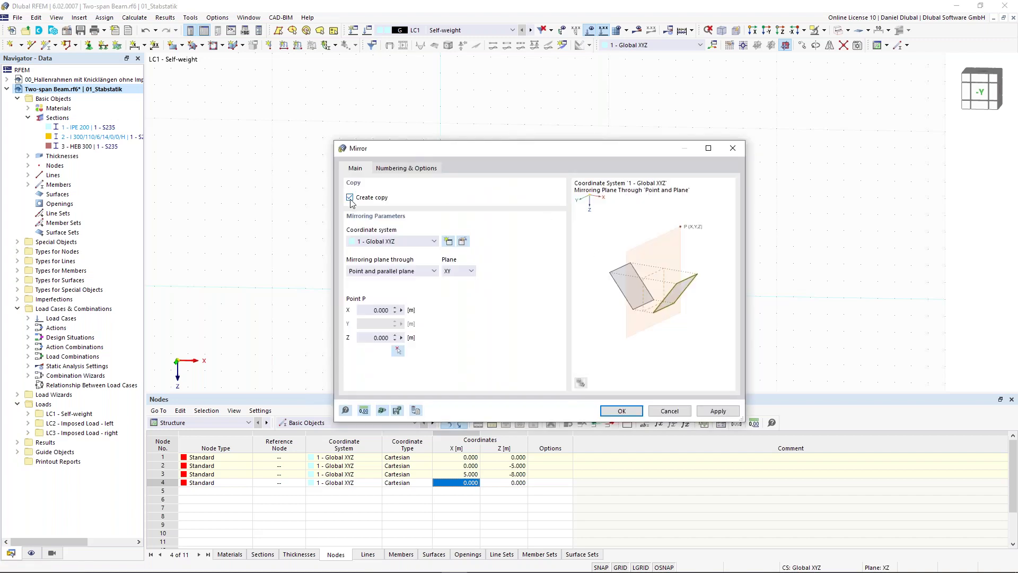
click(397, 351)
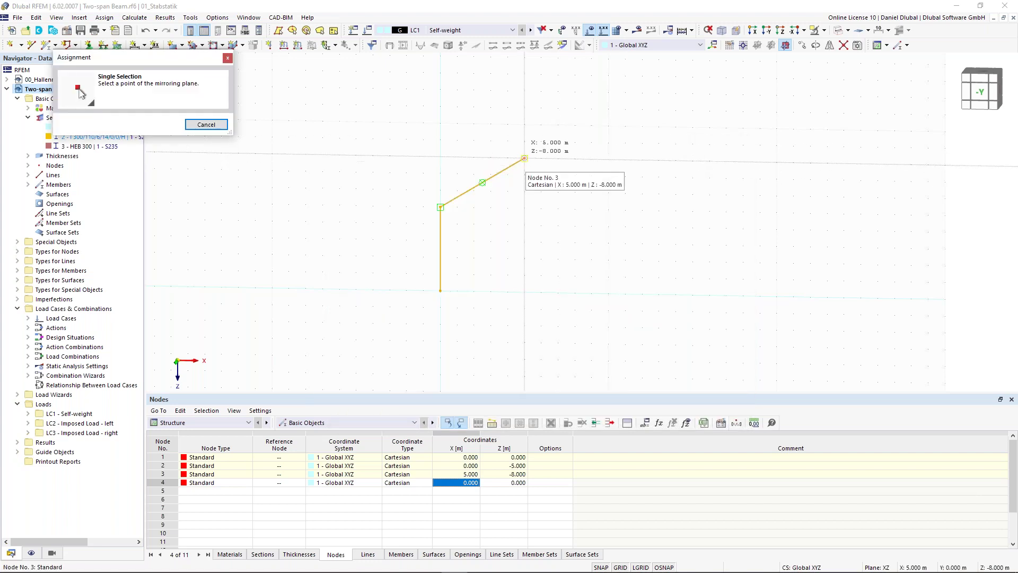
click(524, 158)
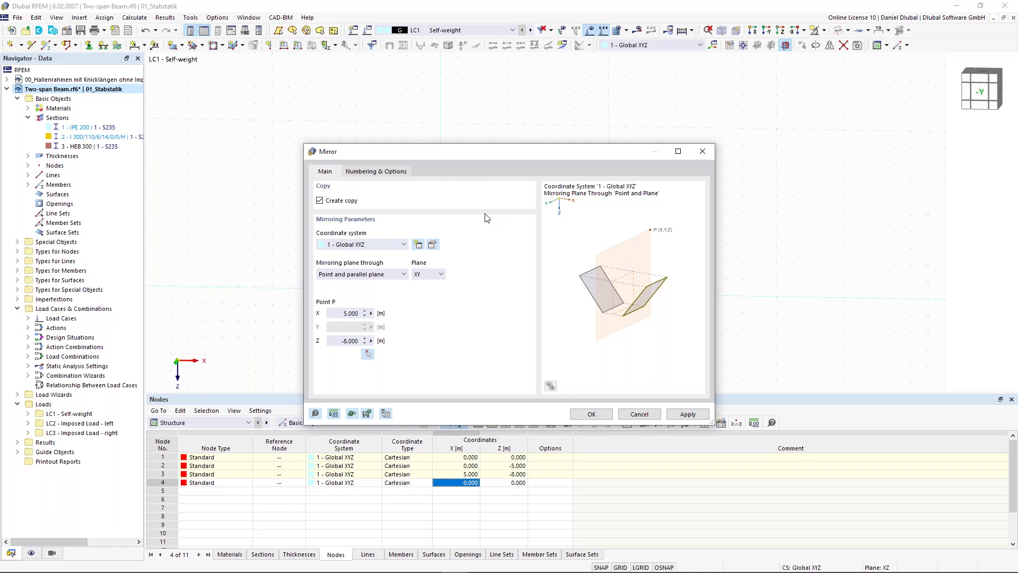
click(439, 273)
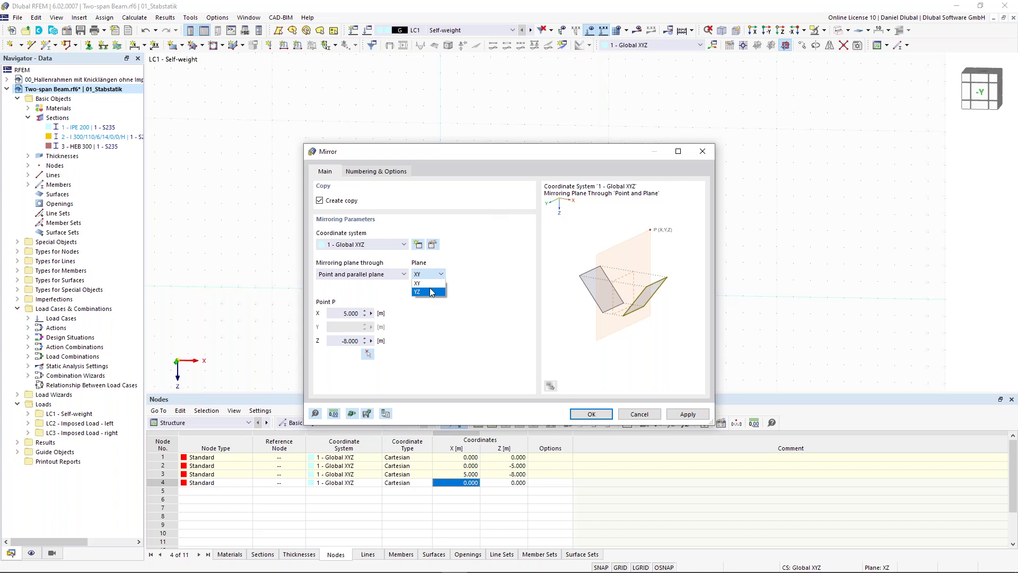
click(432, 292)
key(Return)
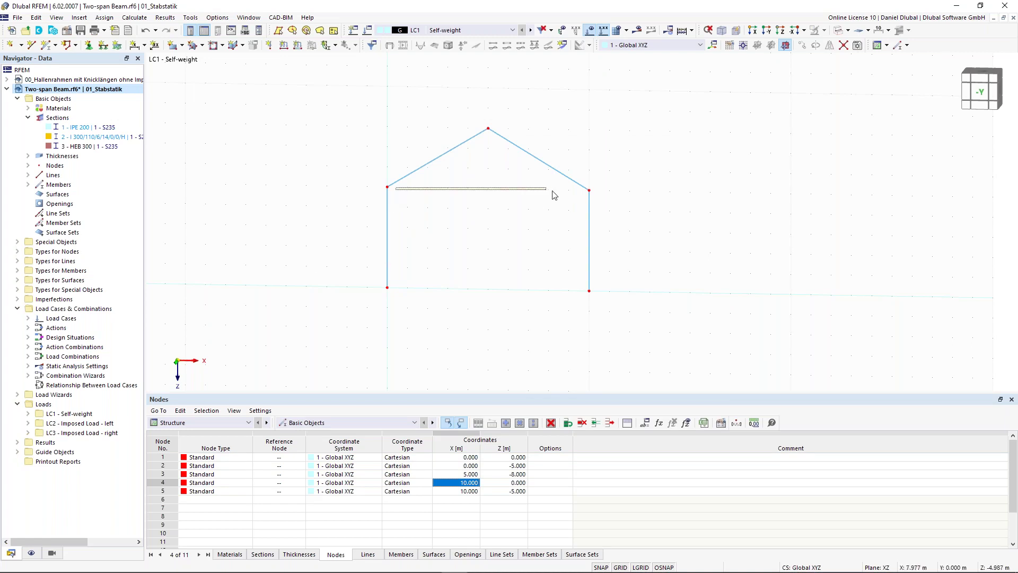
Start a new member of type Beam and assign member hinge 1 at both its start and its end
click(47, 44)
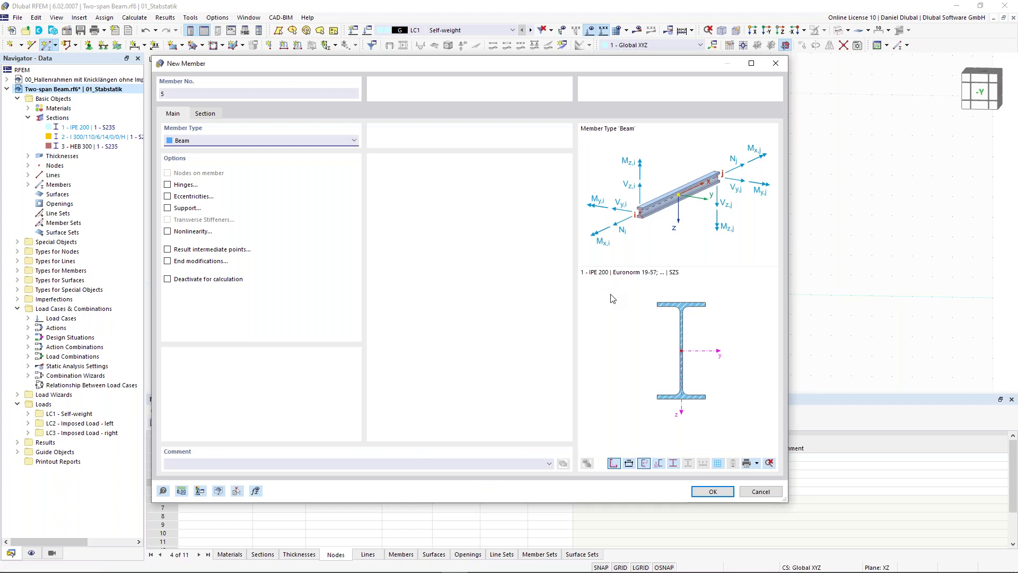
click(212, 142)
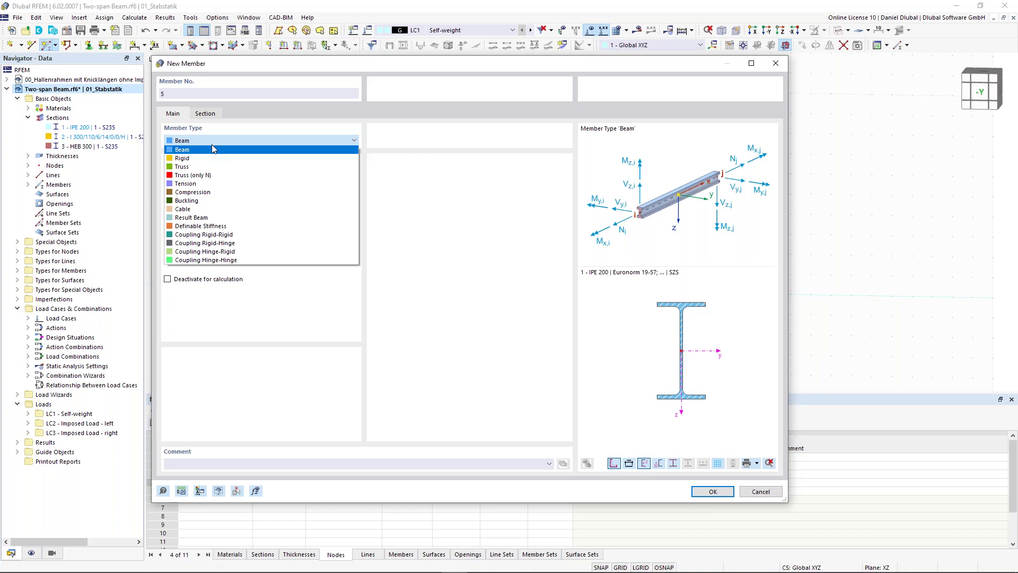
click(212, 147)
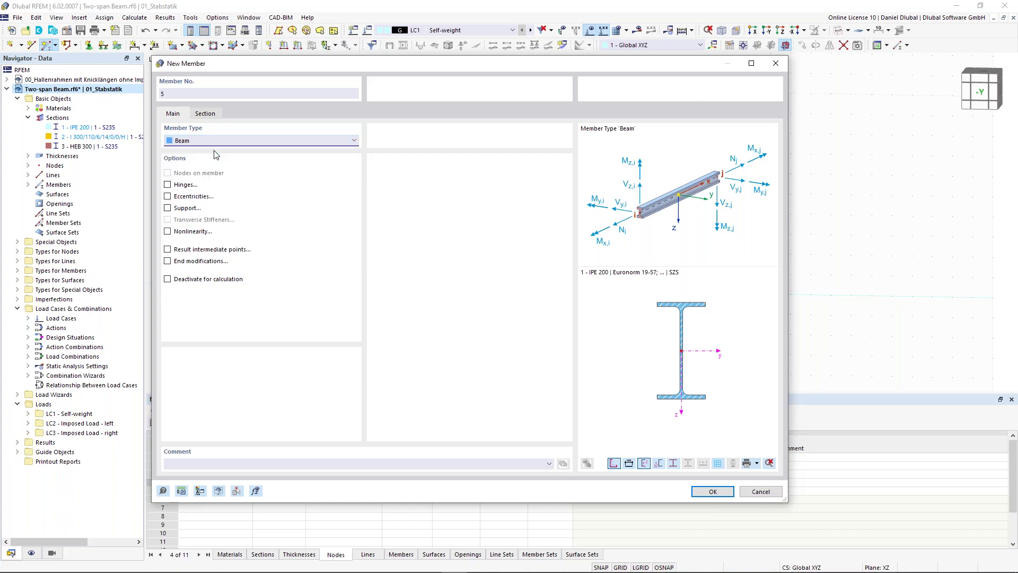
click(210, 117)
click(184, 117)
click(168, 184)
click(238, 113)
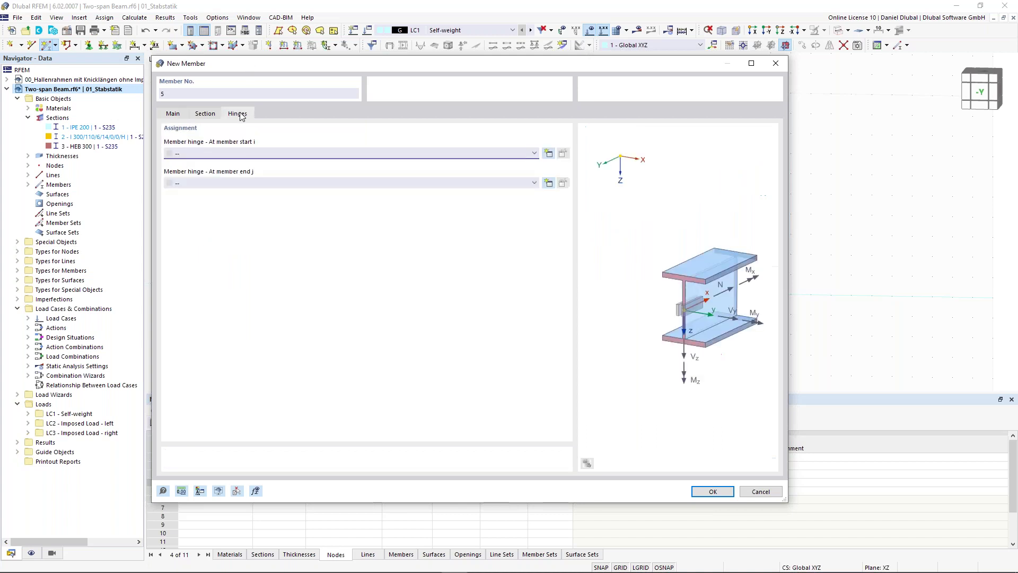
click(248, 153)
click(247, 169)
click(243, 183)
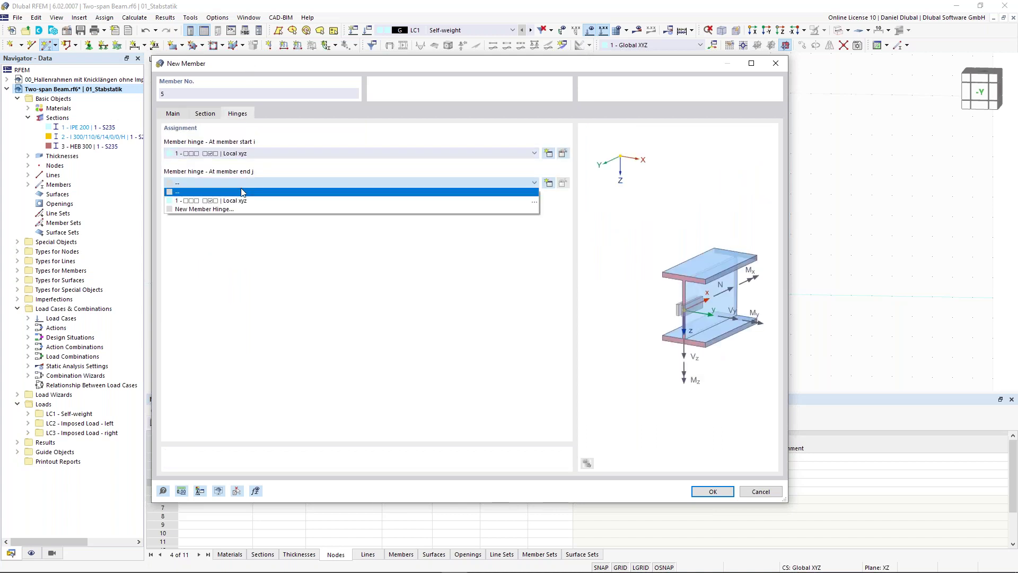
click(238, 198)
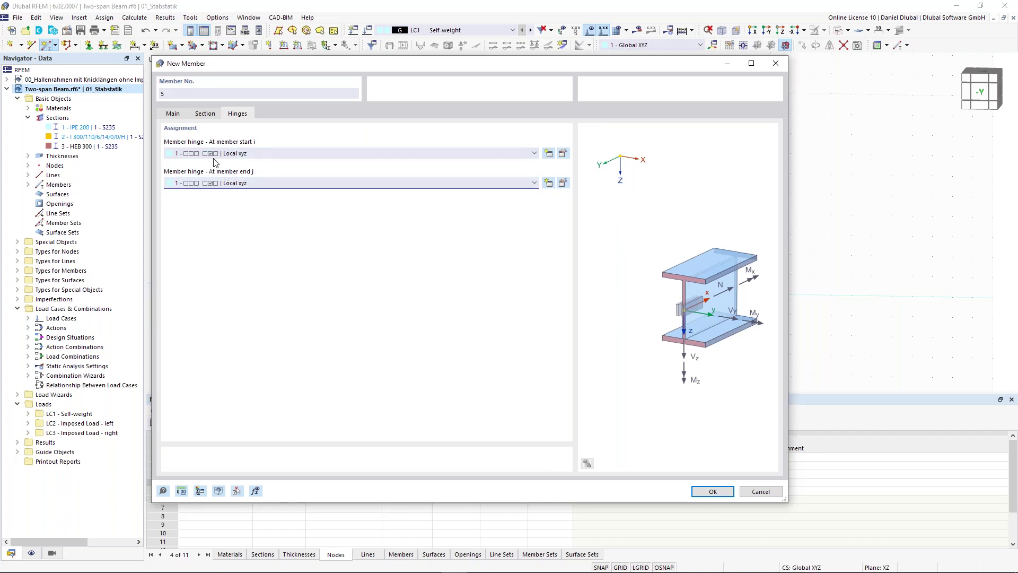
Create the section CHC 60.3x4.0 in S235 for the new hinged member and accept the member settings
click(214, 116)
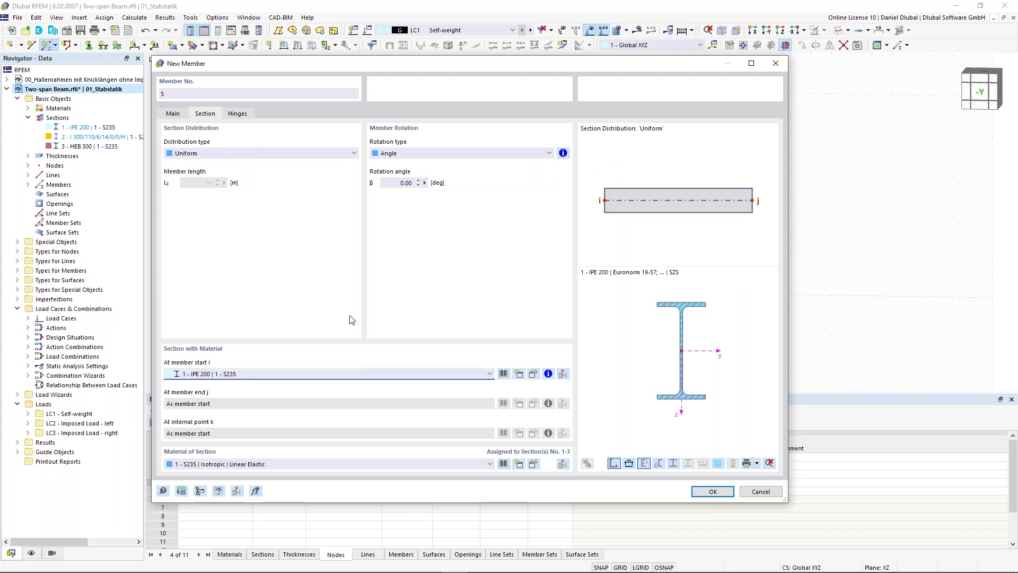
drag(417, 59, 454, 56)
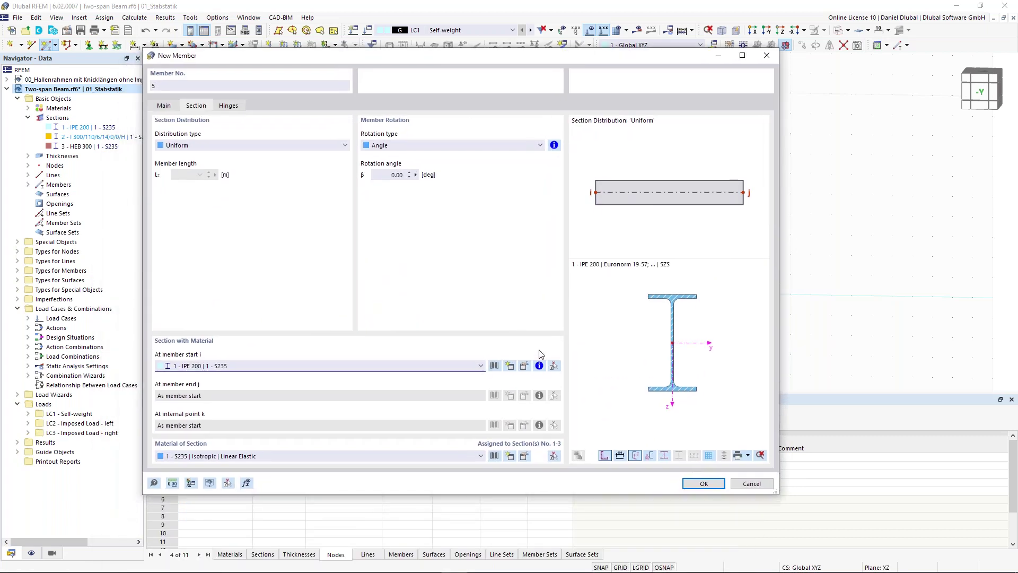
click(510, 366)
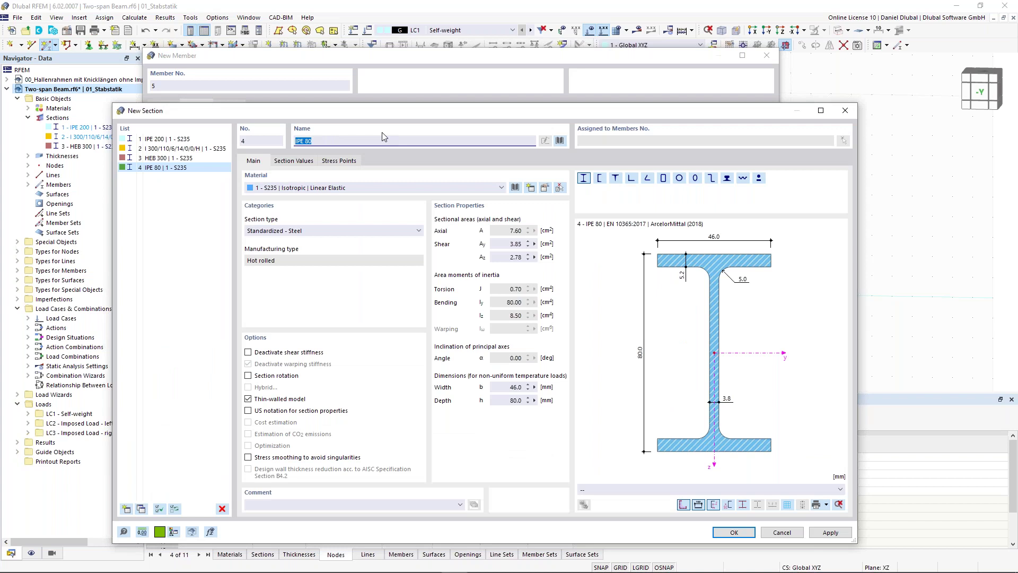
text(HC)
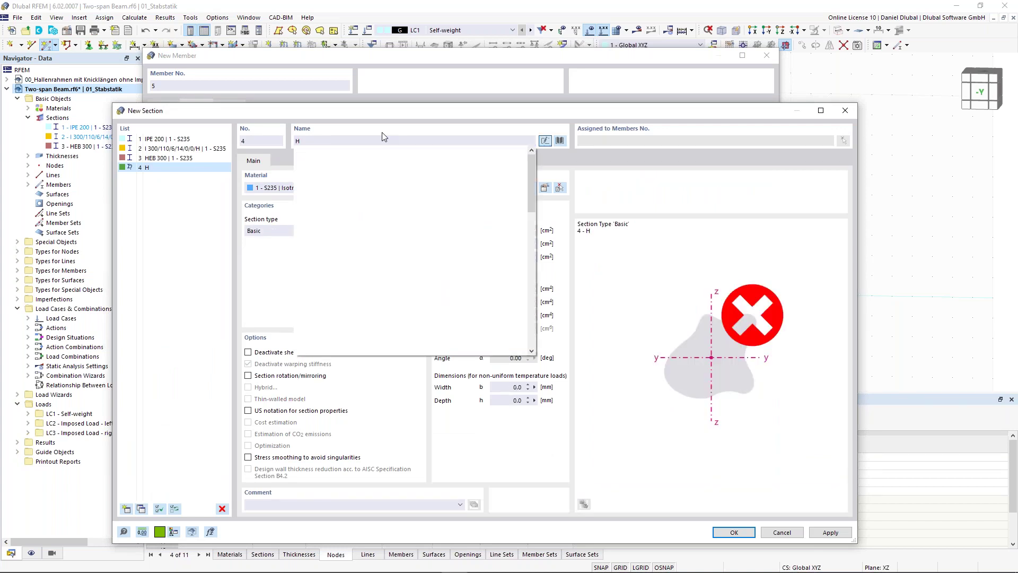
key(BackSpace)
key(BackSpace)
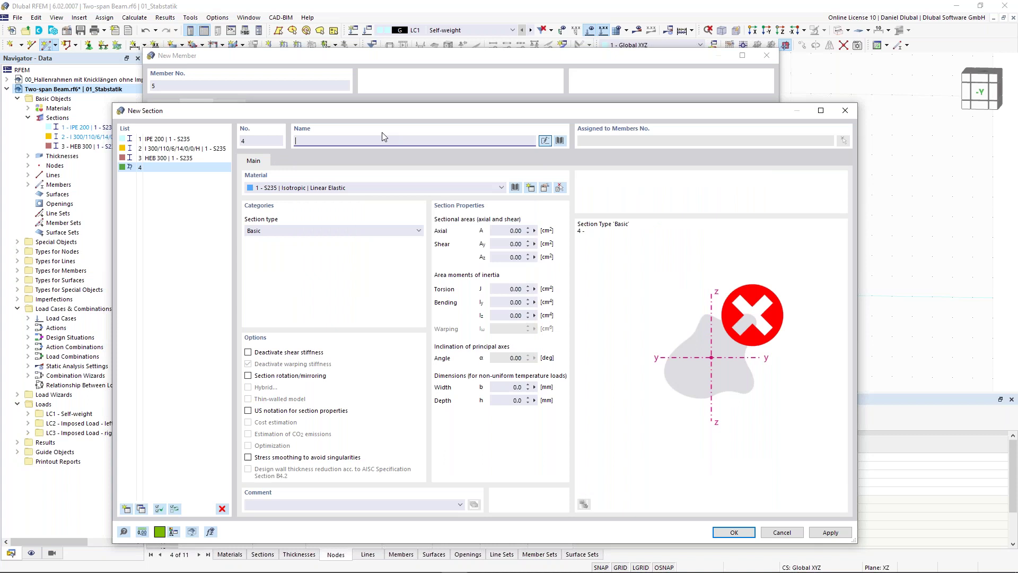
text(C)
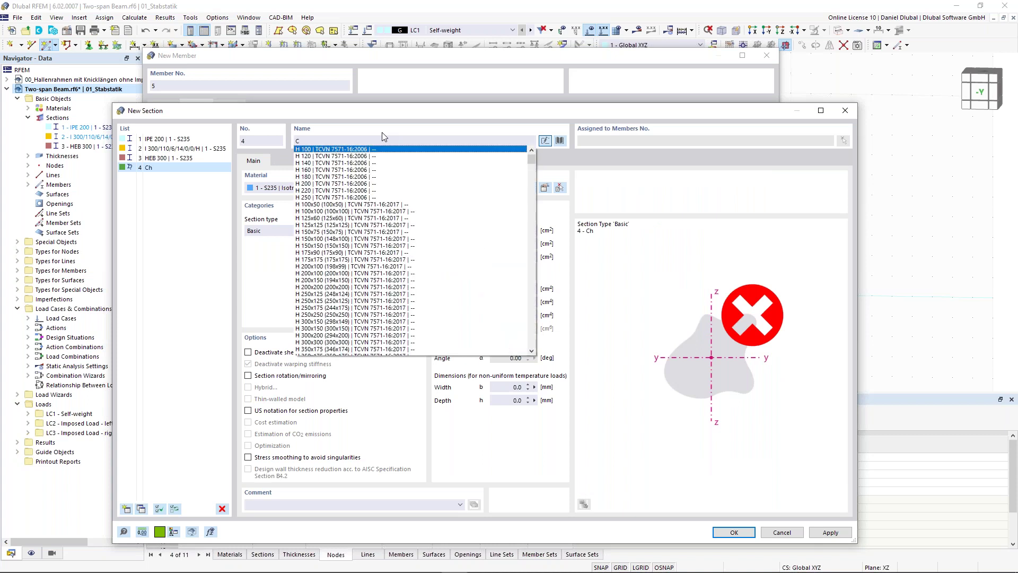
text(hHC)
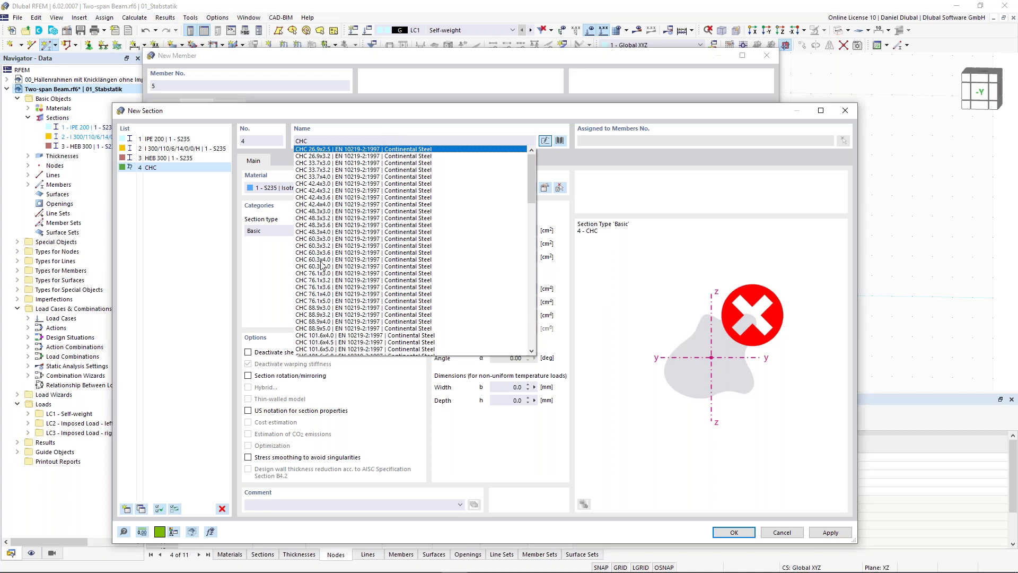
click(320, 259)
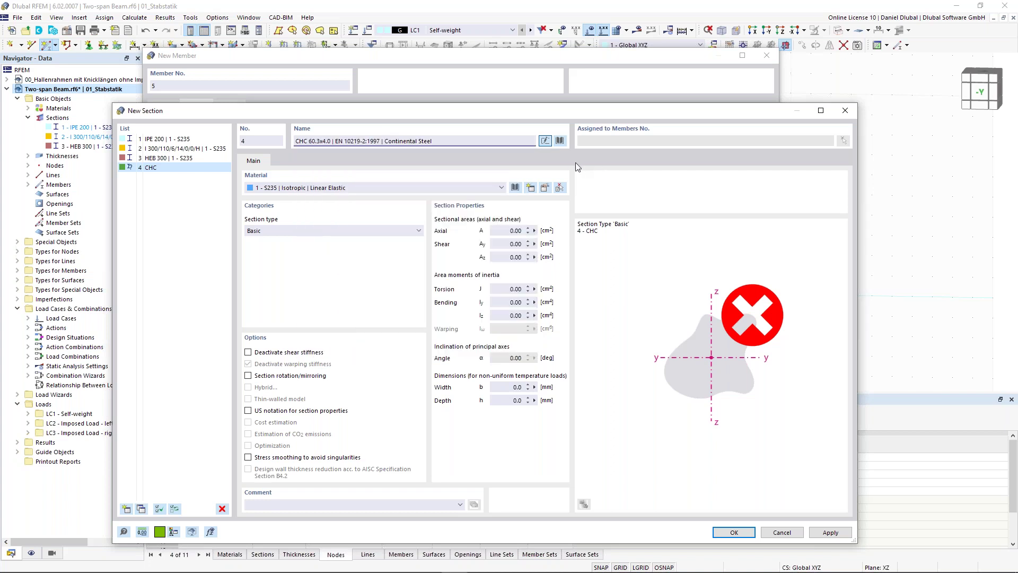
click(741, 529)
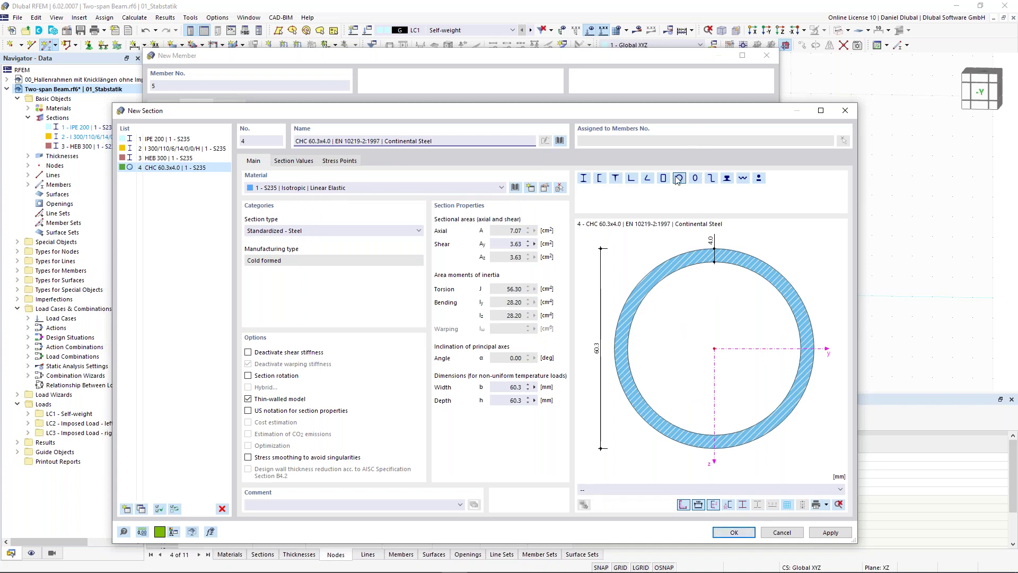
click(733, 532)
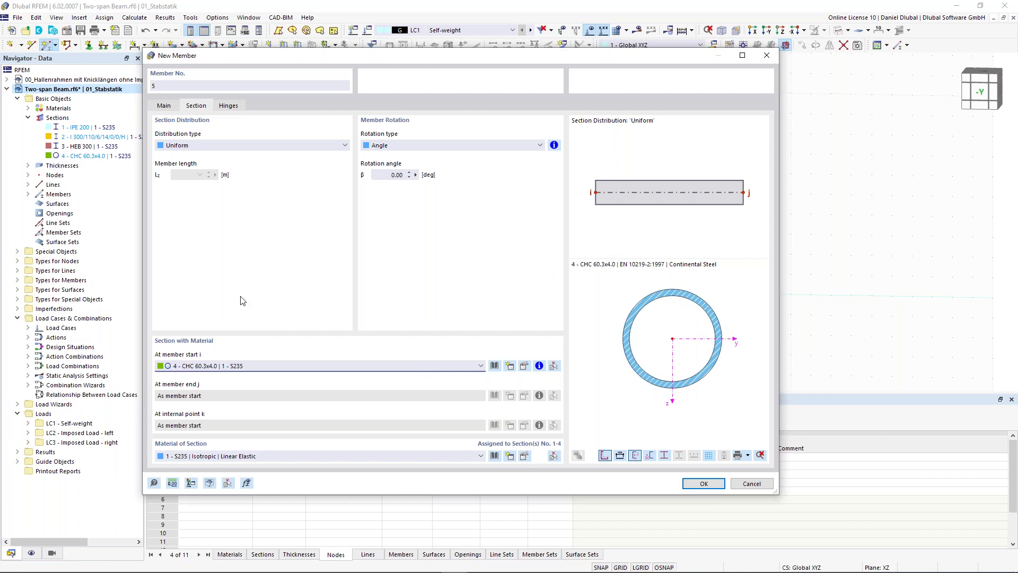
click(703, 484)
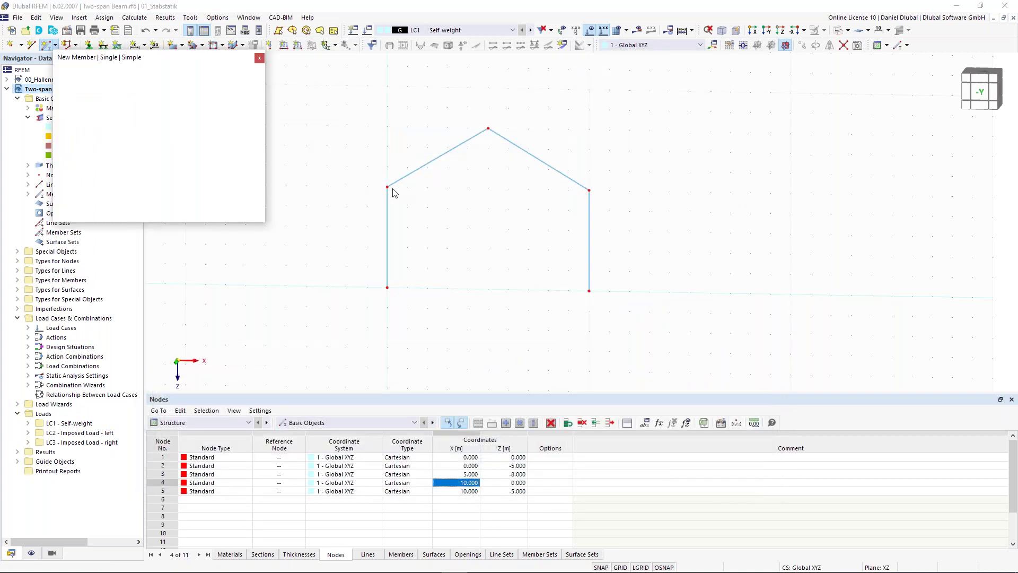
Draw the tie member between the two eaves nodes, from X 0, Z -5 m to X 10, Z -5 m
click(387, 187)
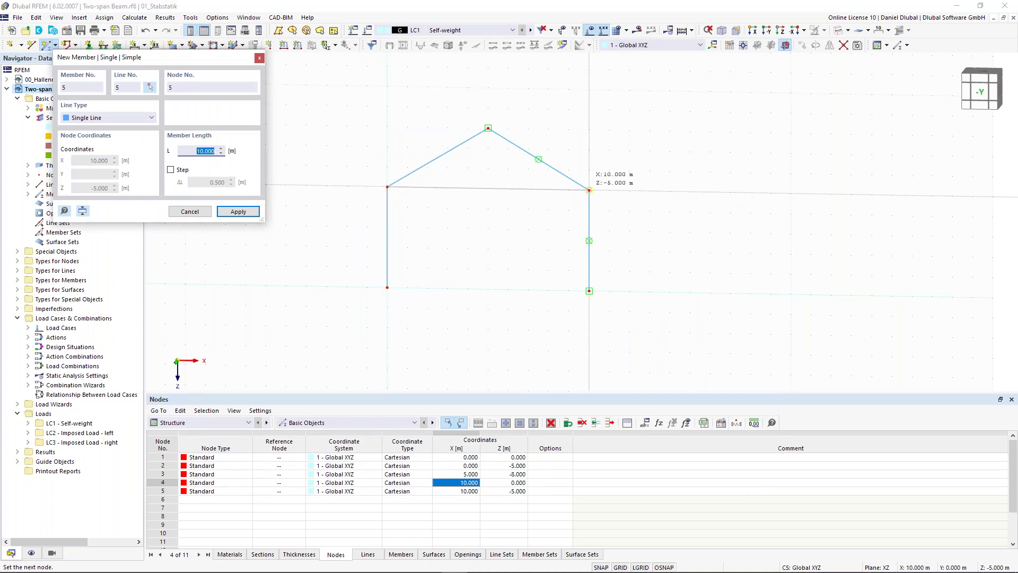
click(588, 189)
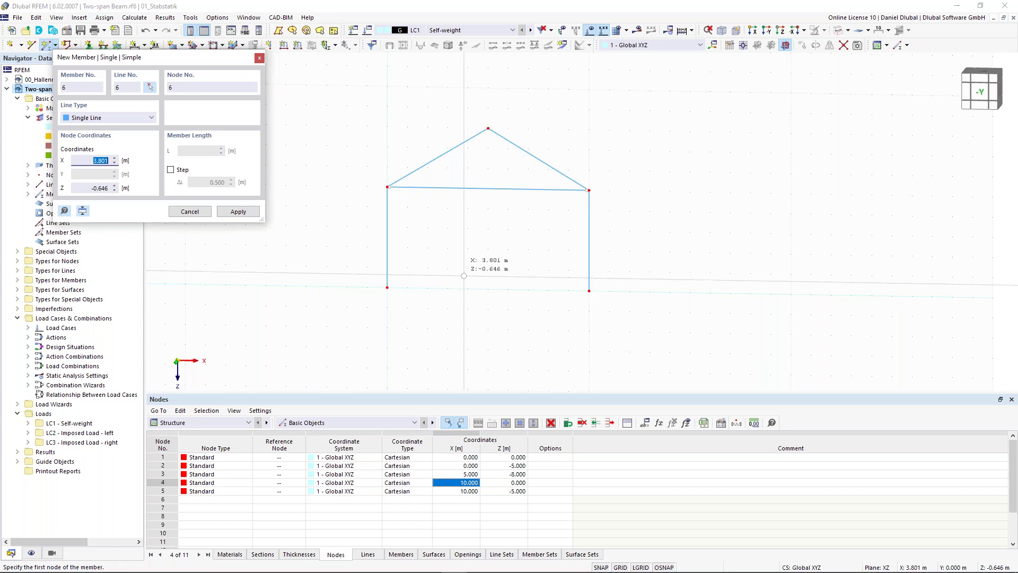
key(Escape)
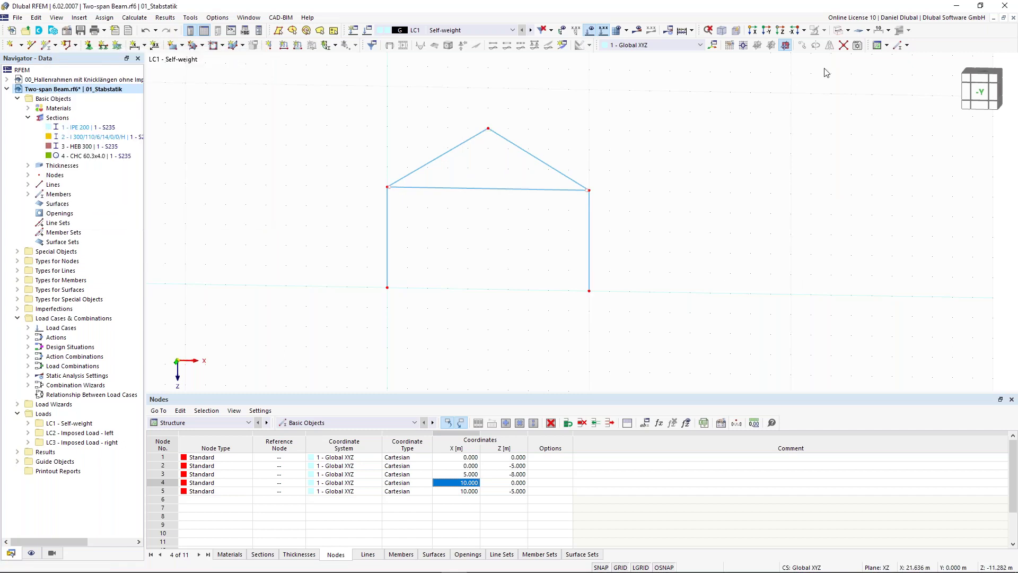
Show the members as solids and assign hinged nodal supports to column base nodes 1 and 4
click(840, 33)
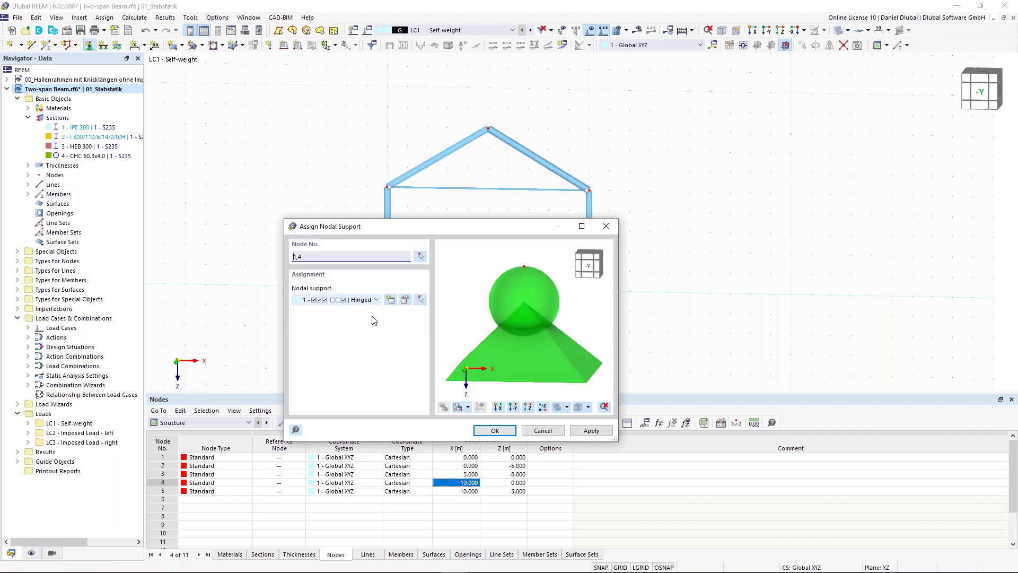
click(493, 431)
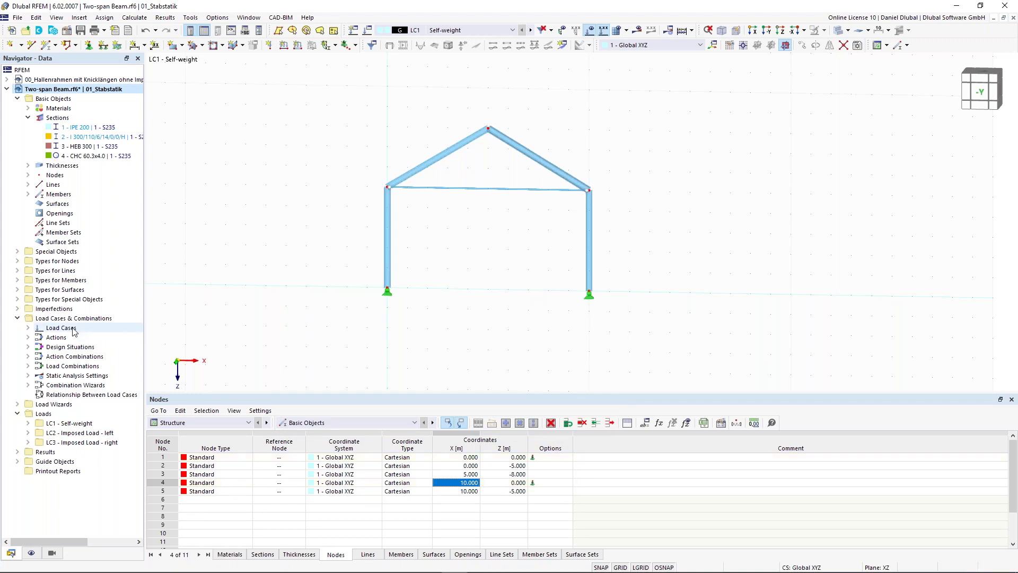
Open the load cases for editing and rename load case LC1 as Snow
click(29, 327)
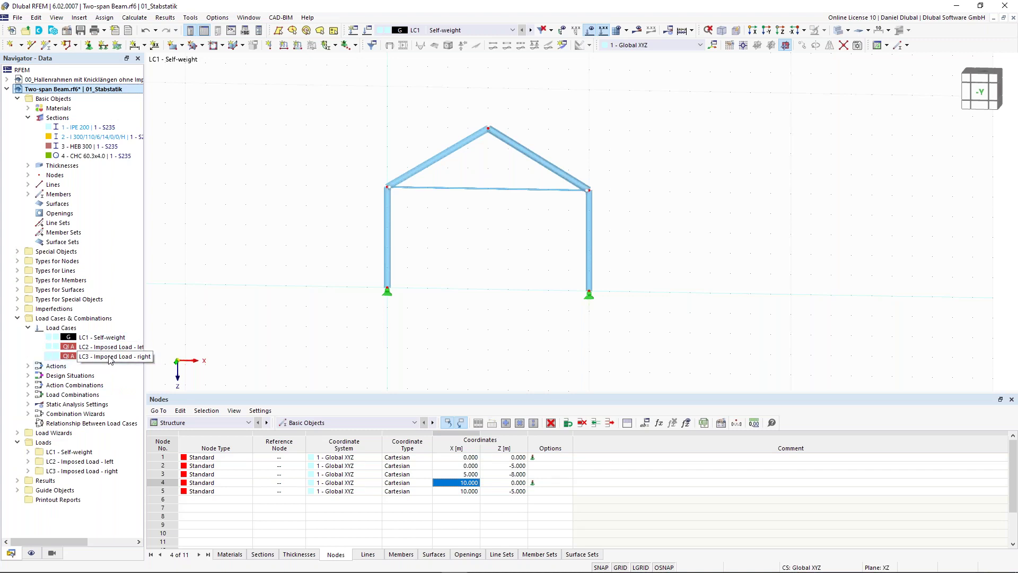
right_click(82, 329)
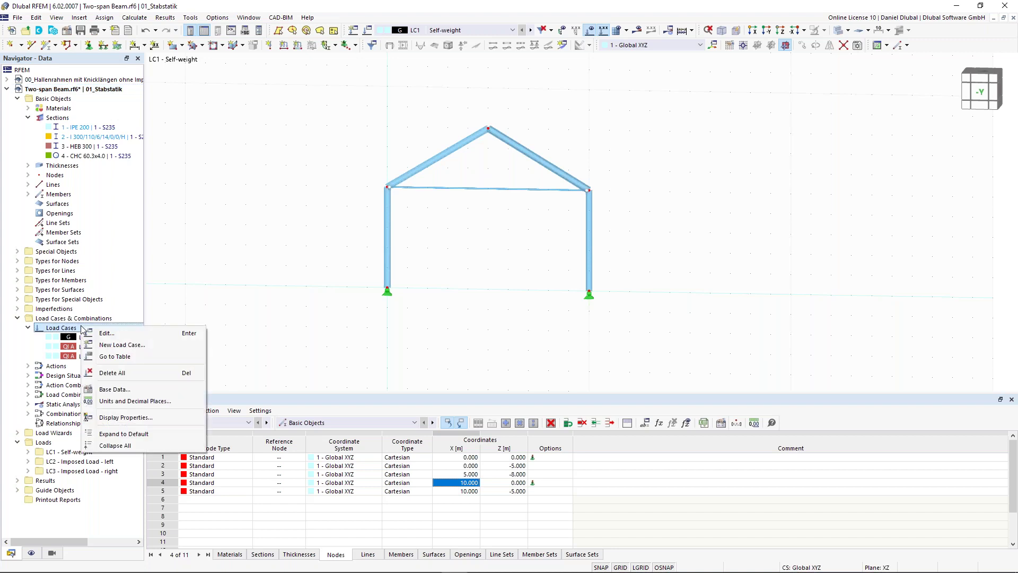
click(132, 337)
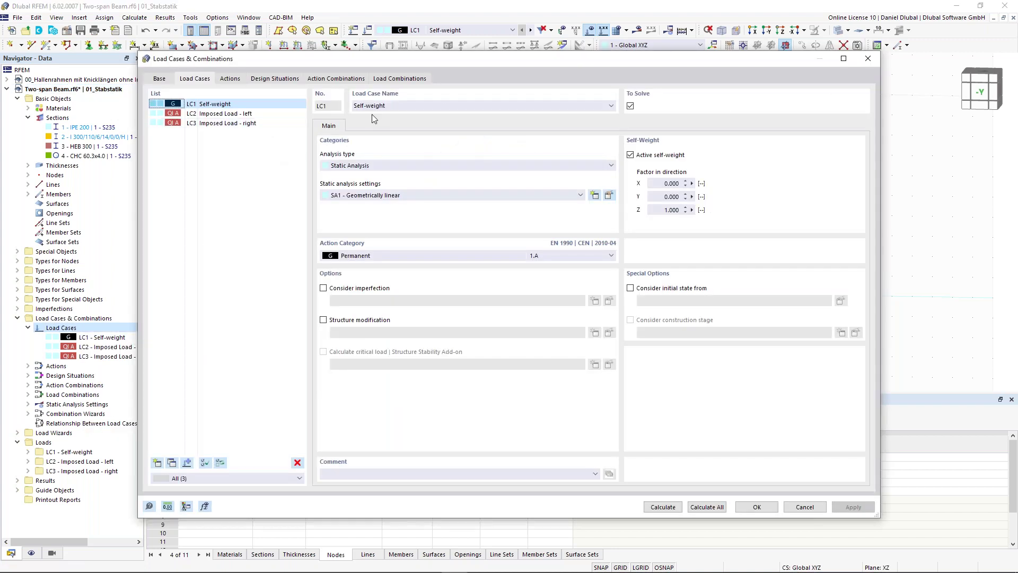
click(400, 106)
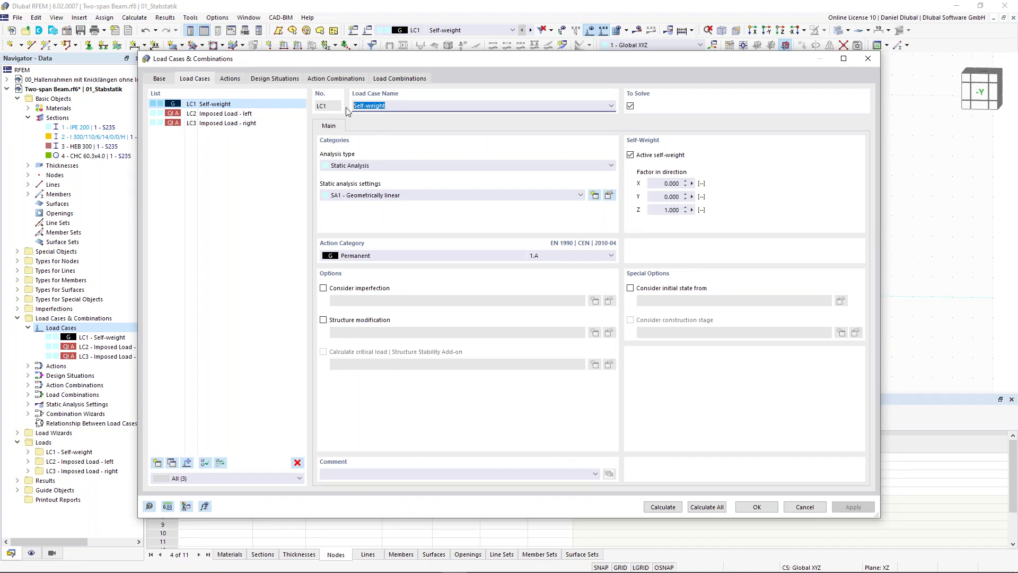
text(S)
text(ow)
Rename load case LC2 as Wind and load case LC3 as Temperature
click(275, 114)
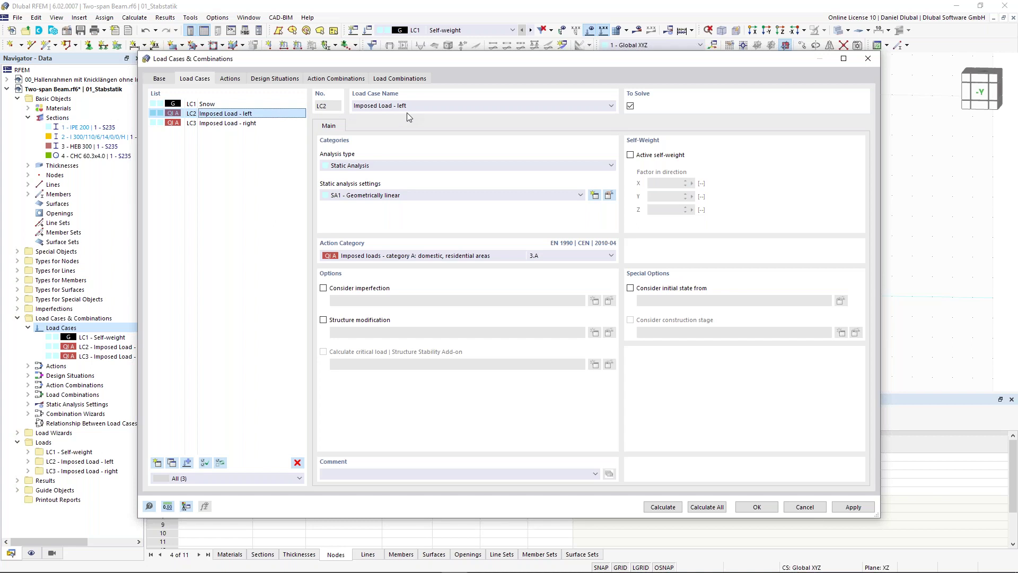
click(164, 79)
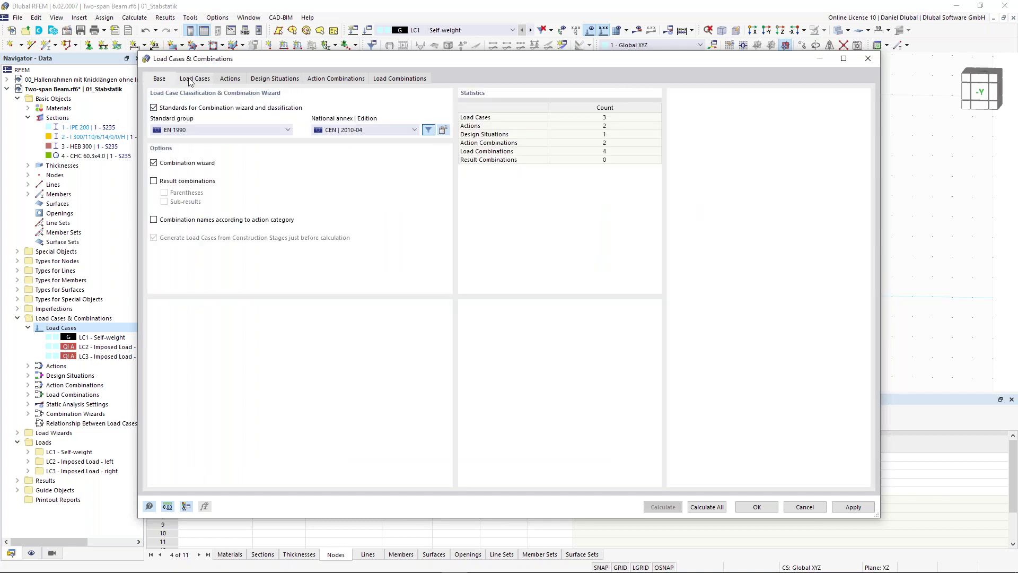
click(189, 79)
click(398, 105)
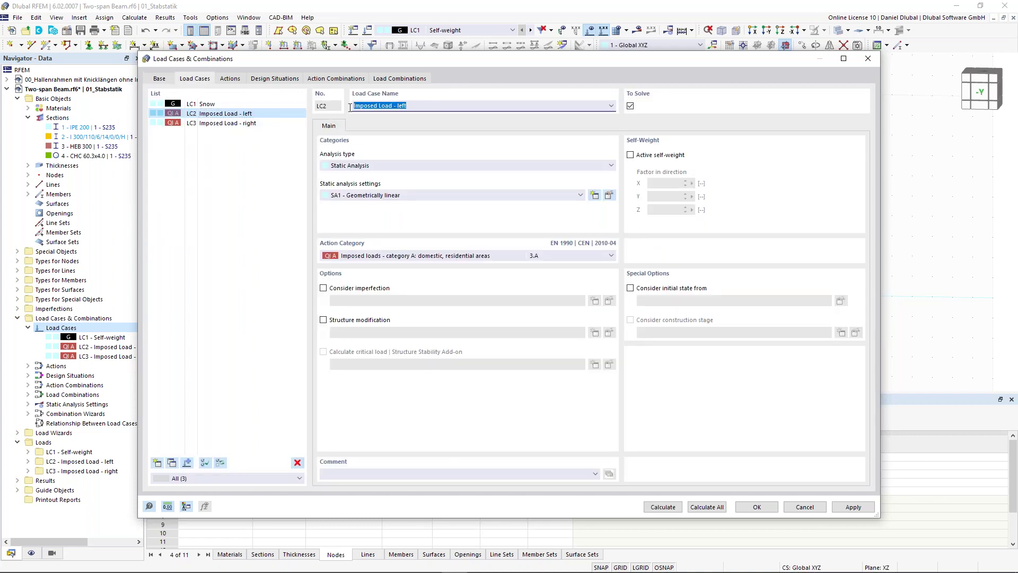
text(Wind)
click(234, 124)
click(355, 106)
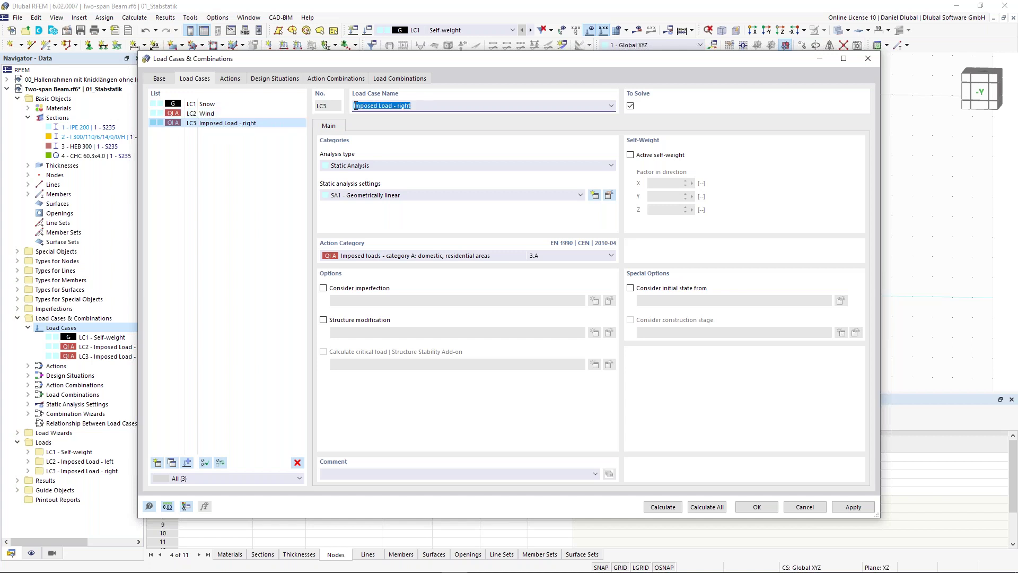
text(Temperature)
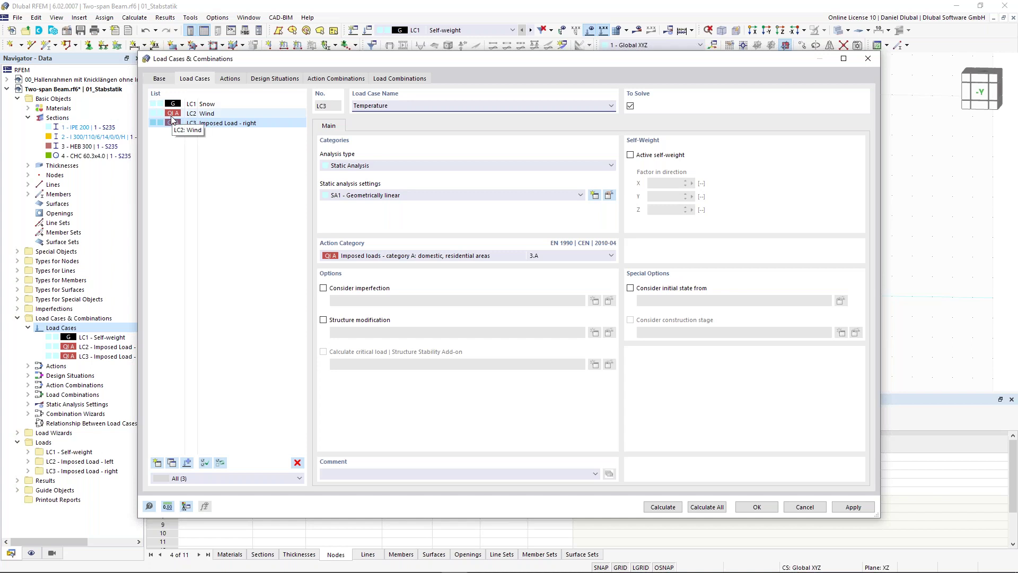
Disable the standards for the combination wizard and classification, and accept the load case settings
click(159, 79)
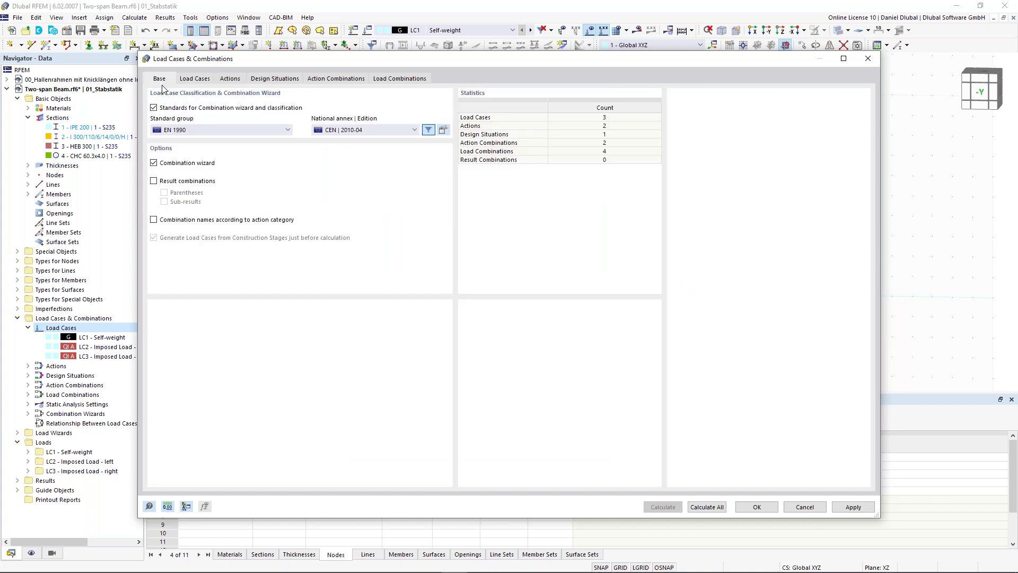
click(153, 107)
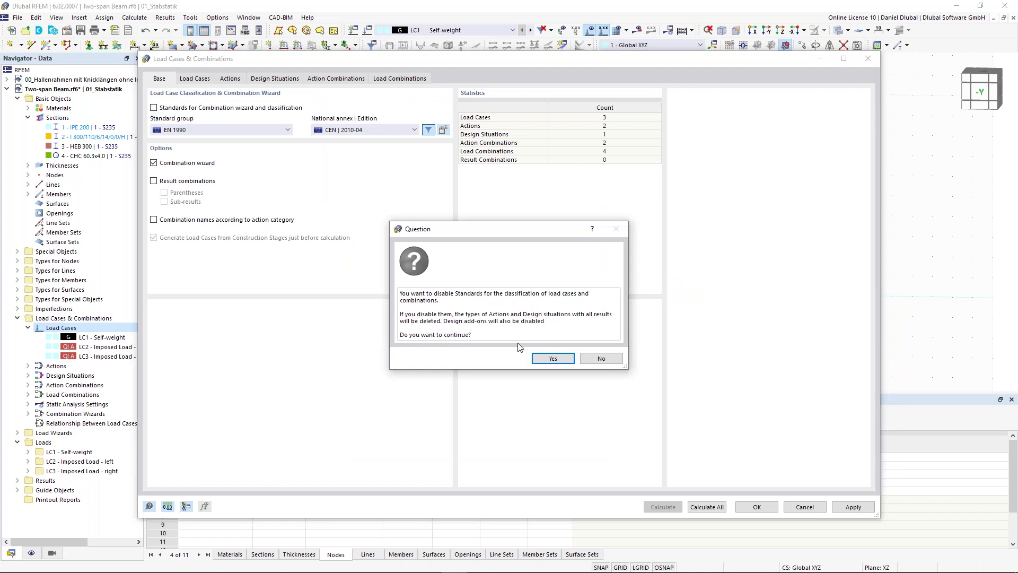
click(546, 357)
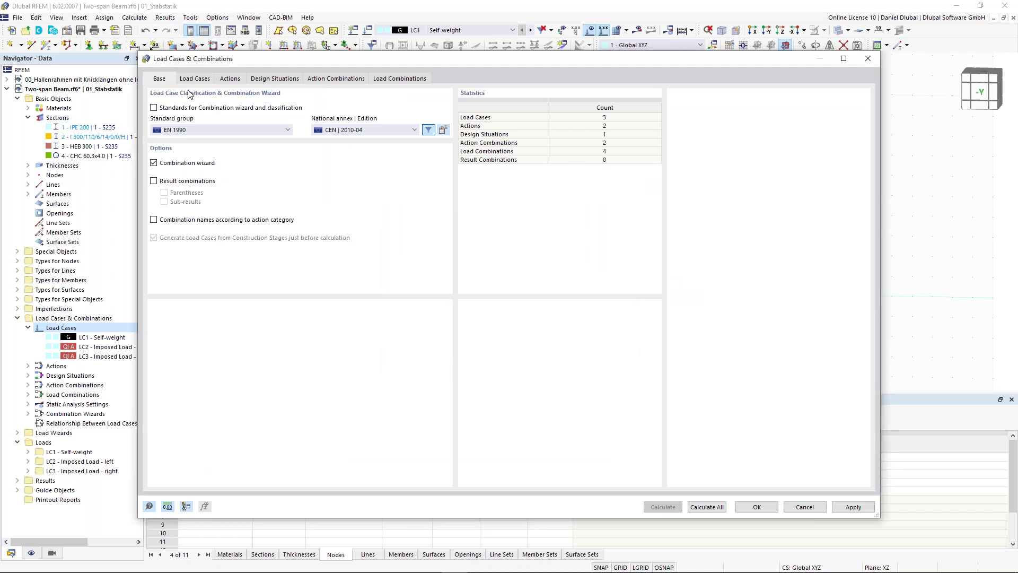
click(166, 164)
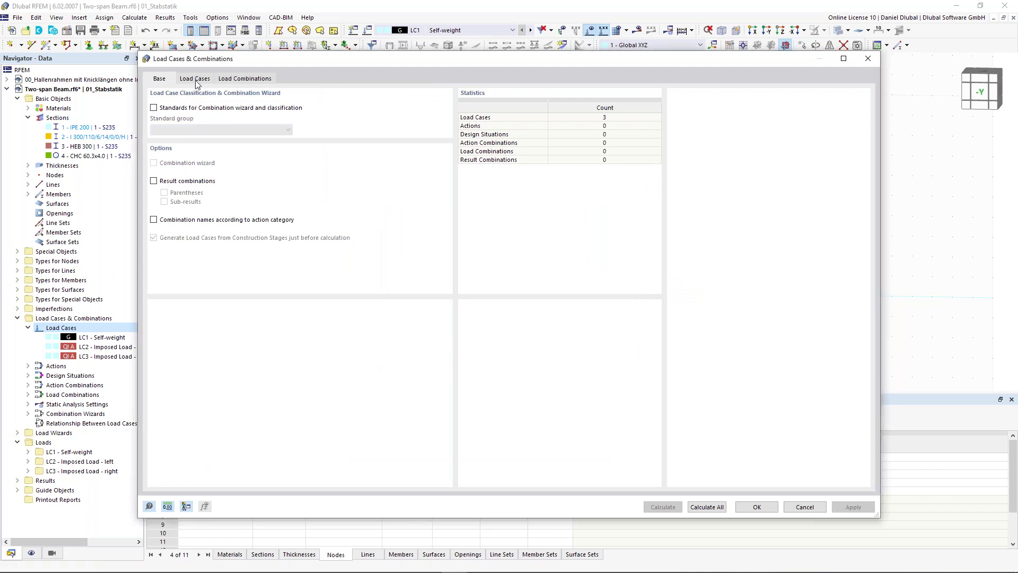
click(195, 80)
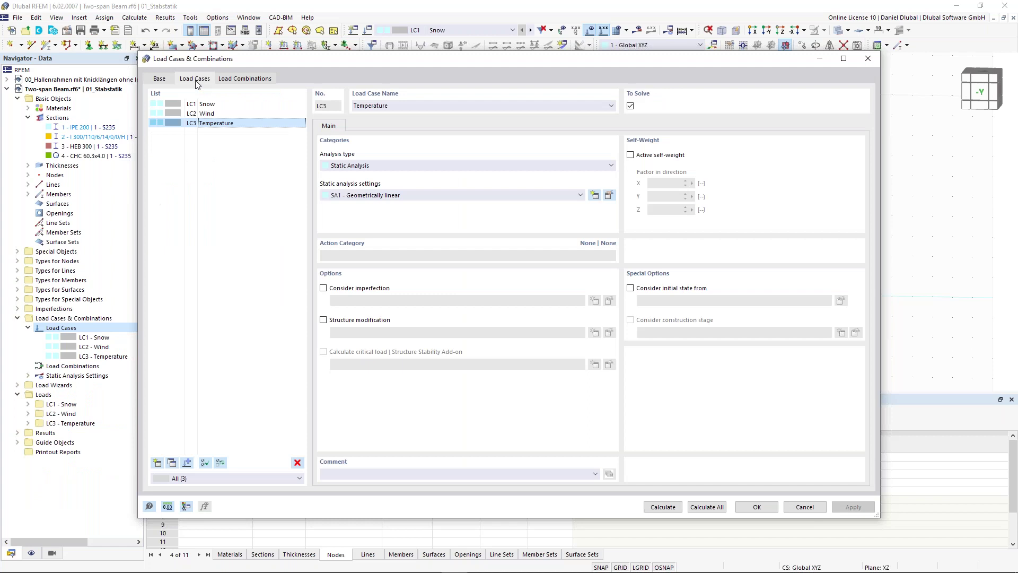
click(761, 508)
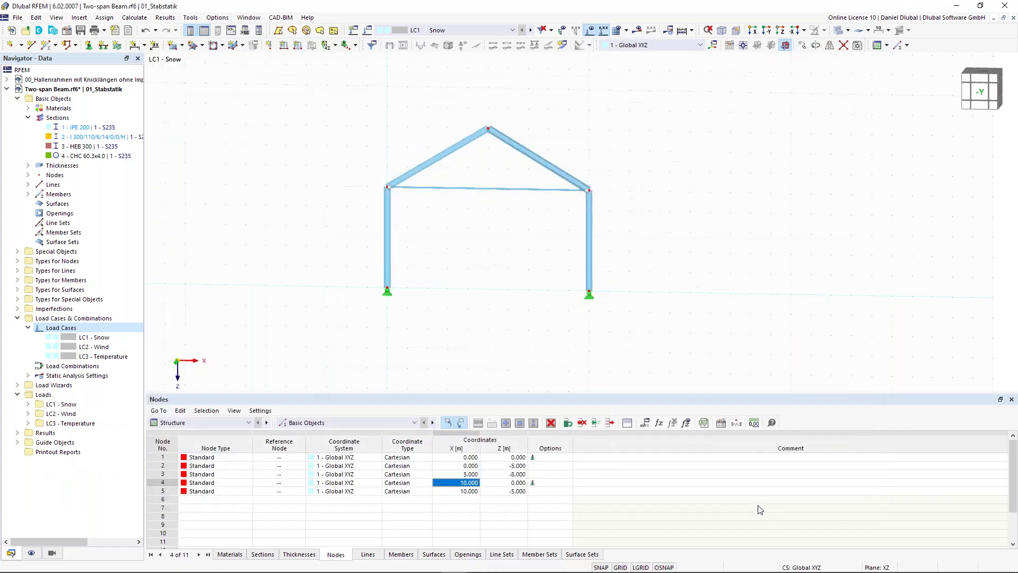
Define a uniform member force of 1 kN/m in LC1 Snow, acting globally in Z on projected length
scroll(481, 244, up, 1)
middle_drag(481, 244, 497, 249)
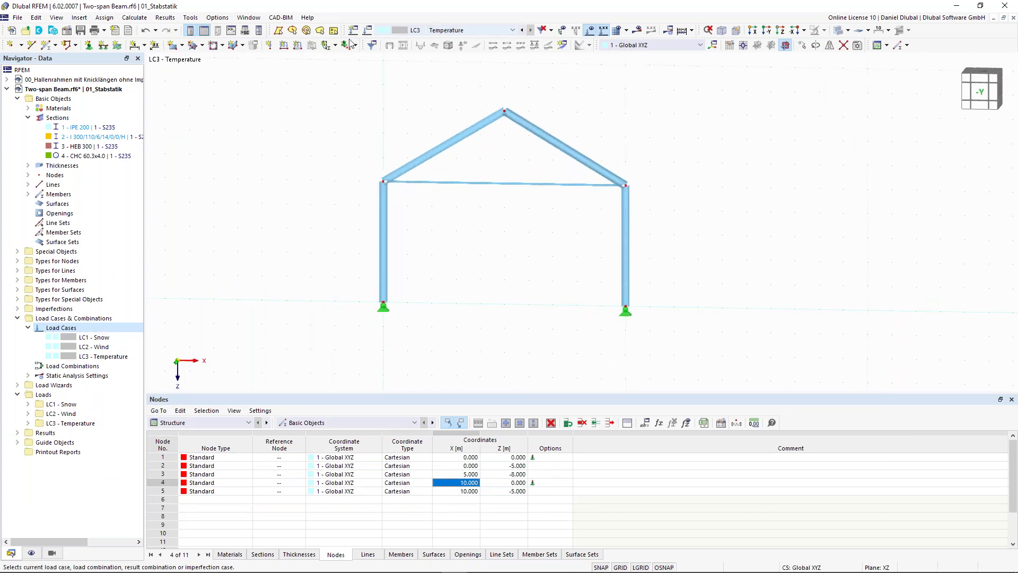
click(427, 30)
click(419, 40)
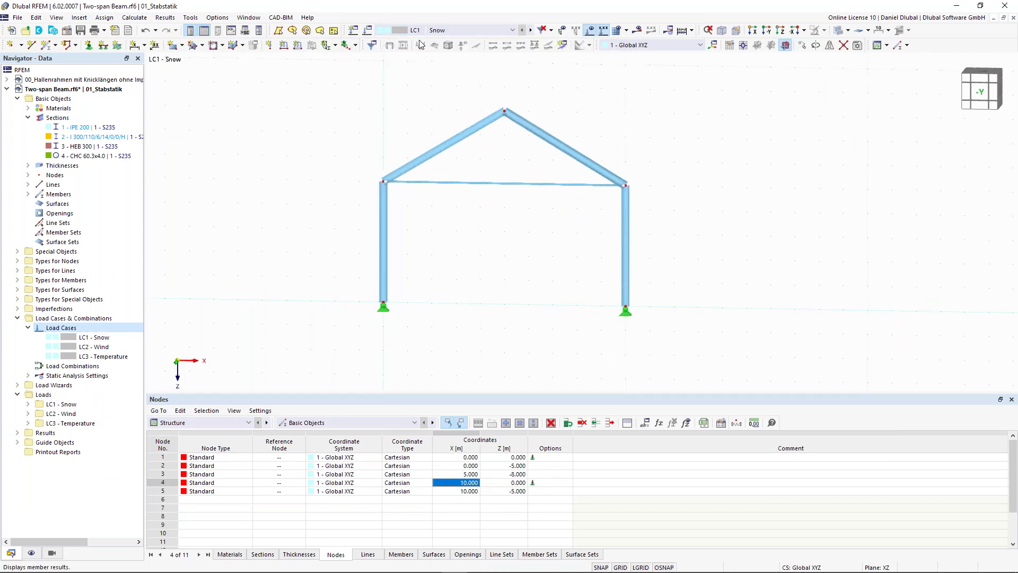
click(297, 46)
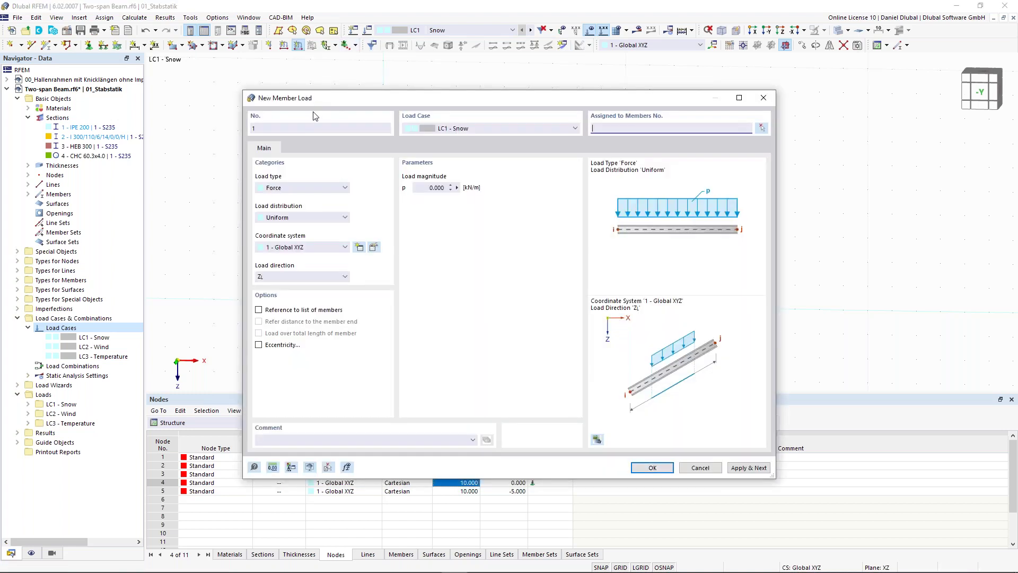
click(435, 188)
text(1)
click(326, 277)
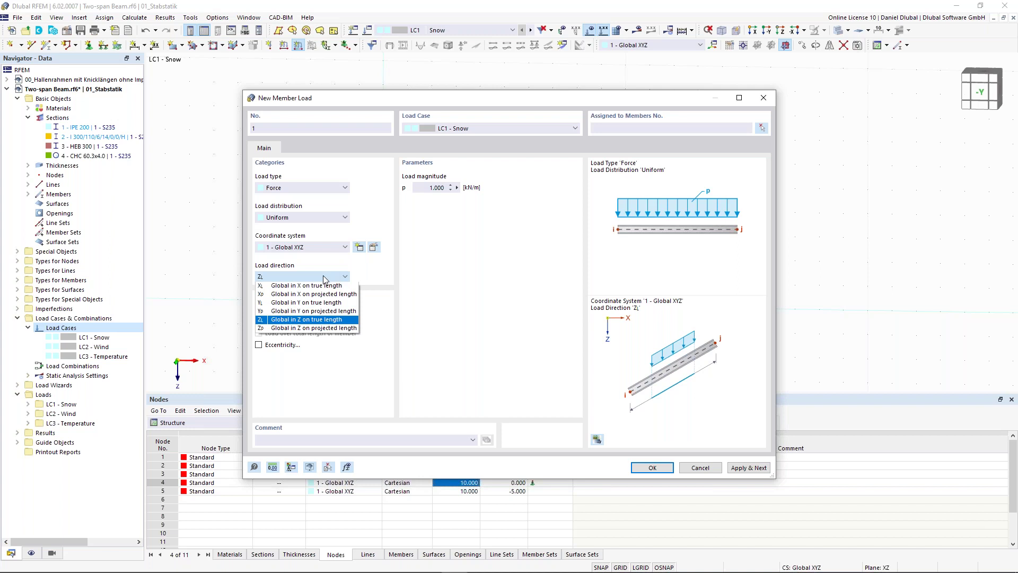
click(314, 328)
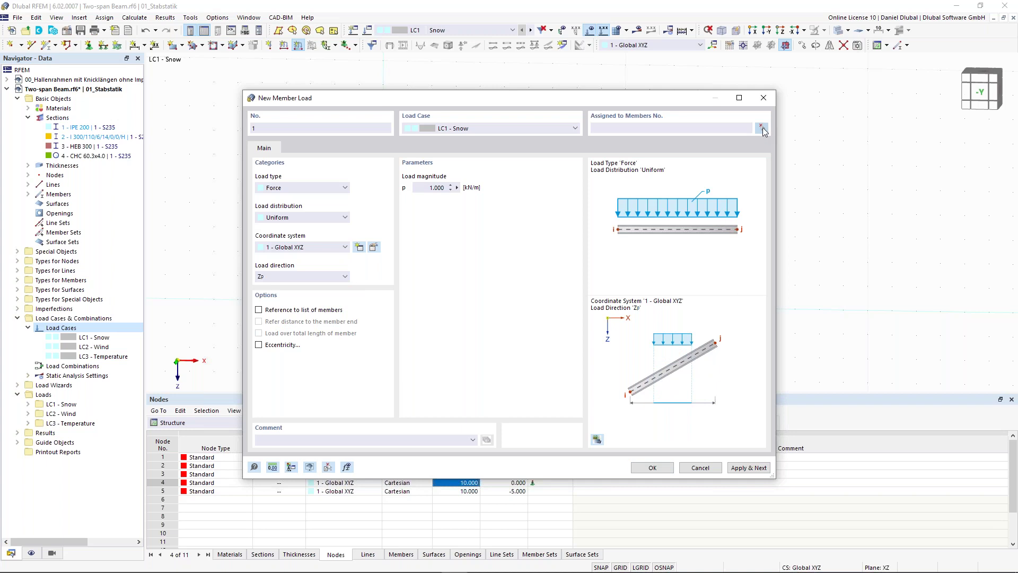
Assign the snow load to both rafters, members 2 and 4, display members as lines, and apply the load
click(762, 127)
drag(625, 148, 440, 80)
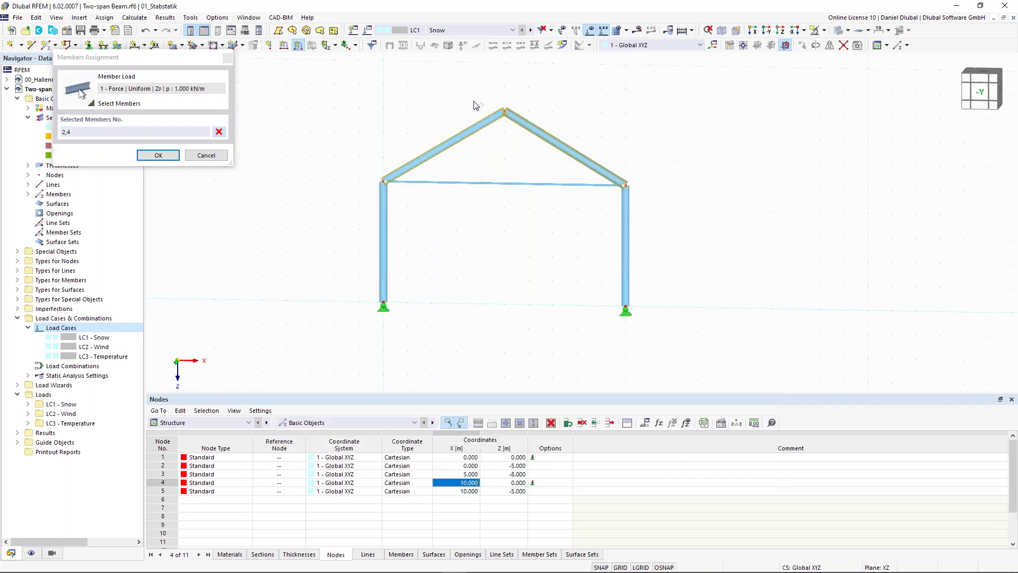
click(837, 31)
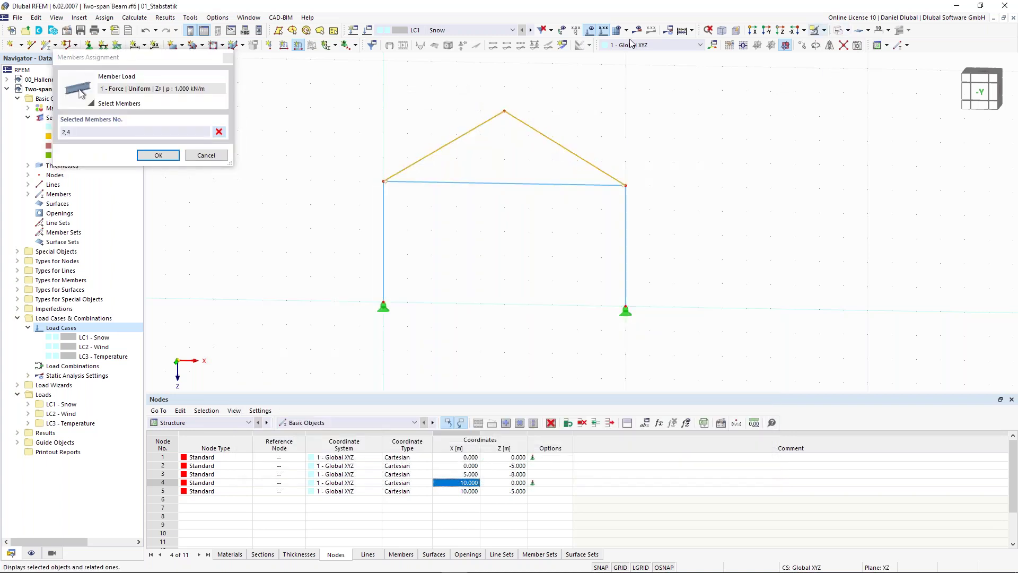
click(158, 155)
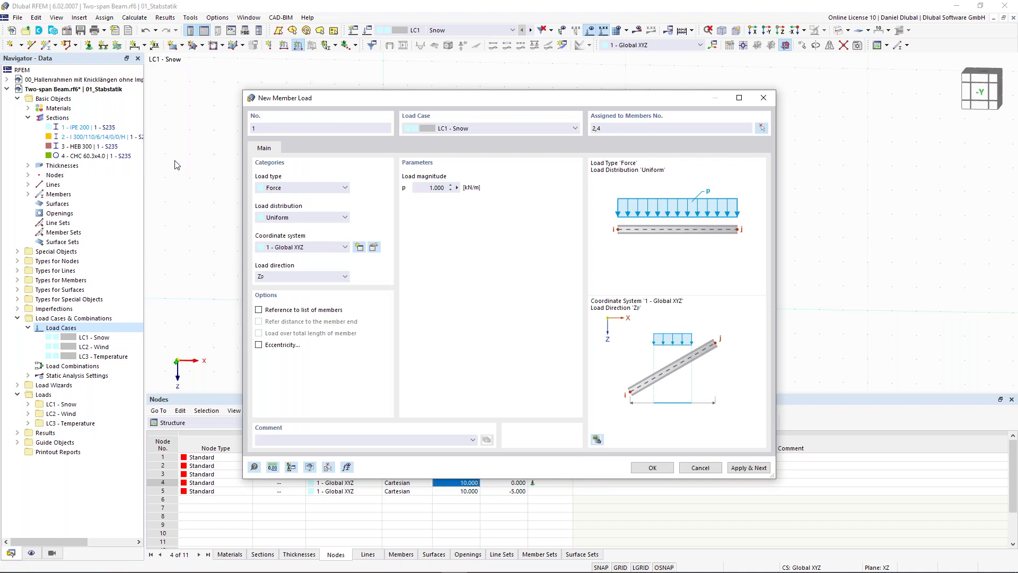
click(748, 468)
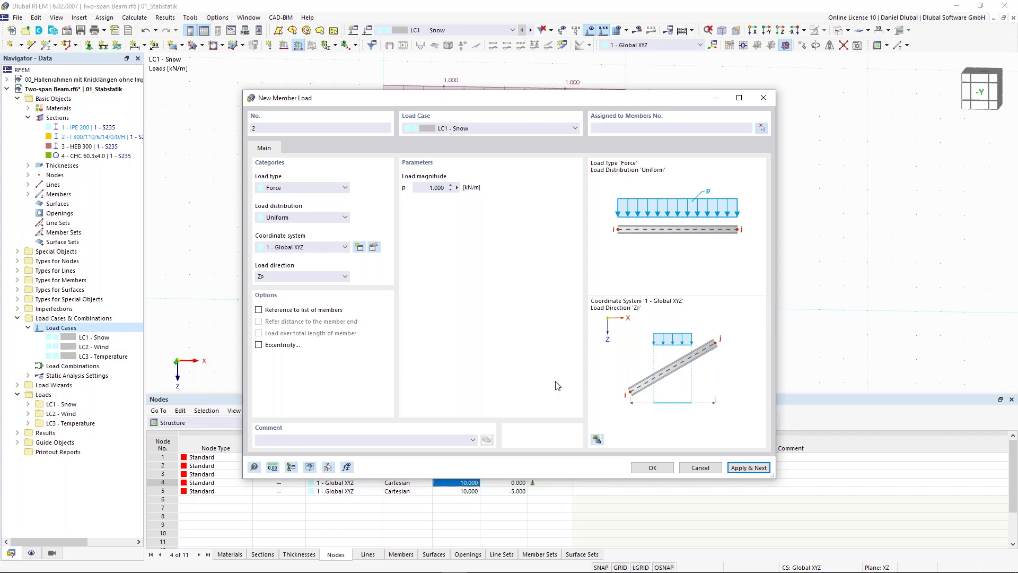
Switch the new uniform 1 kN/m member force to LC2 Wind and make it act globally in X on true length
click(467, 128)
click(460, 146)
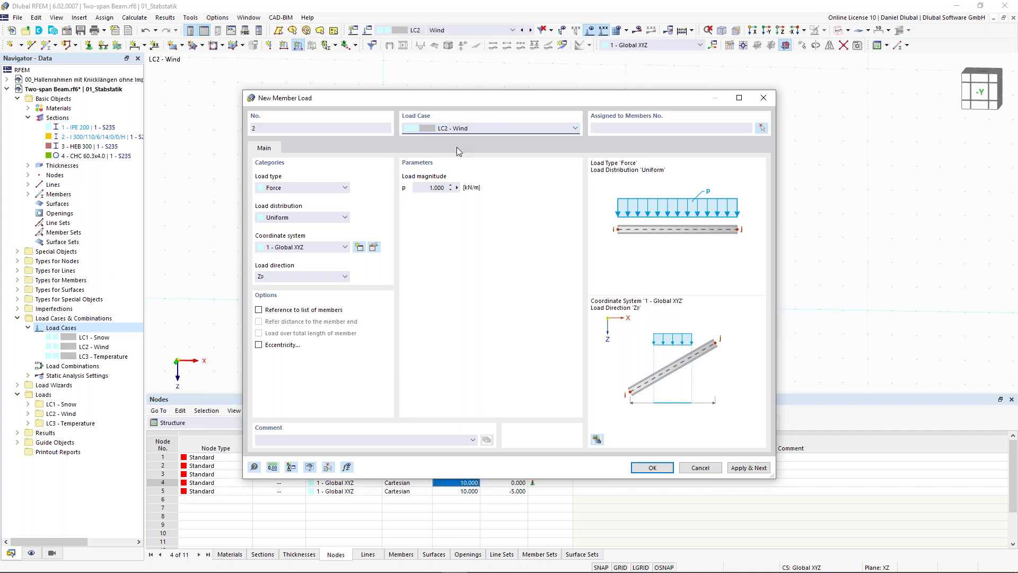
click(313, 276)
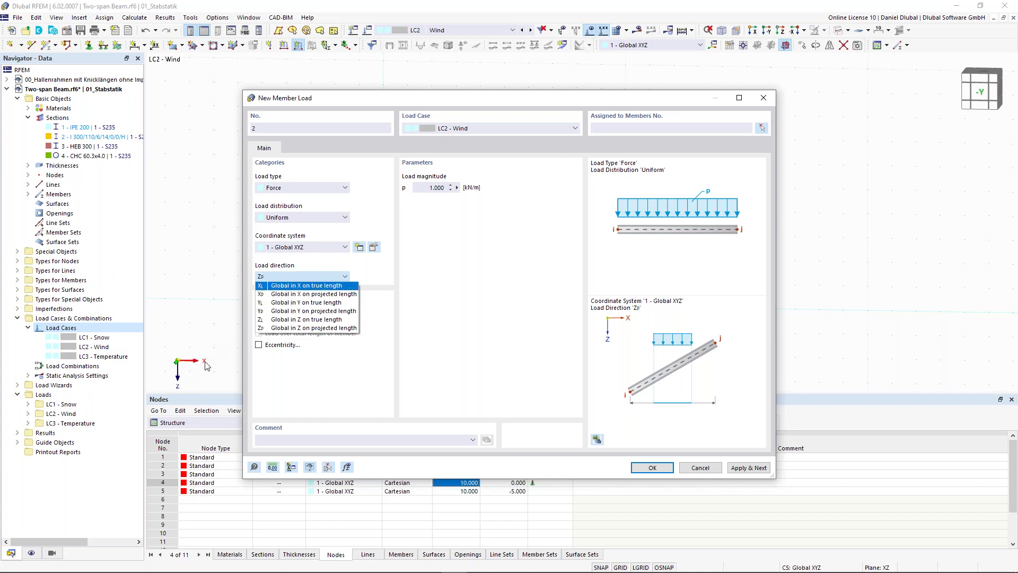
click(318, 288)
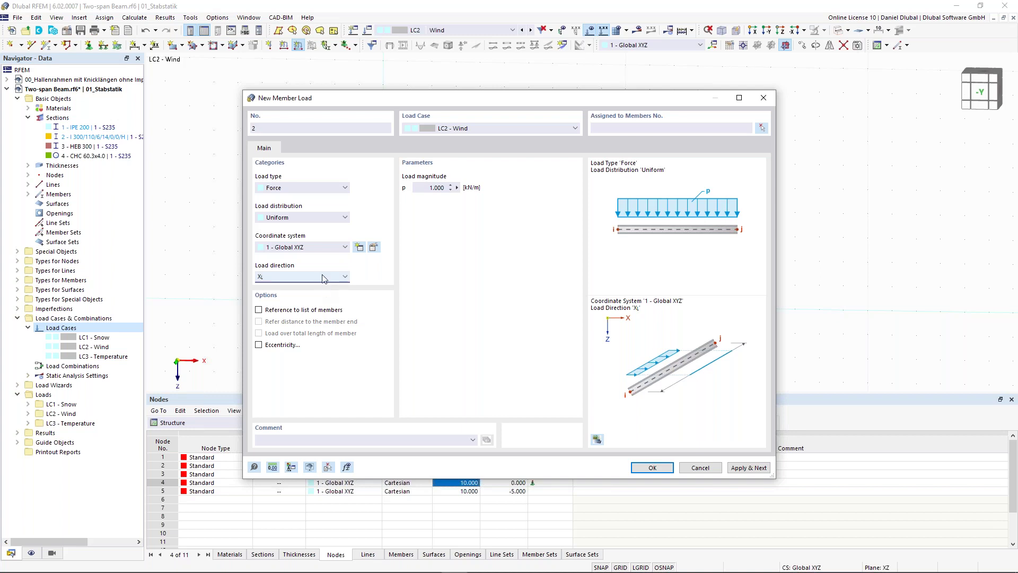
click(324, 278)
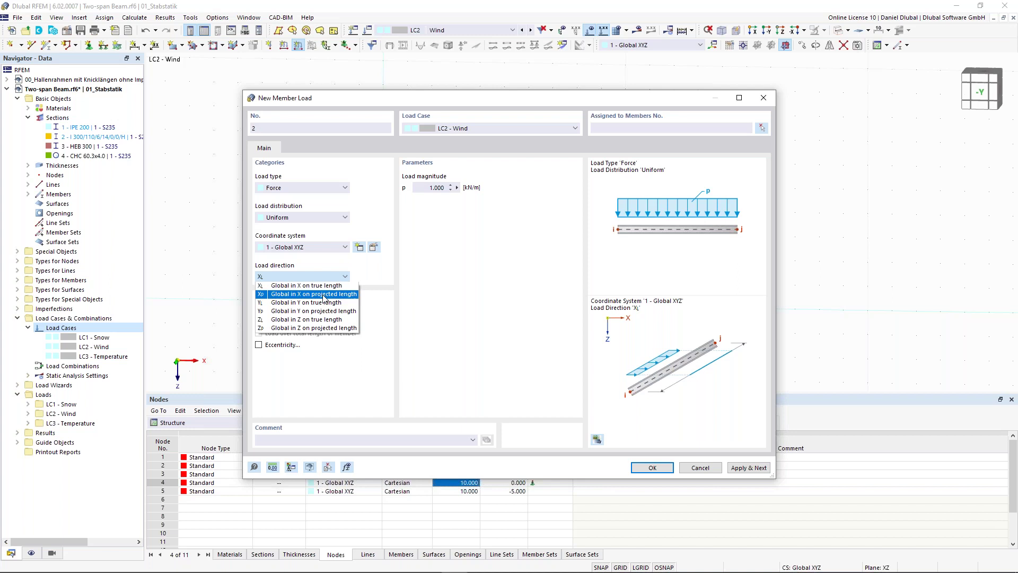
click(326, 285)
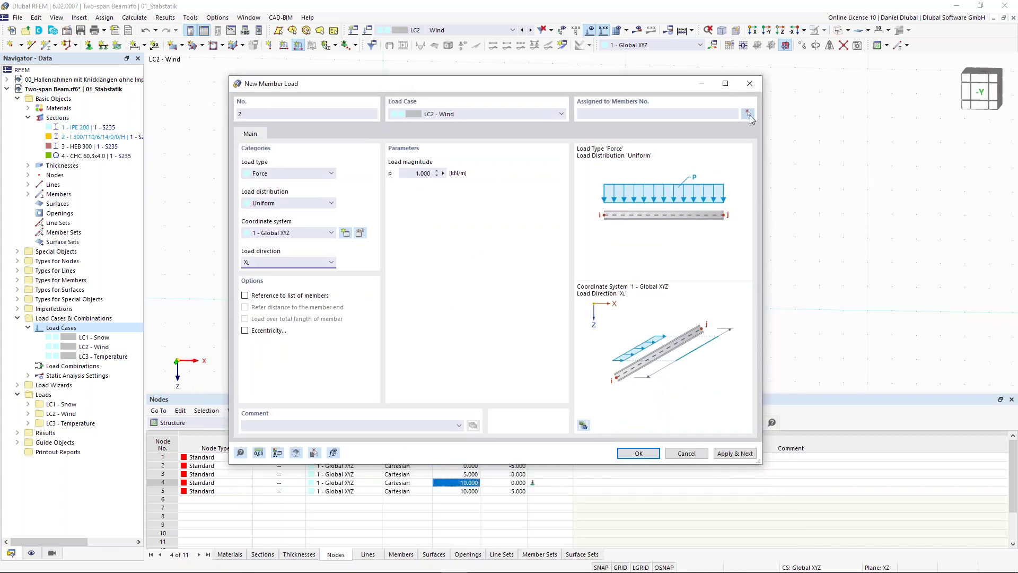
Assign the horizontal wind load to the windward column, member 1, and apply it
click(748, 114)
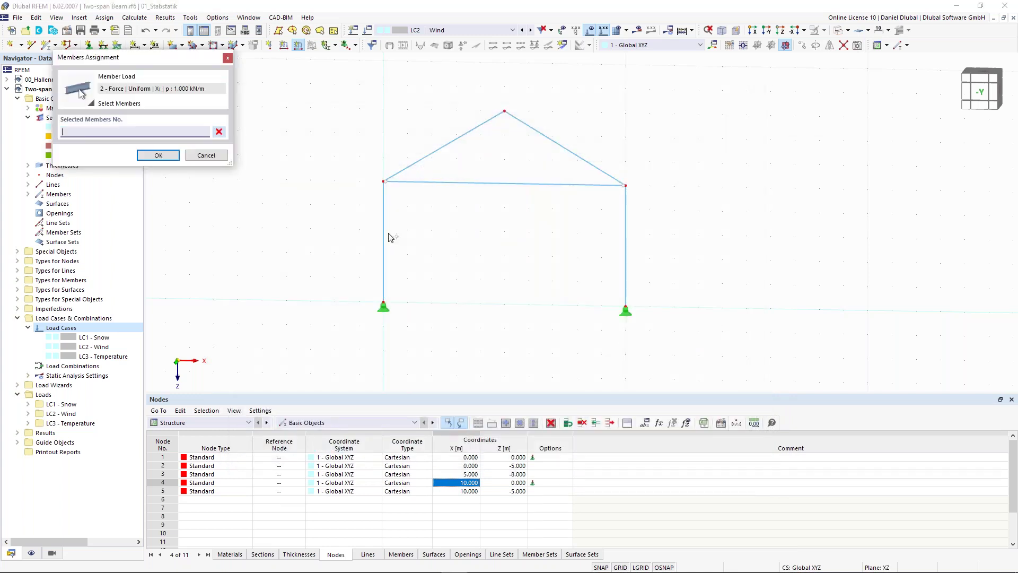
click(383, 245)
click(158, 155)
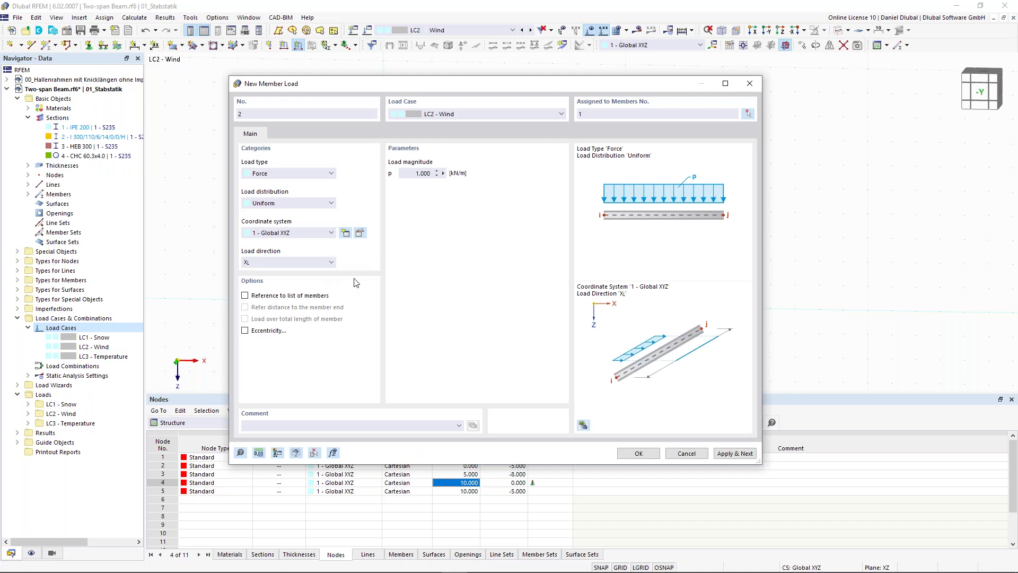
click(734, 453)
Apply a second LC2 Wind member load of 1 kN/m in local z to the rafter, member 2, and end load entry
drag(348, 86, 360, 126)
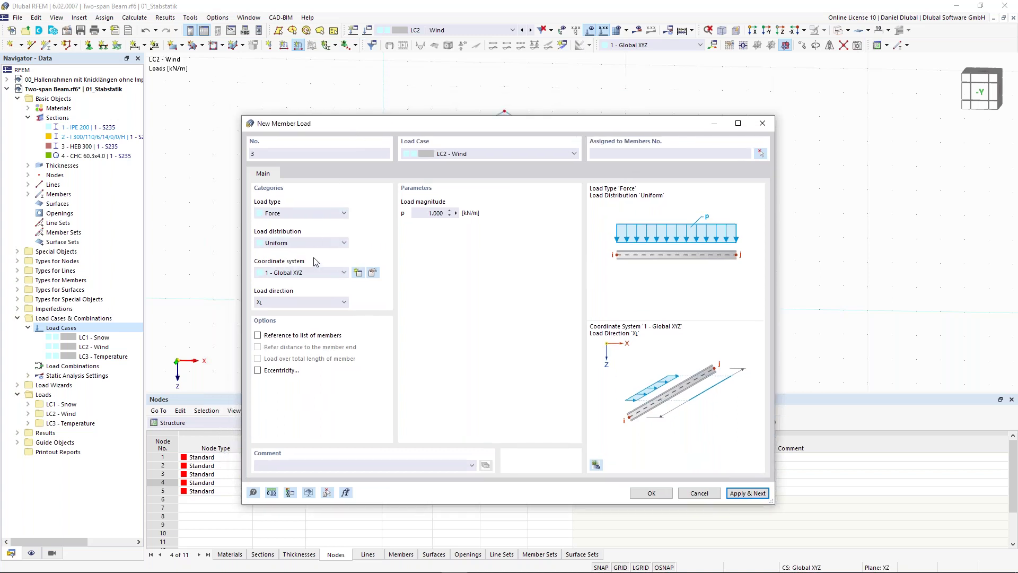
click(313, 273)
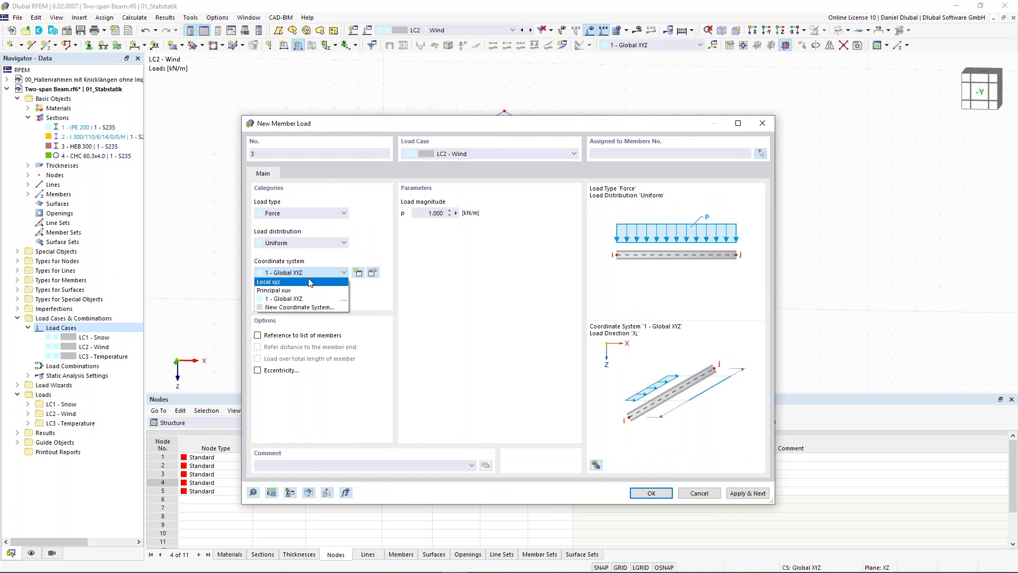
click(297, 282)
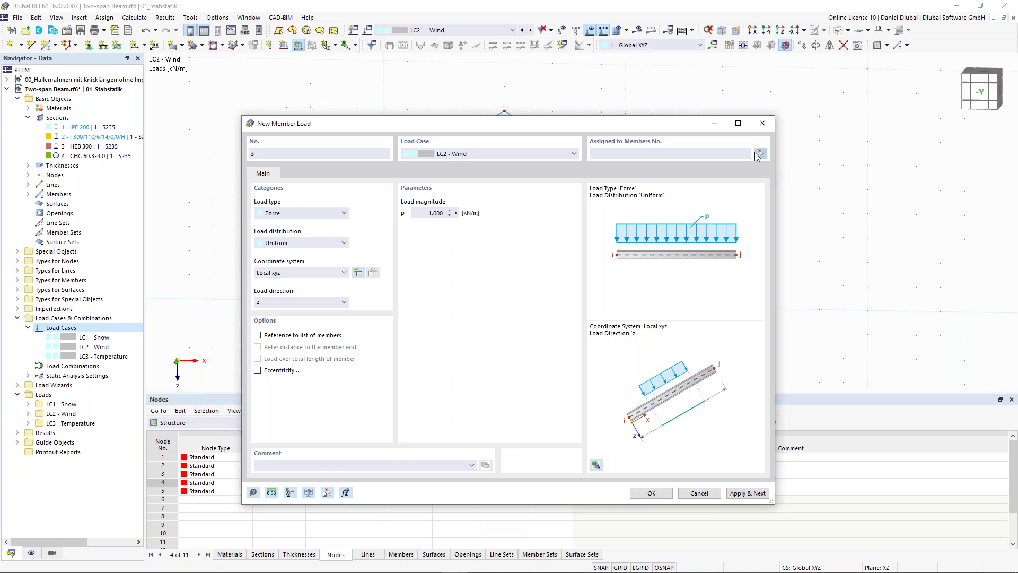
click(761, 153)
click(433, 153)
click(157, 155)
drag(533, 128, 510, 119)
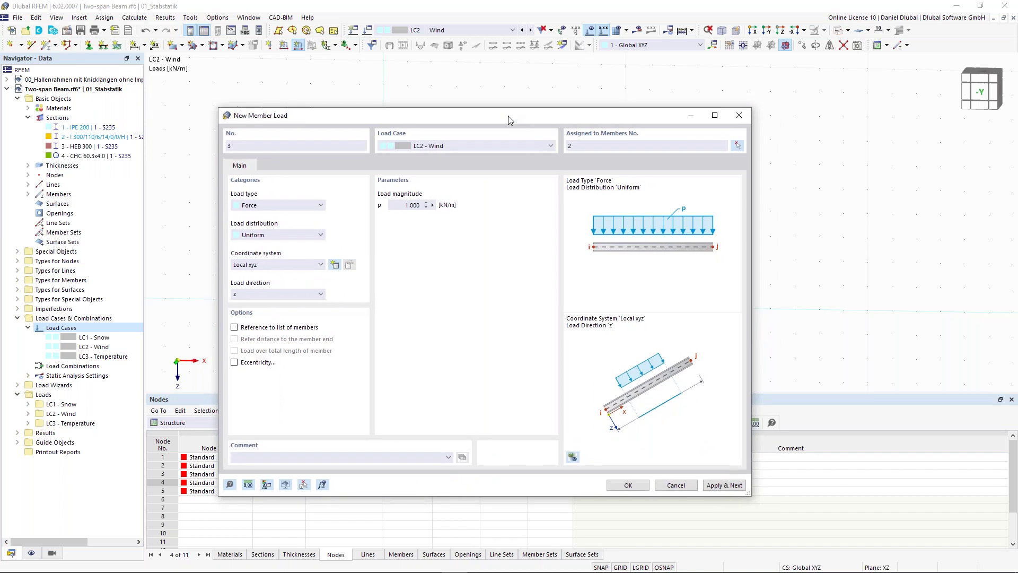
click(723, 485)
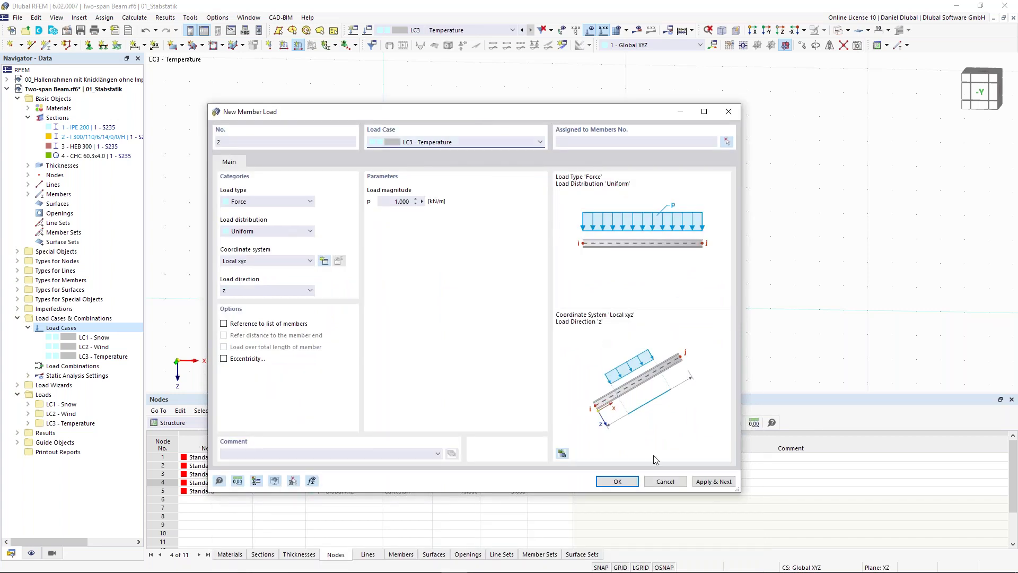
click(660, 481)
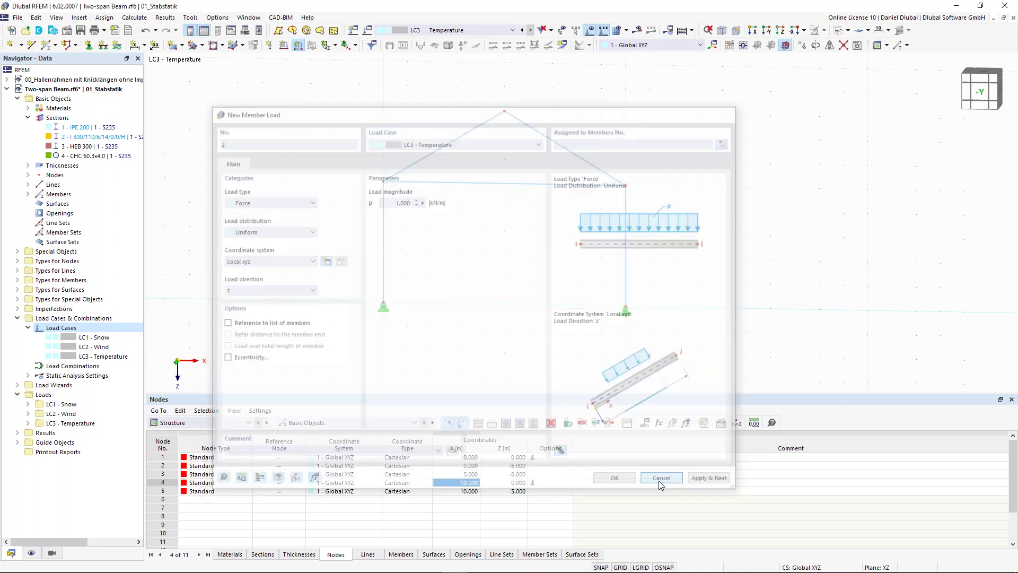
Colour the rendered objects by object property, with members distinguished by section
middle_drag(365, 134, 376, 131)
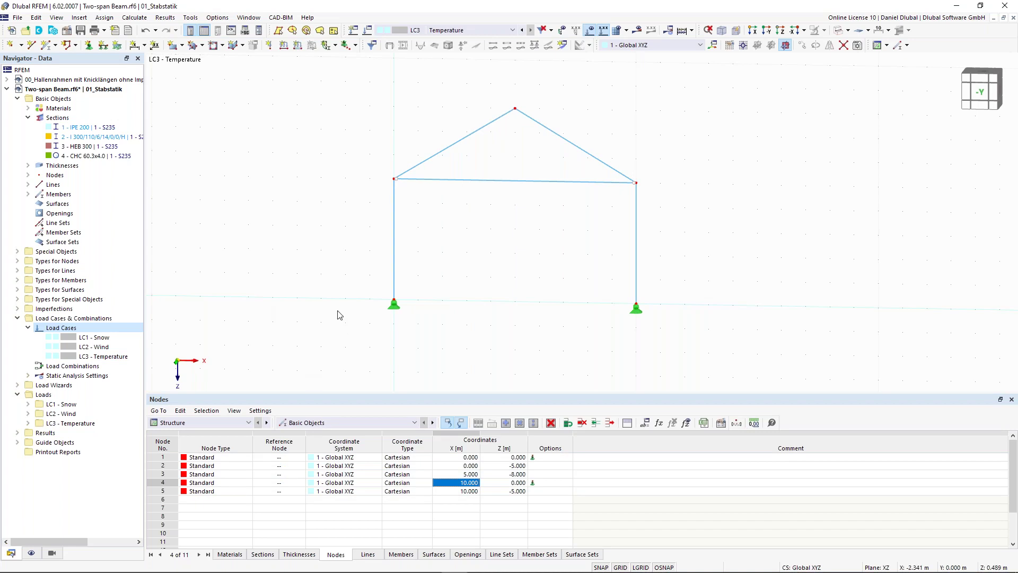
click(31, 553)
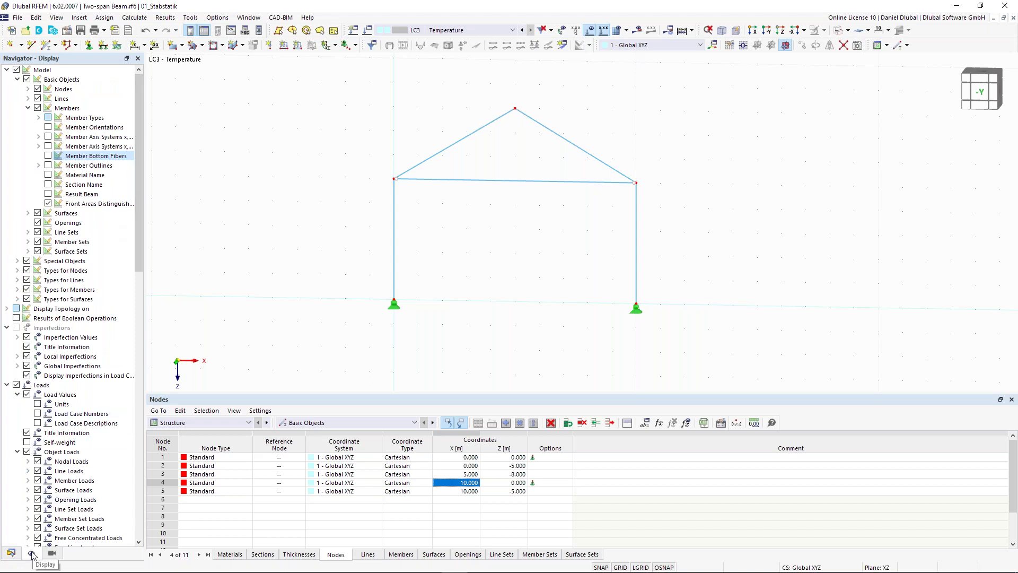
drag(141, 239, 128, 536)
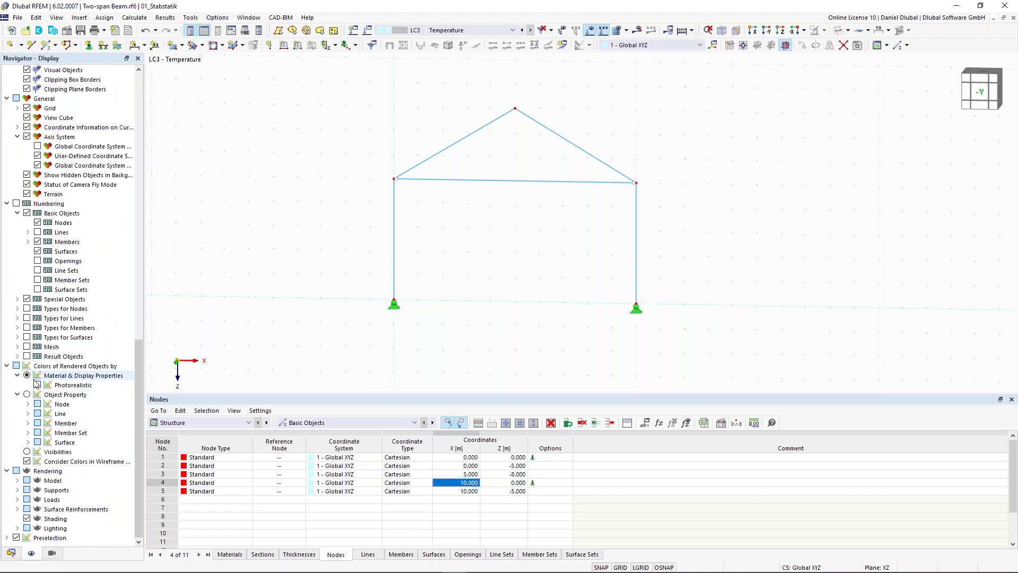
click(27, 395)
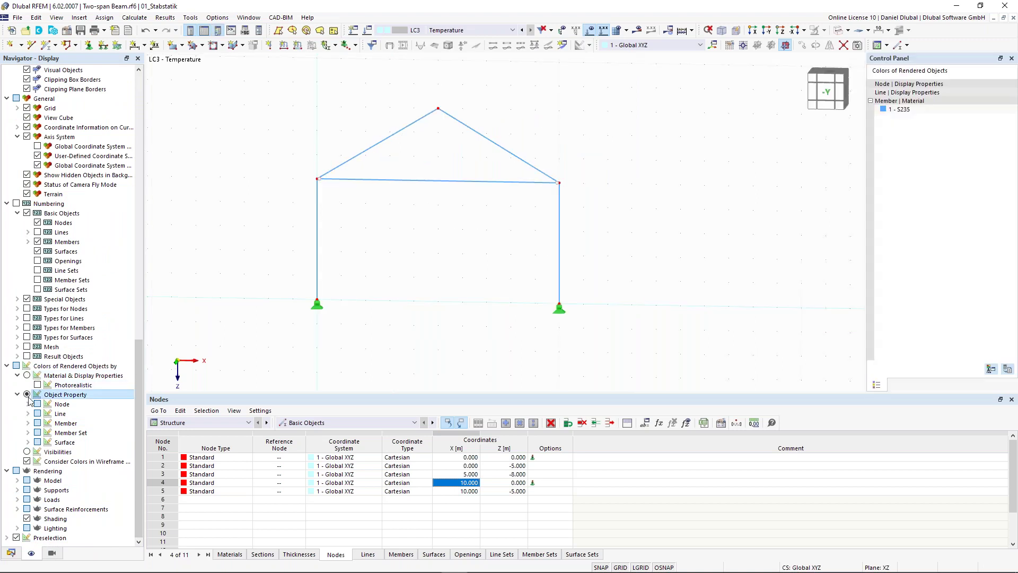
click(27, 423)
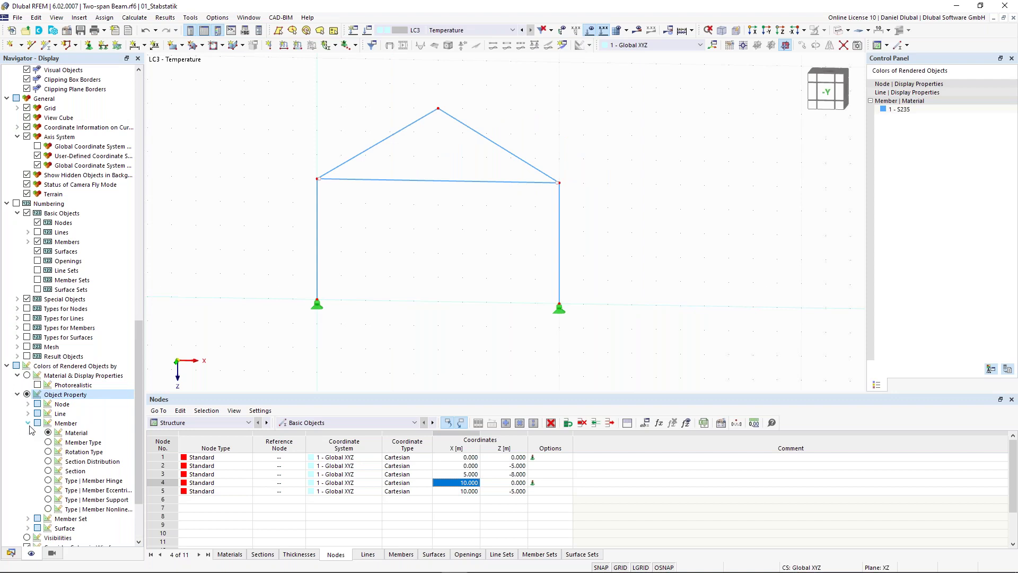
click(59, 470)
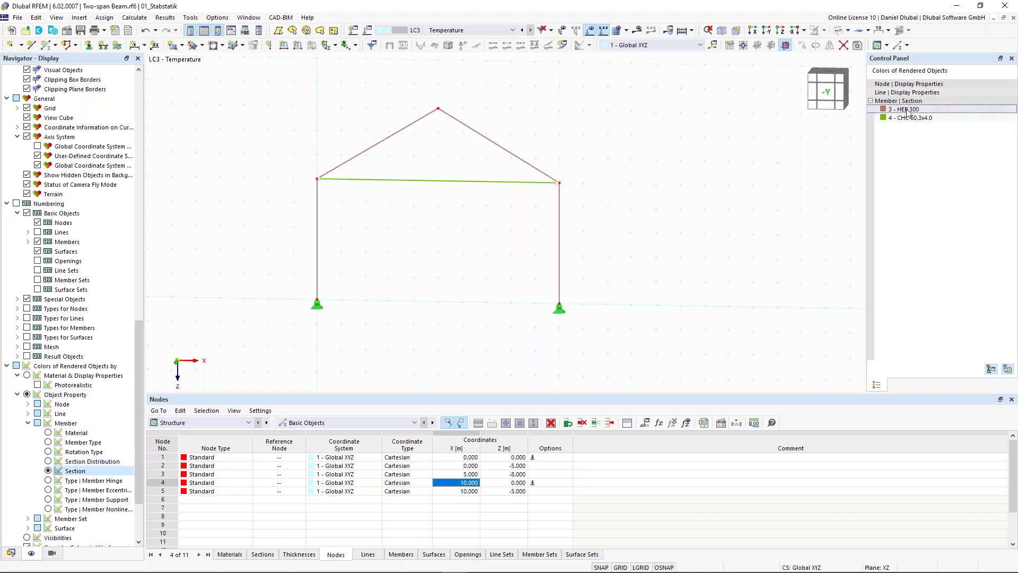
click(907, 118)
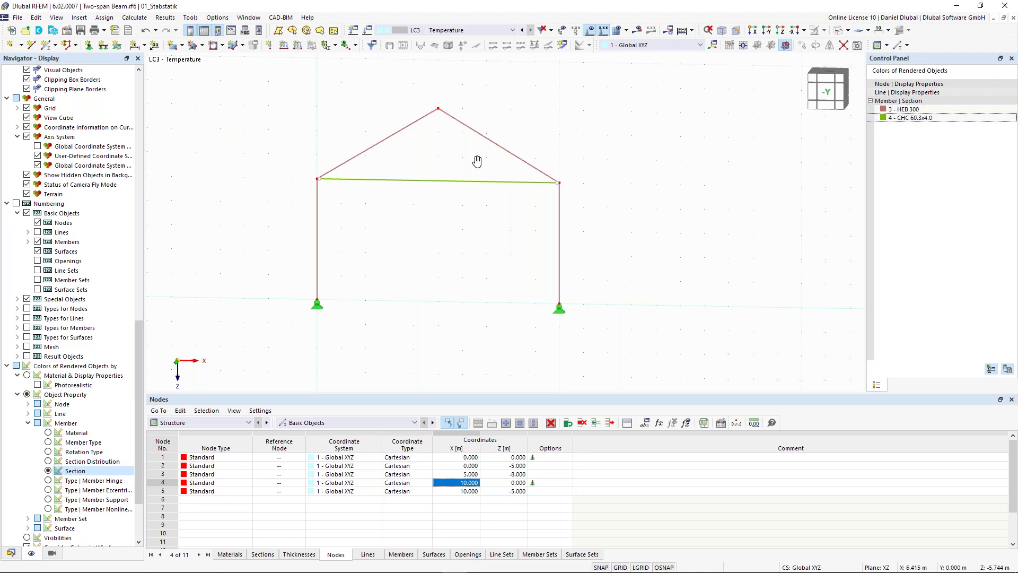
middle_drag(477, 161, 529, 179)
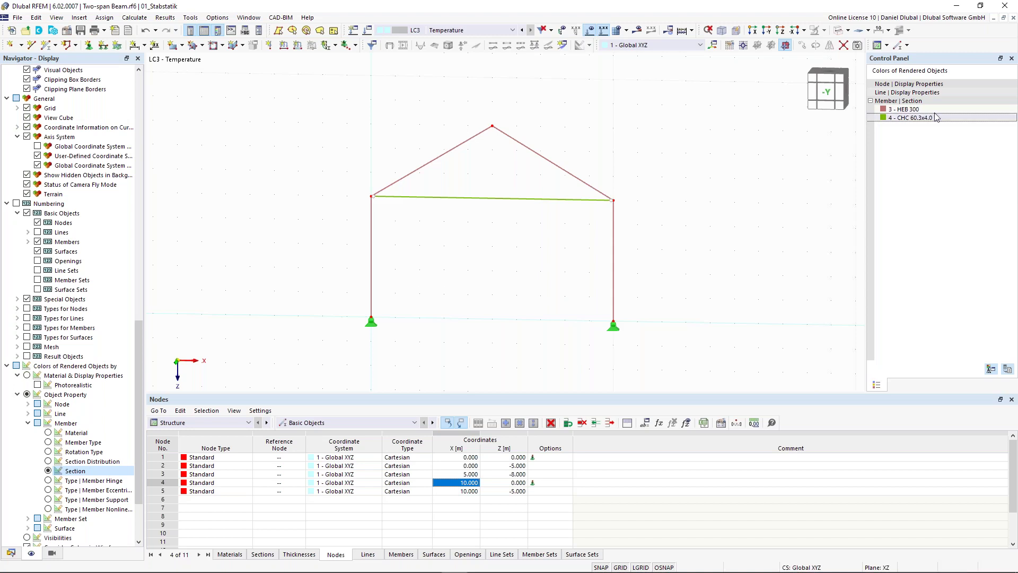
Create a new object selection among the guide objects and restrict it to members
click(11, 553)
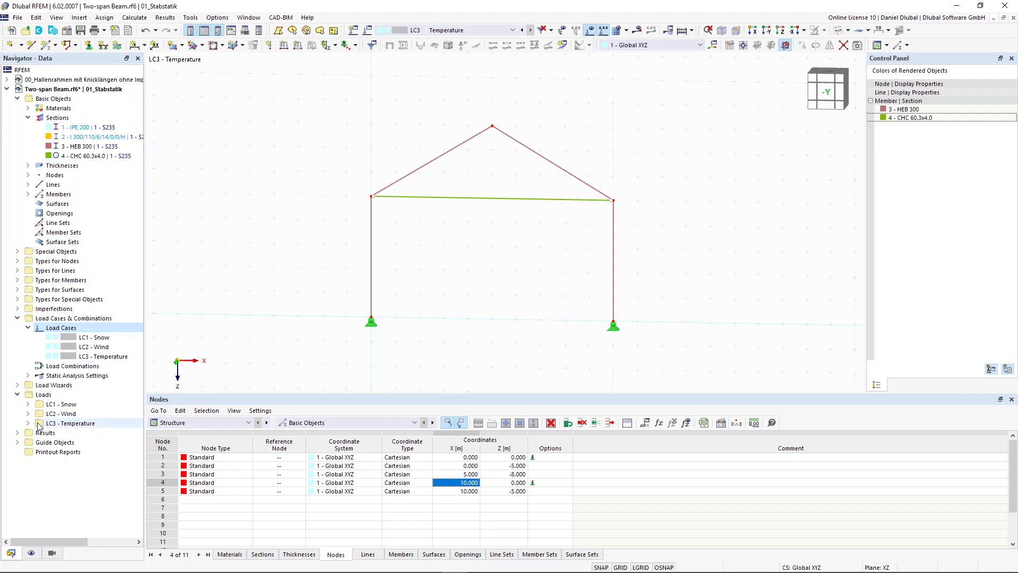
click(17, 443)
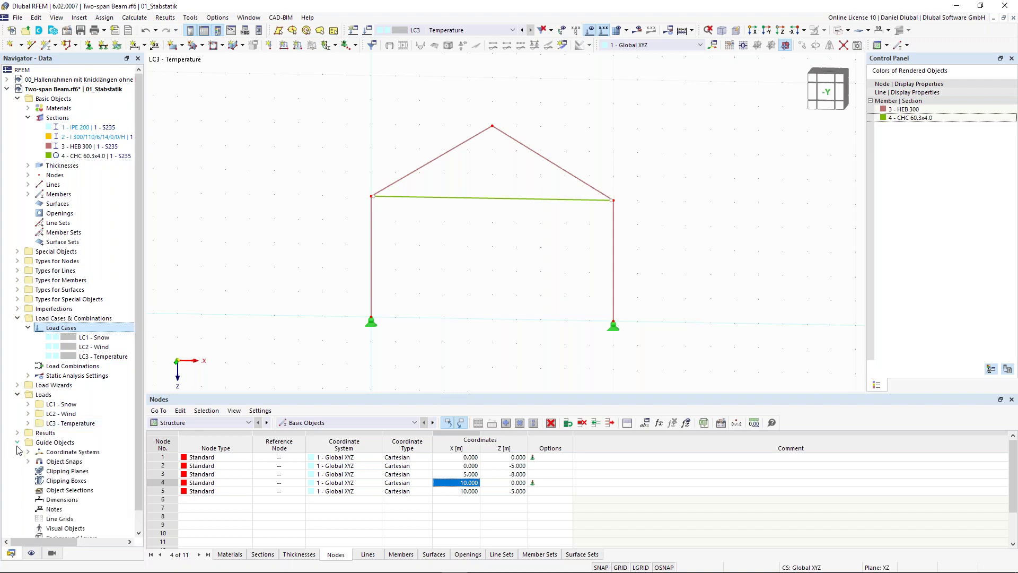
scroll(60, 474, down, 1)
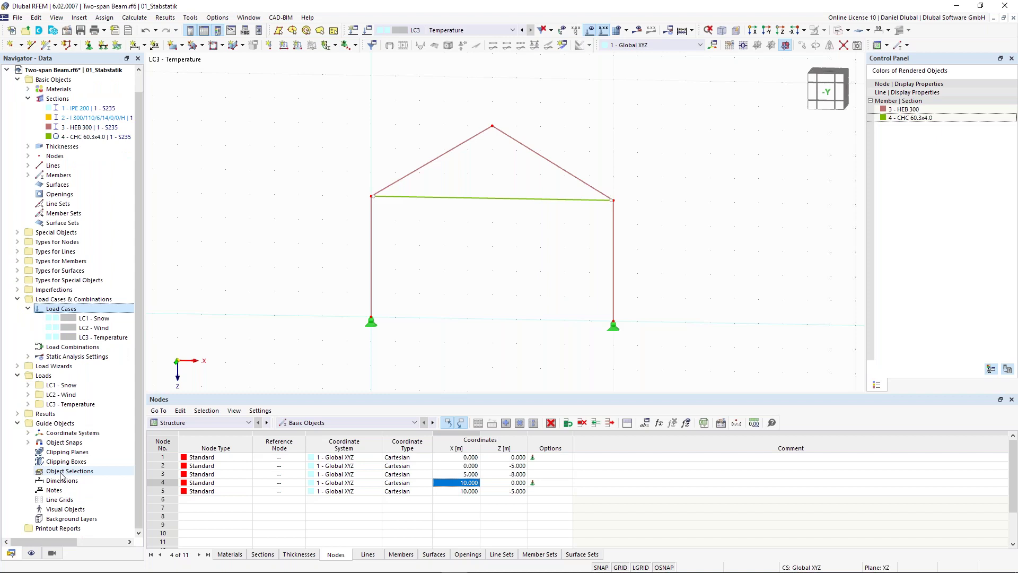
right_click(60, 473)
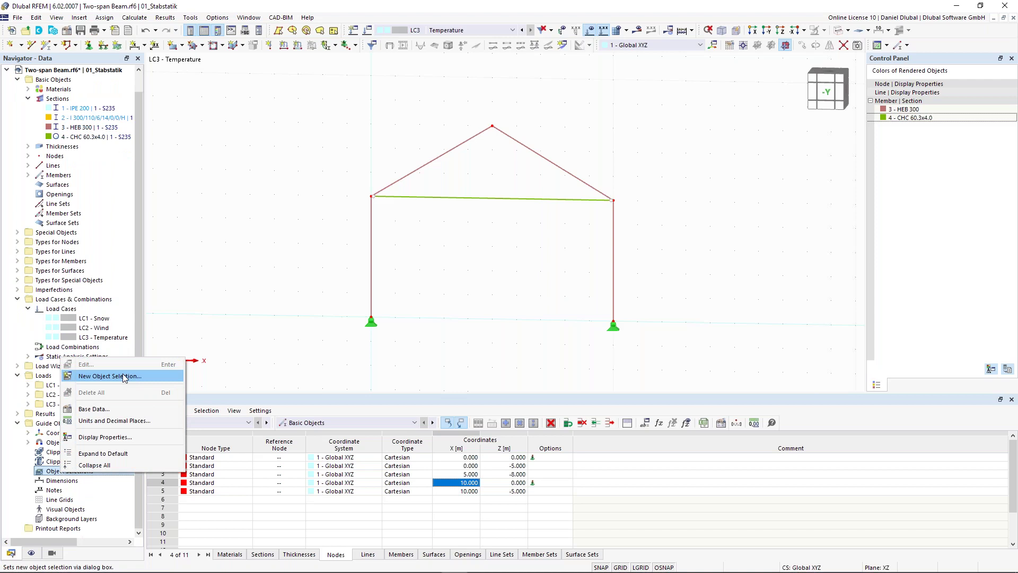
click(124, 376)
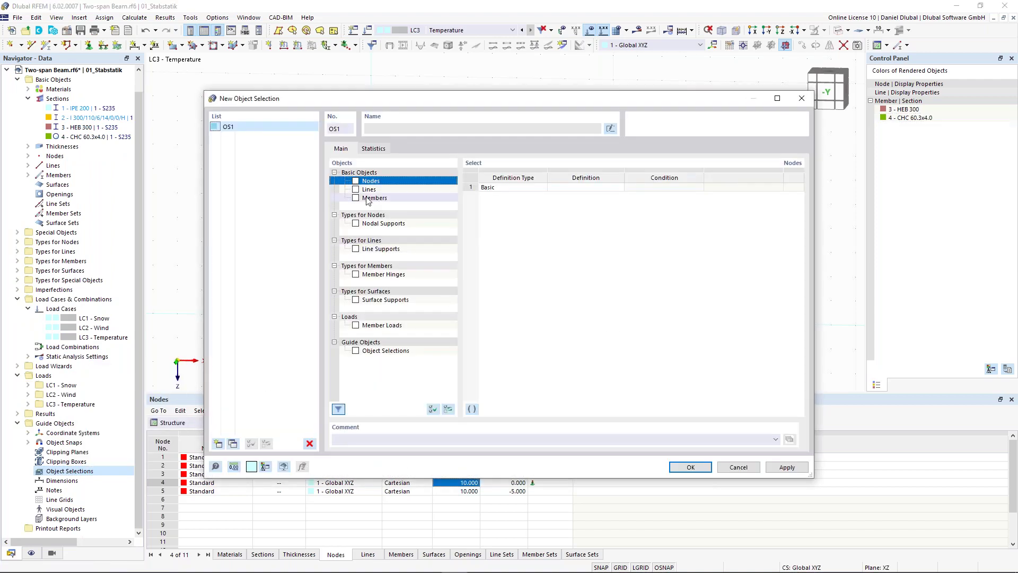
click(356, 198)
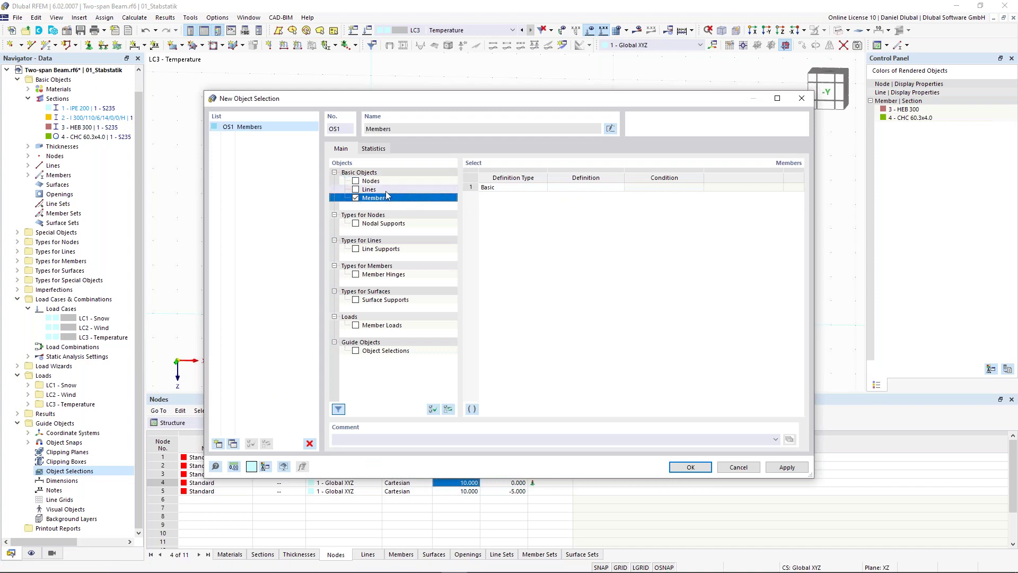
Filter the selection to members whose section equals section 3, picked from a column, accept it, and select OS1 - Members
click(579, 190)
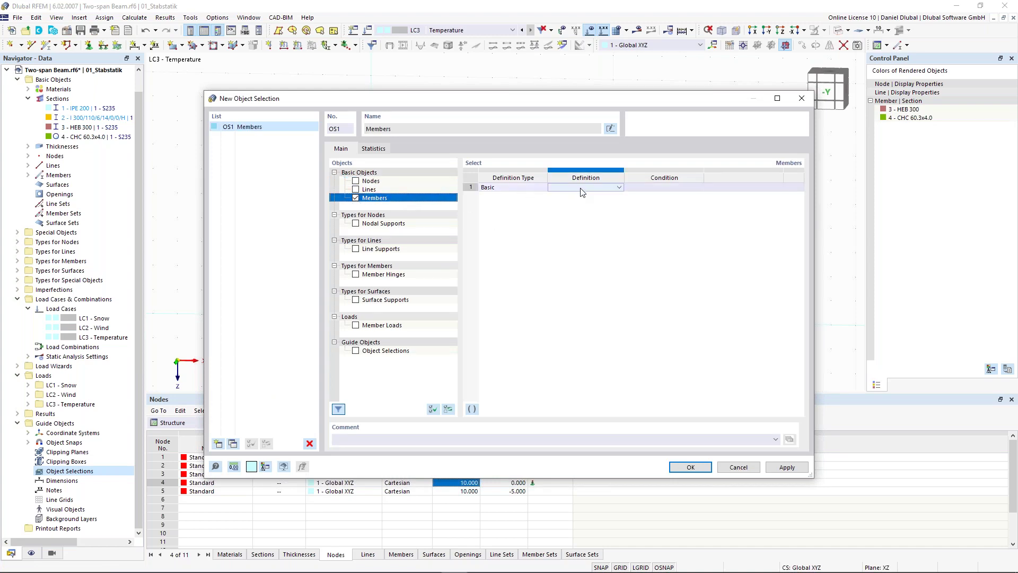
click(618, 189)
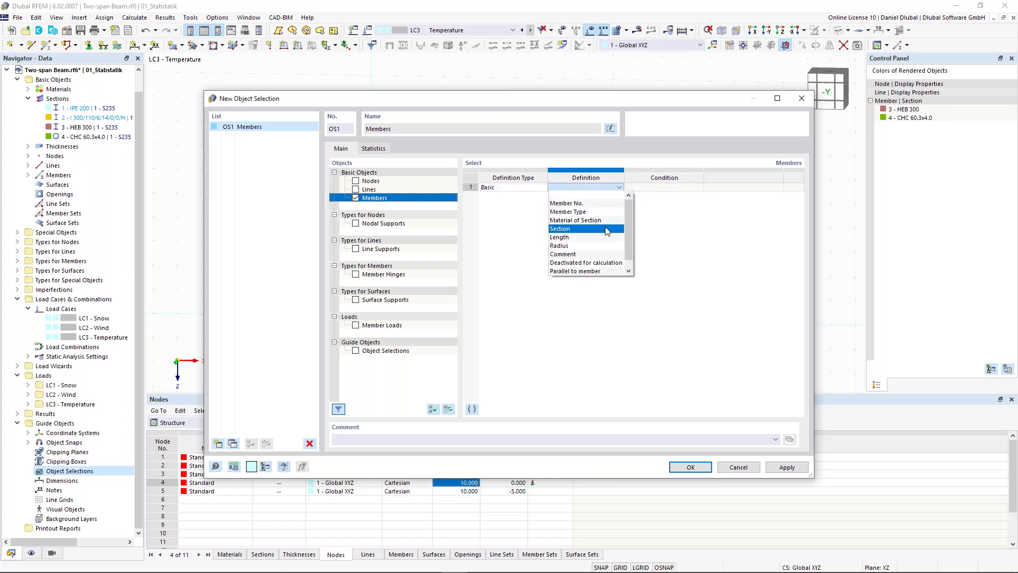
click(562, 228)
click(687, 189)
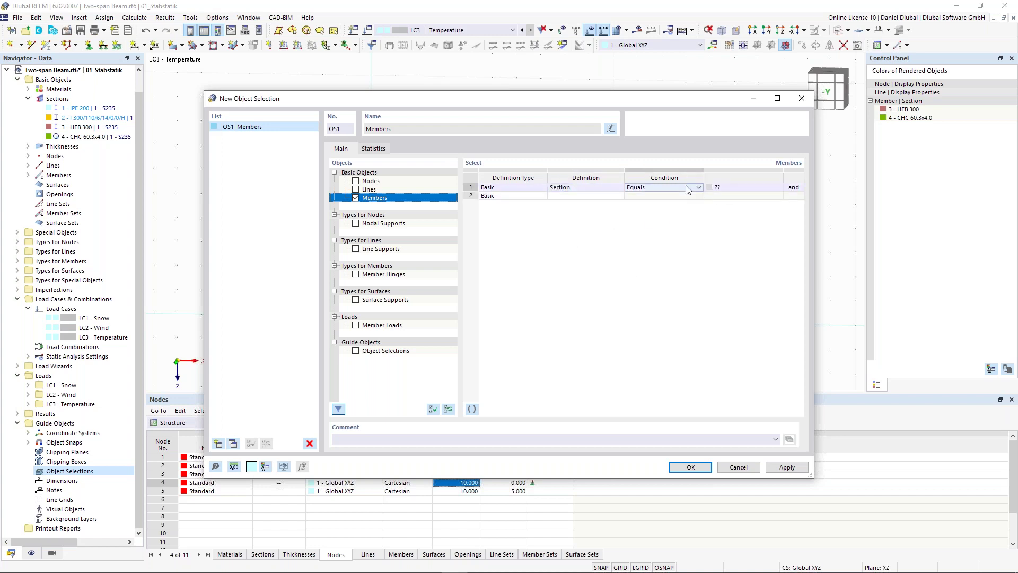
click(757, 196)
click(758, 187)
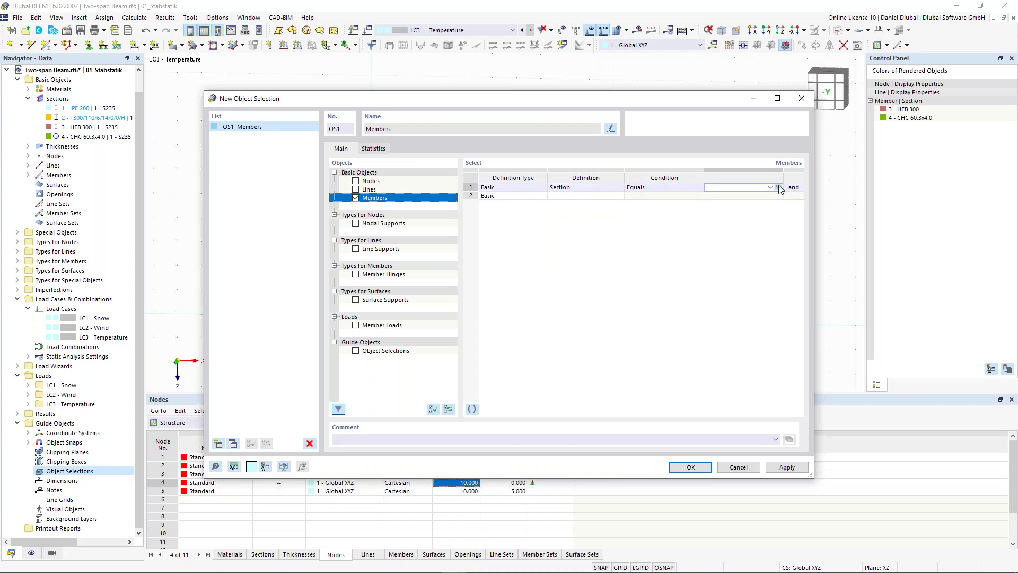
click(778, 188)
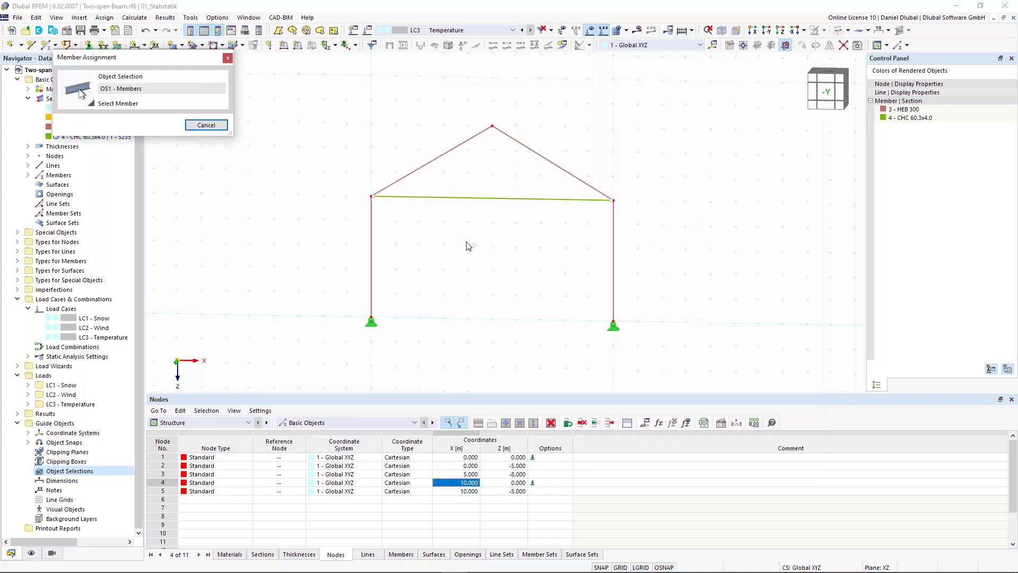
click(371, 262)
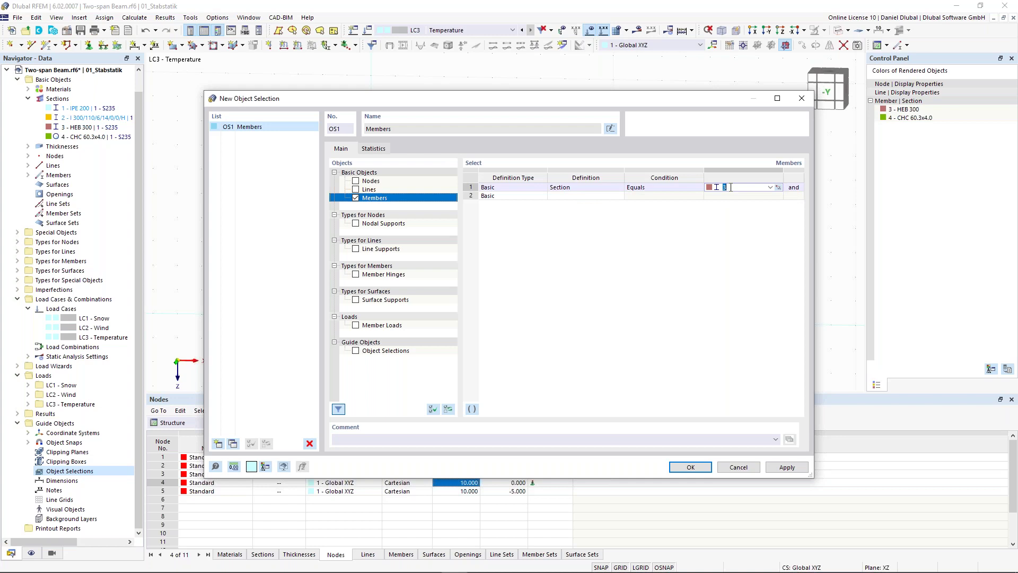
click(691, 468)
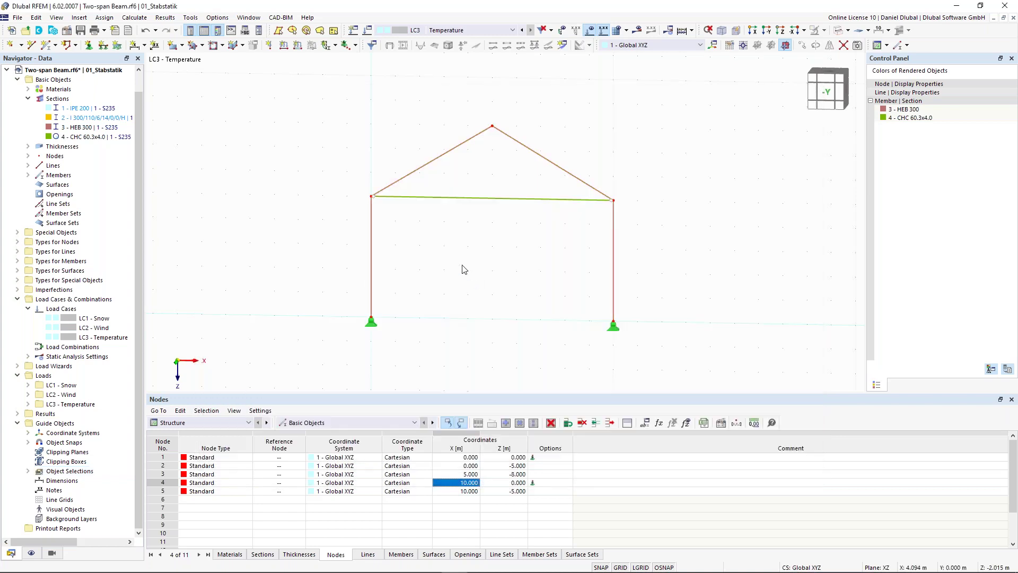
click(28, 471)
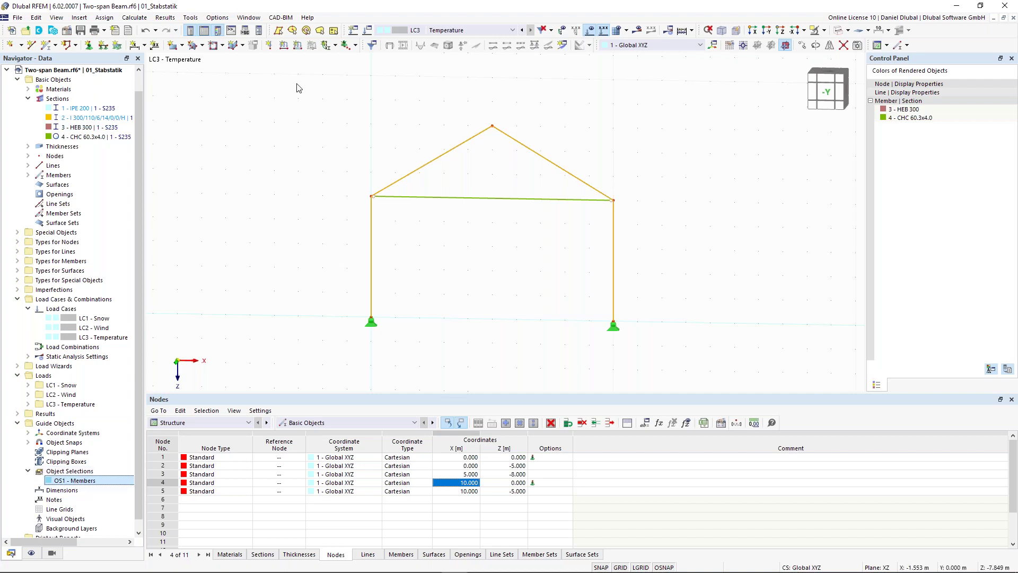
Apply a uniform temperature change load with Tc 35 °C in LC3 to members 1-4 and choose its load direction
click(298, 46)
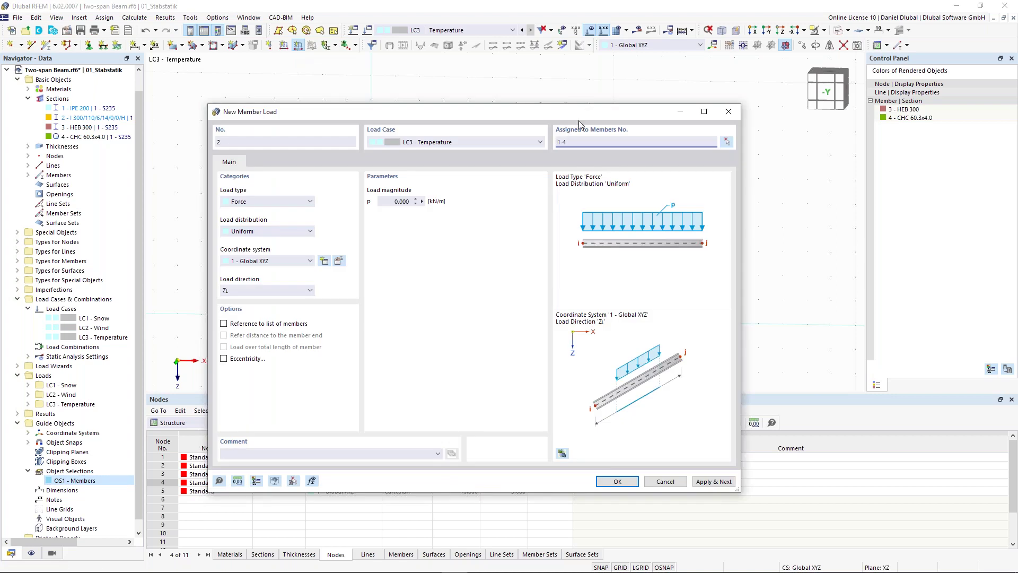
drag(578, 119, 556, 208)
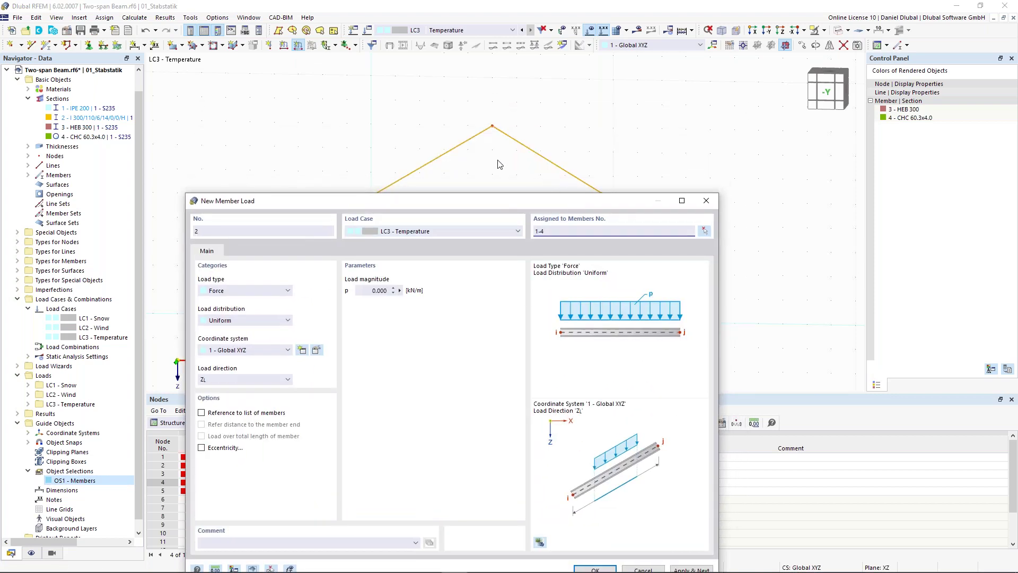
drag(498, 201, 498, 183)
click(550, 213)
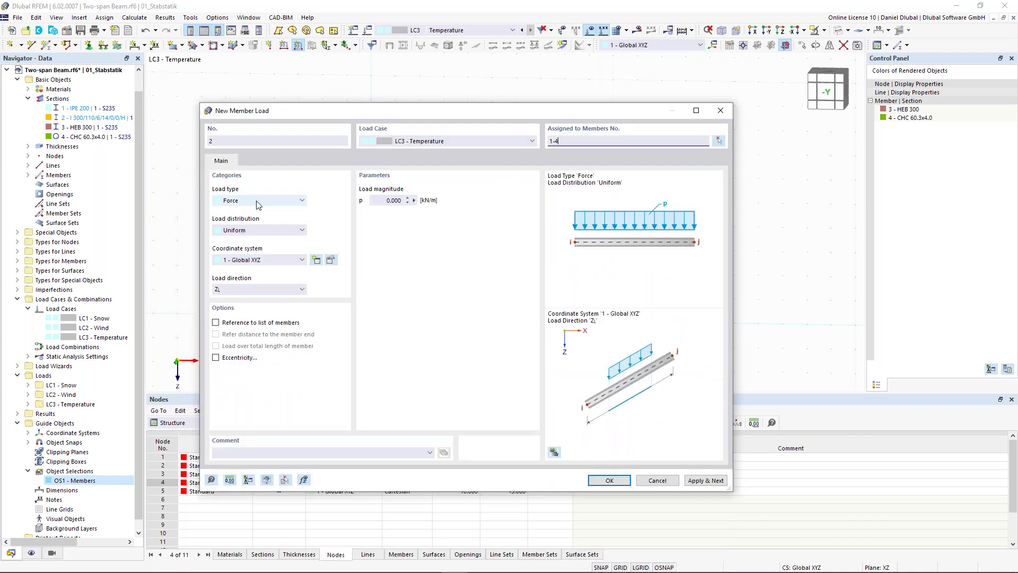
click(258, 200)
click(284, 247)
click(382, 200)
text(35)
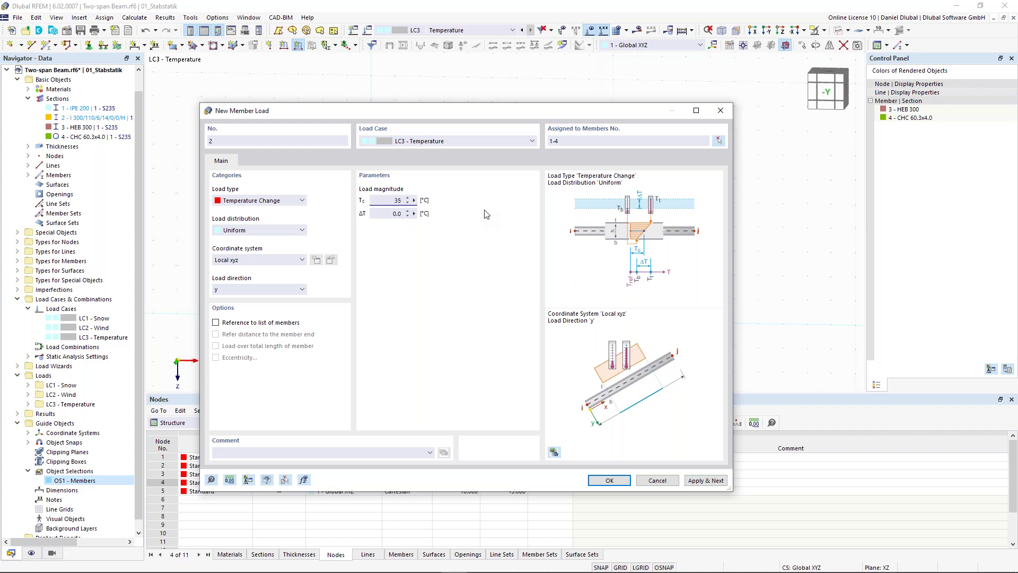
click(274, 289)
click(268, 309)
key(Down)
click(610, 481)
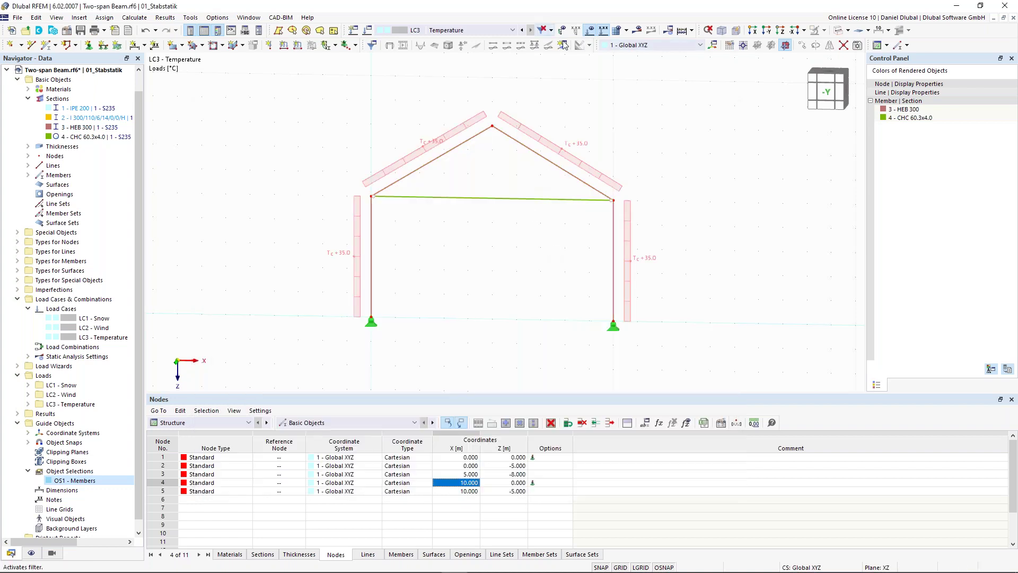
Calculate all load cases and display the total global displacement |u|
click(691, 31)
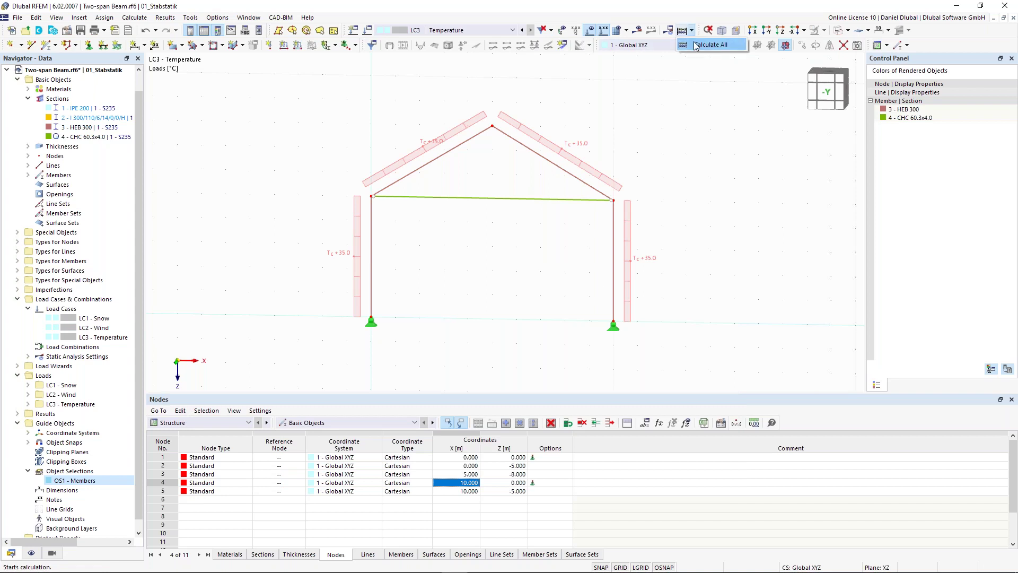
click(696, 46)
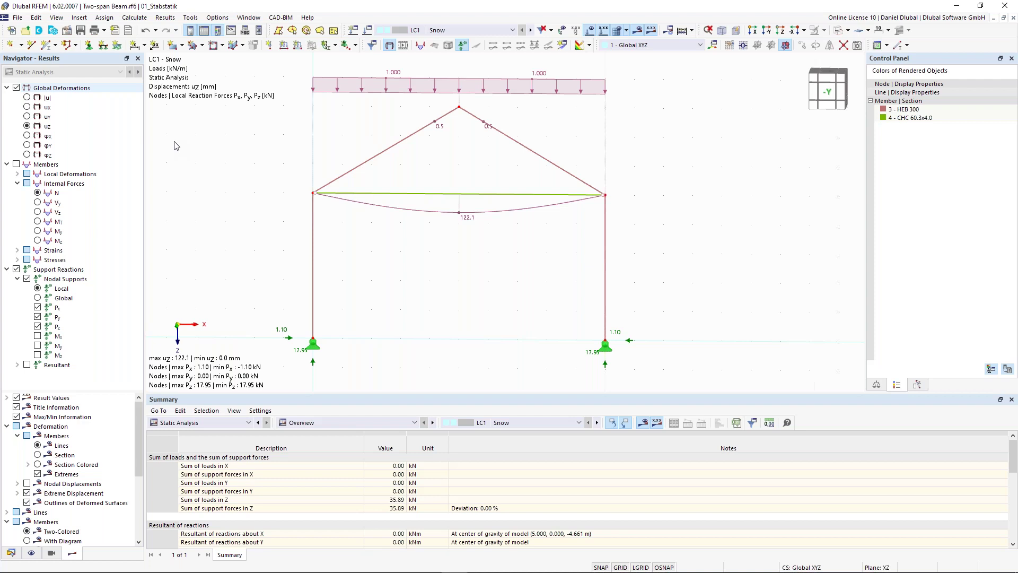
click(28, 98)
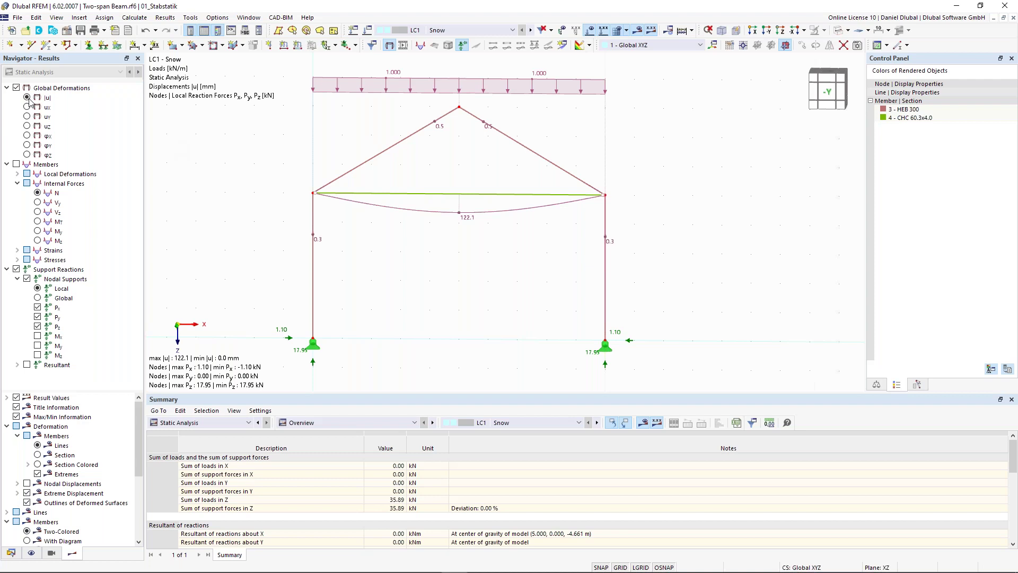
Display the member internal forces for LC1 Snow, first axial force N and then moment My
click(16, 165)
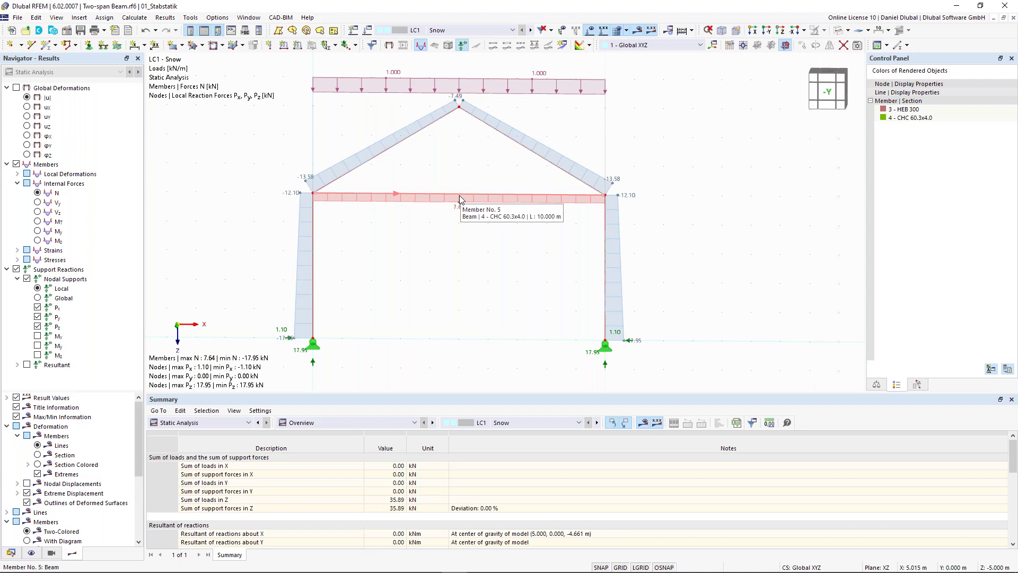
scroll(459, 200, down, 1)
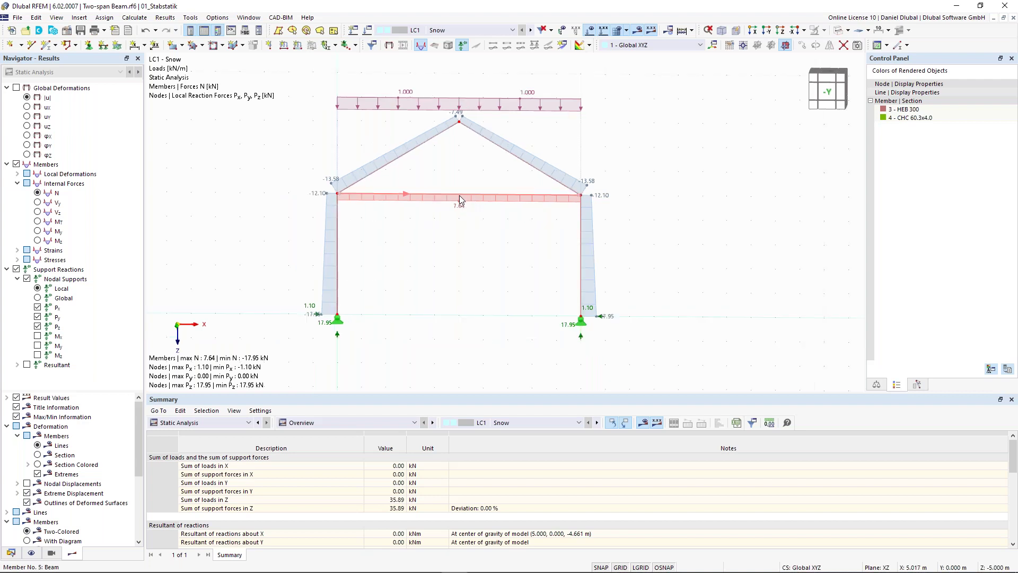
click(37, 231)
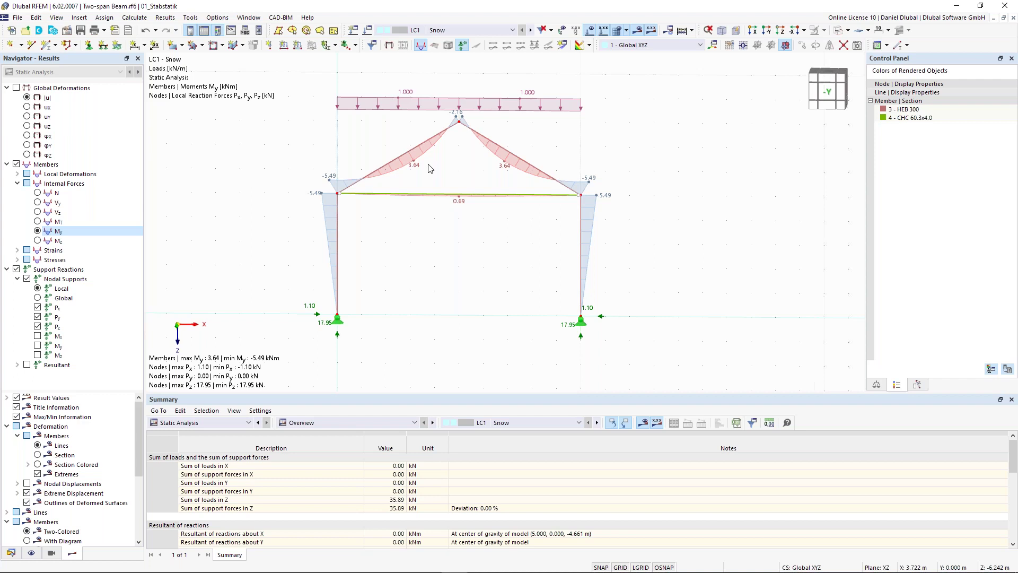
Change the member type of the horizontal tie, member 5, to Truss (only N)
double_click(459, 198)
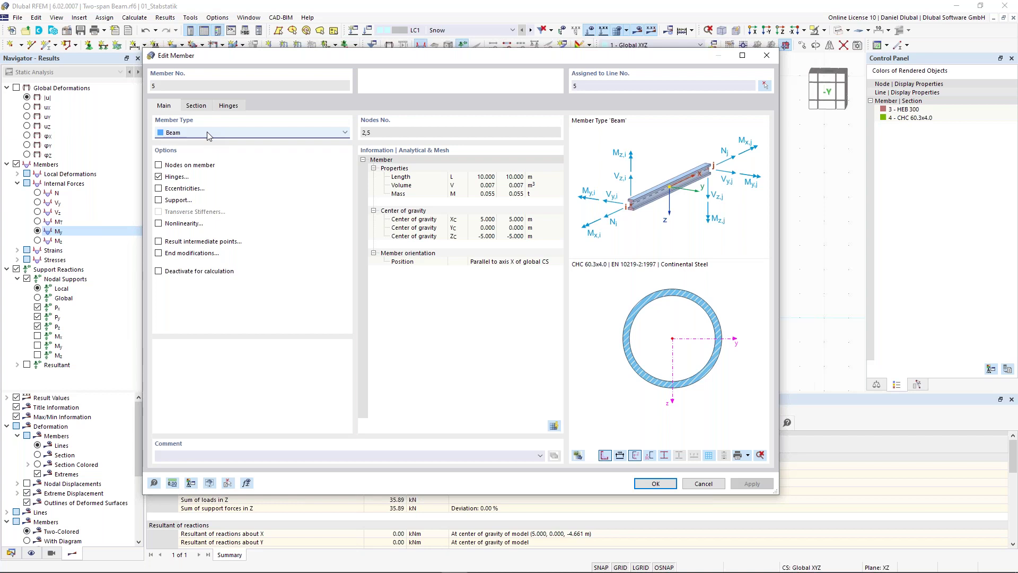
click(208, 134)
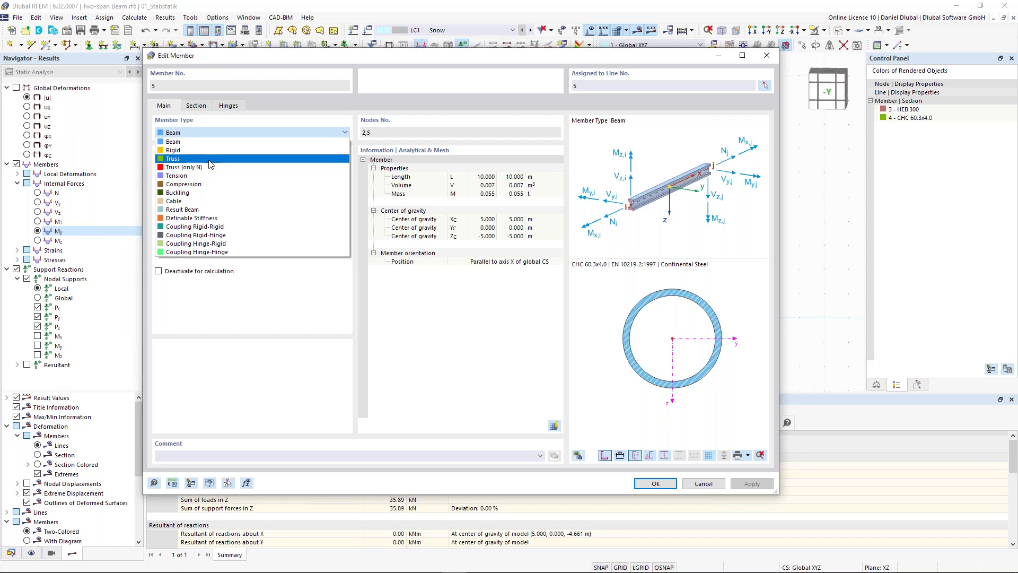
click(209, 159)
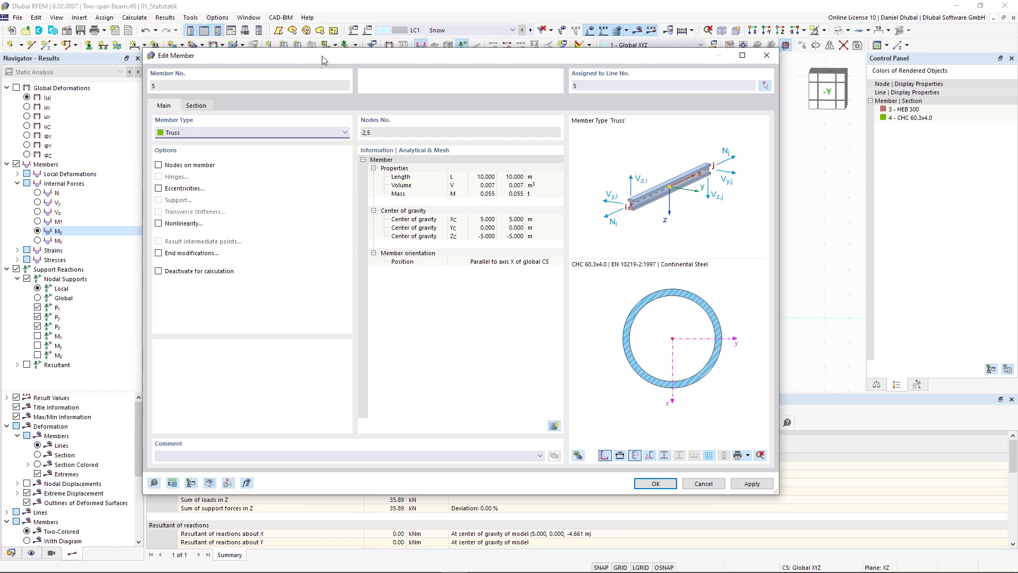
click(234, 133)
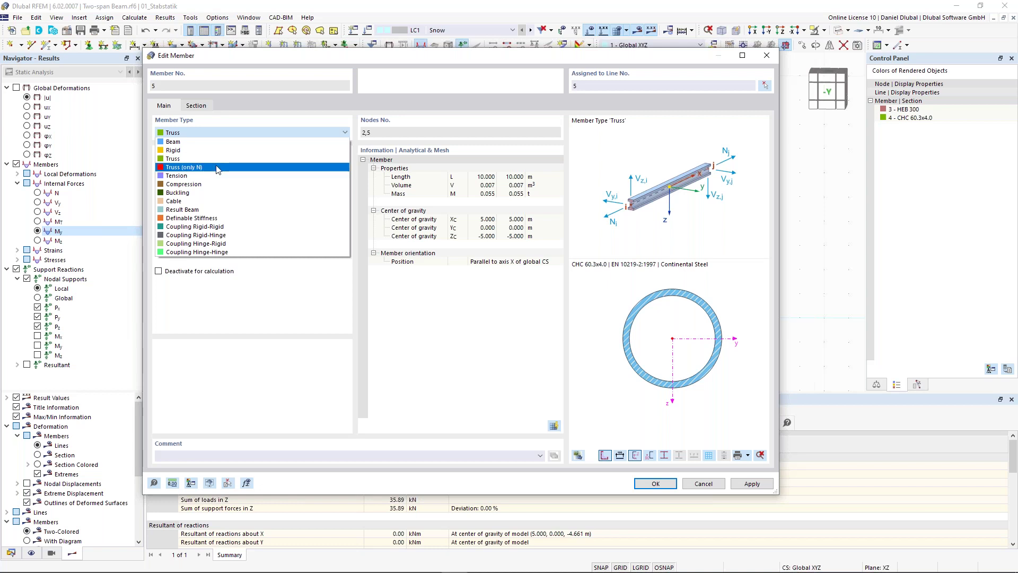
click(218, 168)
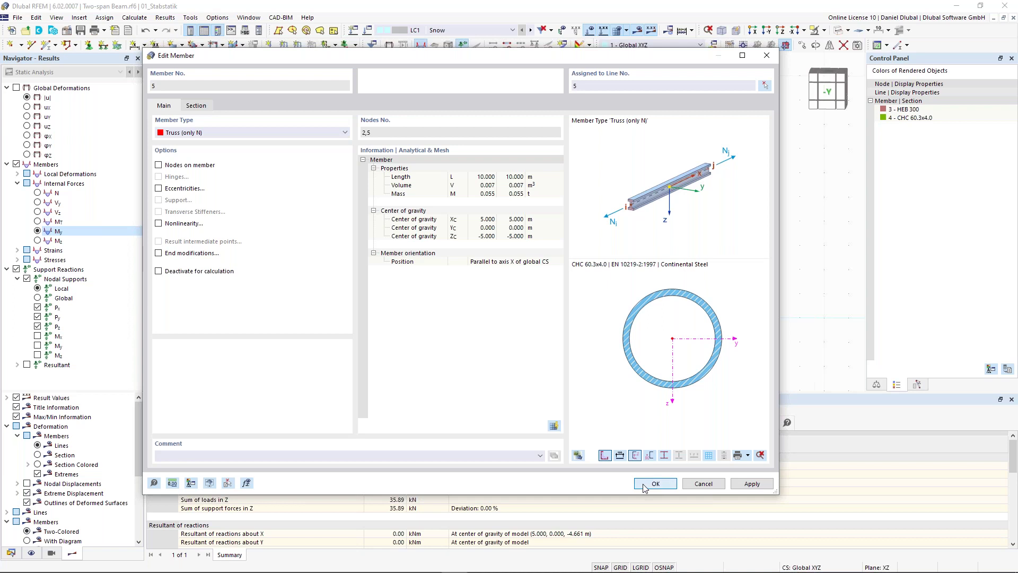
key(Return)
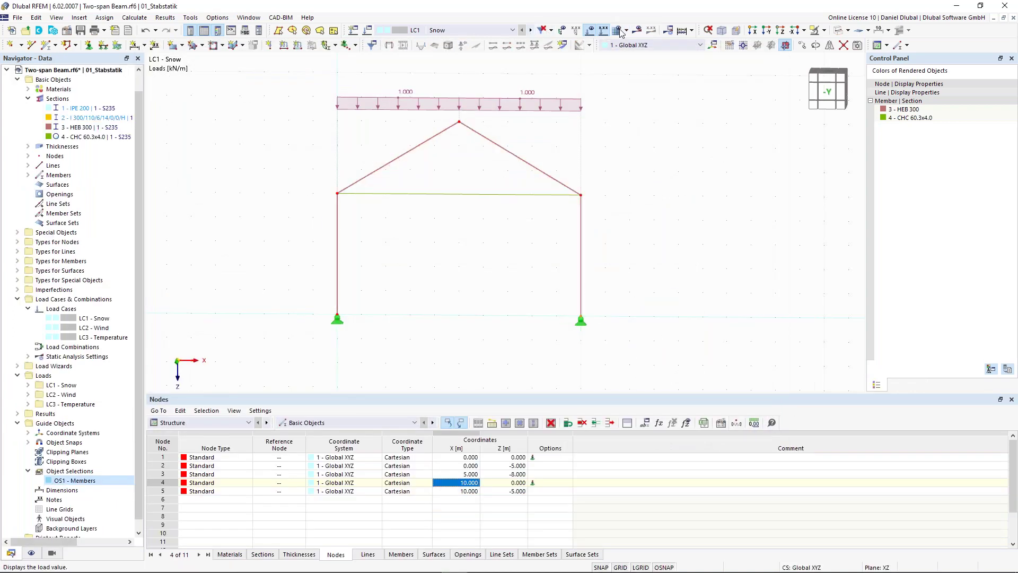
Recalculate LC1 Snow and compare the axial force N and moment My diagrams
click(638, 30)
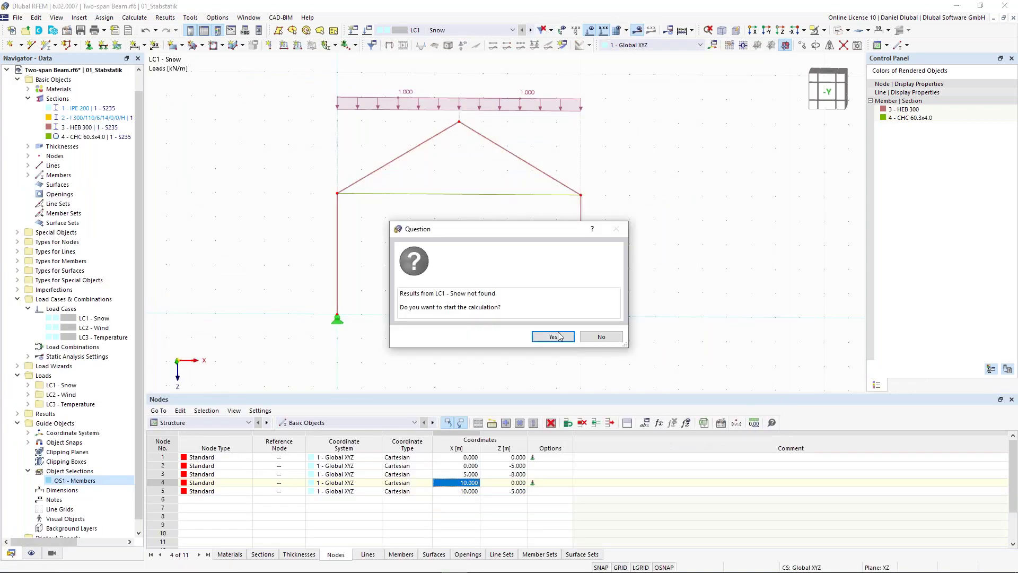
click(558, 340)
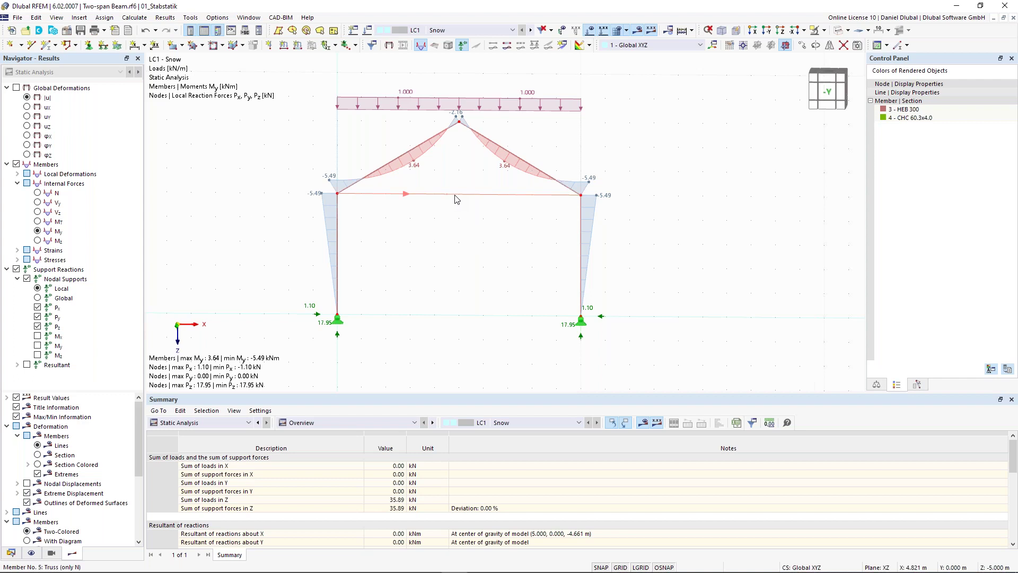
click(37, 193)
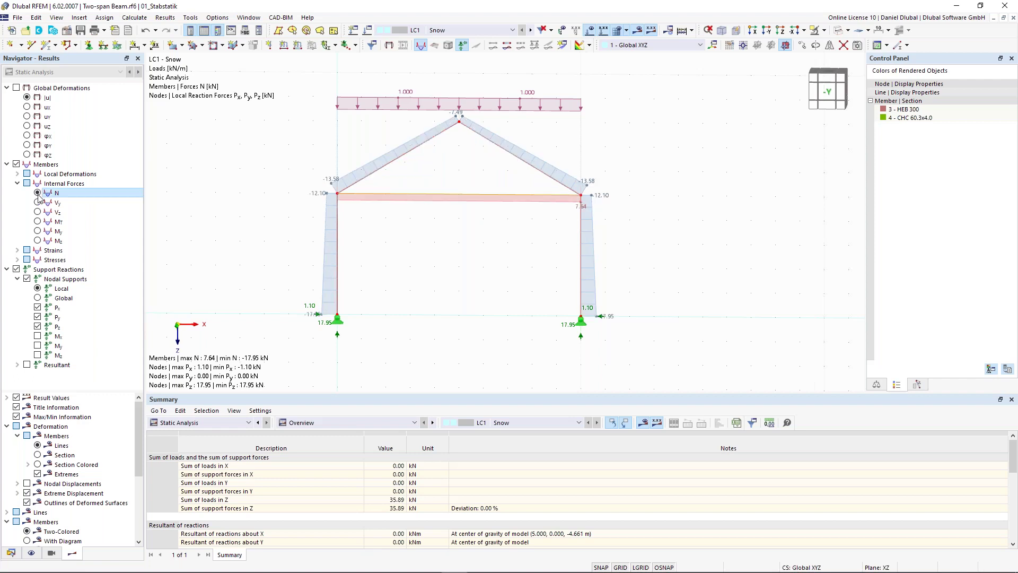
click(37, 231)
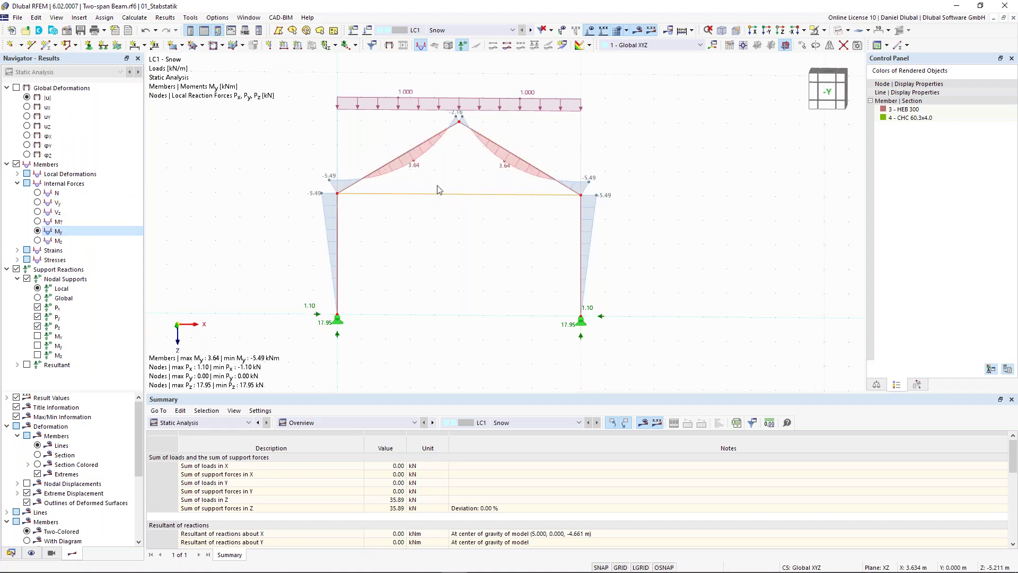
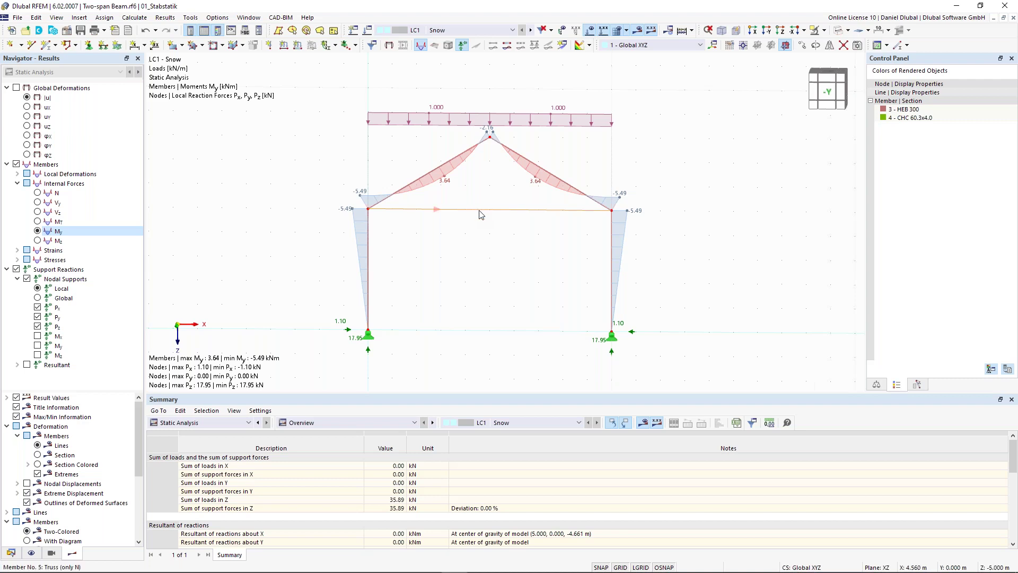
Change the member type of the horizontal tie, member 5, back to Beam
mouse_move(481, 214)
double_click(481, 214)
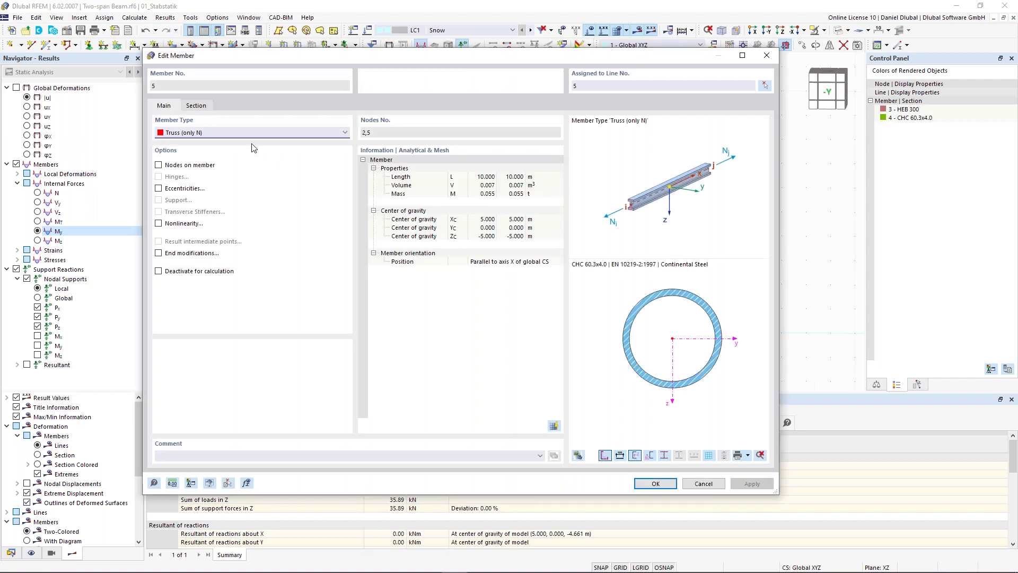
click(191, 133)
click(190, 139)
click(197, 105)
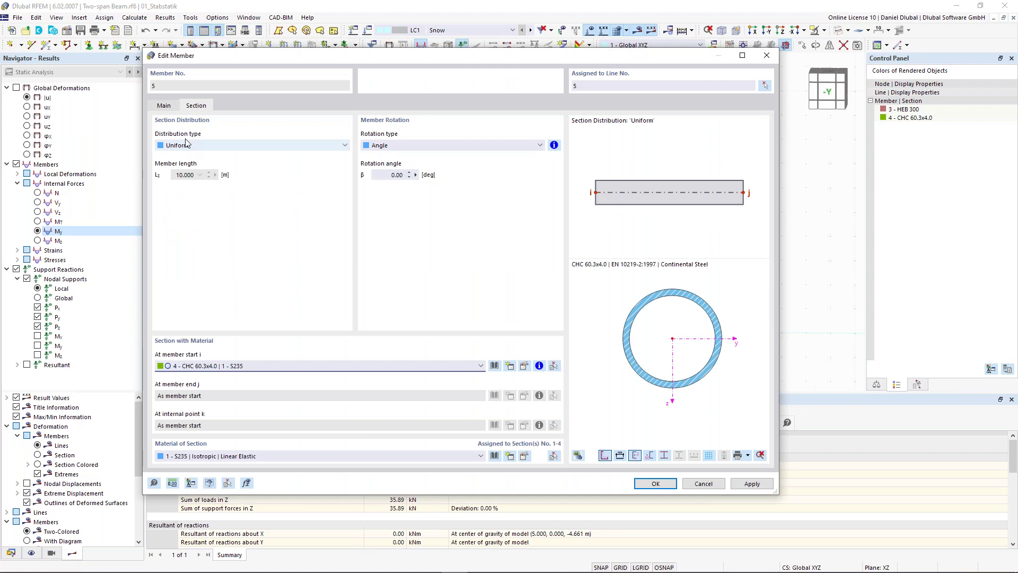
click(164, 105)
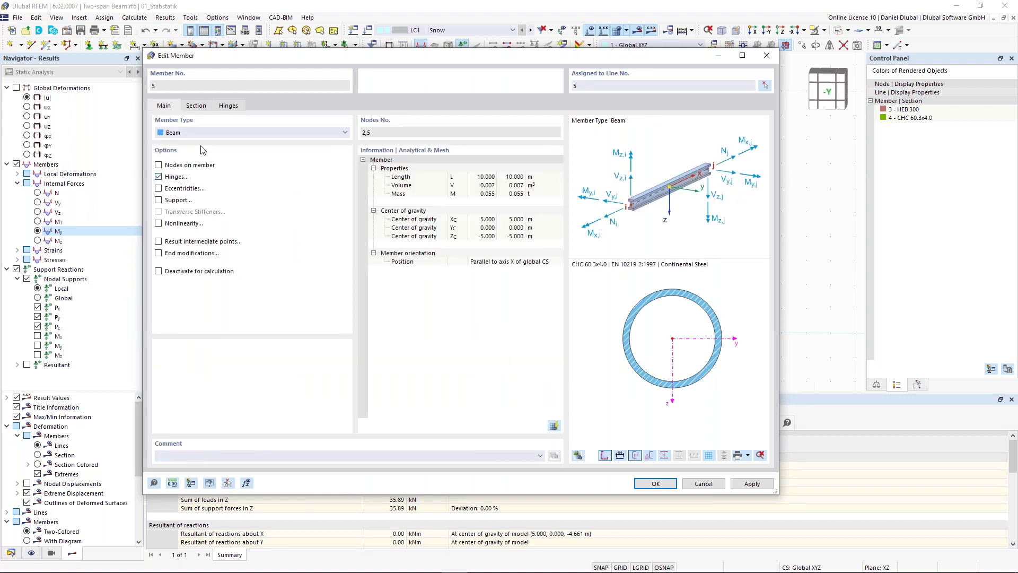
Assign existing member hinge 1 (Local xyz) to end j of the tie and accept the member changes
click(229, 105)
click(220, 146)
click(211, 172)
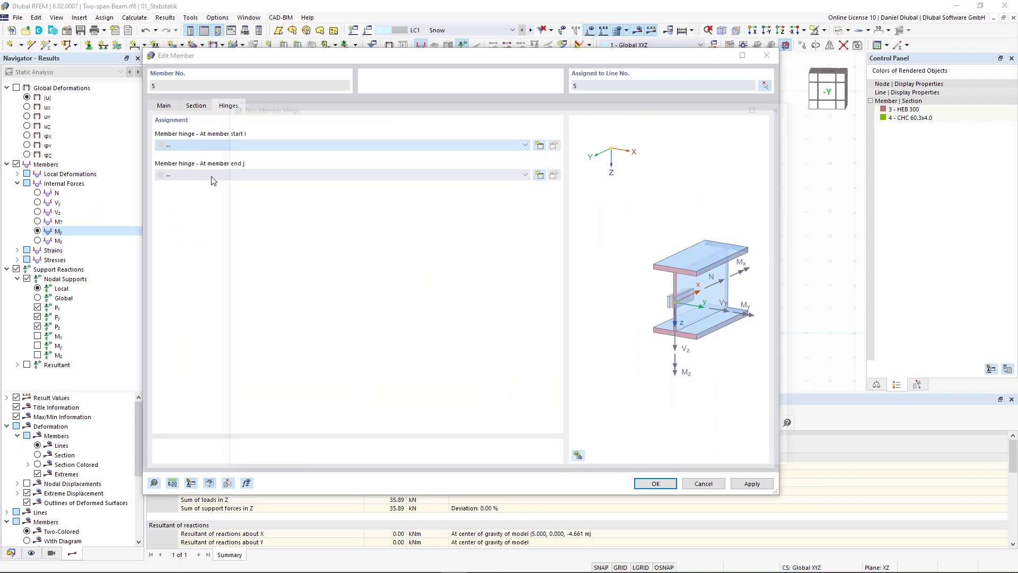
key(Escape)
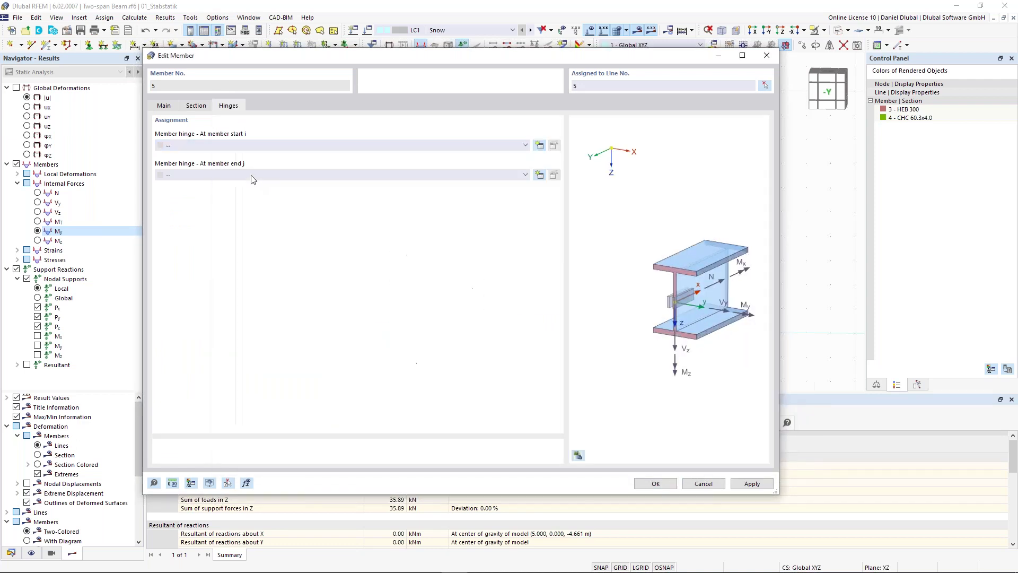
click(361, 180)
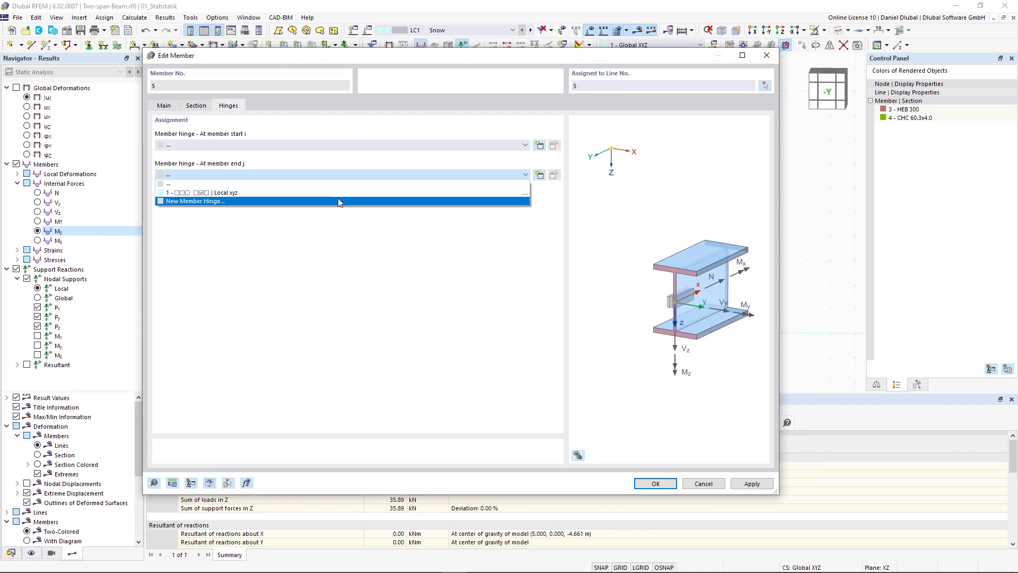
click(340, 189)
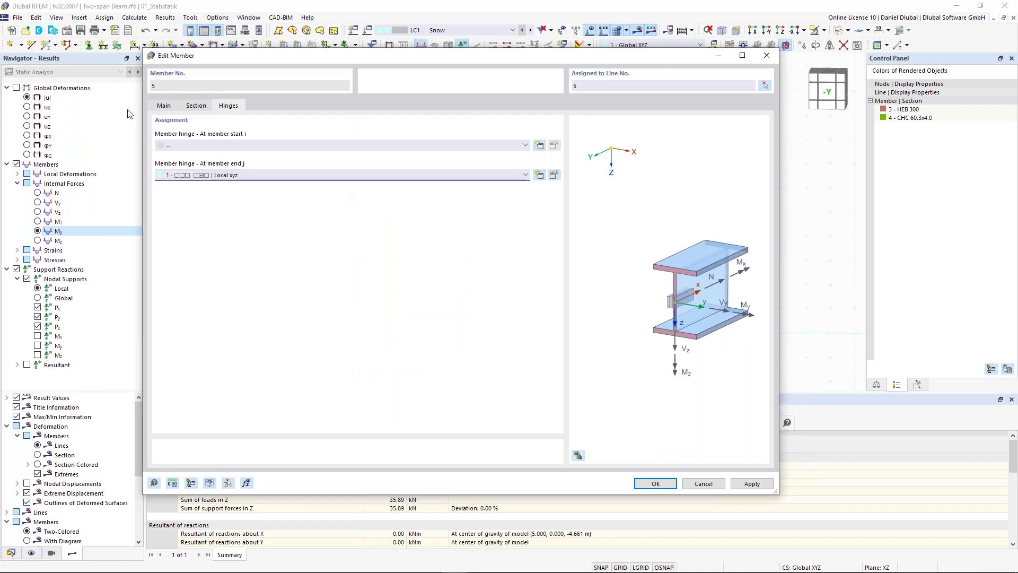
click(169, 108)
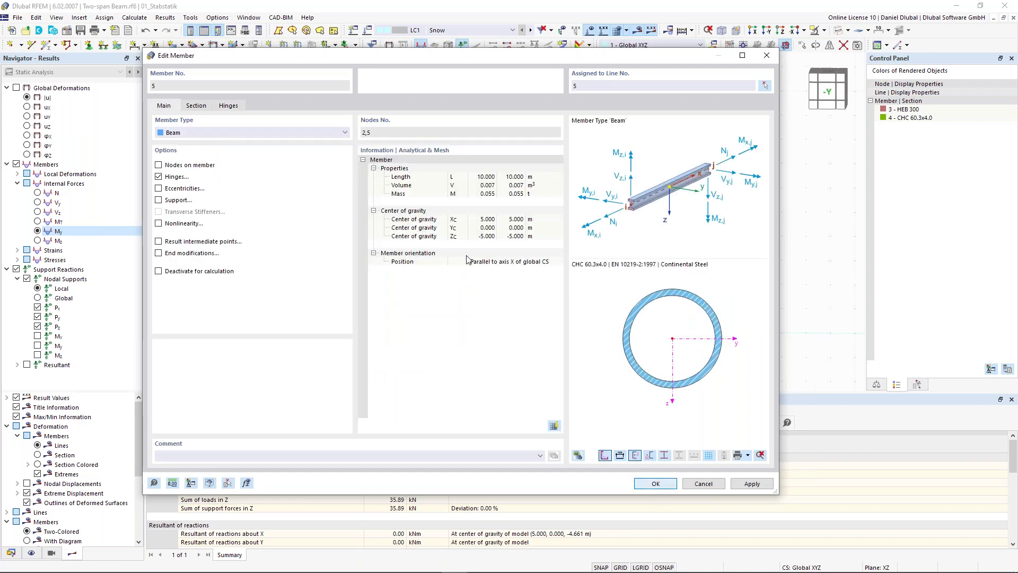
key(Return)
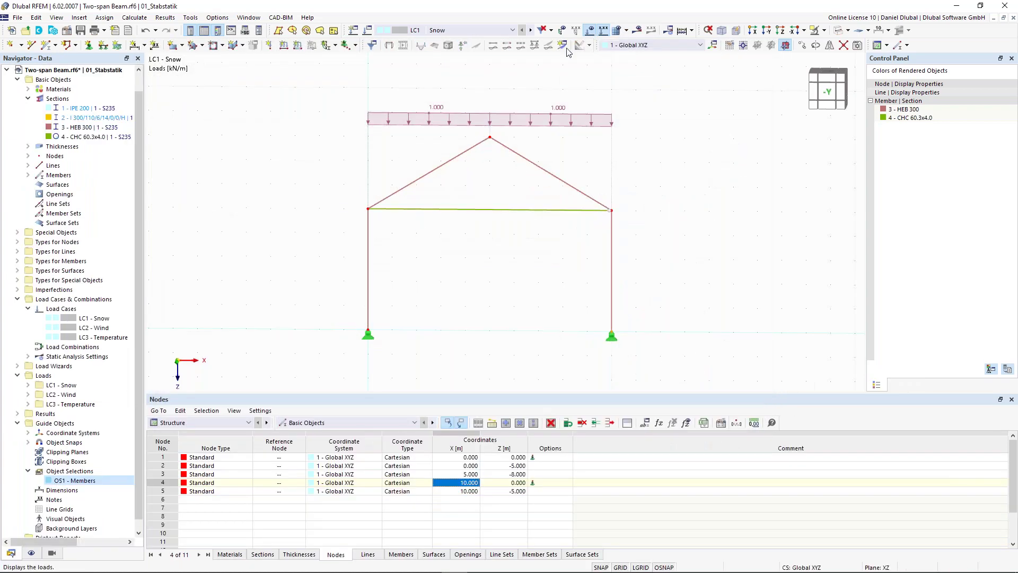
Hide the loads and assign member hinge 1 (Local xyz) to start i of the tie, member 5
click(591, 31)
scroll(362, 208, up, 1)
scroll(363, 209, up, 1)
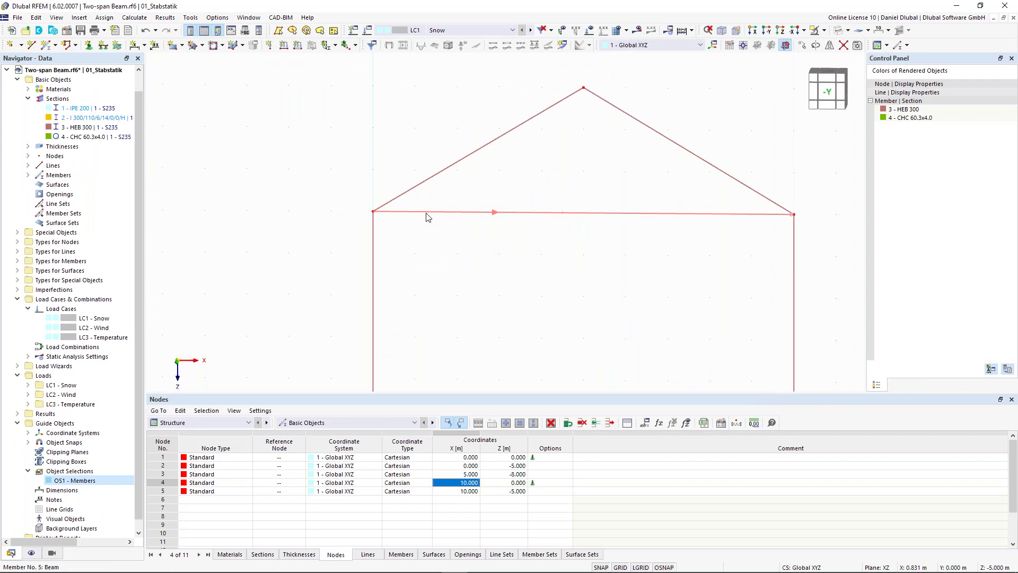
double_click(426, 213)
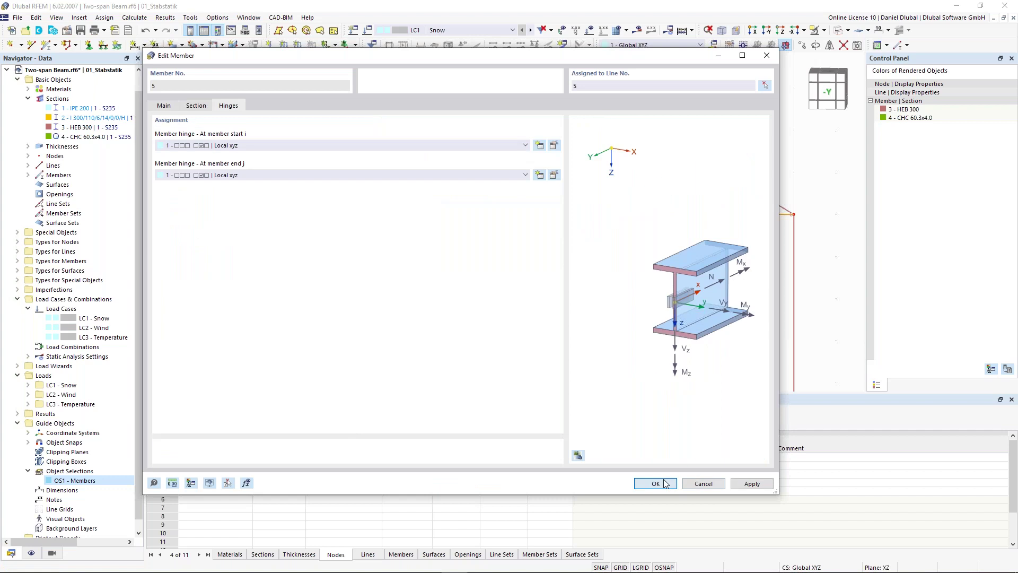
click(662, 483)
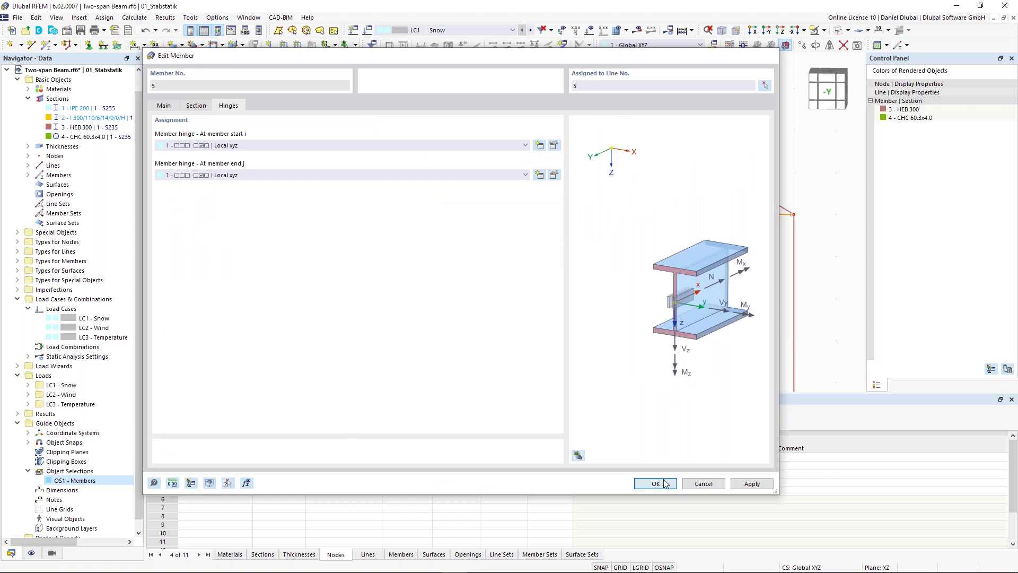
click(364, 146)
scroll(363, 185, up, 2)
scroll(430, 176, down, 1)
scroll(430, 180, down, 1)
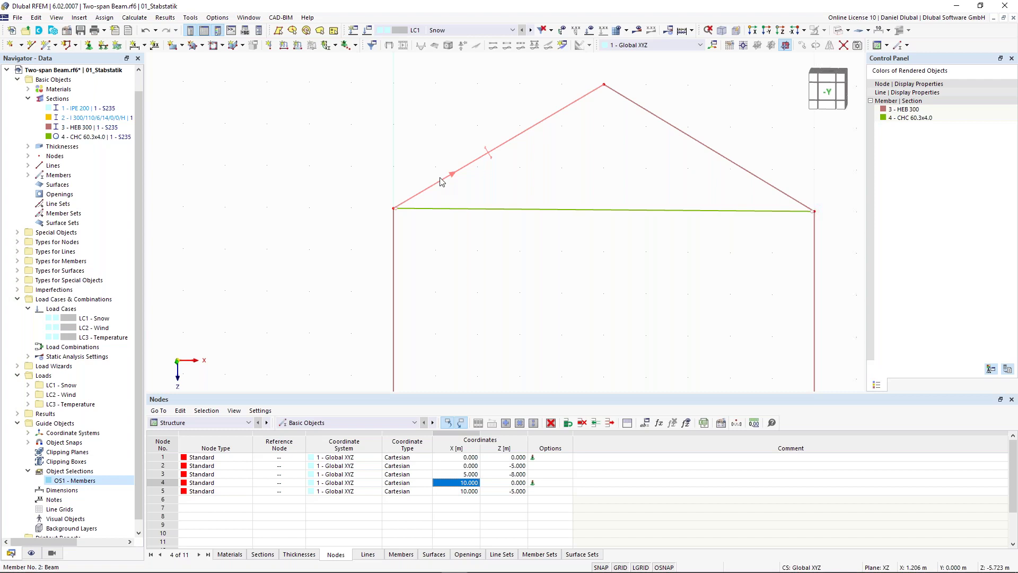
Assign existing member hinge 1 (Local xyz) to end j of the left column, member 1, and accept the change
scroll(405, 192, down, 1)
scroll(400, 207, up, 3)
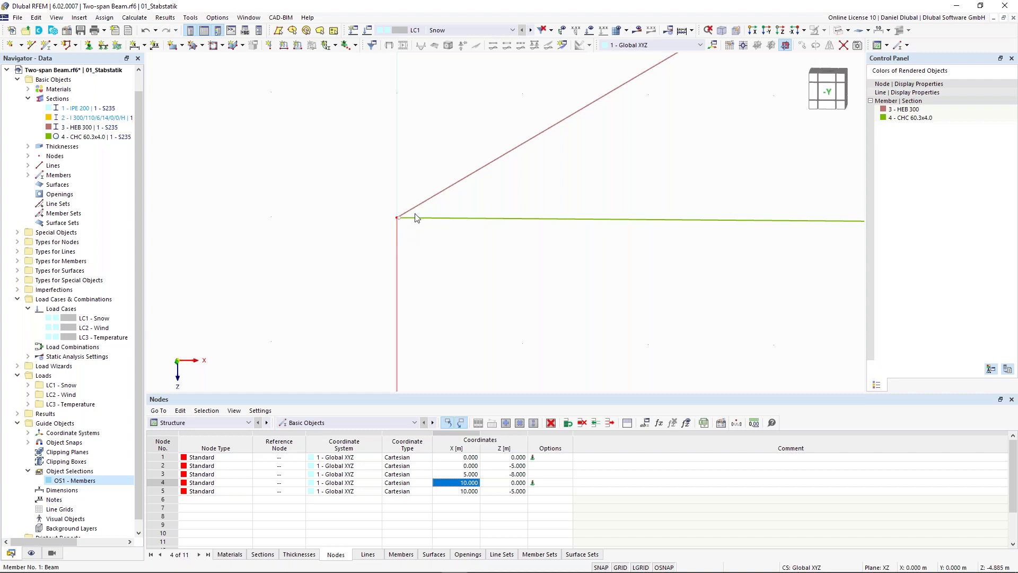
scroll(397, 238, down, 3)
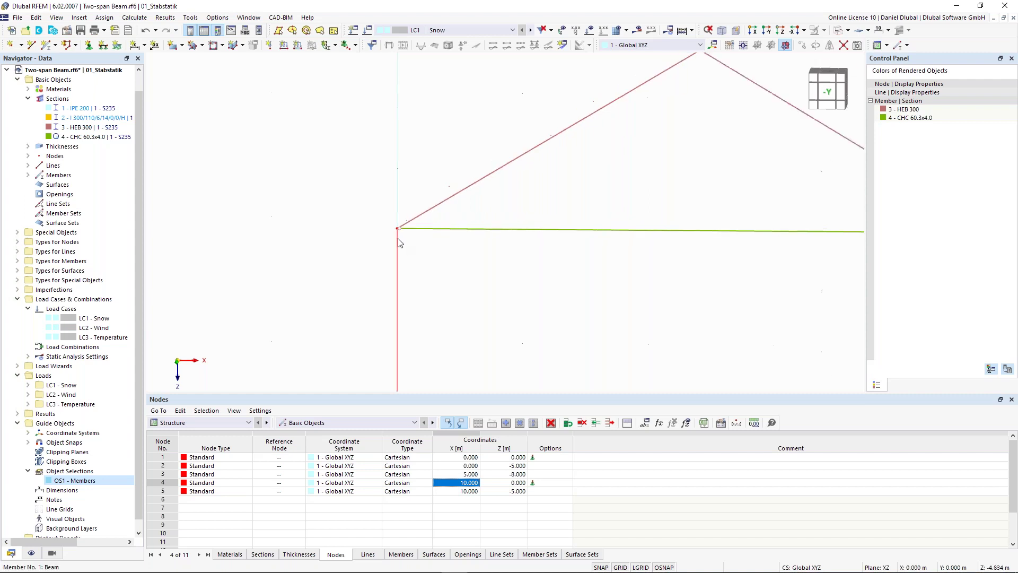
click(398, 238)
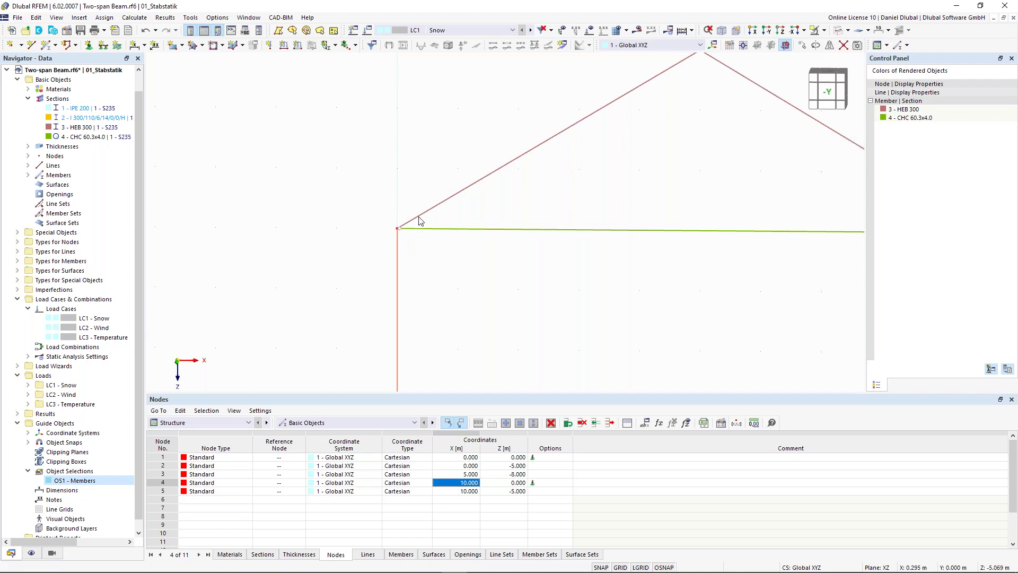
double_click(397, 240)
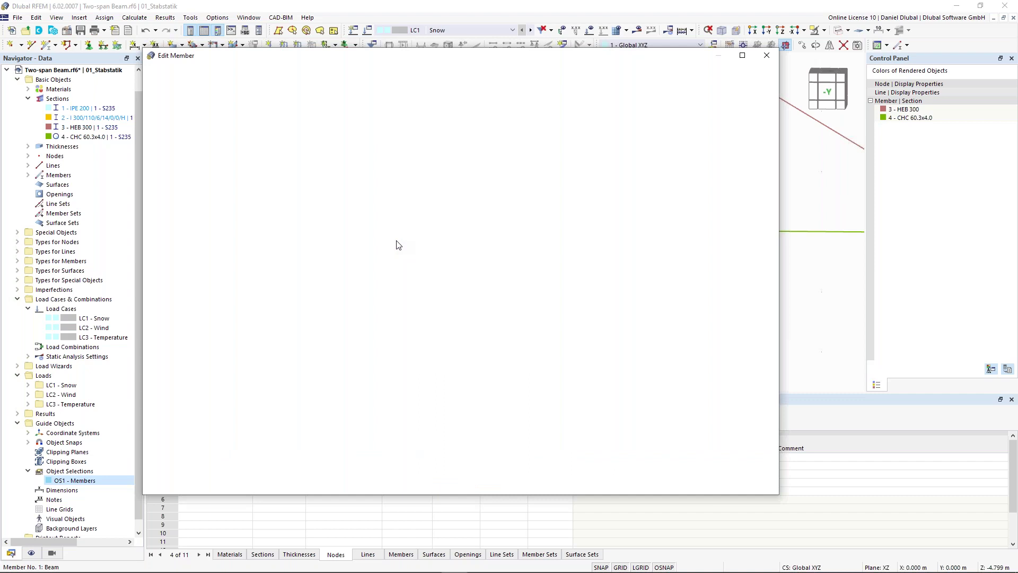
click(227, 175)
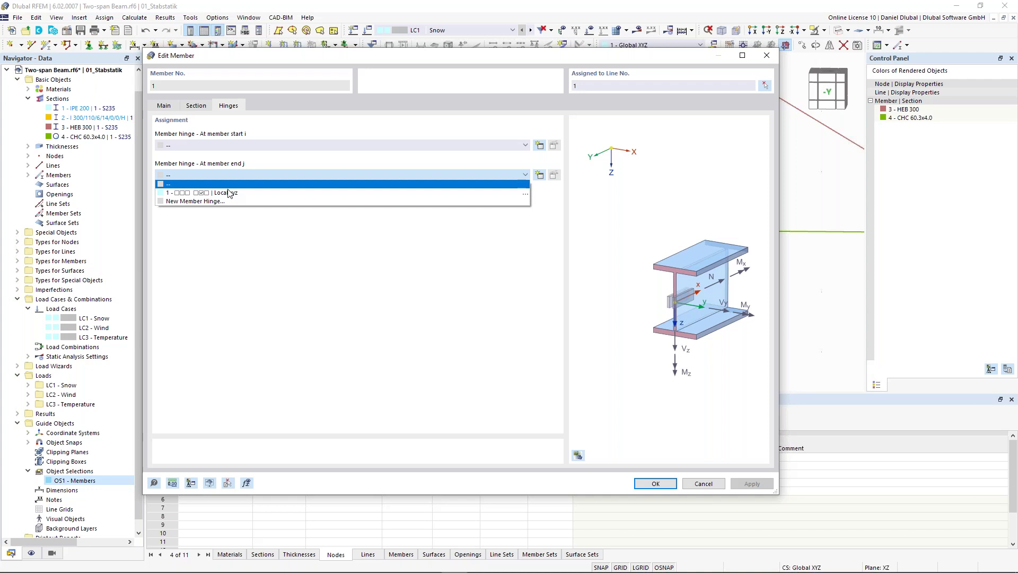
click(229, 193)
key(Return)
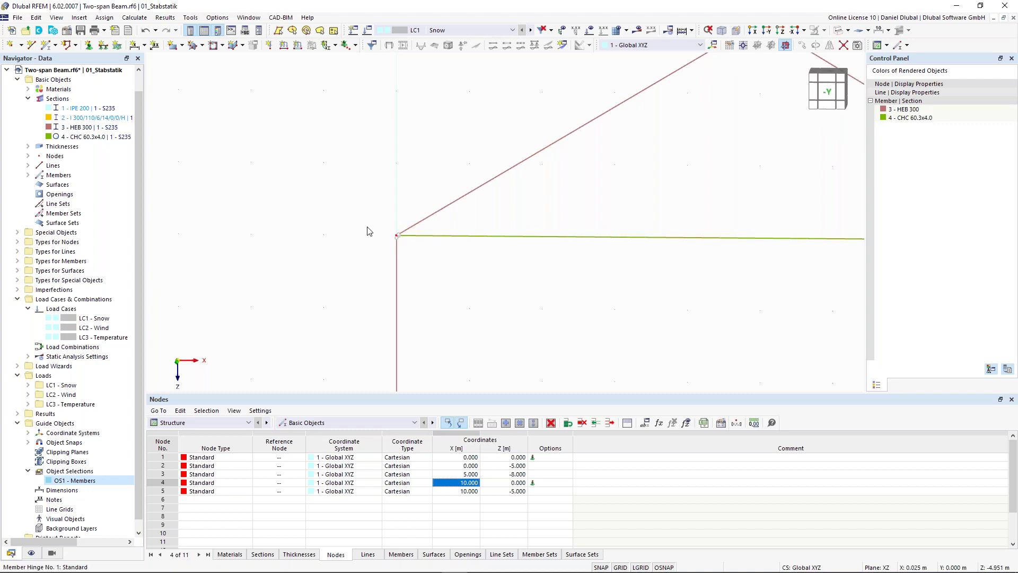
Calculate LC1 Snow and locate the node that the calculation error table points to
scroll(368, 230, down, 1)
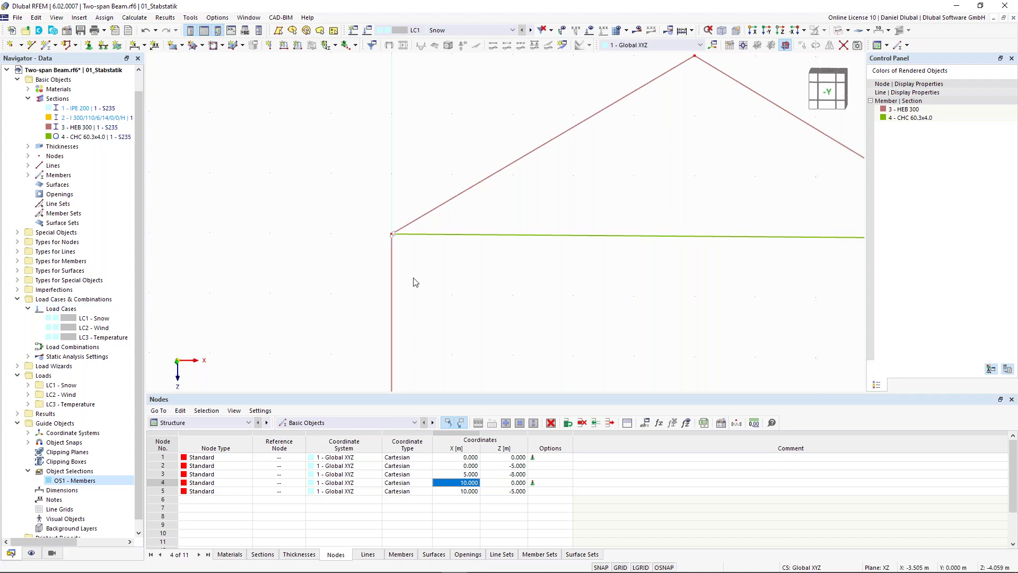
middle_drag(398, 197, 347, 217)
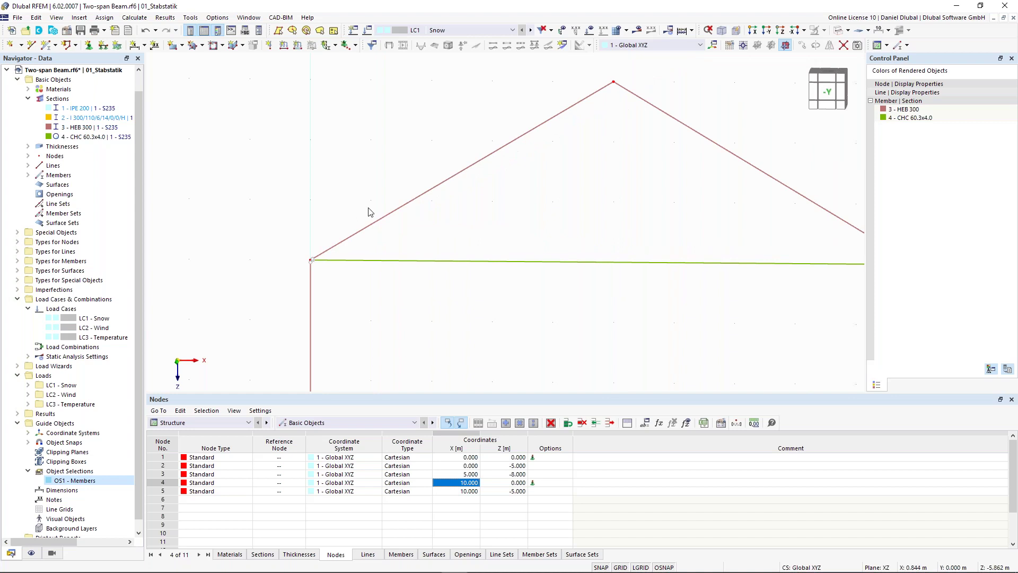
click(639, 30)
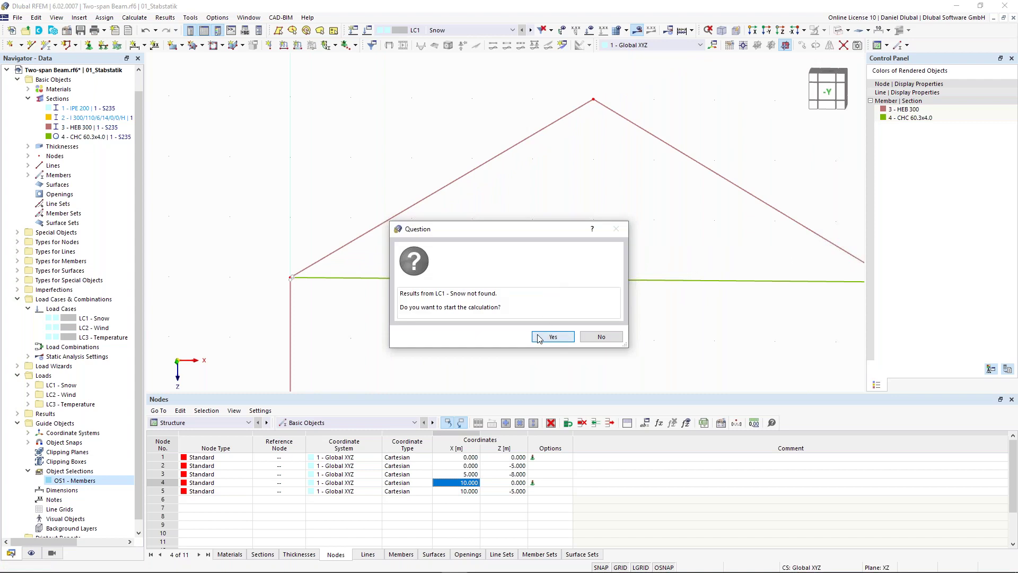
click(541, 339)
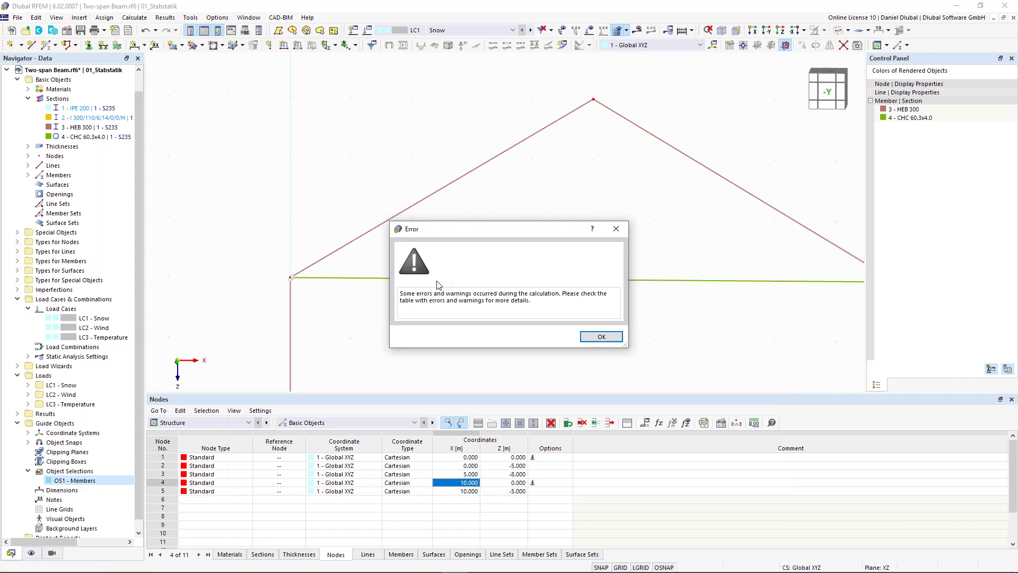
click(602, 337)
click(476, 458)
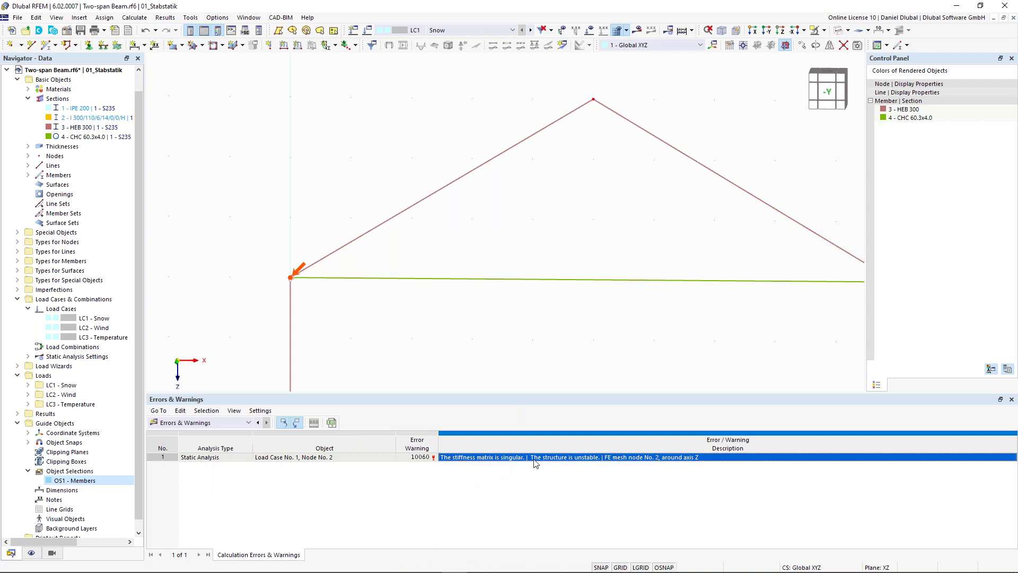
scroll(225, 274, up, 2)
scroll(320, 279, down, 2)
scroll(320, 279, up, 2)
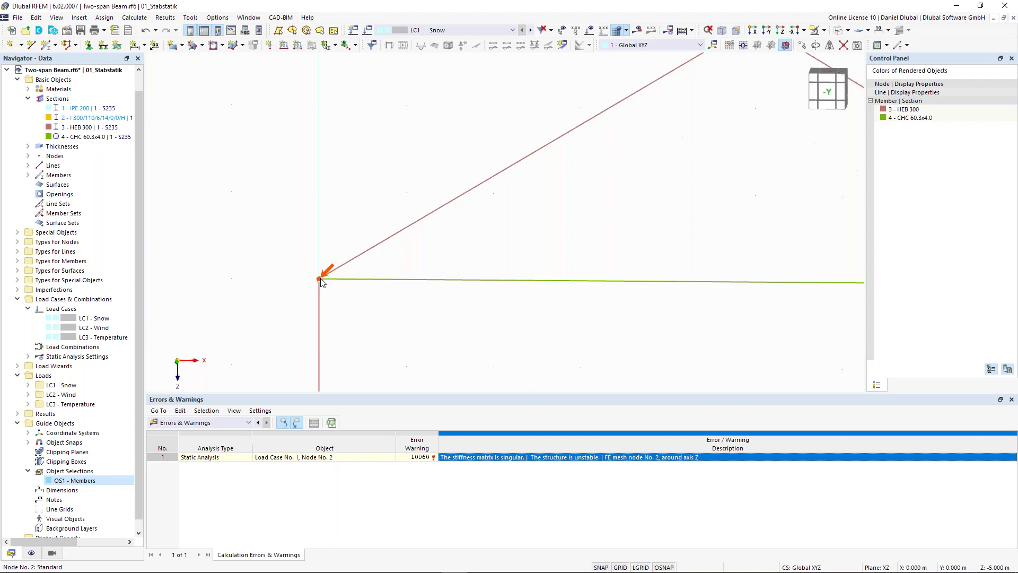
scroll(322, 280, down, 2)
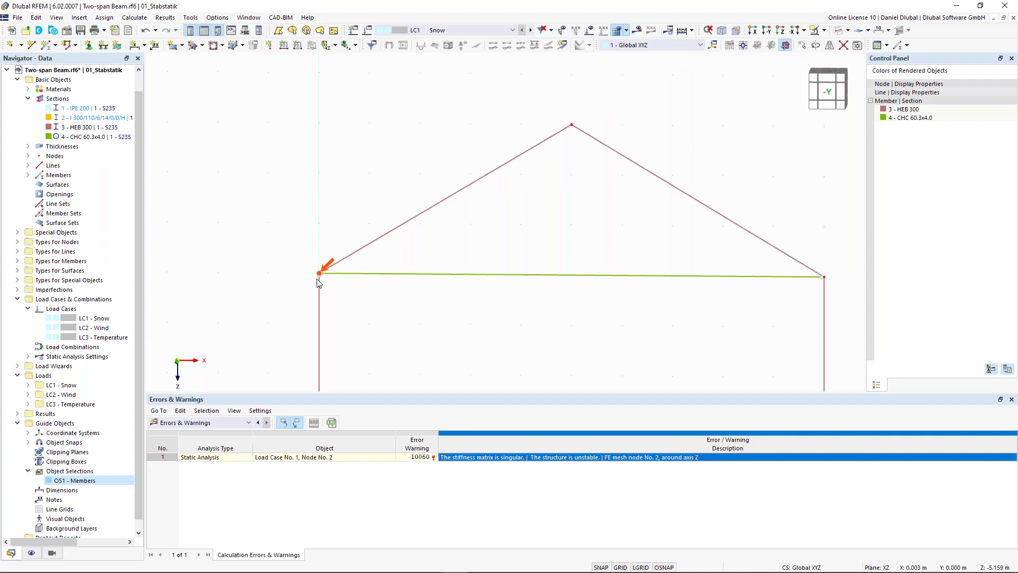
middle_drag(329, 232, 351, 226)
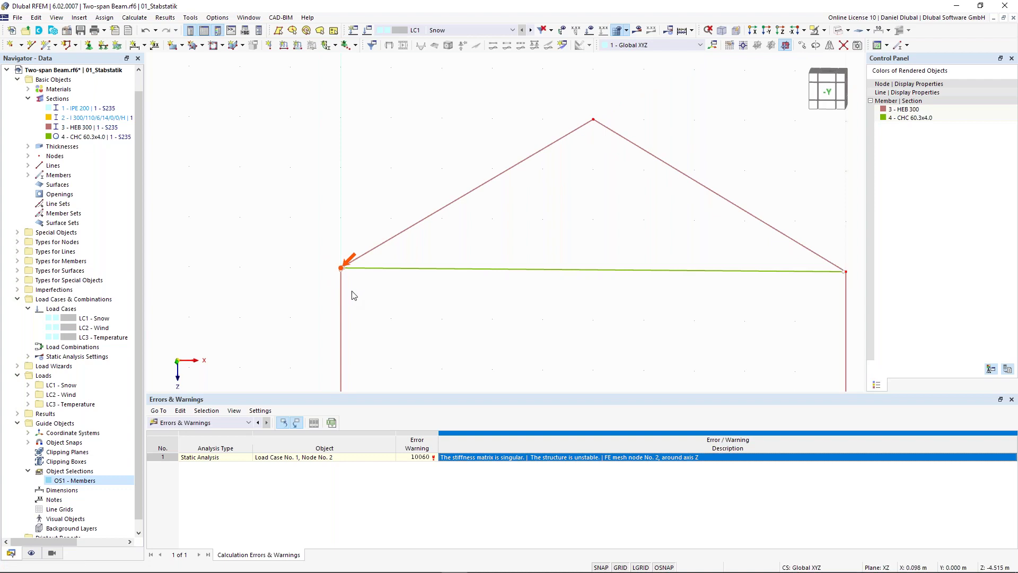
Remove the member hinge from end j of the left column, member 1
scroll(277, 256, up, 2)
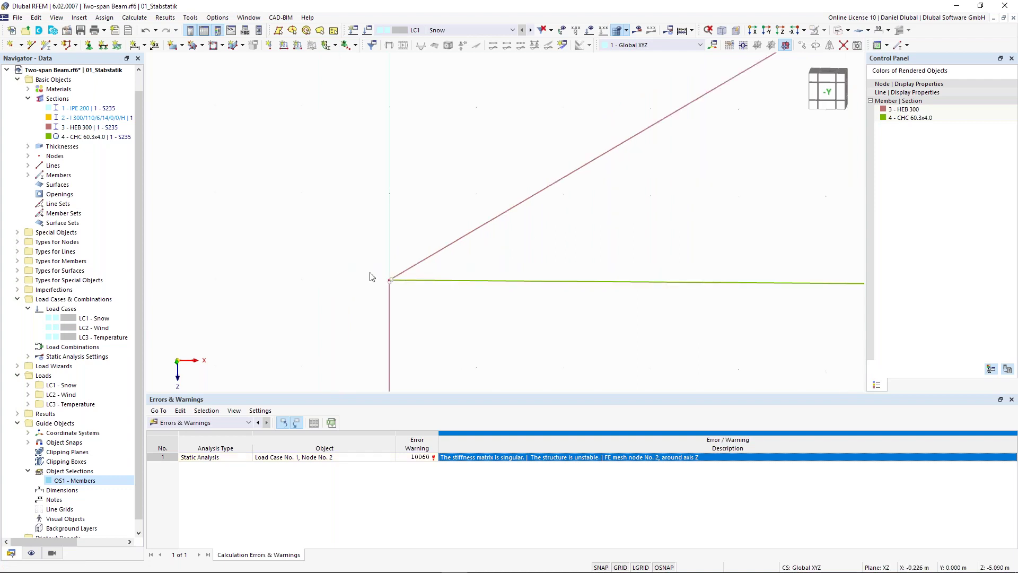
middle_drag(352, 268, 334, 252)
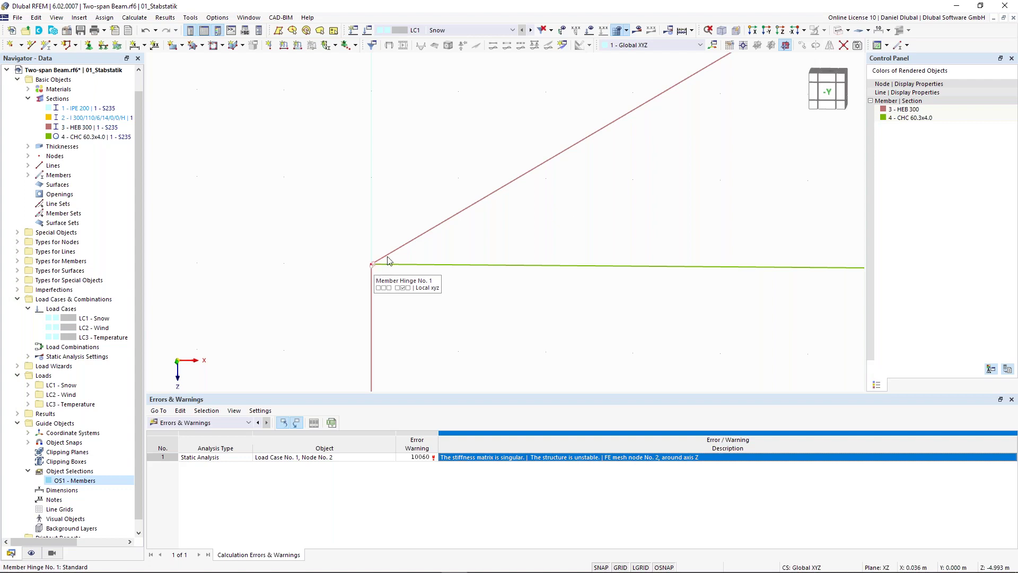
scroll(387, 257, down, 1)
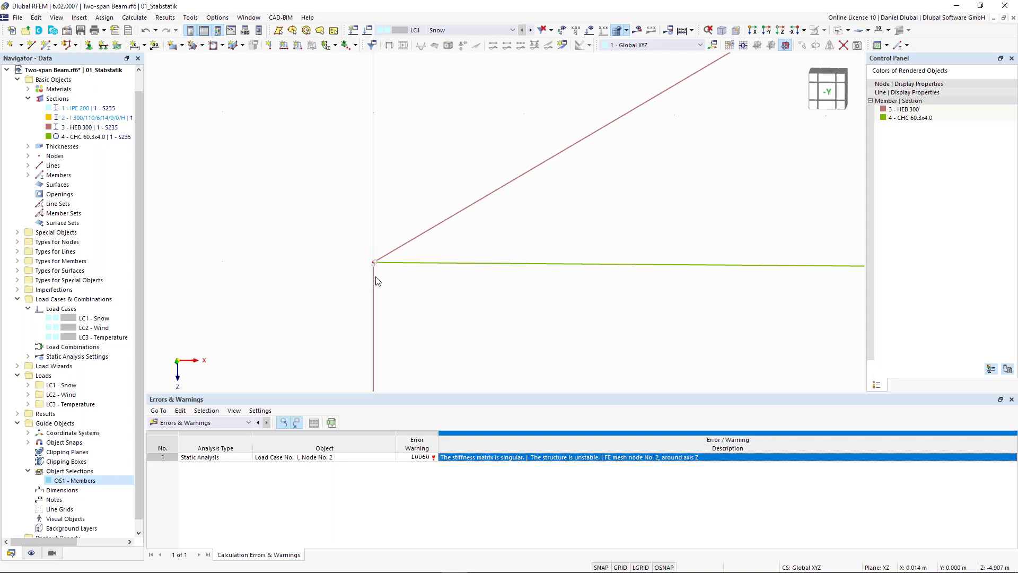
scroll(384, 242, down, 2)
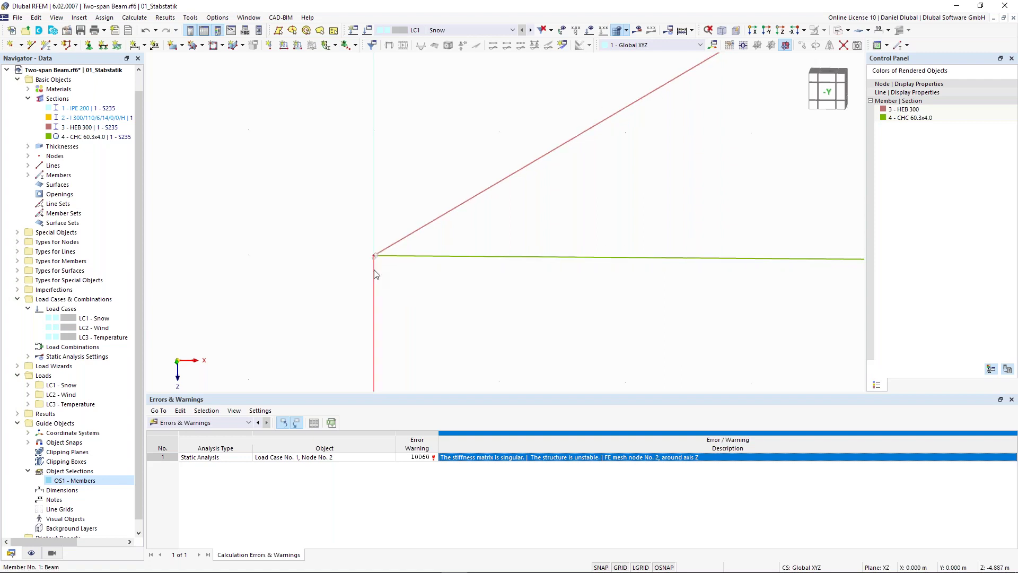
double_click(374, 270)
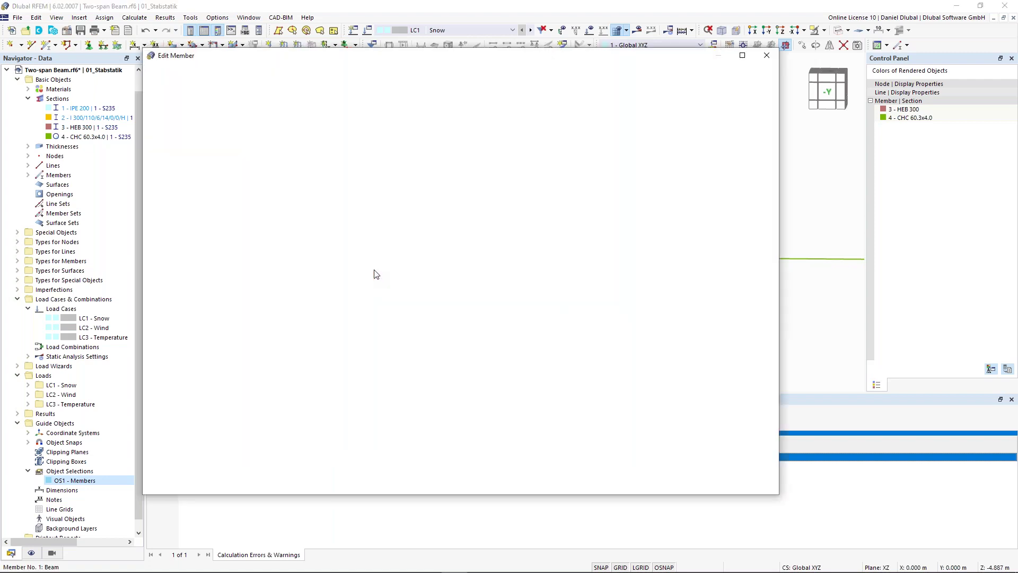
click(216, 133)
click(192, 142)
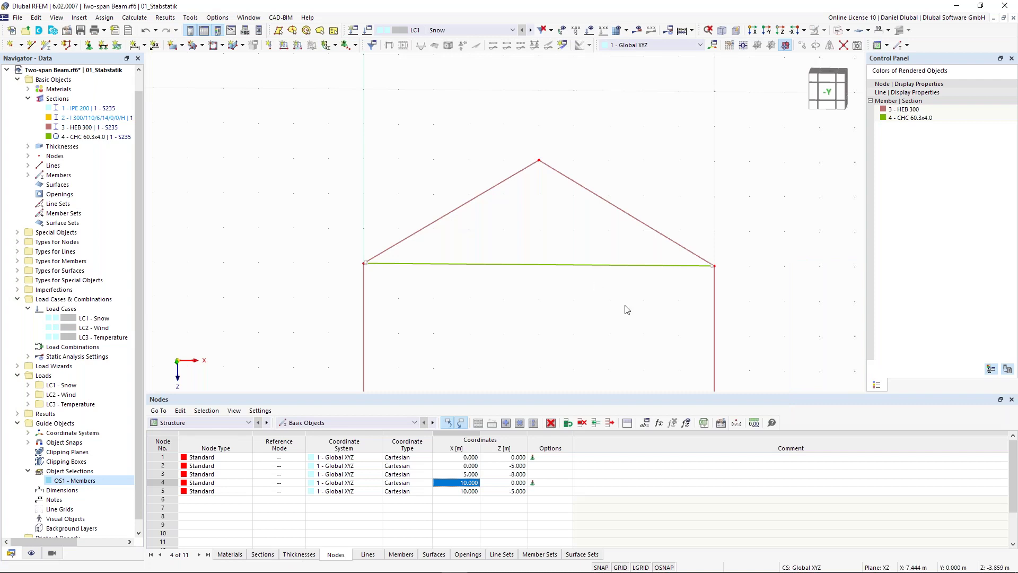
Set the nodal support of both column bases, nodes 1 and 4, to fixed
drag(631, 296, 475, 151)
scroll(491, 308, down, 1)
middle_drag(488, 308, 465, 150)
scroll(368, 270, up, 1)
click(351, 274)
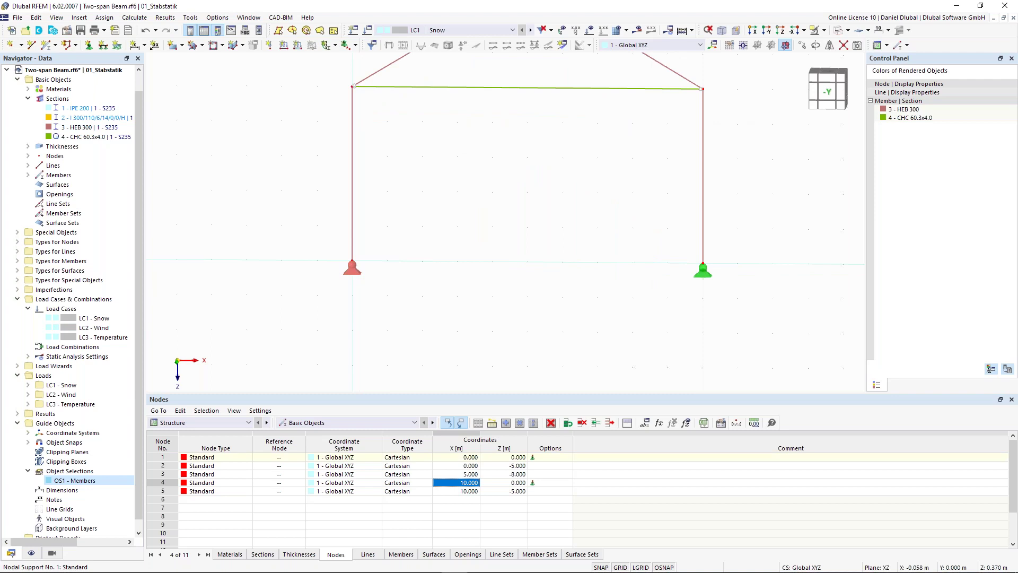
ctrl+click(703, 275)
double_click(702, 276)
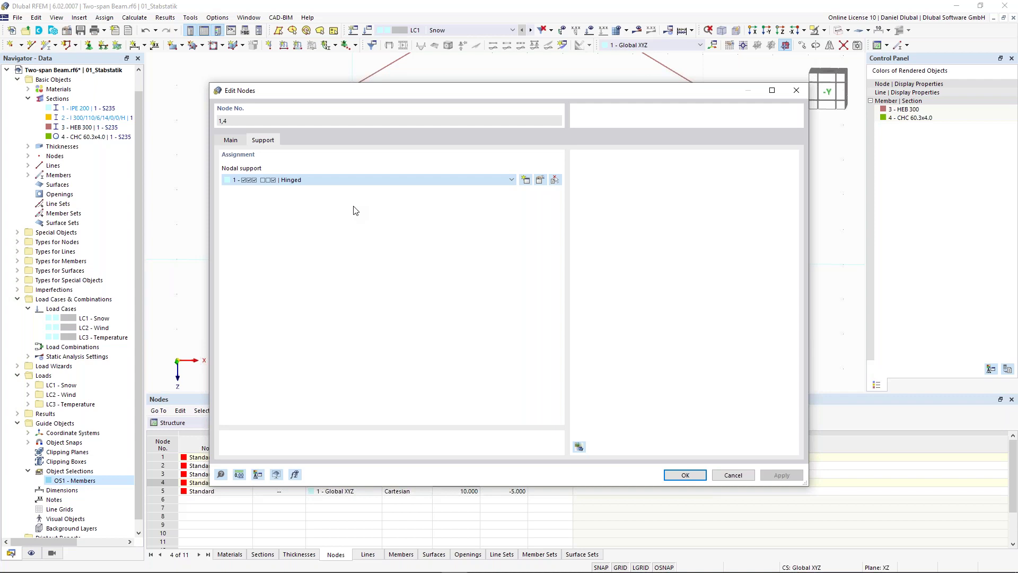
key(Return)
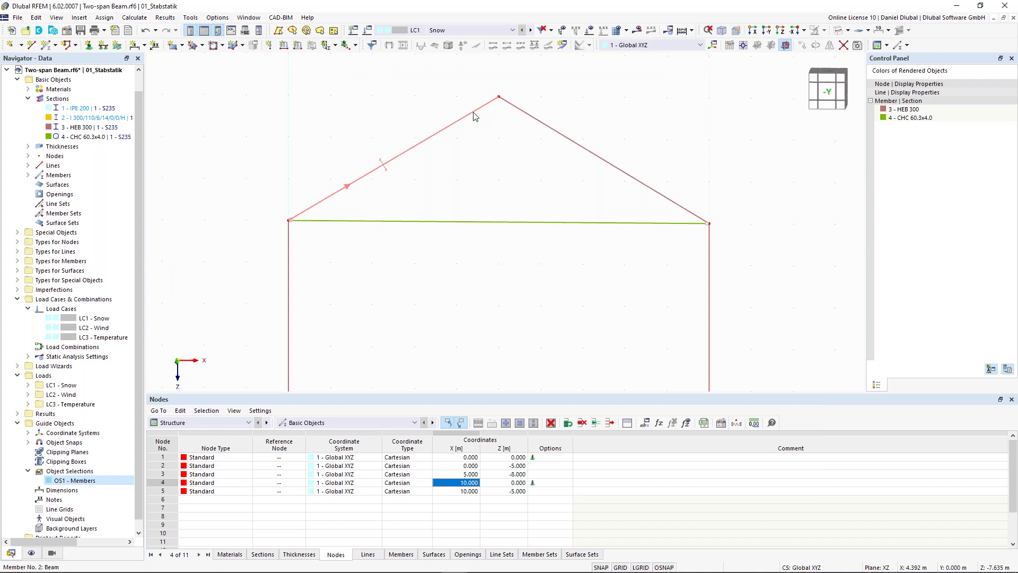
Assign existing member hinge 1 (Local xyz) to end j of the left rafter, member 2, at the ridge
double_click(475, 116)
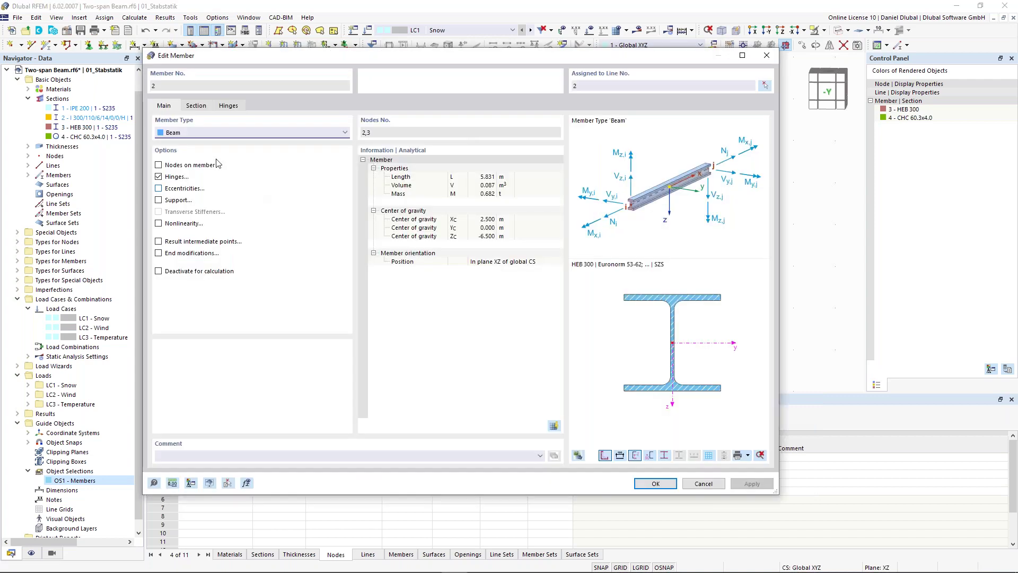
click(196, 105)
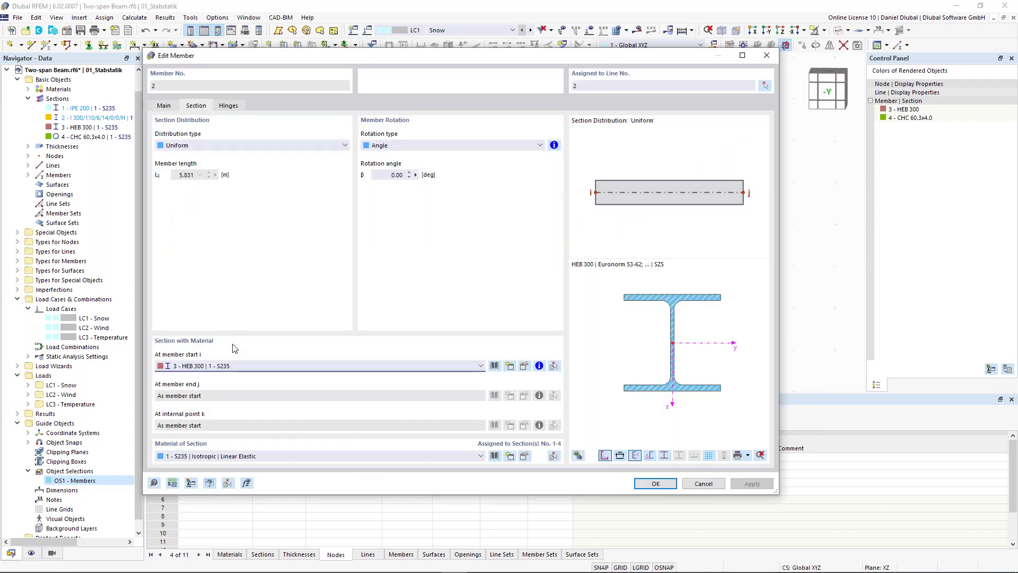
click(173, 106)
click(230, 107)
click(246, 175)
click(250, 192)
click(649, 484)
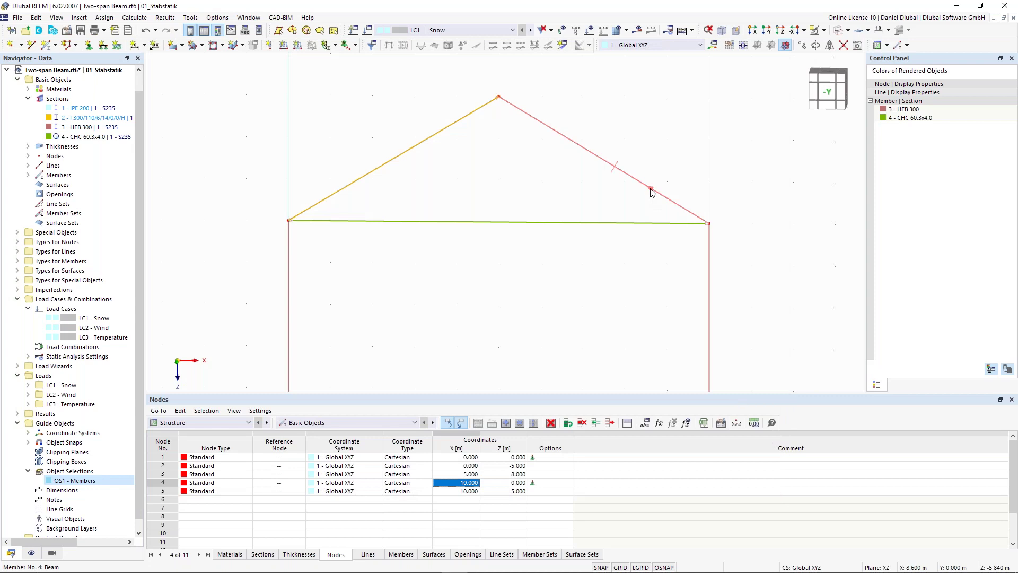
Assign member hinge 1 (Local xyz) to start i of the right rafter, member 4, and accept the change
double_click(430, 236)
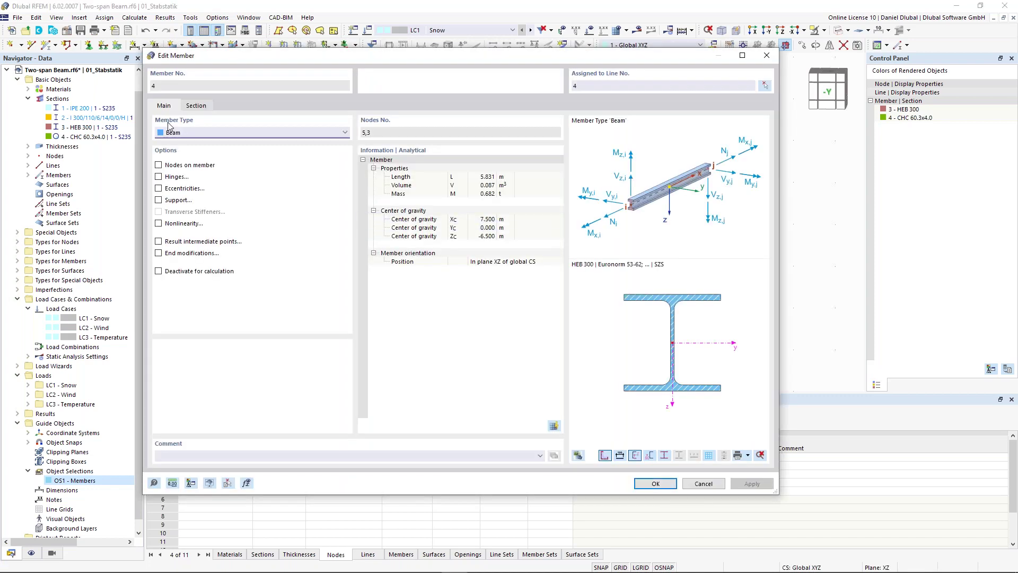
click(228, 106)
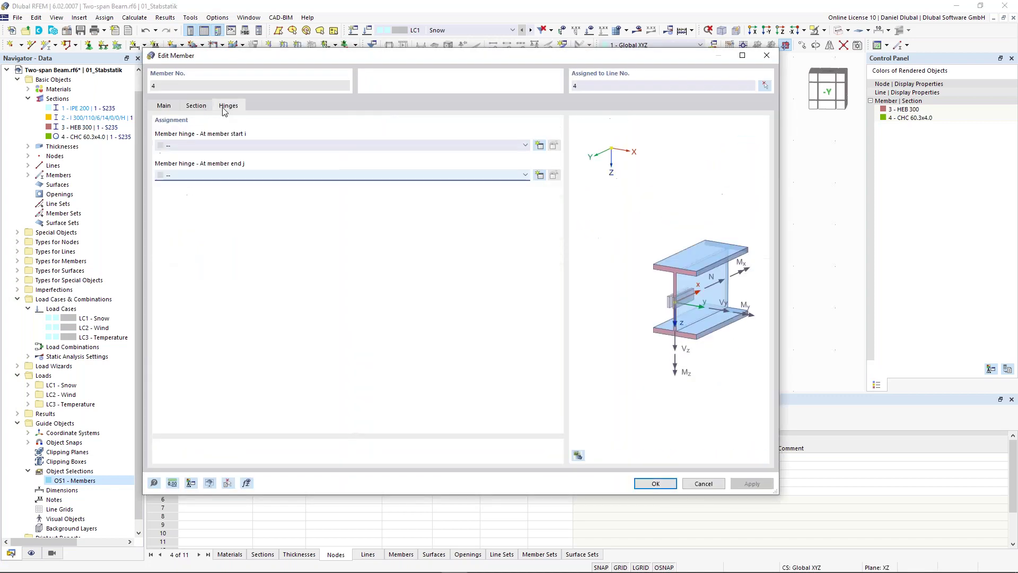
click(212, 145)
click(212, 161)
click(664, 484)
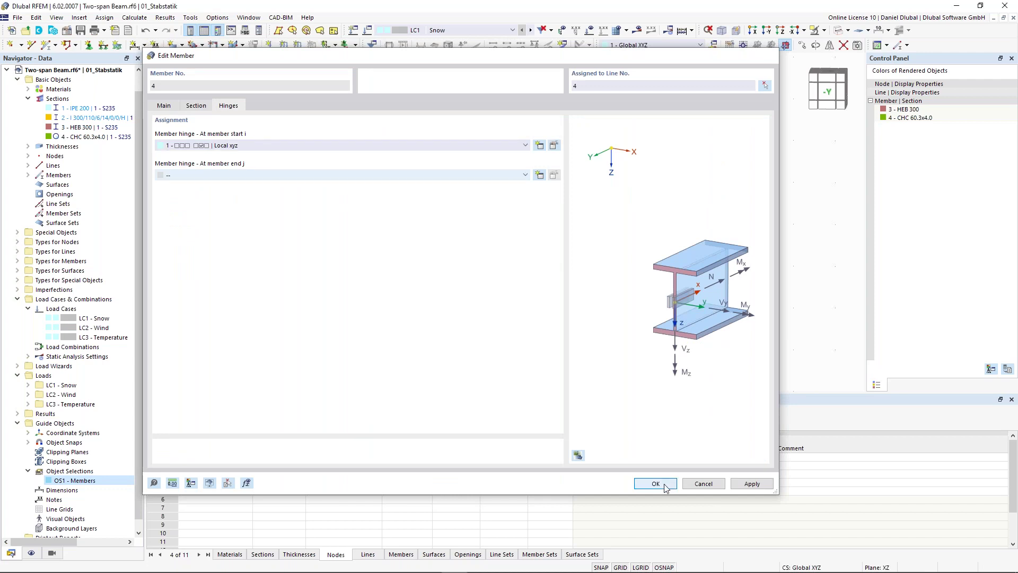
click(656, 483)
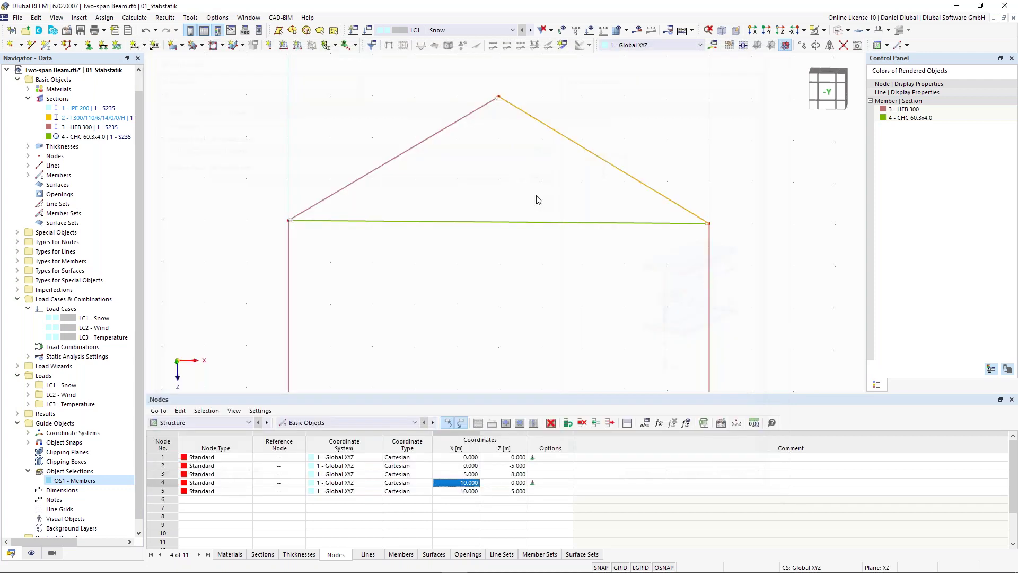
Recalculate LC1 Snow and inspect the moment My diagram on the rafters and tie
scroll(469, 197, down, 2)
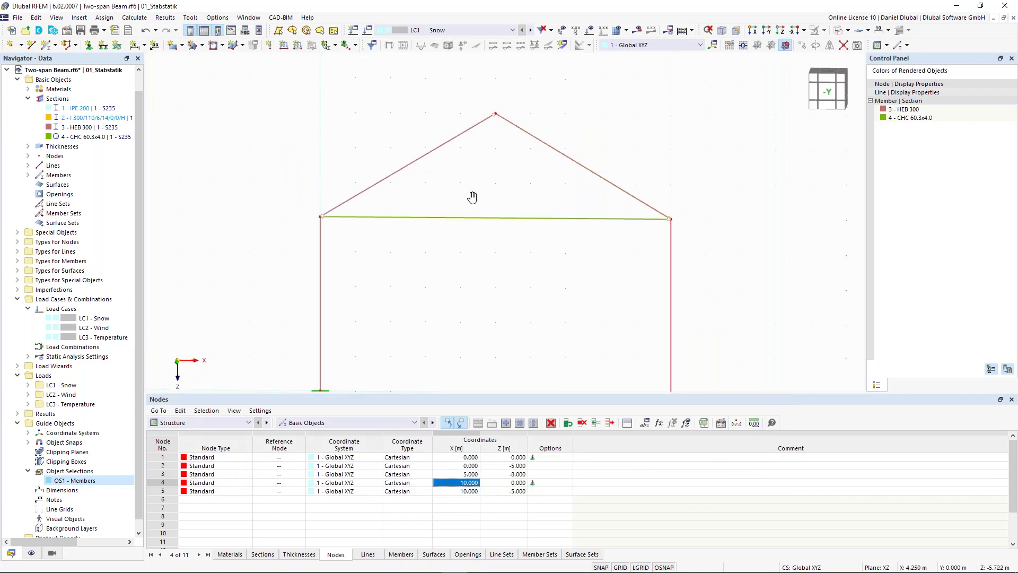
middle_drag(472, 197, 475, 204)
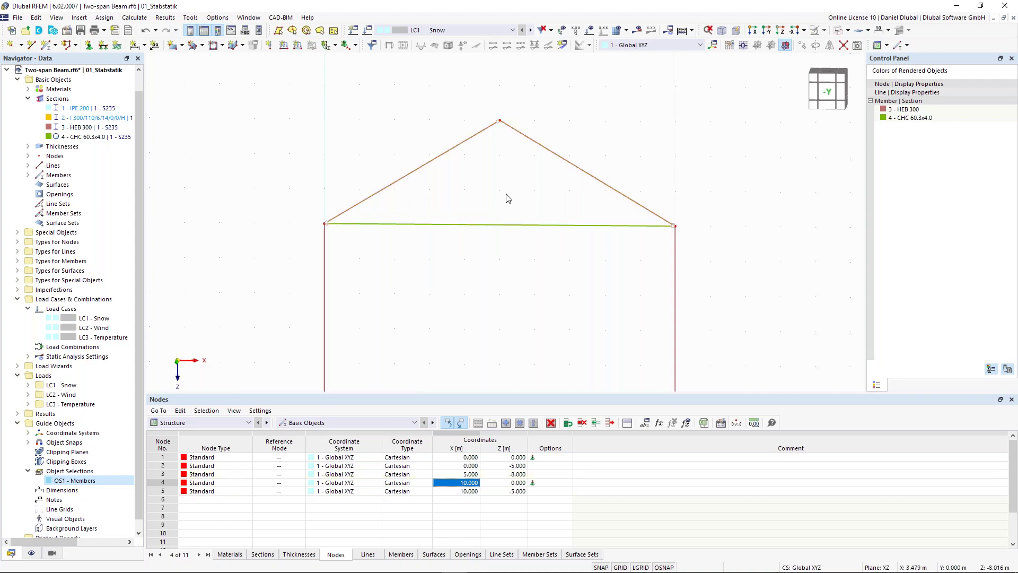
middle_drag(517, 216, 514, 181)
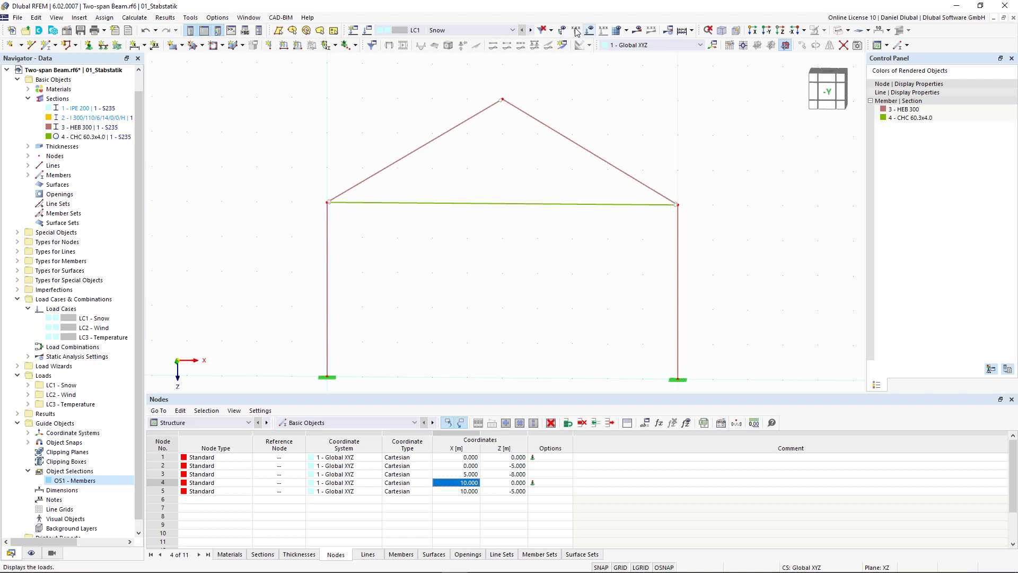
click(637, 30)
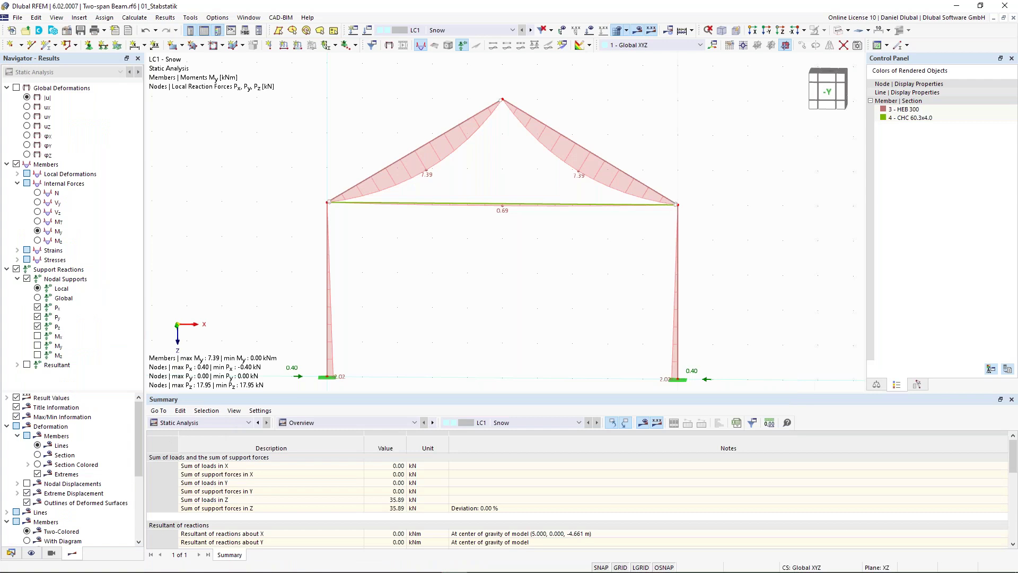
scroll(496, 151, up, 3)
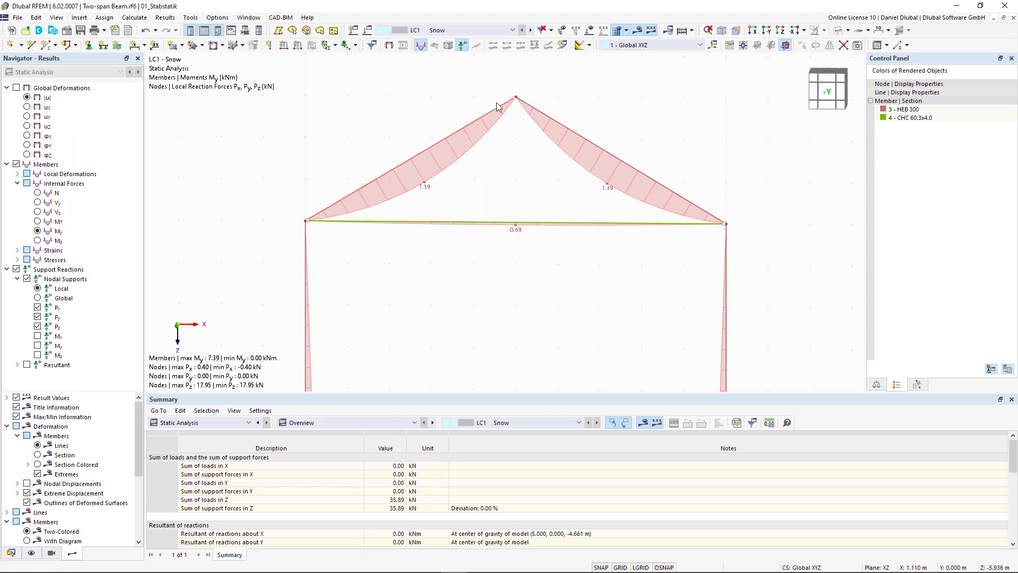
Examine the moment My diagram on the rafters, tie and columns together with the reactions at both column bases
scroll(499, 102, up, 2)
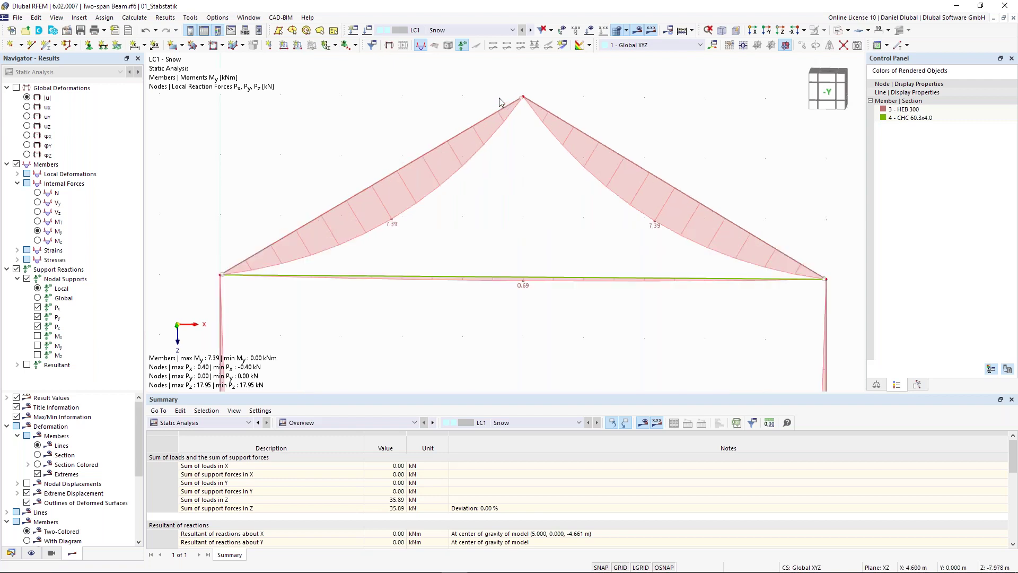
scroll(342, 133, down, 1)
middle_drag(342, 132, 503, 21)
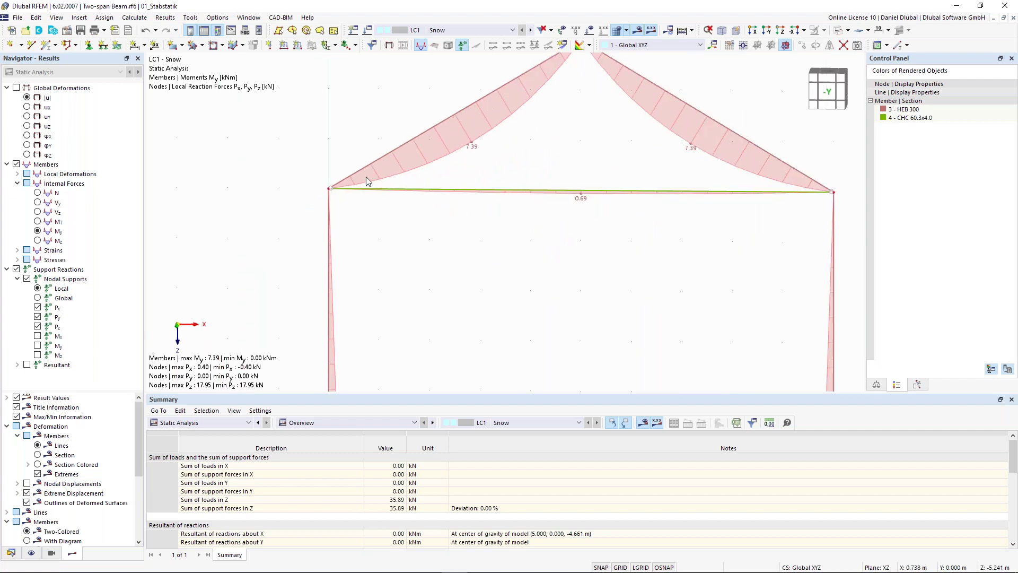
scroll(592, 165, down, 1)
middle_drag(588, 160, 487, 197)
scroll(468, 200, down, 1)
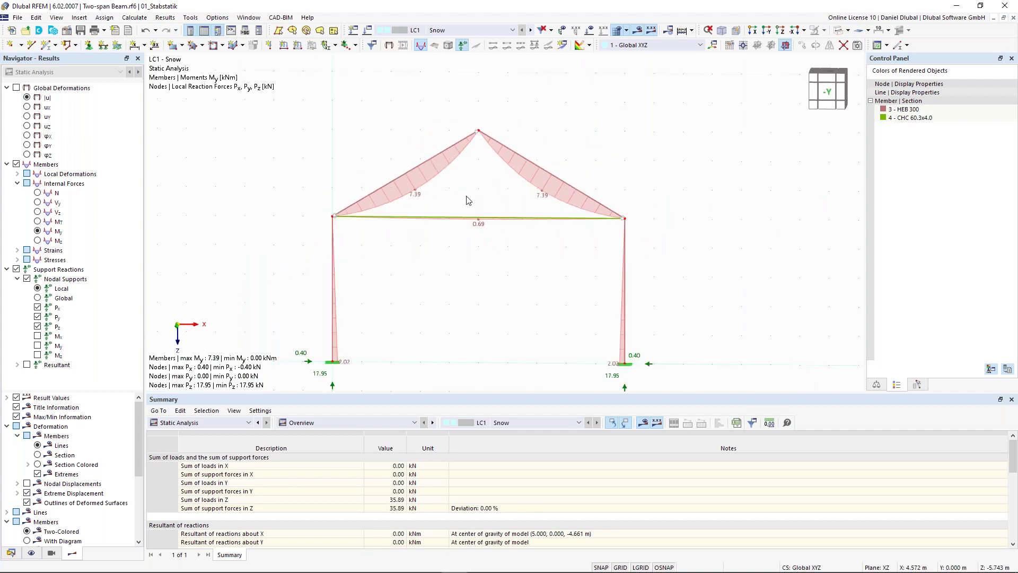
middle_drag(179, 297, 201, 273)
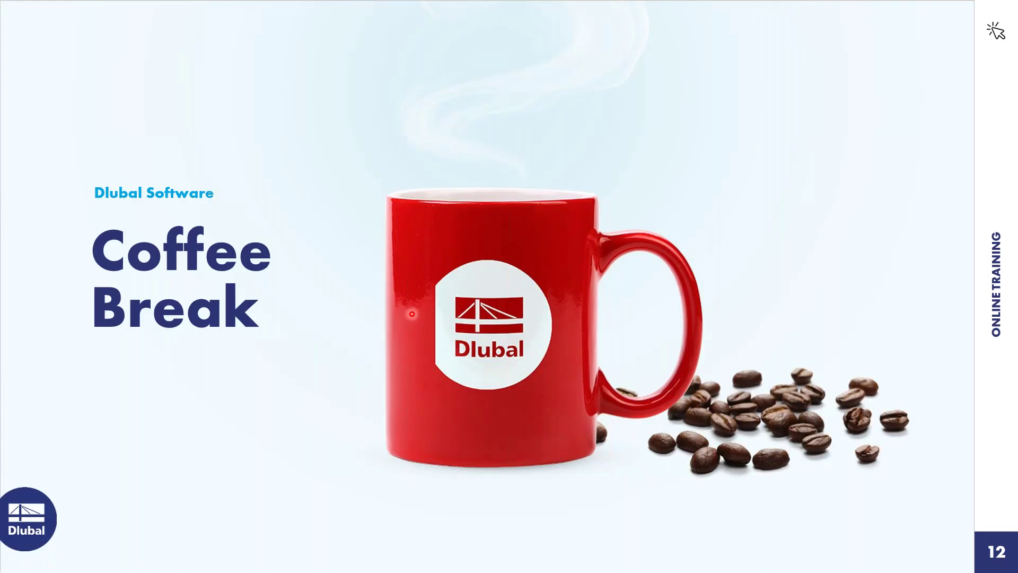
key(Right)
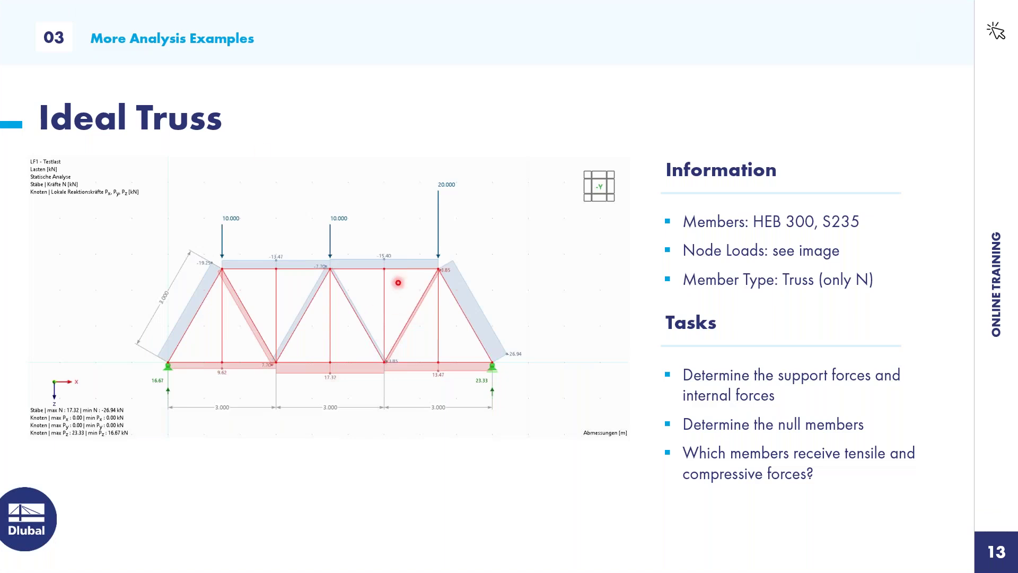
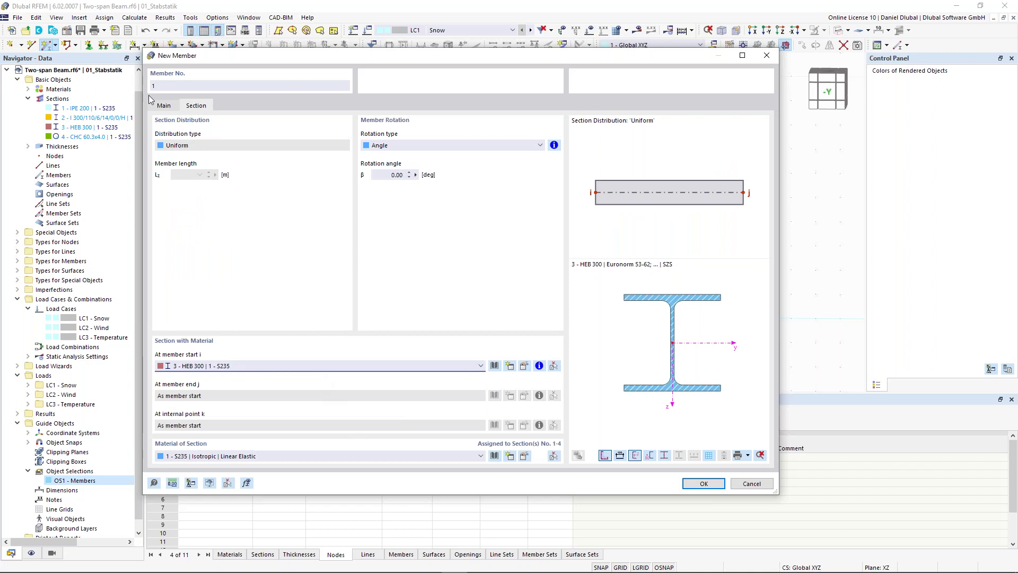
click(163, 107)
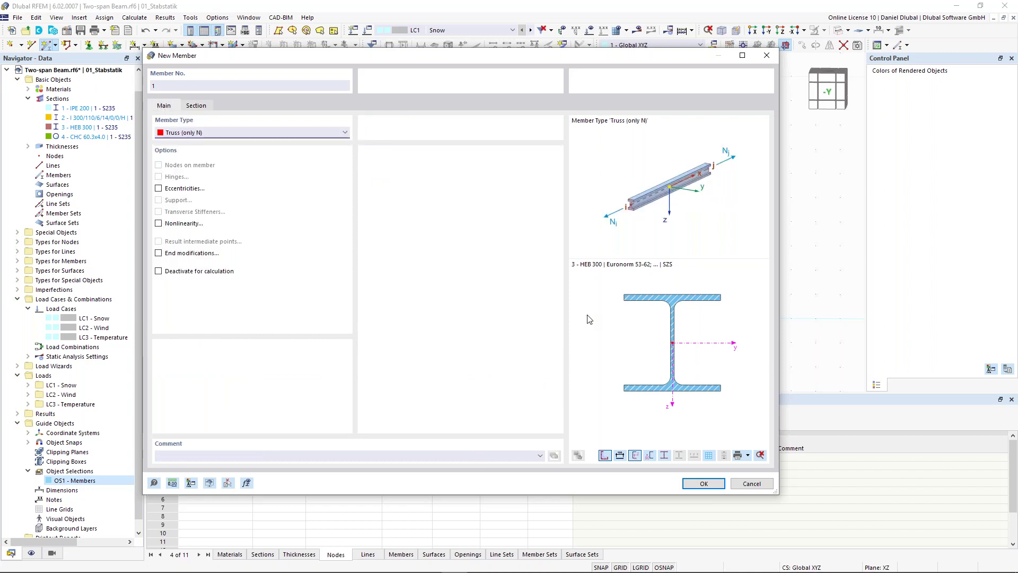
click(704, 483)
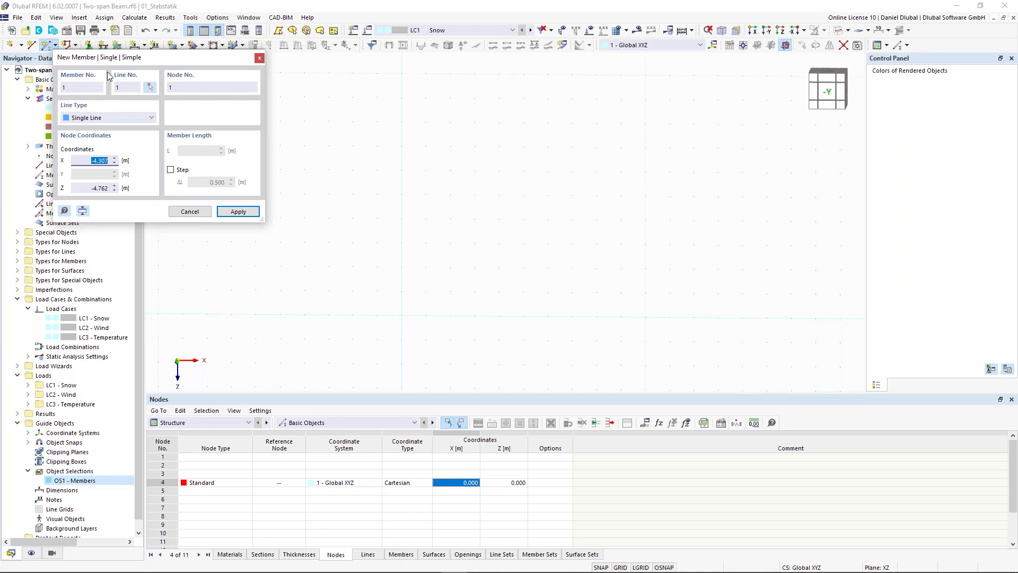
click(190, 211)
Define a new general single member of type Beam with section 3 - HEB 300
click(55, 45)
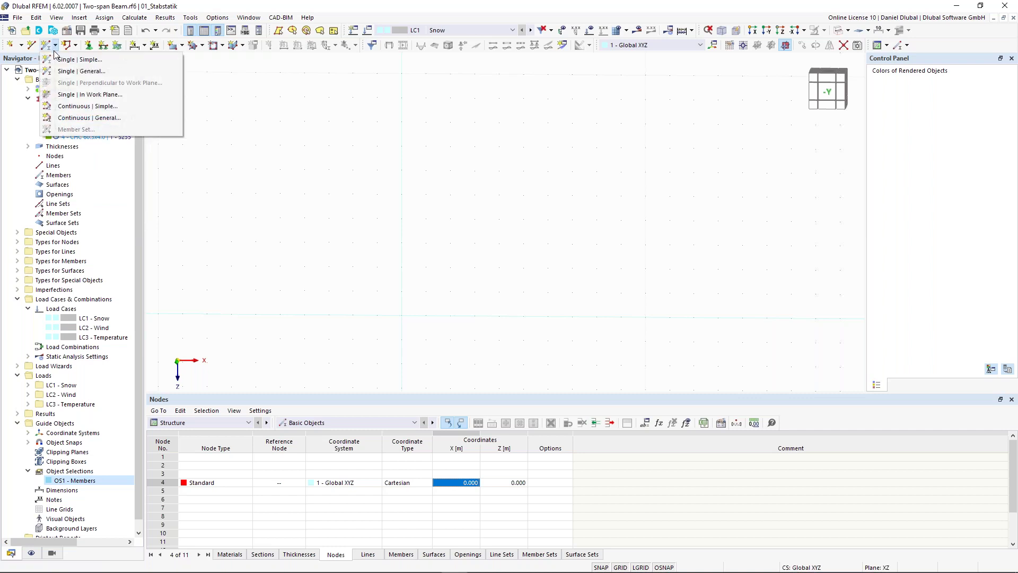
click(82, 76)
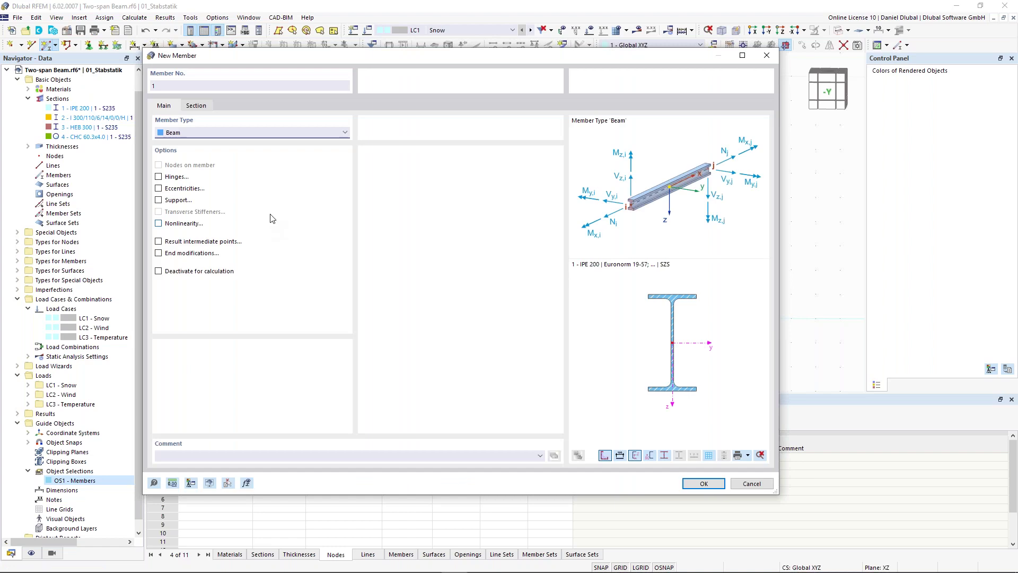
click(196, 105)
click(260, 363)
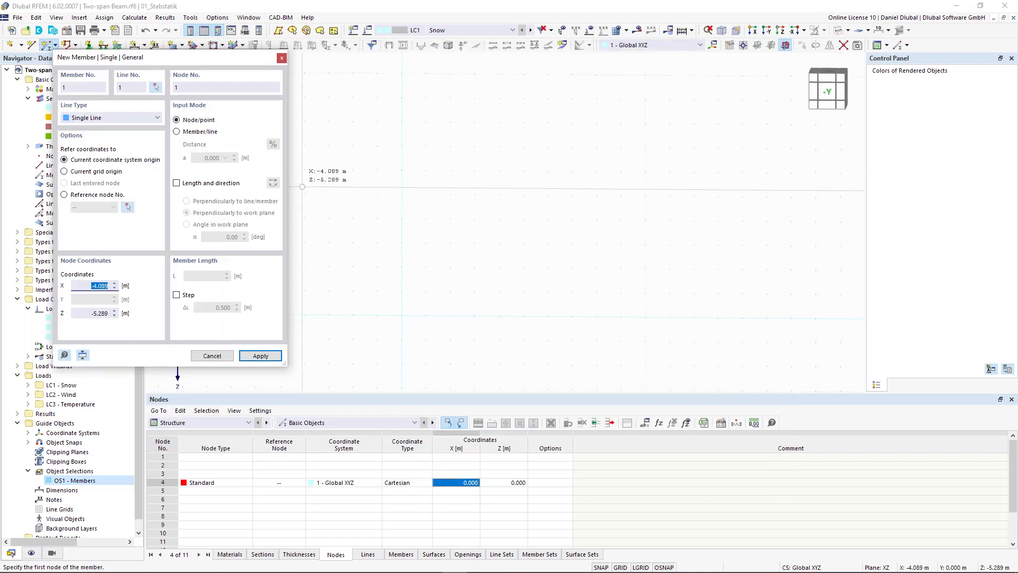
Draw two 3 m inclined members forming an apex, the first from the origin at -30° in the work plane, the second down to X 3.000
click(176, 183)
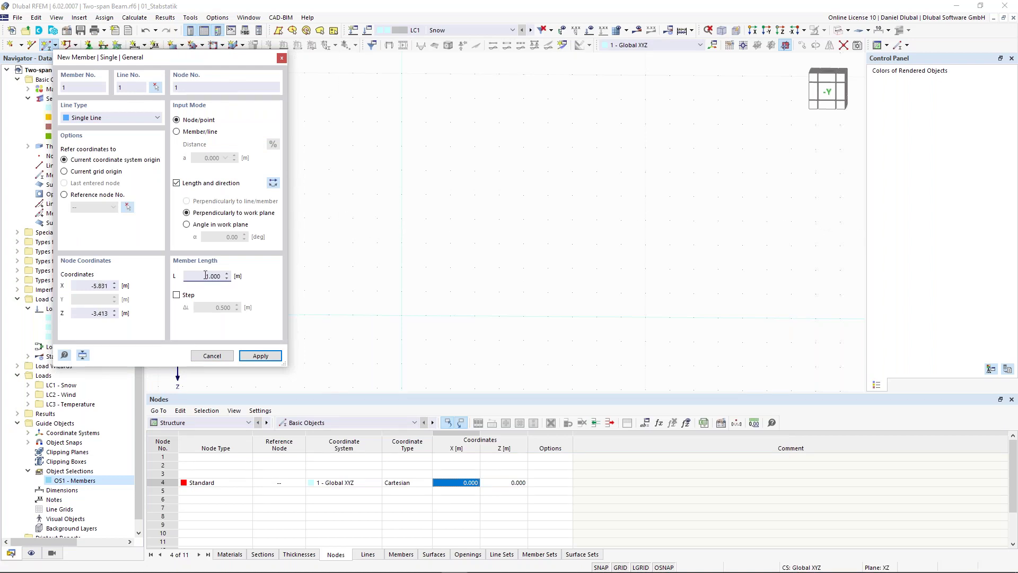
text(3)
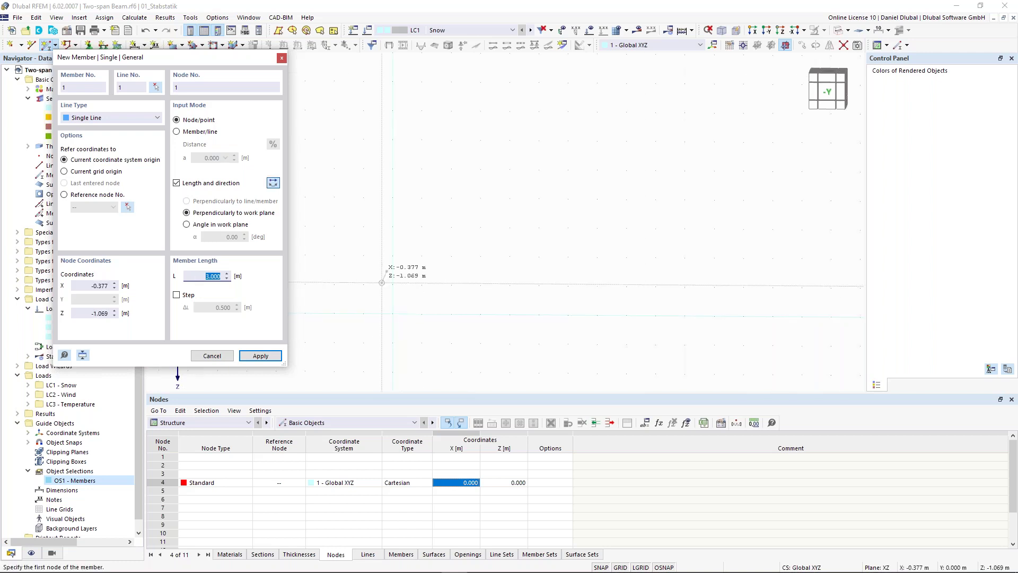
click(214, 225)
drag(223, 237, 245, 237)
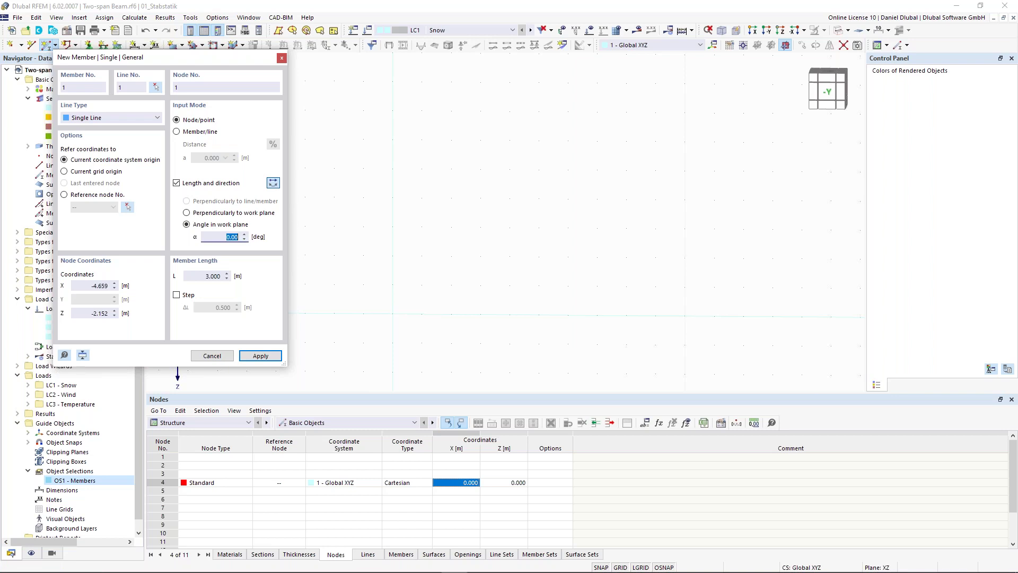
text(30)
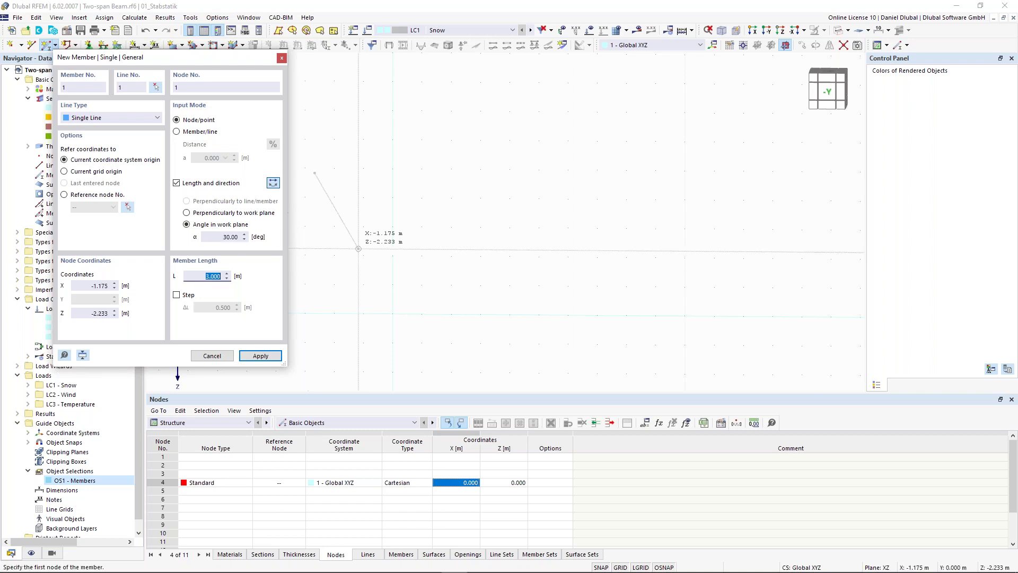
text(-)
key(Tab)
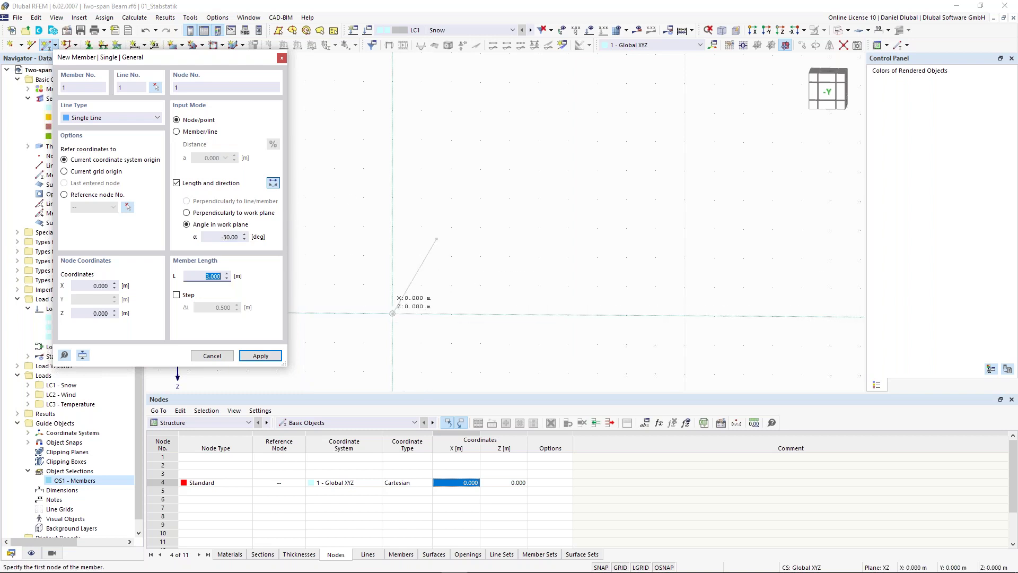
click(392, 314)
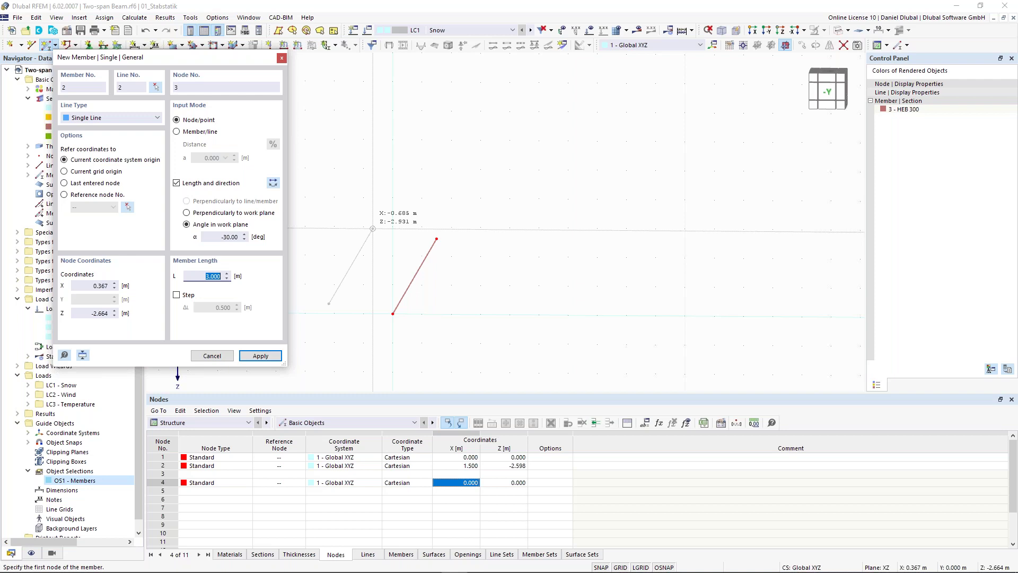
key(Return)
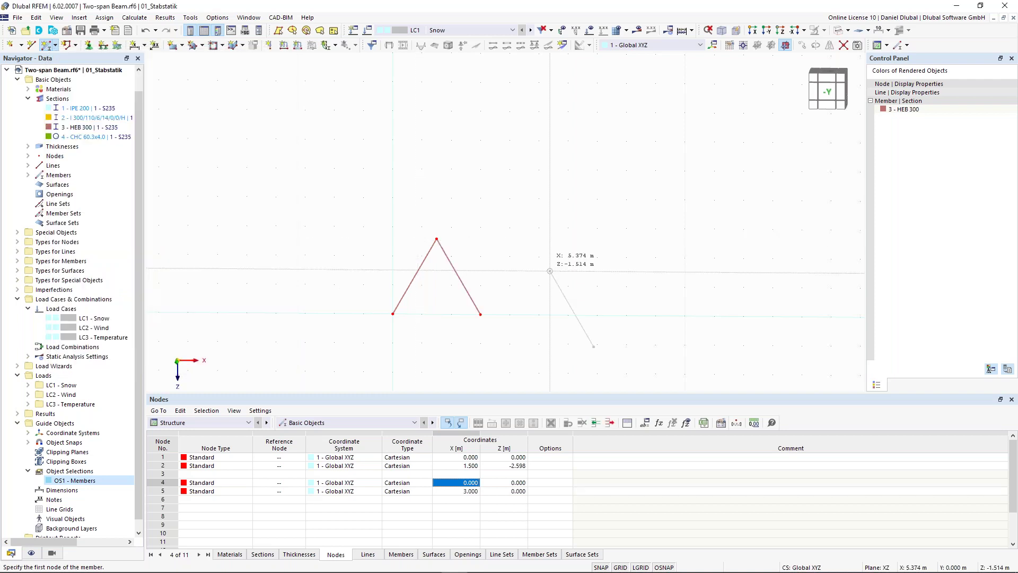
key(Escape)
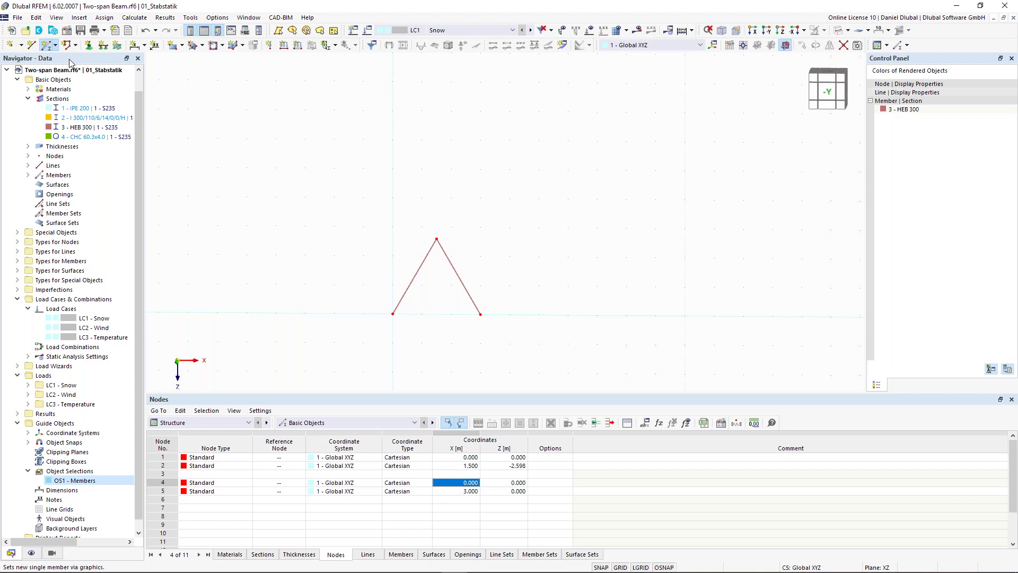
Draw a horizontal member with the properties of member 1 between the two base nodes, closing the triangle from X 0 to 3 m
click(413, 278)
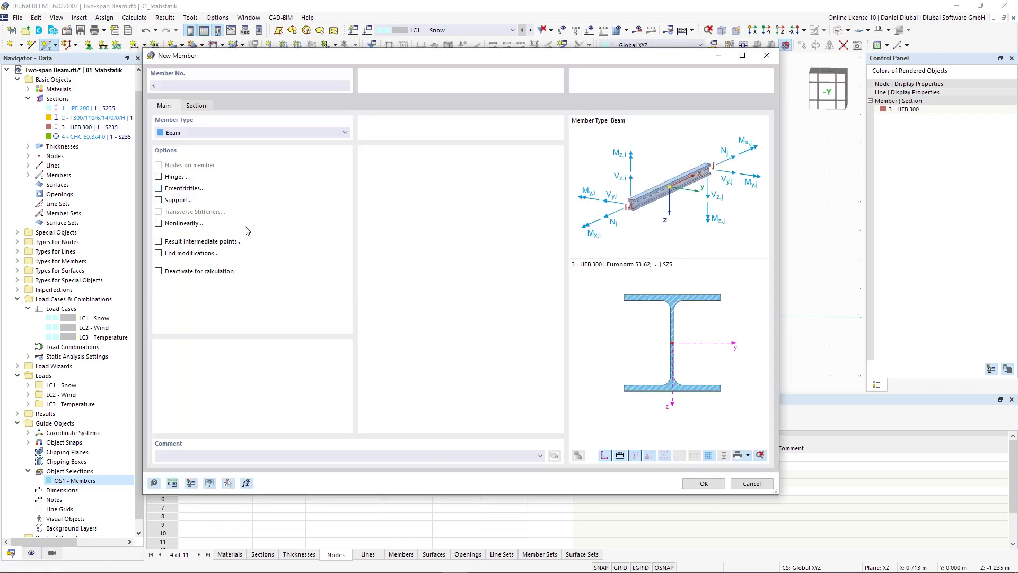
click(702, 483)
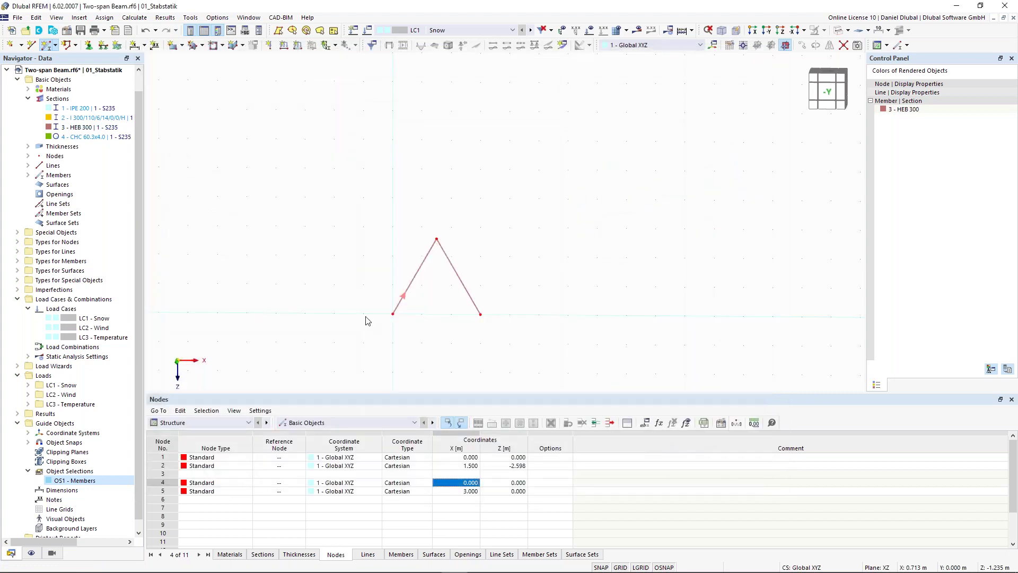
click(393, 314)
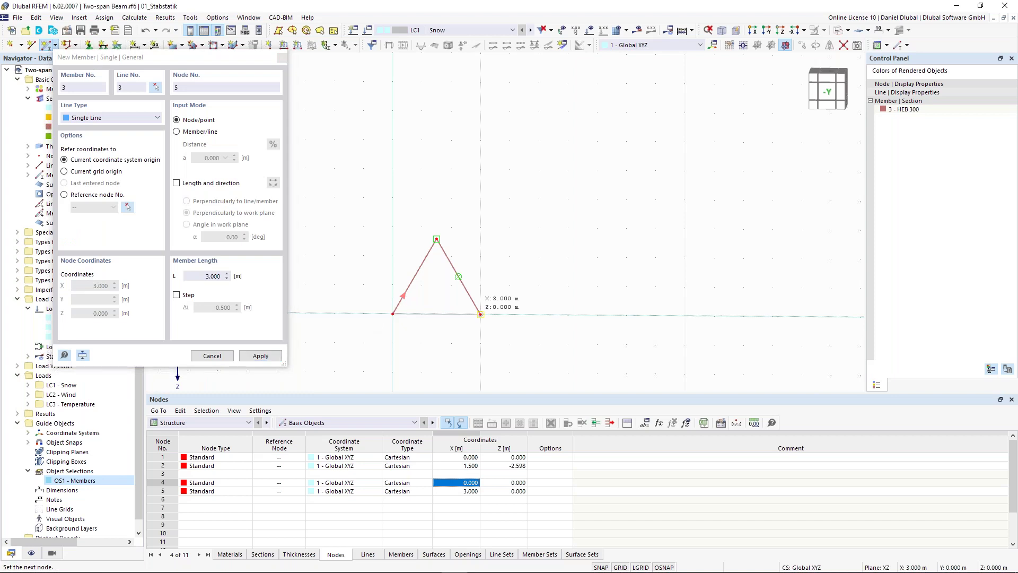
click(481, 314)
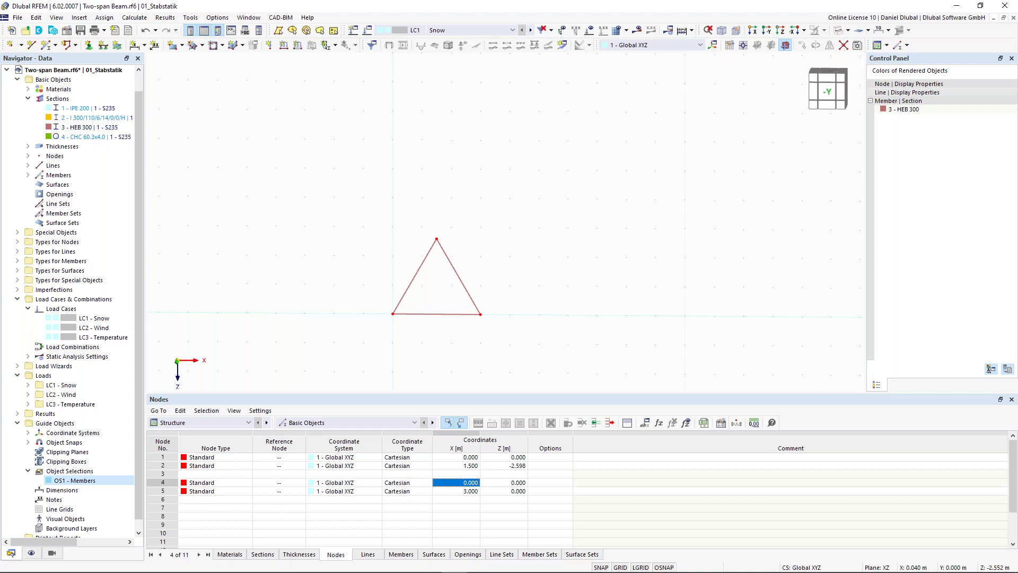
Copy the triangle of members twice along X at 3 m spacing to form three adjoining bays
drag(546, 350, 554, 364)
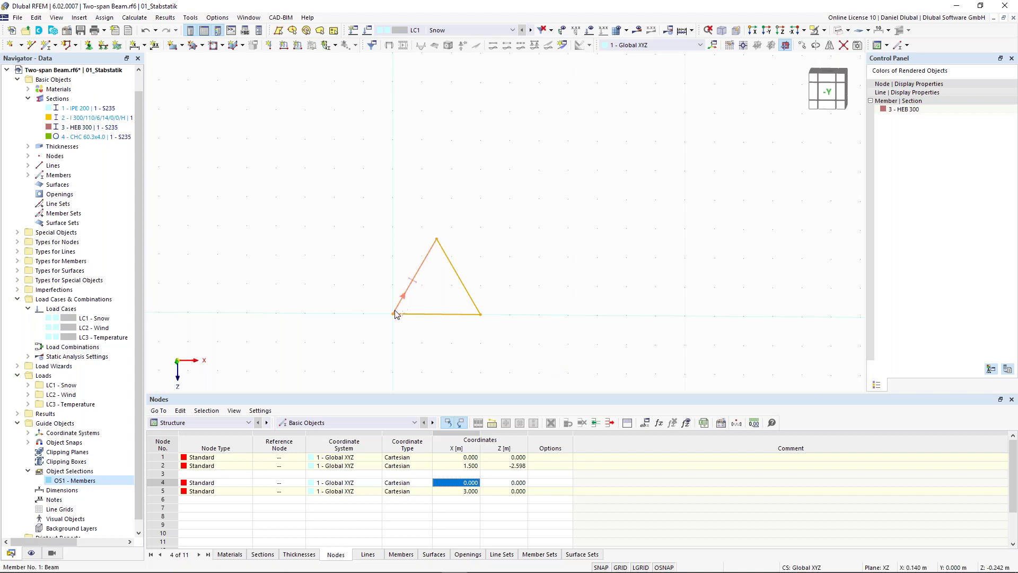
ctrl+drag(398, 316, 482, 314)
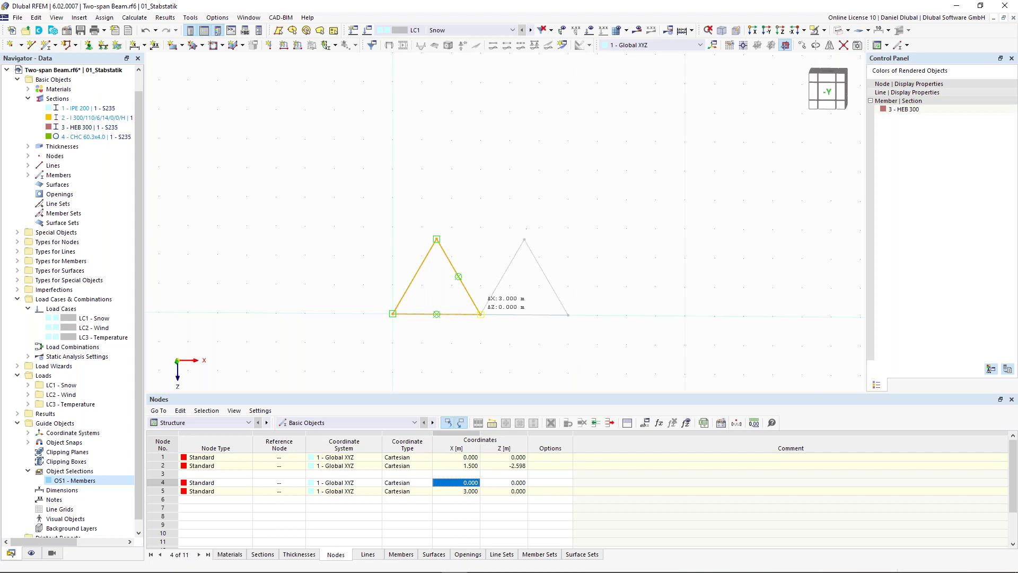
click(514, 219)
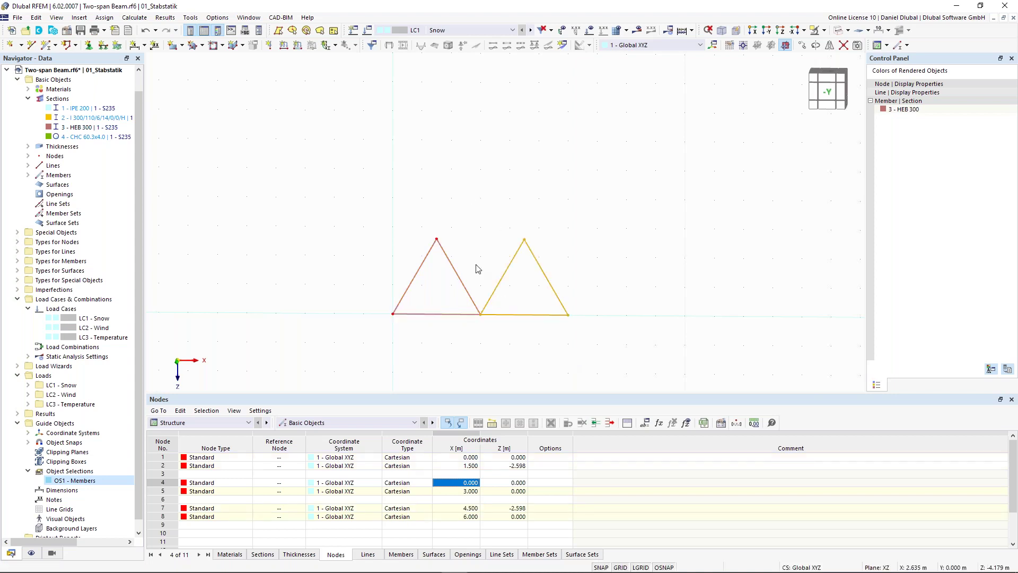
click(482, 316)
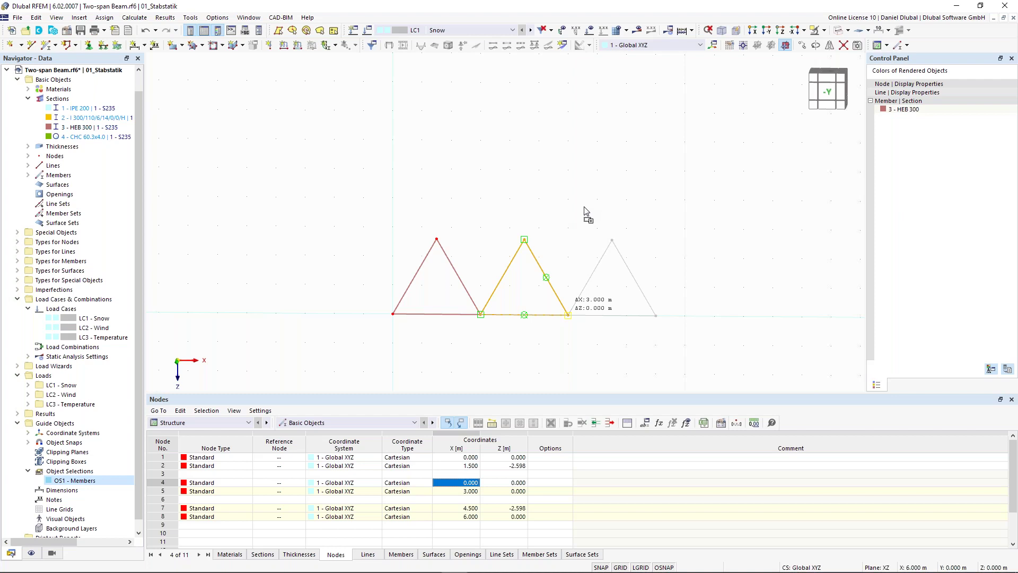
click(584, 211)
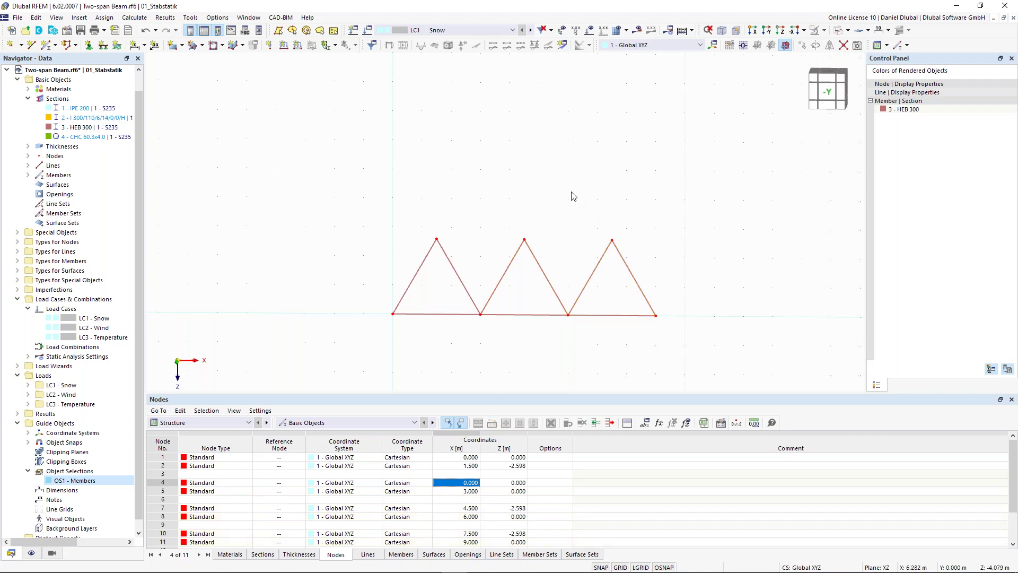
Connect the three apex nodes with two top chord members that take over the HEB 300 properties of member 1
scroll(573, 195, down, 1)
middle_drag(538, 197, 494, 189)
scroll(504, 201, up, 1)
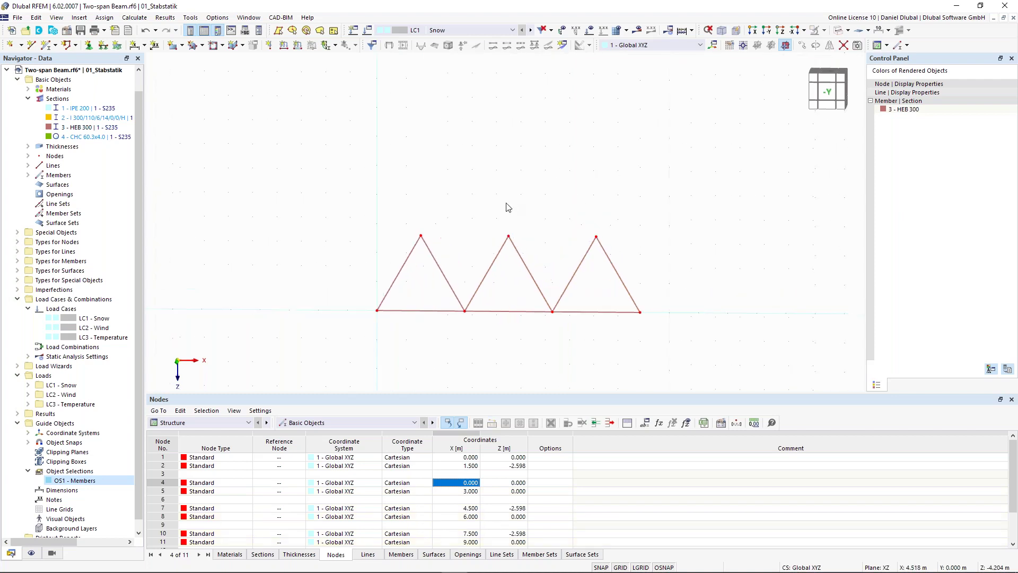
click(45, 48)
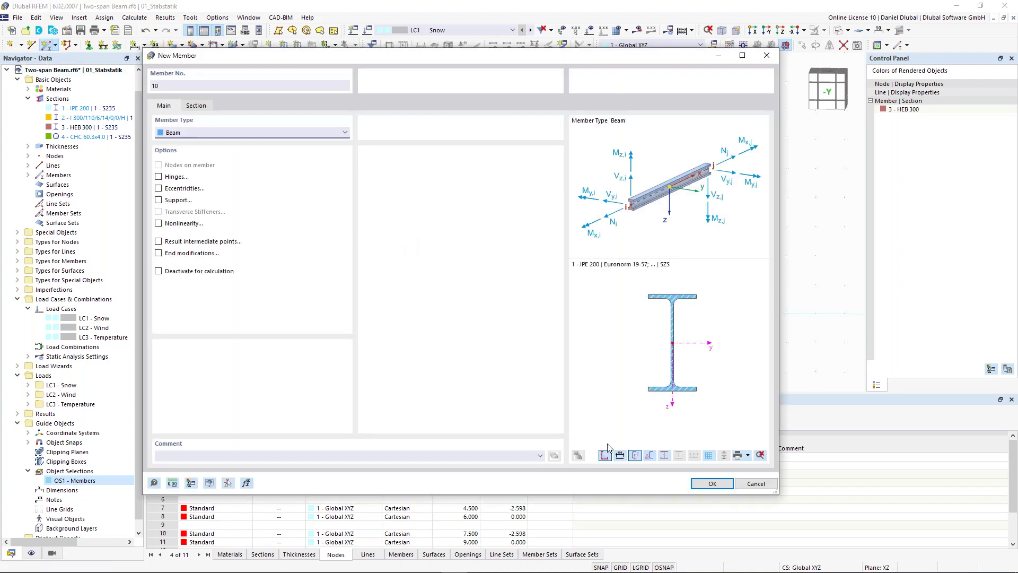
click(232, 484)
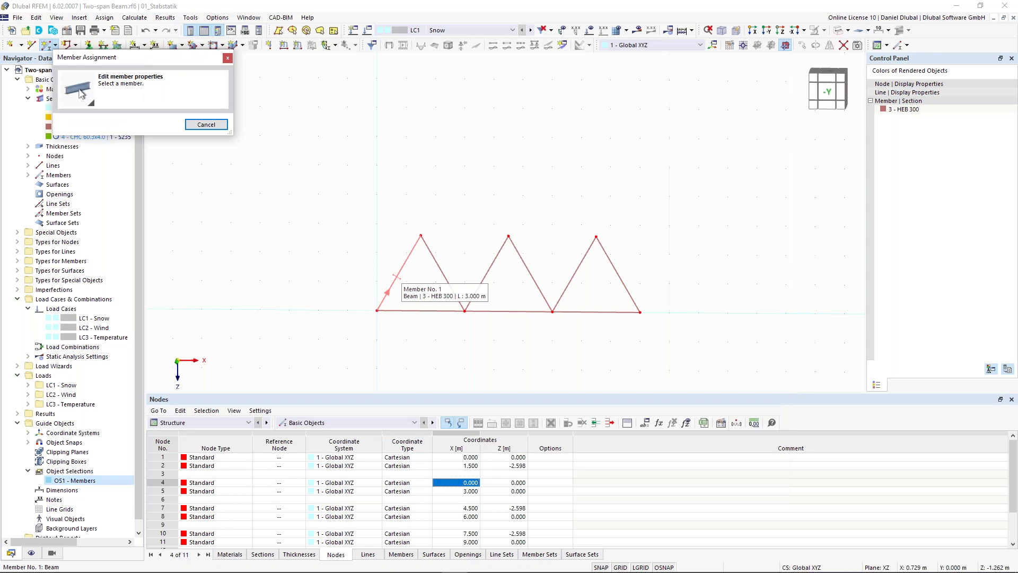
click(394, 276)
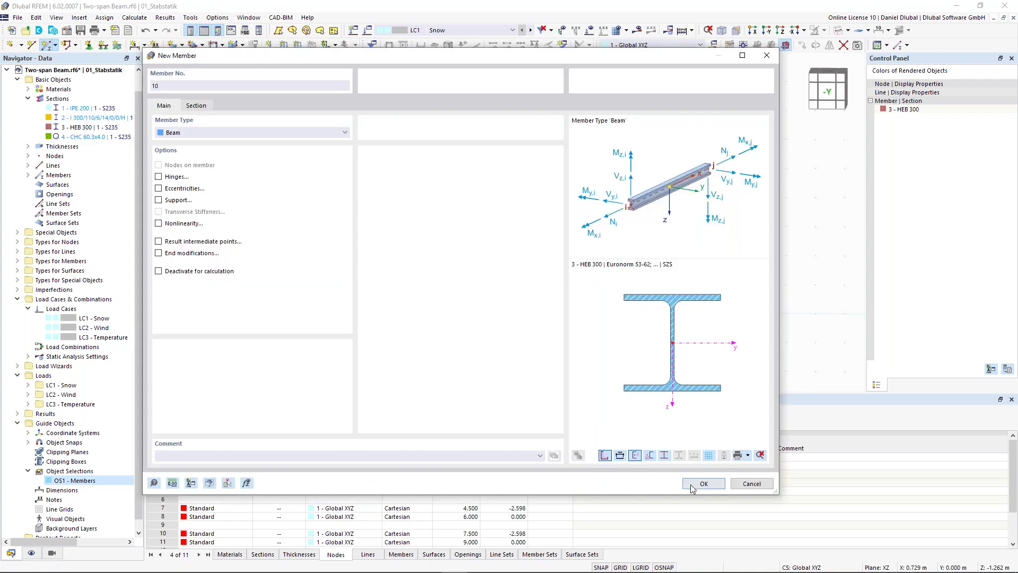
click(703, 484)
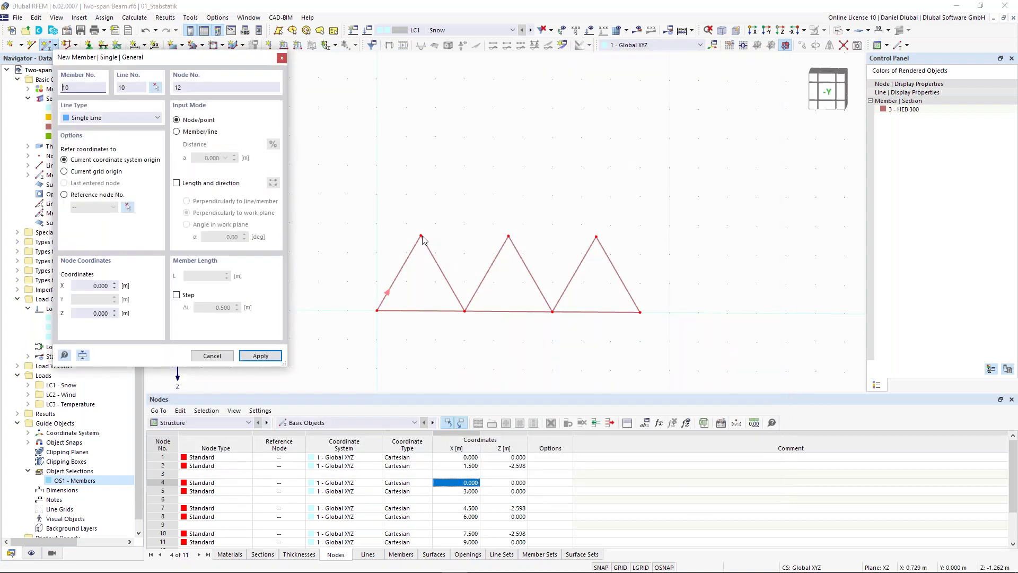
click(420, 236)
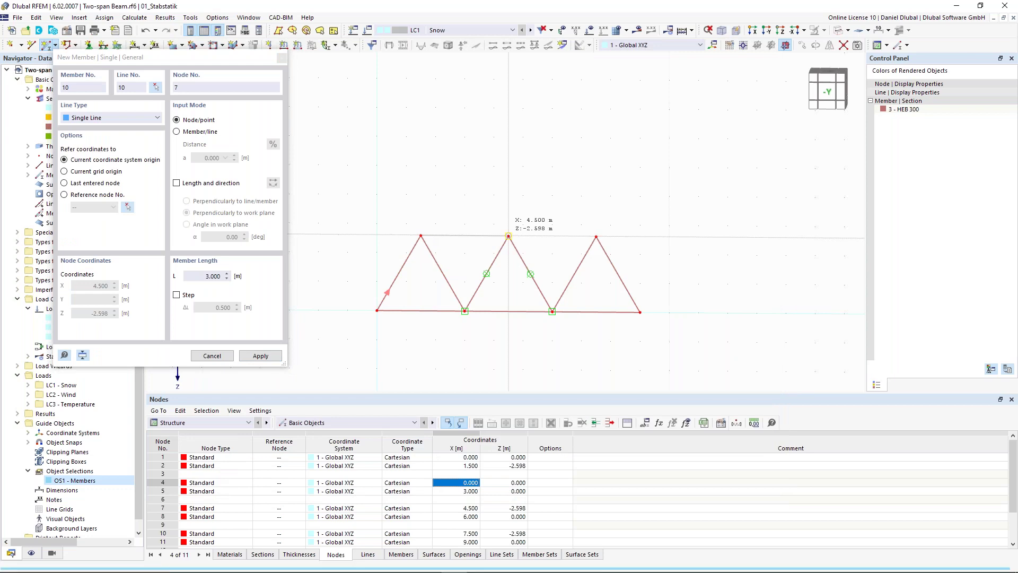
click(508, 235)
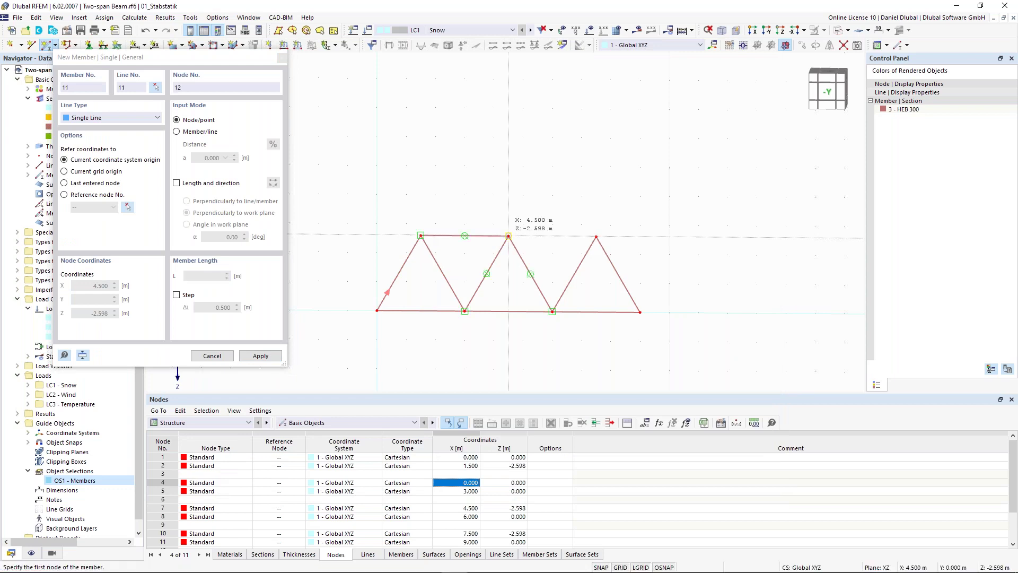
click(508, 235)
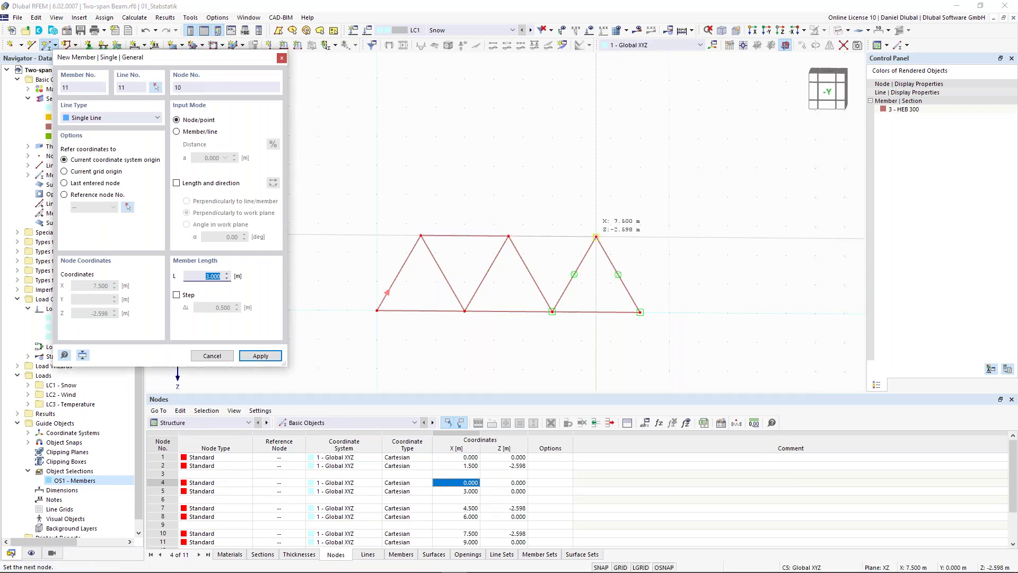
click(596, 237)
key(Escape)
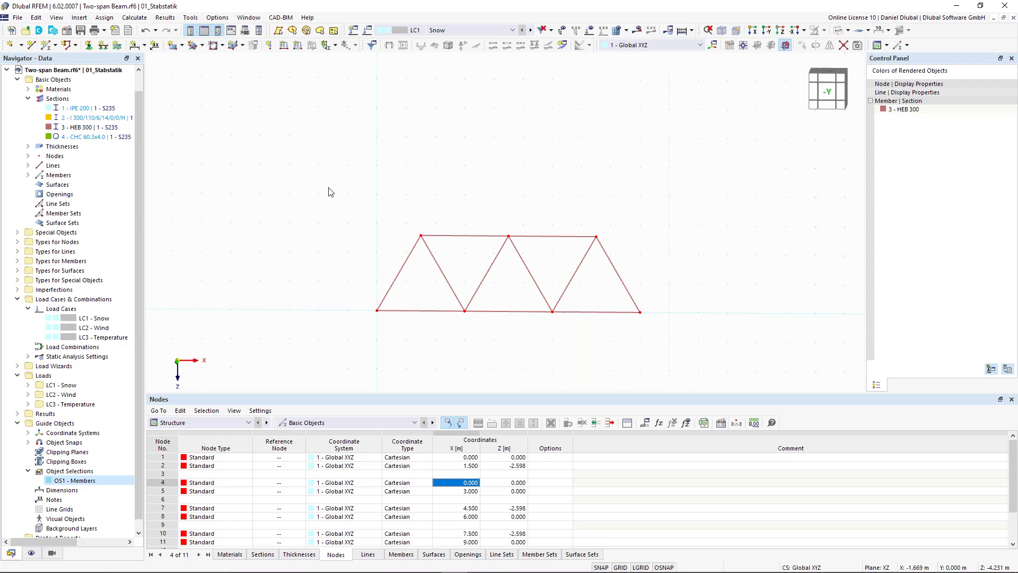
Select all truss members and open their shared properties for editing
drag(305, 160, 643, 321)
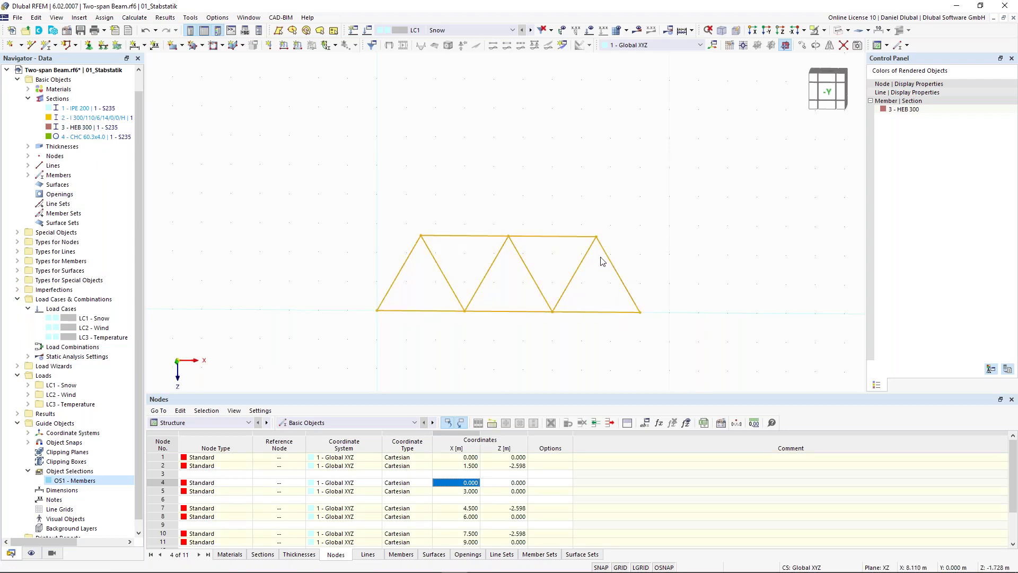
drag(310, 153, 691, 357)
double_click(575, 283)
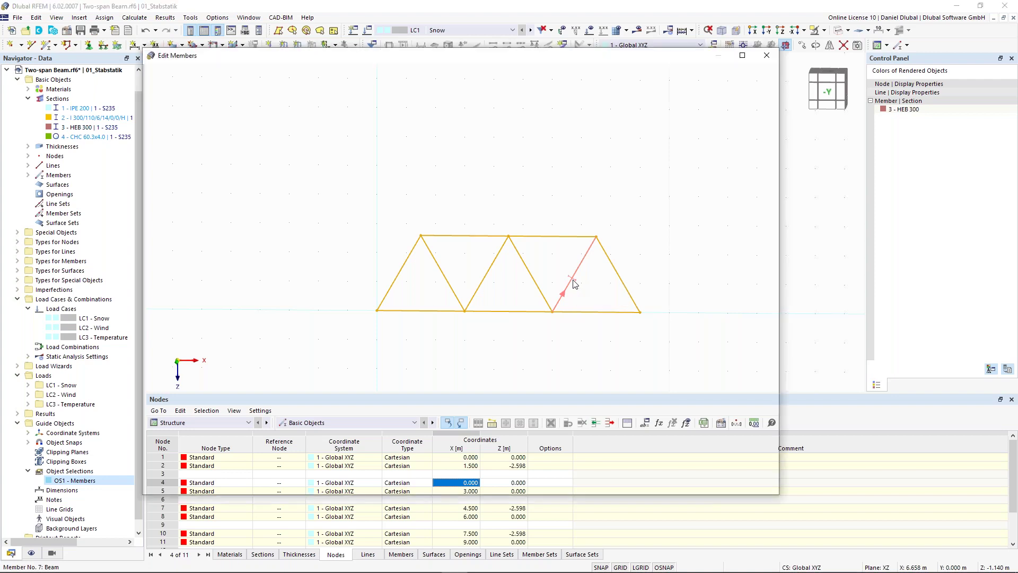
Set the member type of all eleven selected truss bars to Truss (only N) and clear the selection
drag(362, 133, 508, 132)
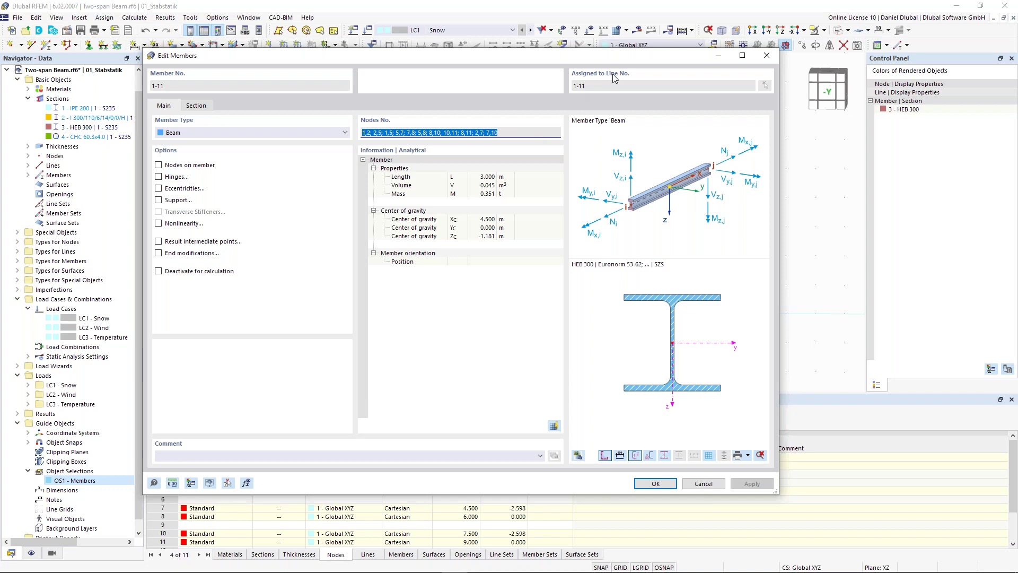
click(318, 132)
click(316, 168)
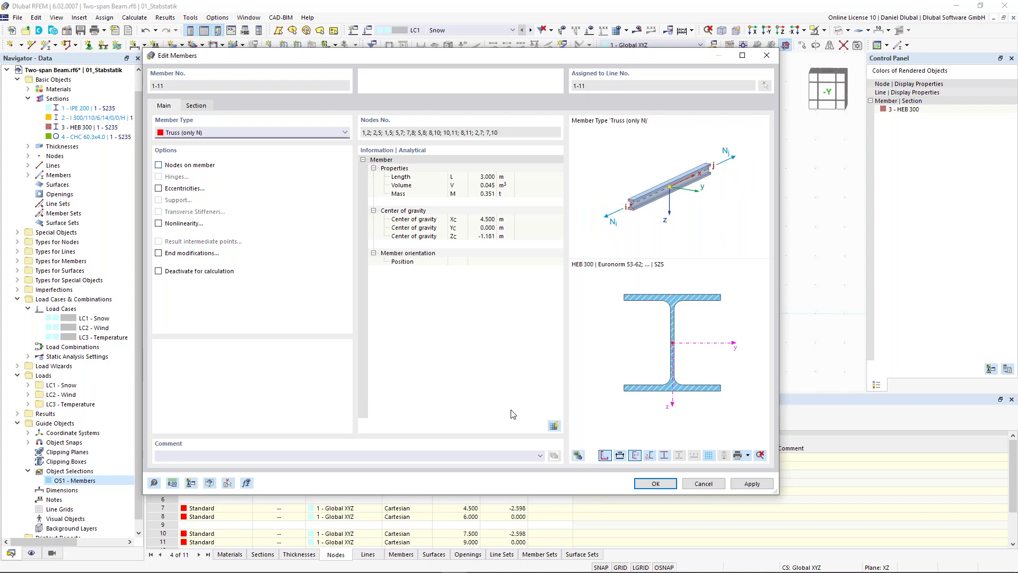
click(656, 483)
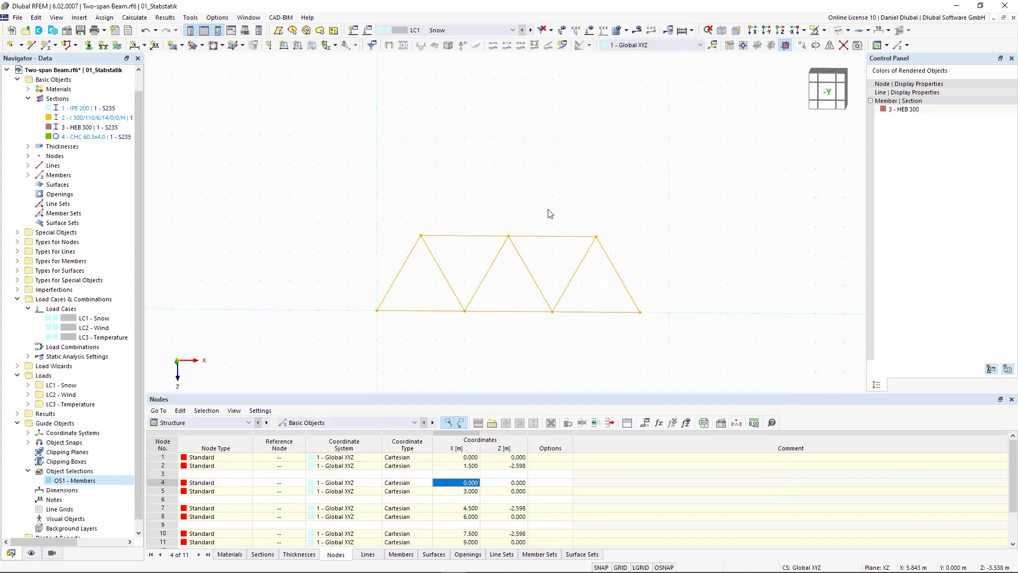
click(549, 214)
Assign the Hinged nodal support to the lower-left end node of the truss, node 1
middle_drag(468, 195, 438, 194)
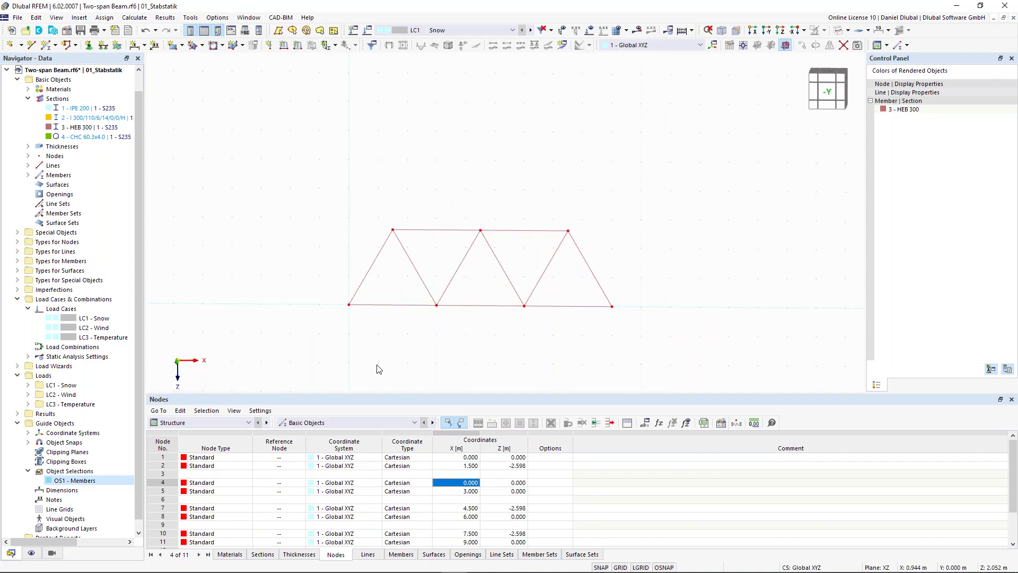
drag(320, 292, 368, 325)
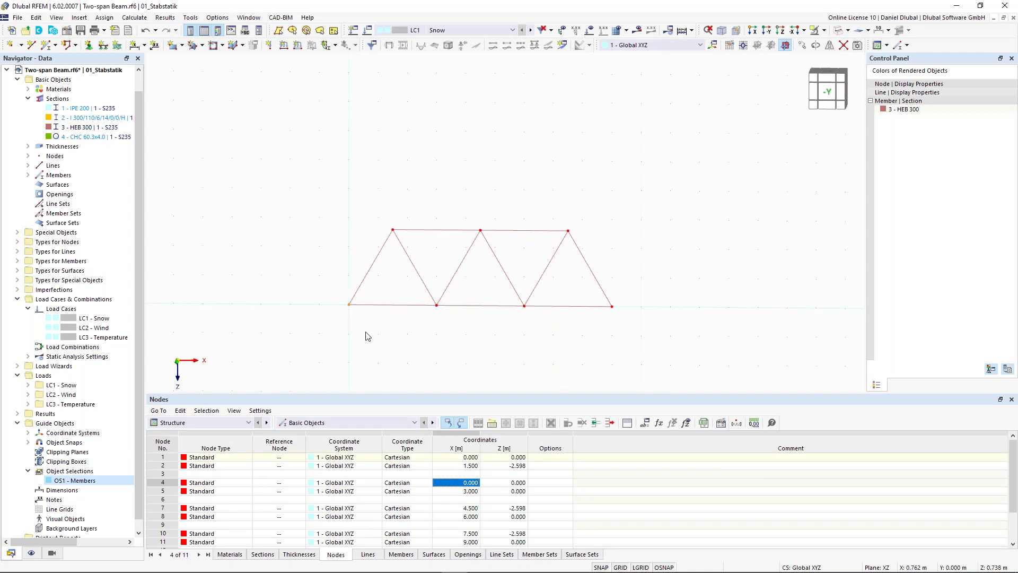
click(90, 48)
click(90, 47)
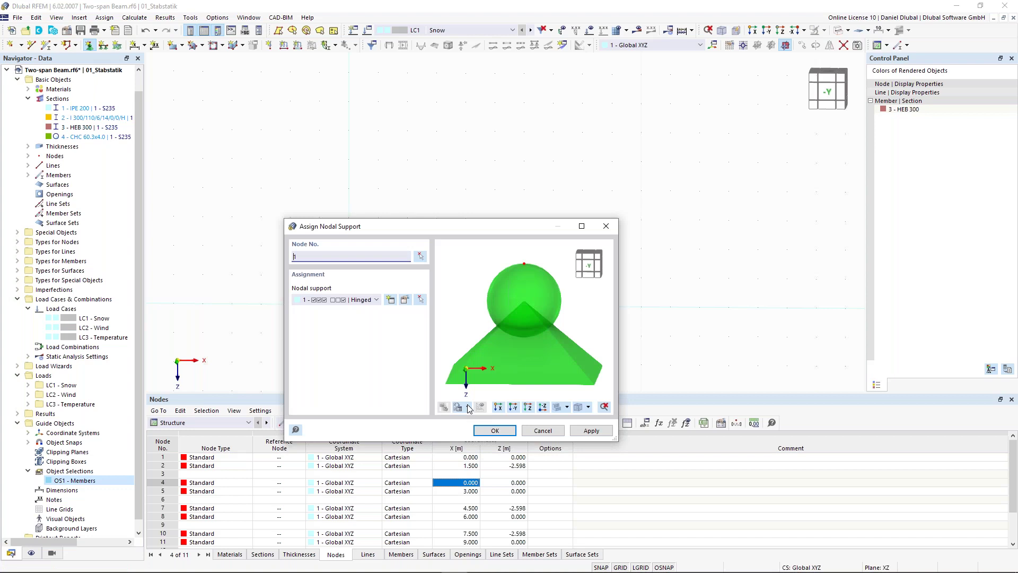
text(1)
key(Return)
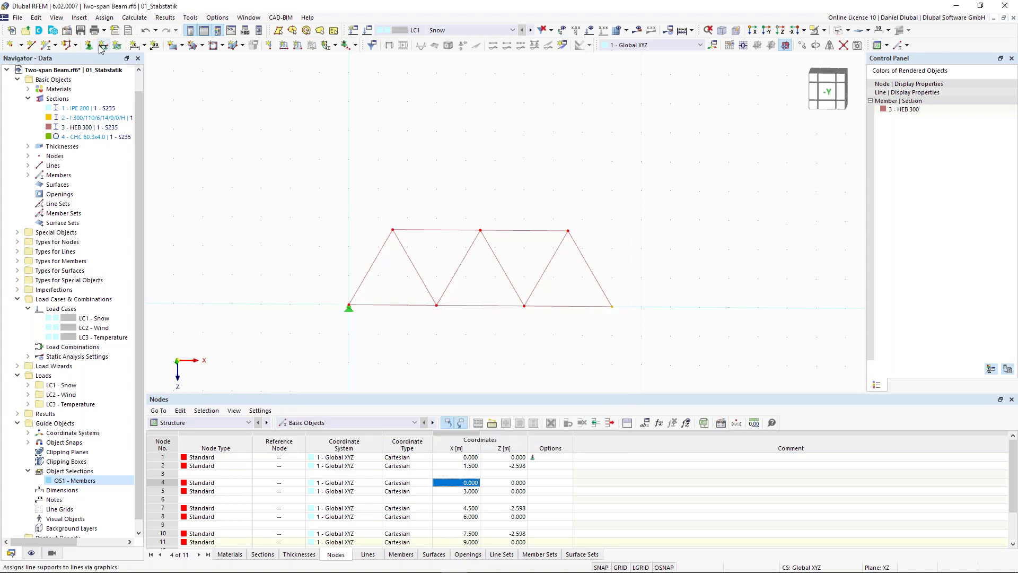
Assign the Roller nodal support to the lower-right end node of the truss, node 11
click(91, 46)
click(366, 300)
click(365, 342)
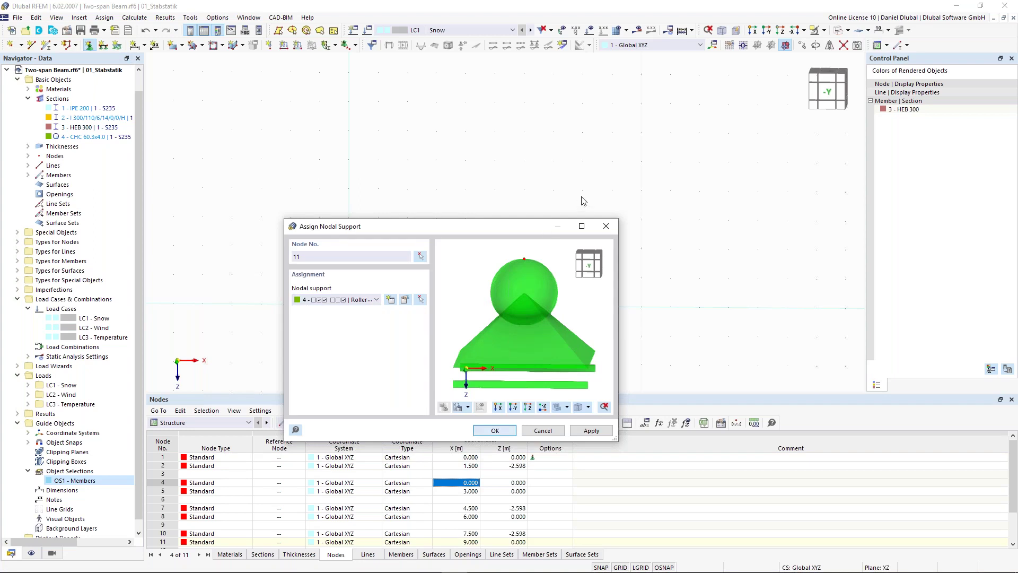
click(493, 430)
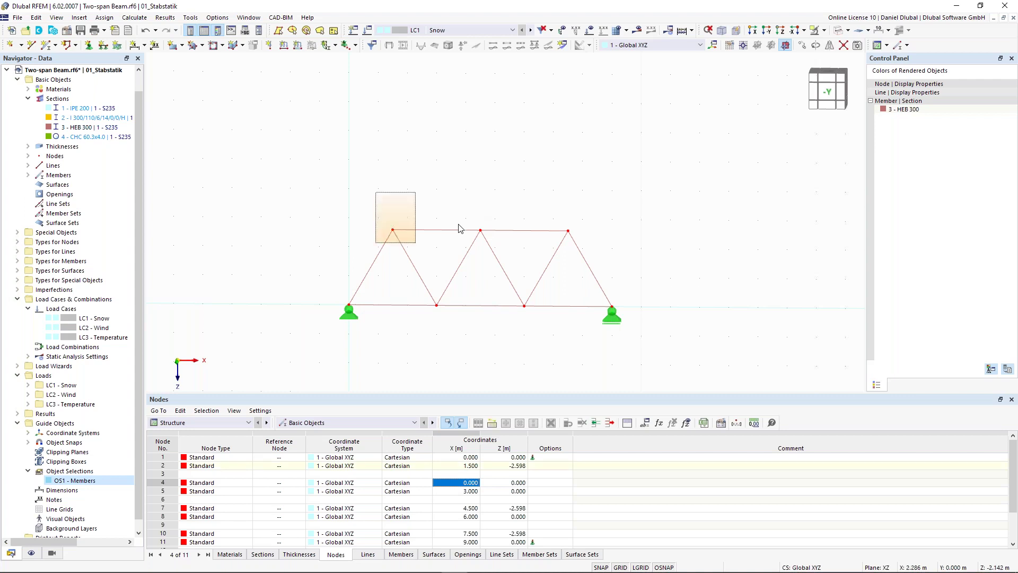
Apply a nodal load of Fz 10 kN in LC1 - Snow to the left and middle top-chord nodes, 2 and 7
click(269, 46)
text(10)
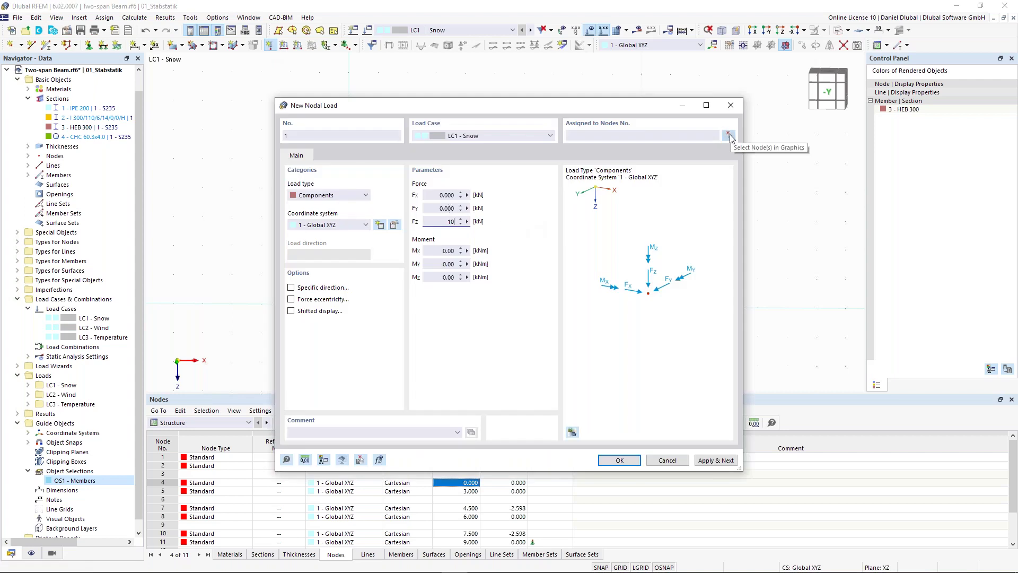
click(730, 135)
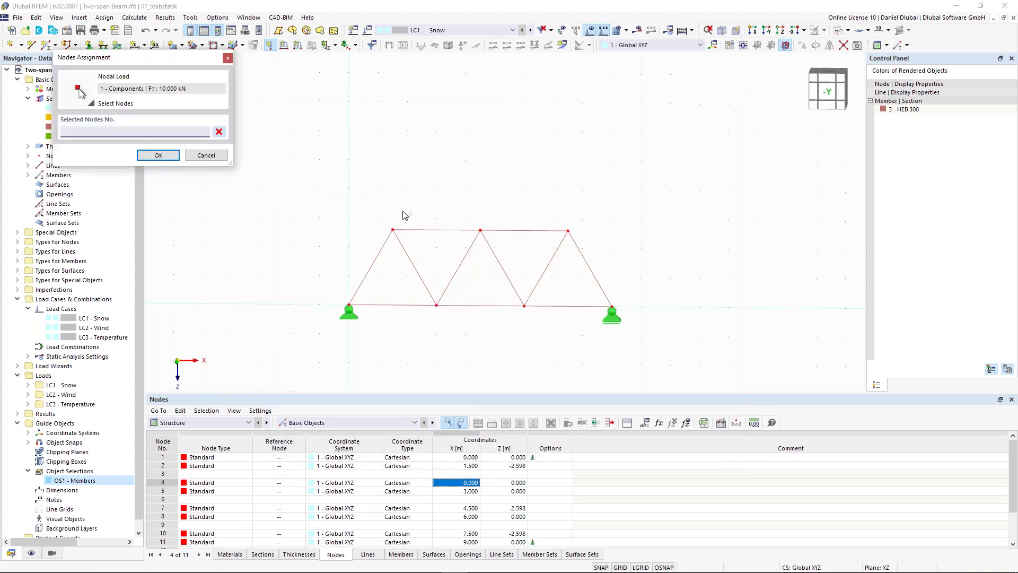
drag(382, 202, 502, 249)
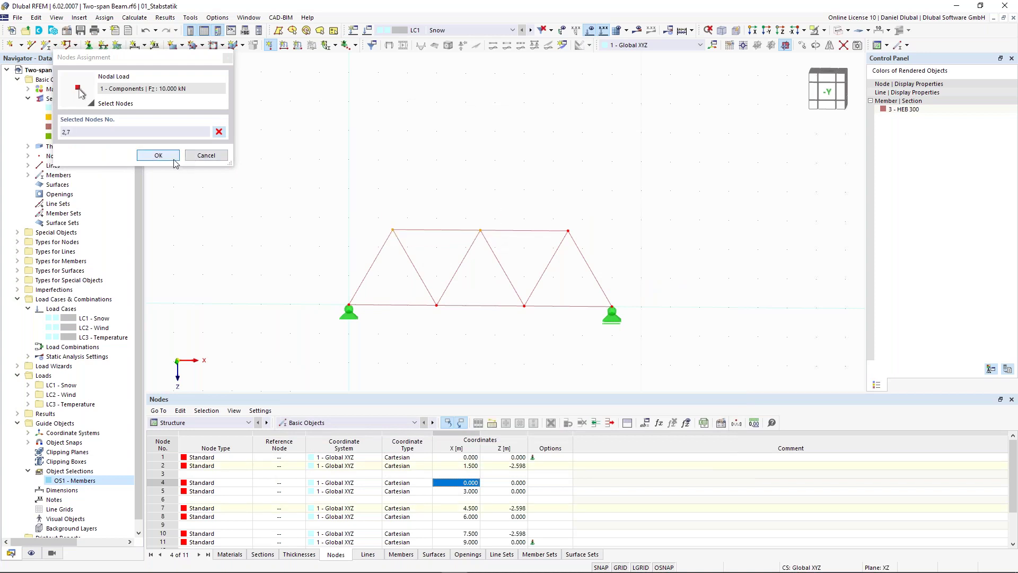
click(158, 155)
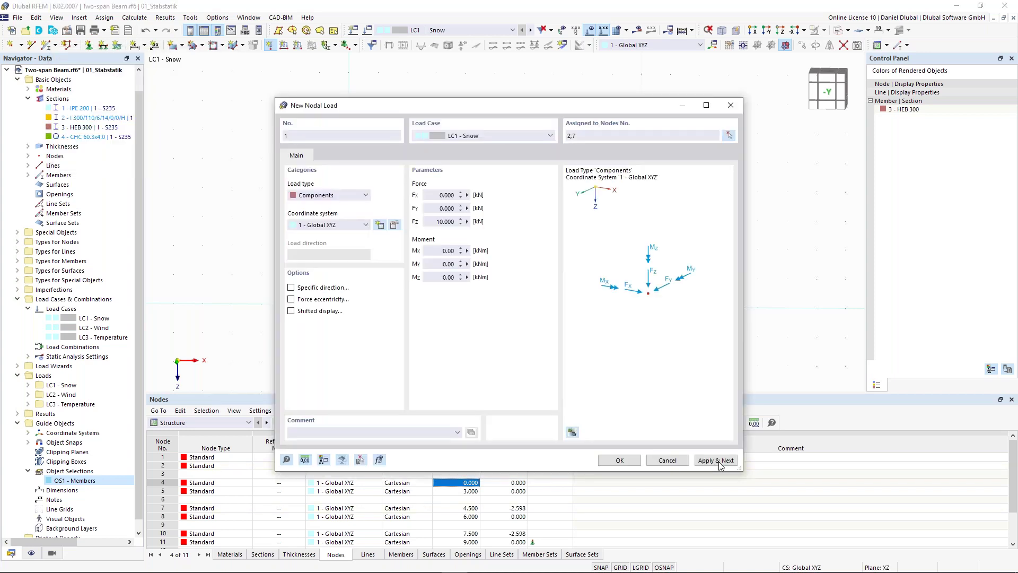
click(720, 465)
Apply a second nodal load of Fz 20 kN in LC1 - Snow to the right top-chord node
text(20)
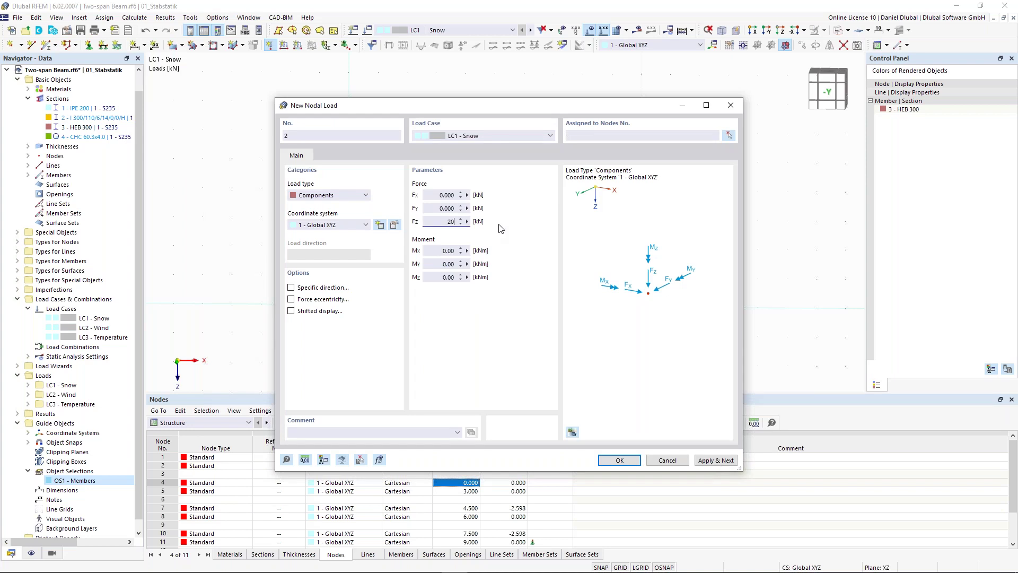
click(729, 135)
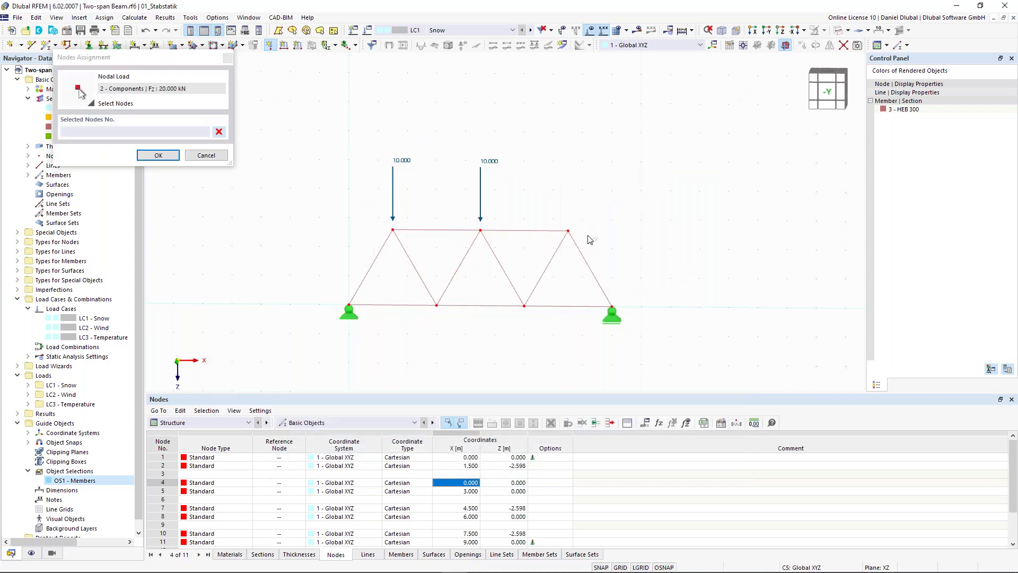
click(568, 231)
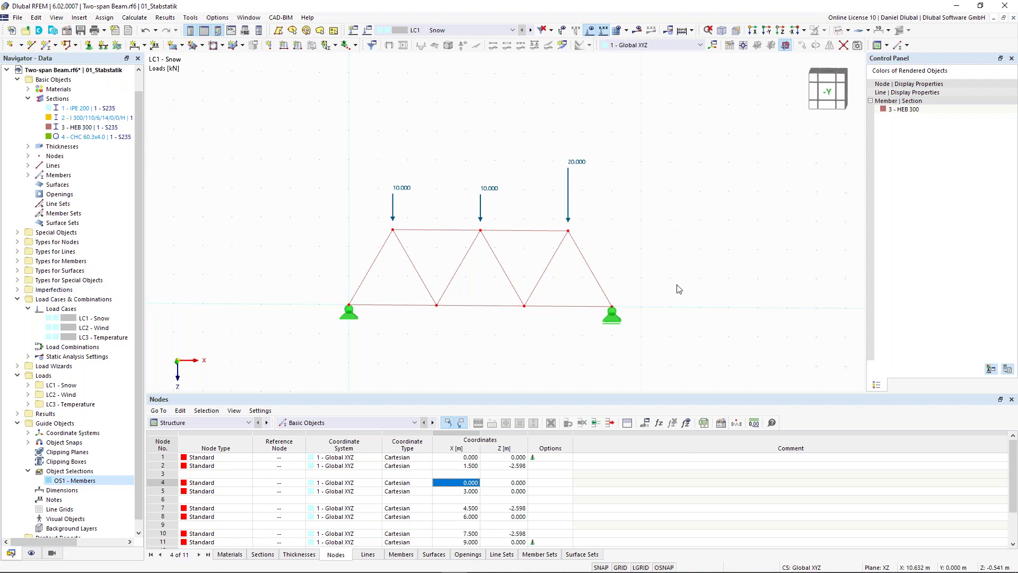
Calculate load case LC1 - Snow and display the axial forces N of the members
click(638, 30)
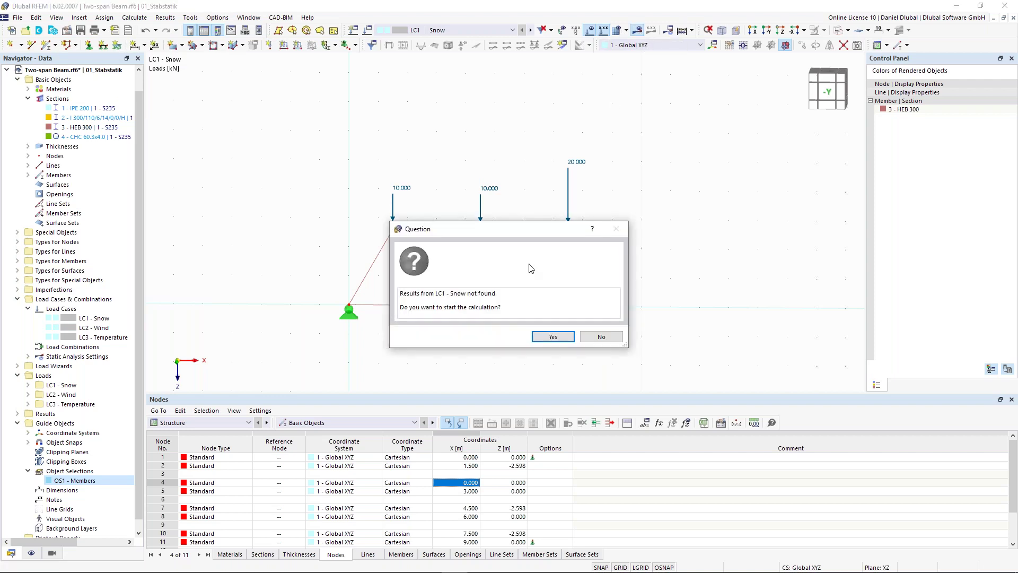
click(553, 337)
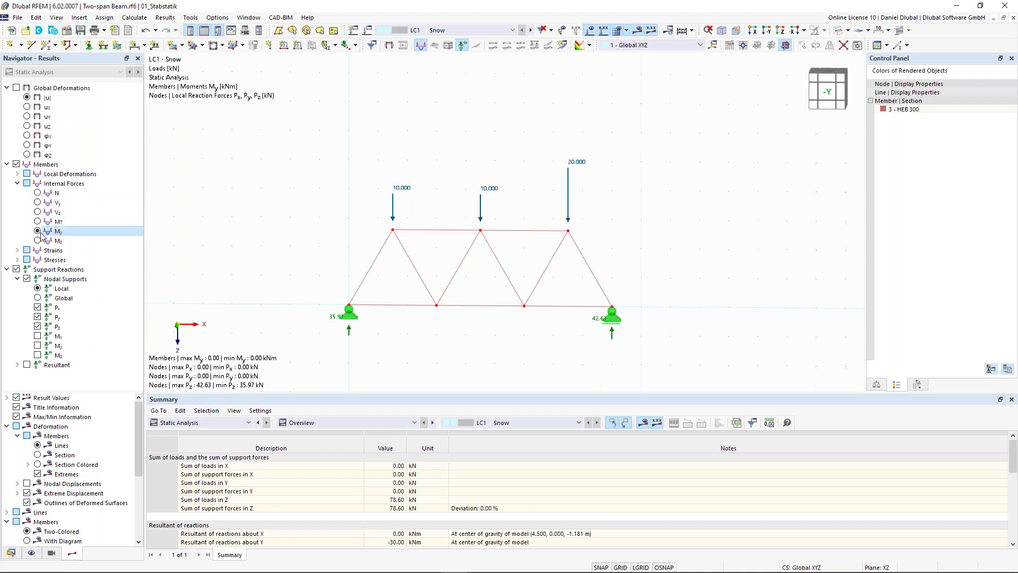
scroll(541, 291, up, 4)
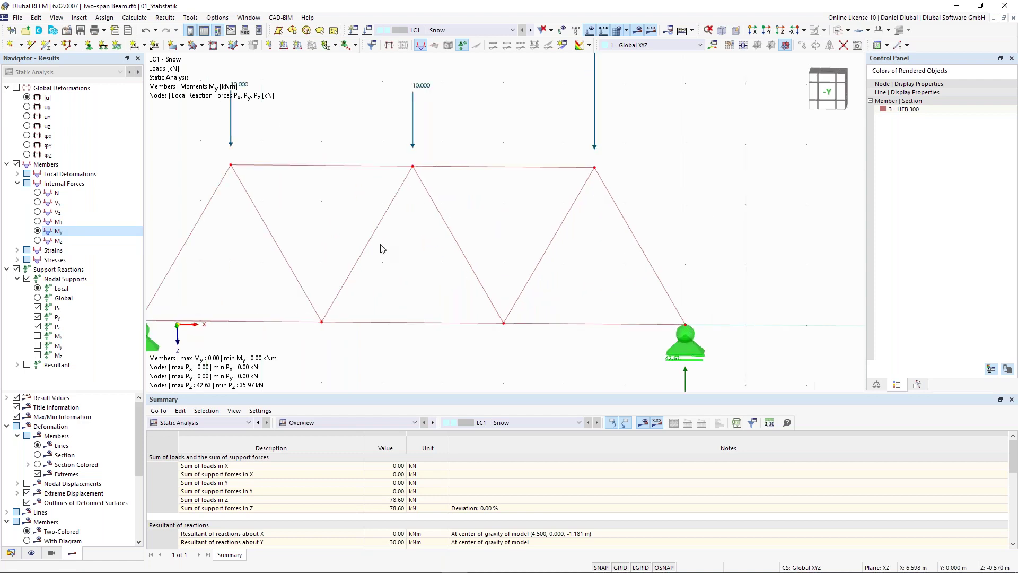
click(37, 192)
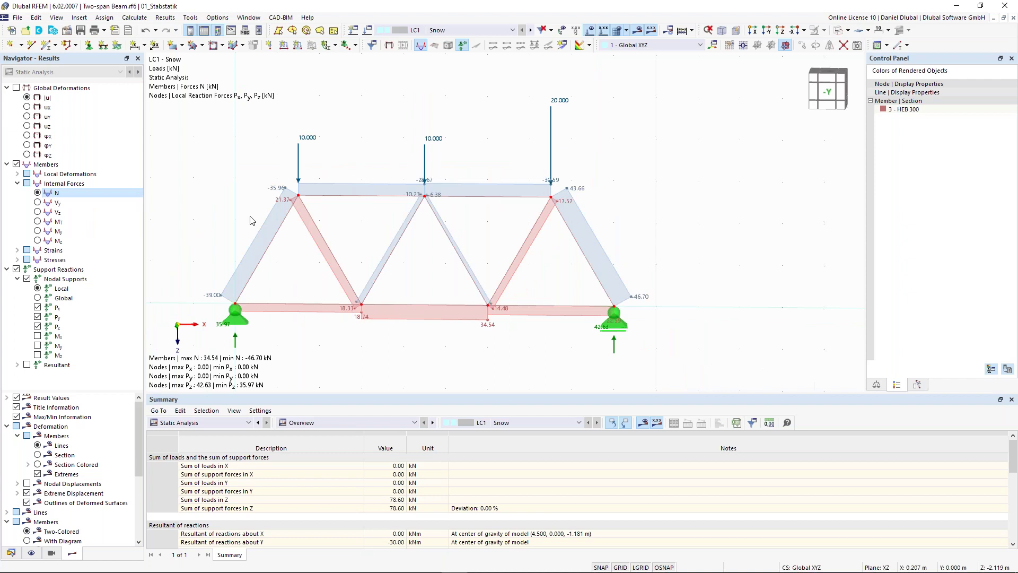
Review the member type and section settings of the left end diagonal without changing them
double_click(281, 223)
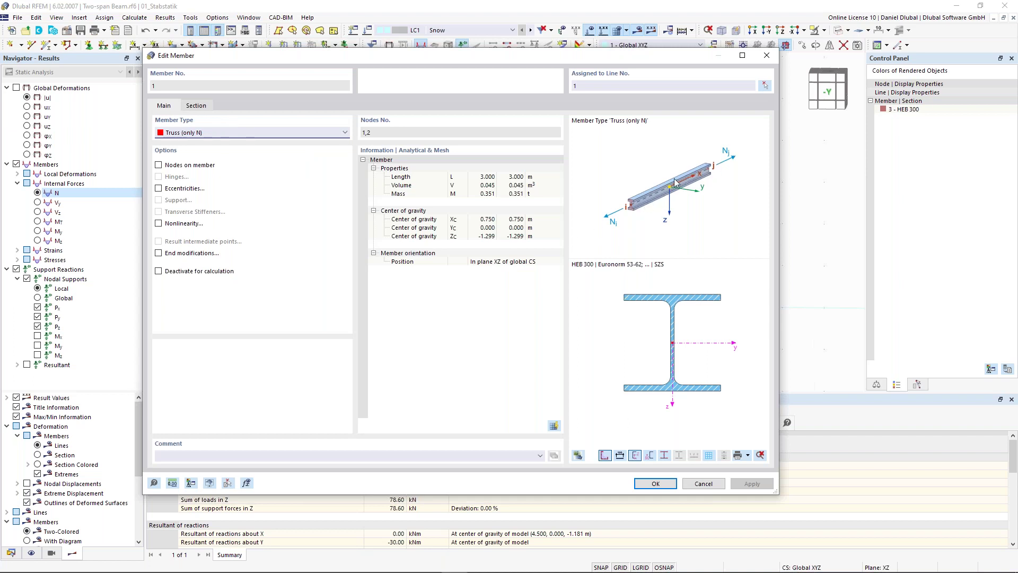
click(197, 107)
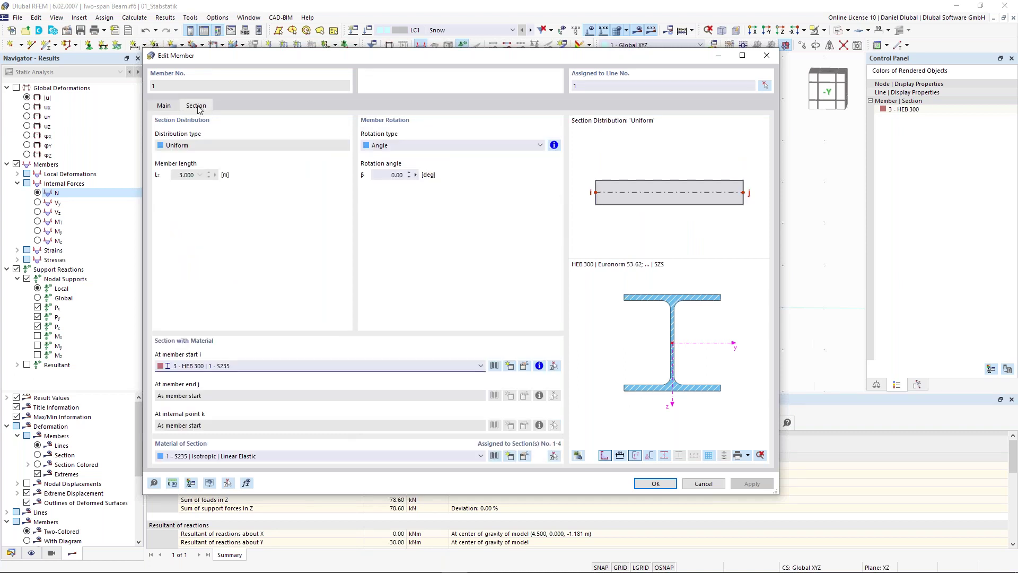
click(165, 107)
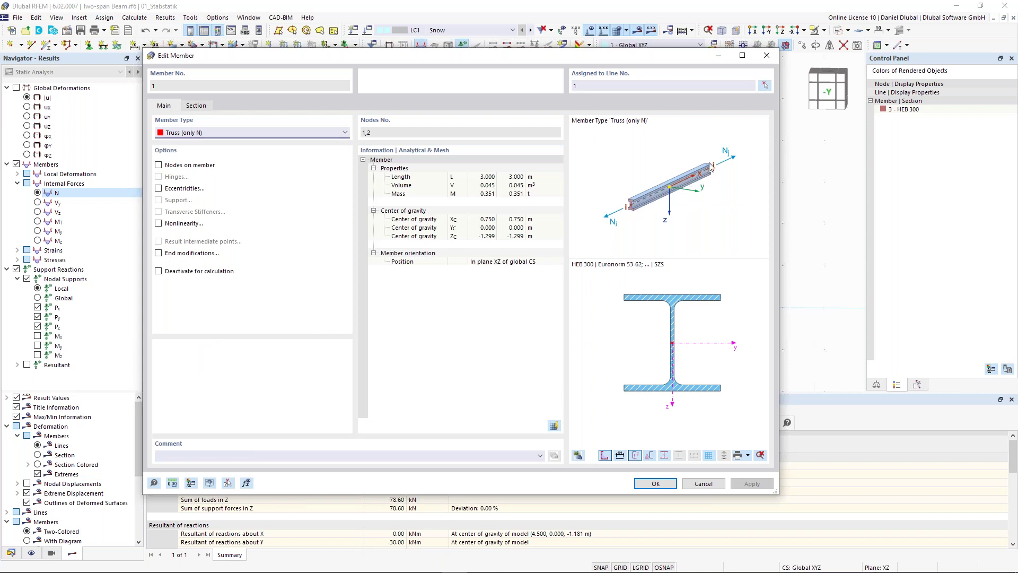
click(767, 56)
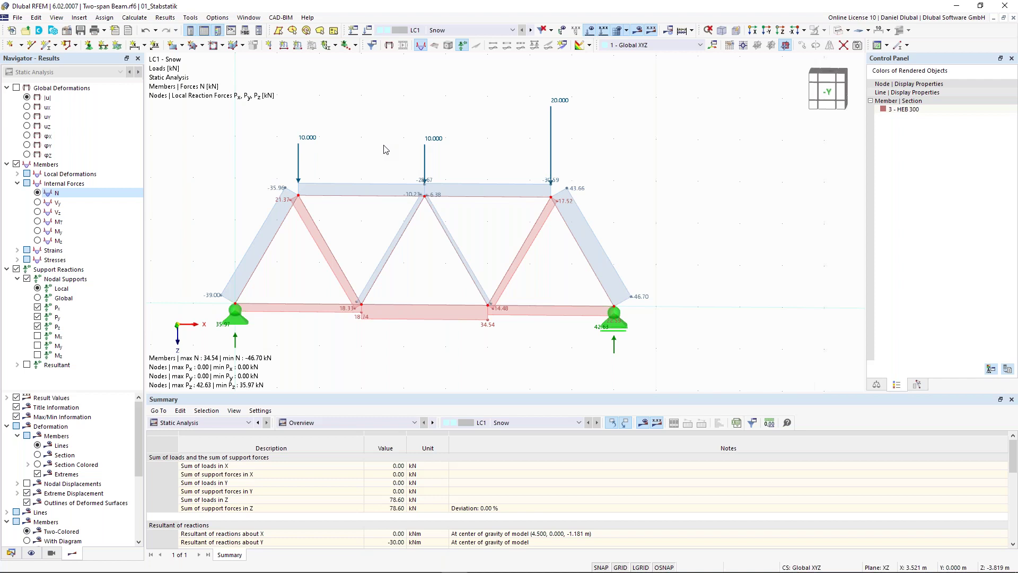
Add a vertical member between the left top-chord node and the bottom chord, taking its properties from the left end diagonal
scroll(466, 154, down, 1)
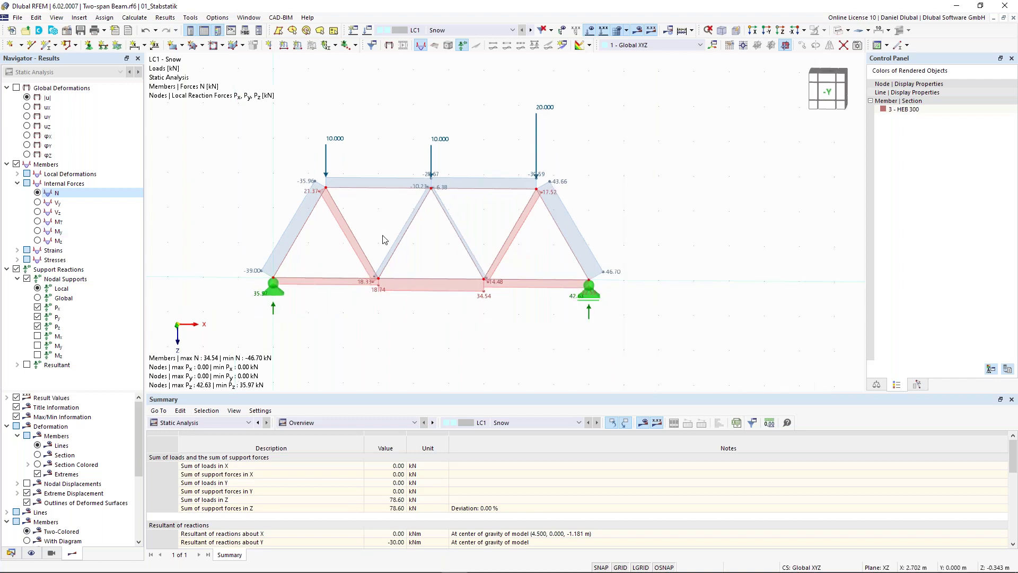
middle_drag(389, 222, 400, 241)
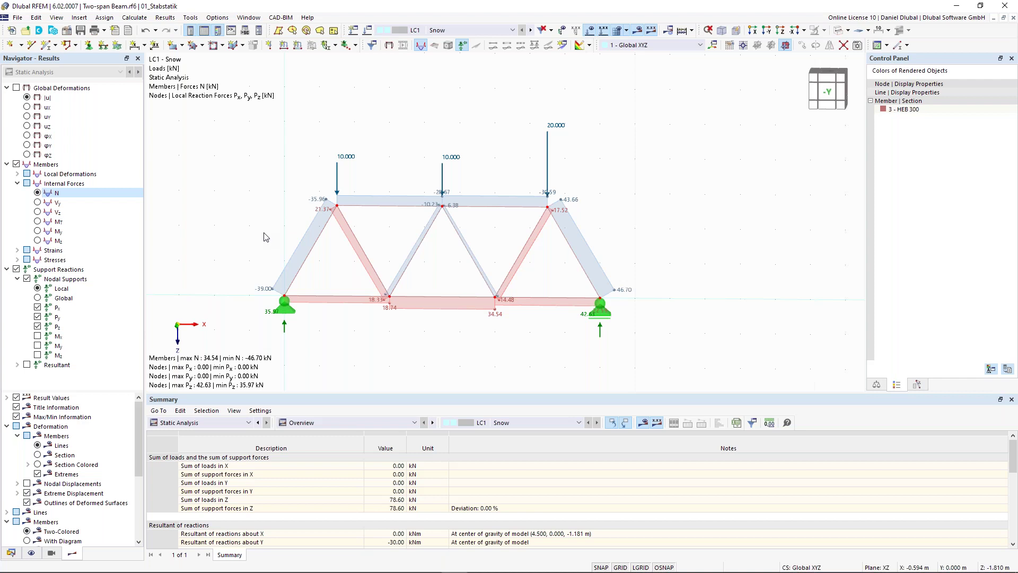
click(48, 47)
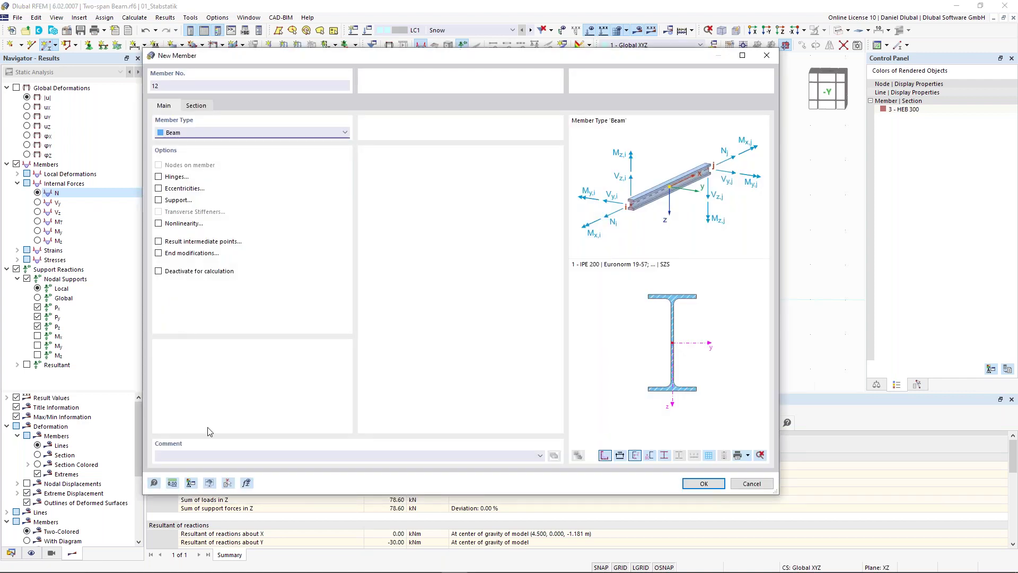
click(227, 482)
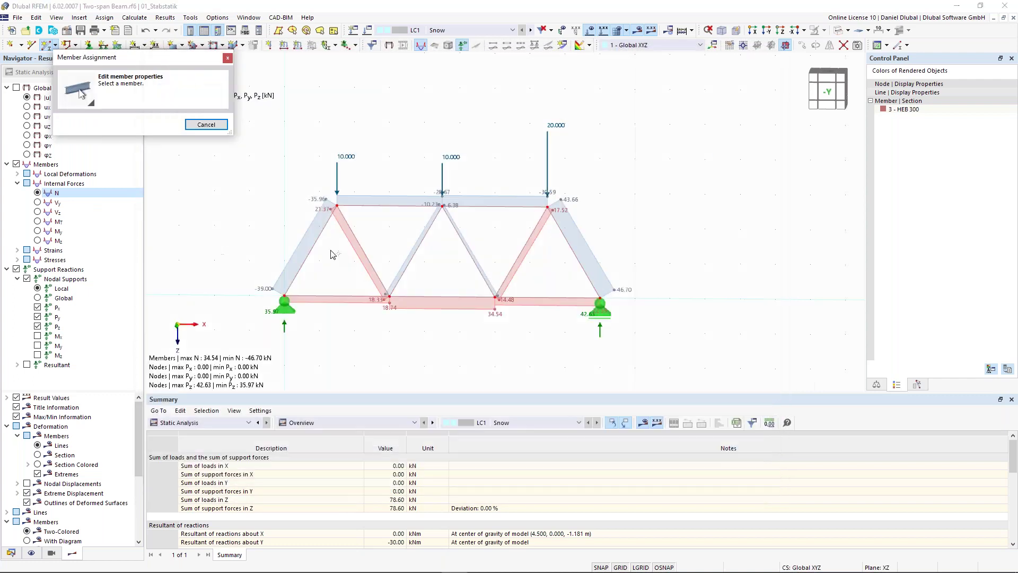
click(320, 249)
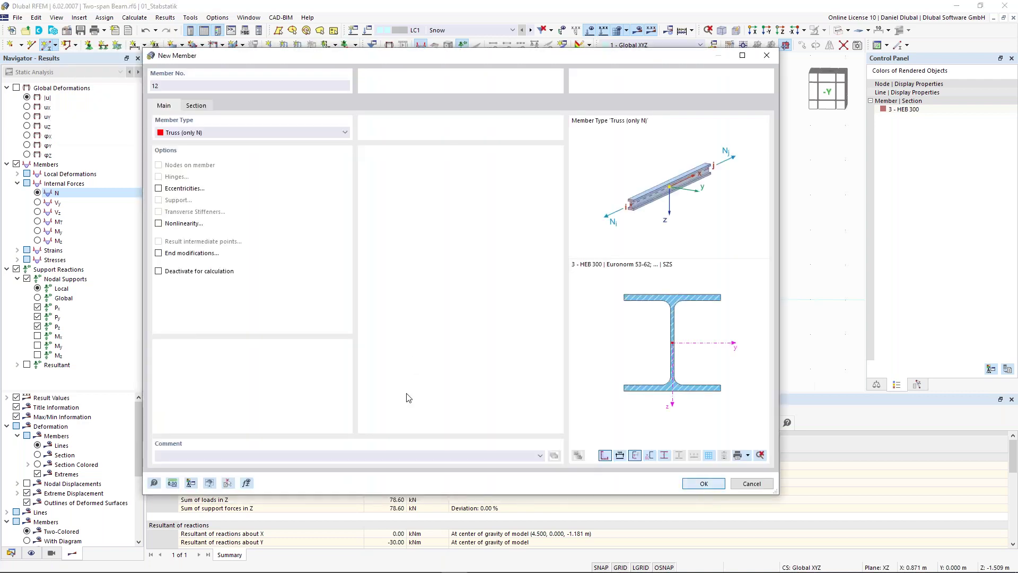
key(Return)
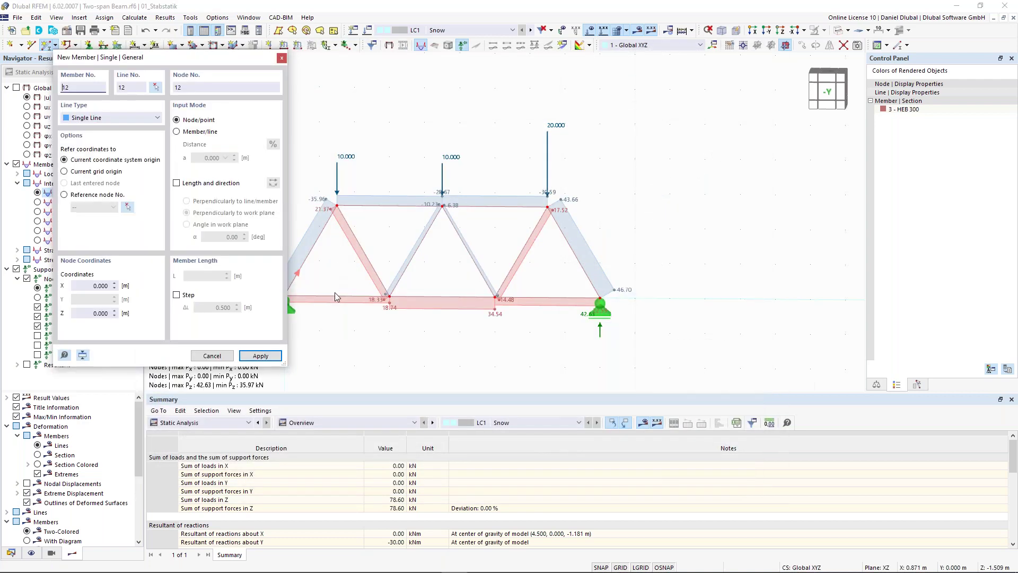
click(337, 296)
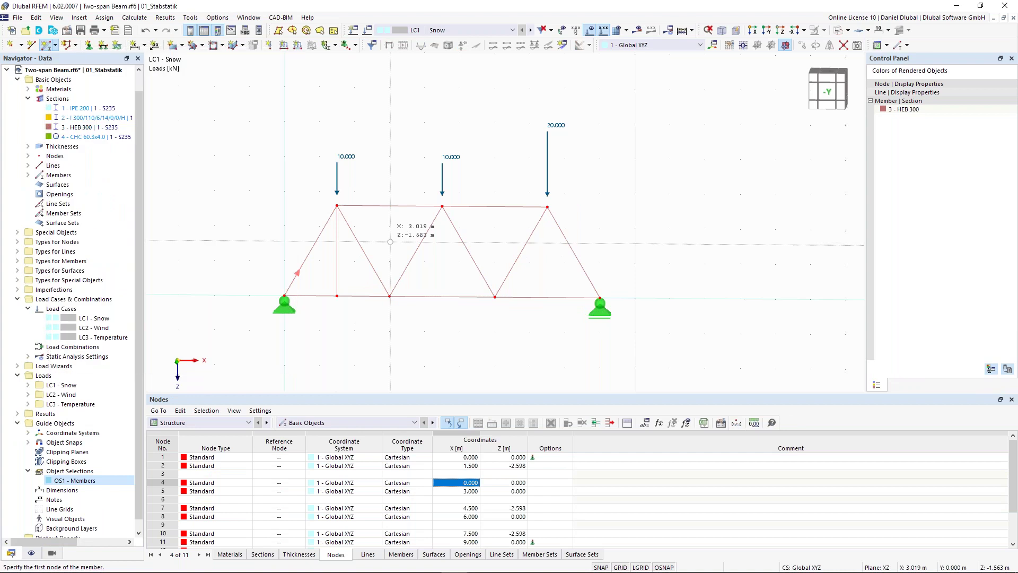
key(Escape)
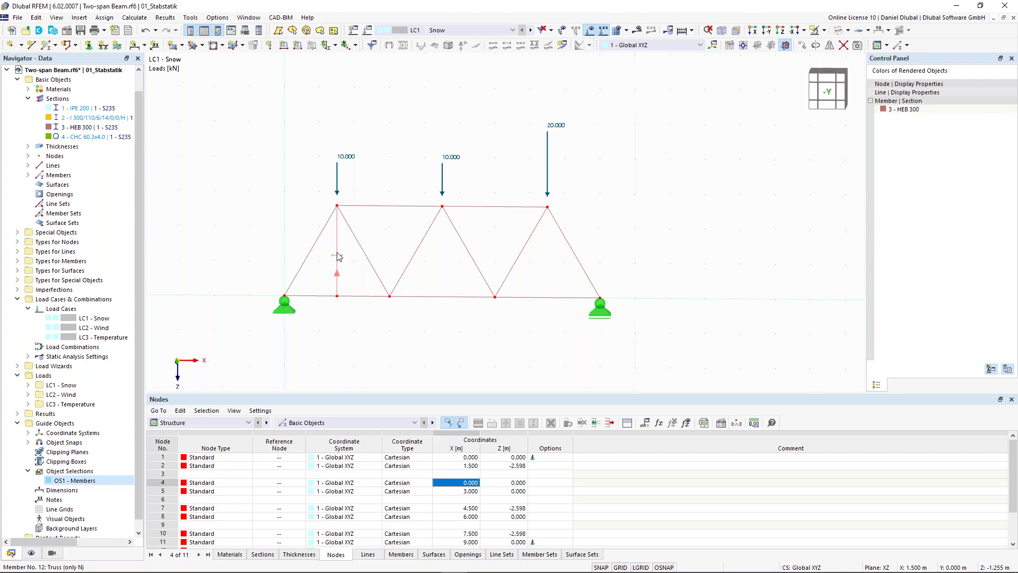
Copy the new vertical member 1.5 m in the X direction onto the next bottom-chord node
ctrl+drag(394, 208, 393, 280)
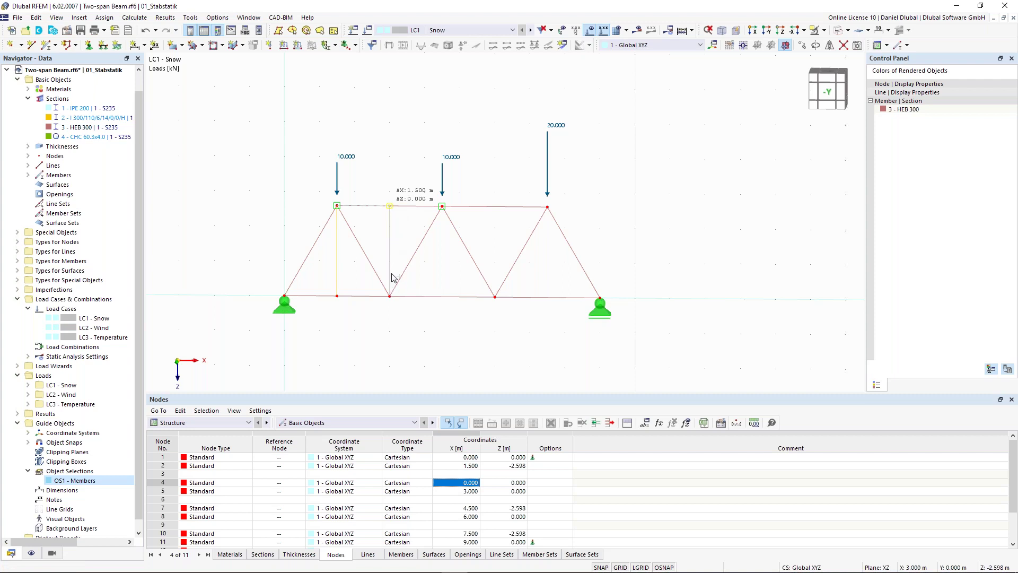
key(Escape)
Copy both vertical members 3 m in the X direction, and copy the resulting rightmost vertical another 1.5 m in X
click(345, 262)
click(391, 242)
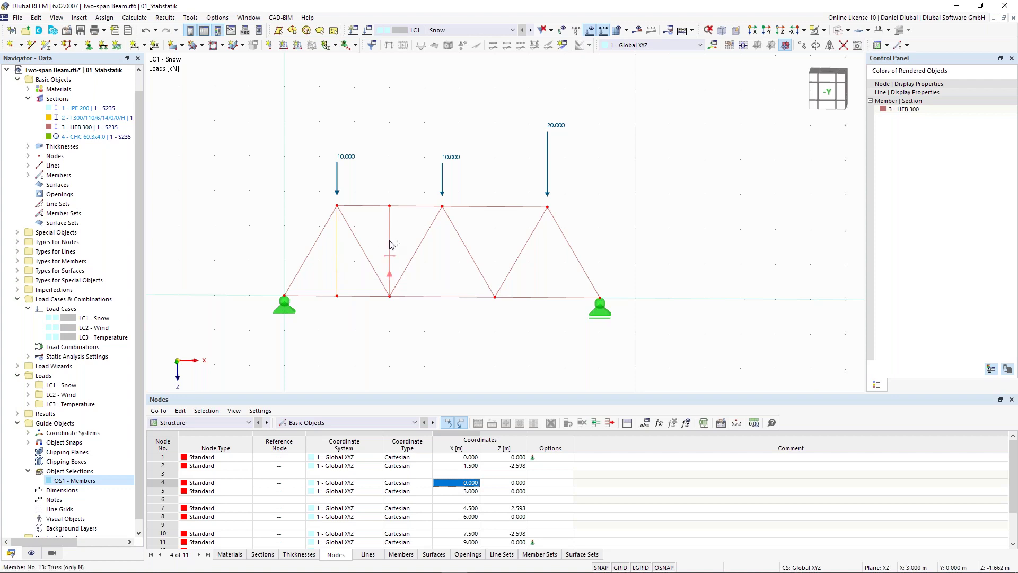
ctrl+drag(338, 291, 468, 297)
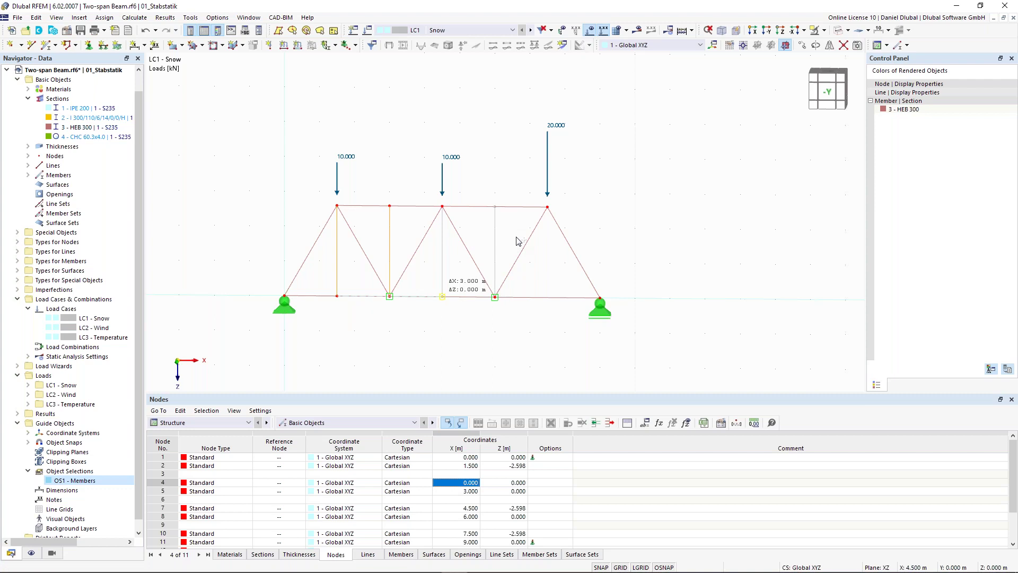
ctrl+drag(495, 207, 547, 207)
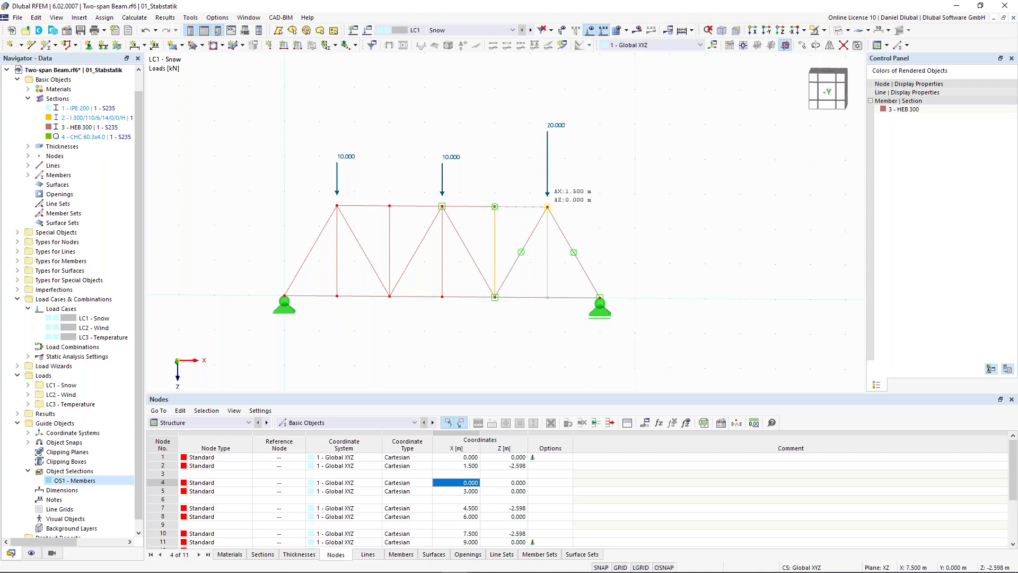
ctrl+drag(547, 207, 547, 206)
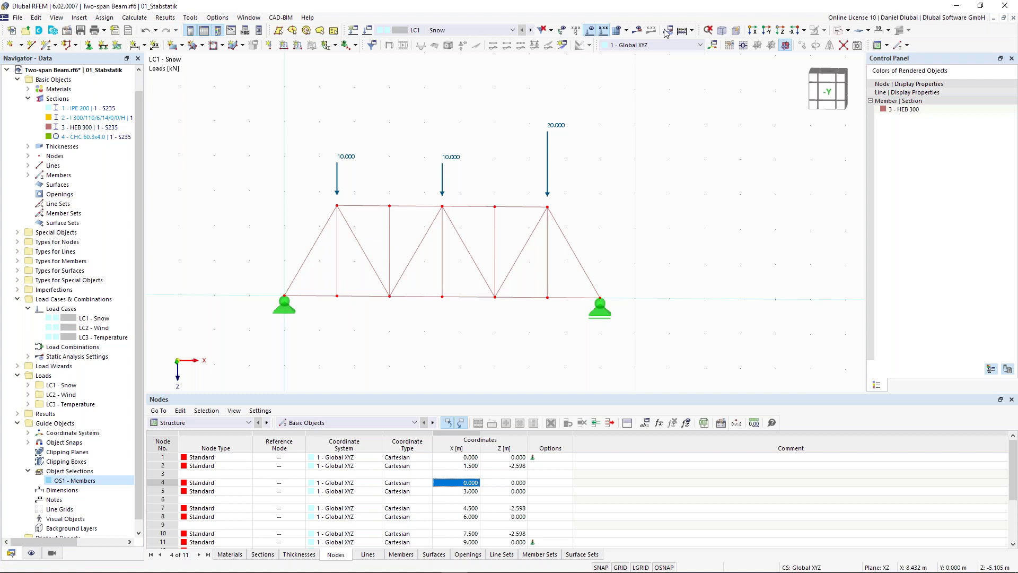
Calculate load case LC1 - Snow for the truss with all verticals and show the members' axial forces N
click(638, 33)
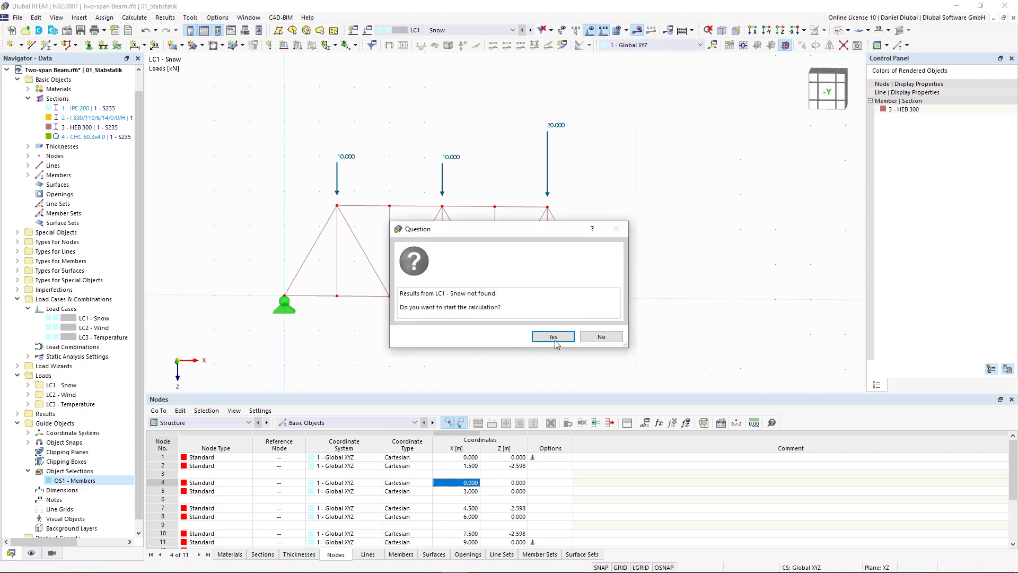
click(552, 336)
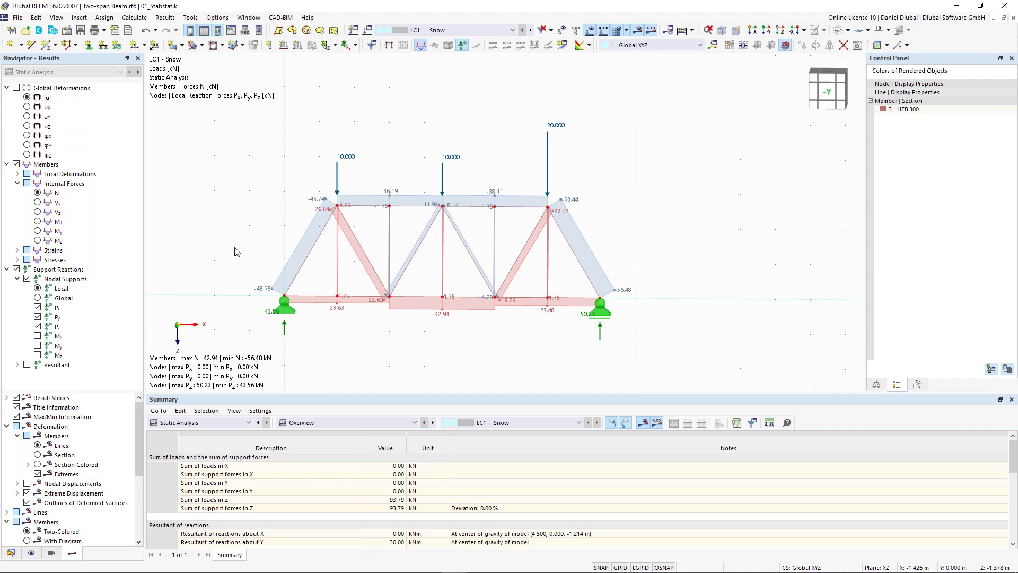
scroll(236, 252, up, 1)
click(56, 192)
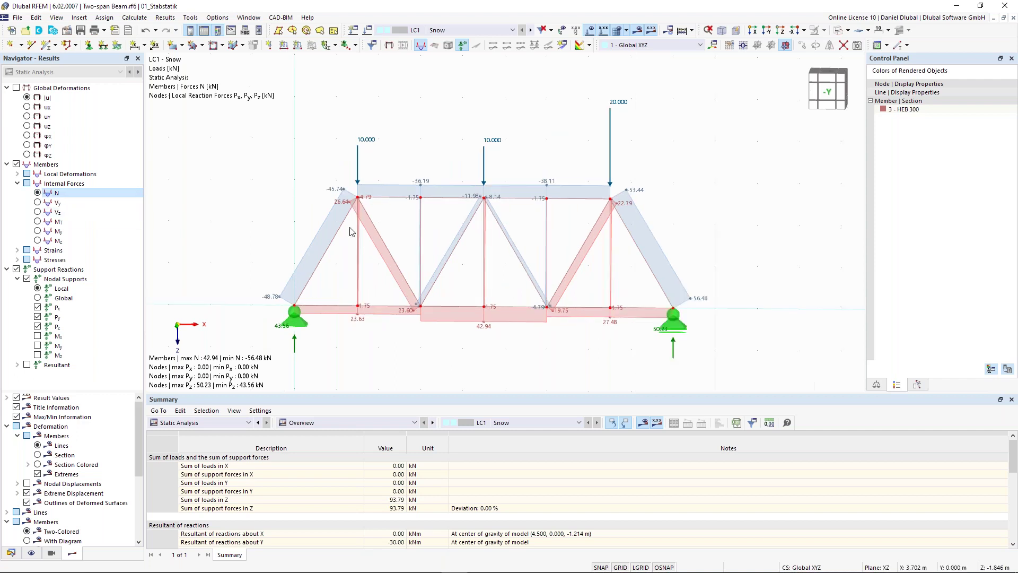
Review the member type and properties of the leftmost vertical member without changing them
scroll(358, 240, up, 1)
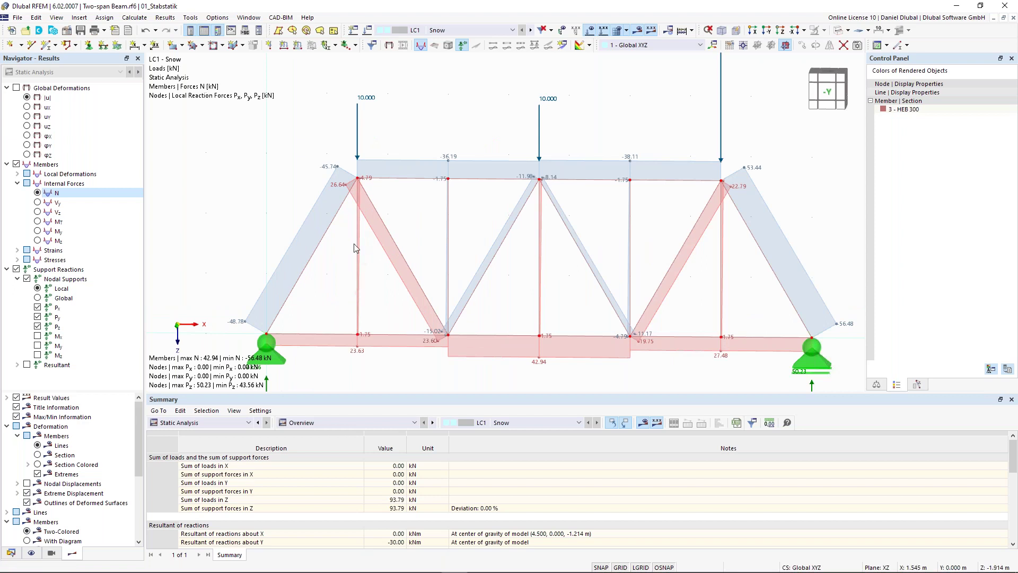
scroll(361, 252, up, 1)
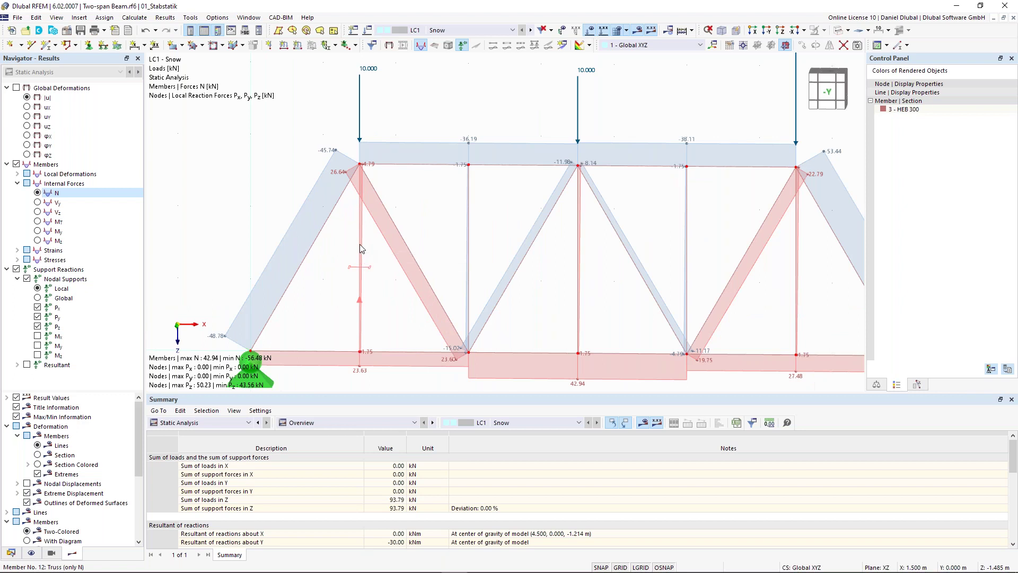
double_click(360, 248)
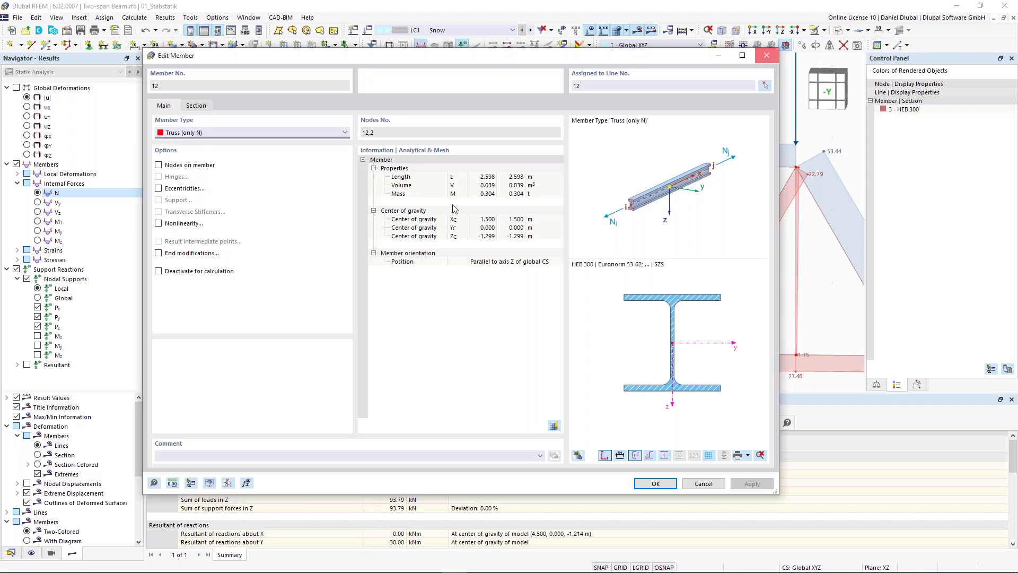
key(Escape)
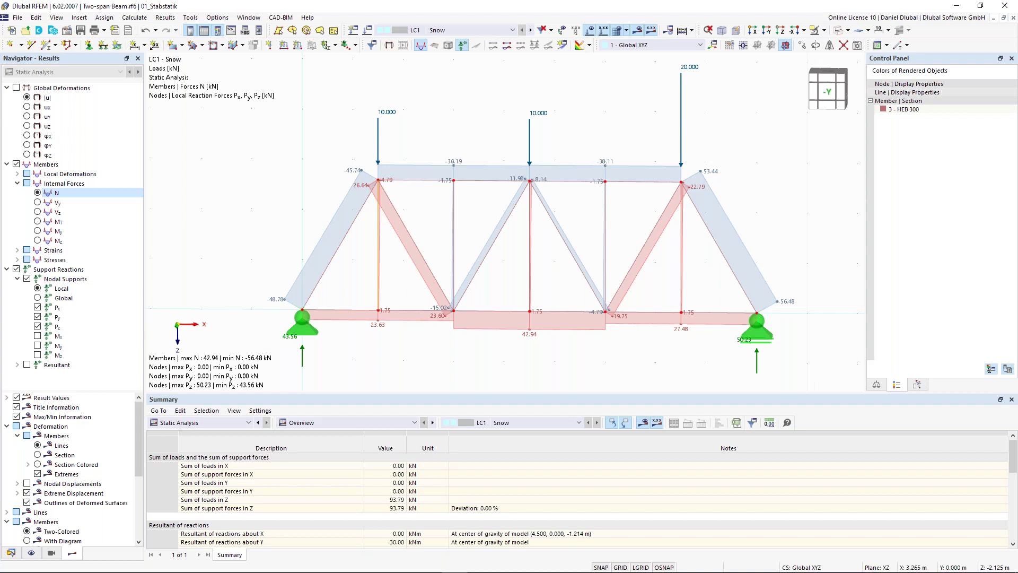
Deactivate the self-weight in load case LC1 - Snow and update its results
click(366, 30)
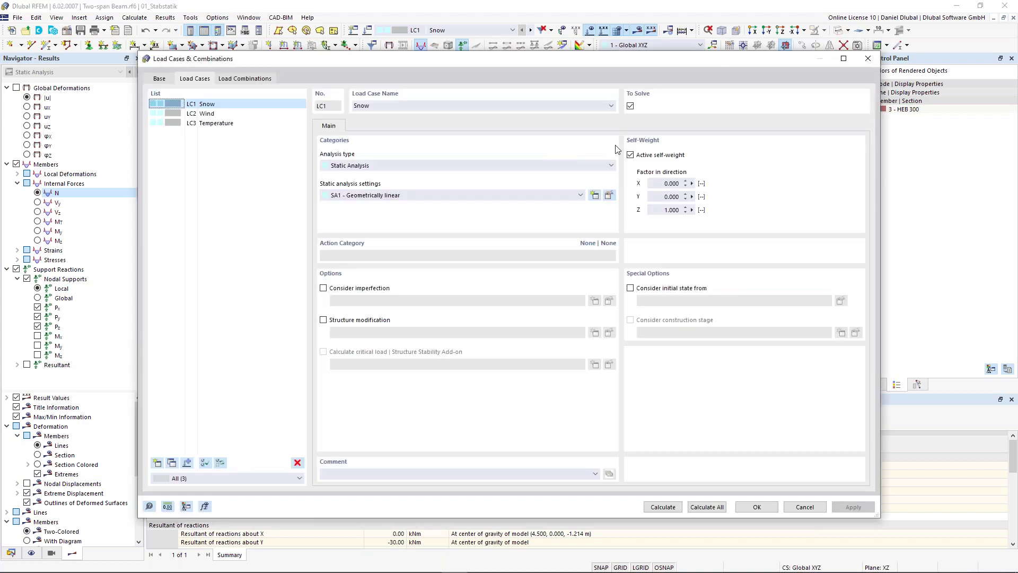
click(635, 153)
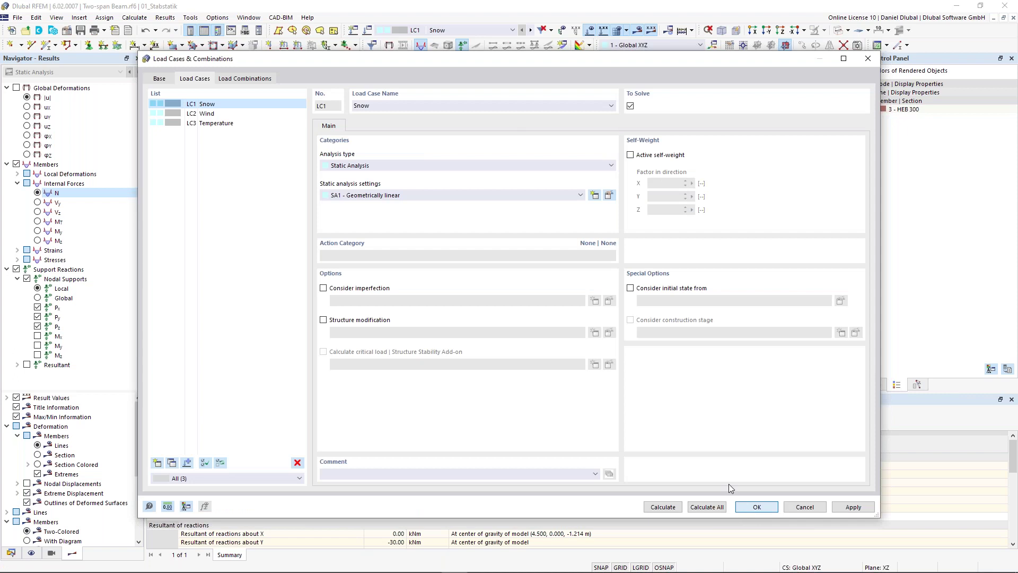
click(753, 506)
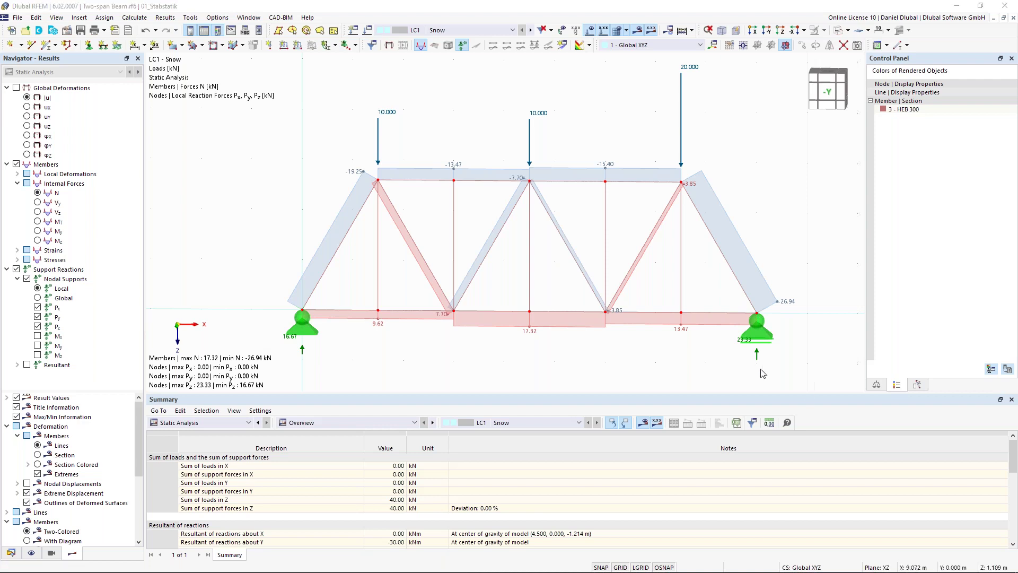
Delete the entire truss together with its supports and nodal loads
scroll(517, 200, down, 2)
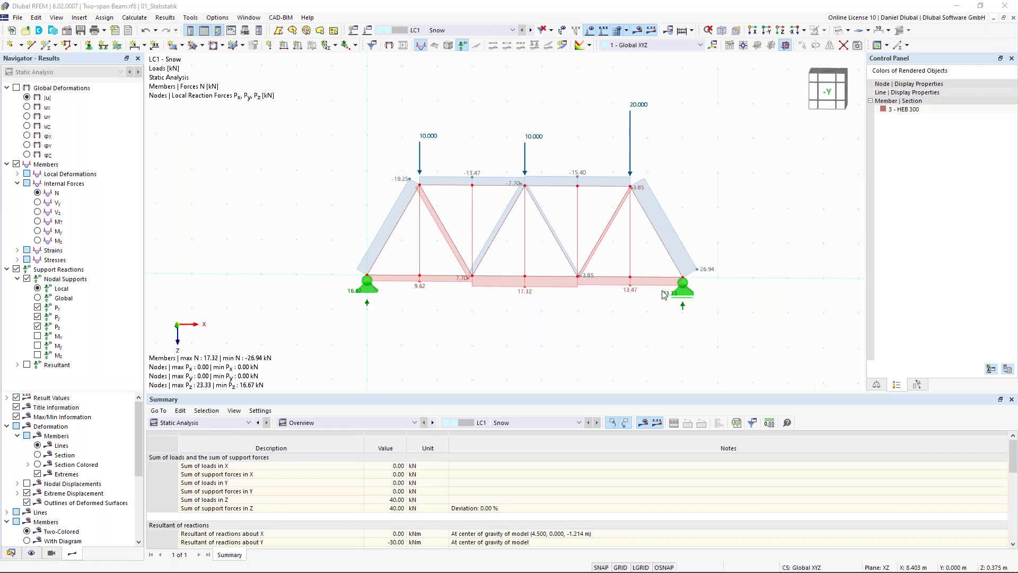
scroll(416, 217, up, 2)
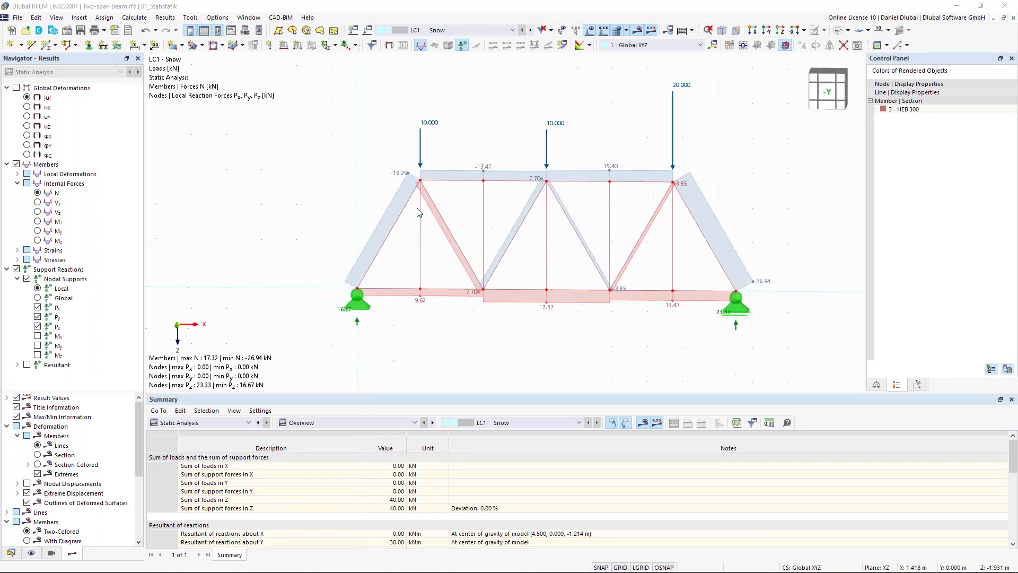
scroll(408, 204, down, 2)
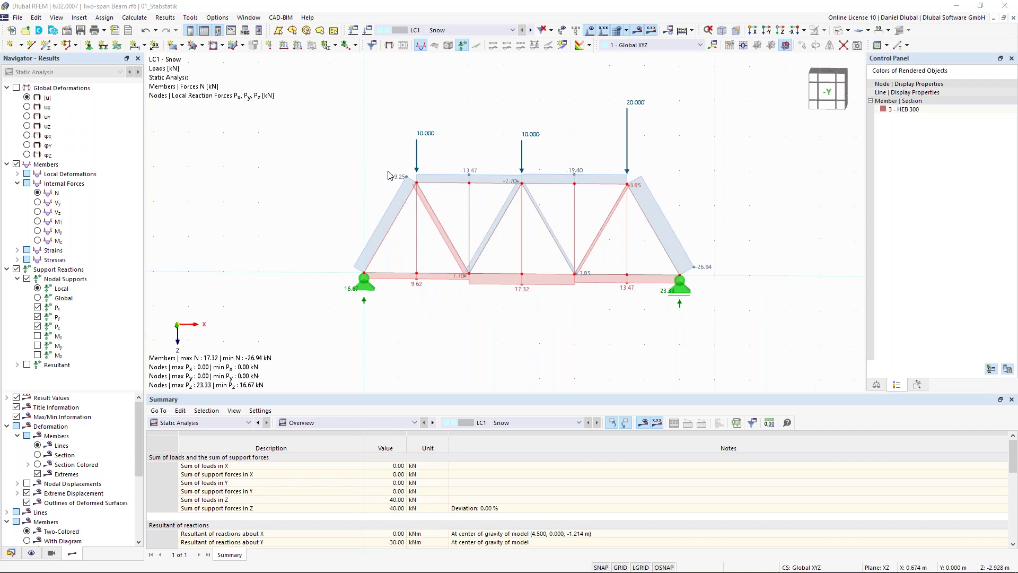
scroll(389, 176, up, 1)
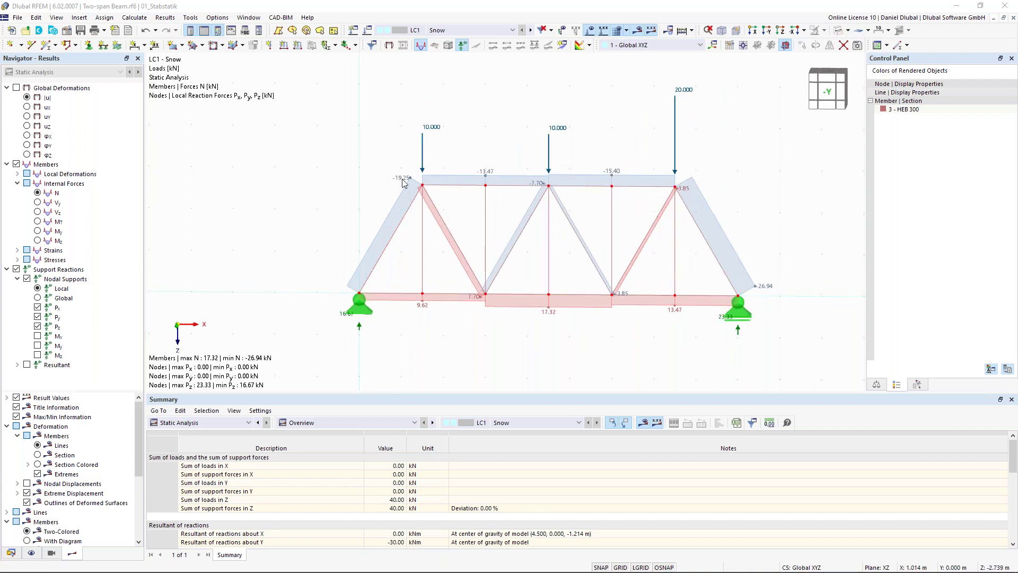
scroll(404, 183, down, 2)
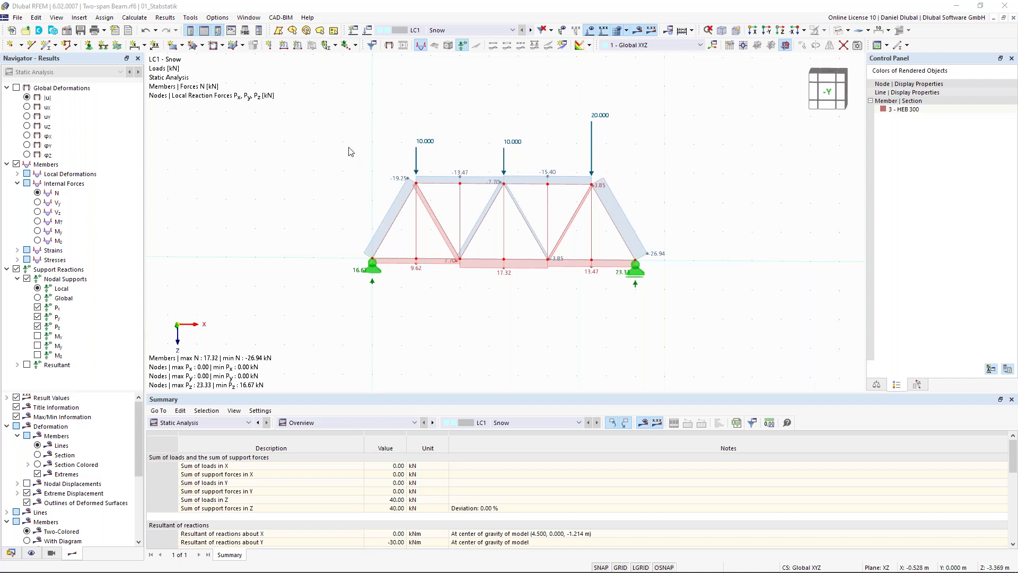
drag(329, 90, 702, 320)
key(Delete)
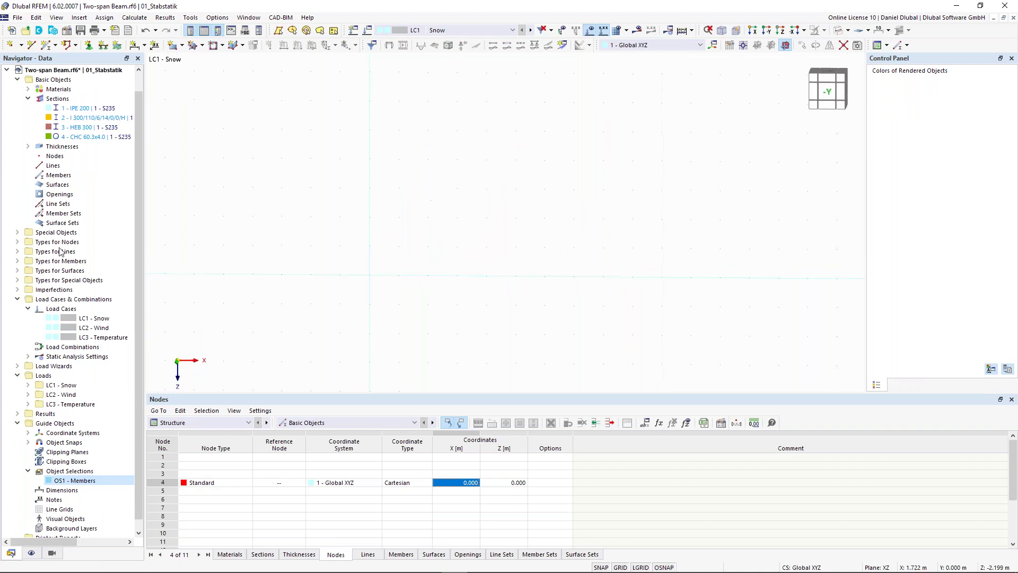
Look up the Spanned Beam example's geometry, sections and load on the next presentation slide, and return to RFEM
middle_drag(287, 255, 286, 221)
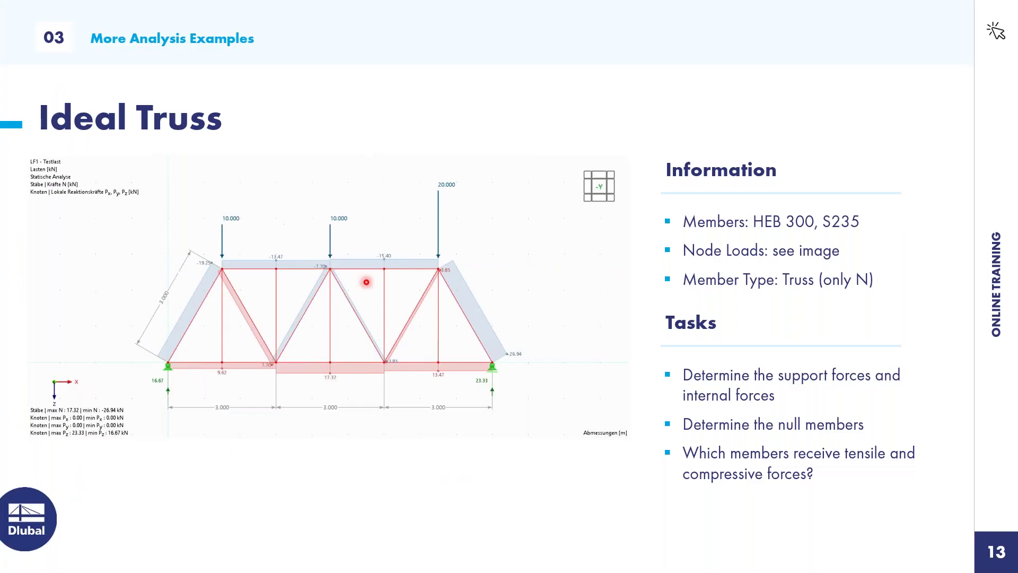
key(Right)
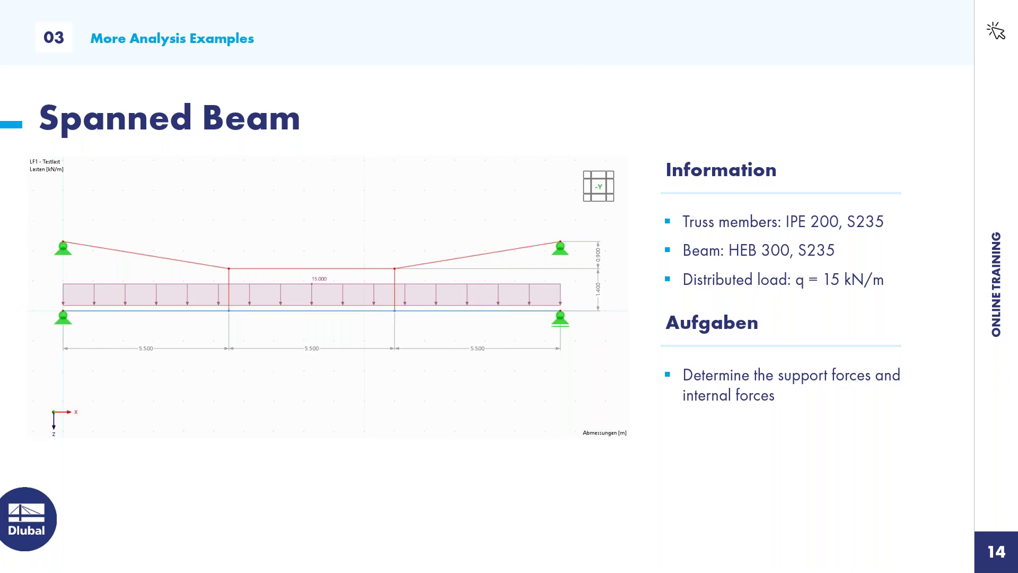
key(alt+Tab)
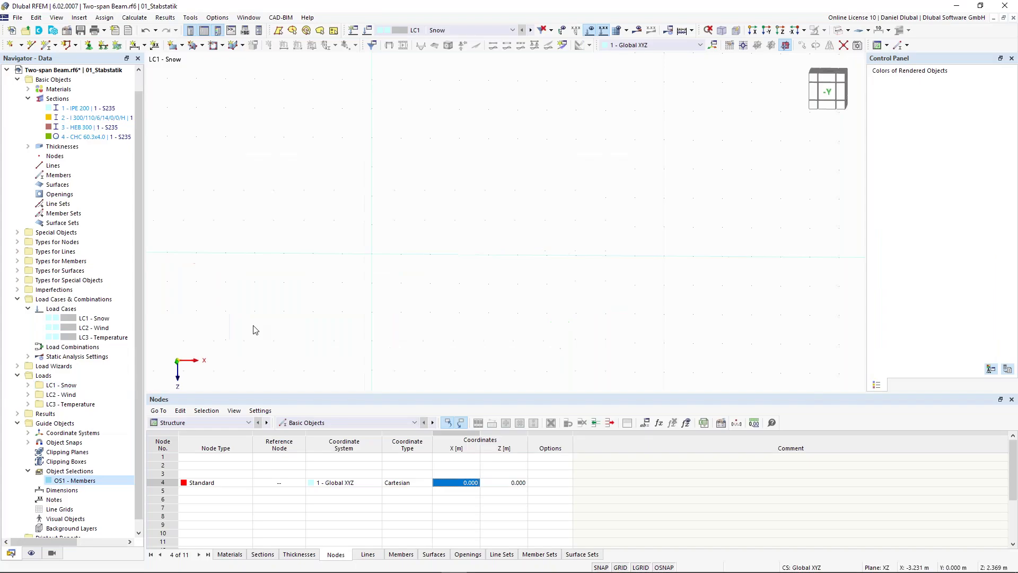
Define a new single member of type Beam with the section 3 - HEB 300 | 1 - S235
click(47, 47)
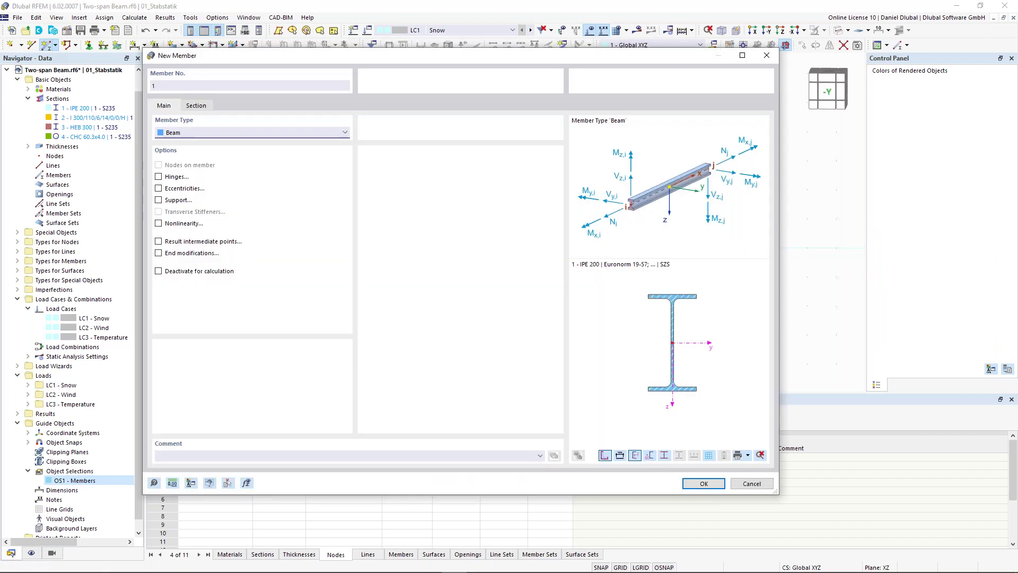
click(195, 105)
click(352, 366)
click(335, 396)
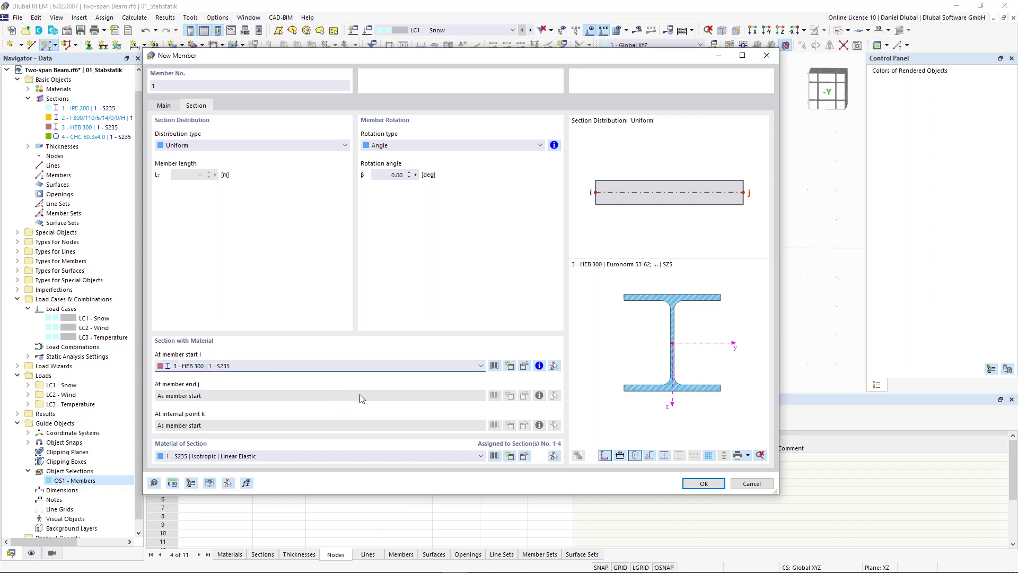
click(698, 483)
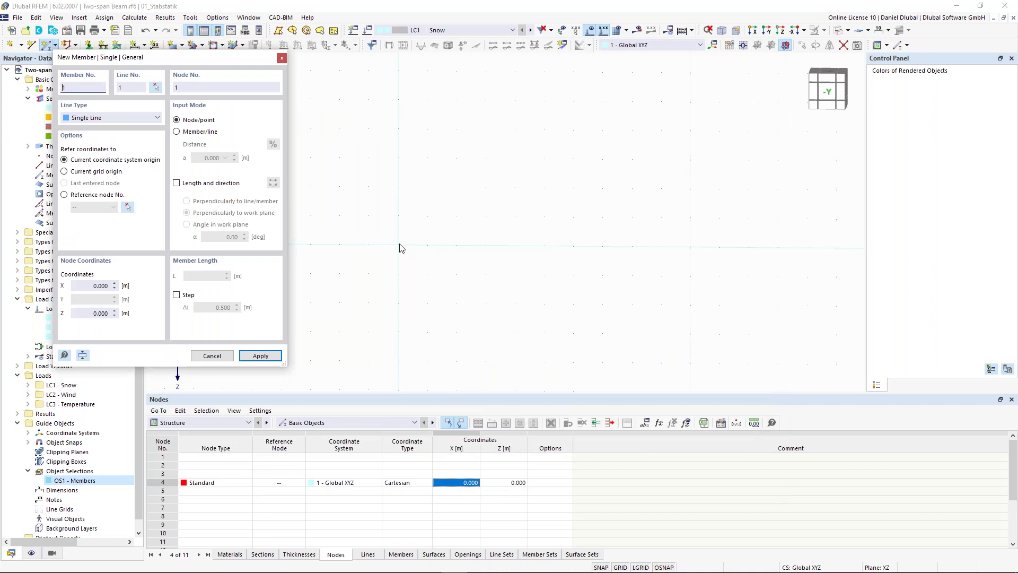
Place the beam from the coordinate origin along the X direction with a length of 16.5 m
click(532, 254)
text(16,5)
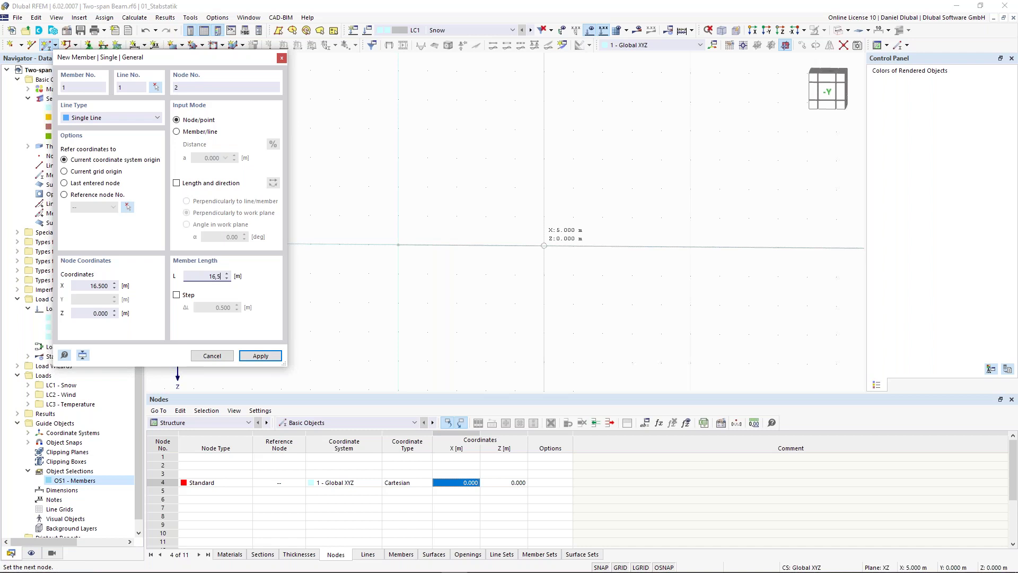
key(Return)
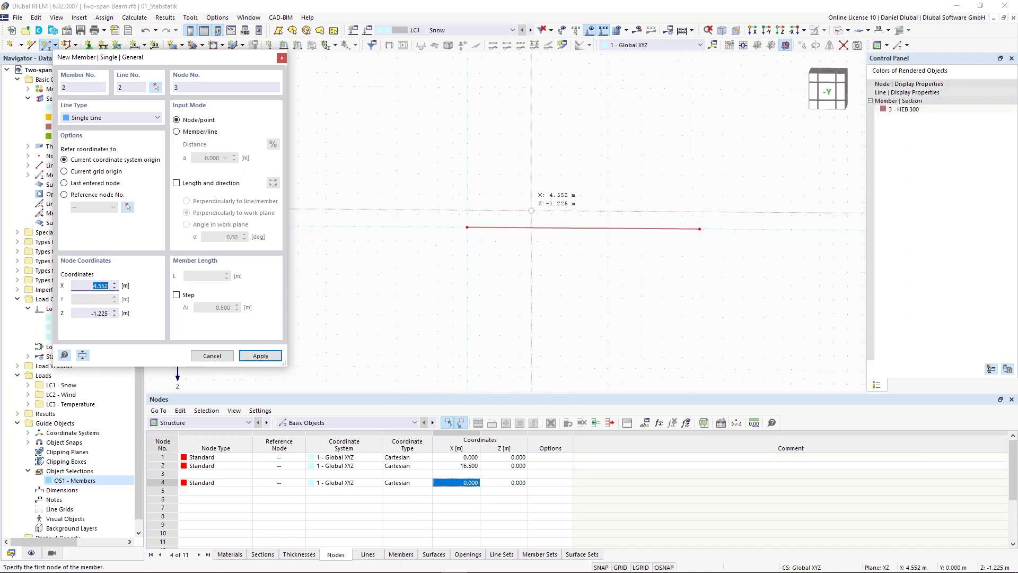
key(Escape)
Add two evenly spaced intermediate nodes to the beam as 'On Member' nodes, without dividing the member
scroll(520, 192, up, 1)
middle_drag(507, 186, 392, 191)
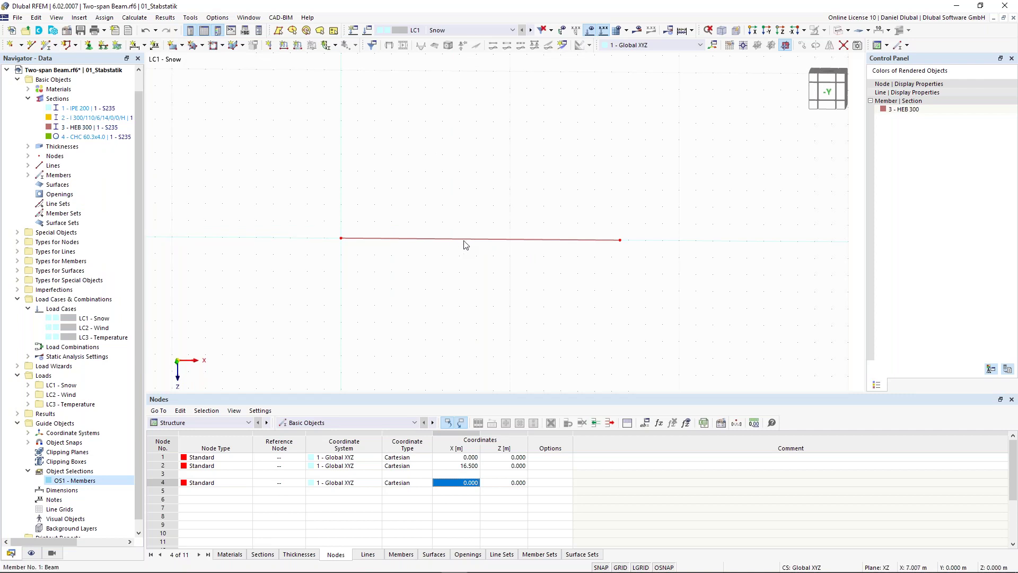
click(465, 241)
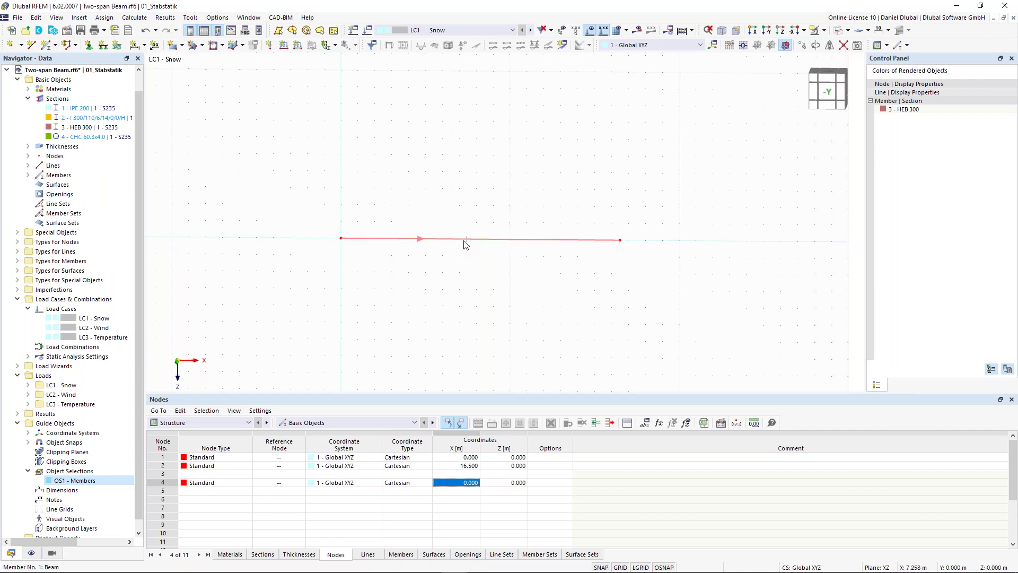
right_click(465, 245)
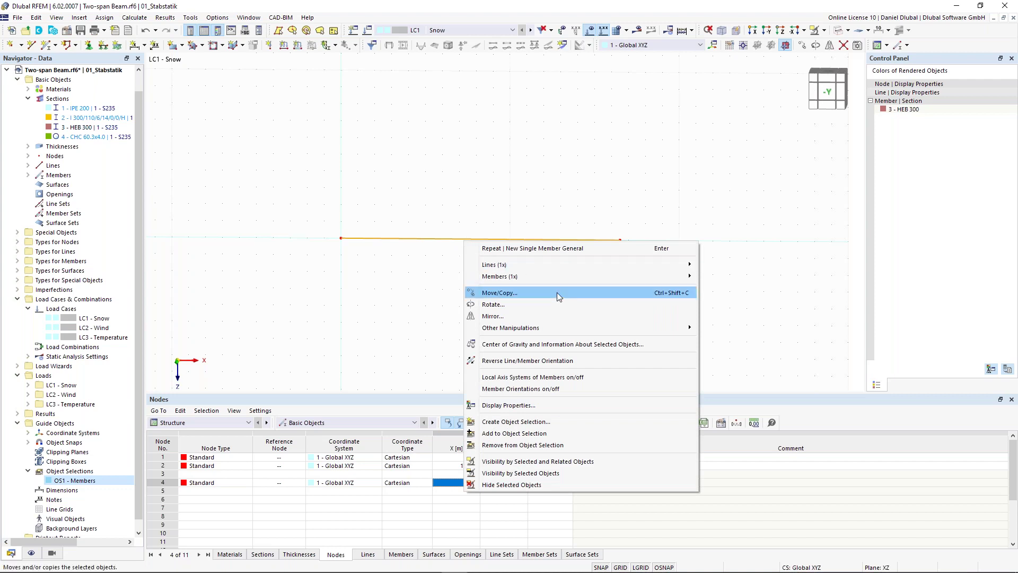
mouse_move(577, 273)
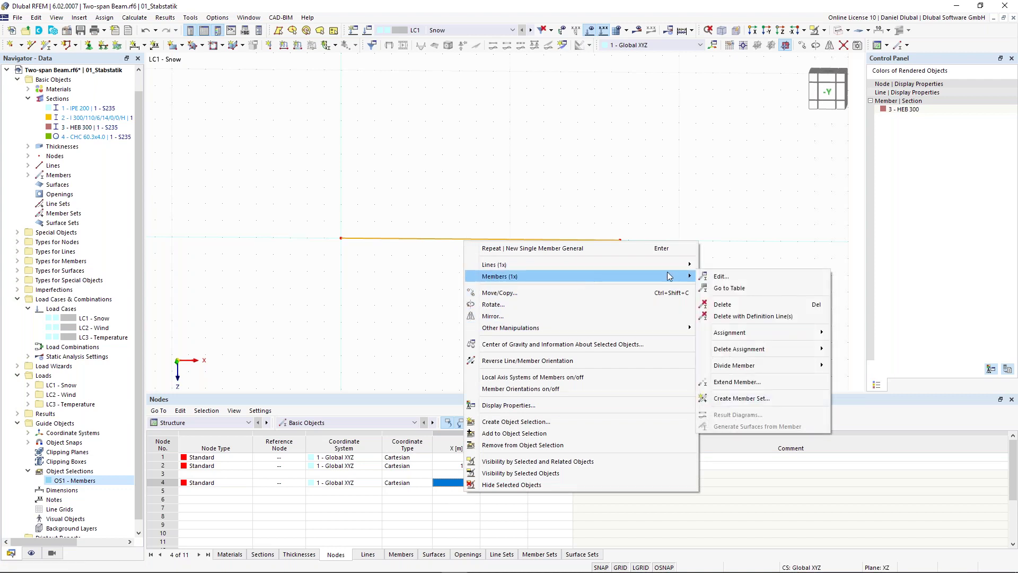
mouse_move(774, 365)
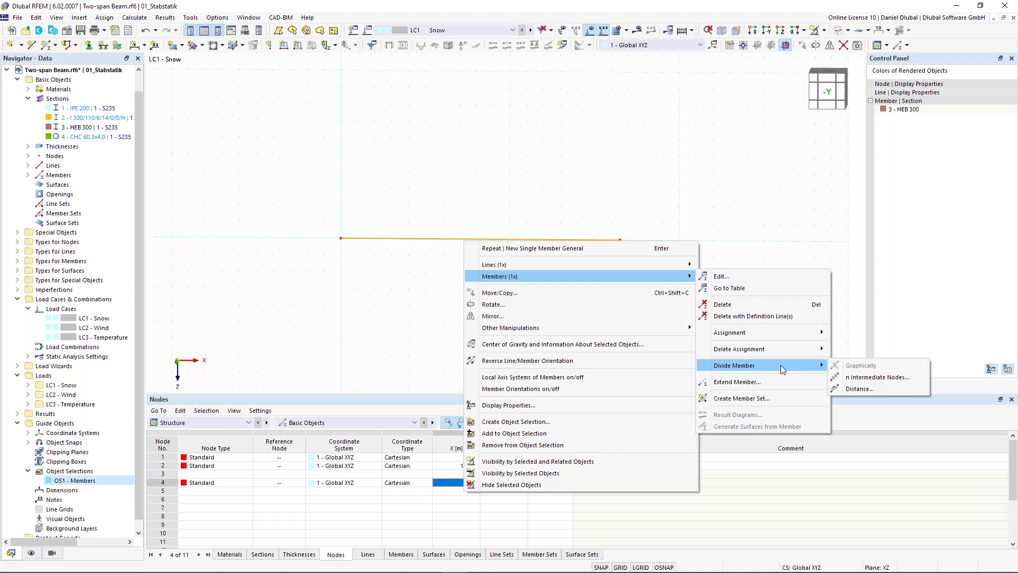
click(866, 381)
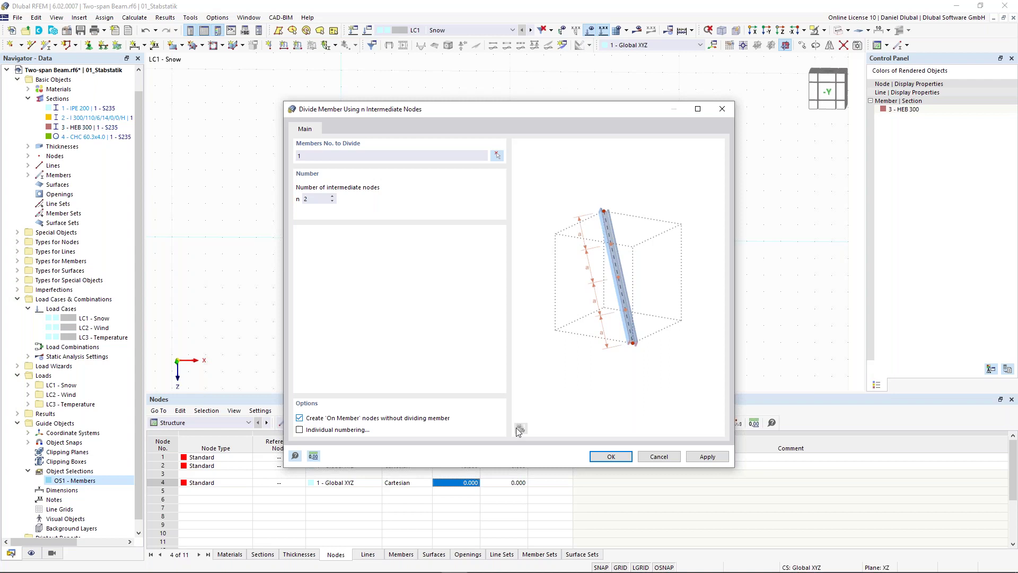
click(621, 459)
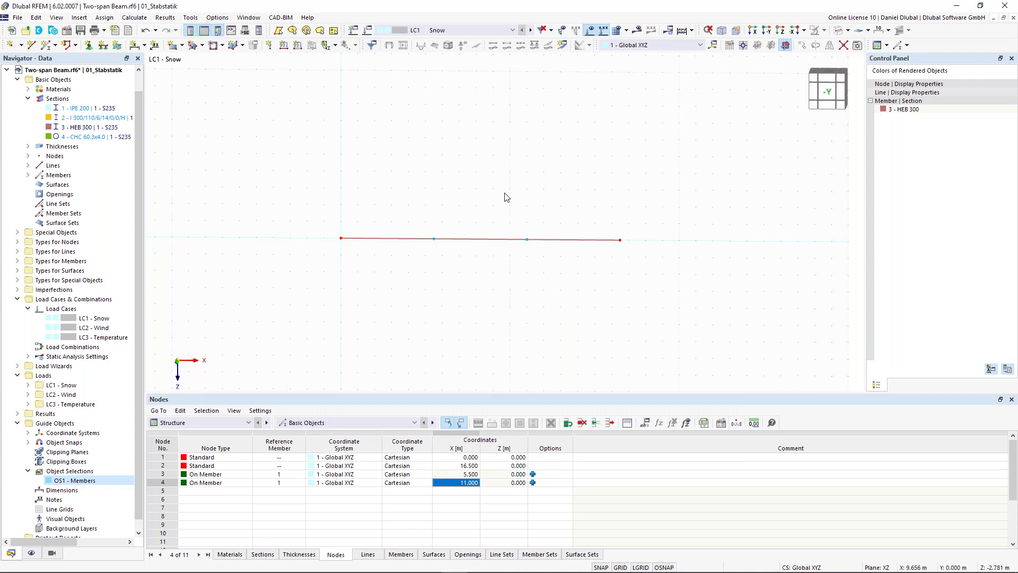
Define a new single member of type Truss (only N) with the section 1 - IPE 200 | 1 - S235
scroll(475, 208, up, 1)
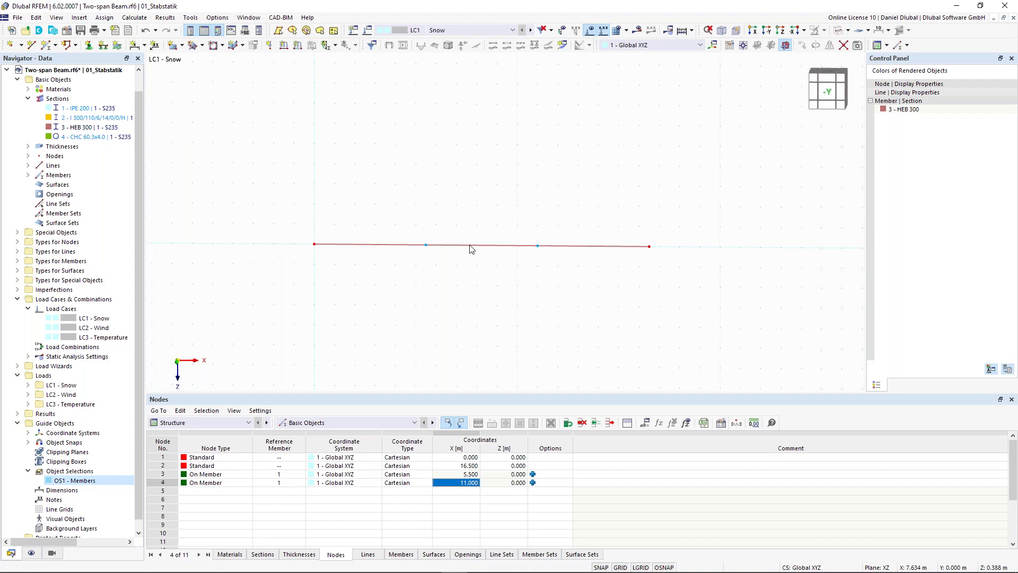
mouse_move(472, 249)
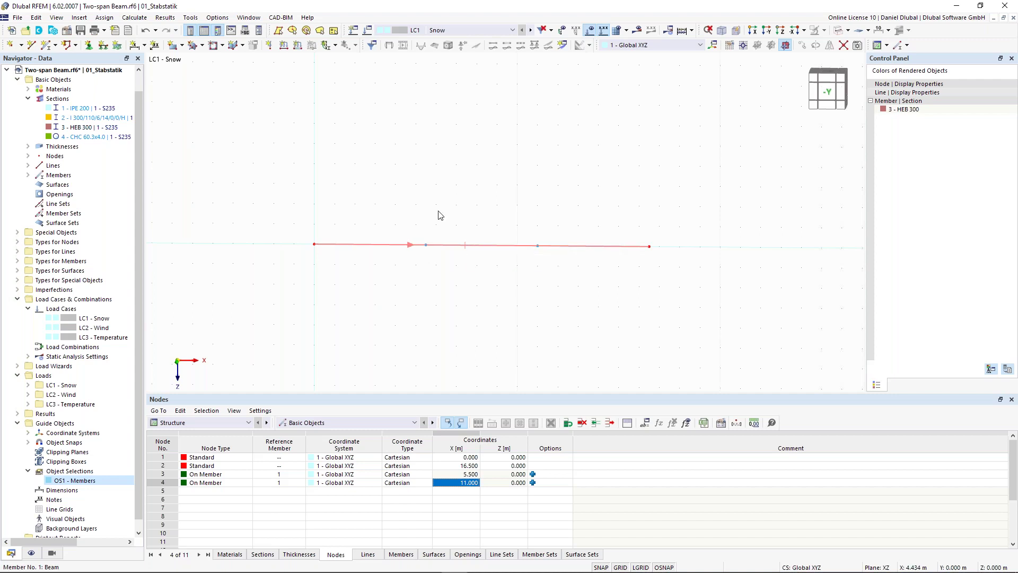
scroll(439, 213, up, 1)
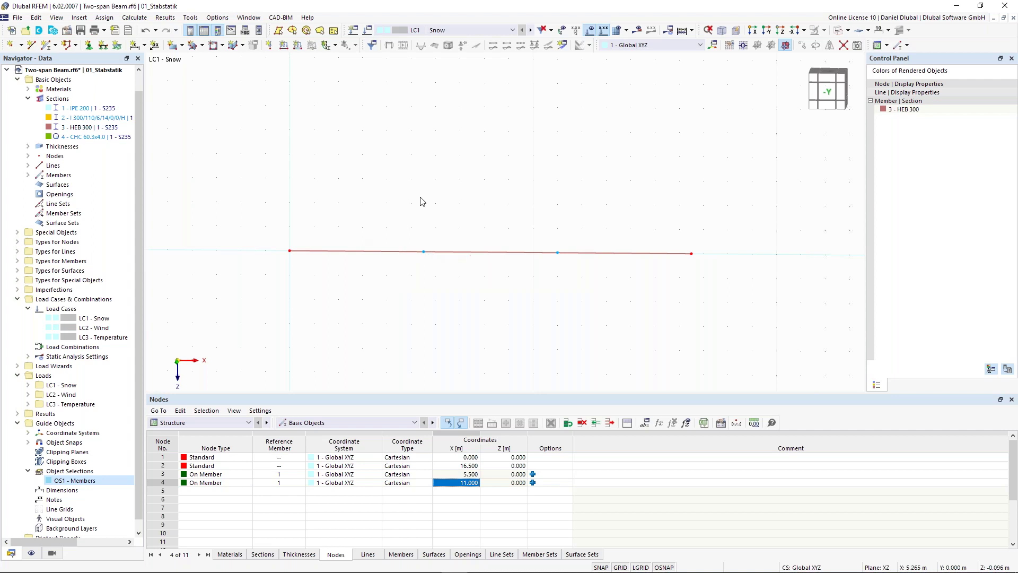
middle_drag(461, 190, 454, 199)
scroll(476, 238, up, 1)
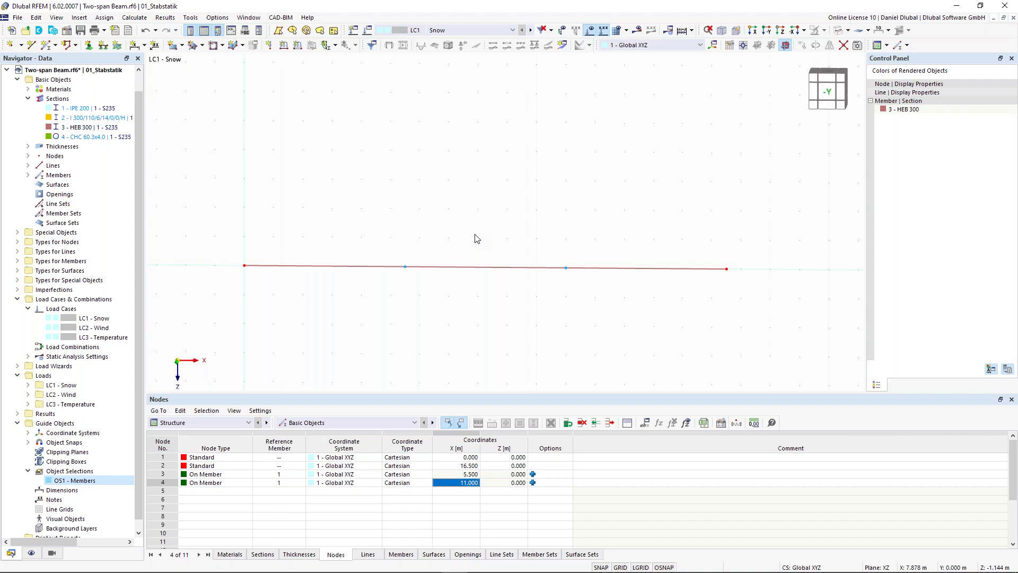
click(48, 47)
click(57, 46)
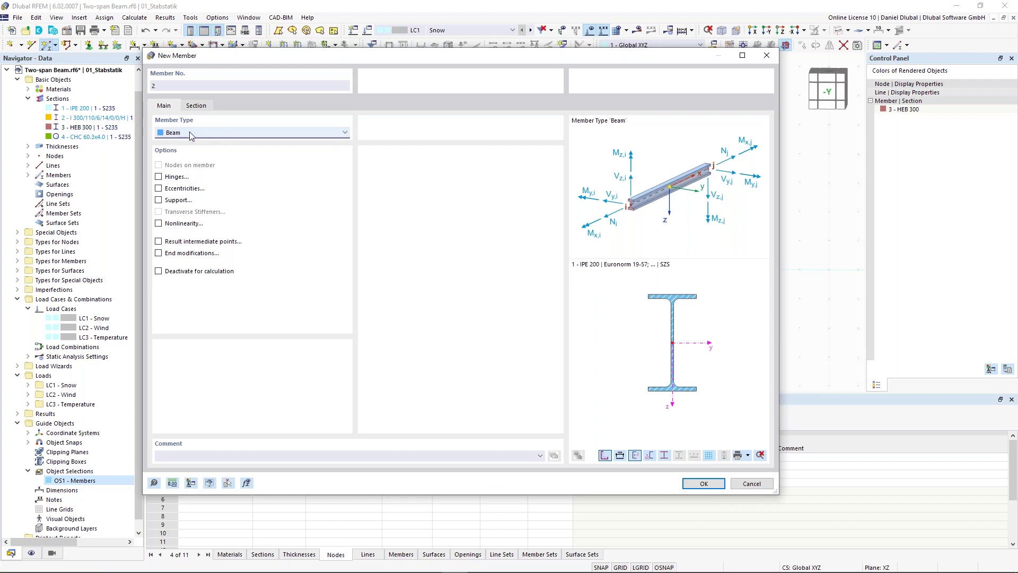
click(190, 137)
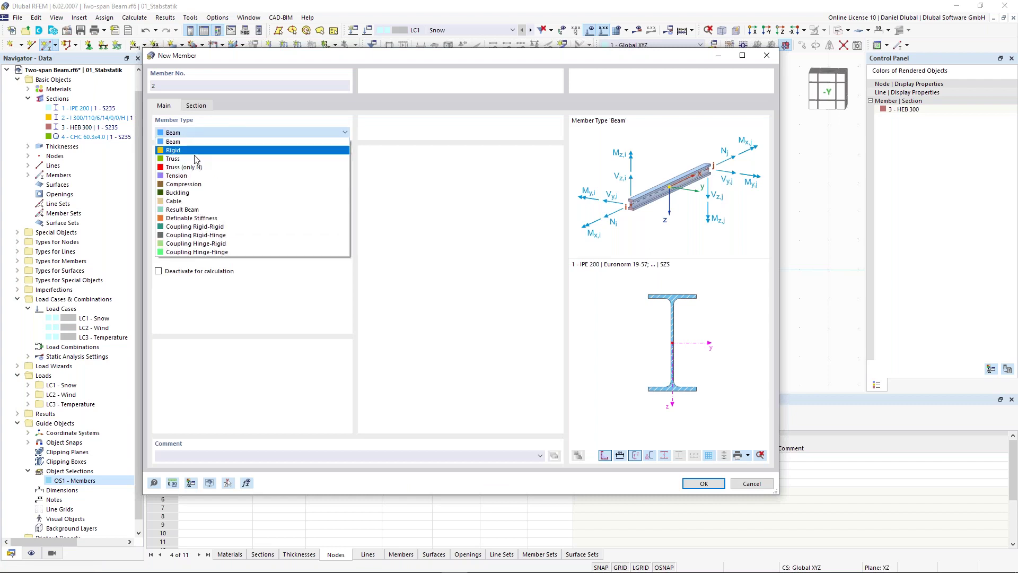
click(196, 166)
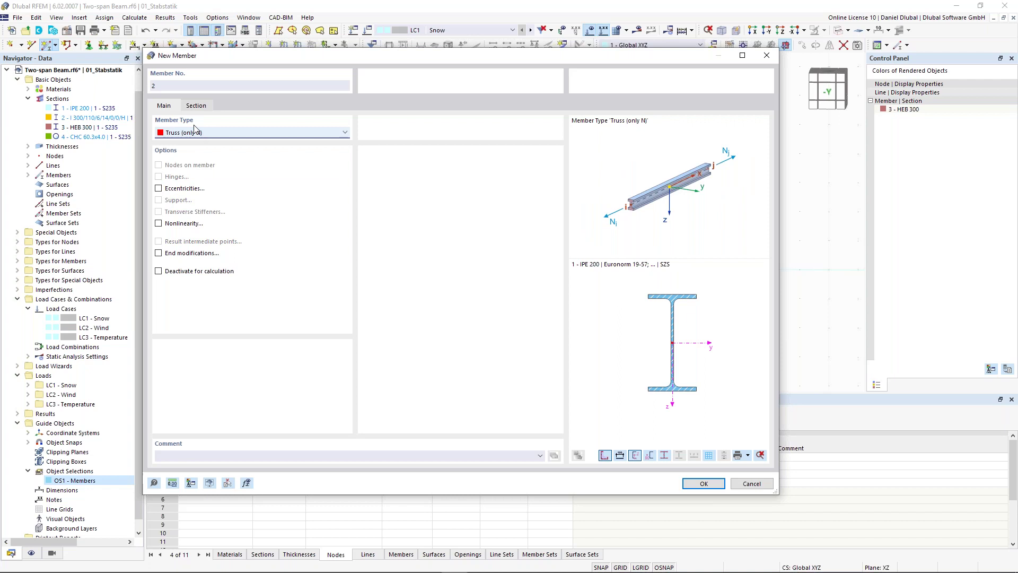
click(196, 106)
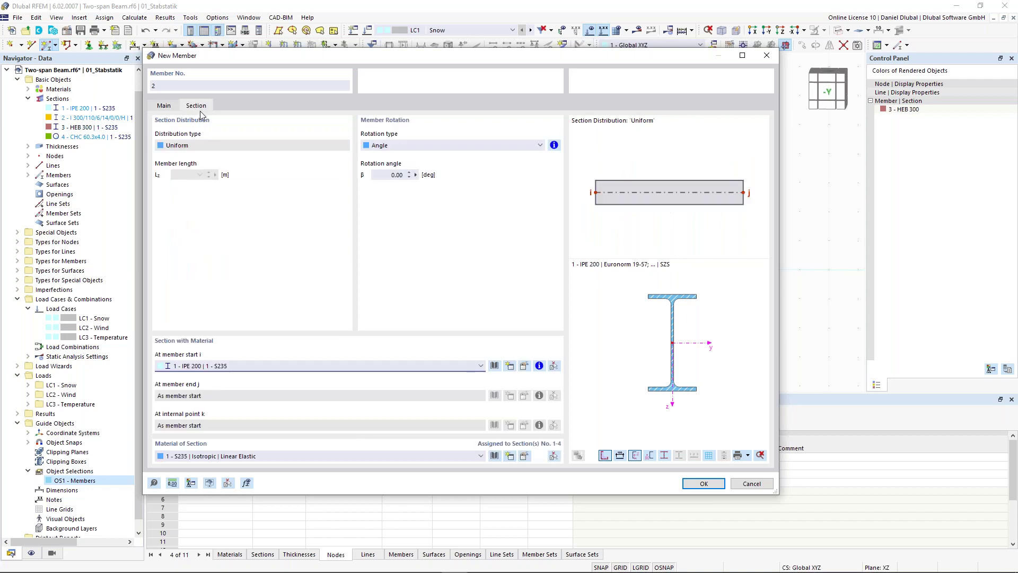
click(294, 365)
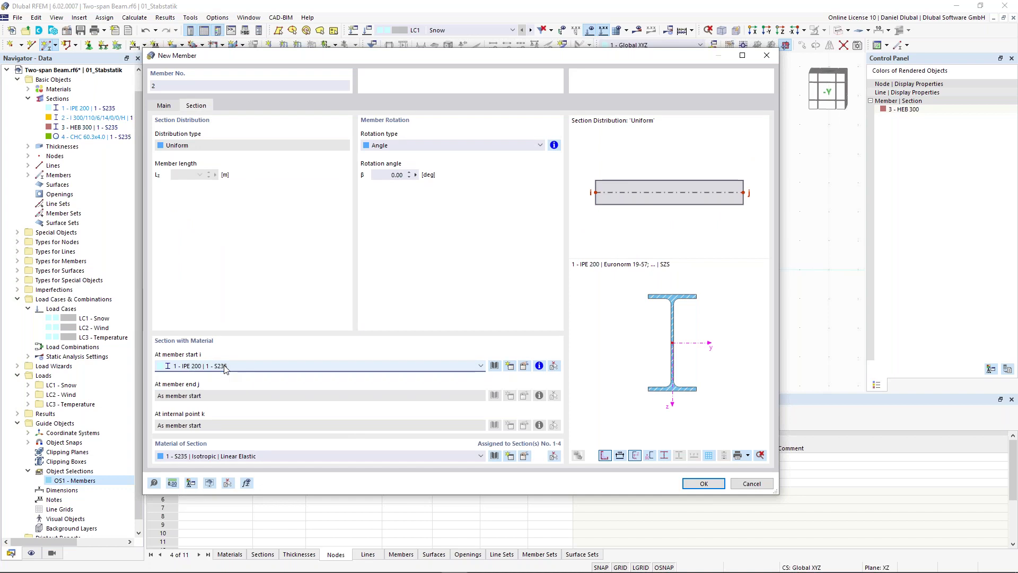
click(711, 488)
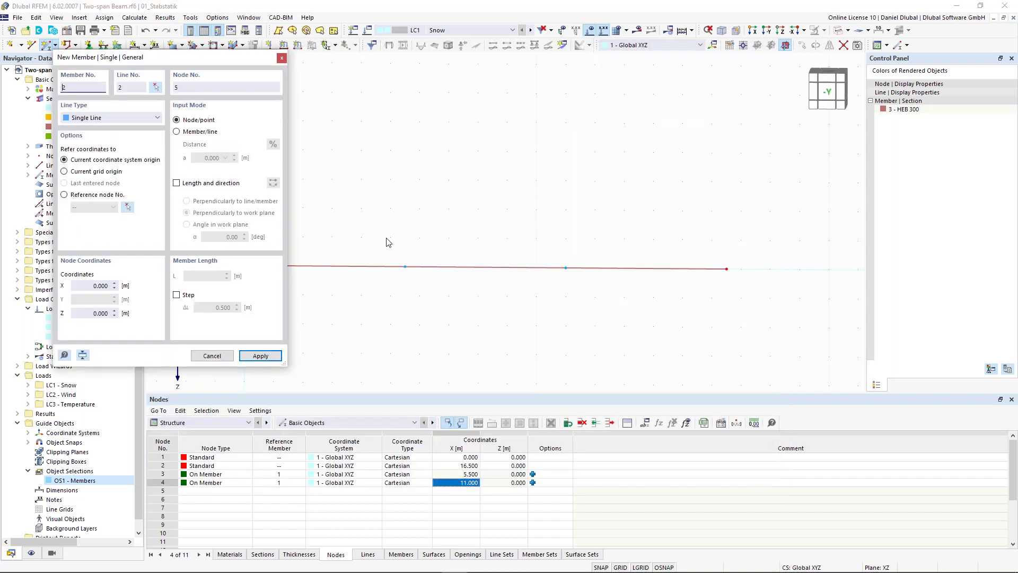
Place a 1 m vertical truss member upward from each of the beam's two intermediate nodes, using the length and direction option
middle_drag(399, 202, 417, 214)
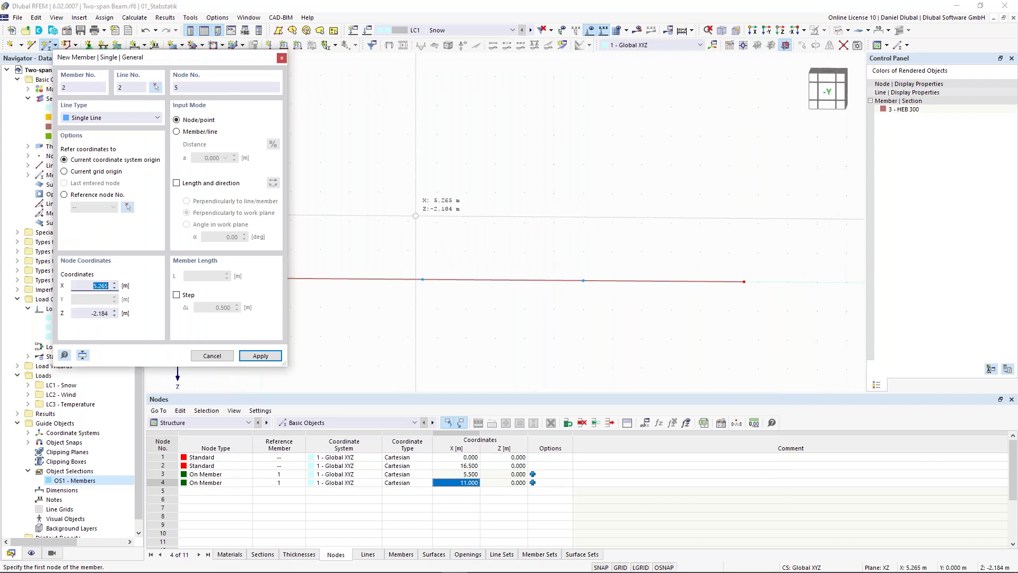
click(177, 183)
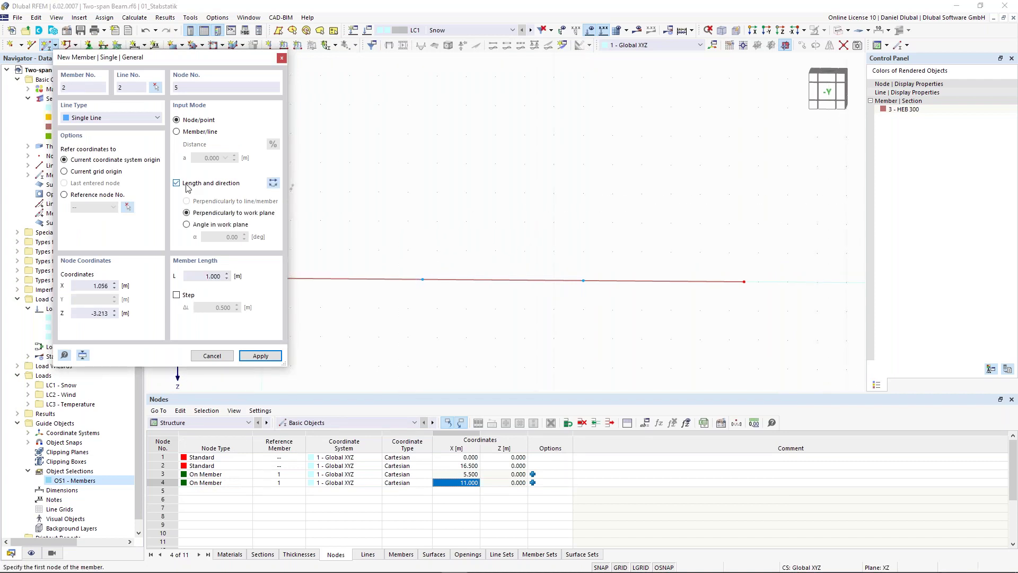
click(215, 275)
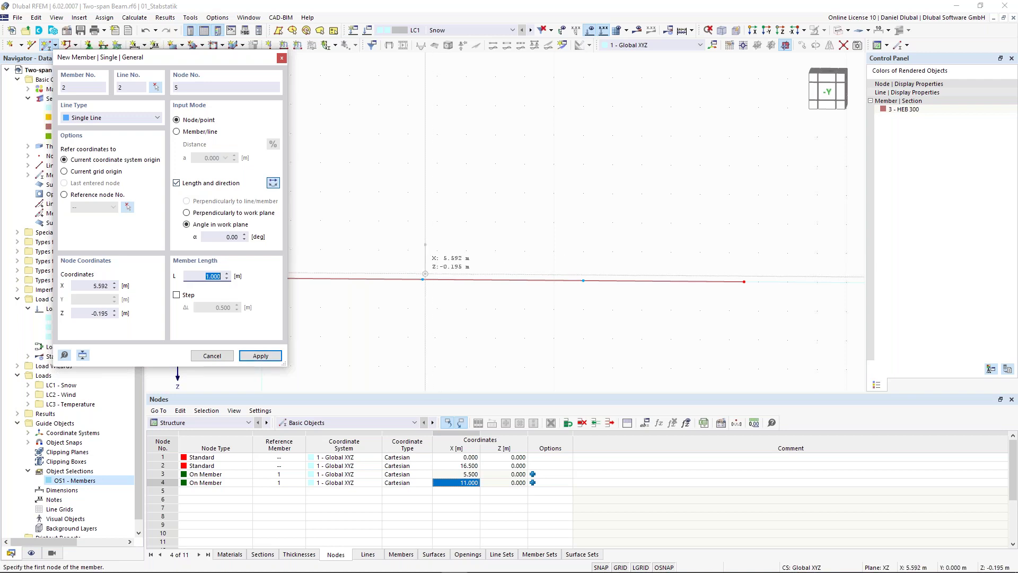
click(422, 279)
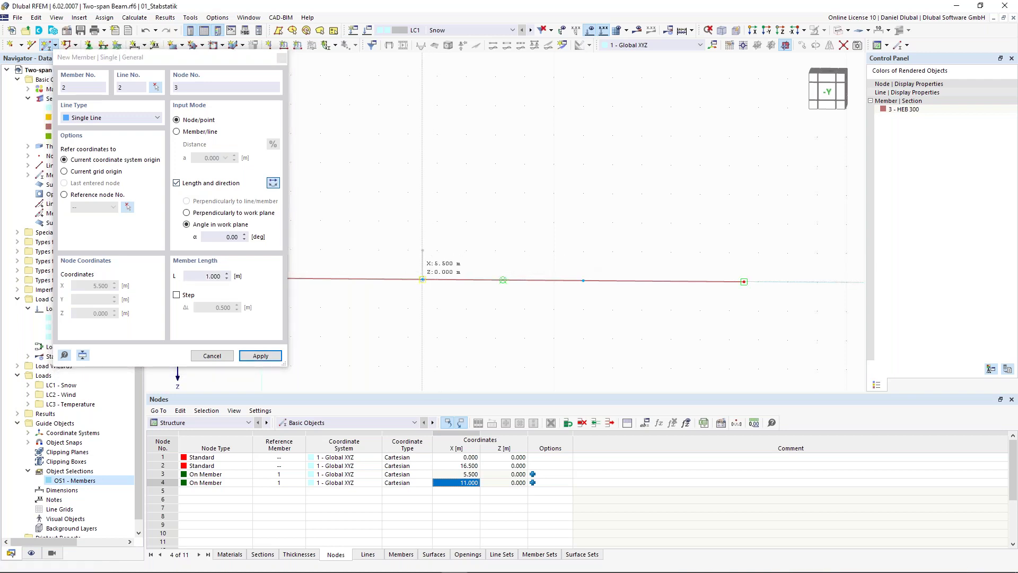
click(583, 279)
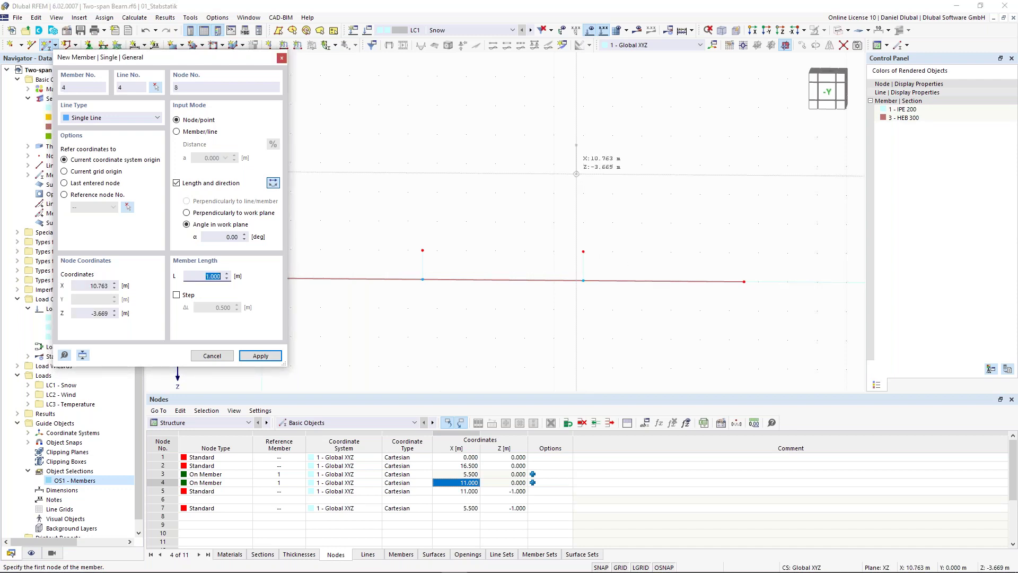
key(Escape)
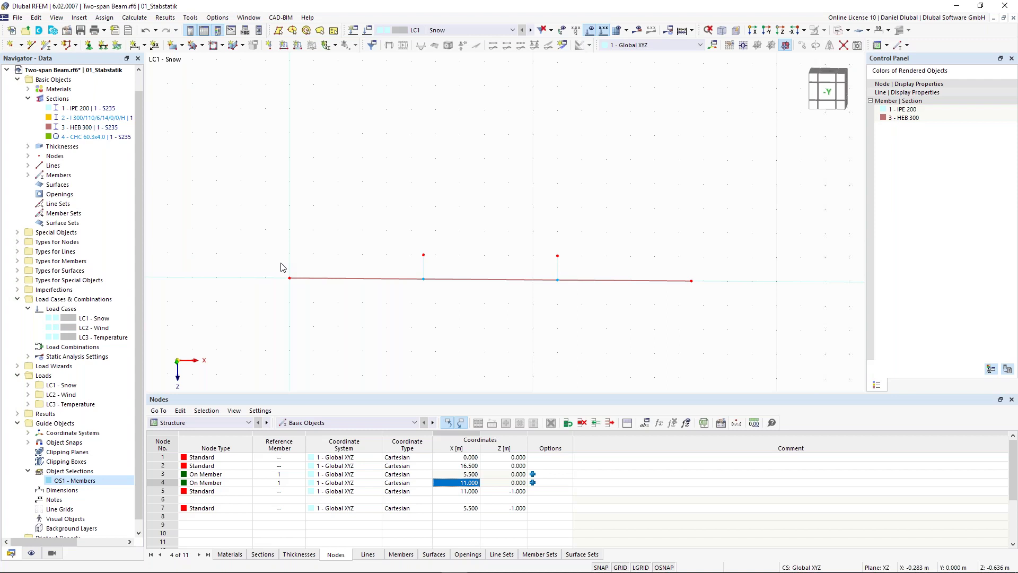
Copy the beam's two end nodes by -2.3 m in the Z direction
right_click(692, 281)
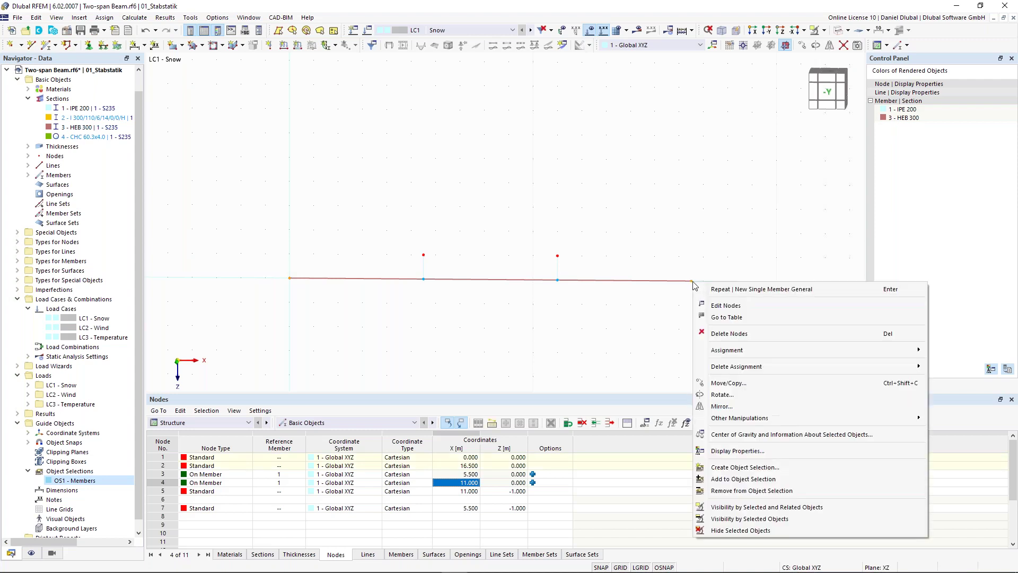
click(742, 382)
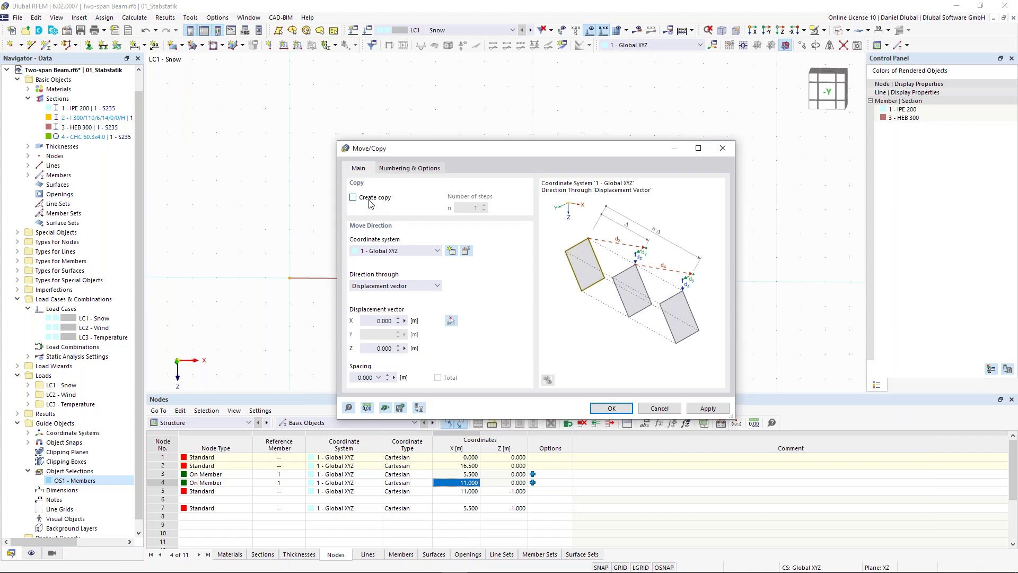
click(370, 204)
click(409, 320)
click(370, 352)
text(-)
text(2.)
text(3)
click(611, 408)
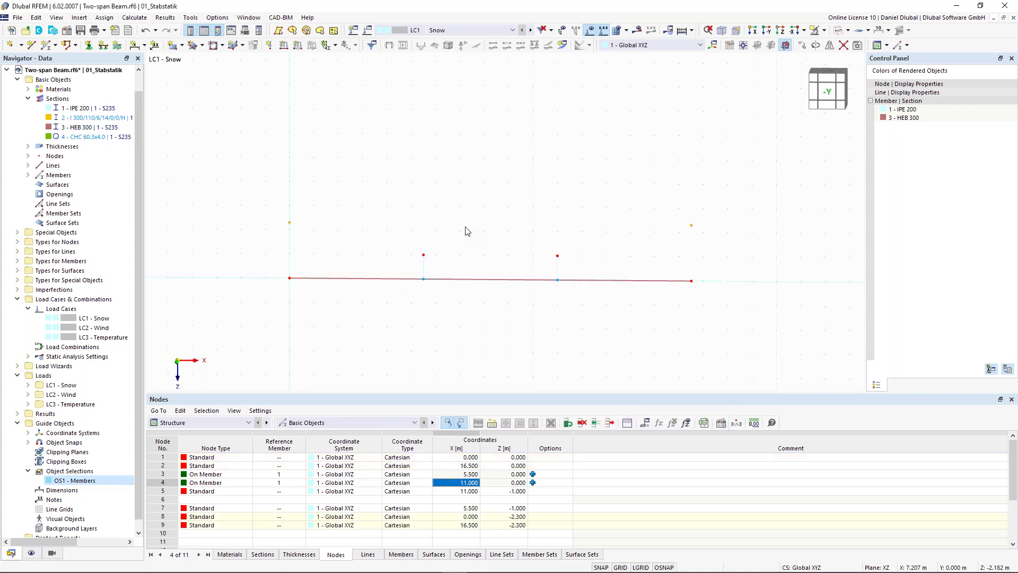
key(Escape)
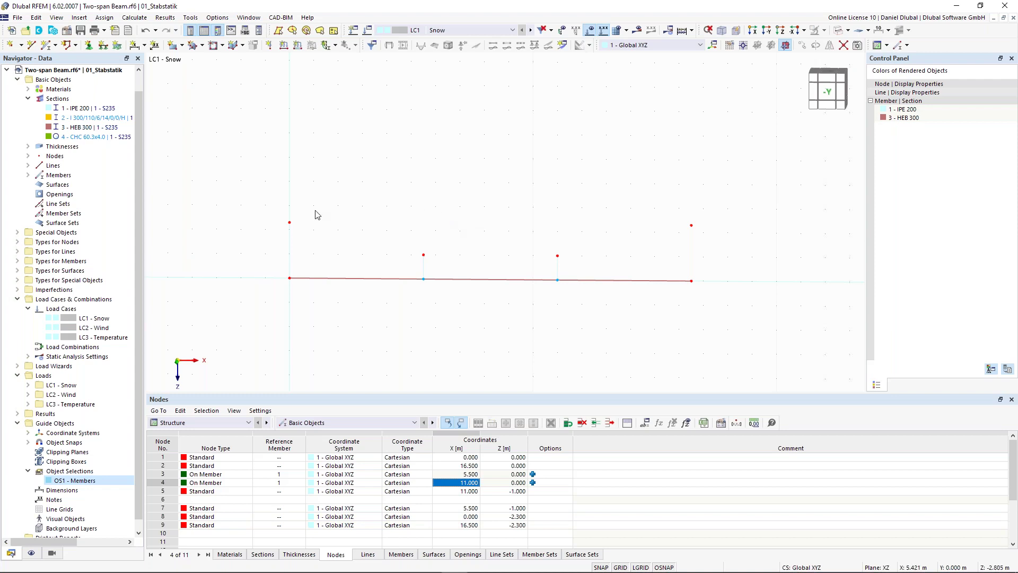
Define another single member of type Truss (only N) with the IPE 200 section for the upper members
click(46, 49)
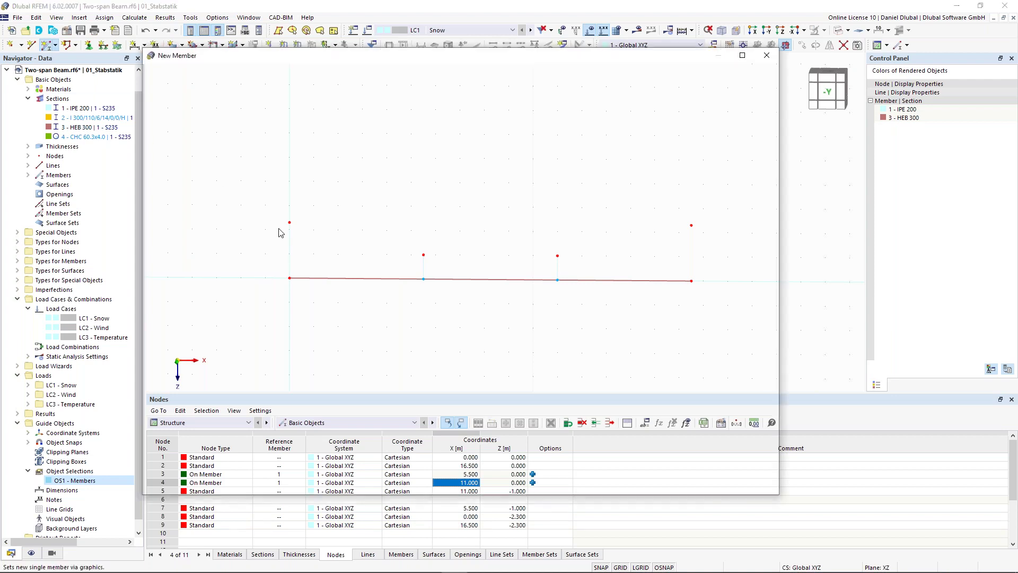
click(187, 134)
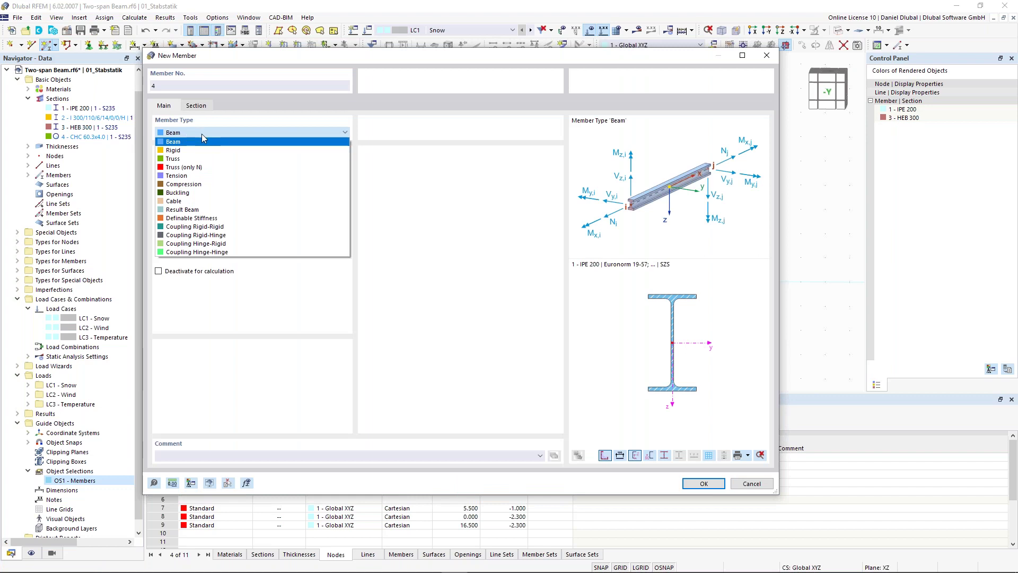
click(200, 167)
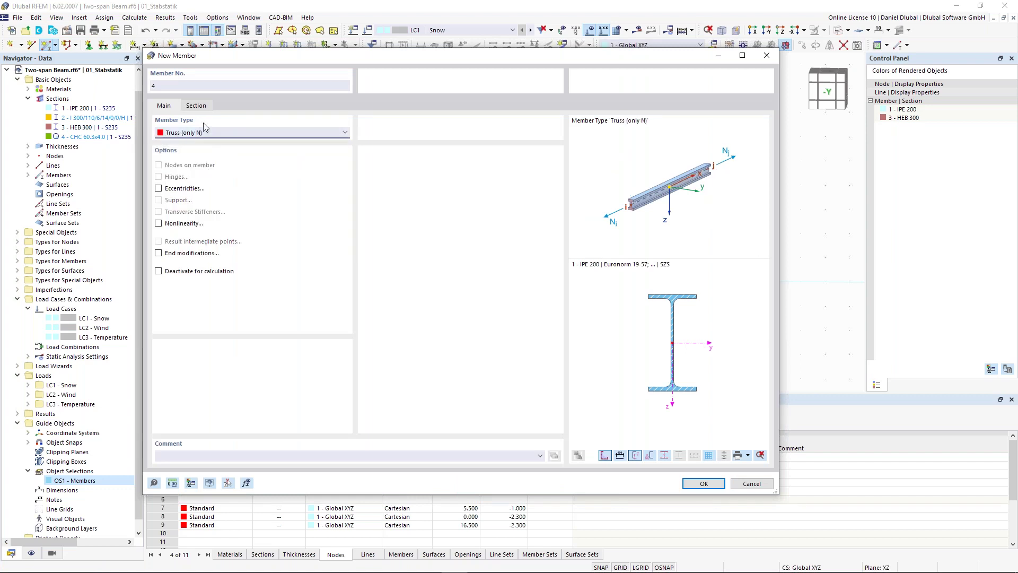
click(196, 106)
click(164, 106)
click(228, 482)
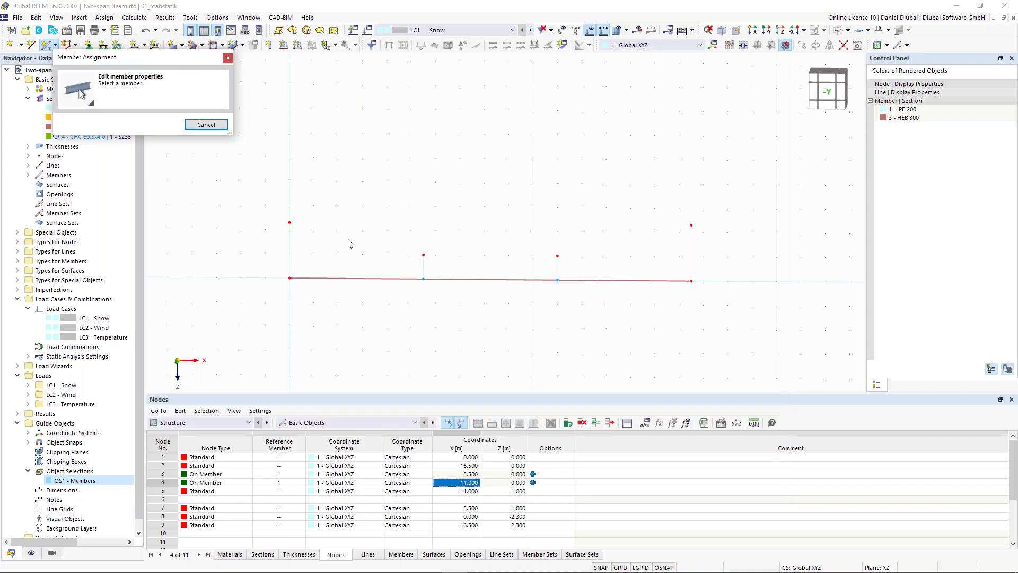
click(424, 277)
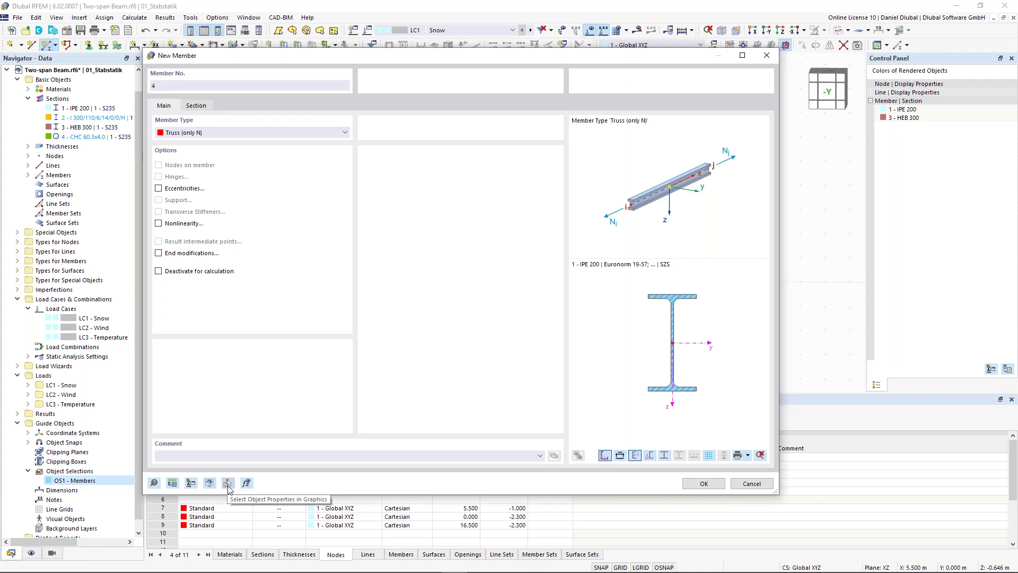
click(703, 483)
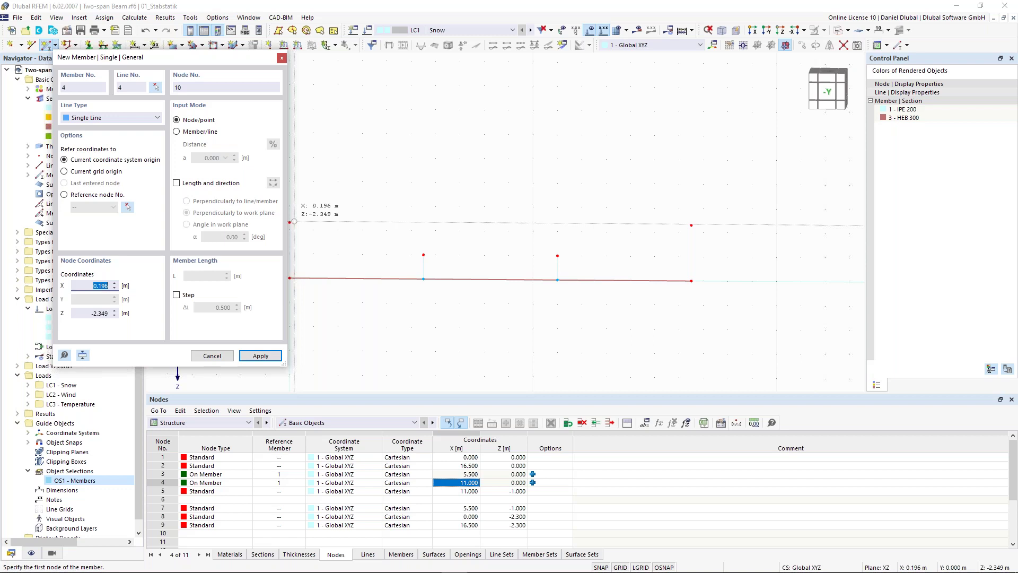
Draw connected truss members from one raised end node through both strut tops to the other raised end node
middle_drag(294, 221, 333, 215)
click(328, 216)
click(462, 249)
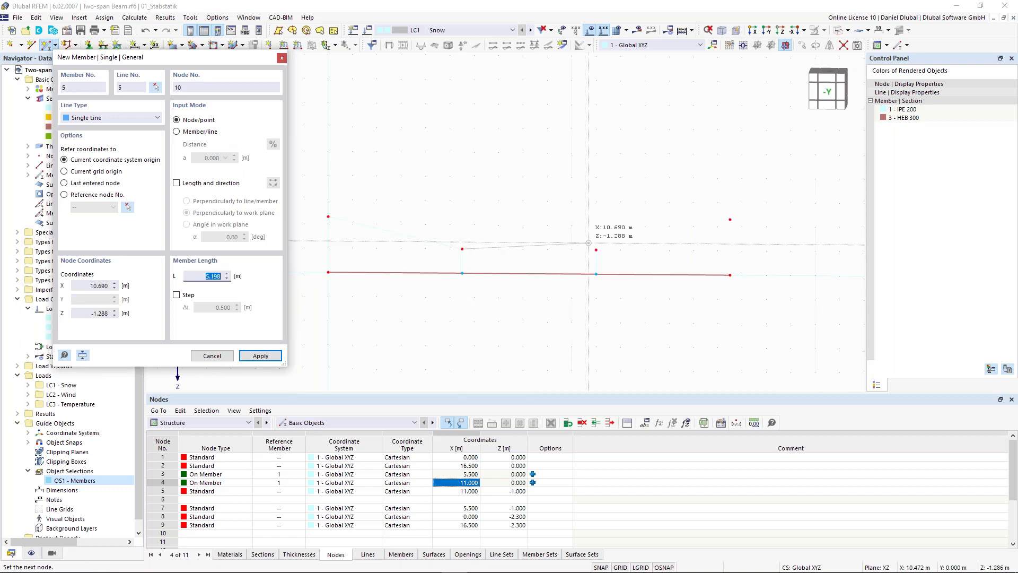
click(596, 250)
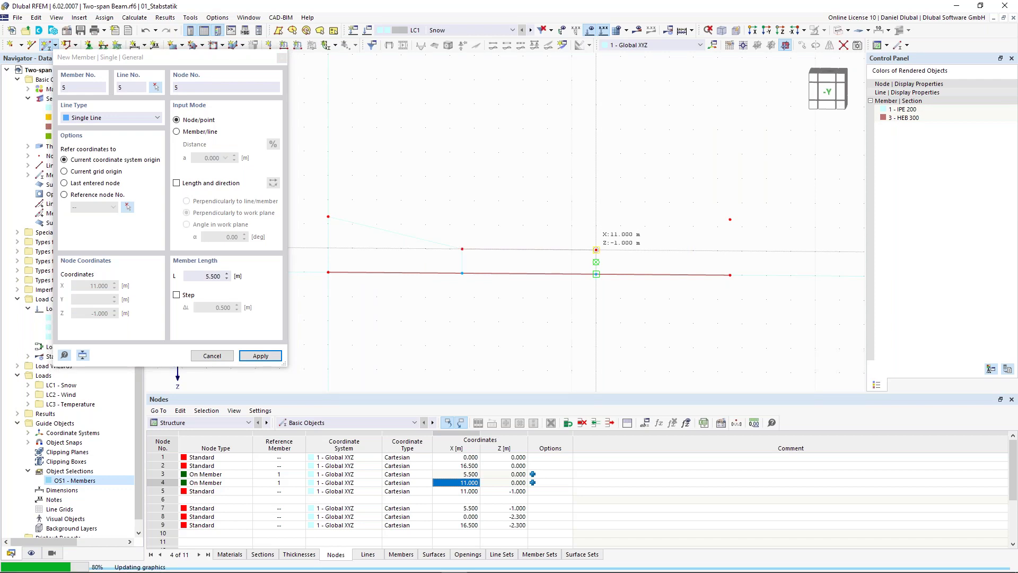
key(Escape)
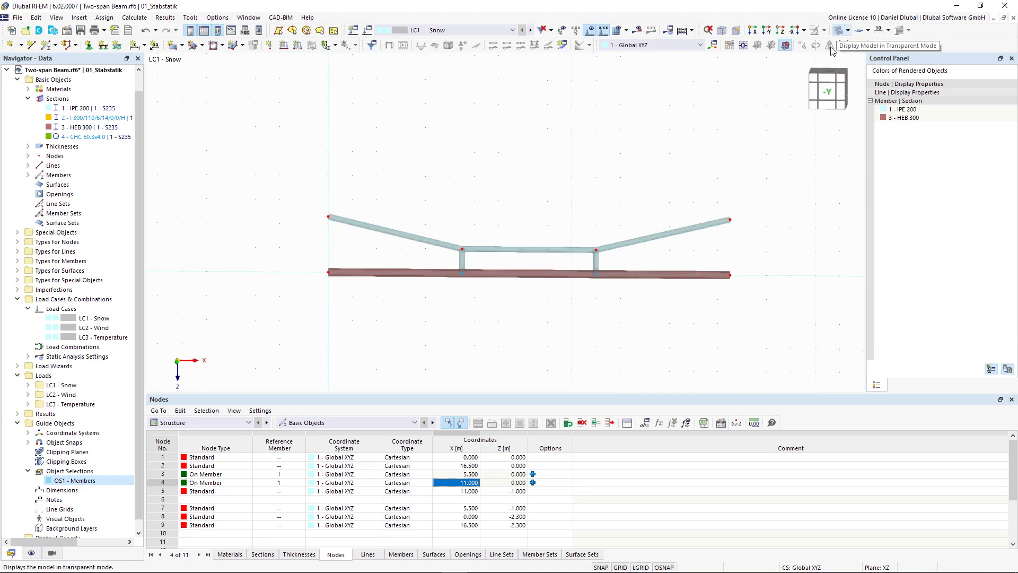
Set the Z coordinate of both strut-top nodes to -1.4 m
scroll(545, 247, up, 1)
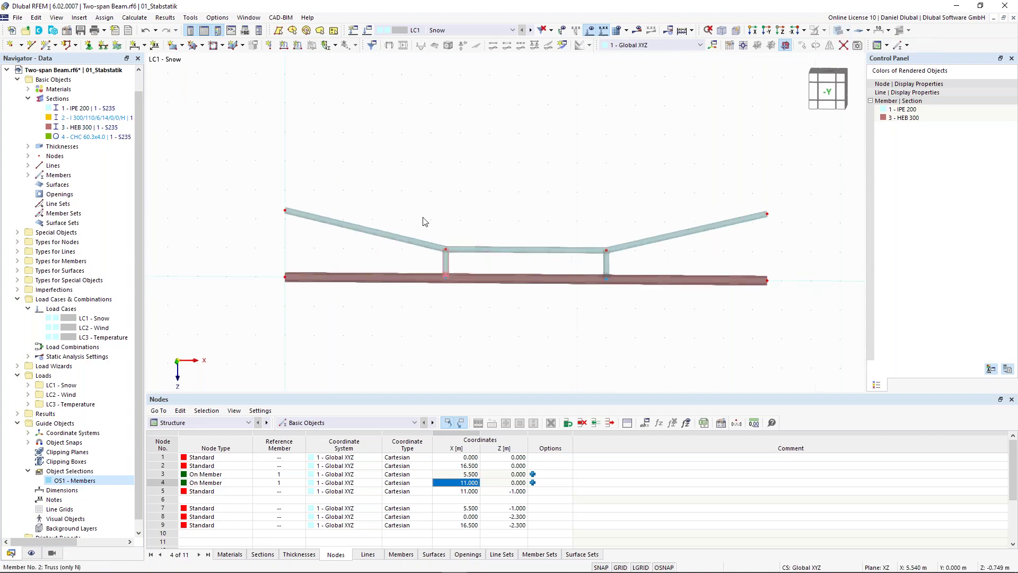
drag(423, 211, 626, 261)
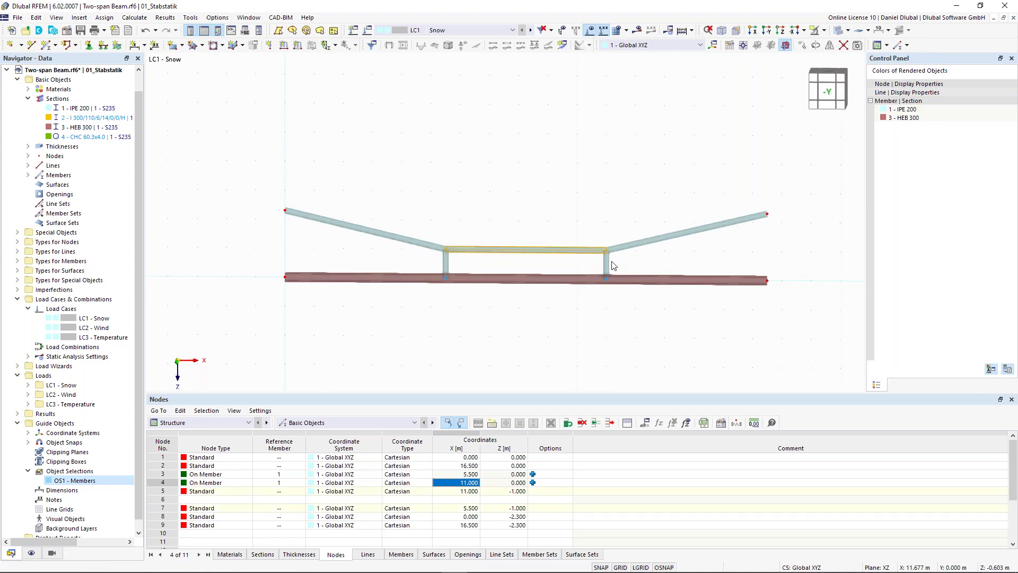
double_click(445, 249)
click(431, 280)
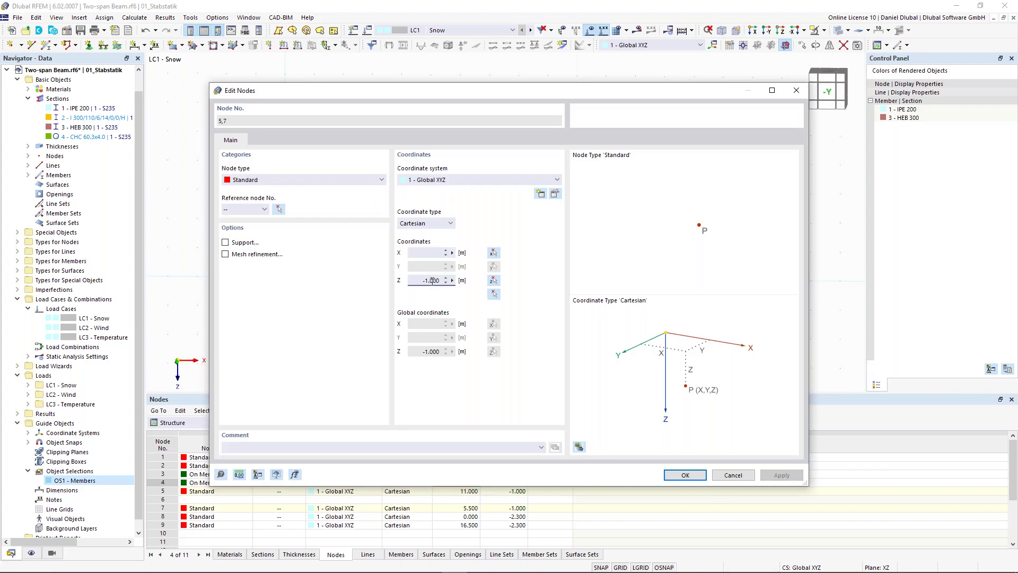
text(4)
drag(560, 91, 513, 273)
drag(617, 273, 619, 207)
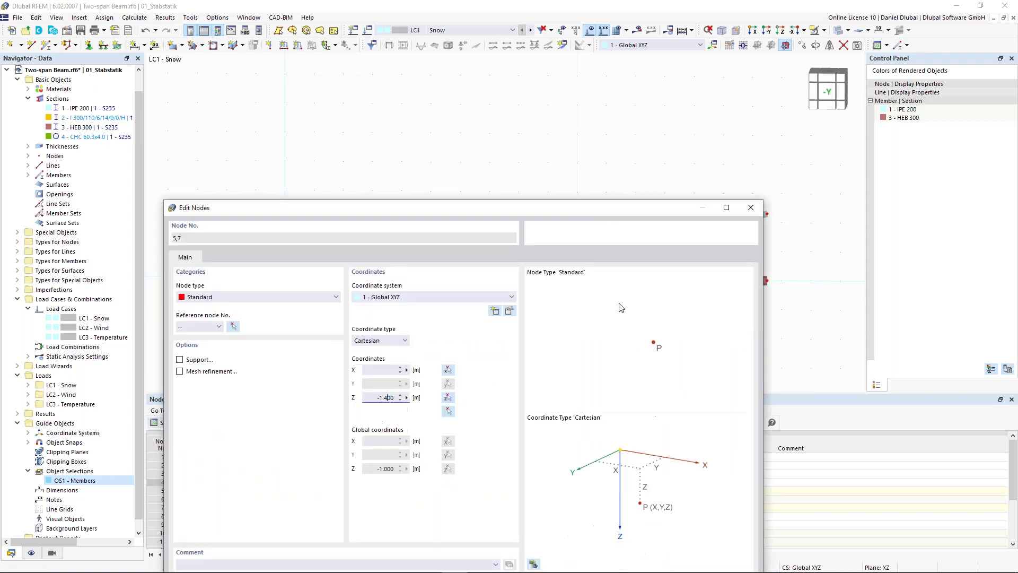
click(639, 499)
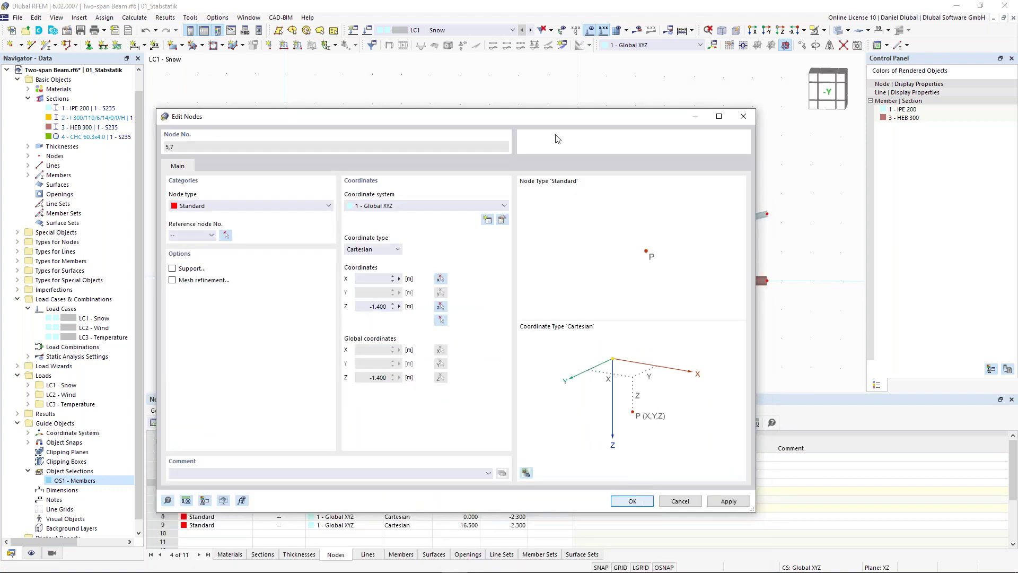
click(498, 117)
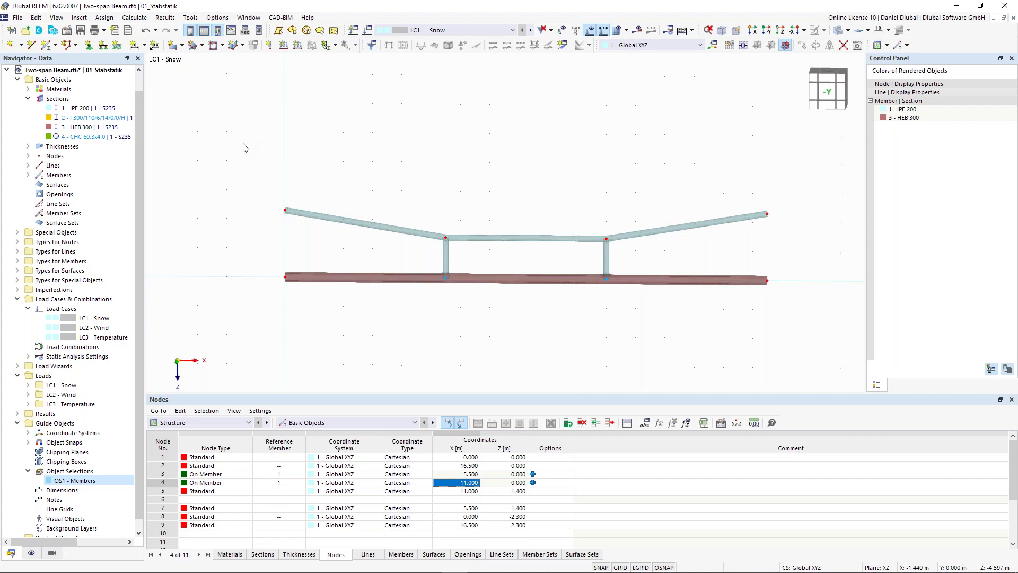
Assign hinged supports to the beam's start node and both raised end nodes, and a roller support to the beam's end node at X 16.5 m
drag(745, 160, 792, 249)
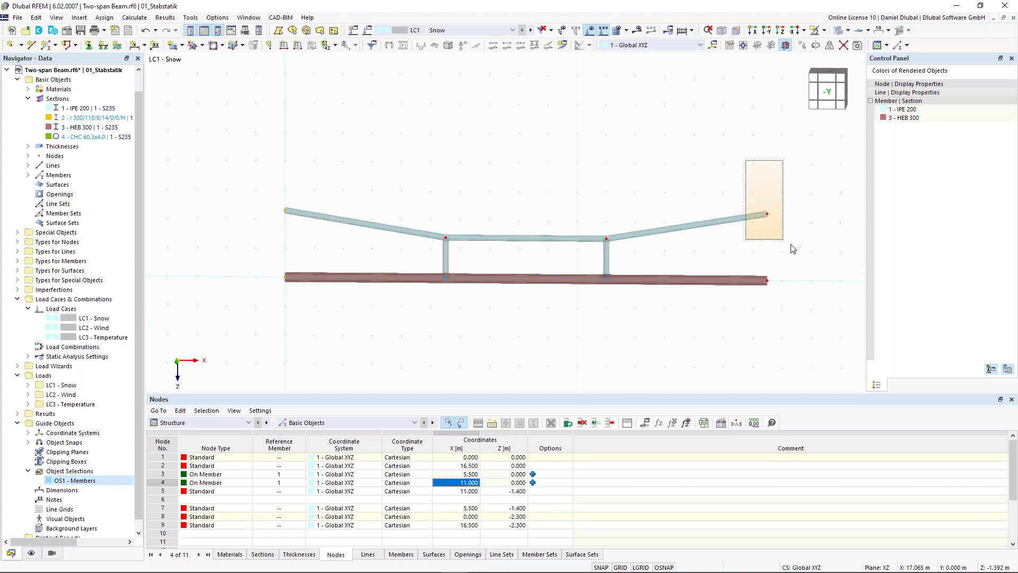
drag(791, 245, 790, 245)
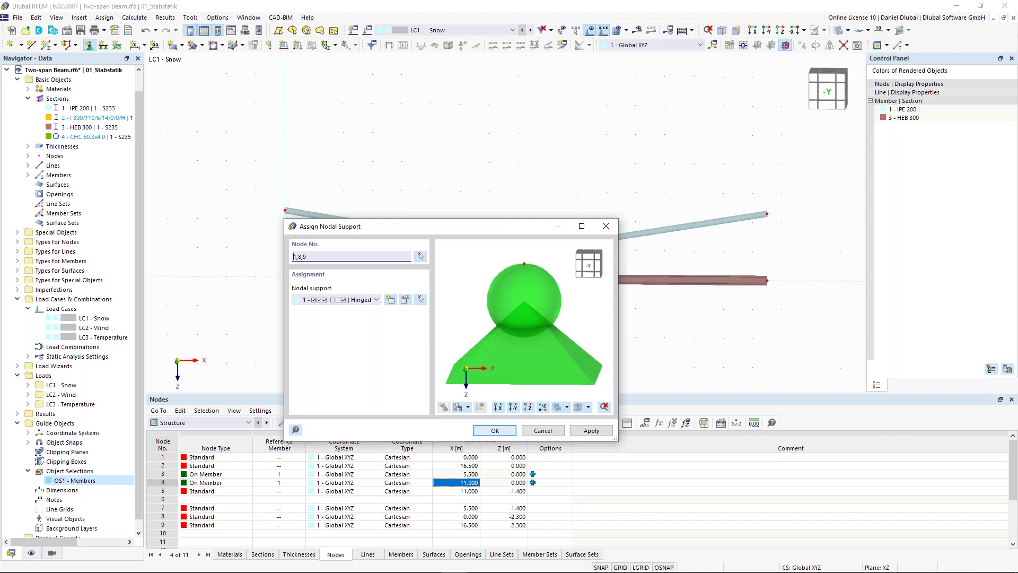
click(767, 279)
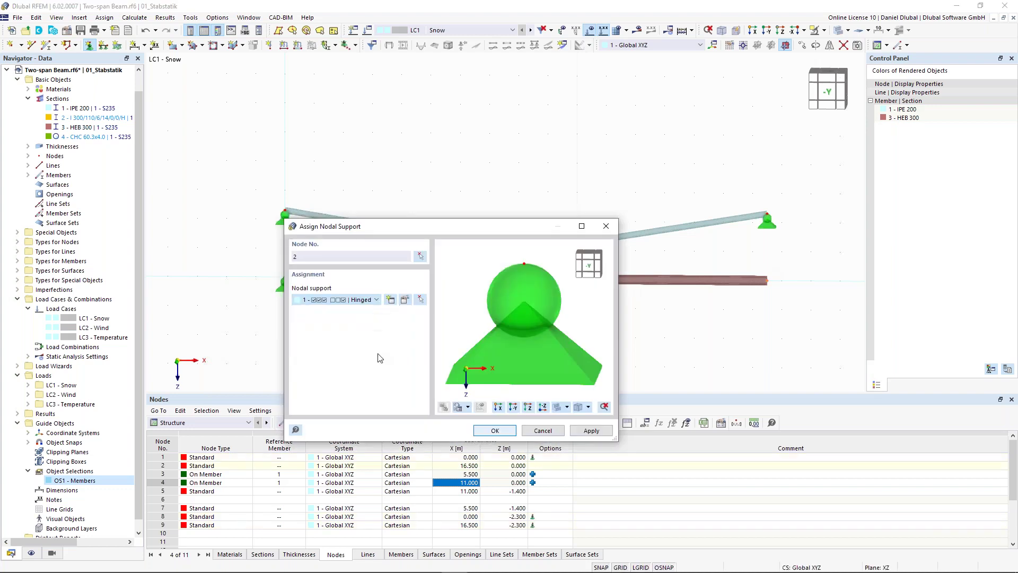
click(378, 354)
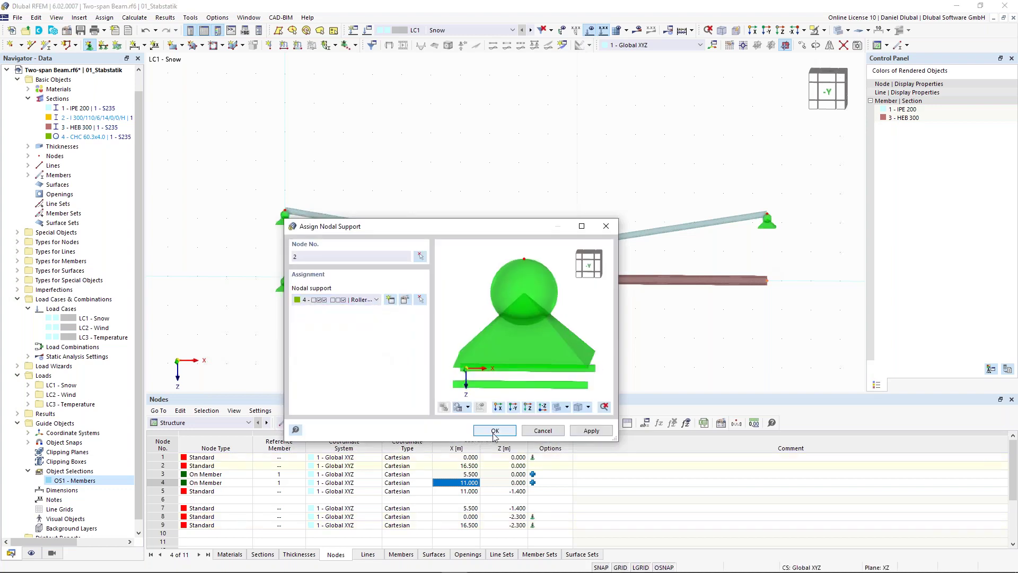
click(493, 432)
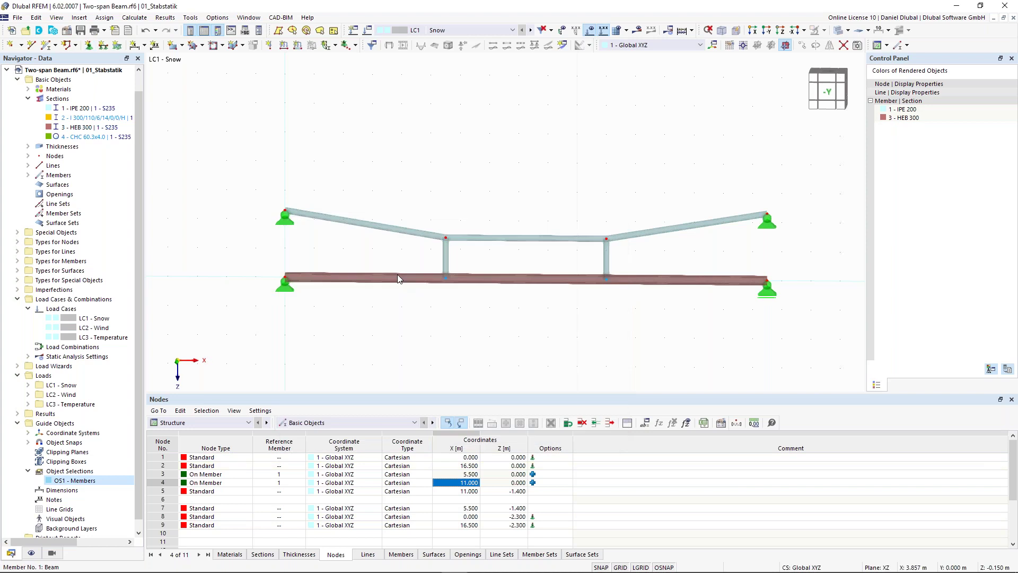
Apply a uniform 15 kN/m member force in the global Z direction to the HEB 300 beam in load case LC1 - Snow
click(299, 46)
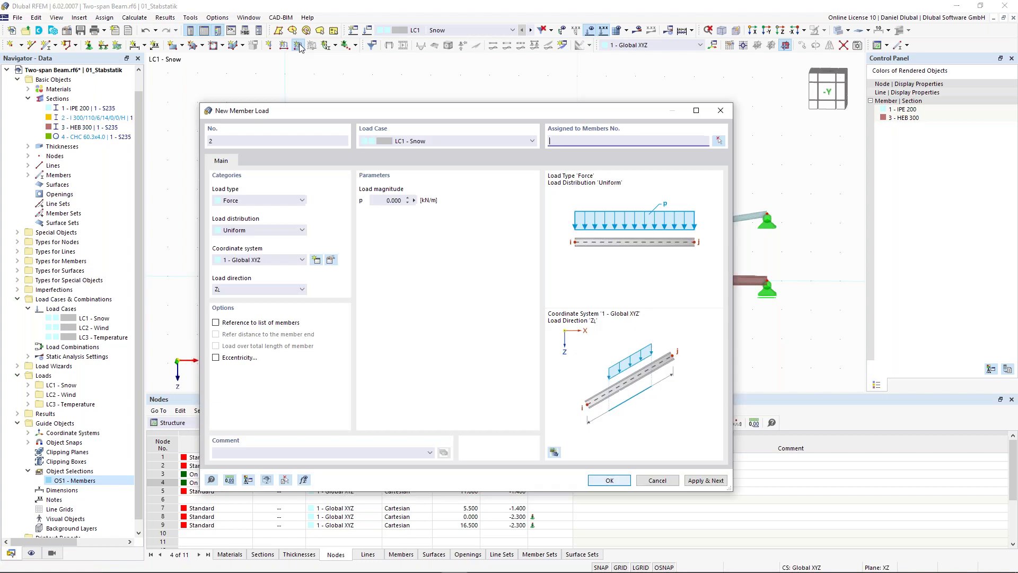
click(393, 201)
text(15)
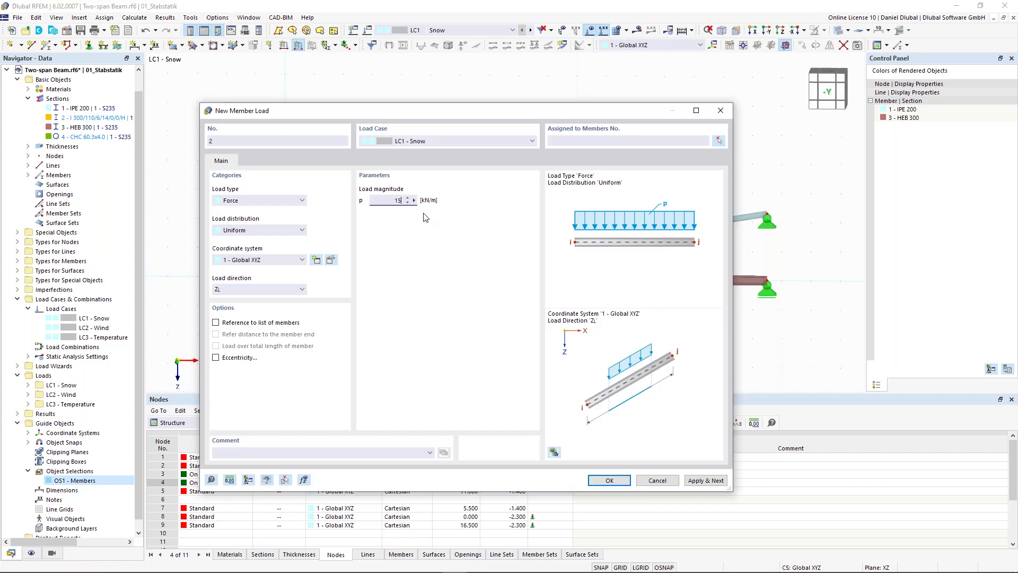
click(613, 477)
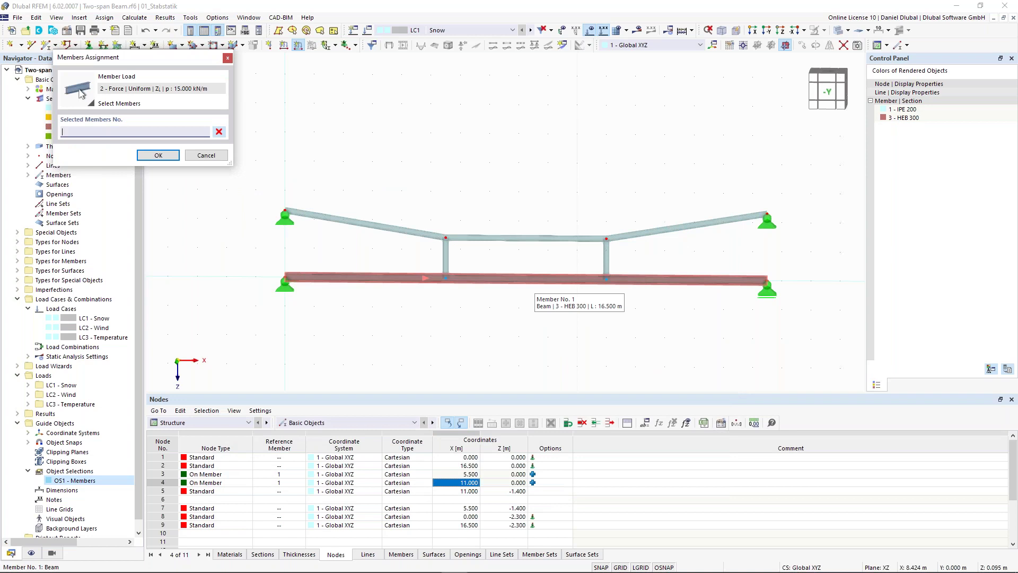
click(485, 281)
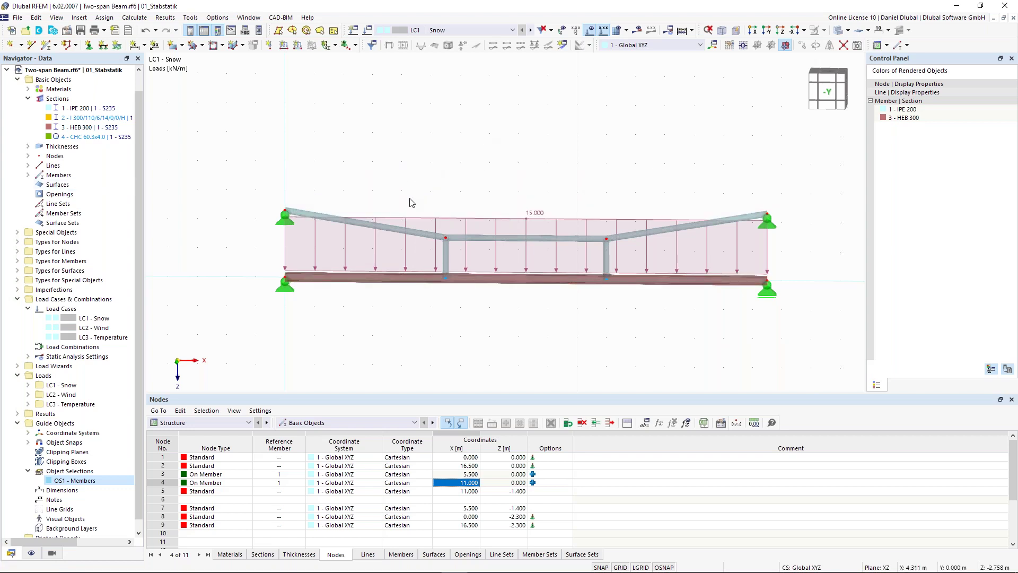
Calculate load case LC1 - Snow and show its axial force and support reaction results without the load display
click(637, 32)
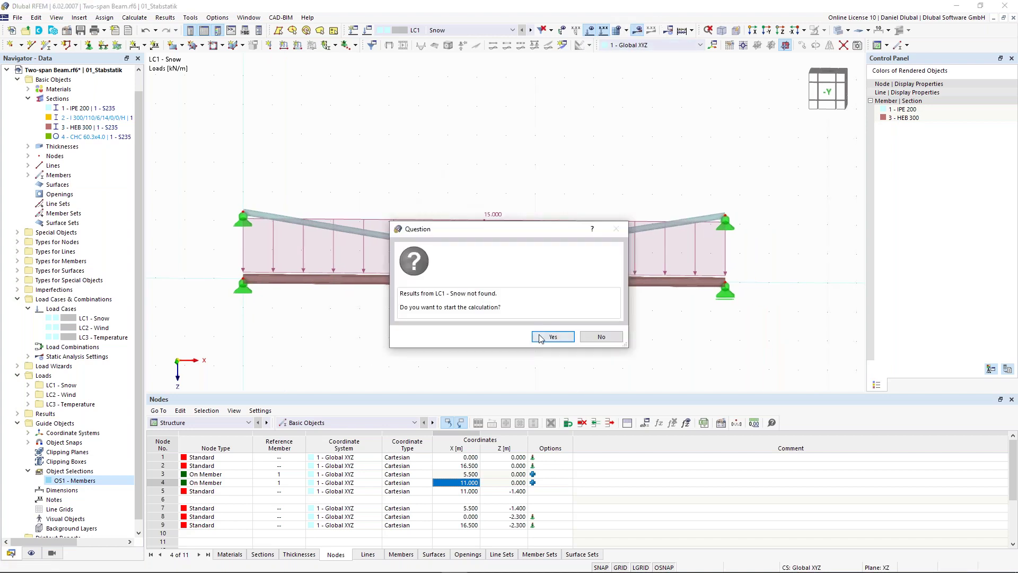
click(546, 337)
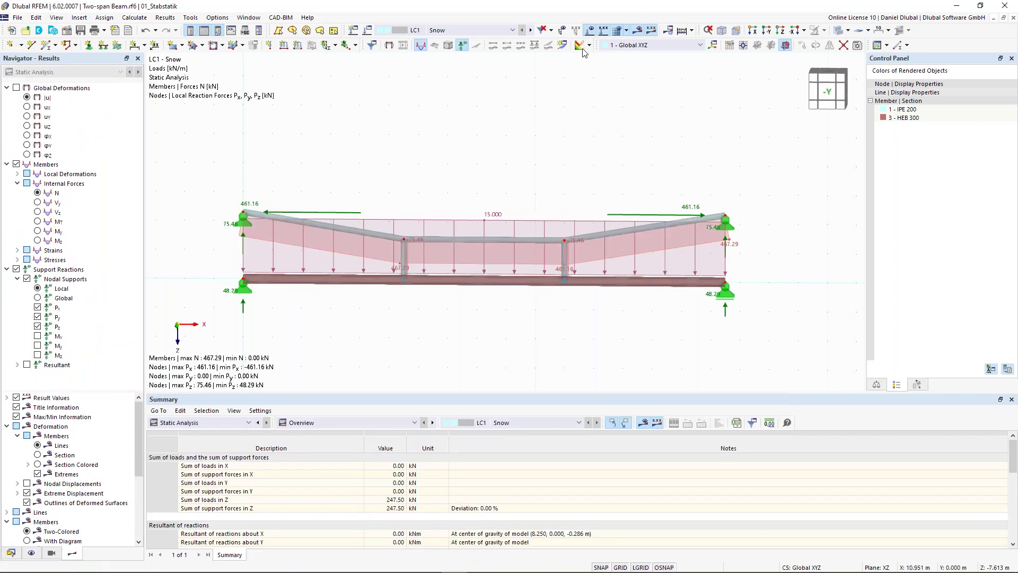
click(640, 32)
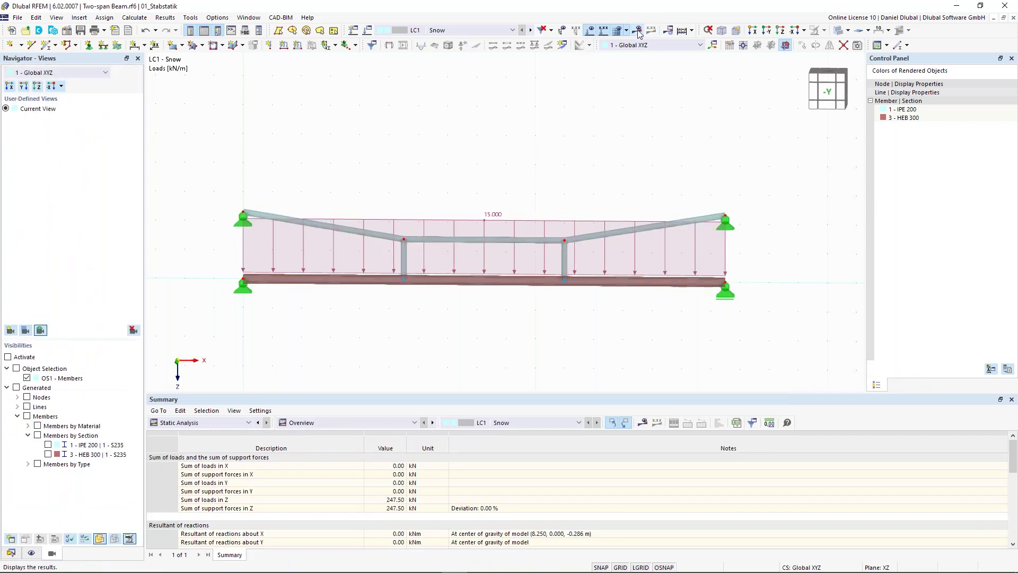
click(639, 32)
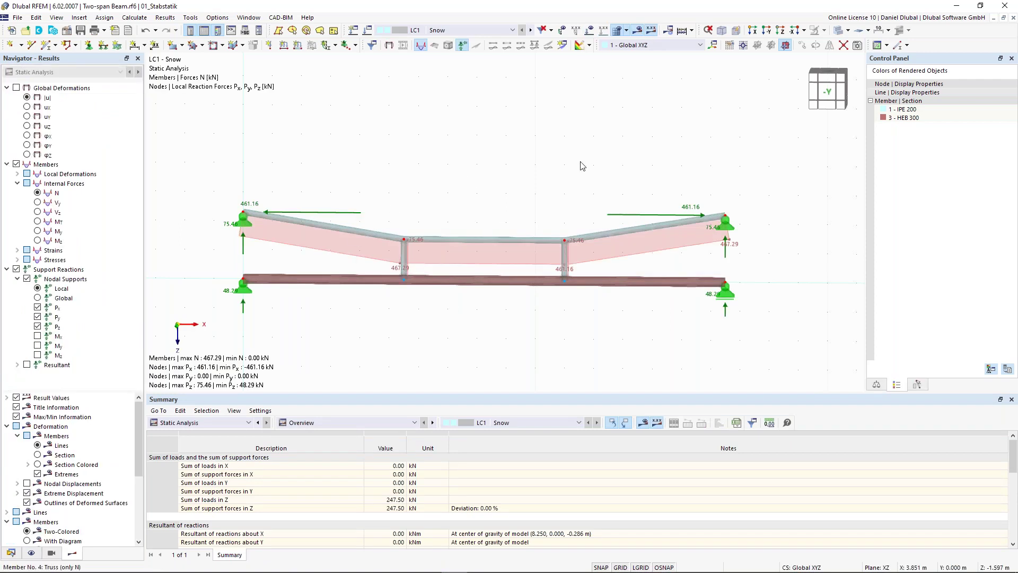
Examine the axial forces, the bending moments My and the global deformation in Section Colored display, and show the loads again
scroll(414, 233, up, 2)
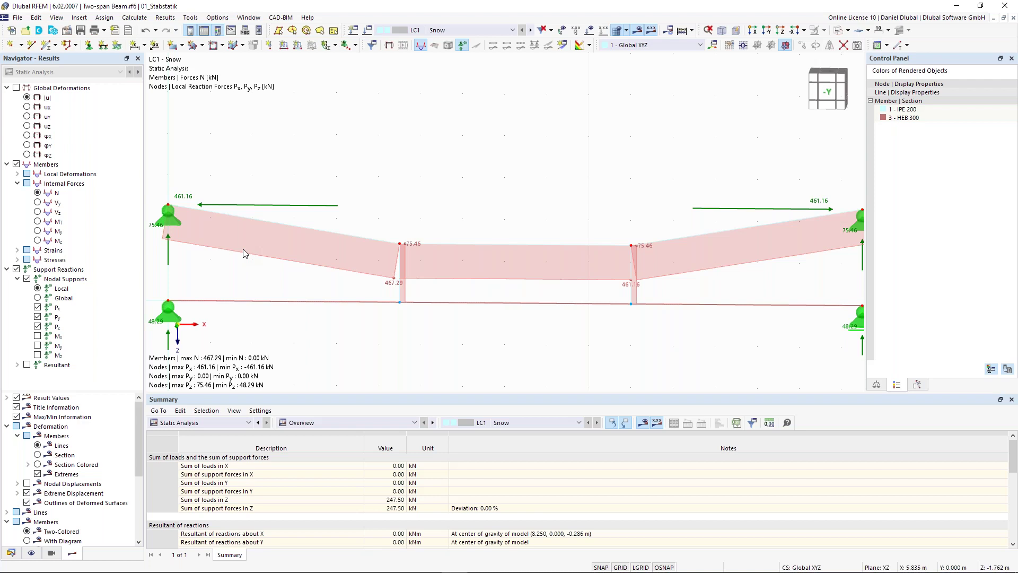
click(38, 231)
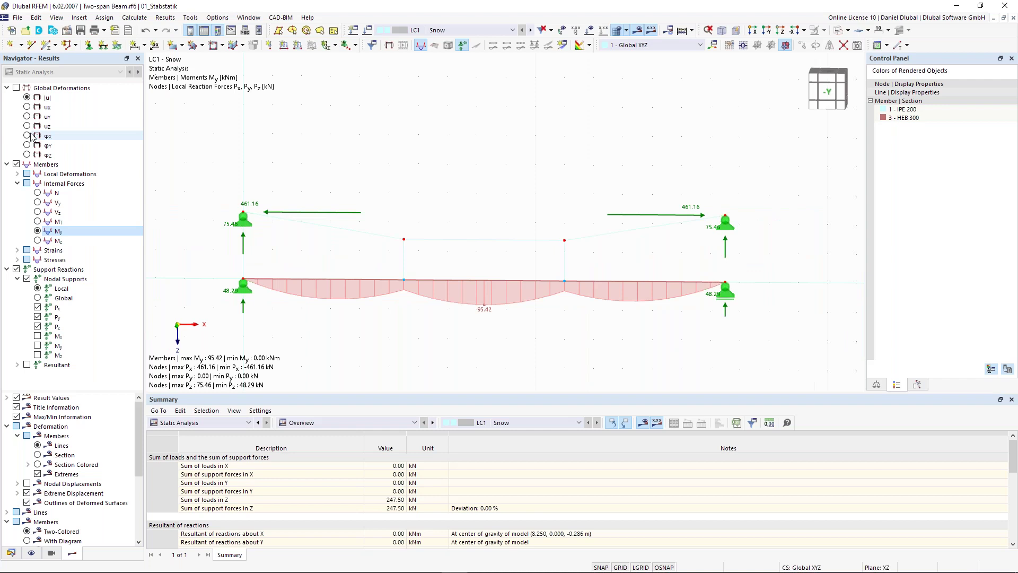
click(16, 88)
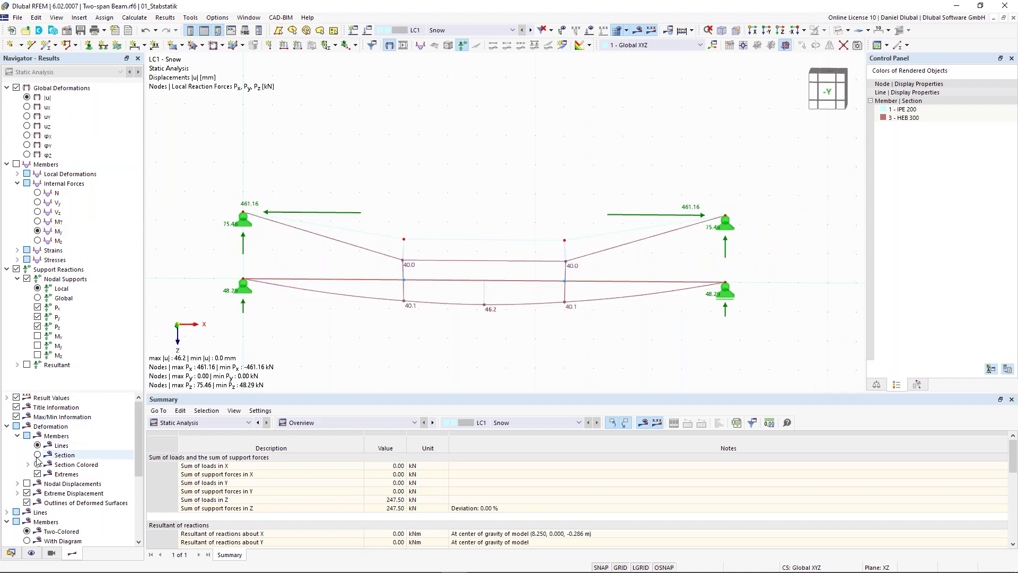
click(38, 464)
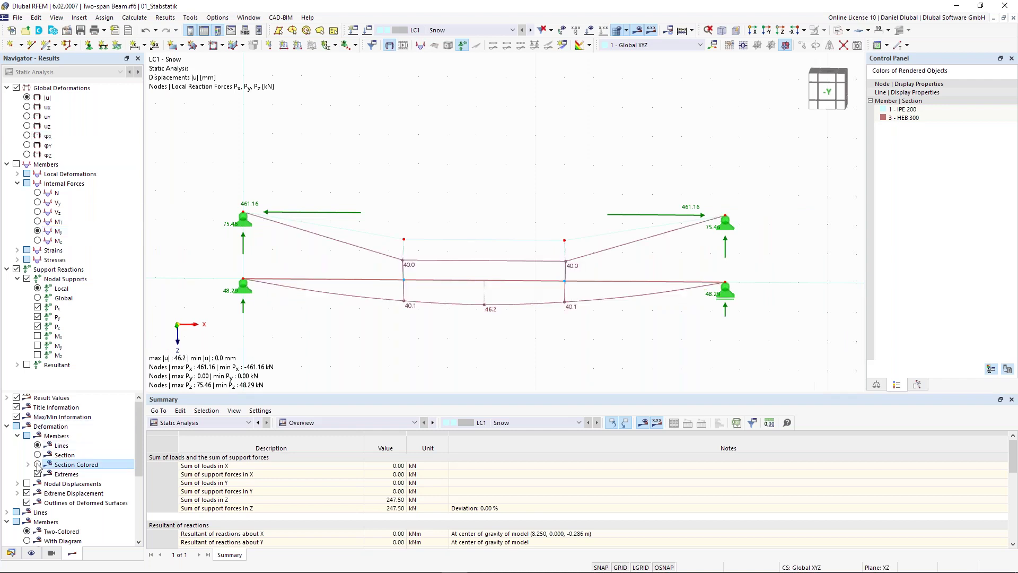
click(590, 31)
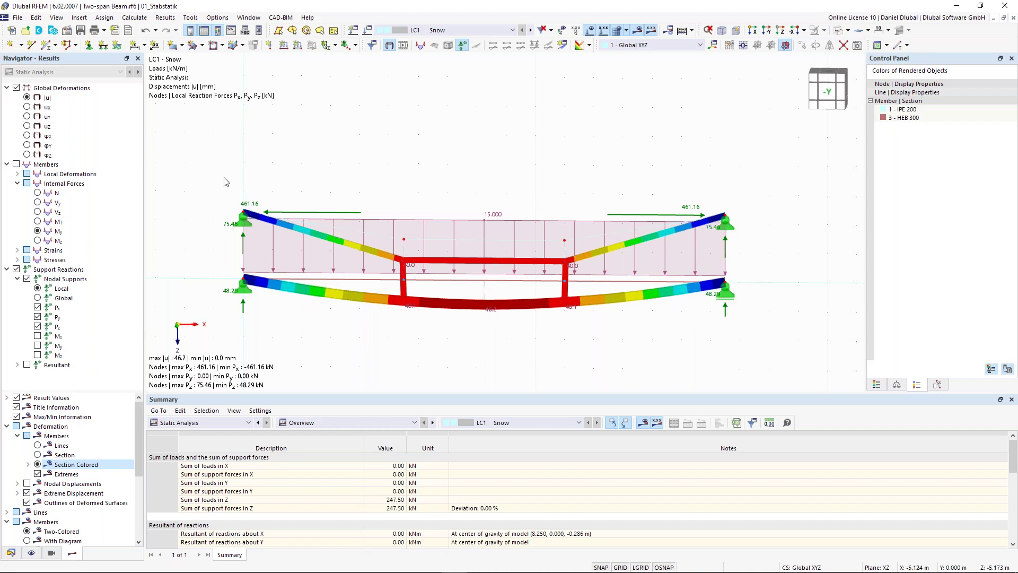
Examine the beam's bending moment My diagram and the axial force N diagram with the loads shown
mouse_move(406, 252)
click(443, 240)
click(37, 231)
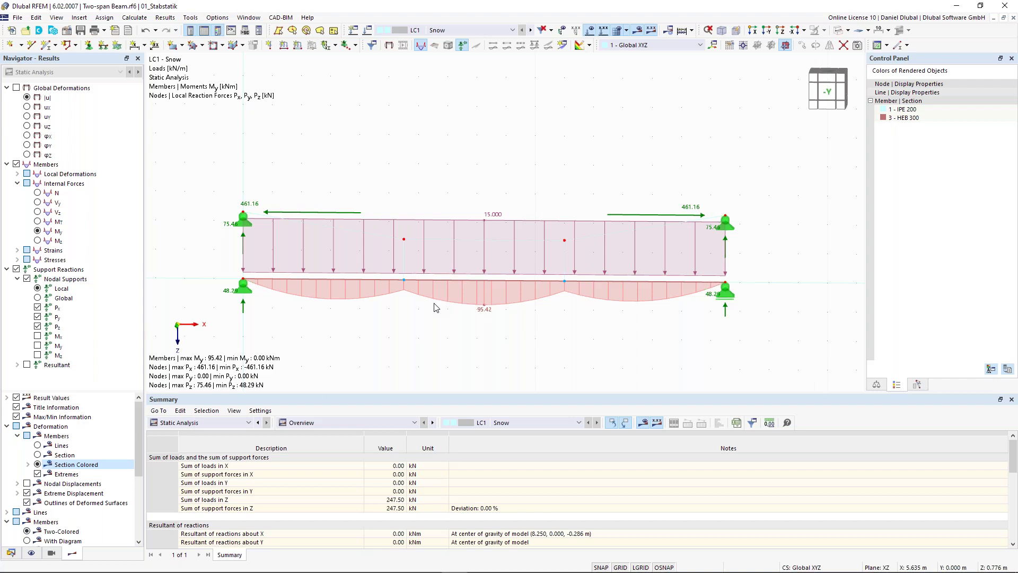
scroll(404, 276, up, 1)
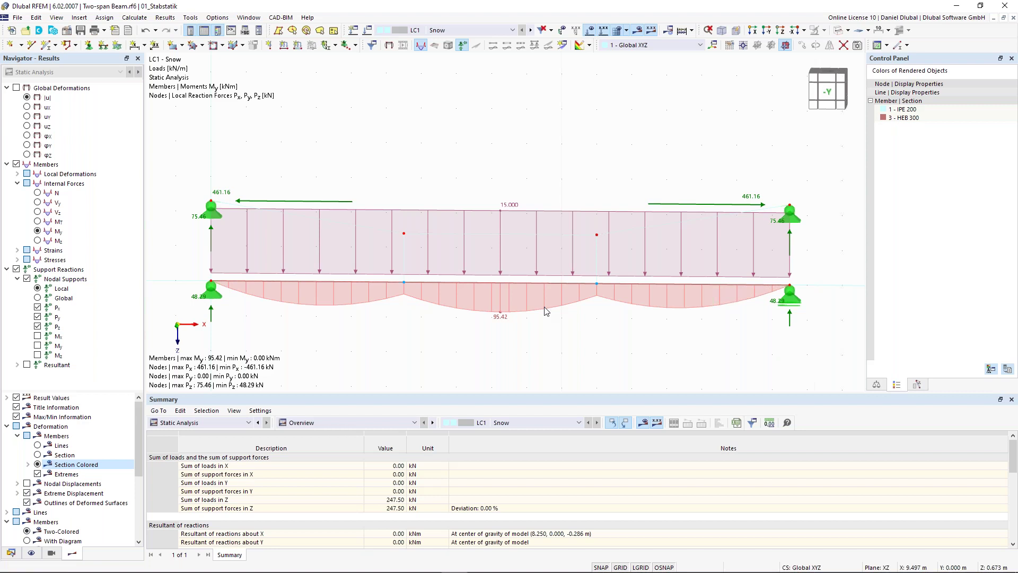
click(38, 193)
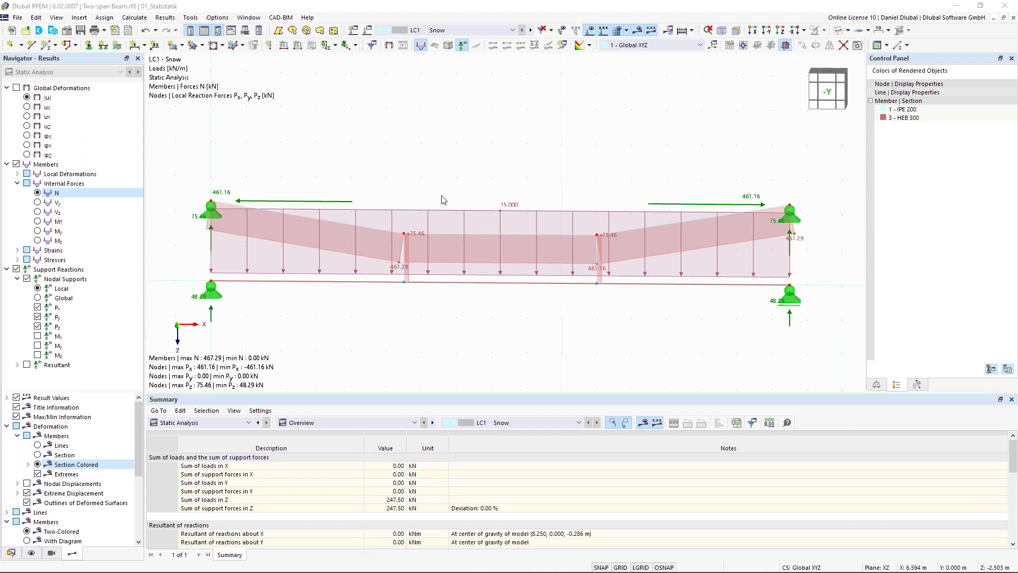
scroll(443, 195, down, 2)
middle_drag(440, 177, 450, 189)
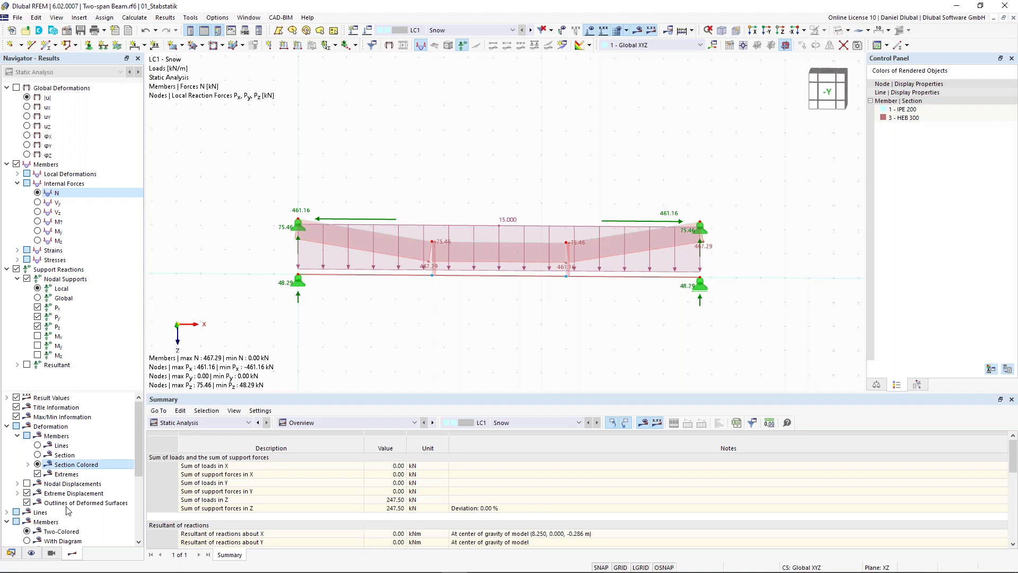
Review the object types for members and the member types offered for a new member without creating one
click(11, 552)
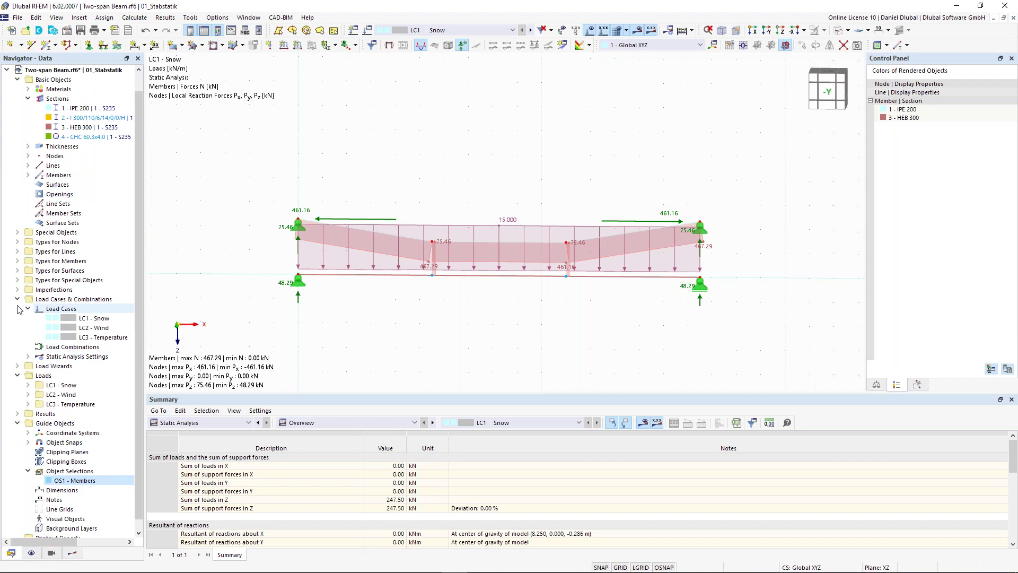
click(18, 261)
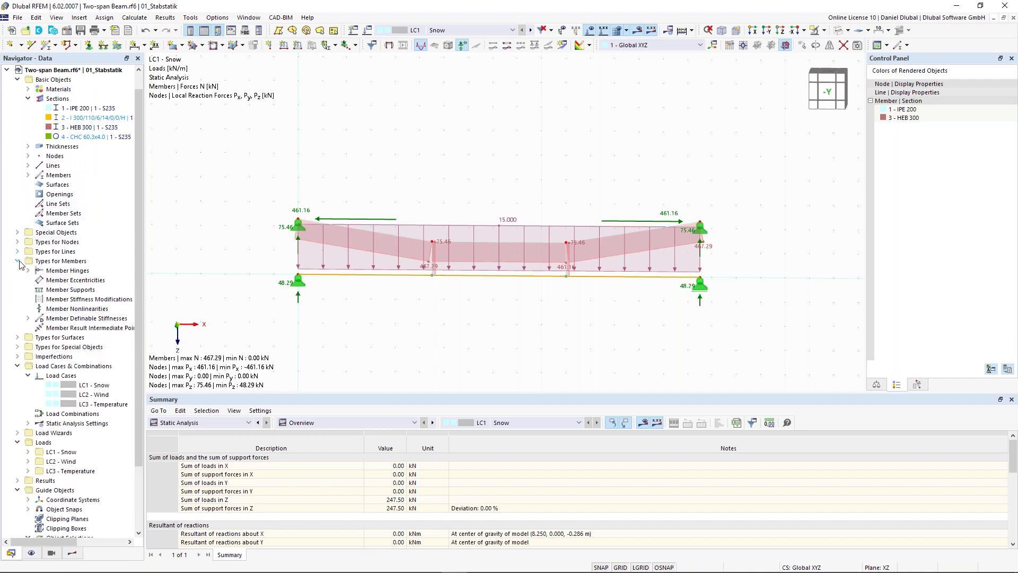
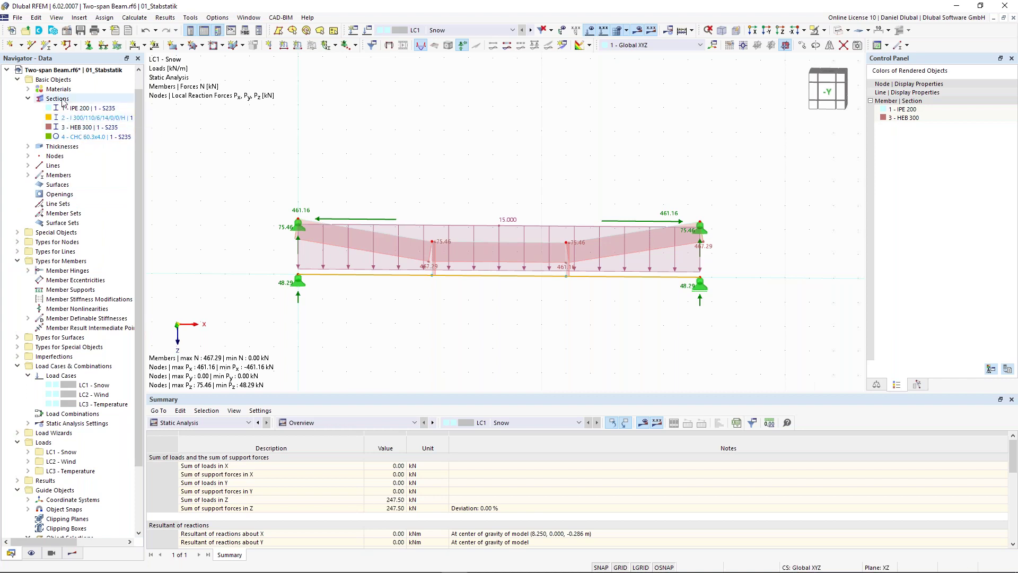
click(46, 47)
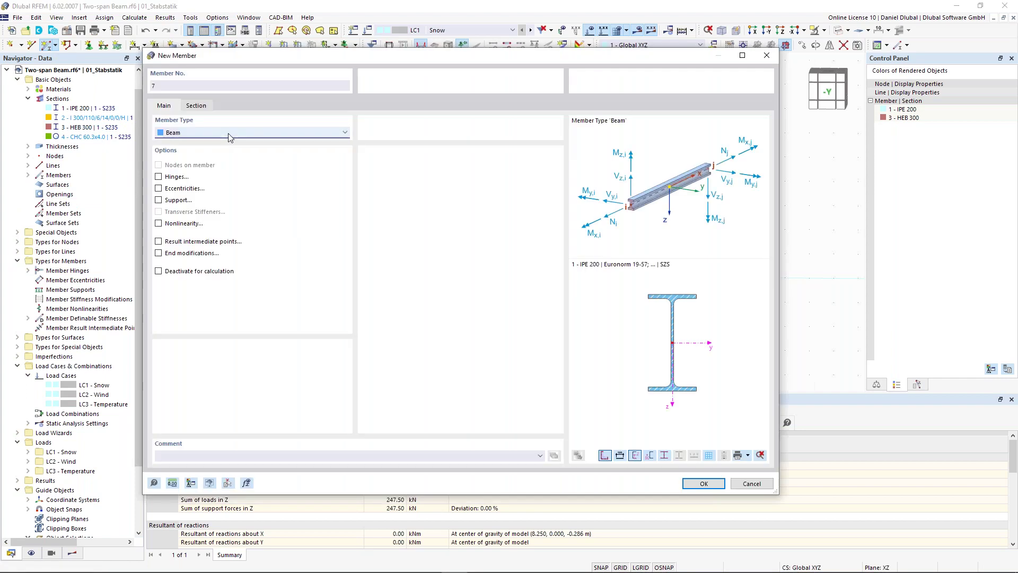
click(223, 133)
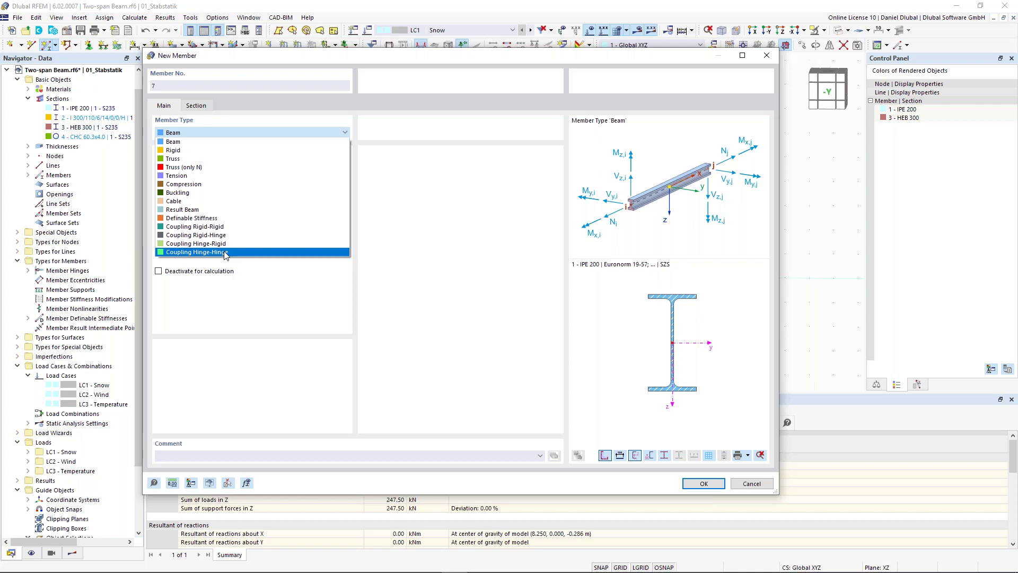
click(769, 57)
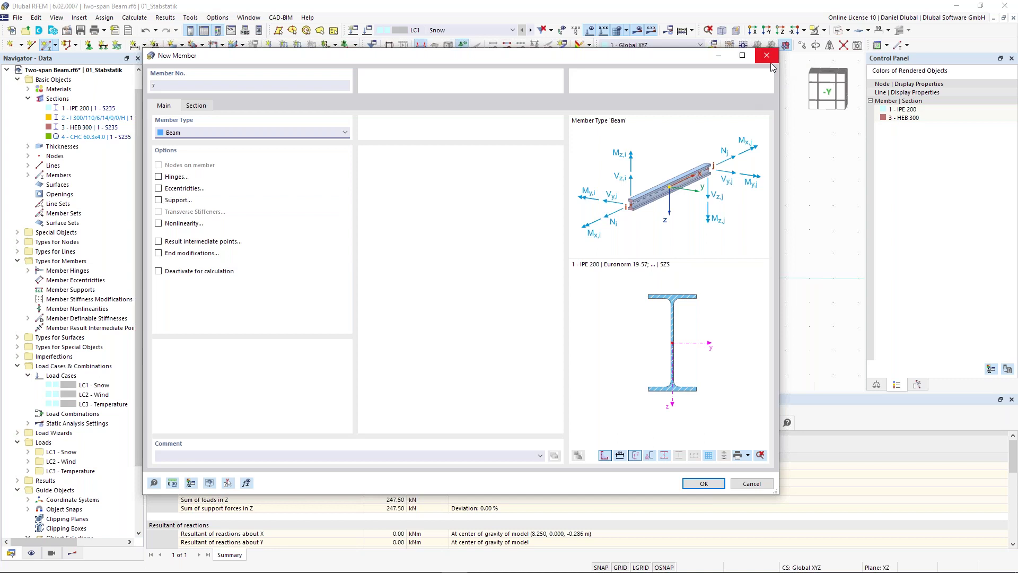
key(Escape)
Review the line to line, line to surface and diaphragm options for a new rigid link without creating one
click(19, 347)
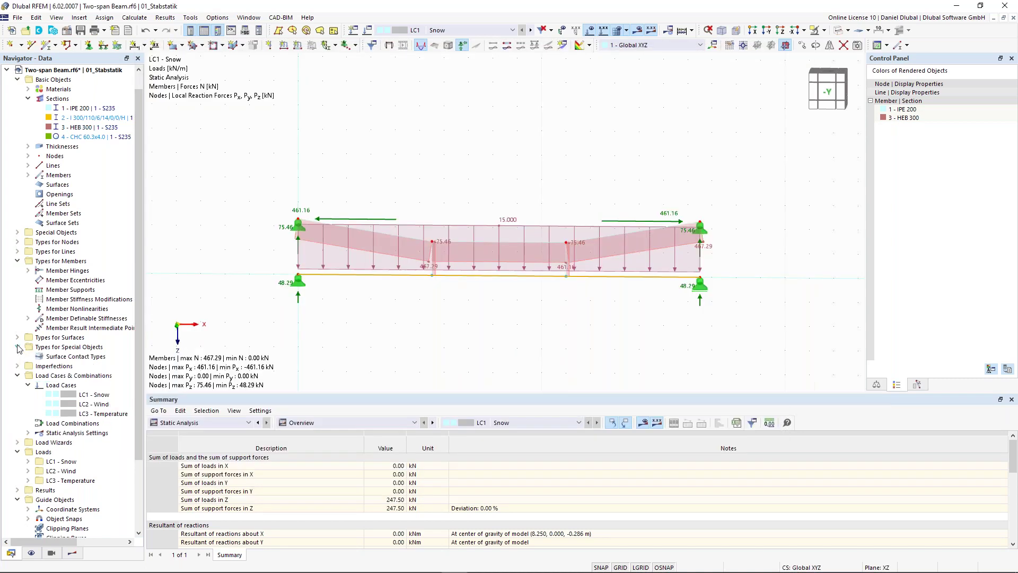
click(18, 232)
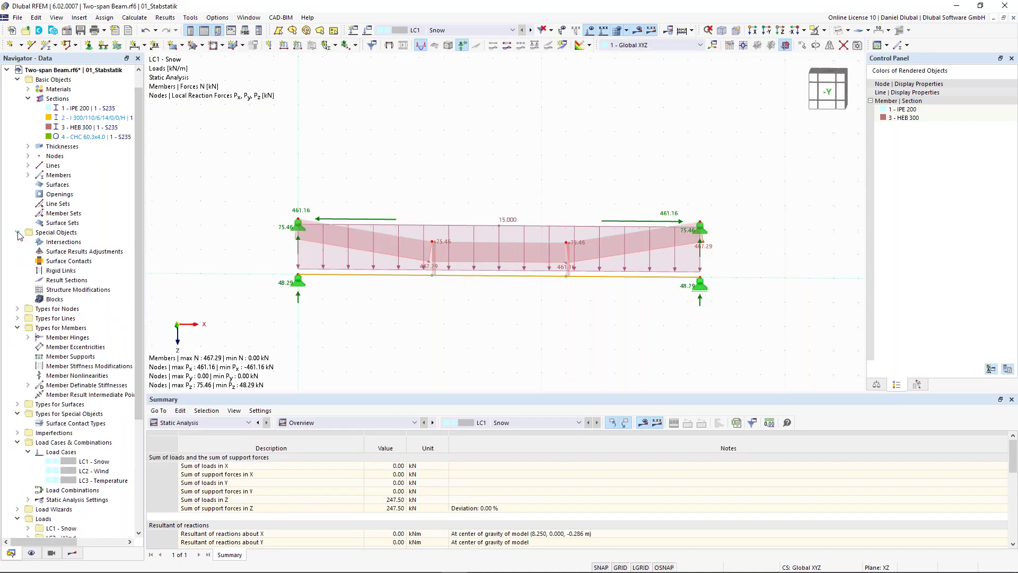
click(73, 271)
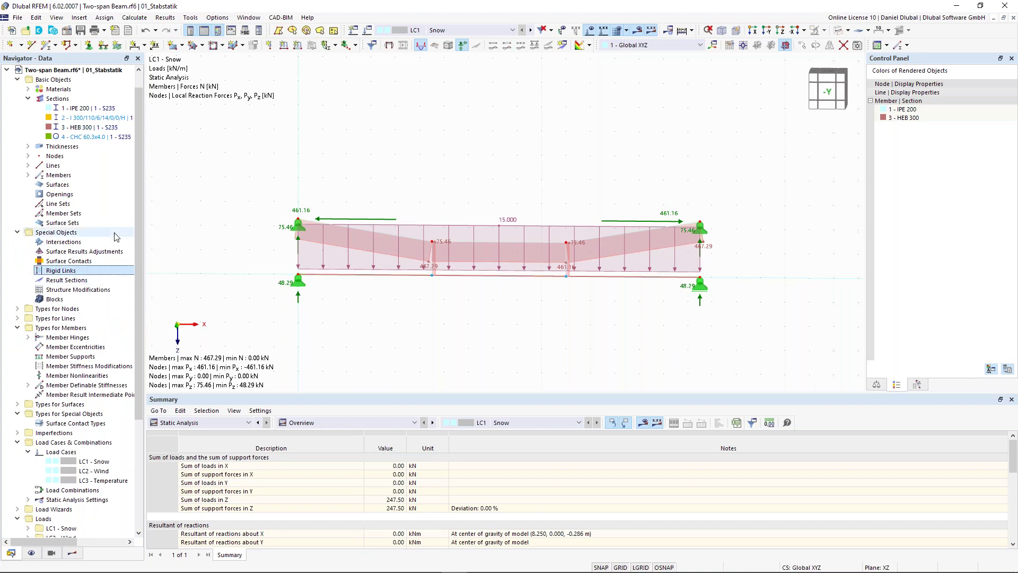
right_click(81, 275)
click(104, 285)
click(380, 209)
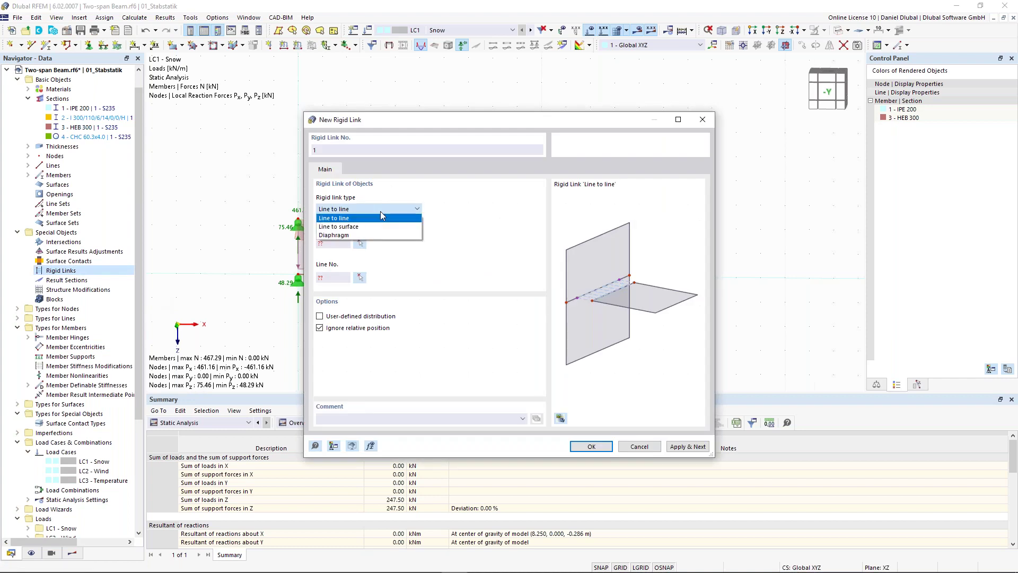
click(380, 211)
click(406, 209)
click(400, 236)
click(401, 209)
click(392, 218)
click(711, 119)
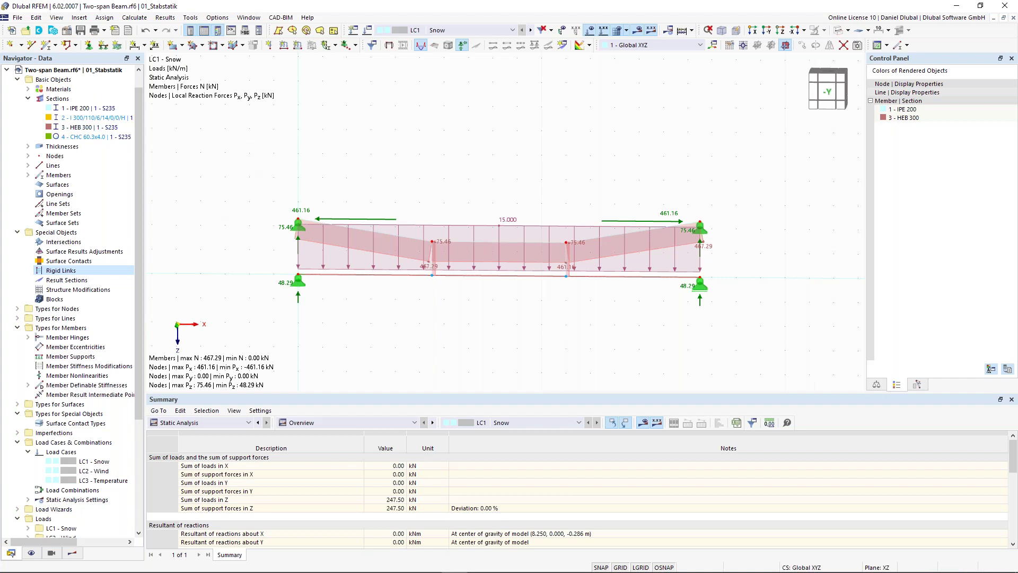
Delete the entire beam and truss structure with its supports and load
drag(249, 159, 753, 339)
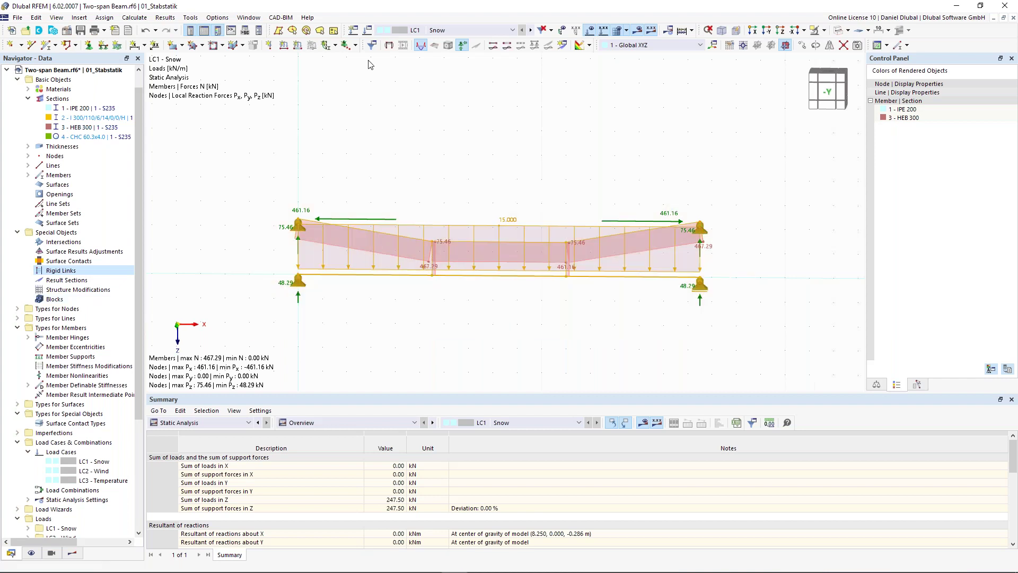
key(Delete)
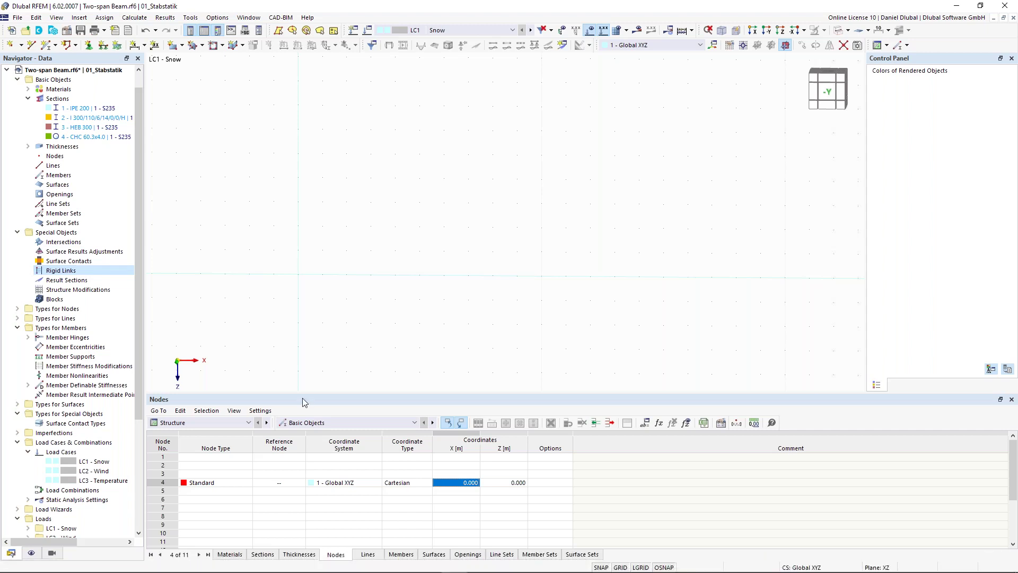
Insert the 2D truss block 000429 (FT001-a) from the Dlubal block library, accepting the change to the 3D model type
click(53, 32)
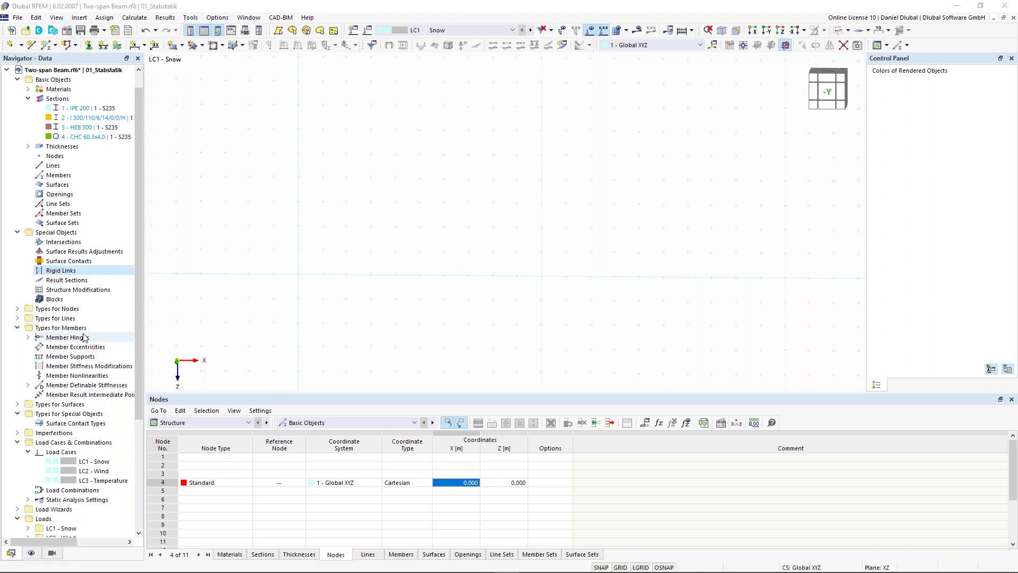
drag(141, 301, 152, 463)
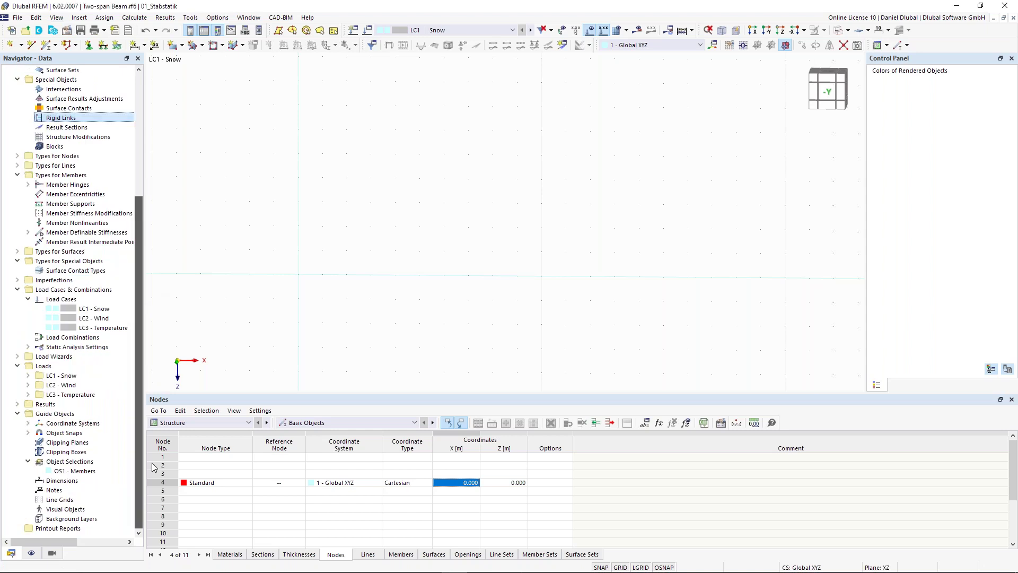
click(54, 32)
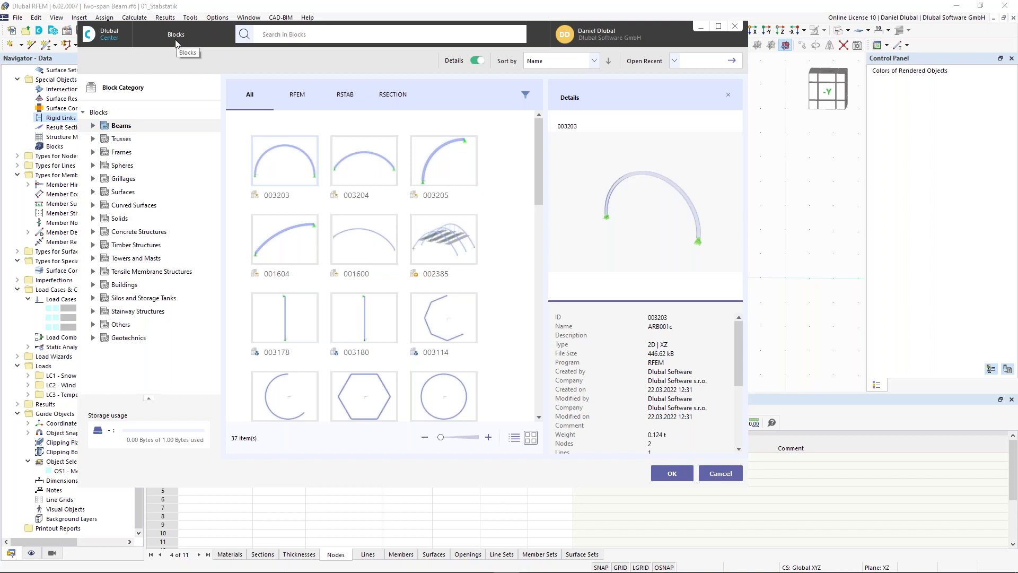
click(94, 139)
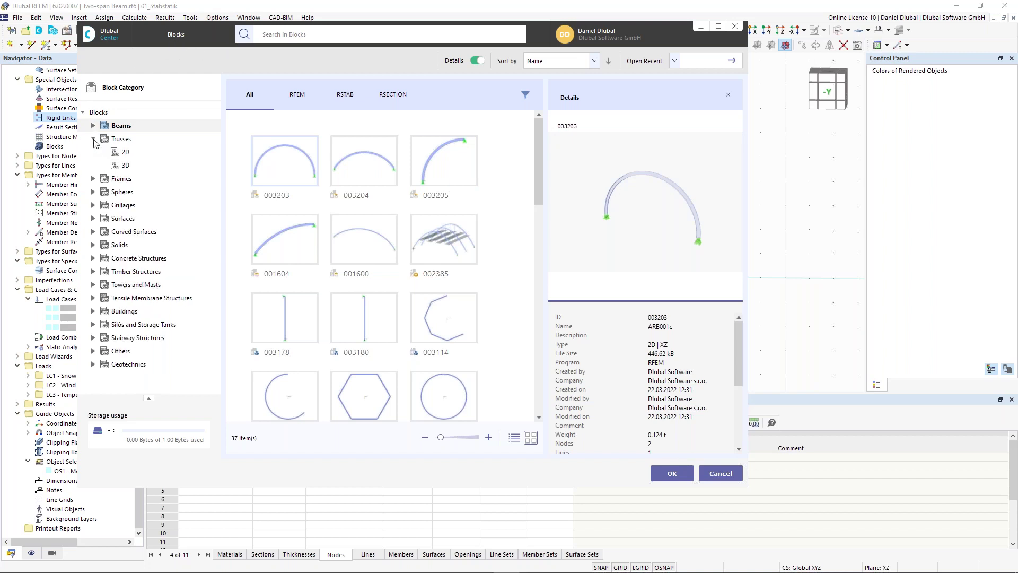
click(125, 154)
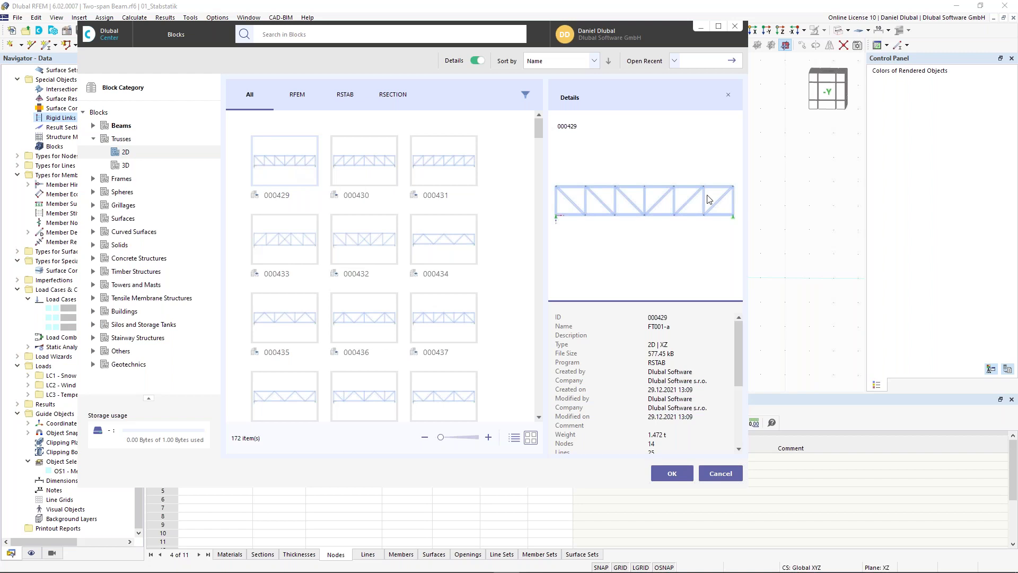
click(672, 473)
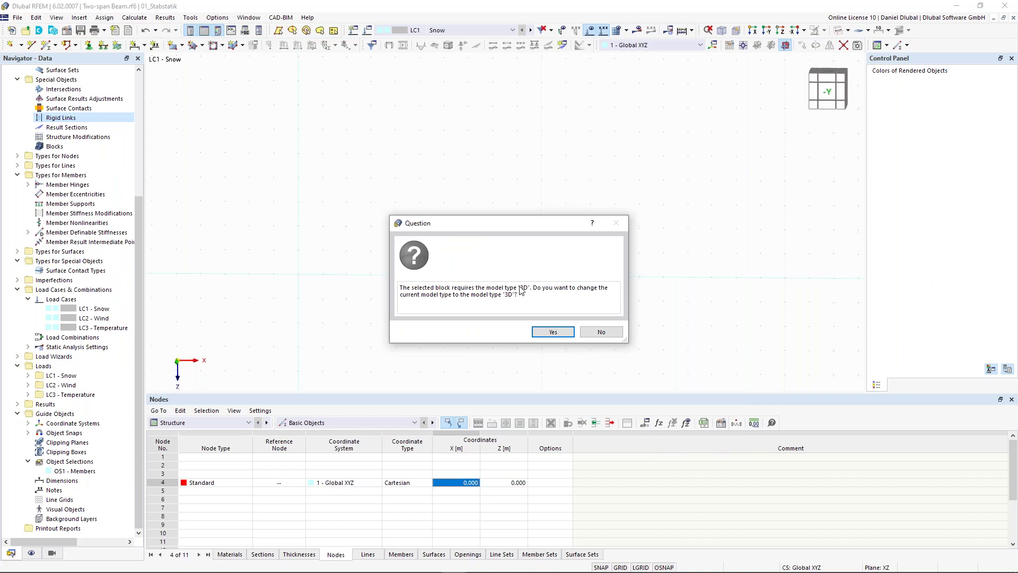
click(552, 332)
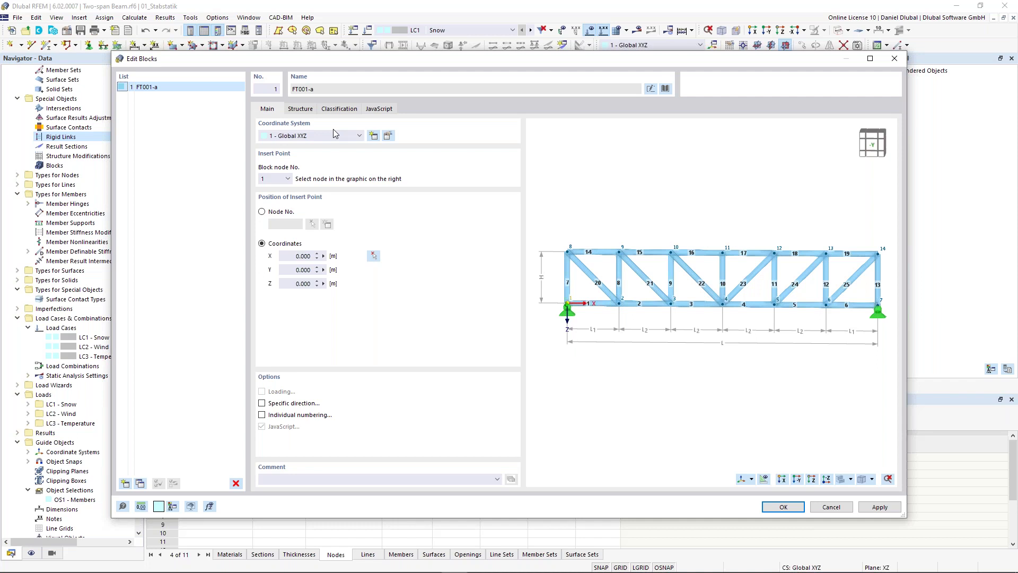
Review the truss block's JavaScript and geometry parameters, keeping the input via L1 and L2
click(378, 110)
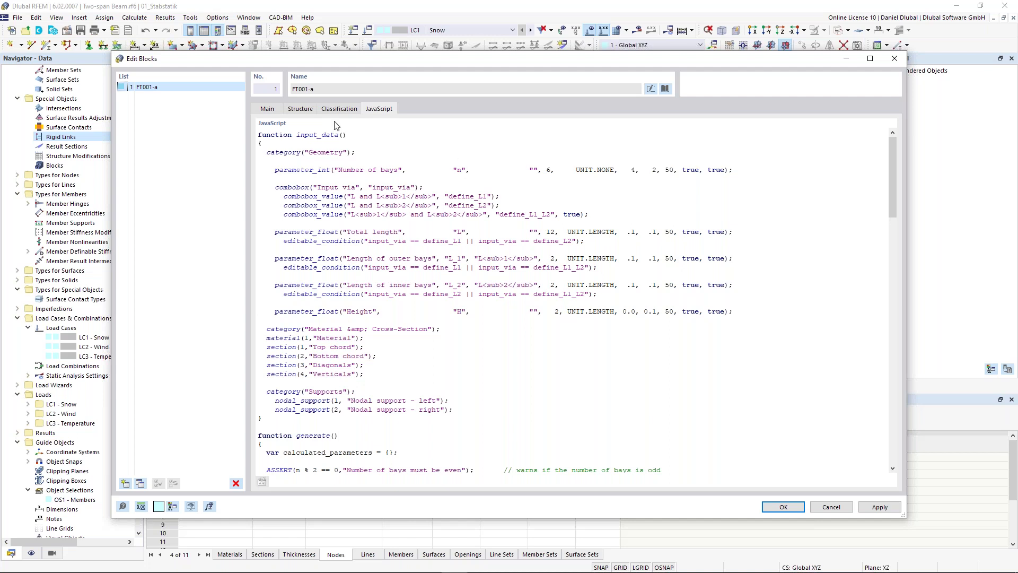
click(300, 109)
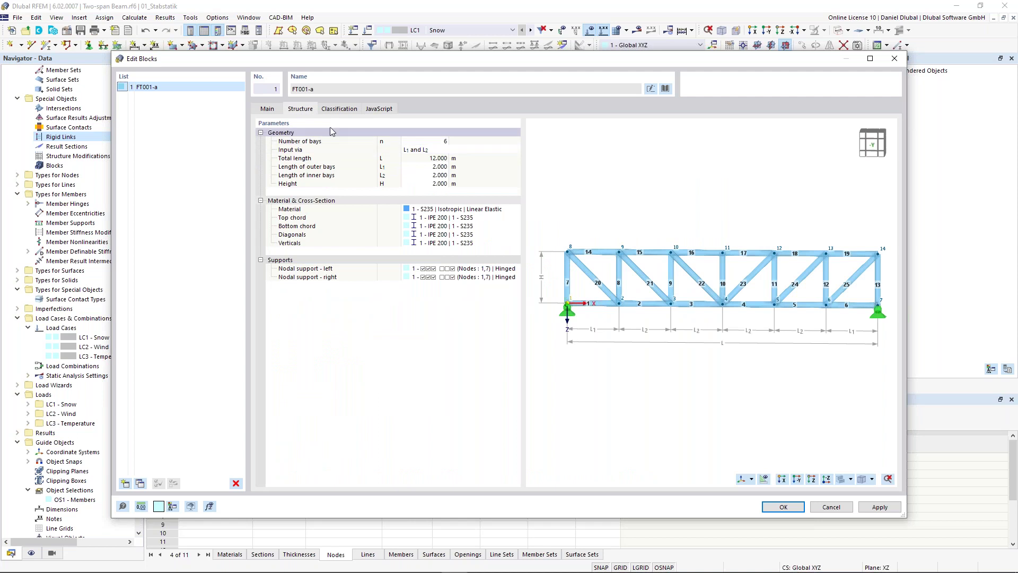
click(440, 142)
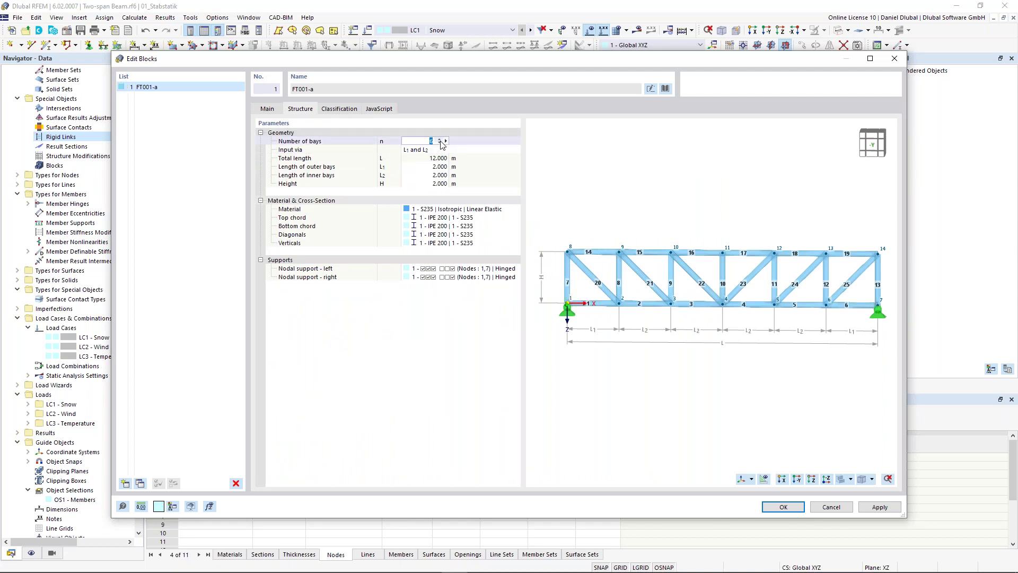
click(434, 159)
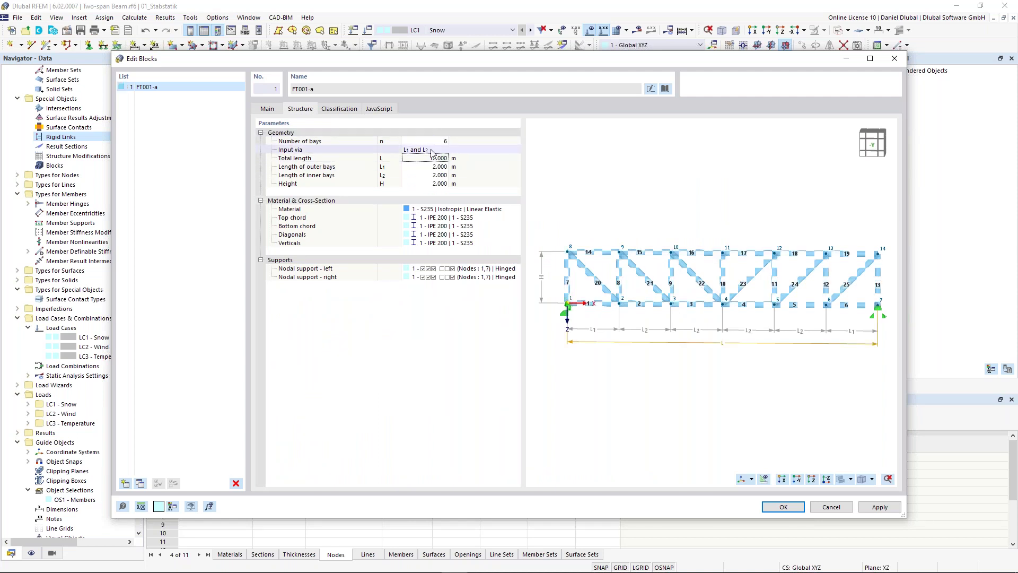
click(432, 152)
click(450, 153)
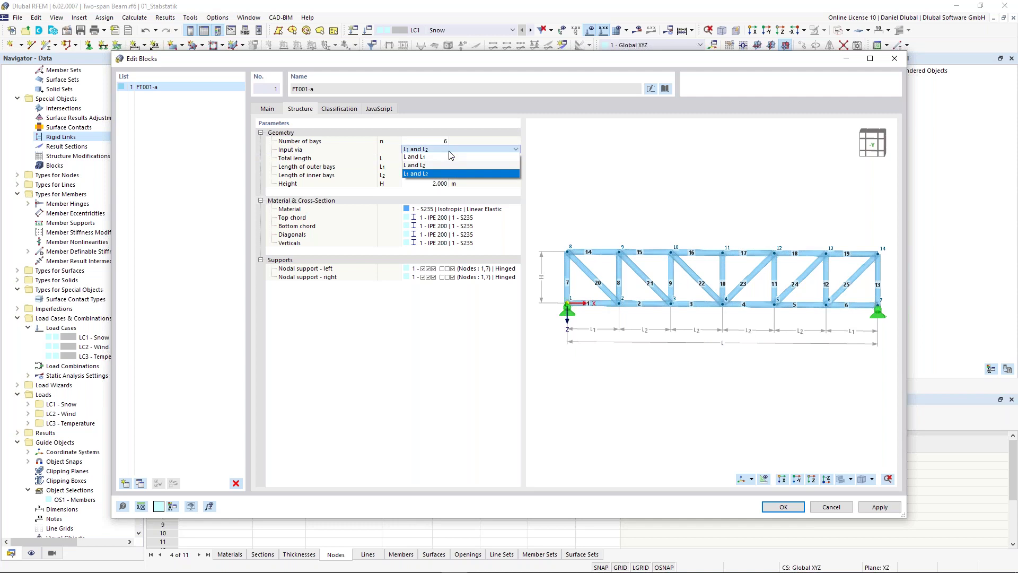
click(423, 175)
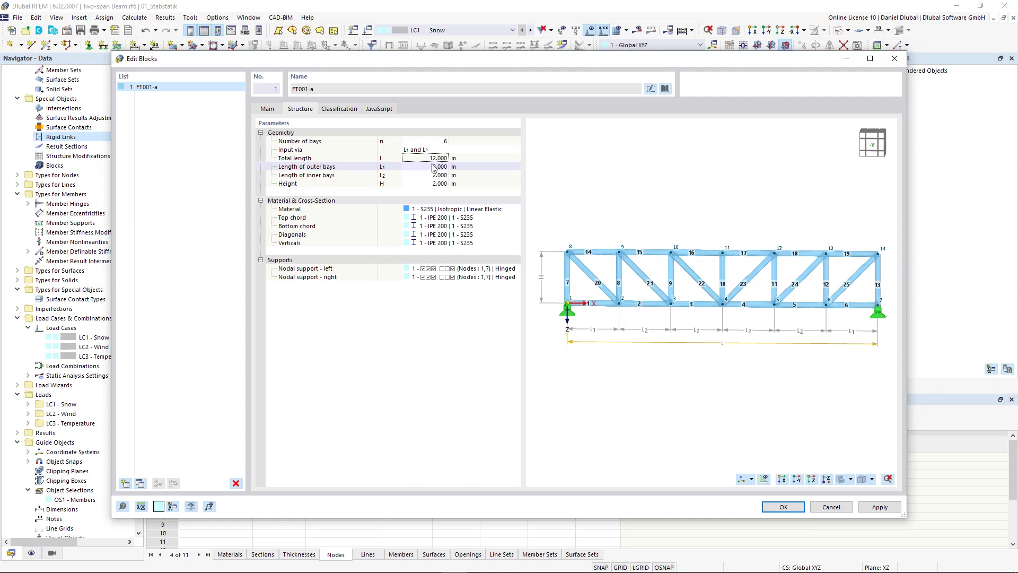
Set the truss block's outer and inner bay lengths to 3 m each and its height to 2.5 m
click(436, 167)
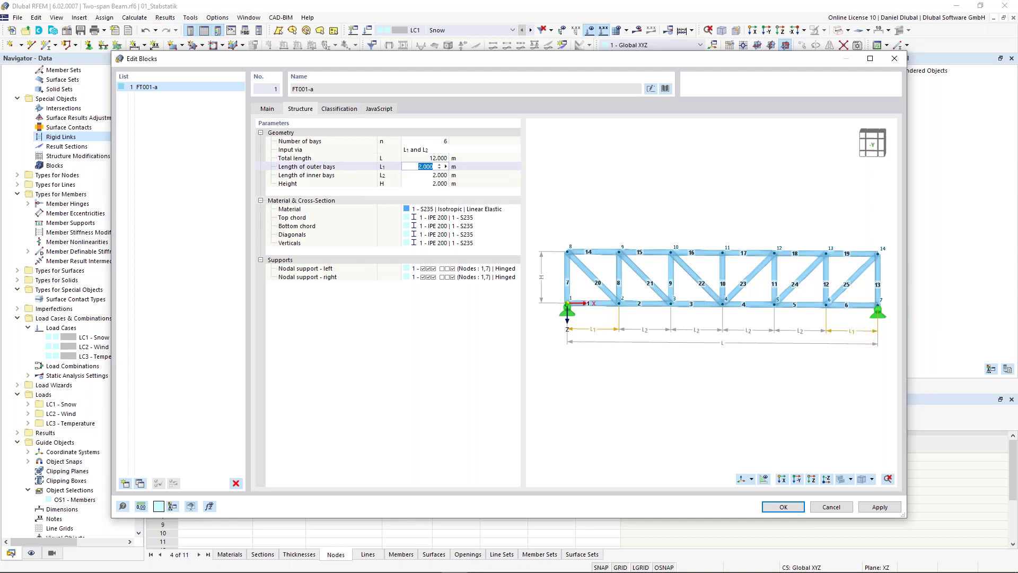
text(3)
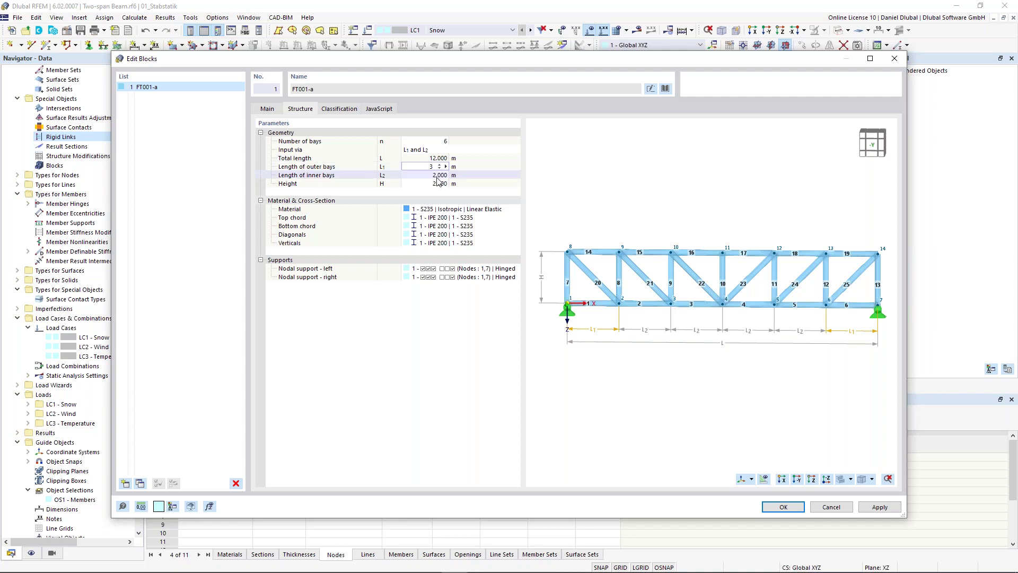
key(Return)
click(436, 178)
text(3)
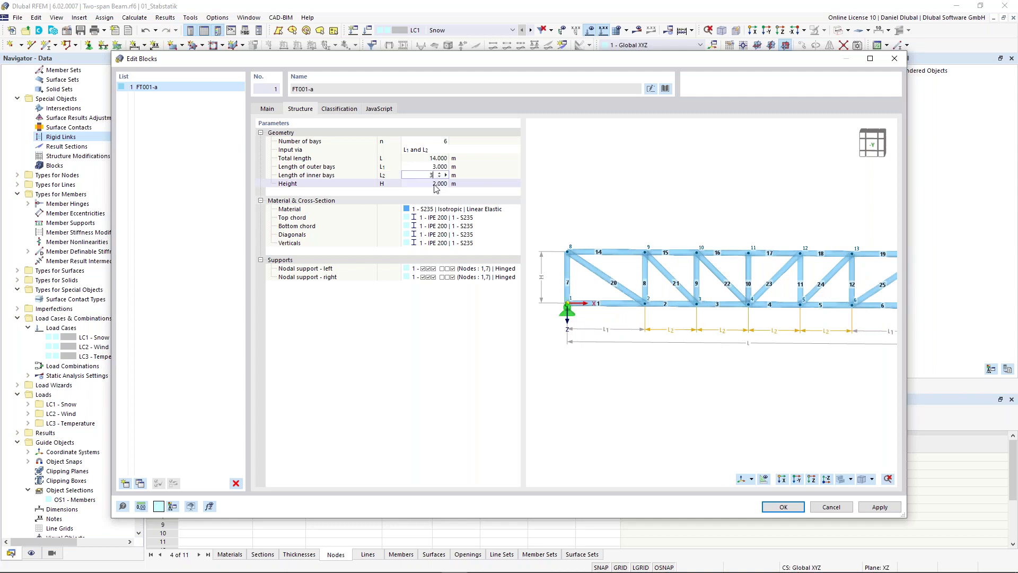
key(Return)
click(435, 184)
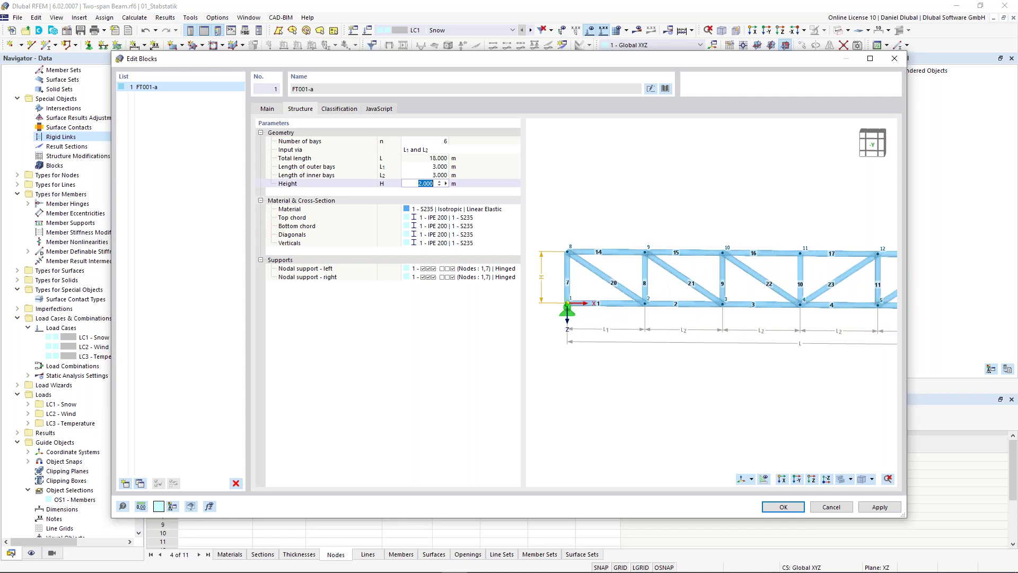
text(2,5)
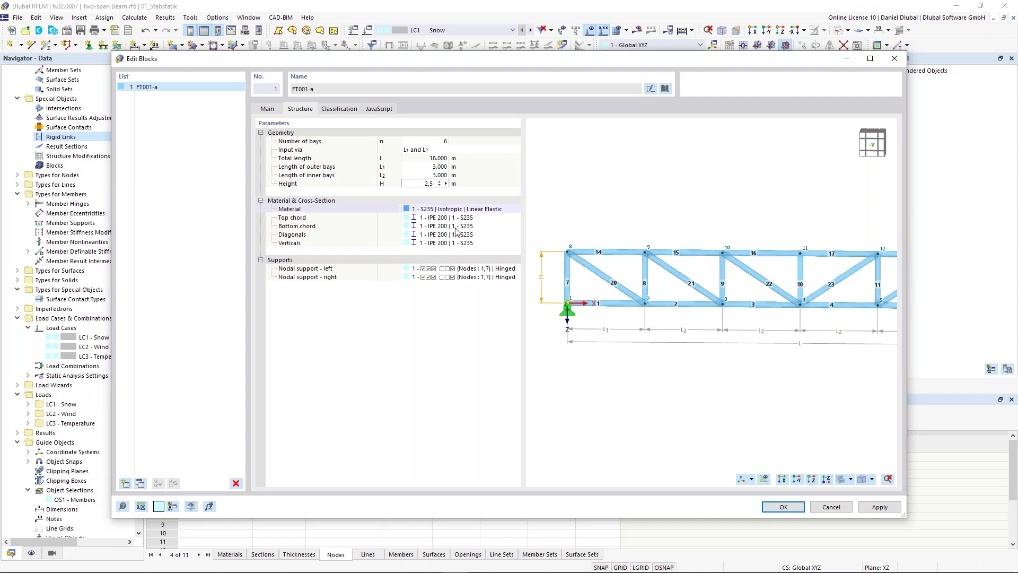
key(Return)
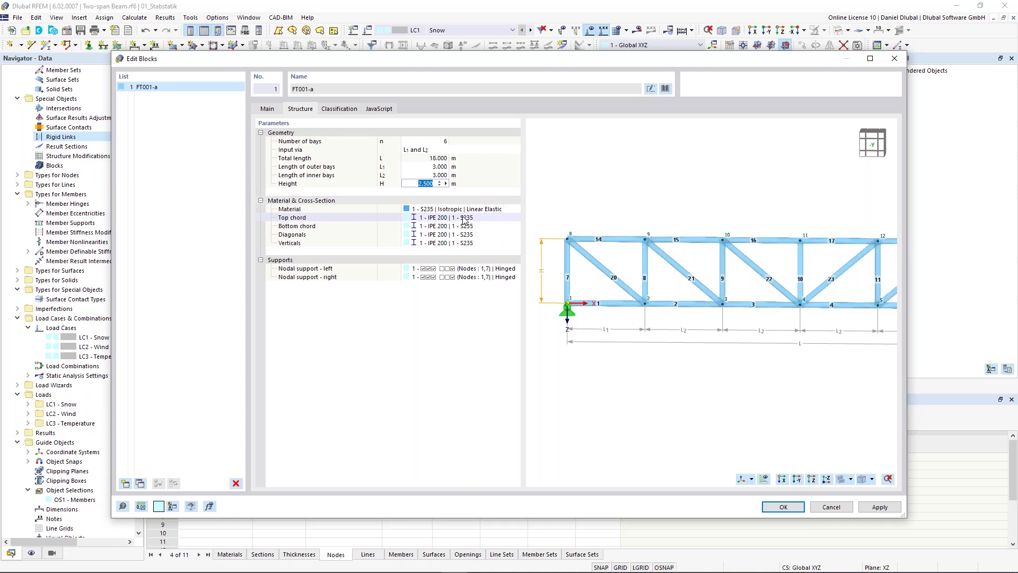
Create a new HEA 300 section (DIN 1025-3:1994-03; Euronorm 53-62) from the truss block's top chord section setting
click(465, 218)
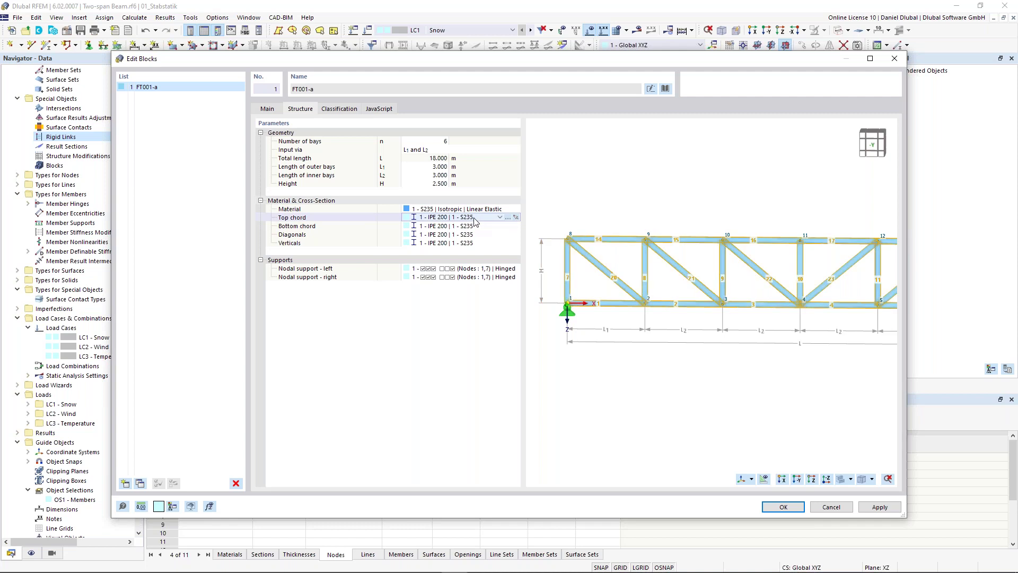
click(508, 217)
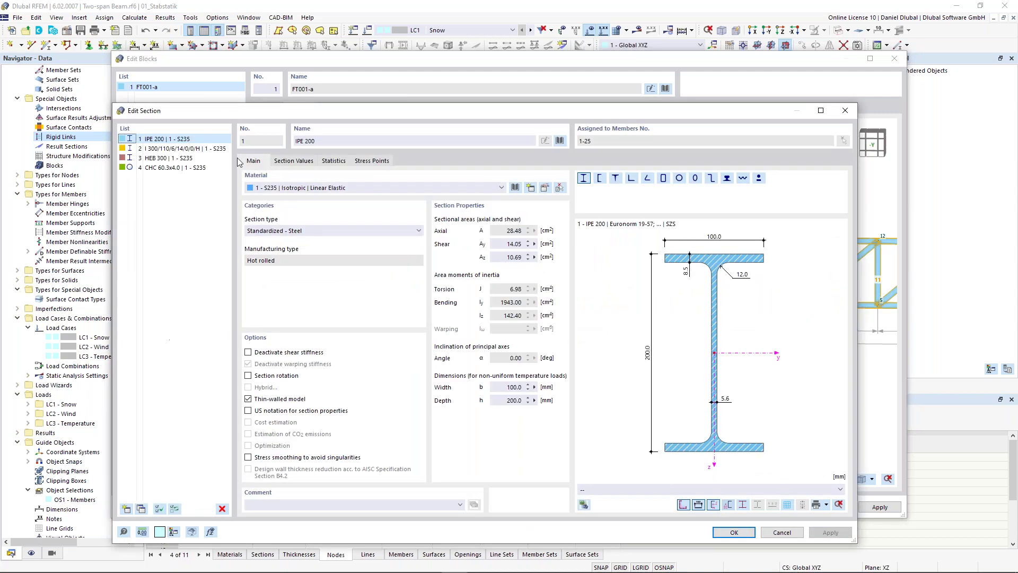
click(125, 508)
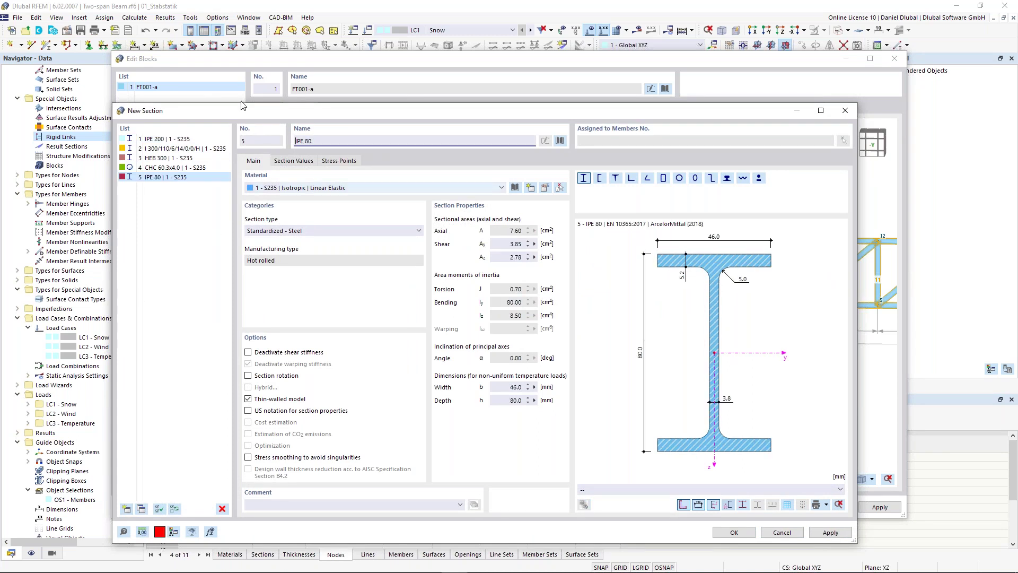
drag(202, 116, 211, 100)
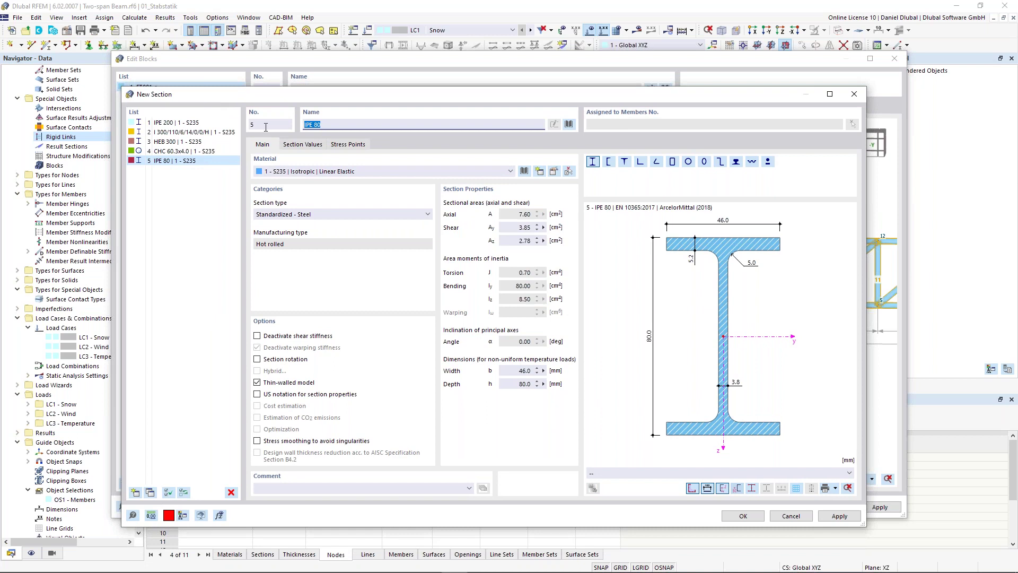
text(hea 300)
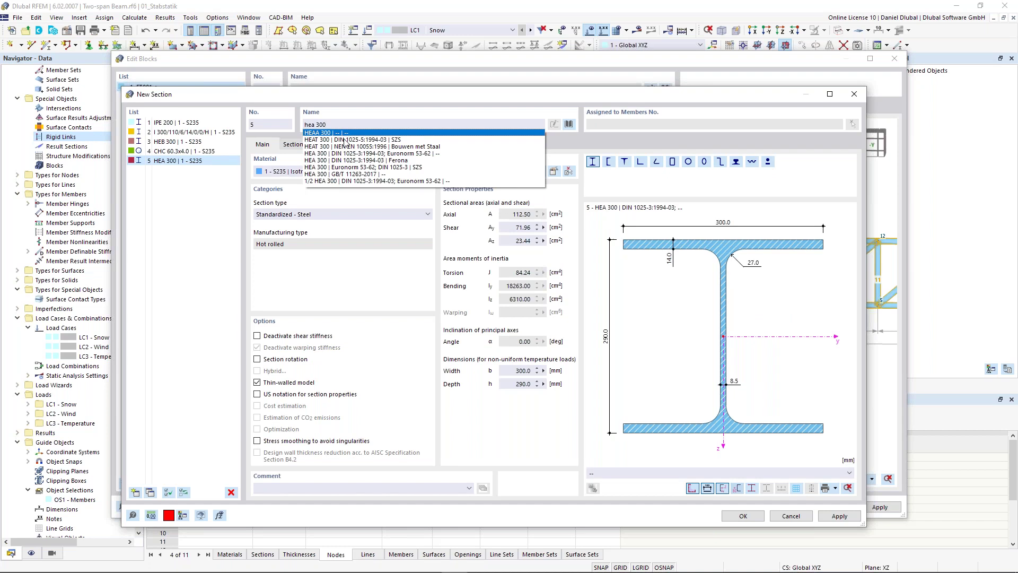
key(Down)
key(Down)
key(Down)
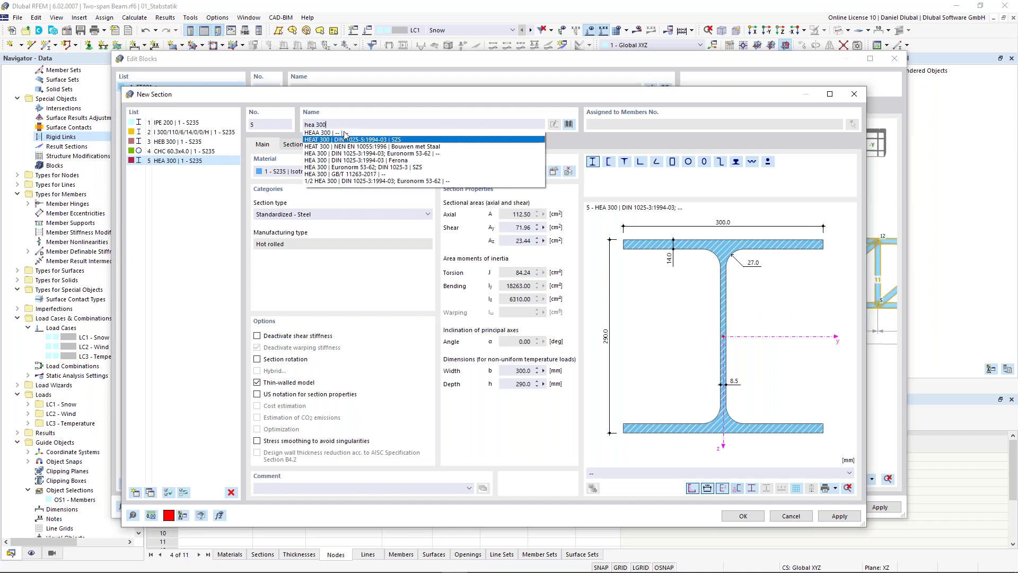
click(328, 154)
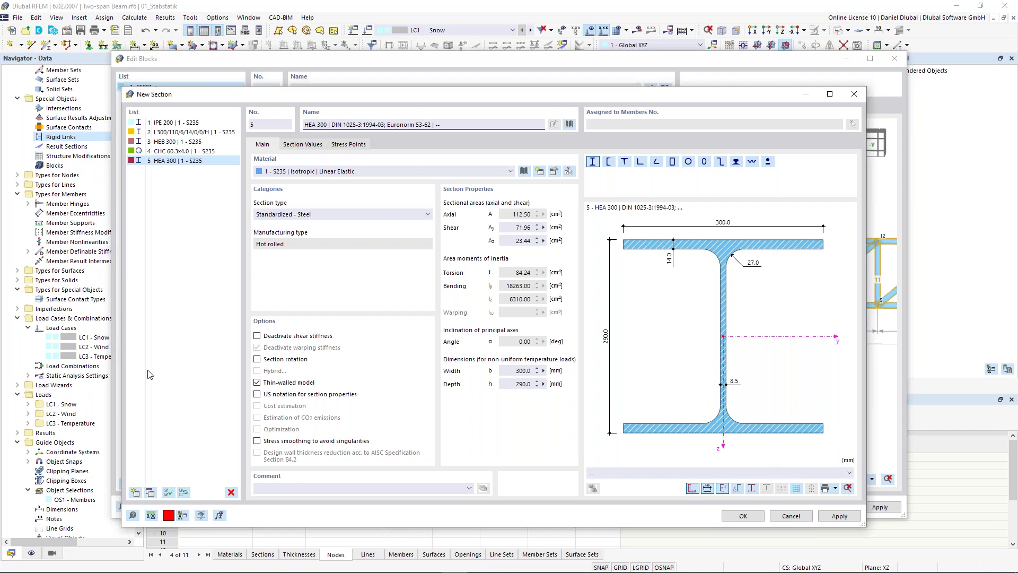
Copy the HEA 300 section and change the copy to HEA 160
click(150, 492)
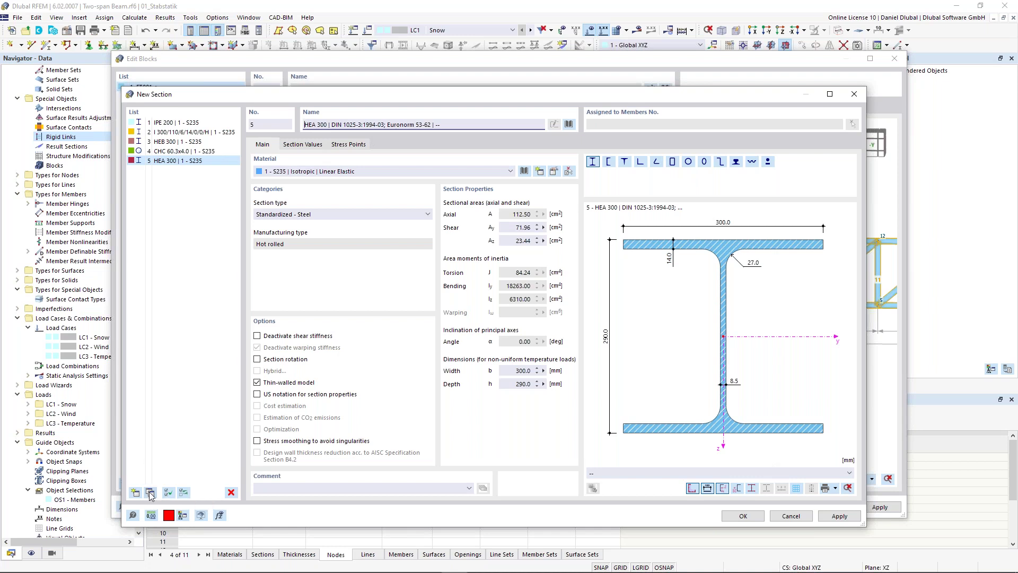
double_click(330, 124)
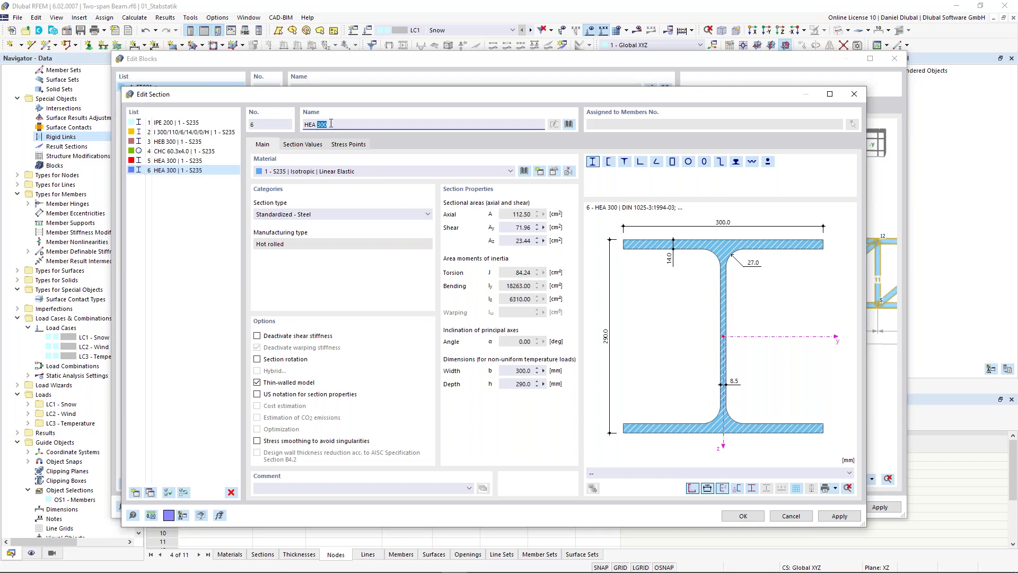
text(1)
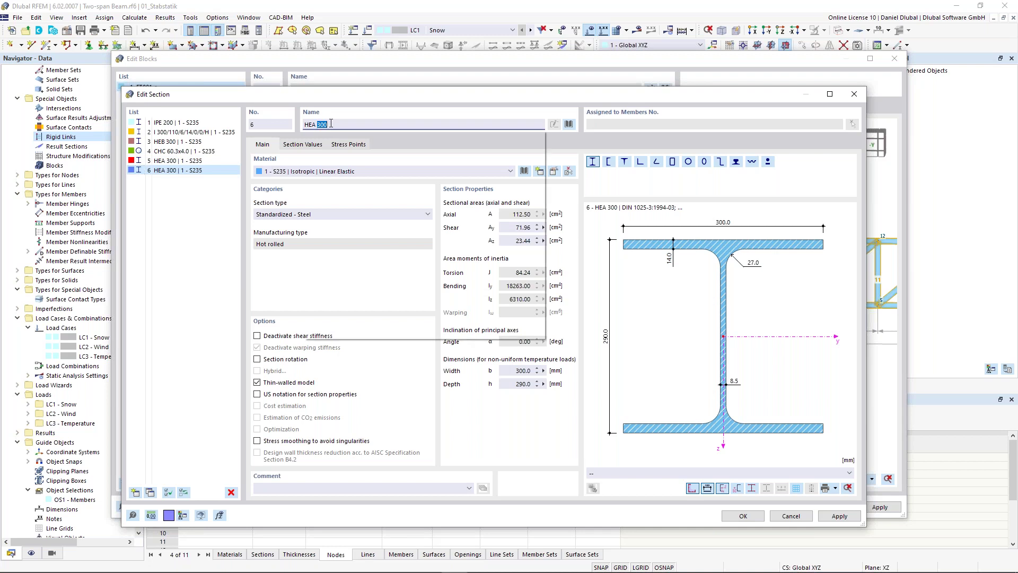
text(60)
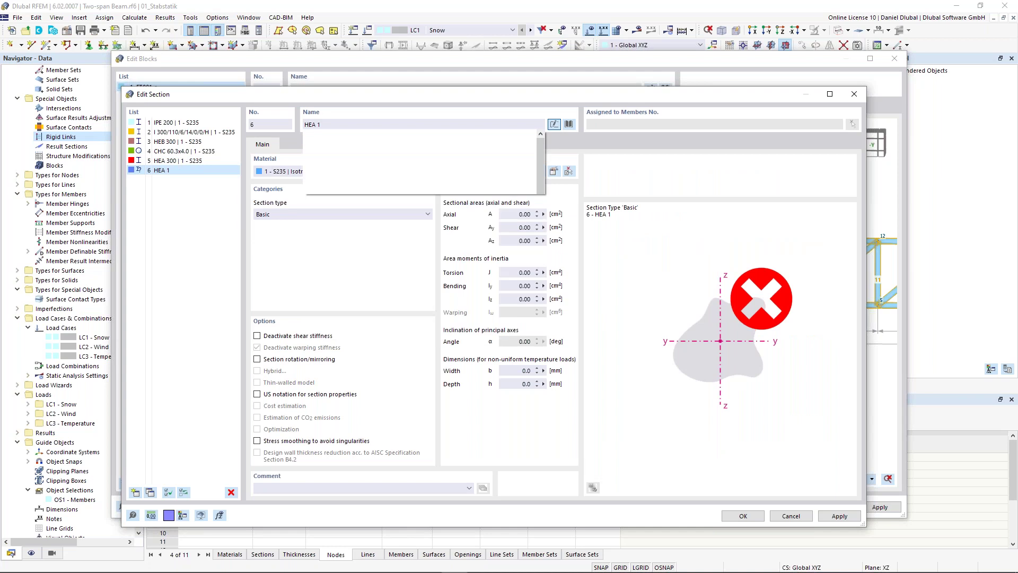
key(Return)
key(Tab)
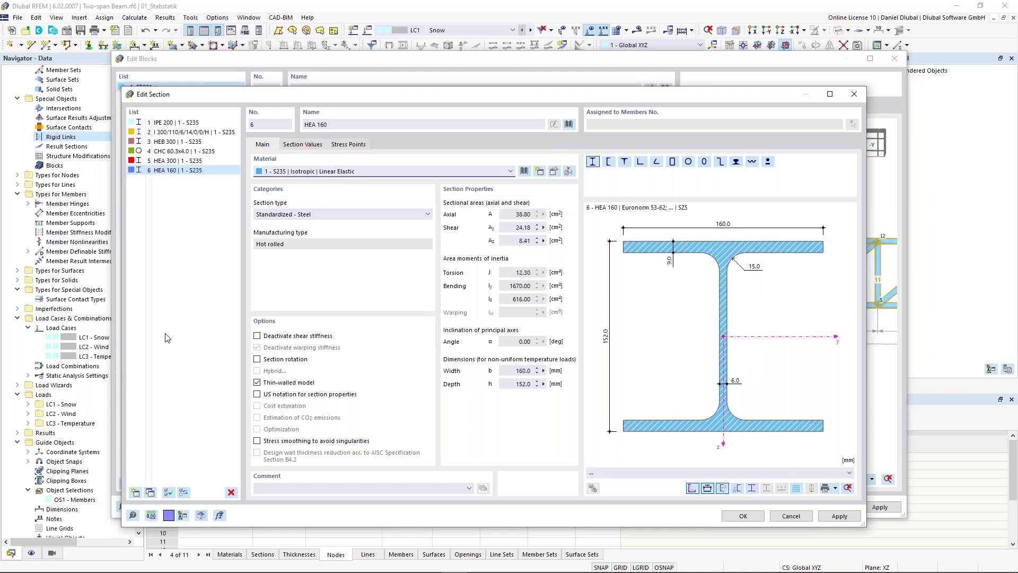
Copy the HEA 160 section and change the copy to IPE 160 (Euronorm 19-57; DIN 1025-5; ASTM A 6/A 6M | SZS)
click(150, 492)
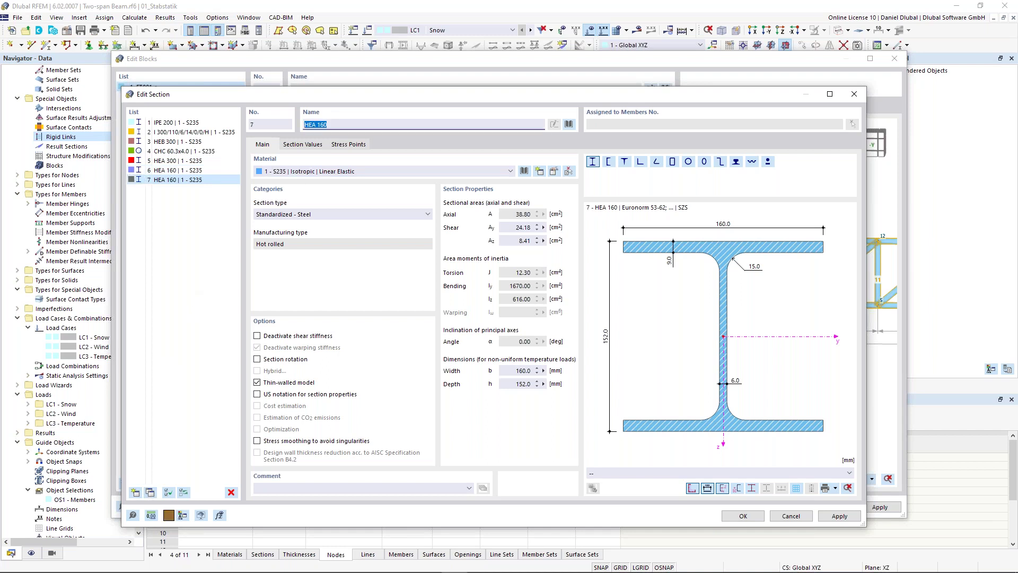
text(ipe)
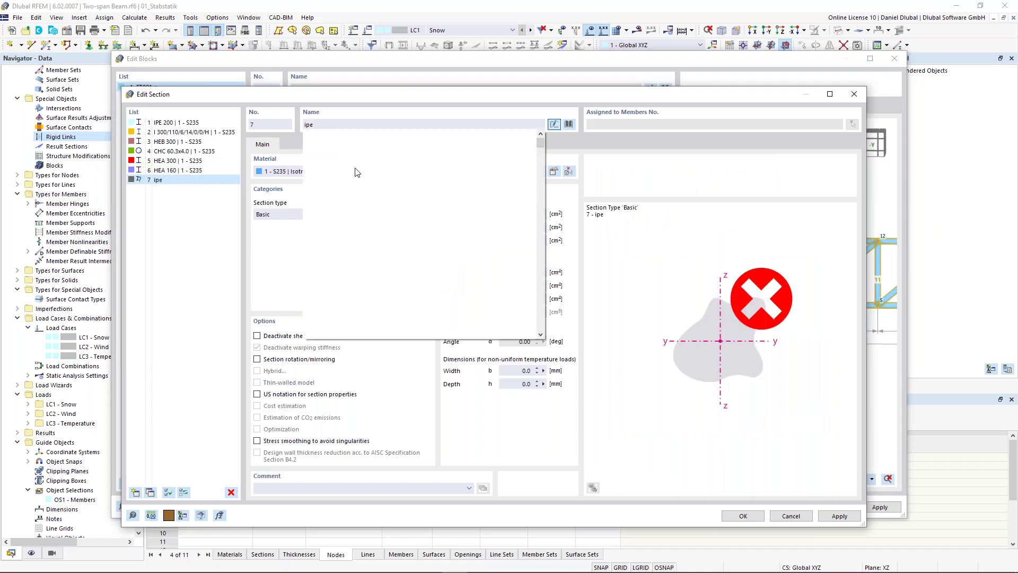
text( 160)
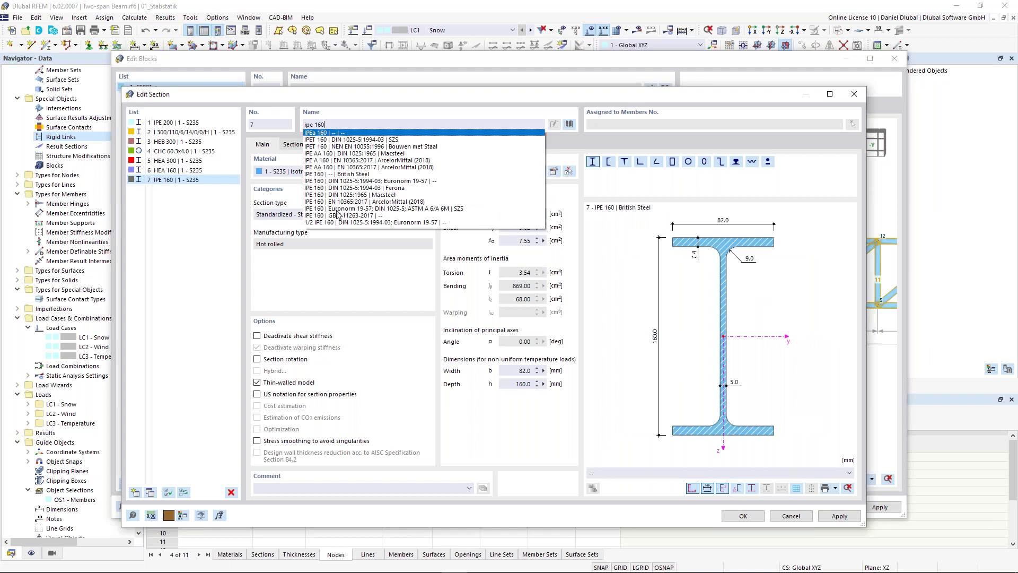
click(339, 208)
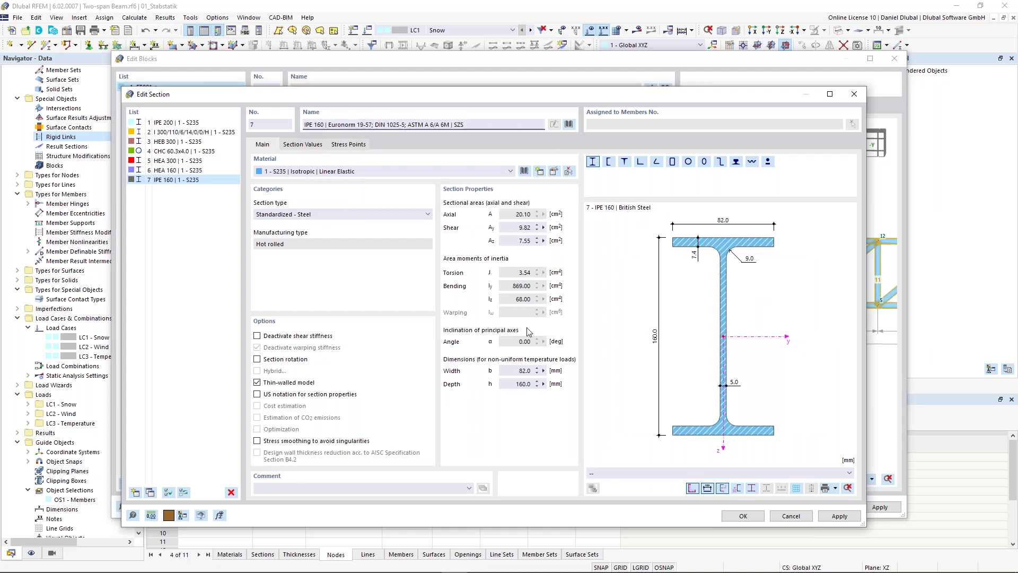
Assign the HEA 300 section to the truss block's top and bottom chords
click(747, 517)
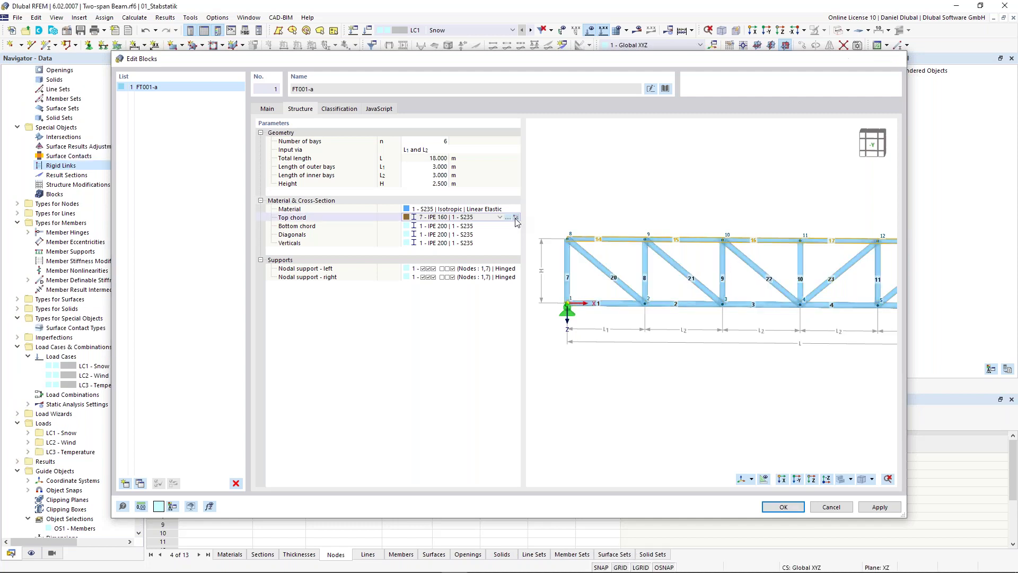
click(515, 217)
click(205, 125)
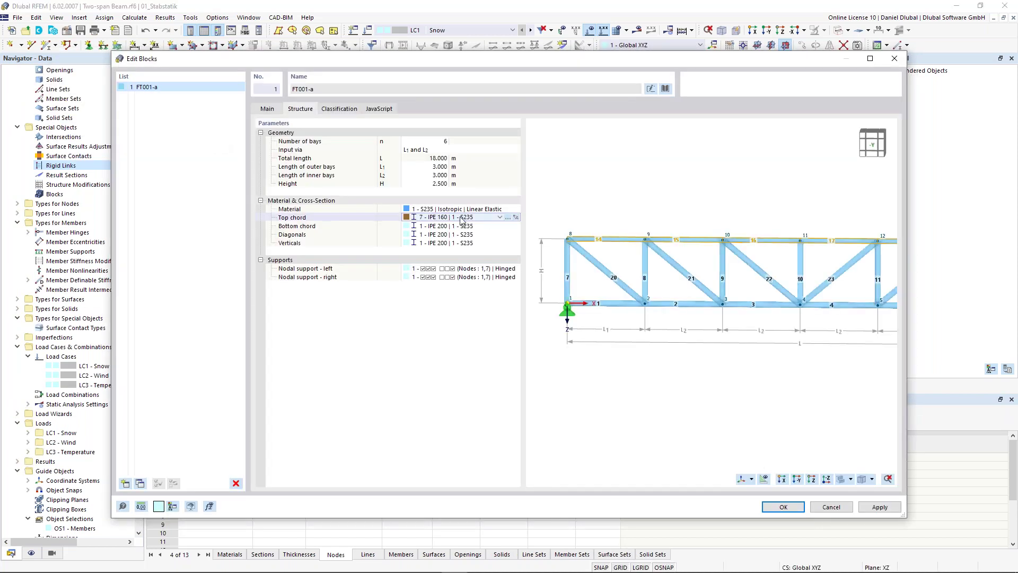
click(499, 217)
key(Escape)
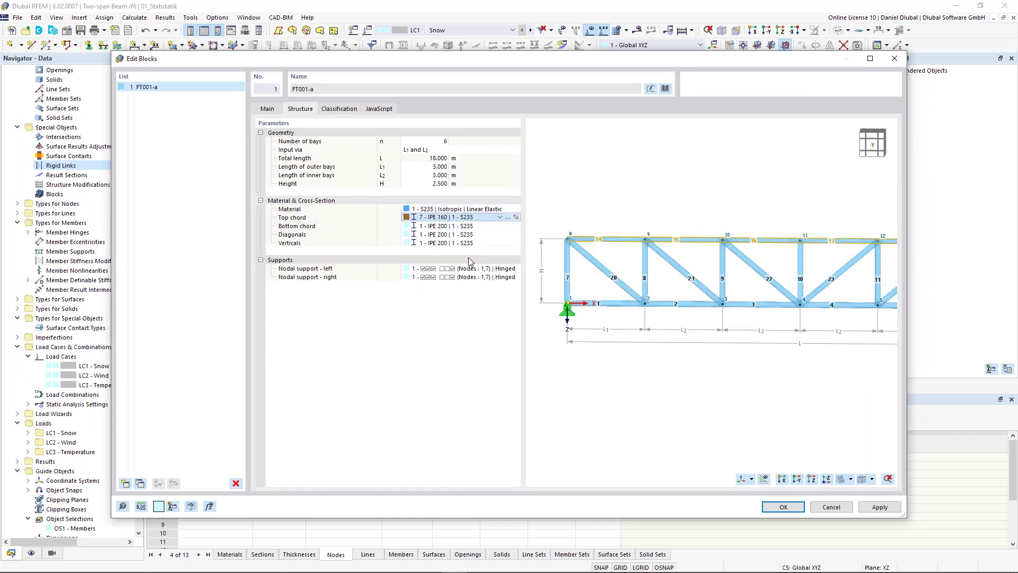
click(498, 226)
click(499, 226)
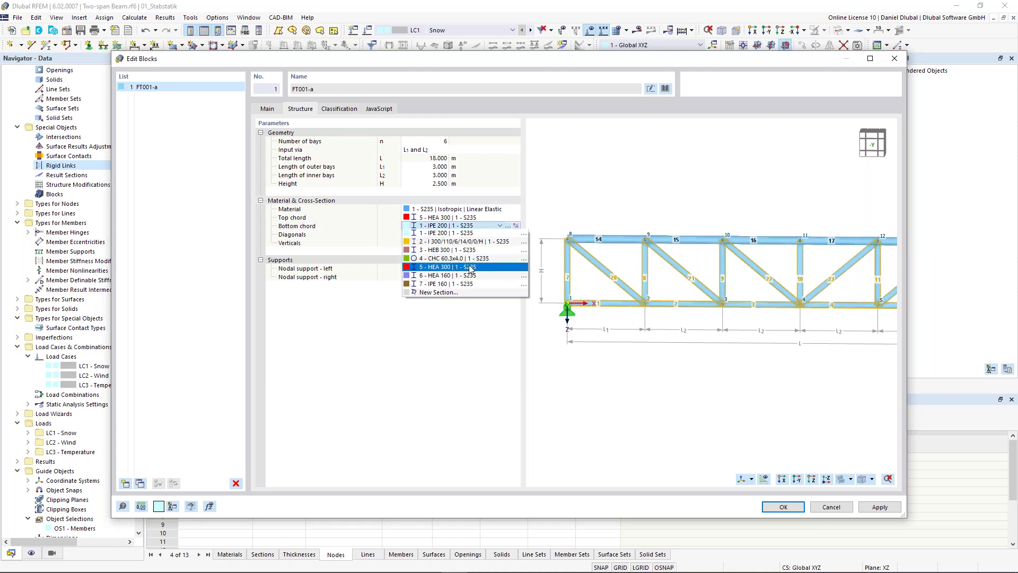
key(Escape)
Assign HEA 160 to the truss block's diagonals and IPE 160 to its verticals, and insert the block into the model
click(497, 234)
click(498, 234)
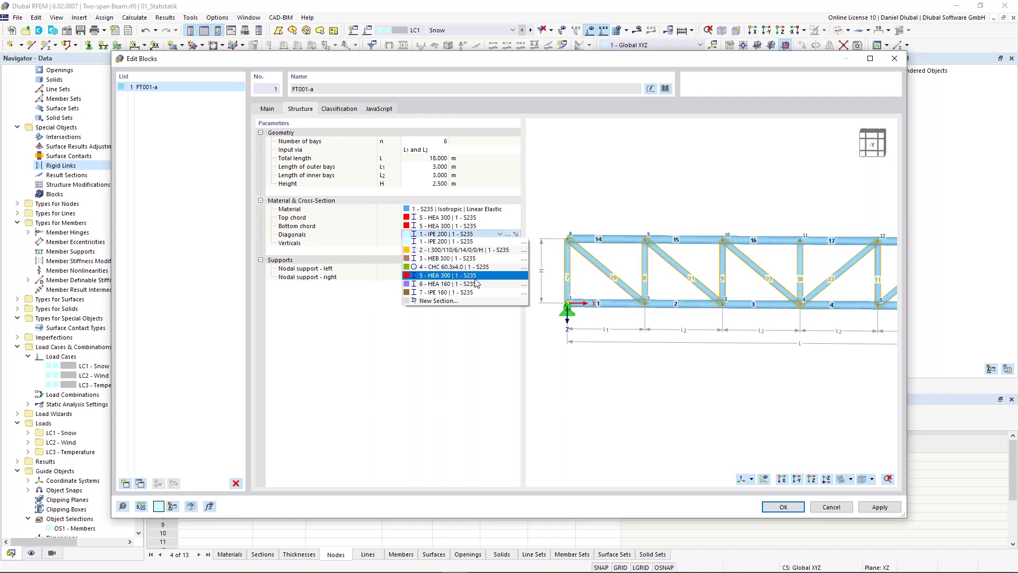
key(Escape)
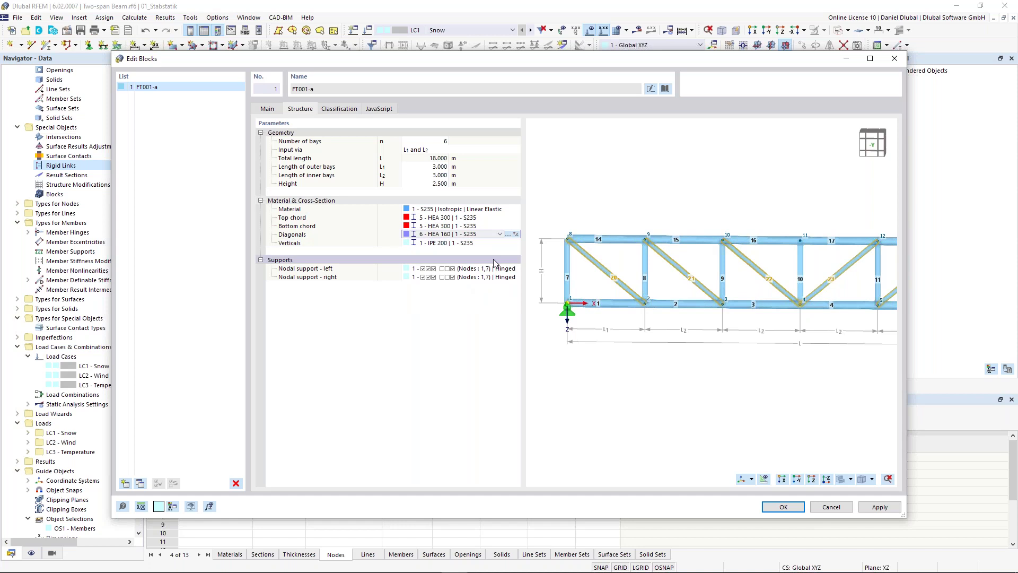
click(499, 242)
click(500, 242)
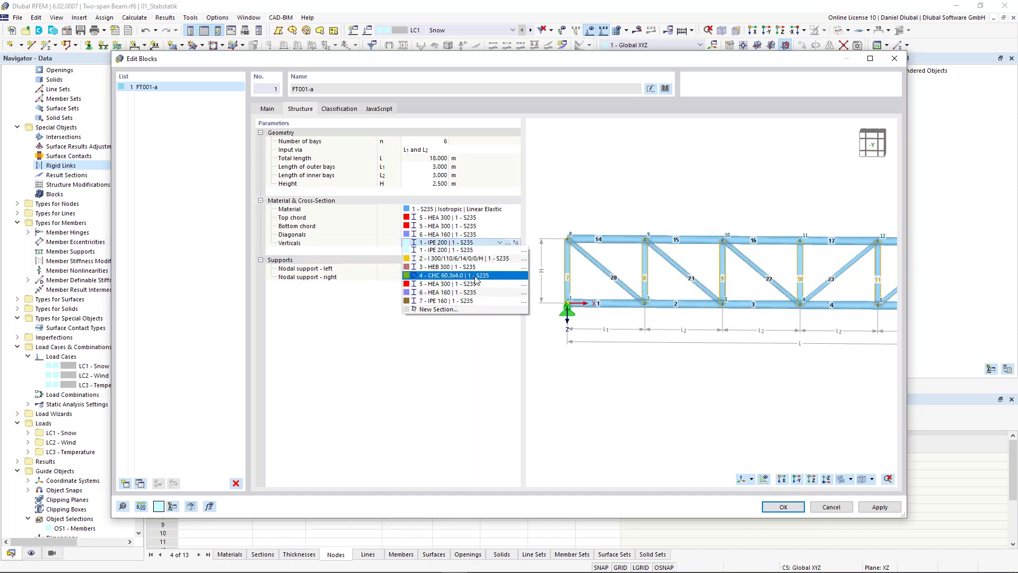
click(469, 301)
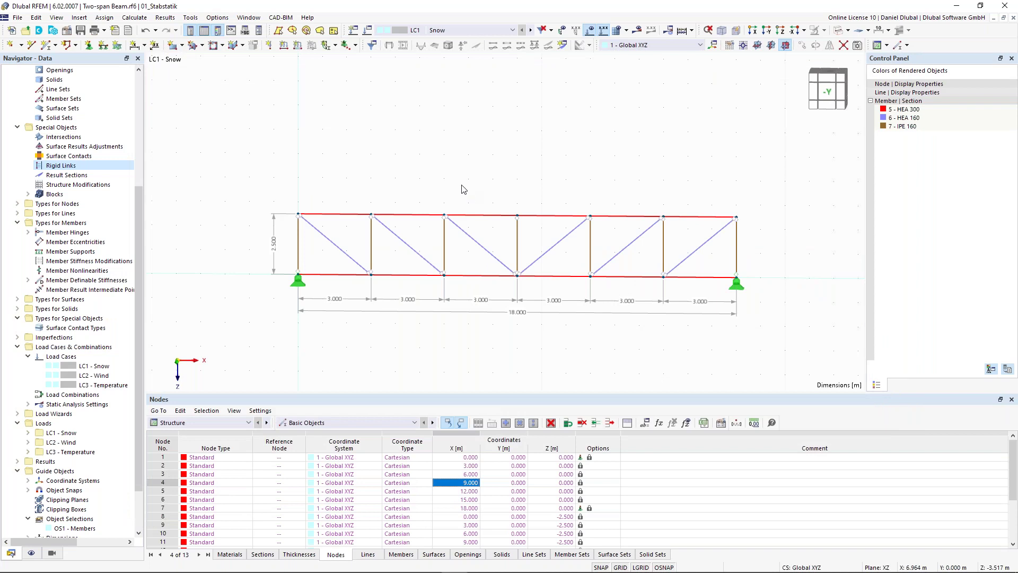
Display the truss members as solid rendered sections and inspect the truss in an isometric view
click(840, 31)
click(841, 34)
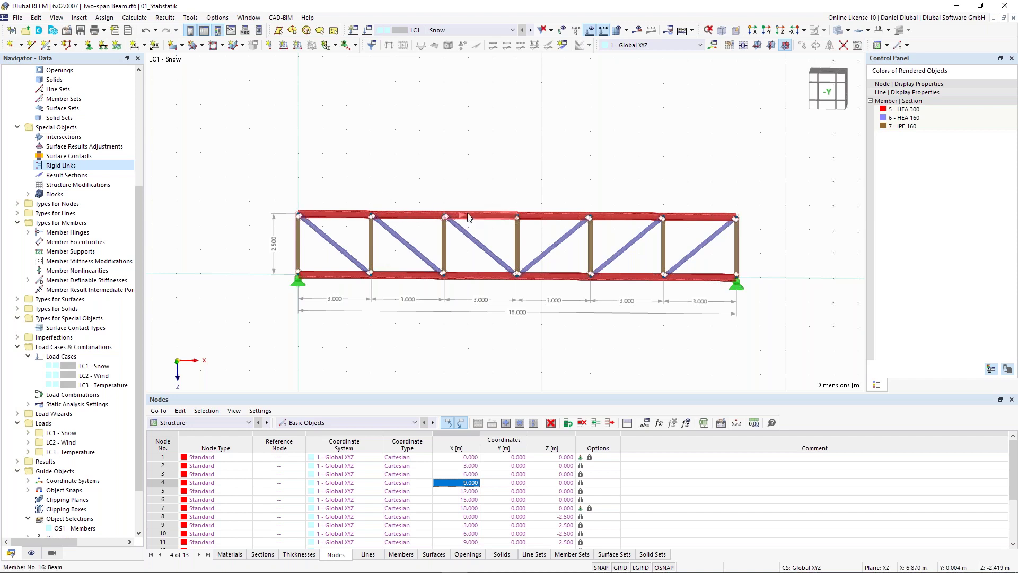
ctrl+middle_drag(527, 158, 409, 207)
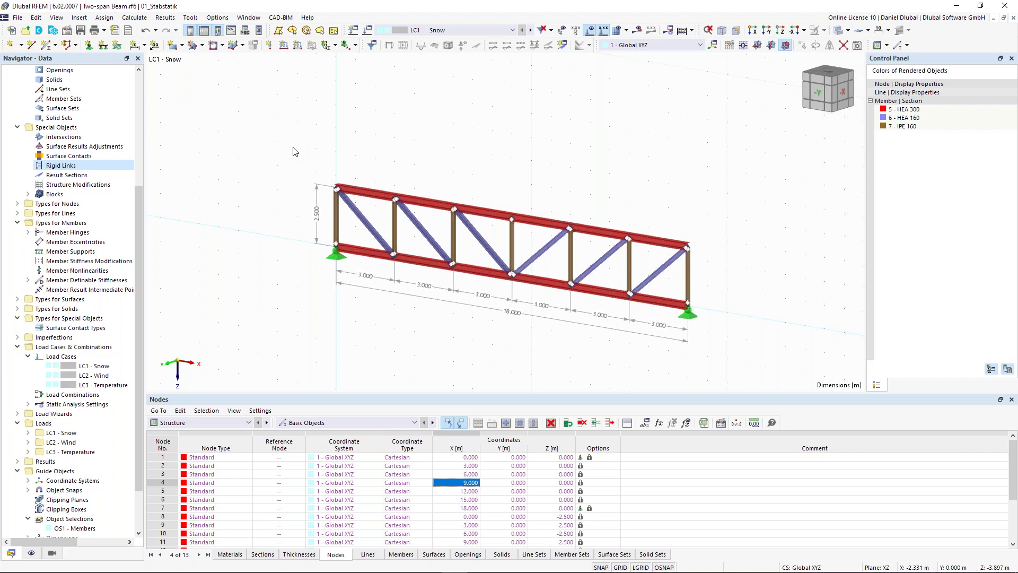
scroll(749, 304, up, 1)
middle_drag(756, 268, 779, 246)
Delete the entire truss from the model, including its supports and dimensions
drag(787, 244, 278, 239)
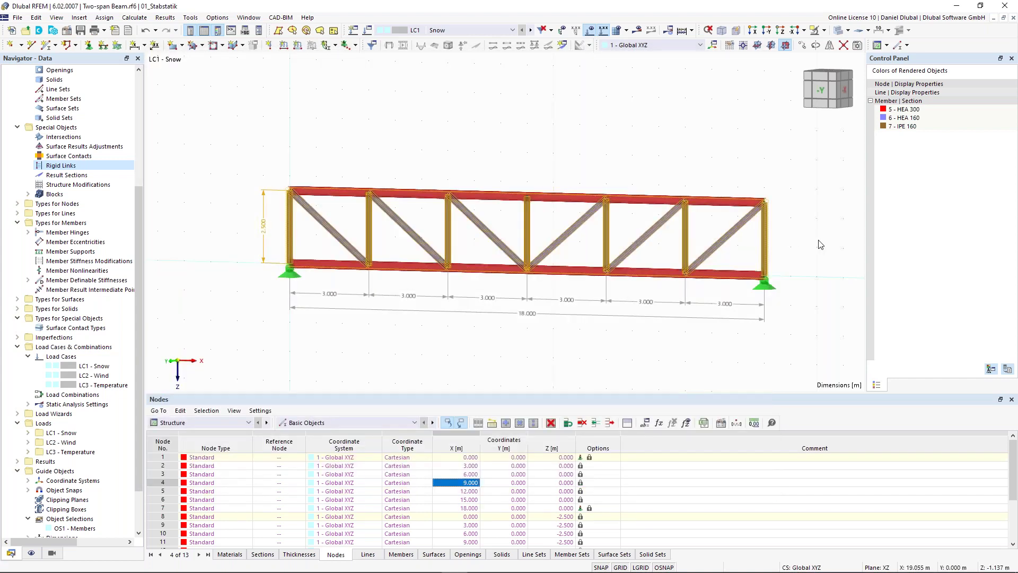
click(820, 245)
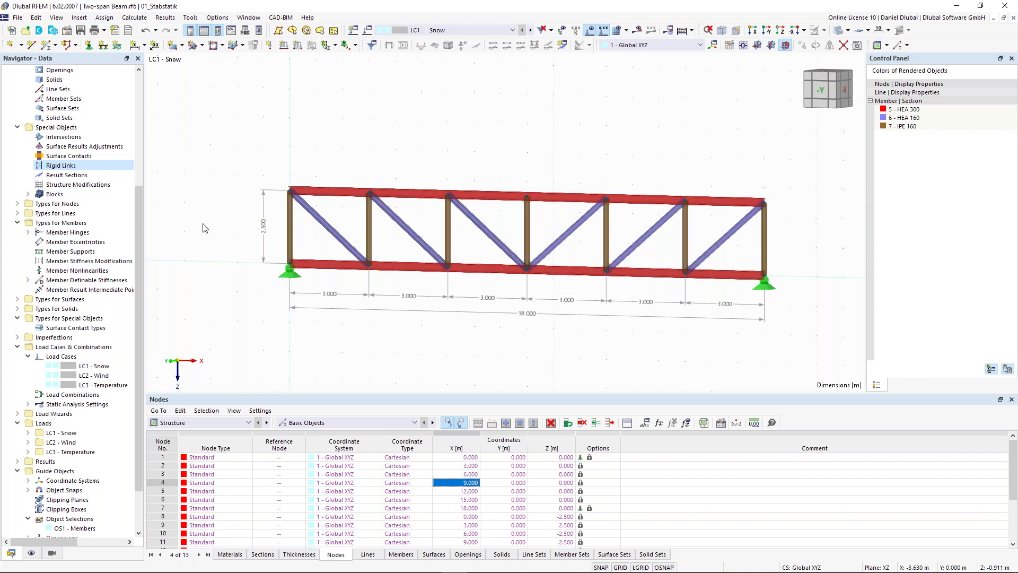
key(ctrl+a)
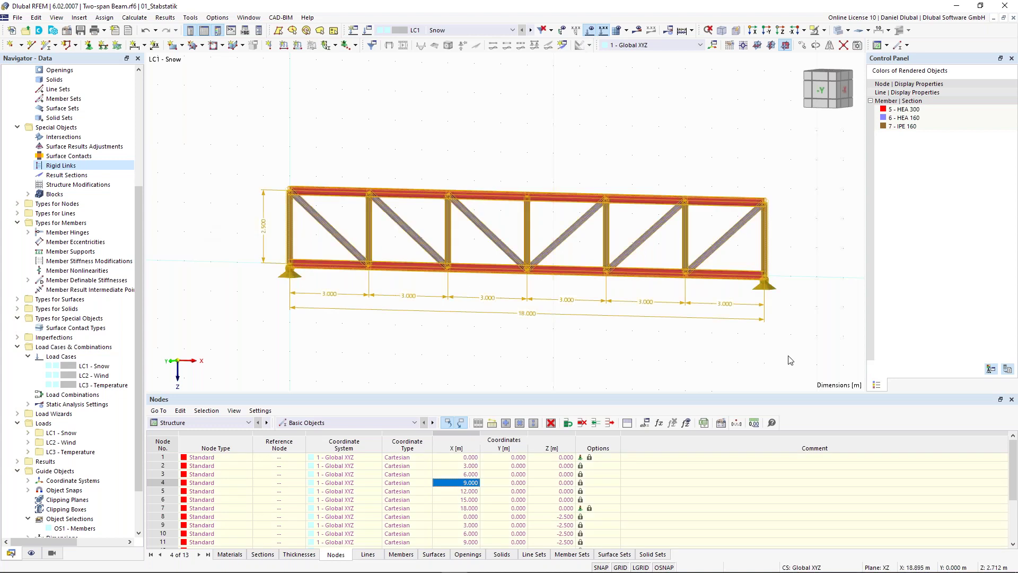
key(Delete)
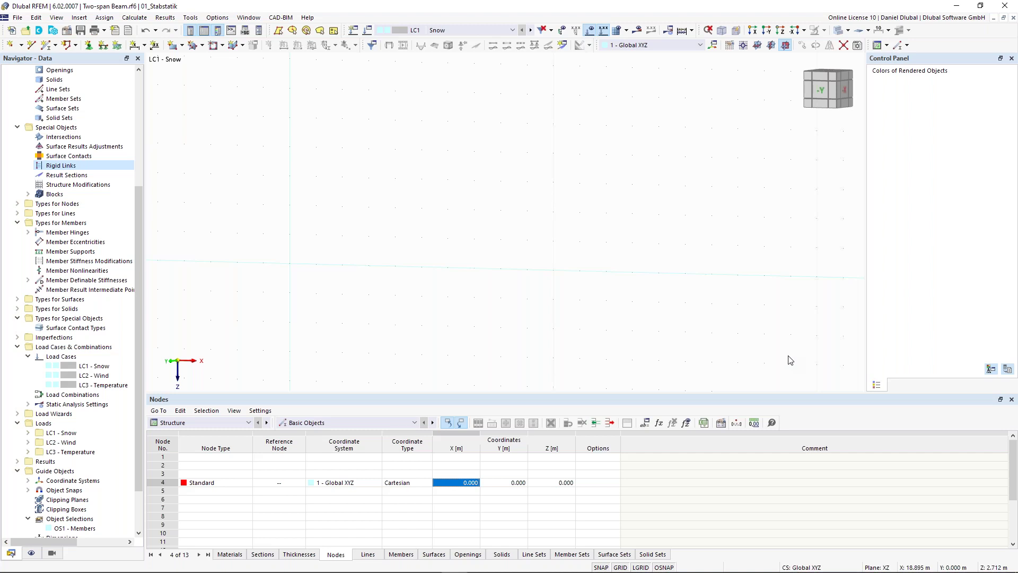
Draw a vertical 10 m beam member with section HEB 300 upward from the coordinate origin
click(43, 48)
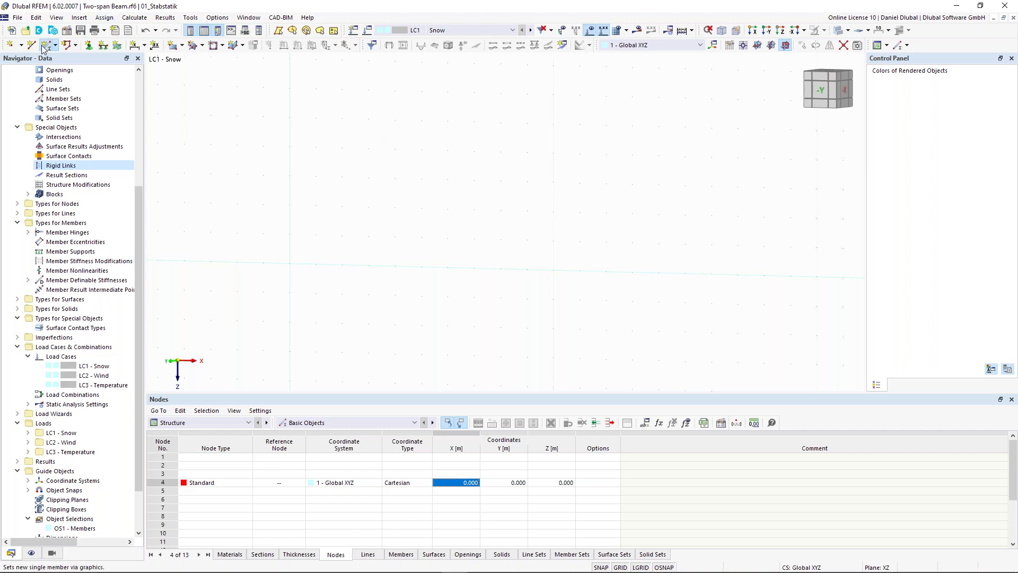
click(43, 49)
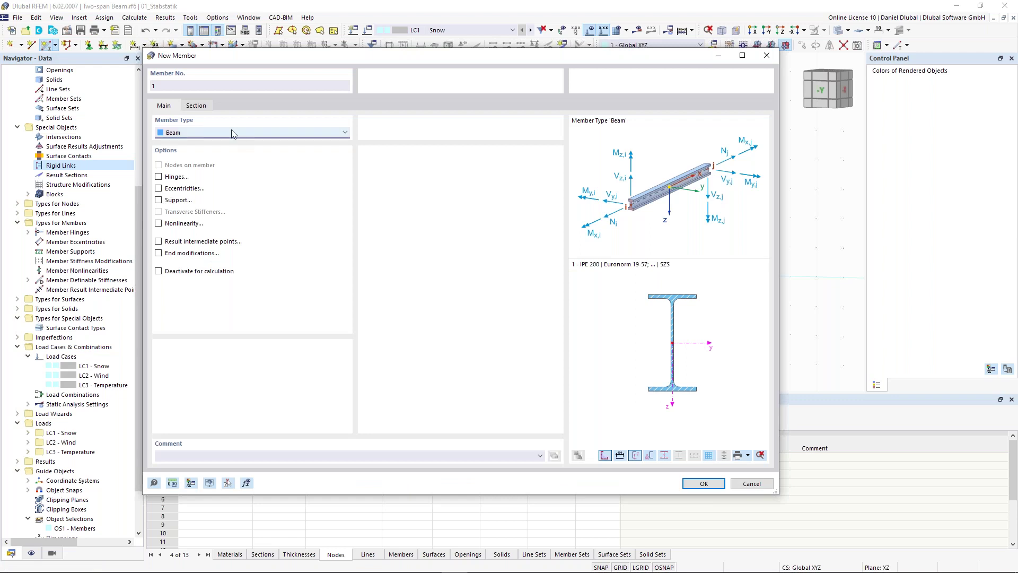
click(196, 106)
click(259, 366)
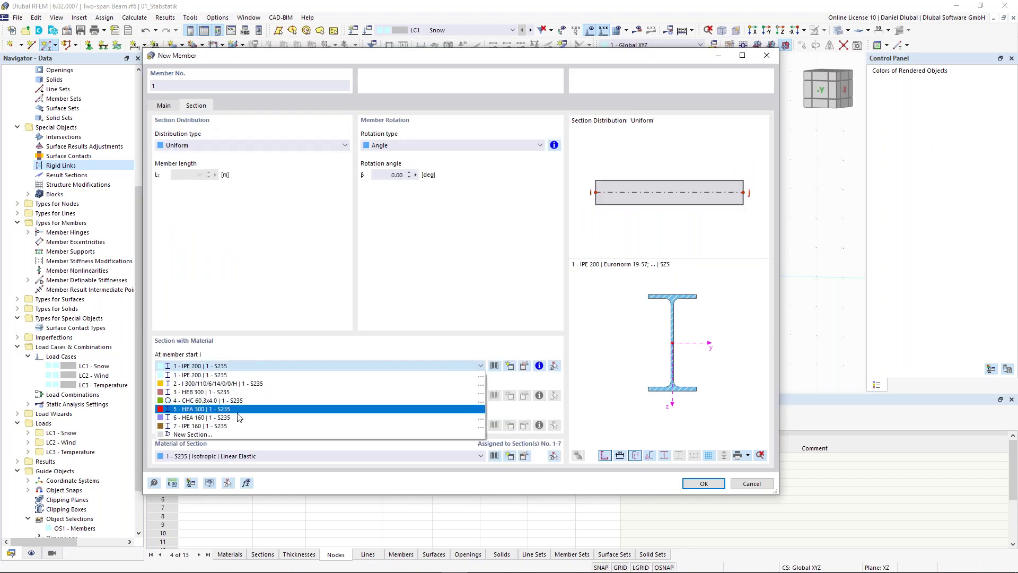
click(238, 392)
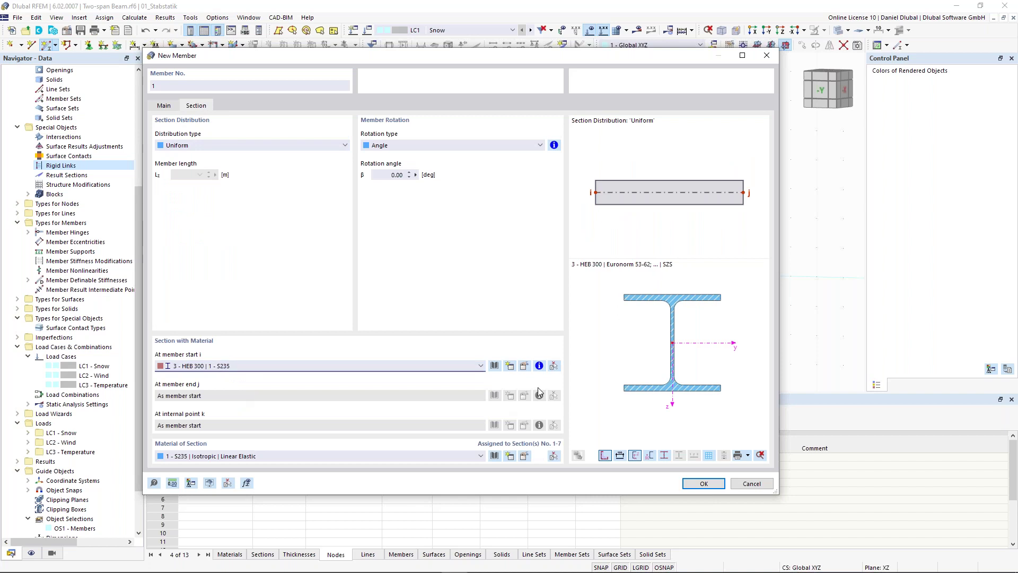
click(703, 483)
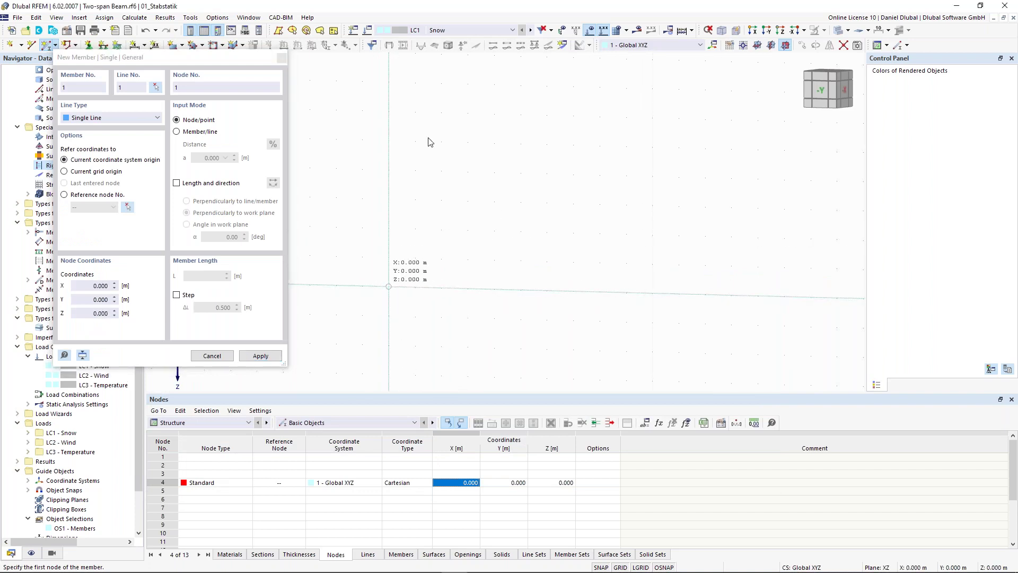
click(388, 286)
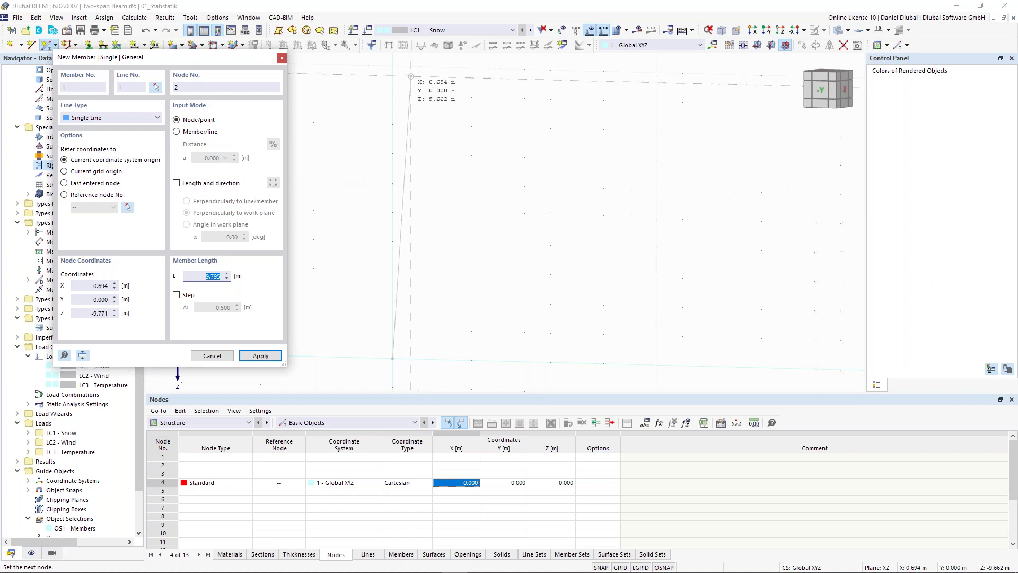
click(393, 66)
key(Escape)
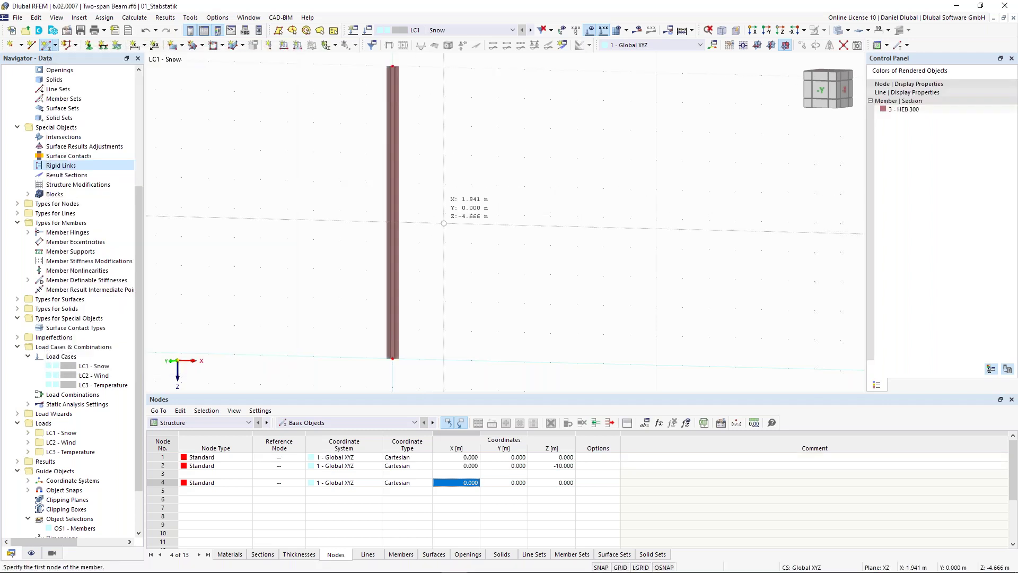
right_click(444, 228)
click(459, 195)
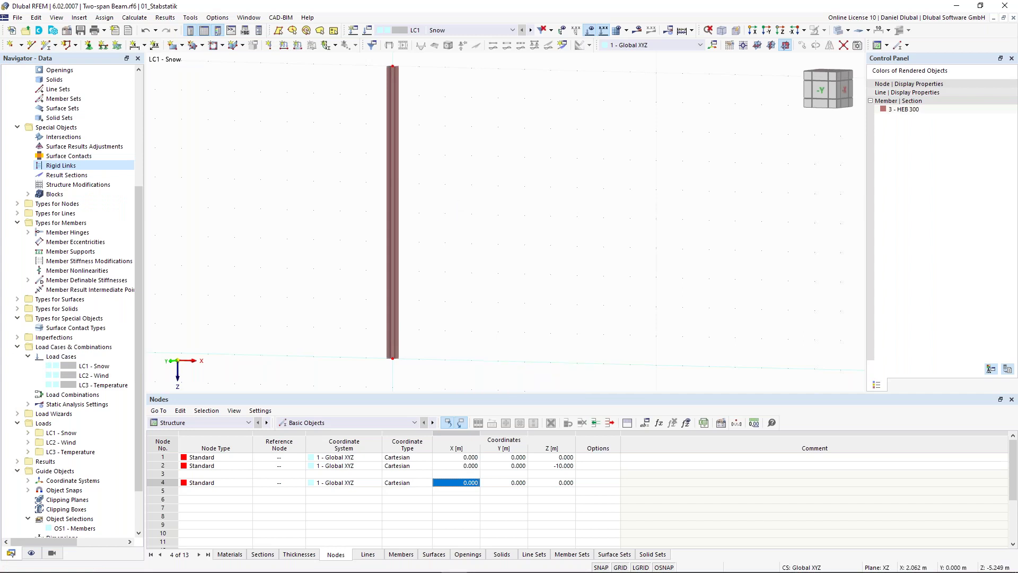
Assign a nodal support to the base node of the HEB 300 column
middle_drag(446, 206, 486, 209)
scroll(486, 209, down, 2)
ctrl+middle_drag(486, 209, 489, 233)
drag(390, 271, 497, 356)
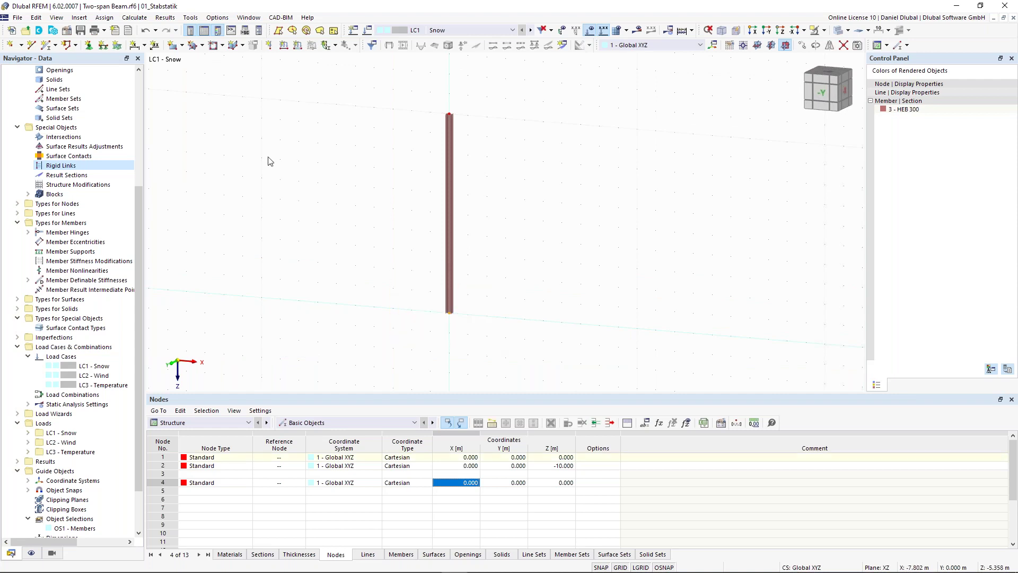
click(106, 46)
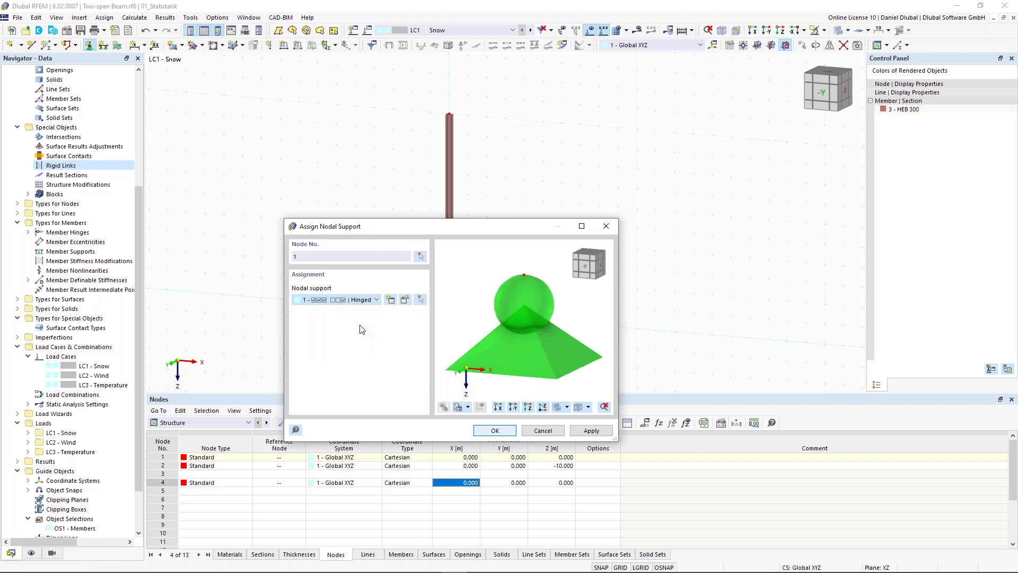
click(495, 431)
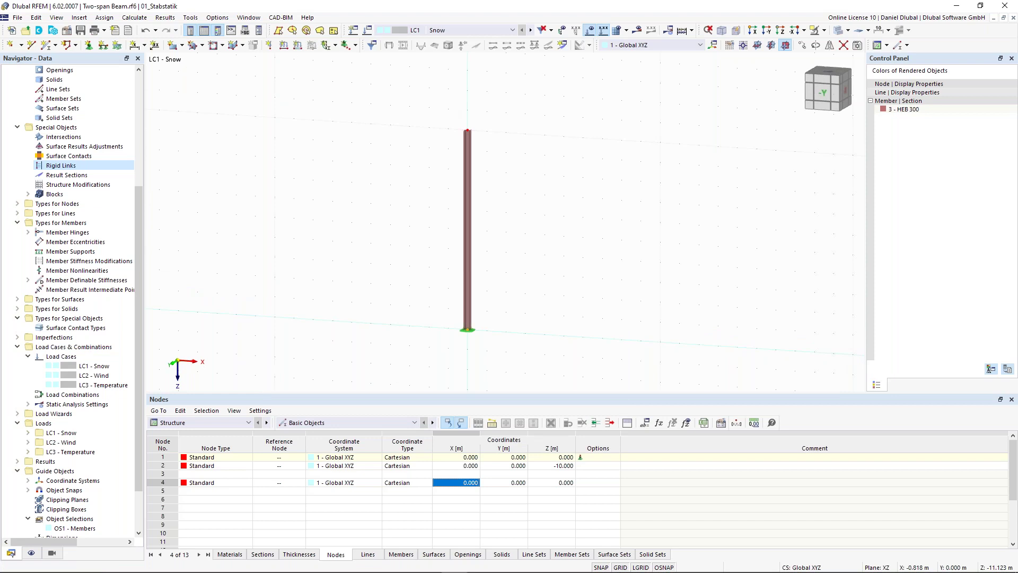
Create a nodal load in LC1 with FX 10 kN and FZ 100 kN and assign it to the column's top node
click(269, 44)
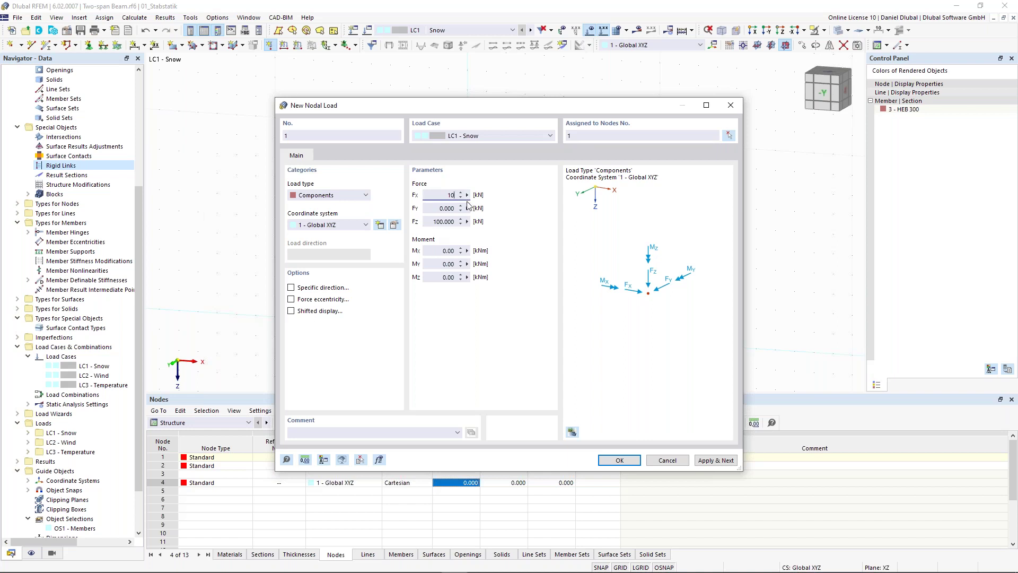
click(613, 460)
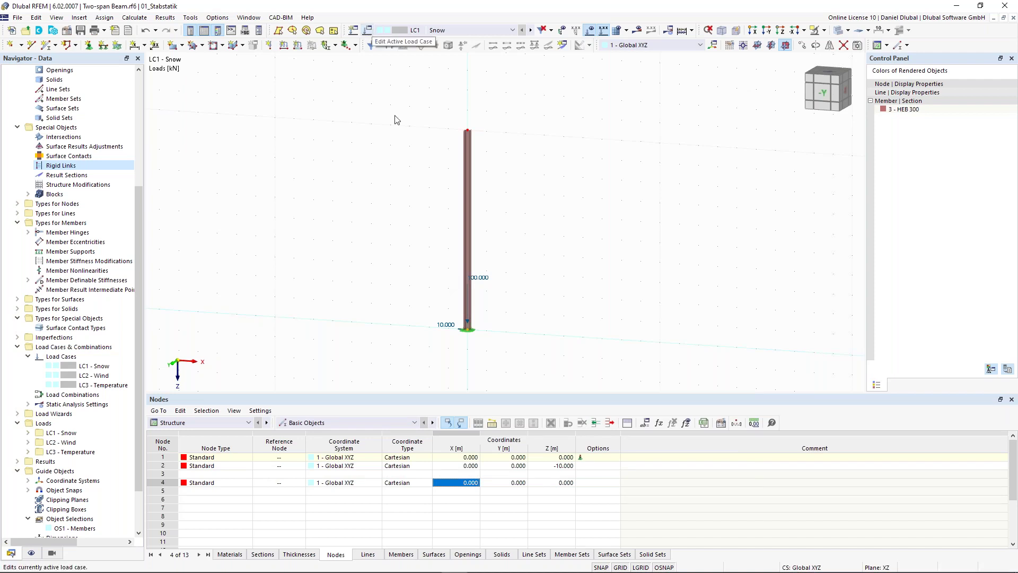
click(484, 276)
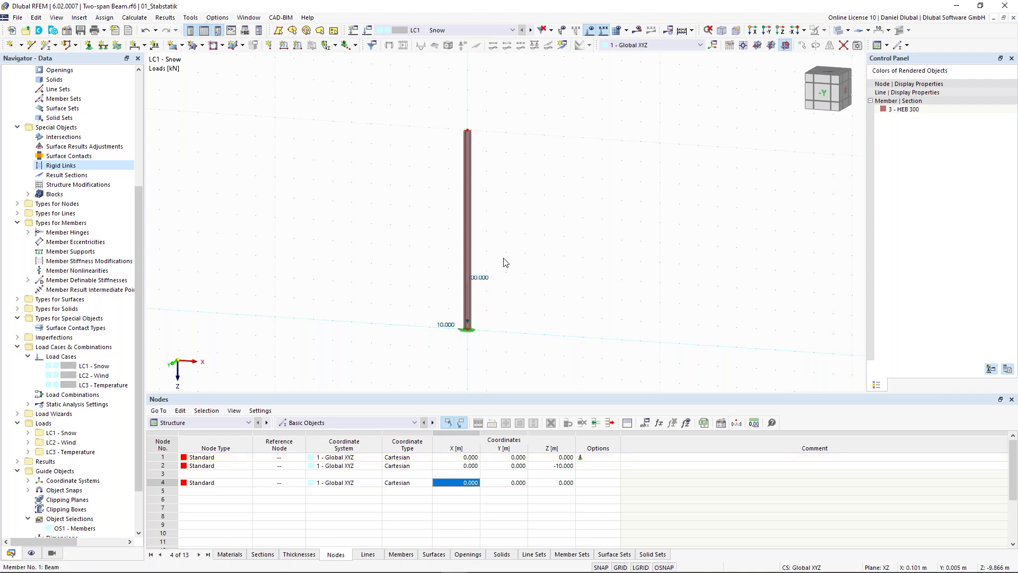
click(486, 279)
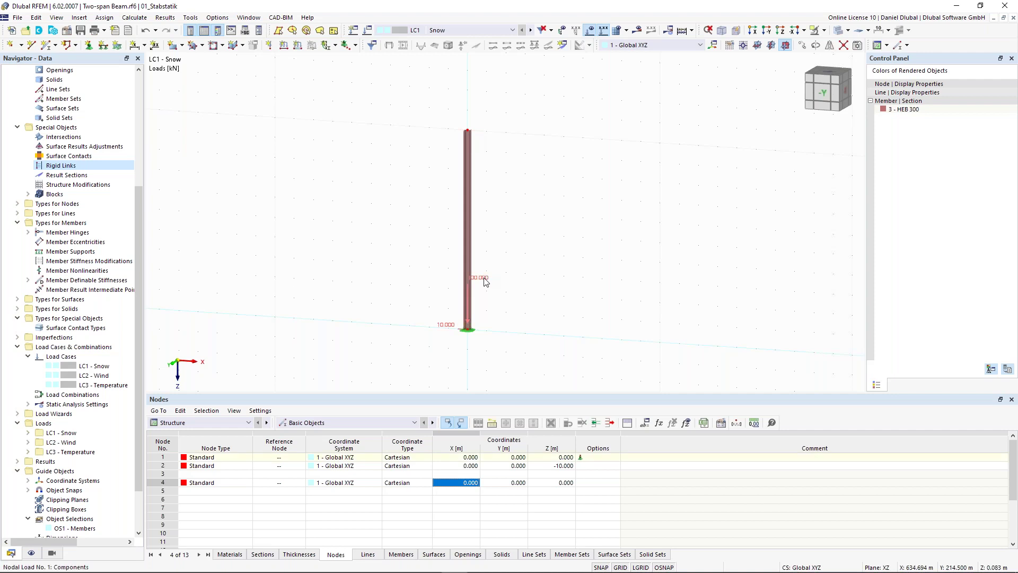
double_click(483, 279)
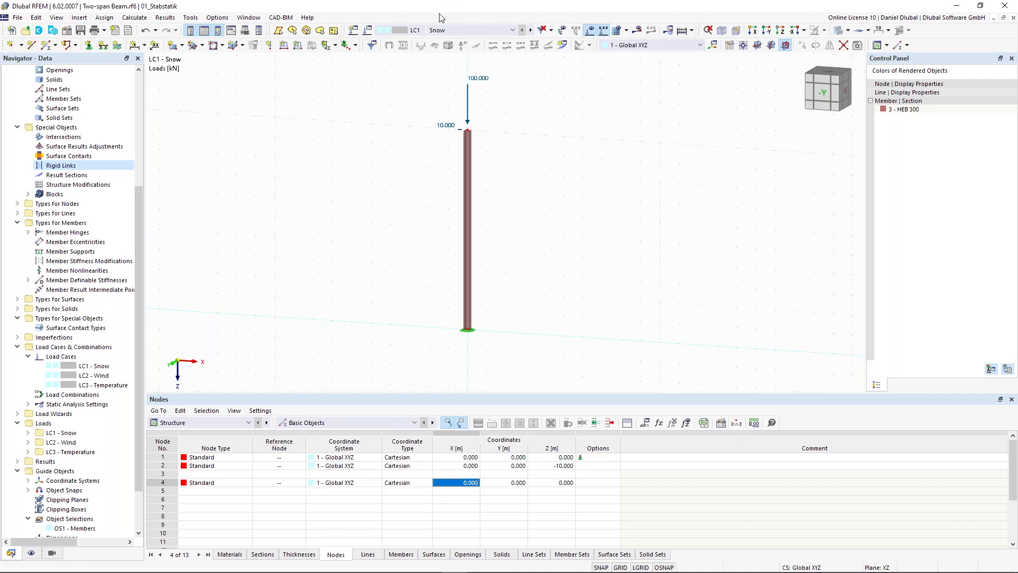
Delete load cases LC2 Wind and LC3 Temperature
click(370, 30)
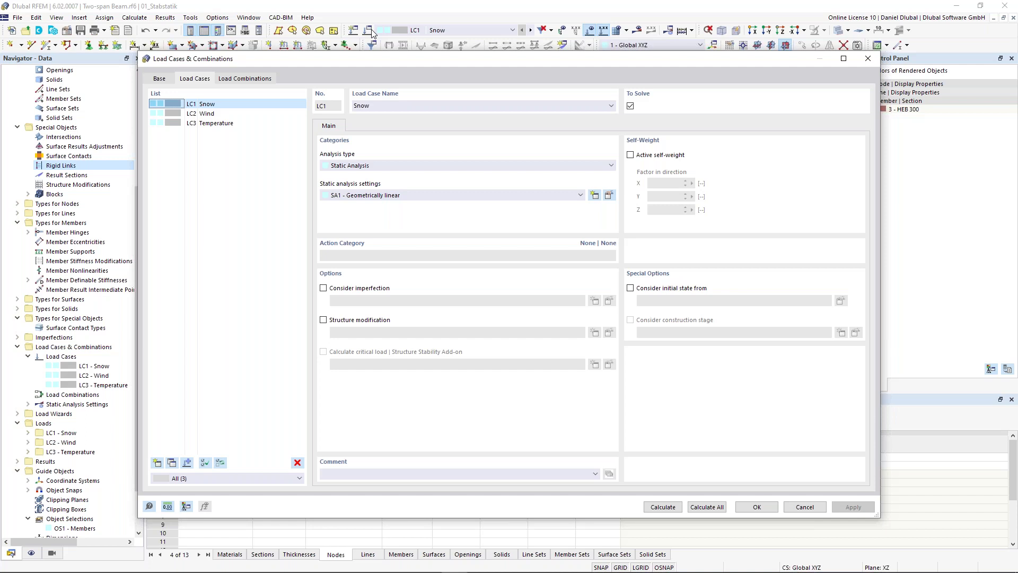
click(227, 113)
shift+click(224, 123)
click(297, 463)
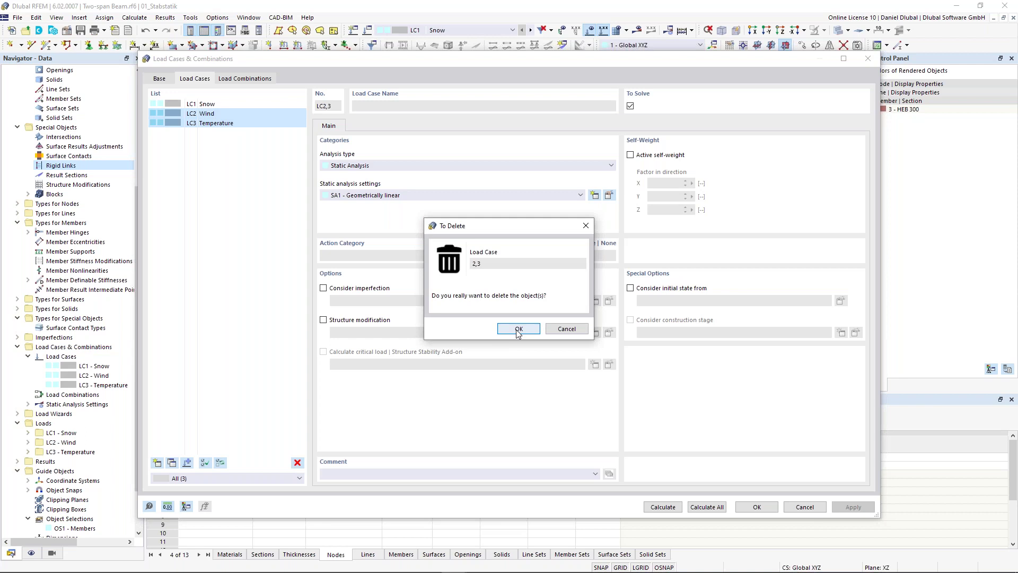
click(518, 329)
Rename load case LC1 as "Theory I. Order"
click(388, 106)
text(Theory I.)
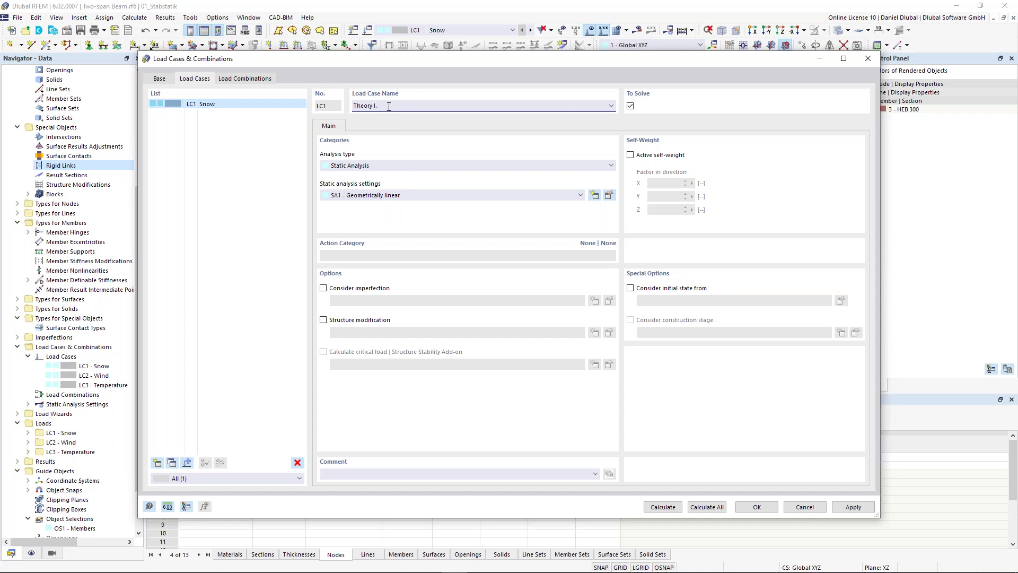
text( o)
key(BackSpace)
text(Order)
Copy load case LC1 and rename the copy as "Theory II. Order"
click(172, 463)
click(373, 105)
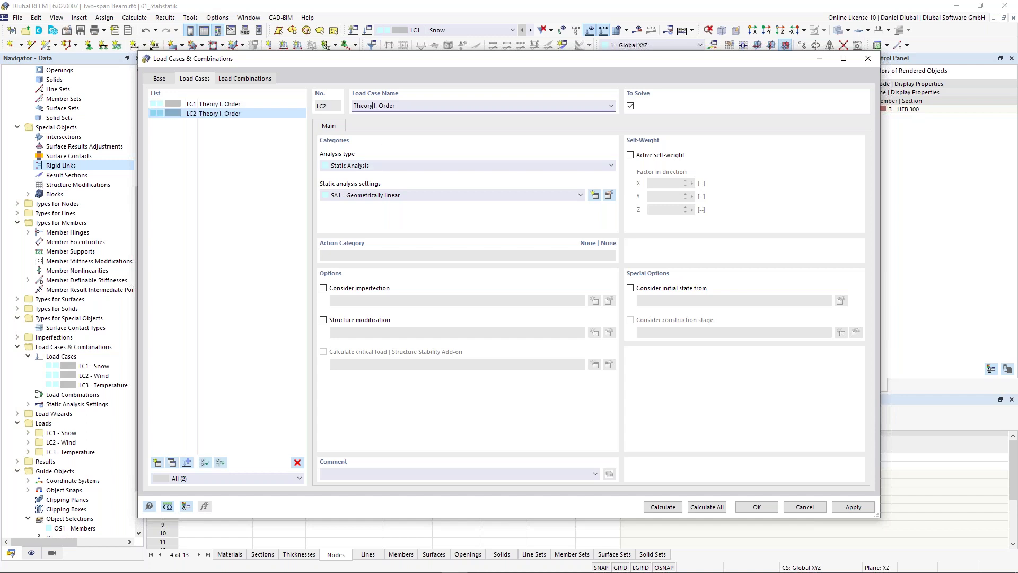
text(I)
click(267, 104)
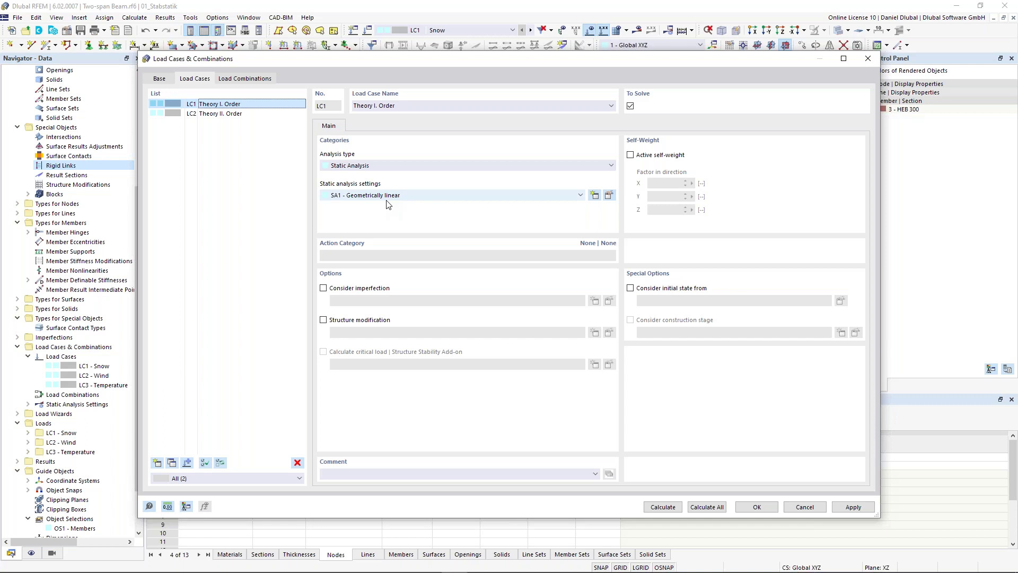
Set the static analysis settings of load case Theory II. Order to SA2 - Second-order (P-Δ) | Picard and accept the load cases
click(242, 113)
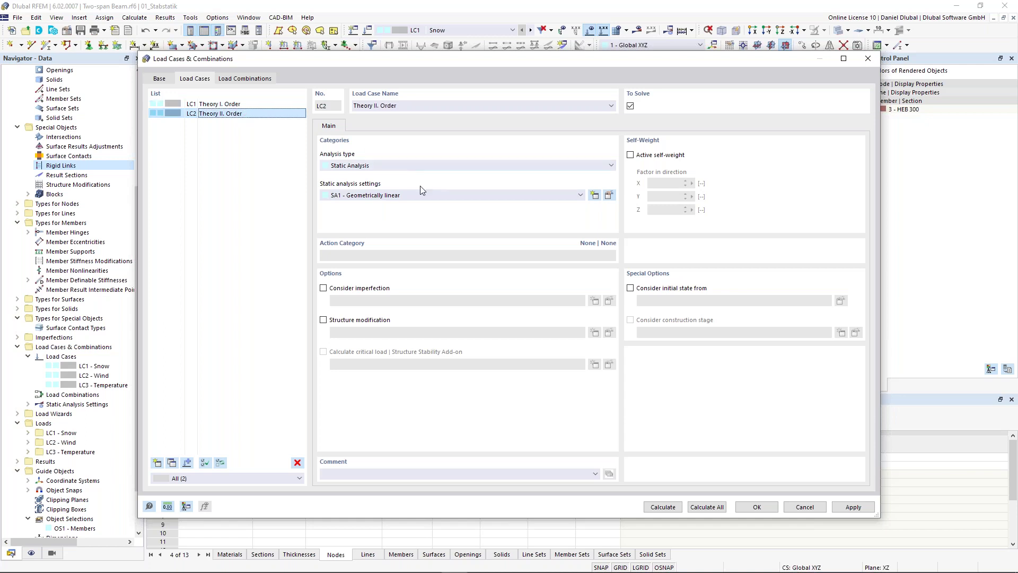
click(426, 196)
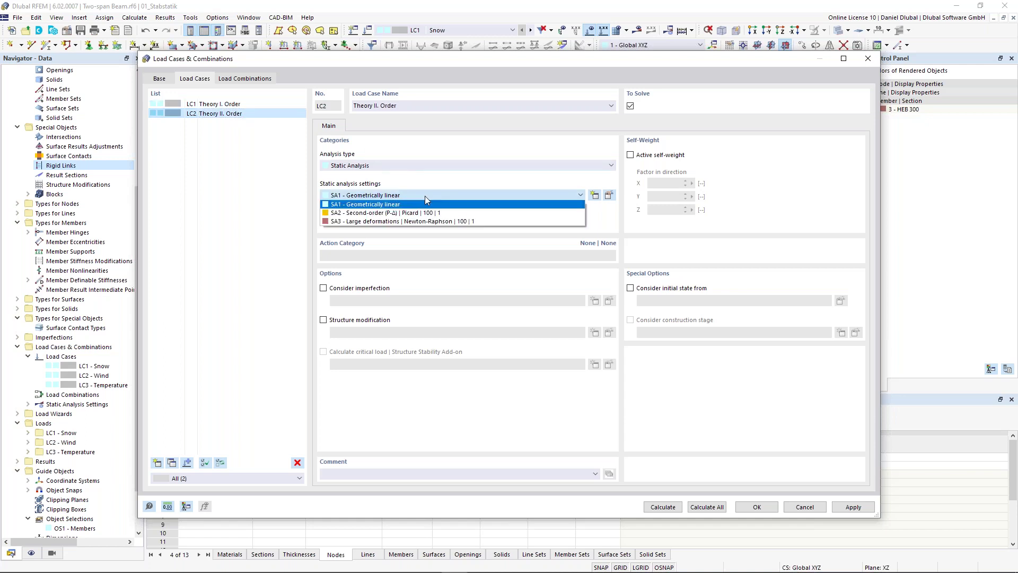
click(369, 213)
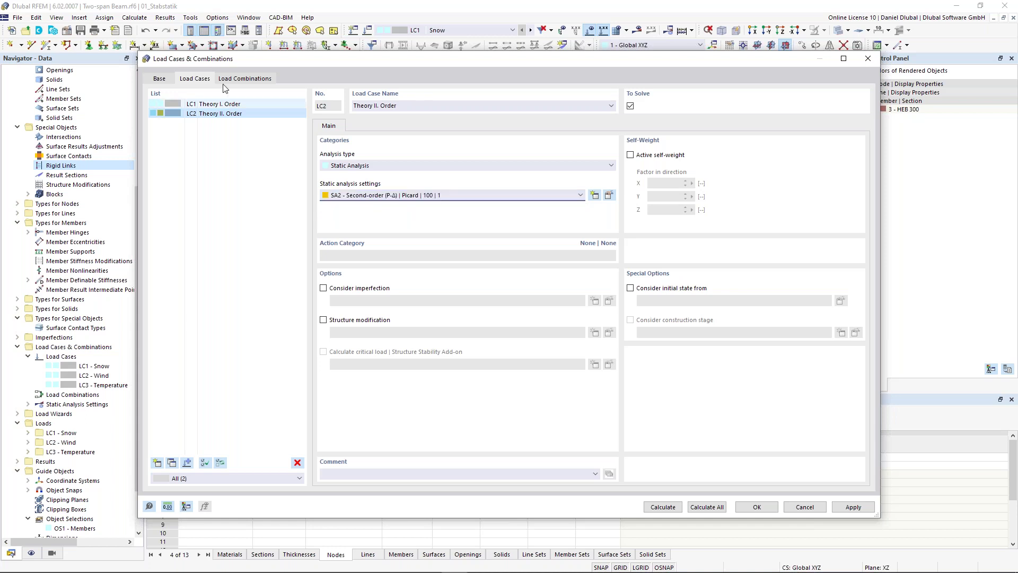
click(204, 105)
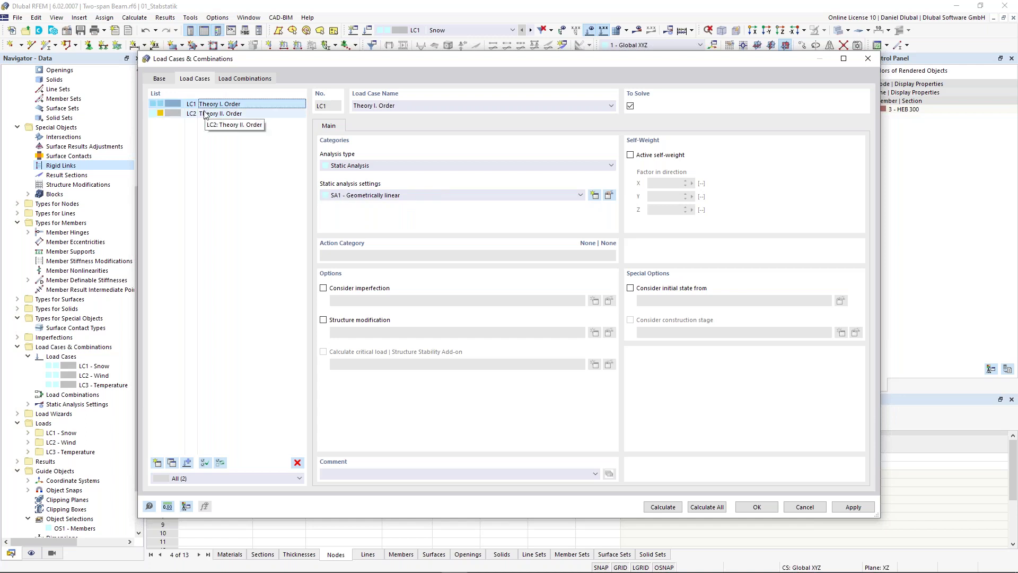
click(751, 507)
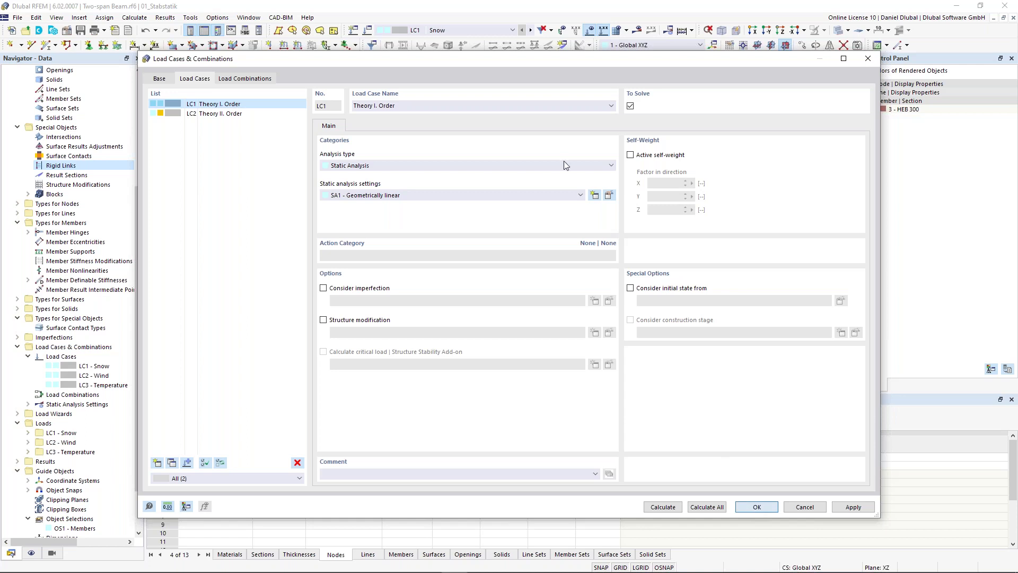
Go back to load case LC1 - Theory I. Order and calculate all load cases
click(531, 31)
click(524, 31)
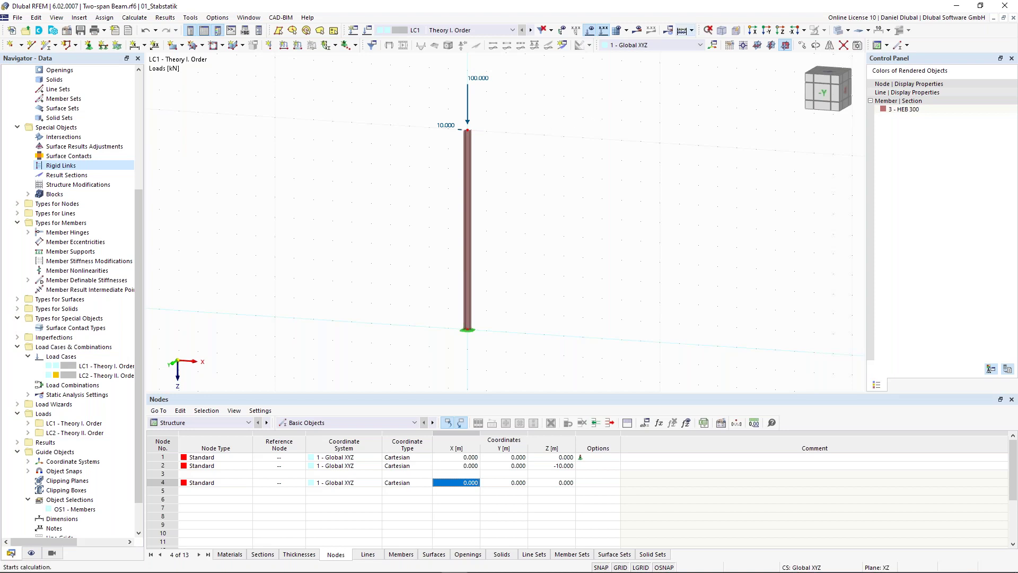
click(707, 30)
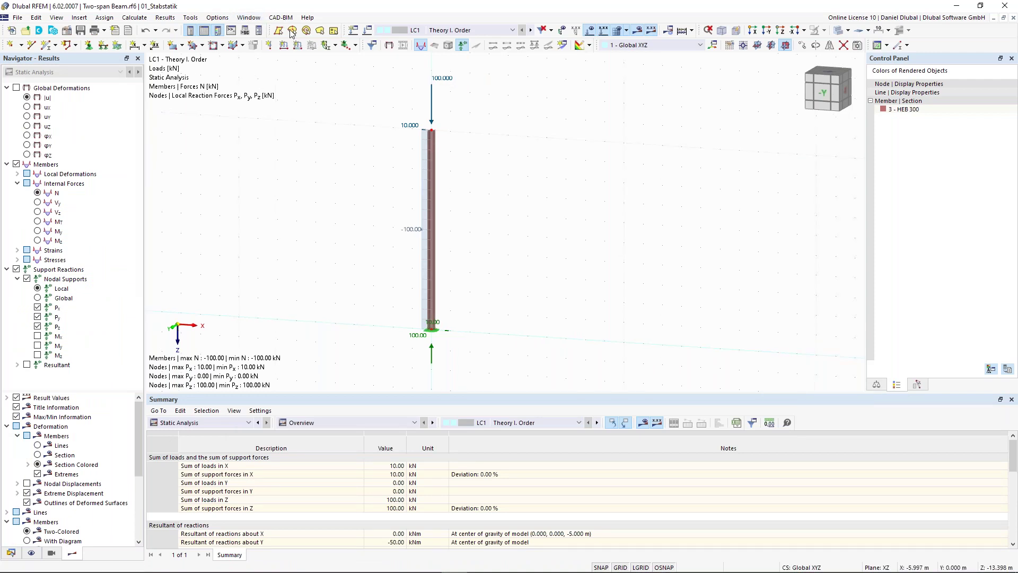
Tile the open model windows vertically and minimize the Hallenrahmen model, leaving the three Two-span Beam windows side by side
click(249, 18)
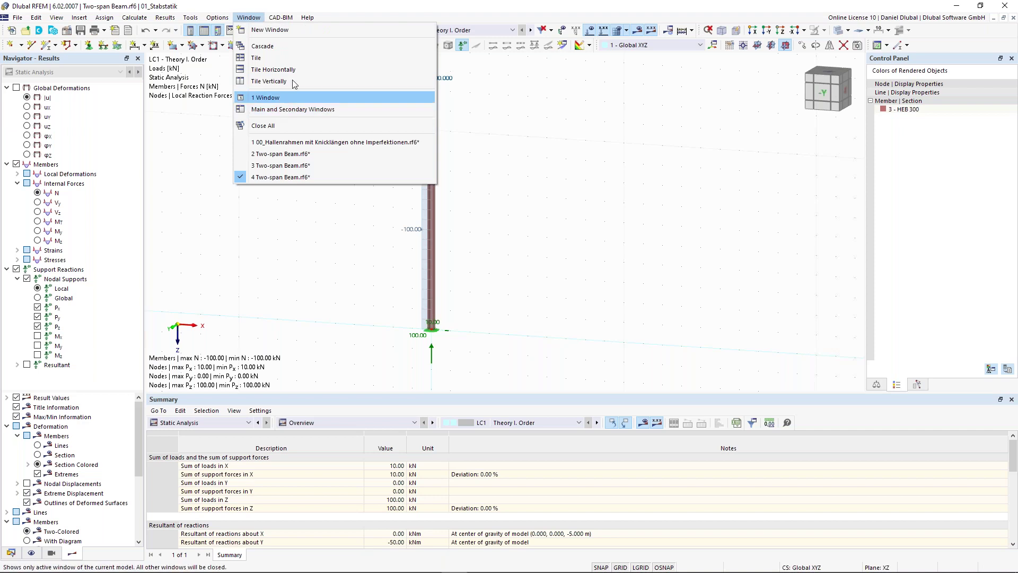
click(292, 82)
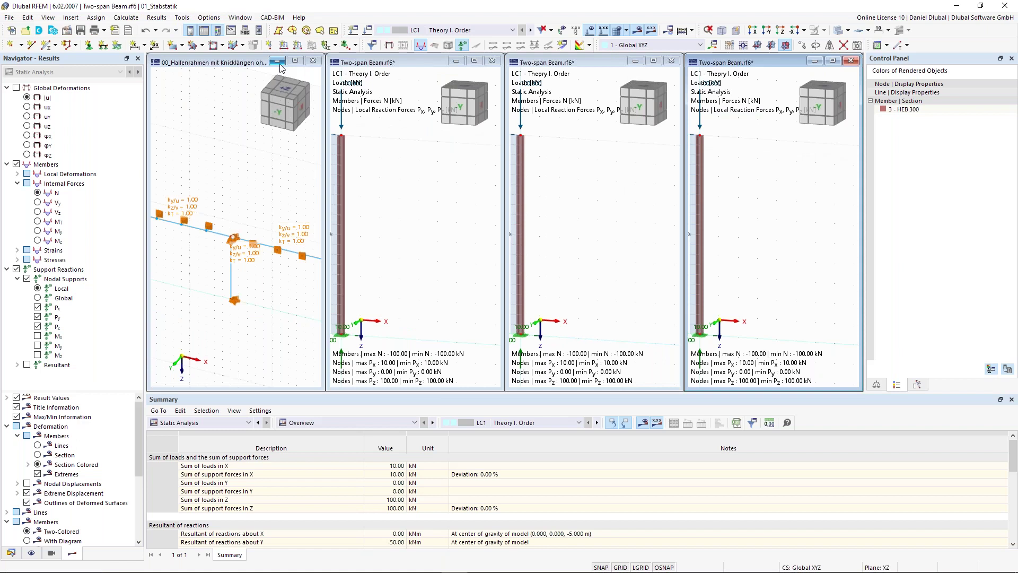
click(277, 62)
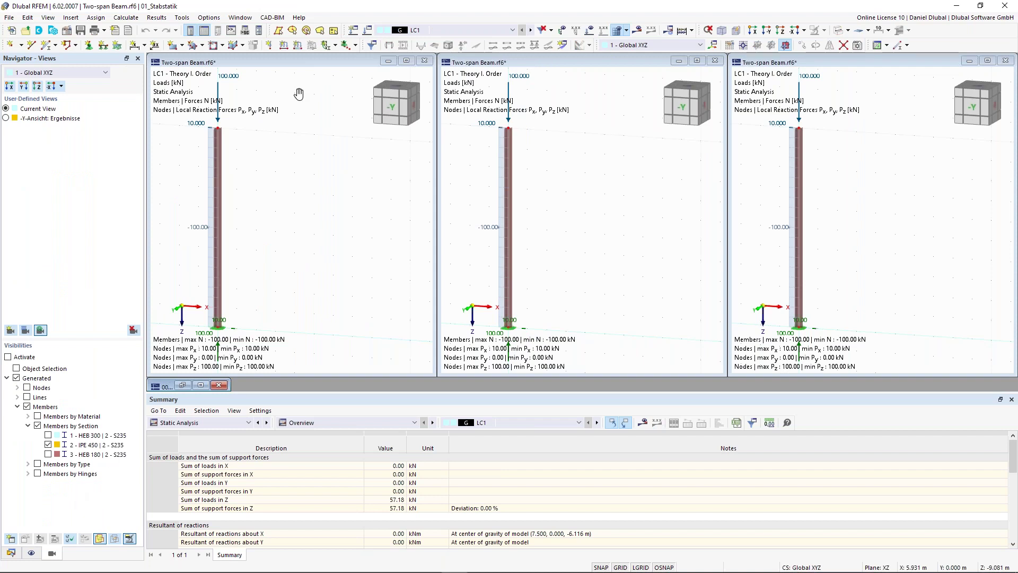
click(302, 62)
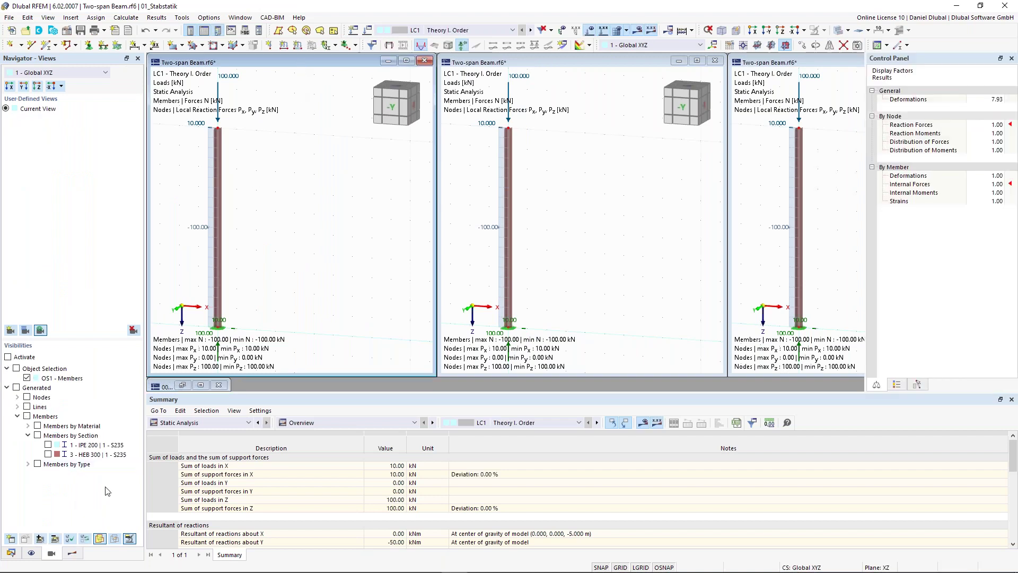
Hide the support reactions in all three column windows and switch the second and third windows to LC2 - Theory II. Order
click(72, 552)
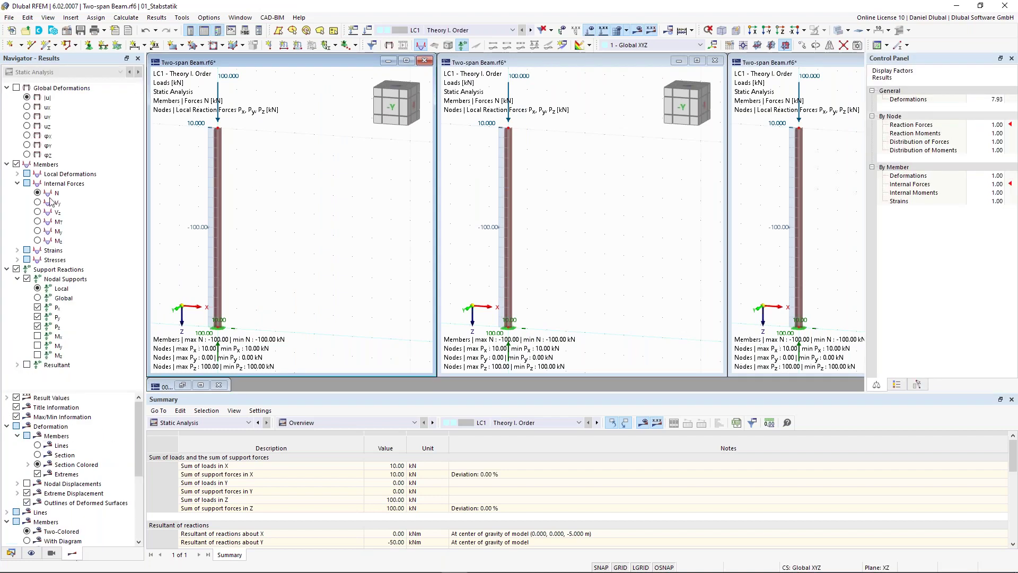
click(16, 269)
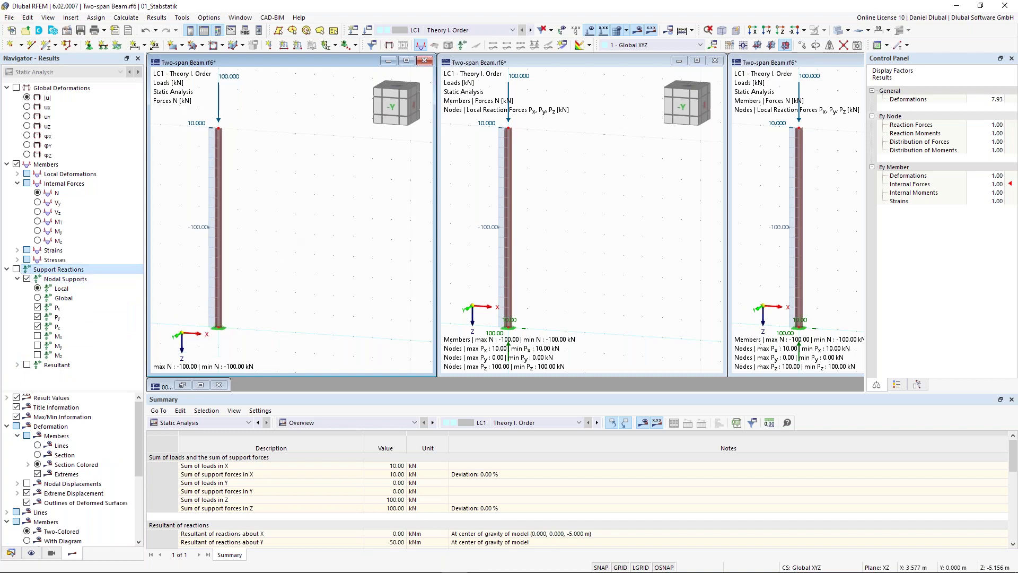
click(577, 59)
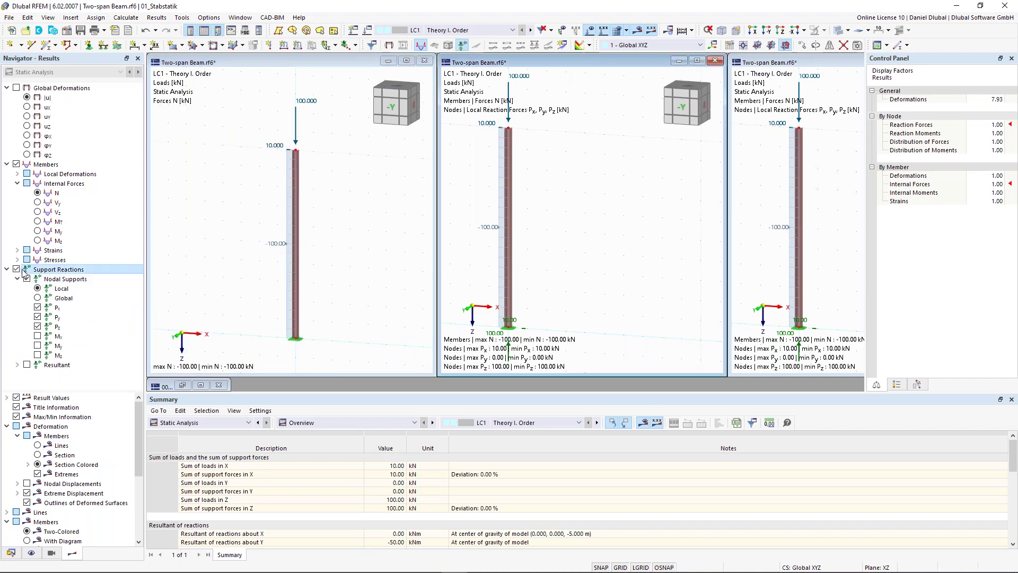
click(16, 269)
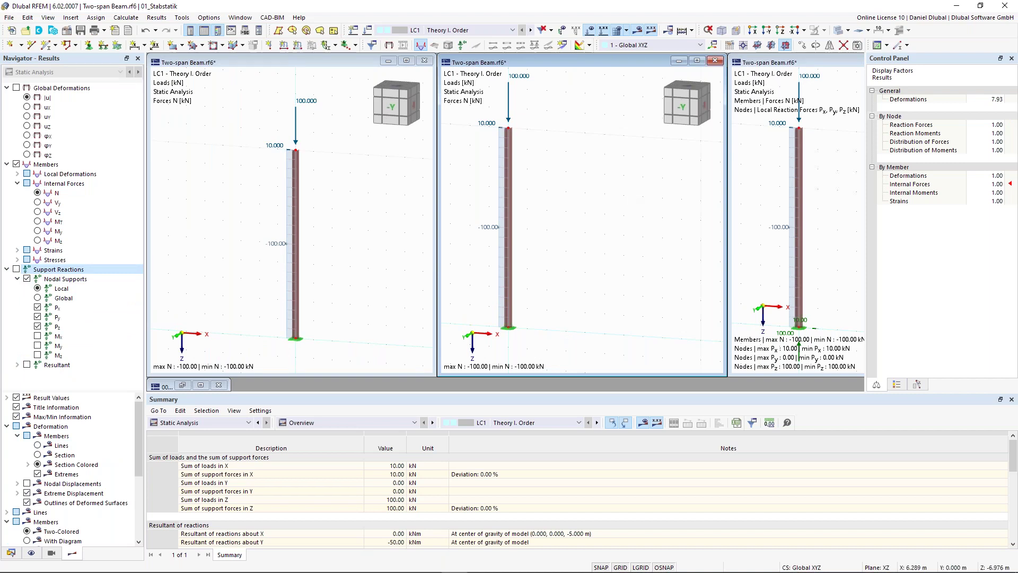
click(17, 270)
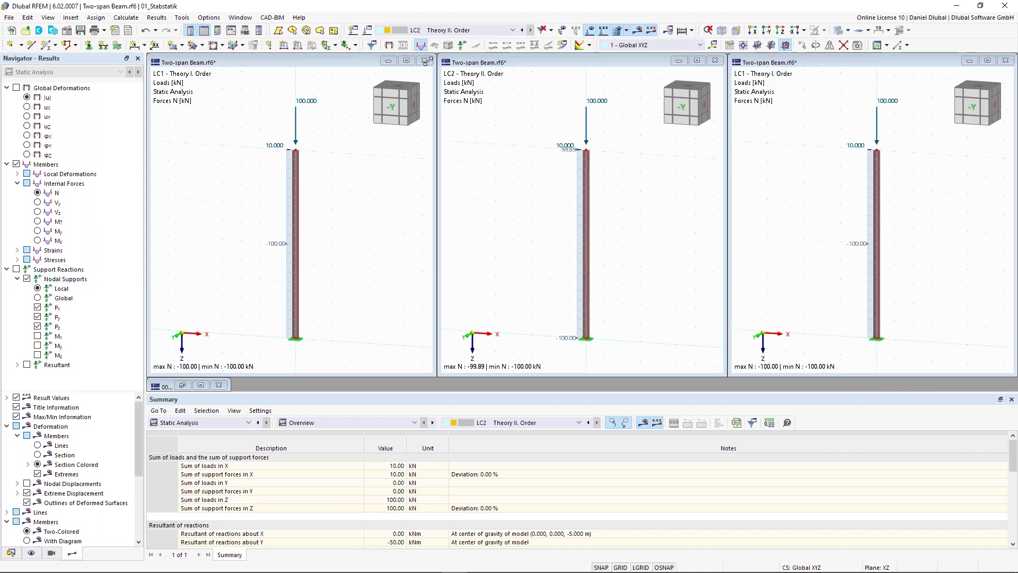
click(531, 30)
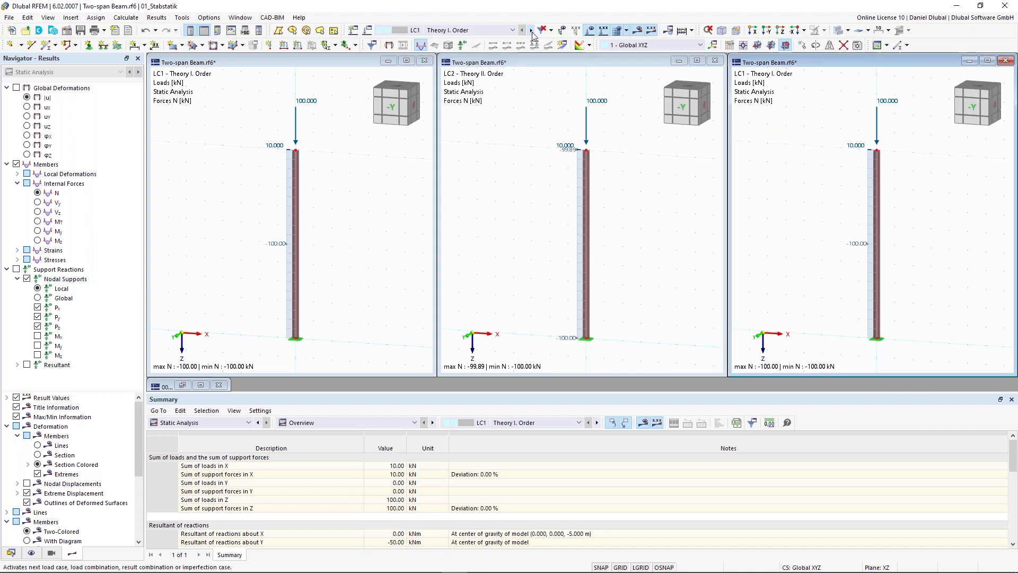
Display the member bending moments My in the LC1 window and the first LC2 window to compare both theories
click(205, 204)
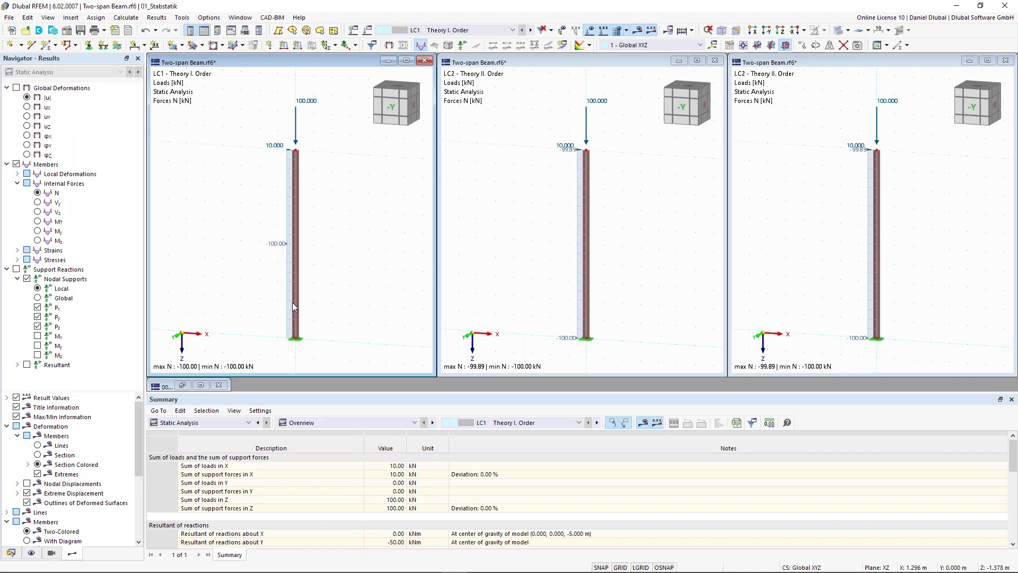
click(37, 231)
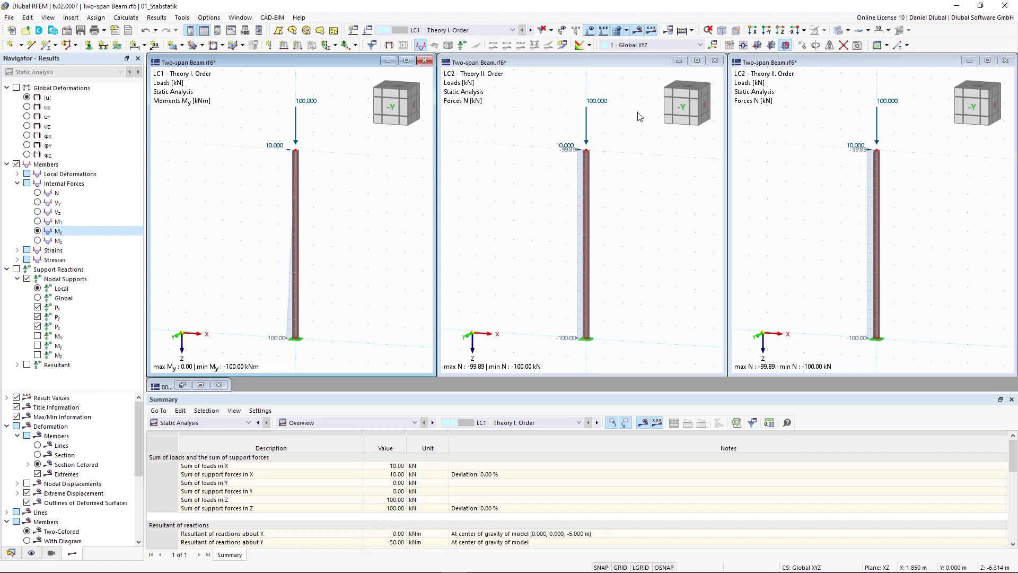
click(560, 96)
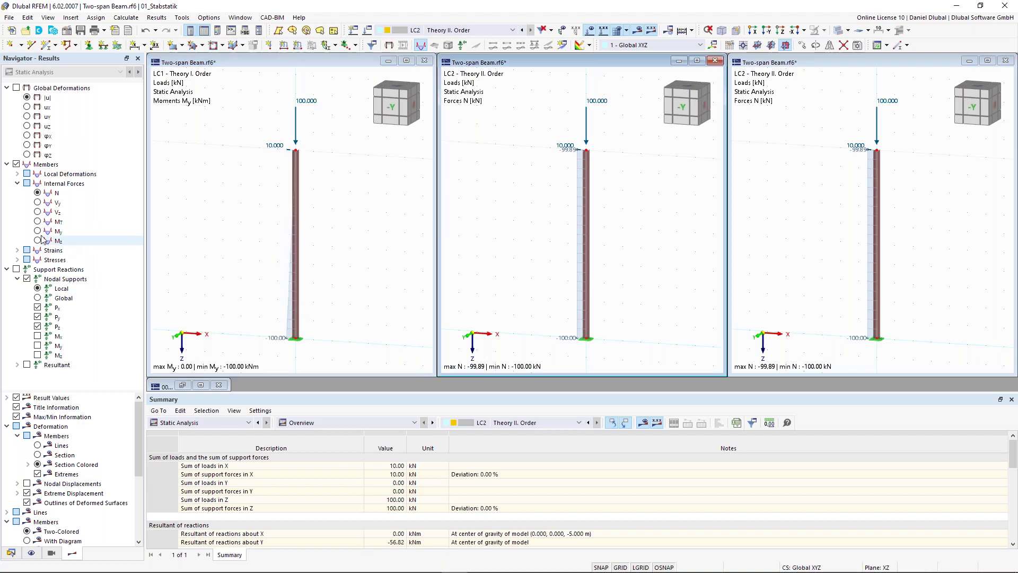
click(37, 231)
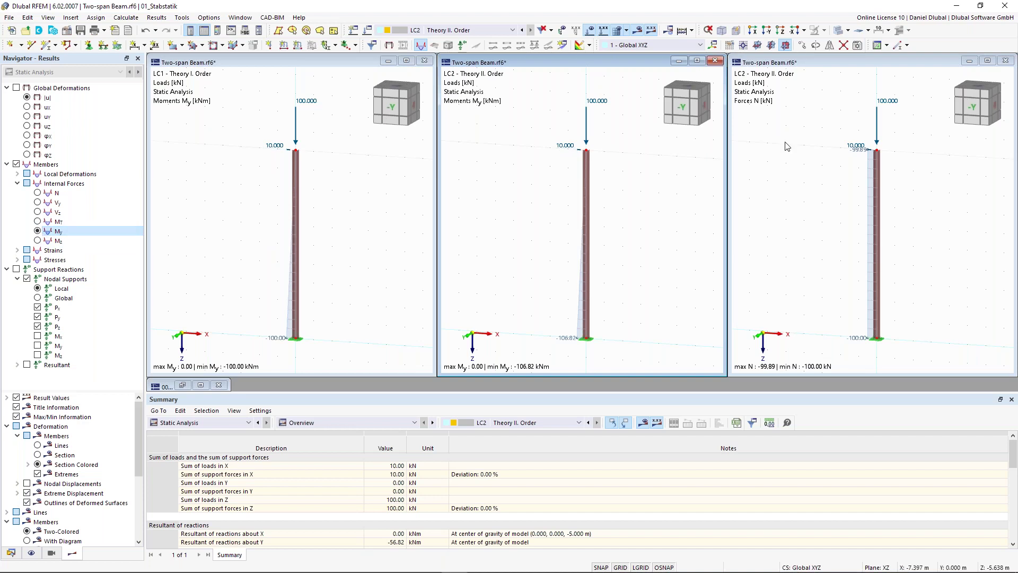
click(334, 67)
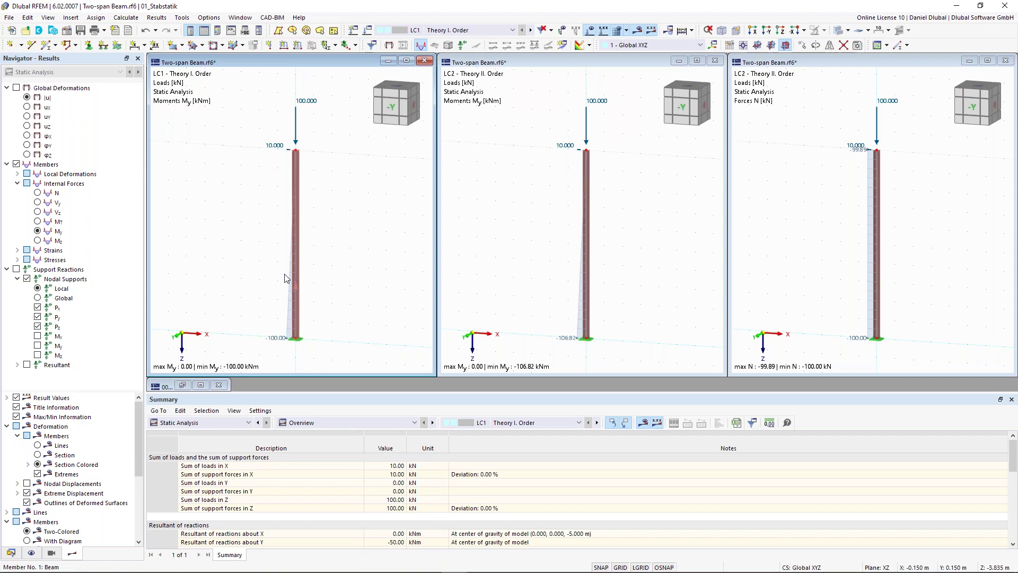
click(565, 318)
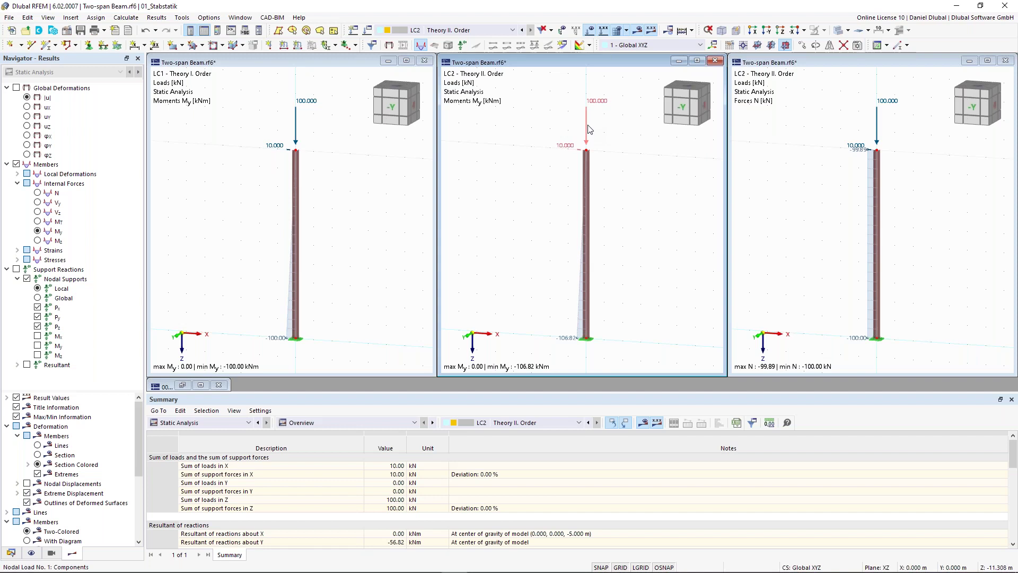
Display the global displacement uX of the column in the middle LC2 window
mouse_move(588, 128)
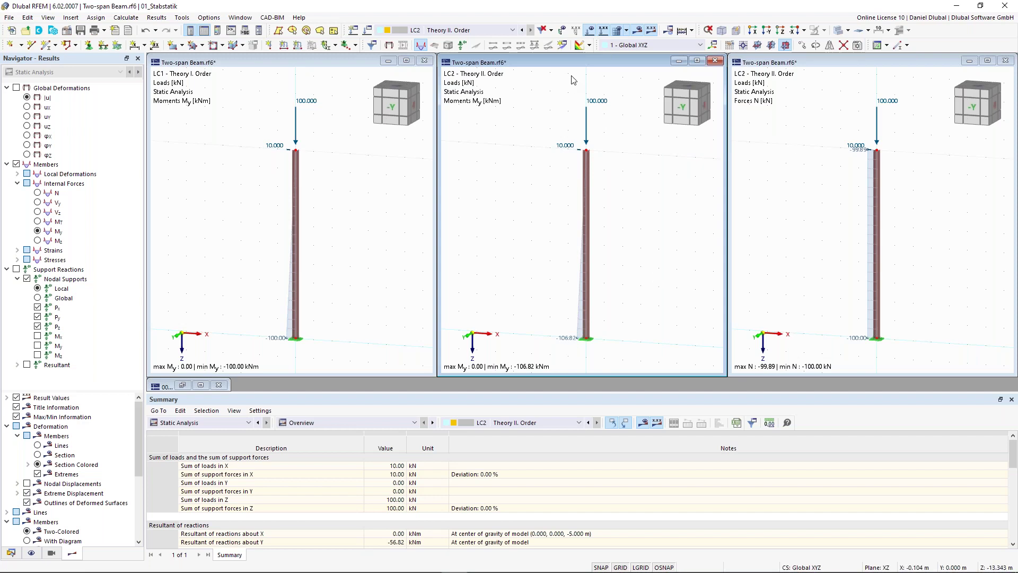
click(27, 106)
scroll(630, 175, up, 1)
scroll(629, 175, down, 1)
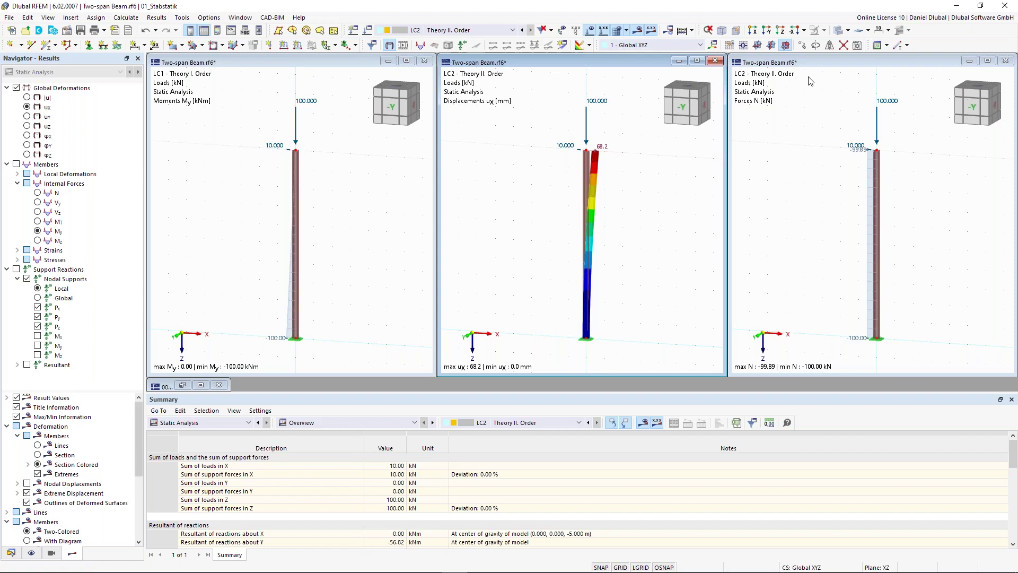
Display the bending moments My in the third window and inspect the nodal load at the column top
click(824, 66)
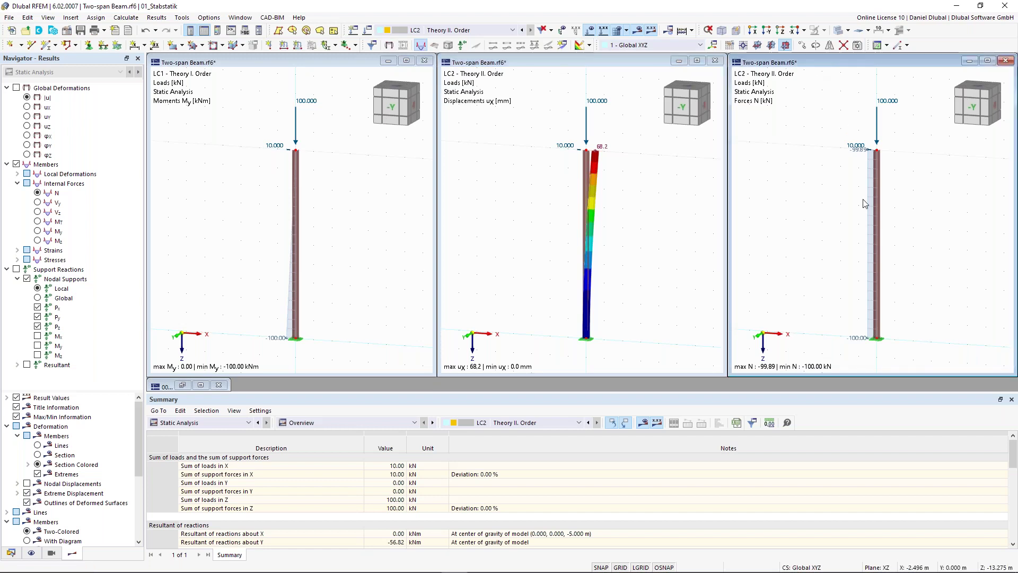
click(37, 232)
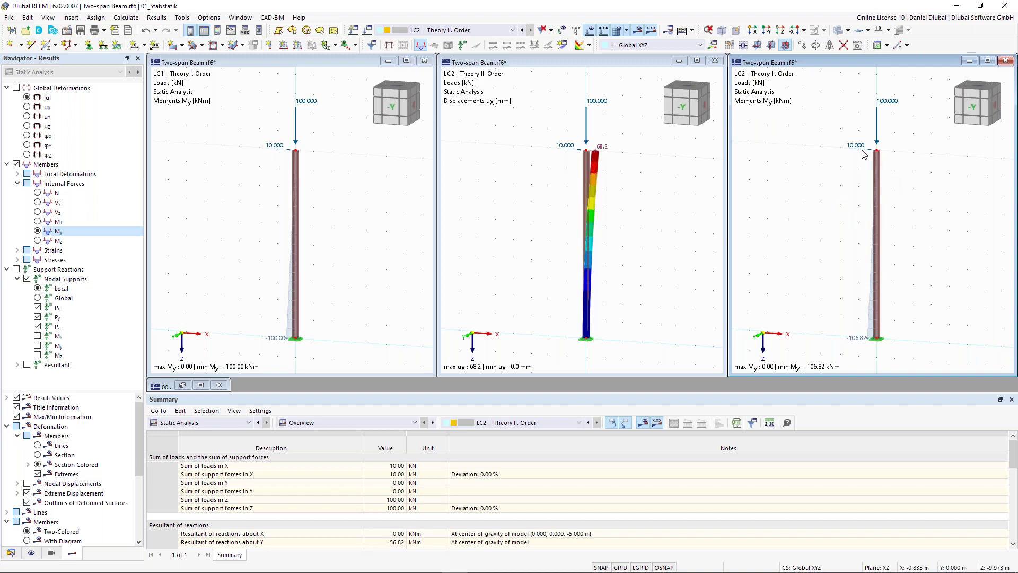
mouse_move(857, 150)
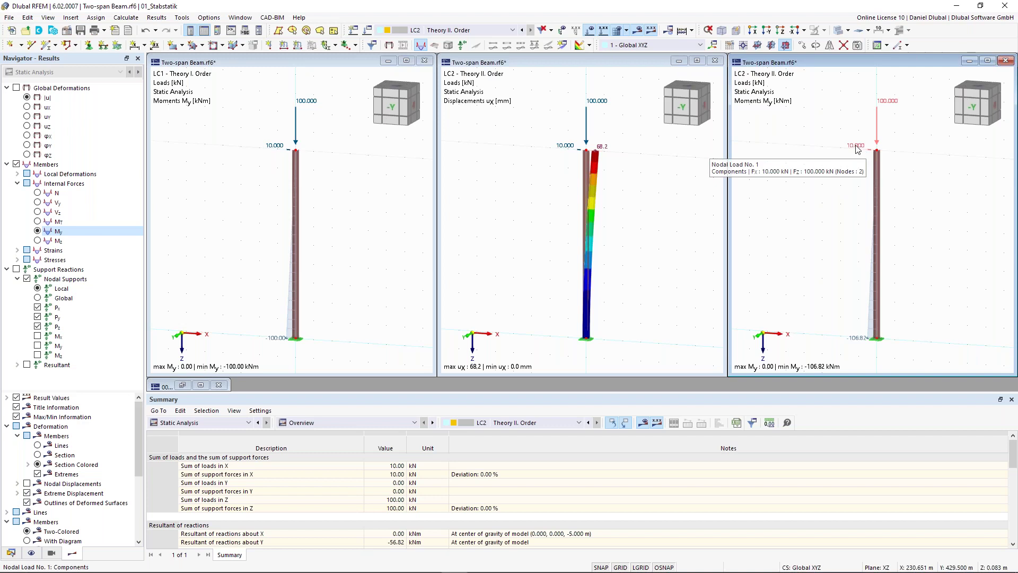
click(859, 149)
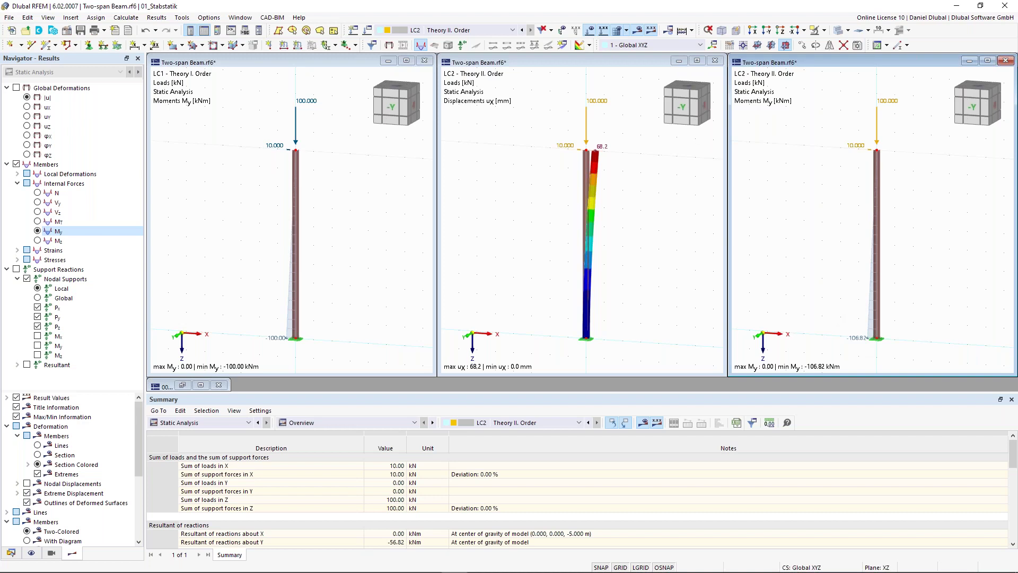
click(638, 137)
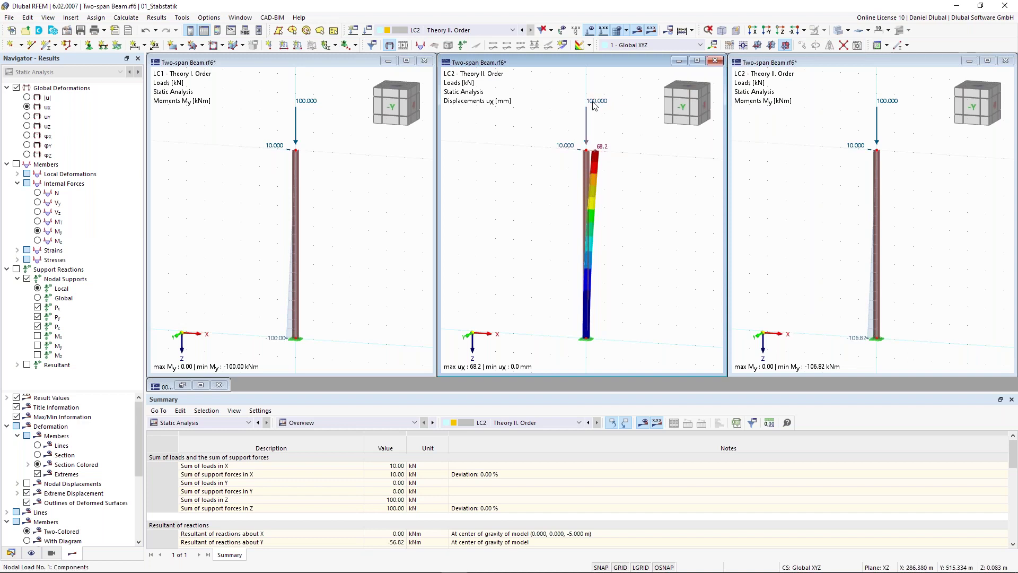
mouse_move(593, 106)
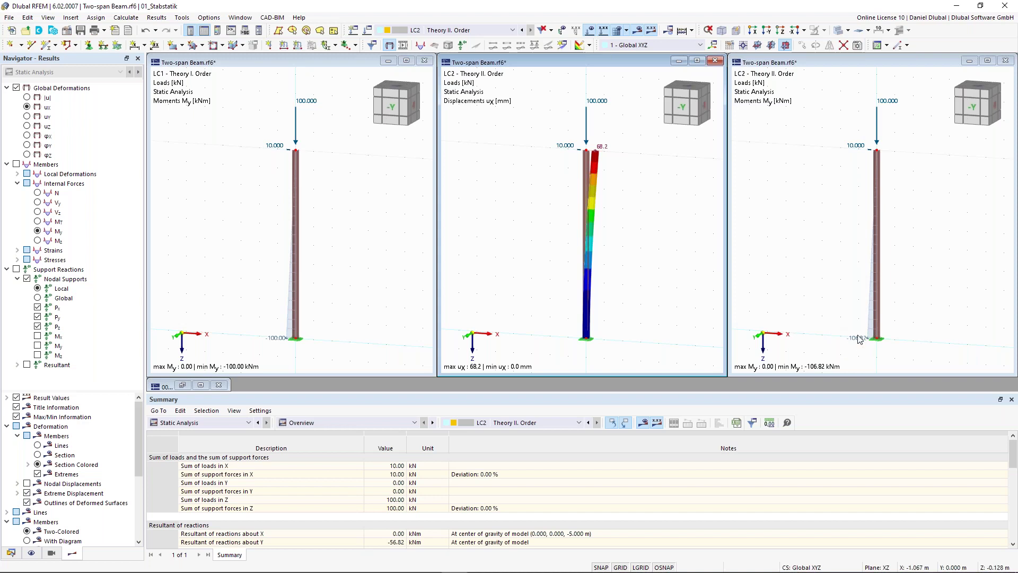
Minimize both LC2 windows and maximize the LC1 - Theory I. Order window
click(818, 61)
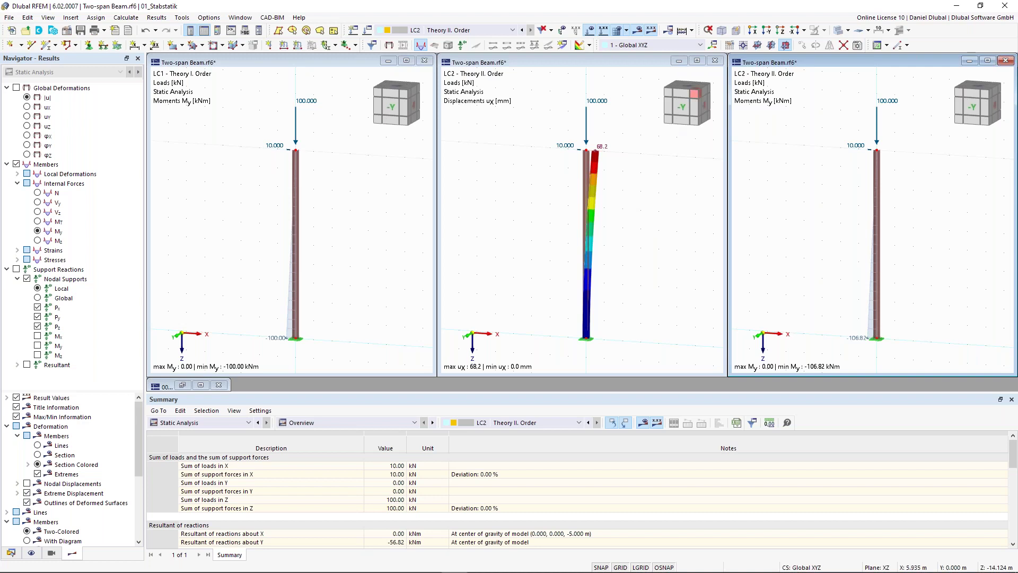
click(682, 62)
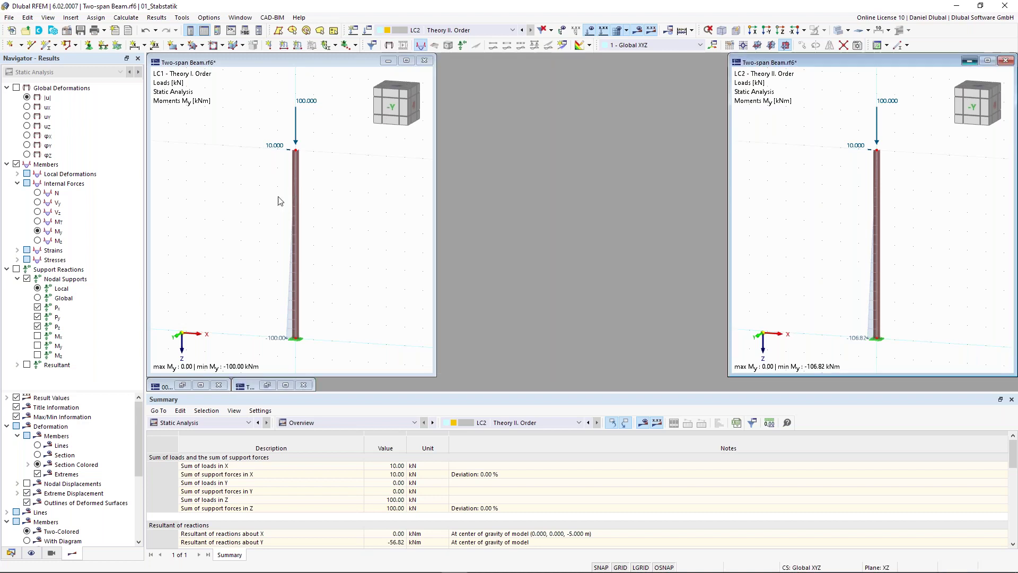
click(969, 60)
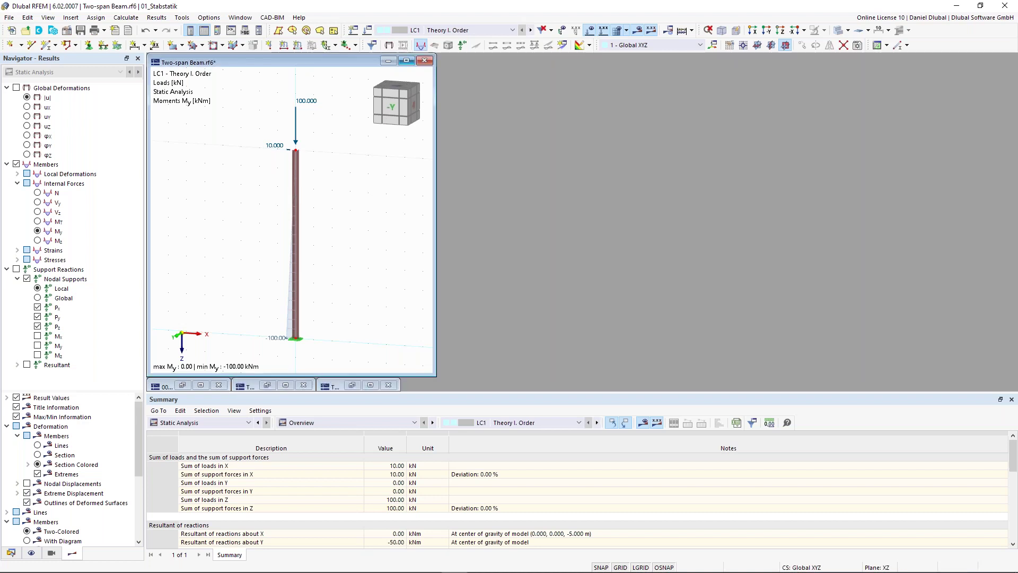
click(406, 60)
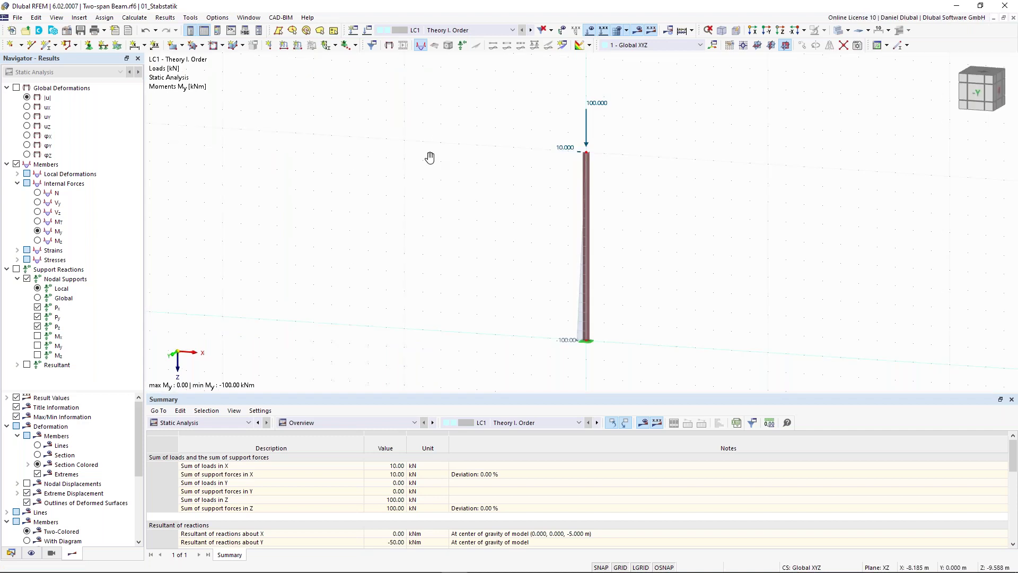
Set the horizontal force FX of the column-top nodal load to 0 kN in both LC1 and LC2
middle_drag(429, 157, 361, 163)
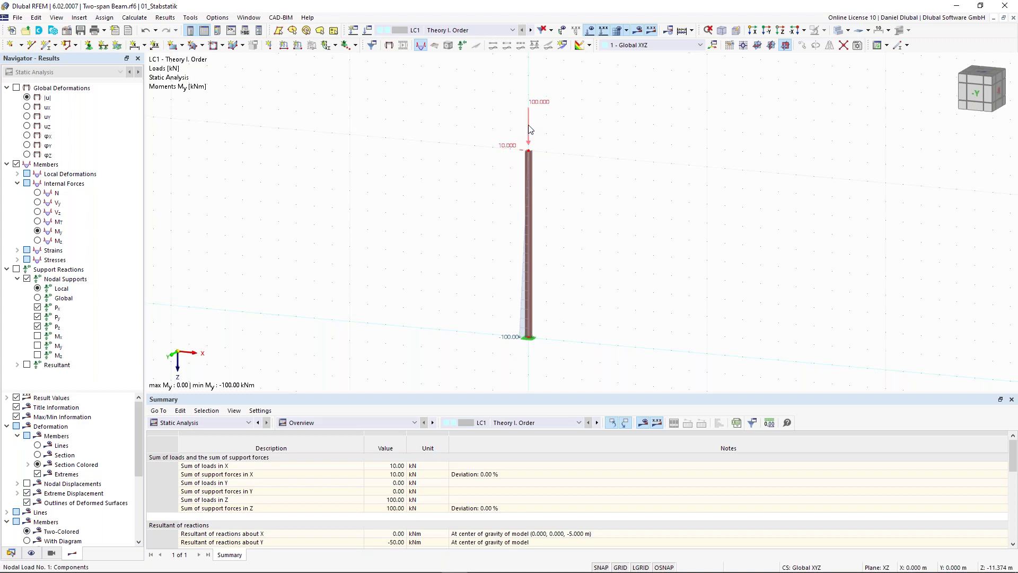
double_click(528, 126)
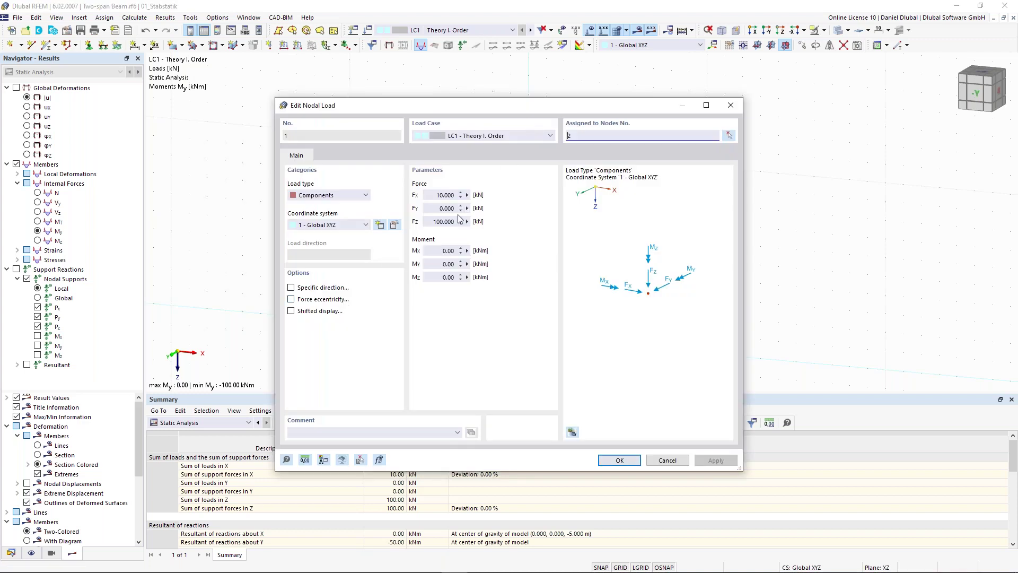
click(444, 195)
text(0)
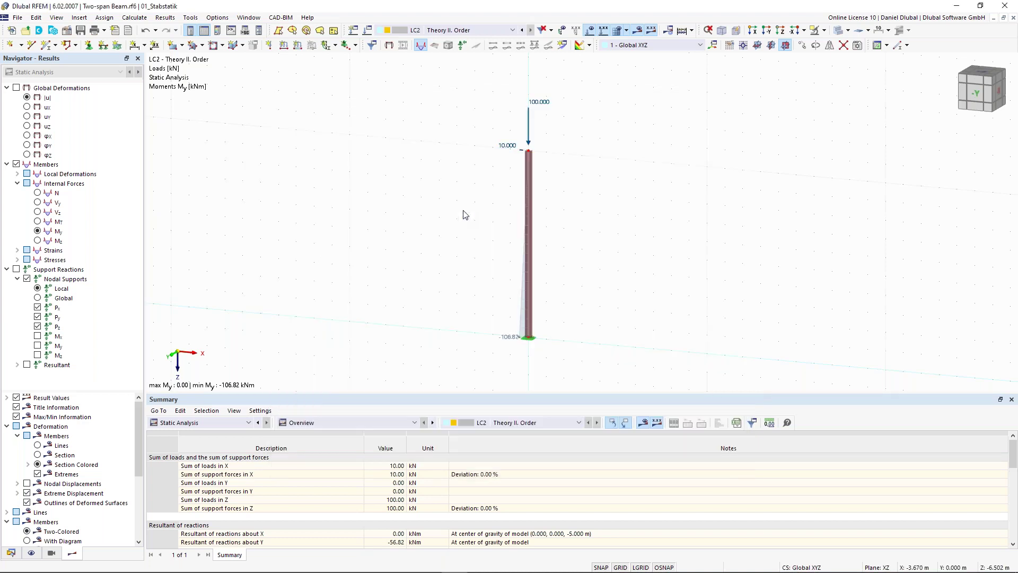
double_click(530, 142)
text(0)
click(622, 460)
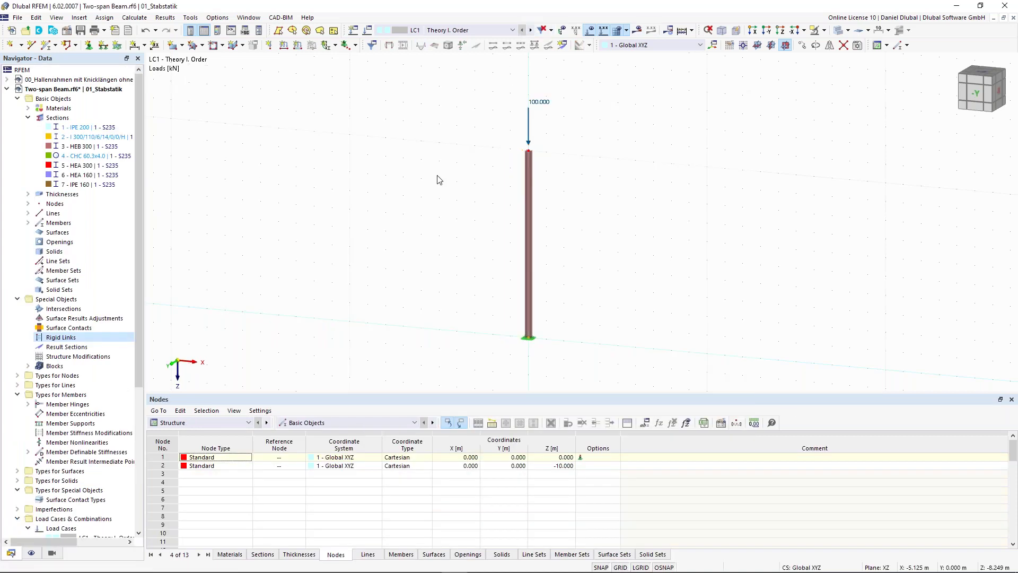
Activate the Structure Stability add-on in the model's base data
middle_drag(382, 247, 348, 235)
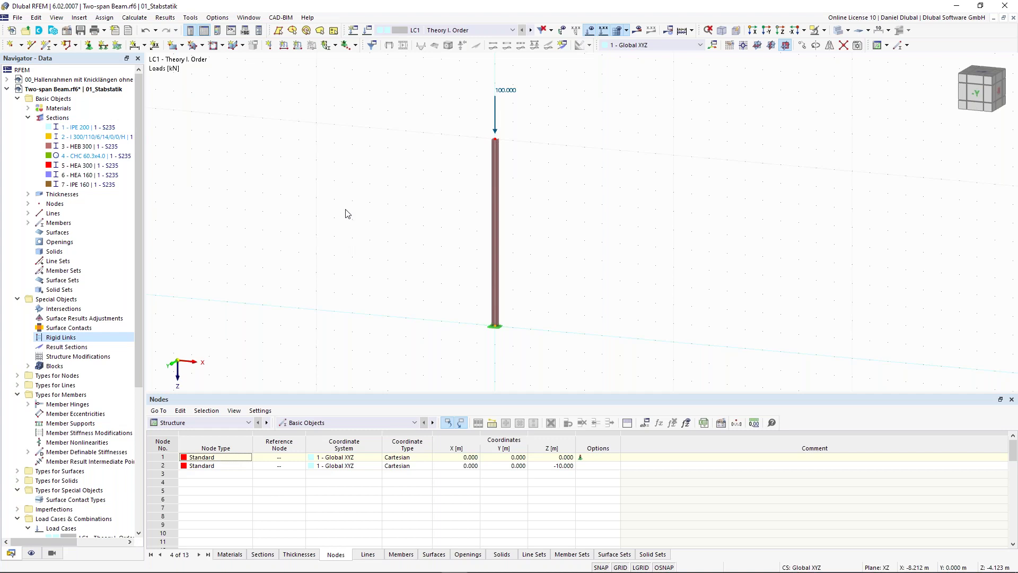
click(67, 36)
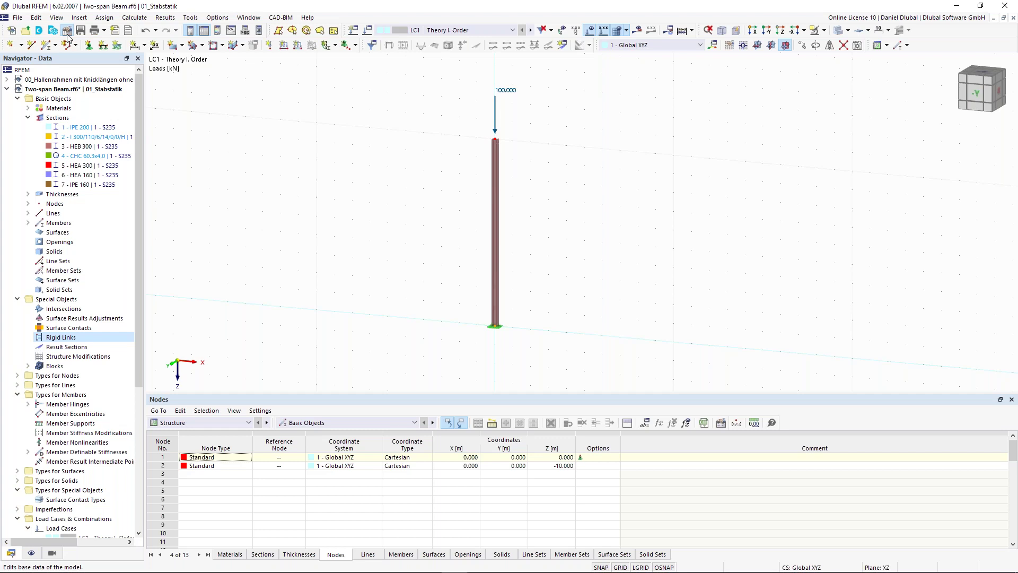
click(327, 88)
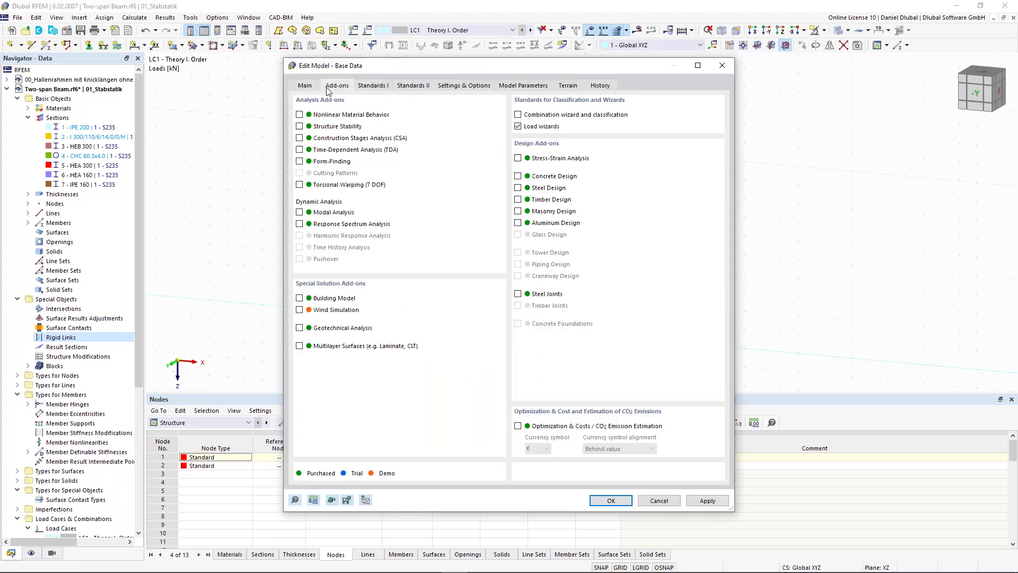
click(299, 127)
click(610, 501)
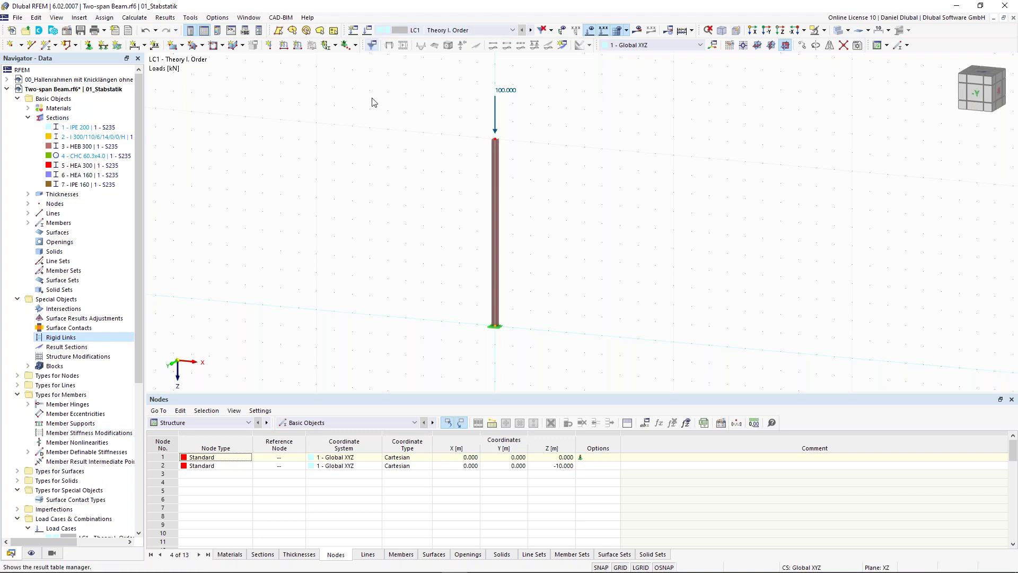
Enable the critical load calculation for LC1 using the linear eigenvalue method with 4 lowest eigenvalues, and calculate the load case
click(368, 31)
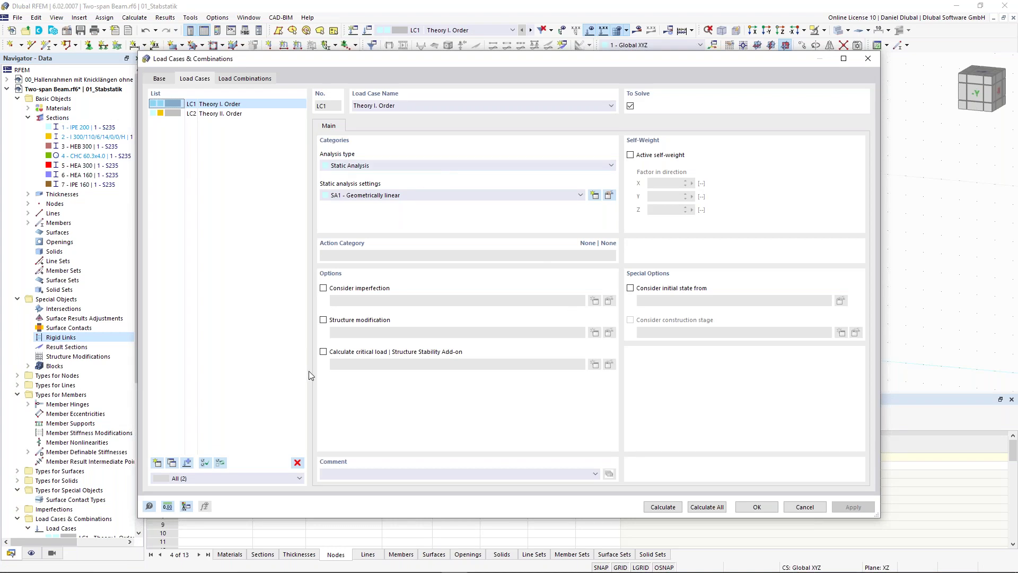
click(323, 352)
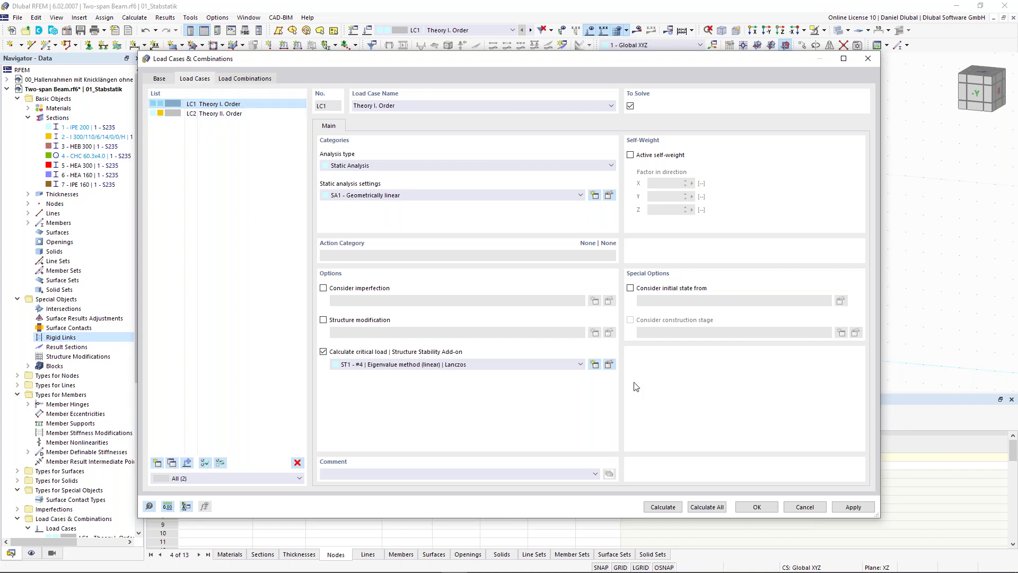
click(609, 364)
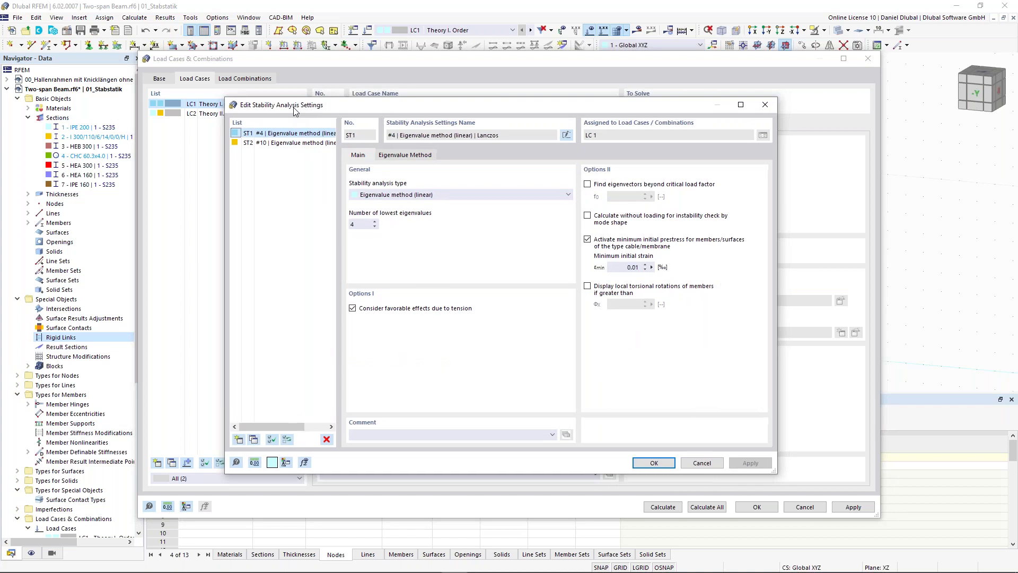
drag(295, 110, 282, 105)
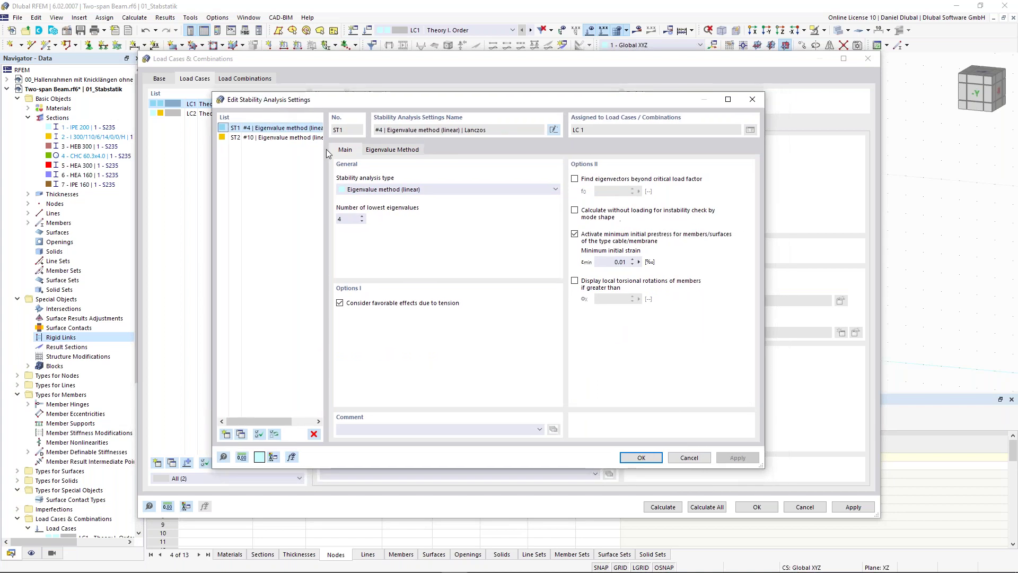
click(369, 189)
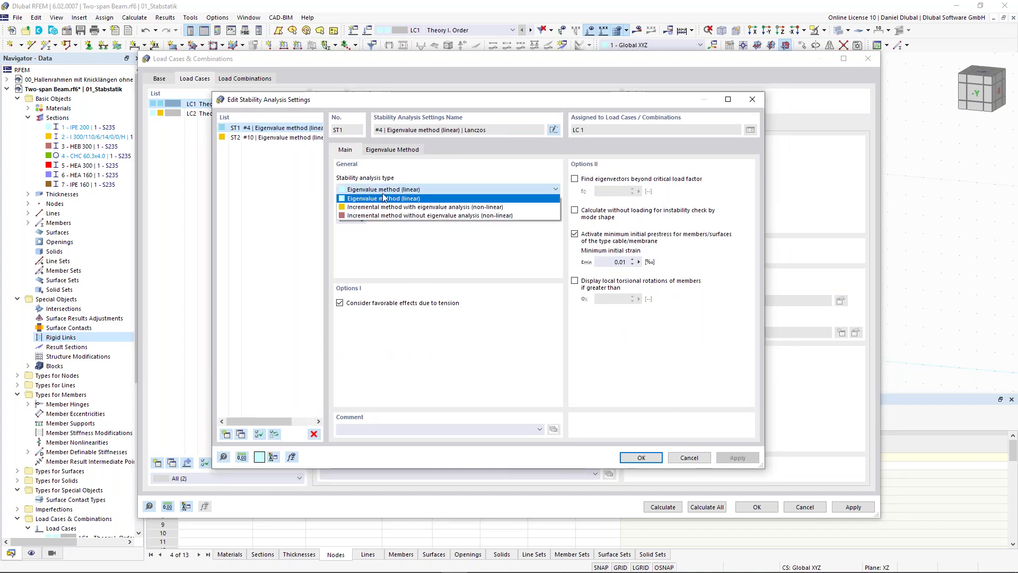
click(419, 194)
click(350, 220)
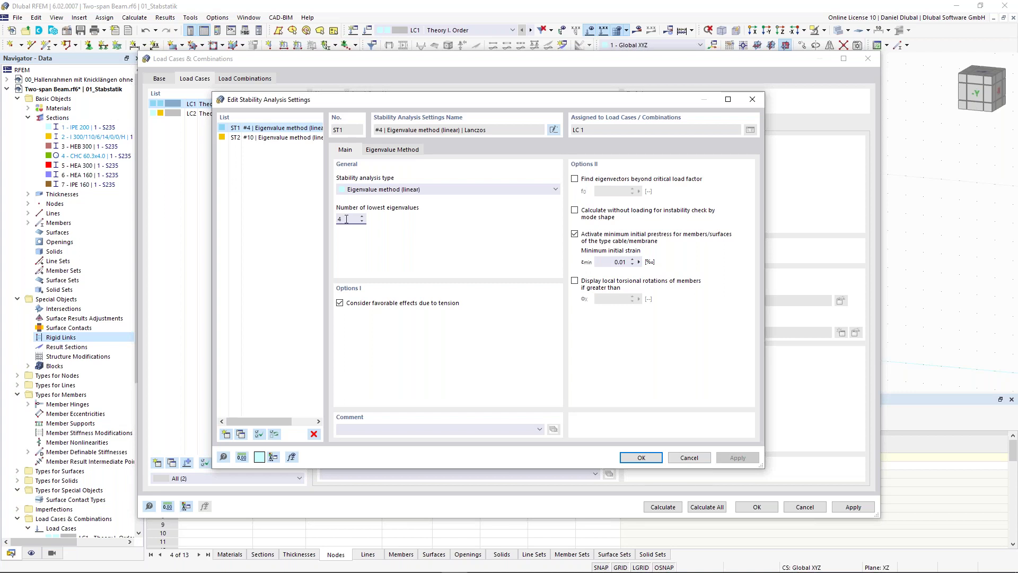
click(647, 461)
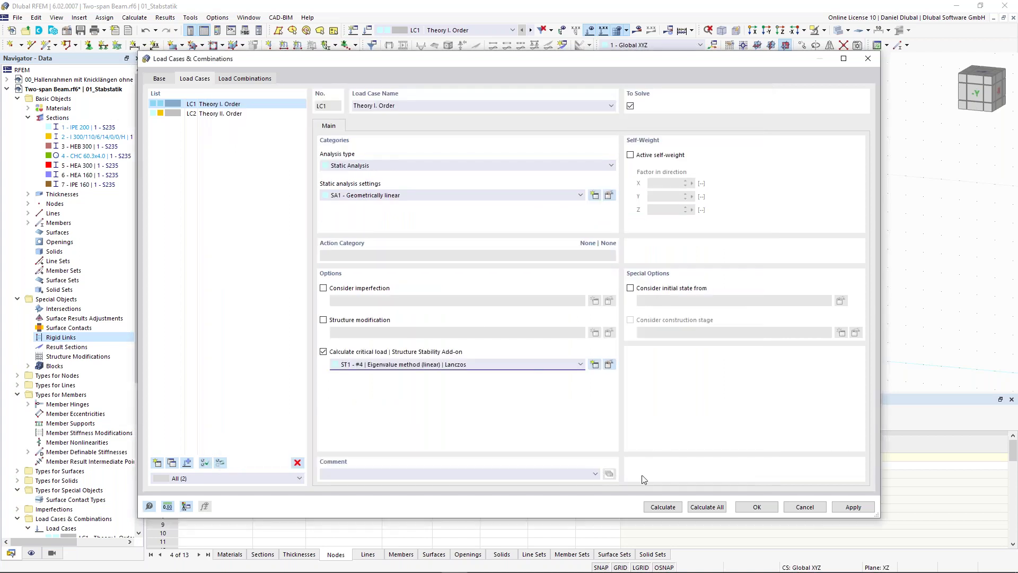
click(663, 506)
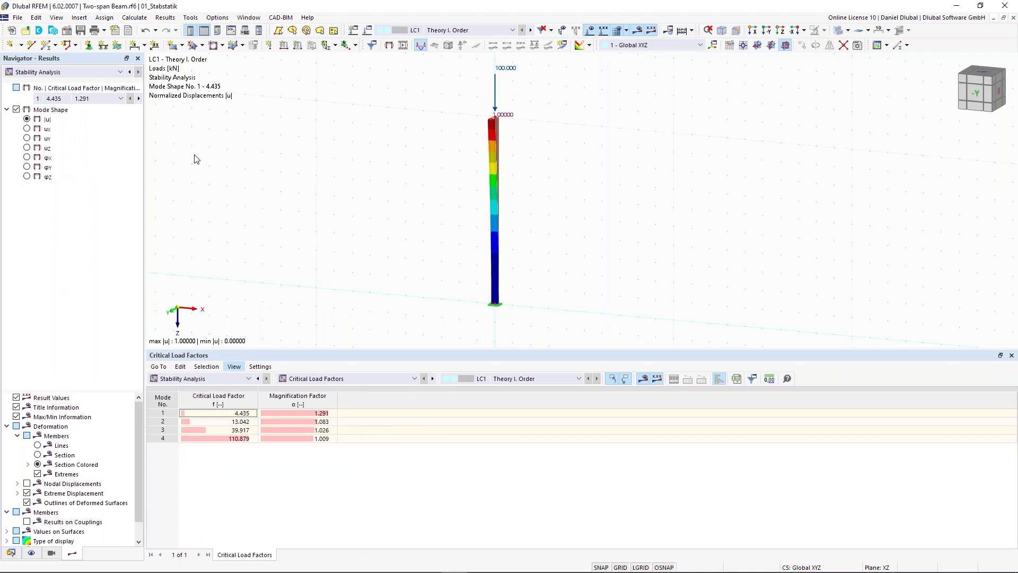
Switch the LC1 results between static analysis and stability analysis, ending on the stability analysis
click(70, 73)
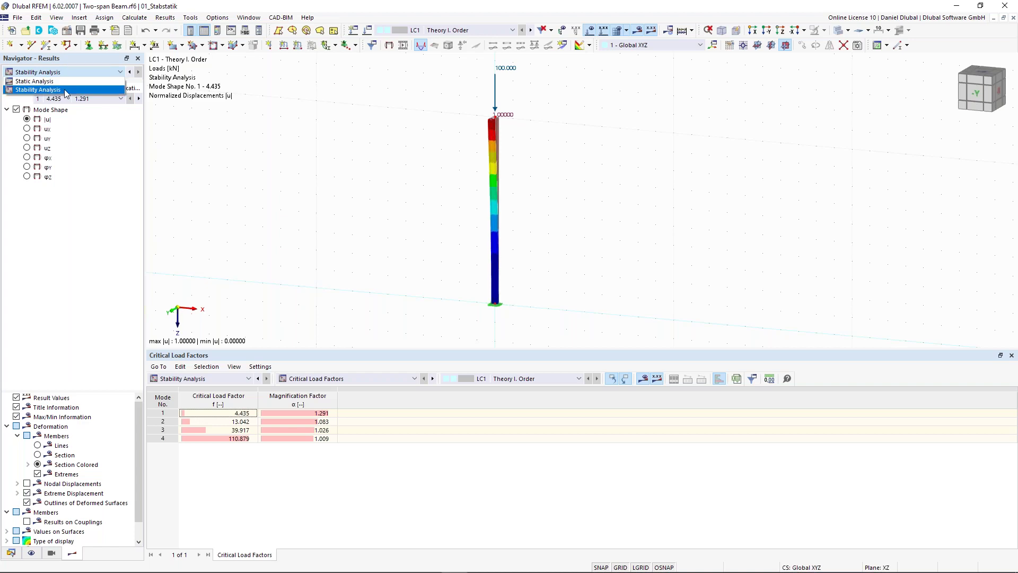
click(65, 91)
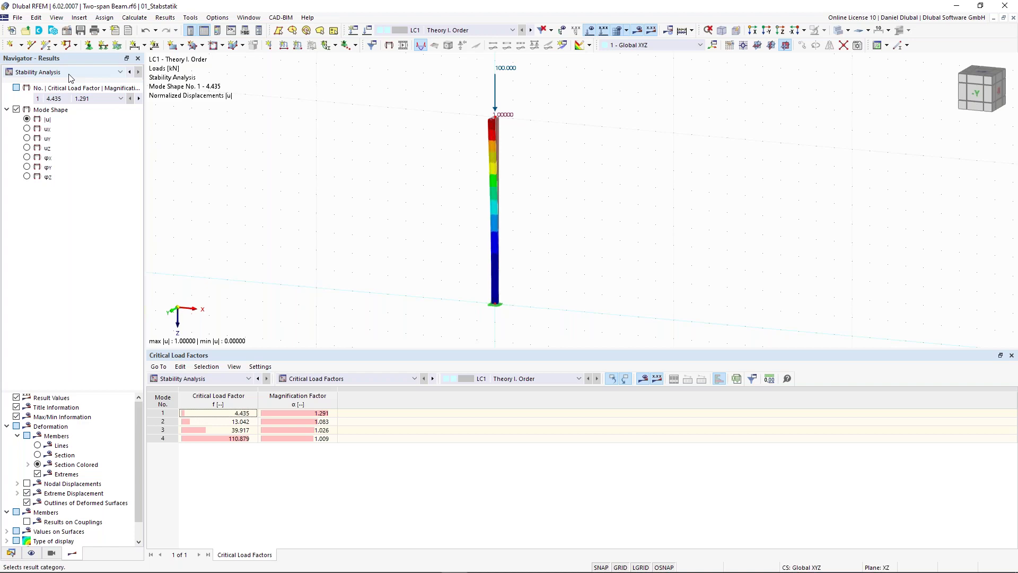
click(69, 74)
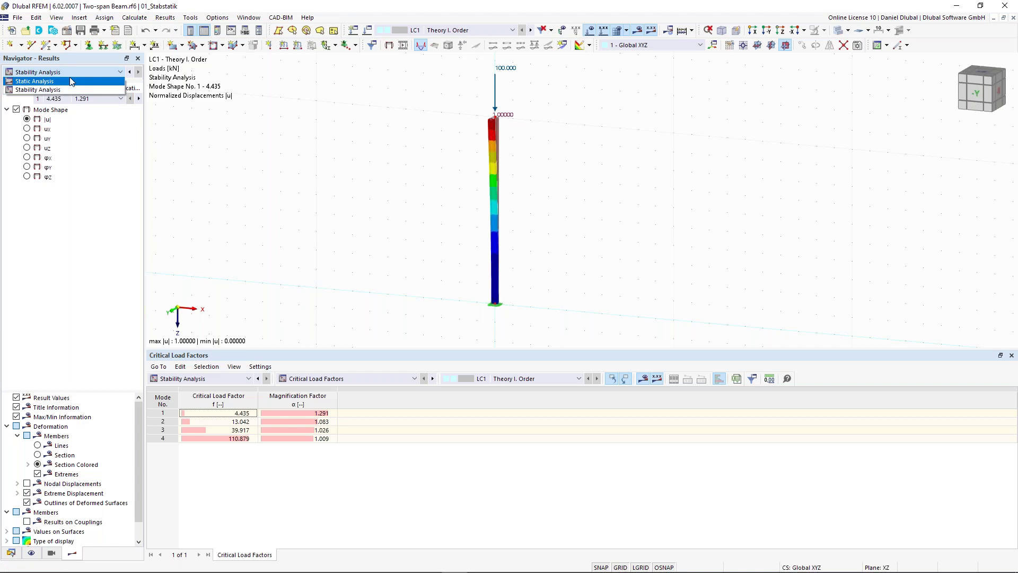
click(47, 81)
click(48, 73)
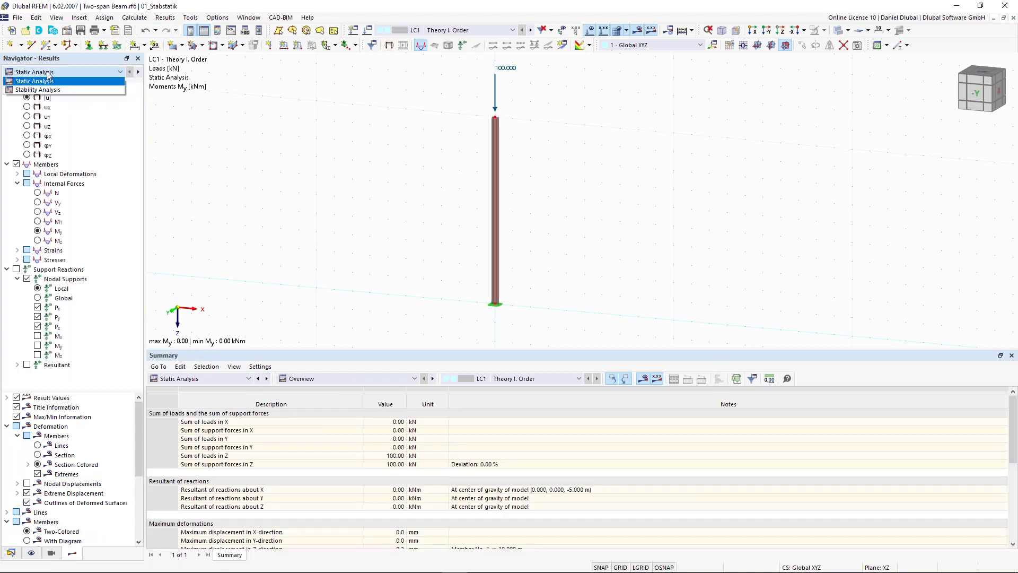
click(53, 90)
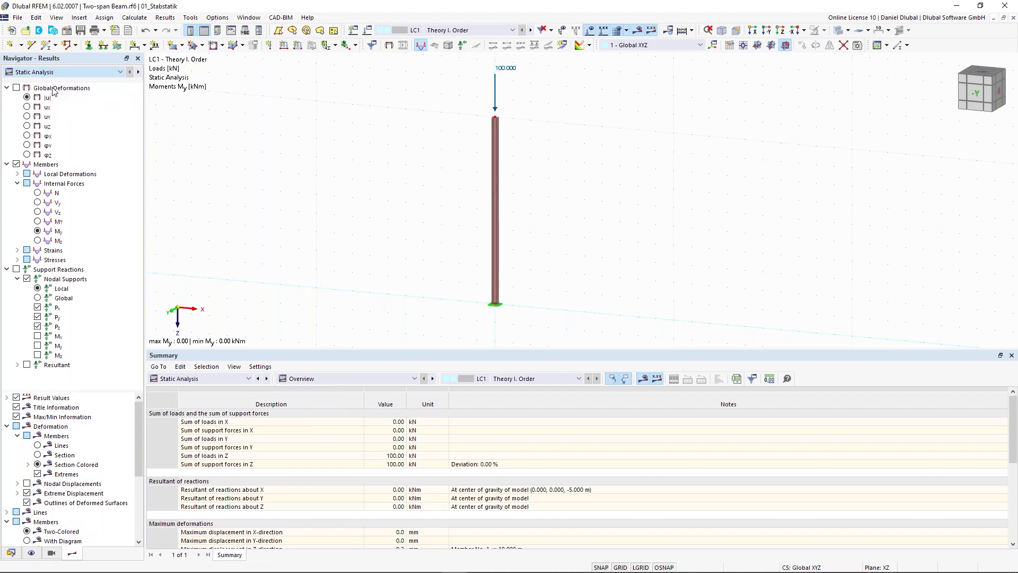
click(56, 73)
click(49, 90)
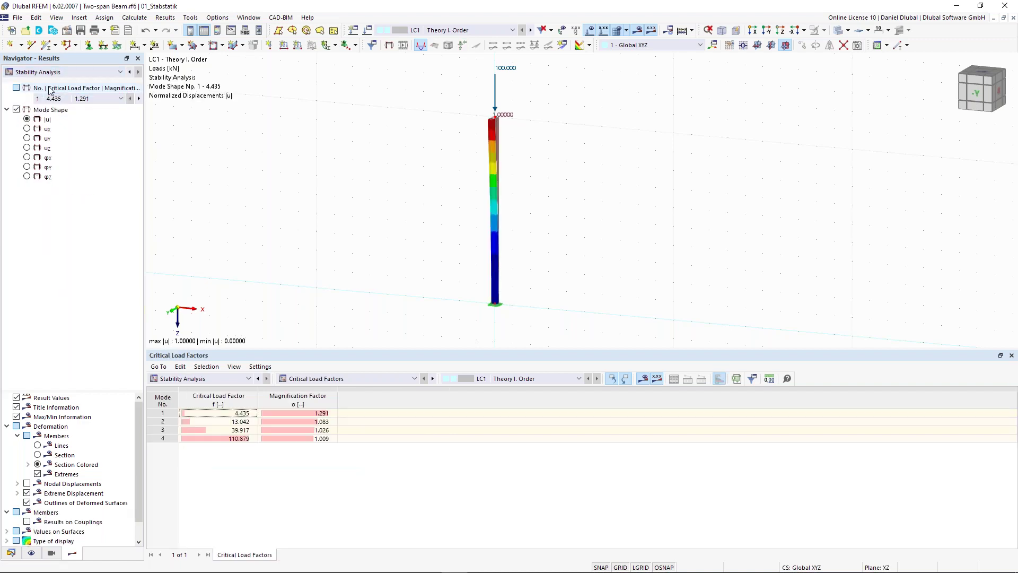
Show the display factors for the results and set the mode shape scaling to 1.25
ctrl+middle_drag(648, 160, 647, 159)
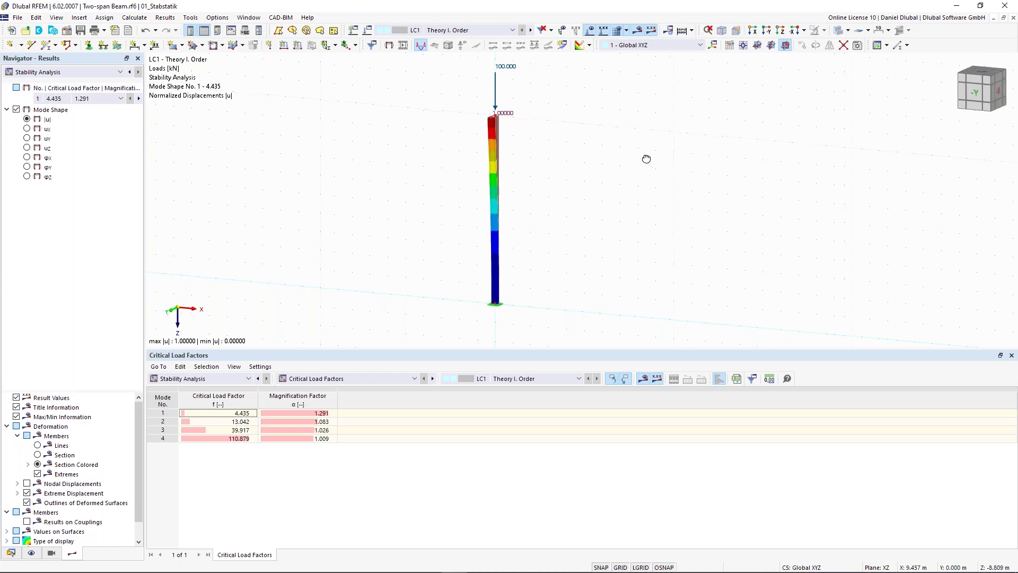
click(217, 30)
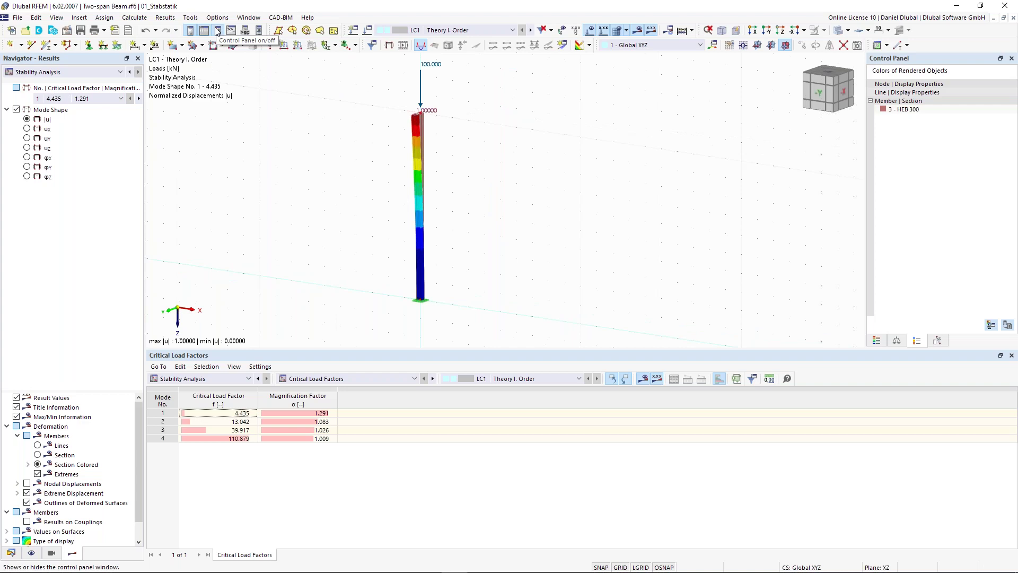
click(895, 342)
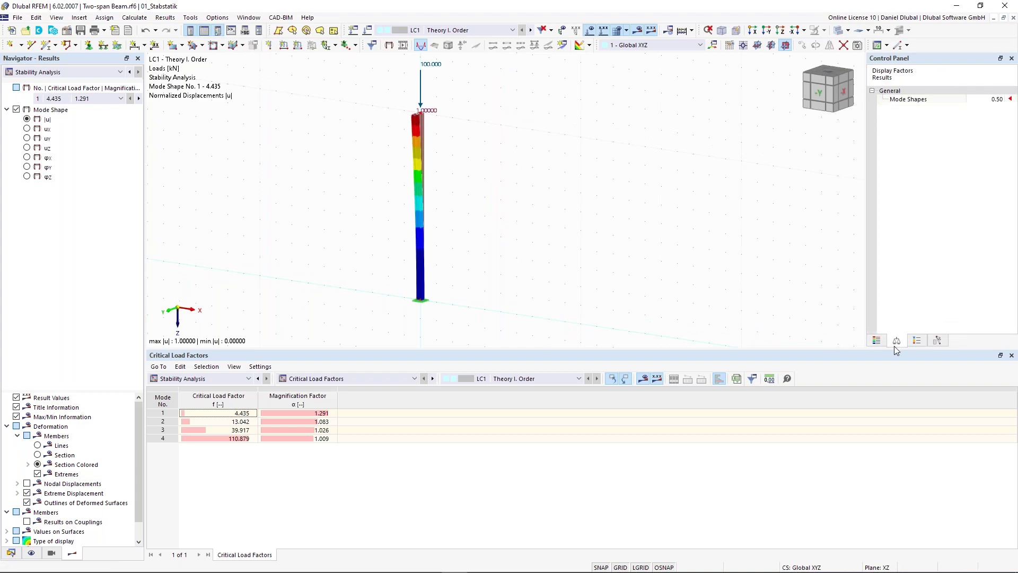
click(882, 341)
click(900, 341)
click(990, 98)
text(1.25)
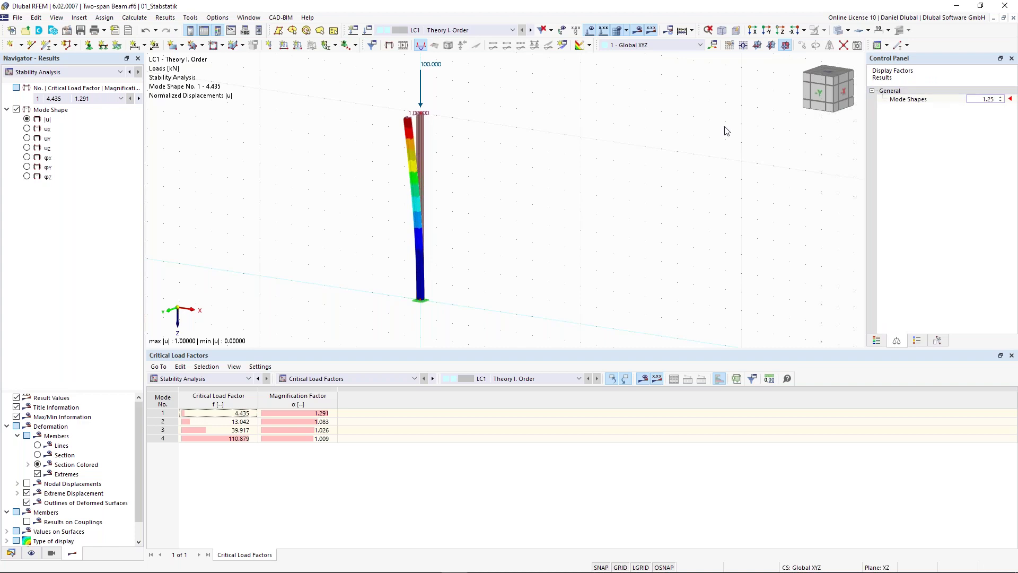
Examine up close the buckling direction of the first mode shape relative to the I-section at the column top
ctrl+middle_drag(527, 155, 467, 152)
middle_drag(371, 113, 392, 128)
scroll(385, 115, up, 1)
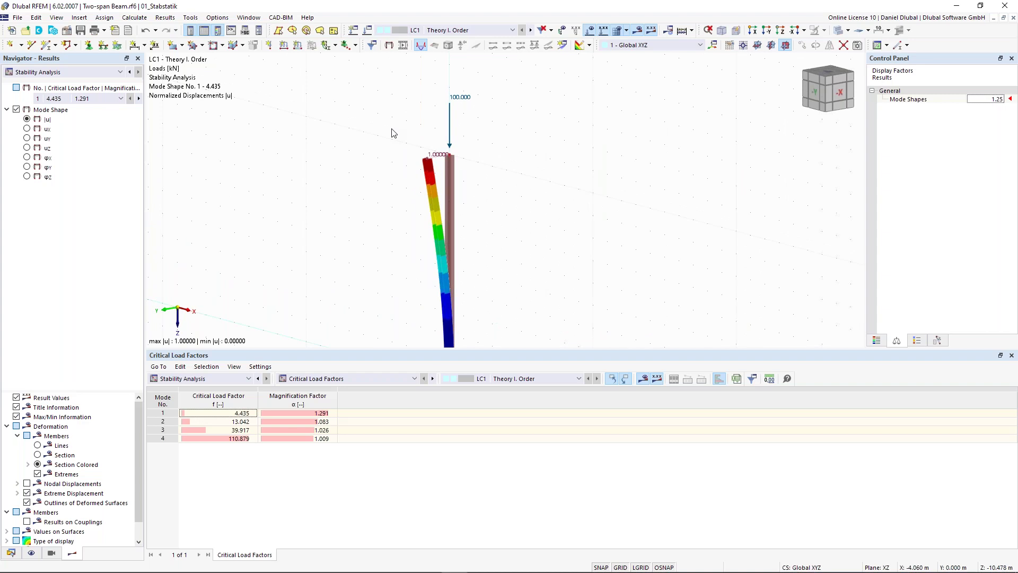
scroll(395, 135, up, 4)
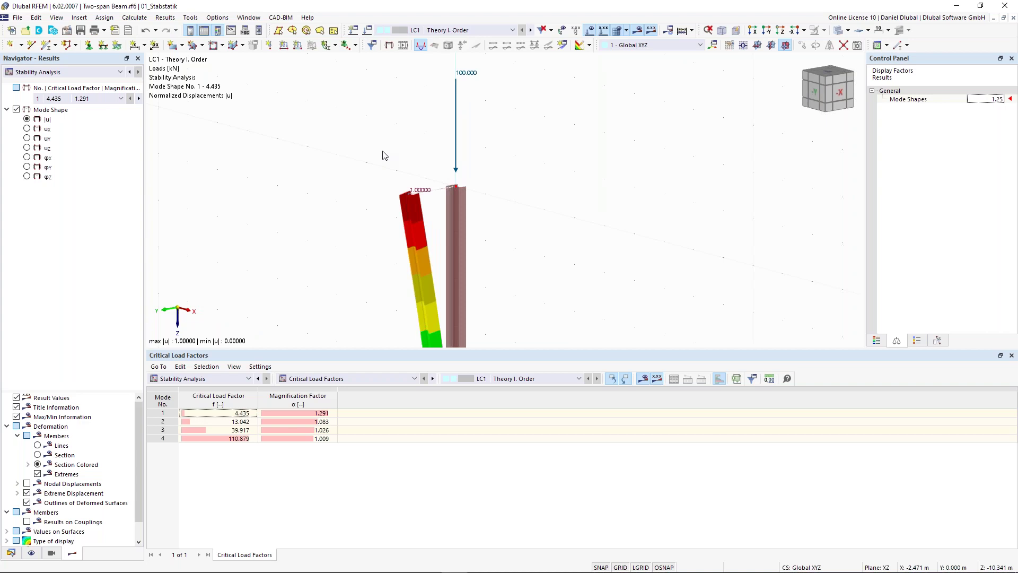
scroll(395, 161, up, 2)
scroll(413, 164, up, 2)
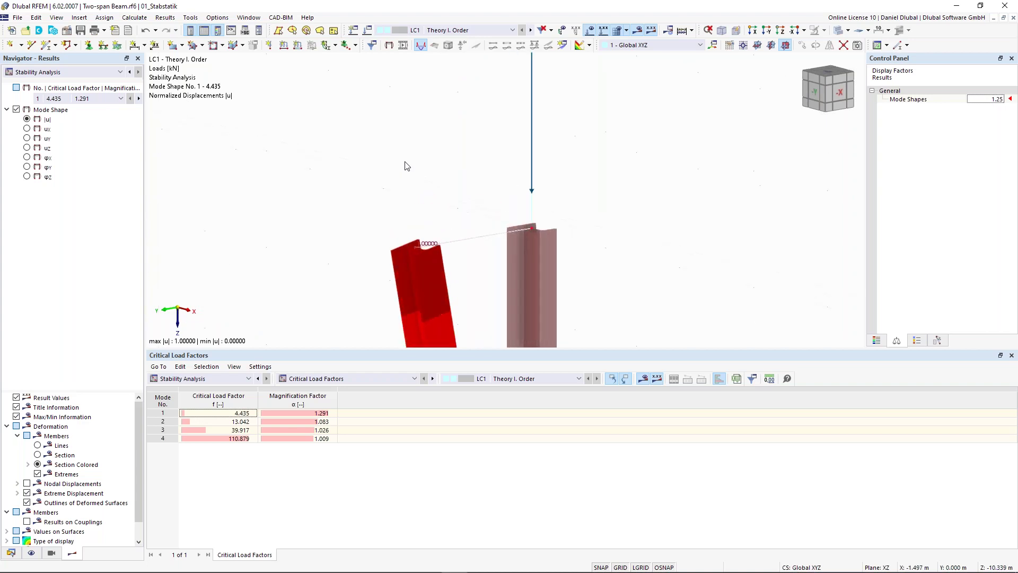
middle_drag(405, 162, 397, 144)
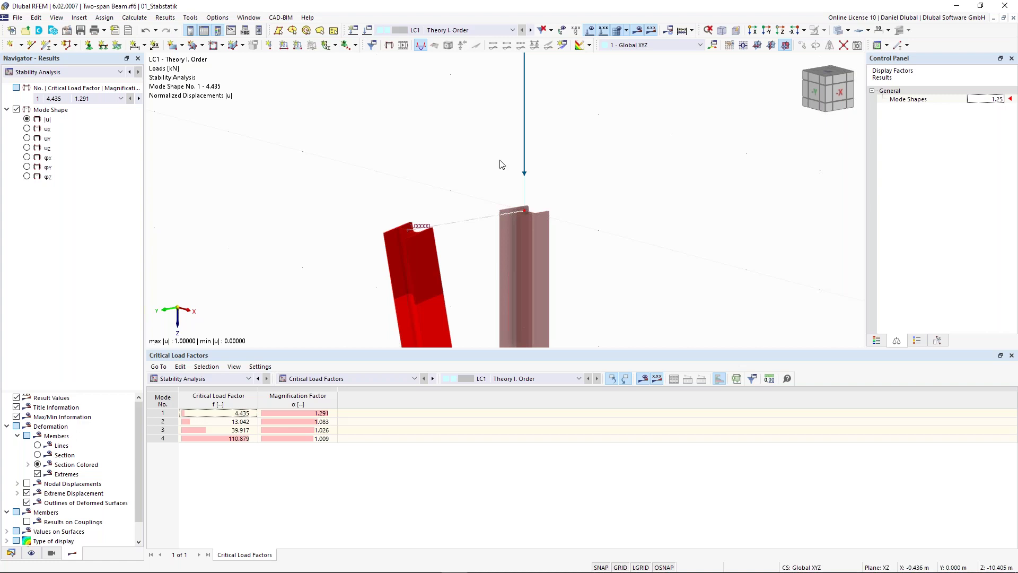
scroll(500, 162, down, 3)
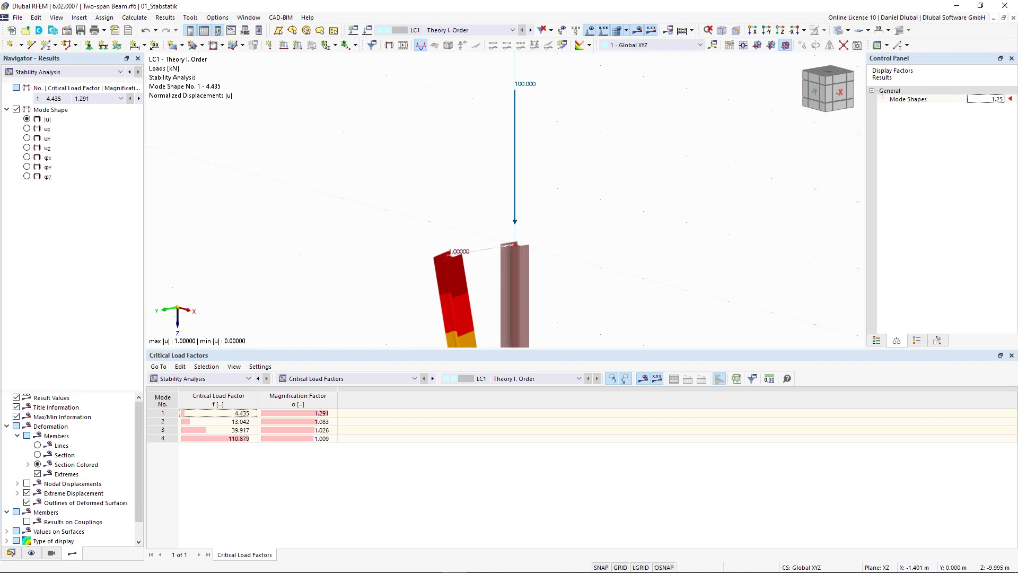
middle_drag(450, 232, 437, 199)
scroll(436, 200, up, 1)
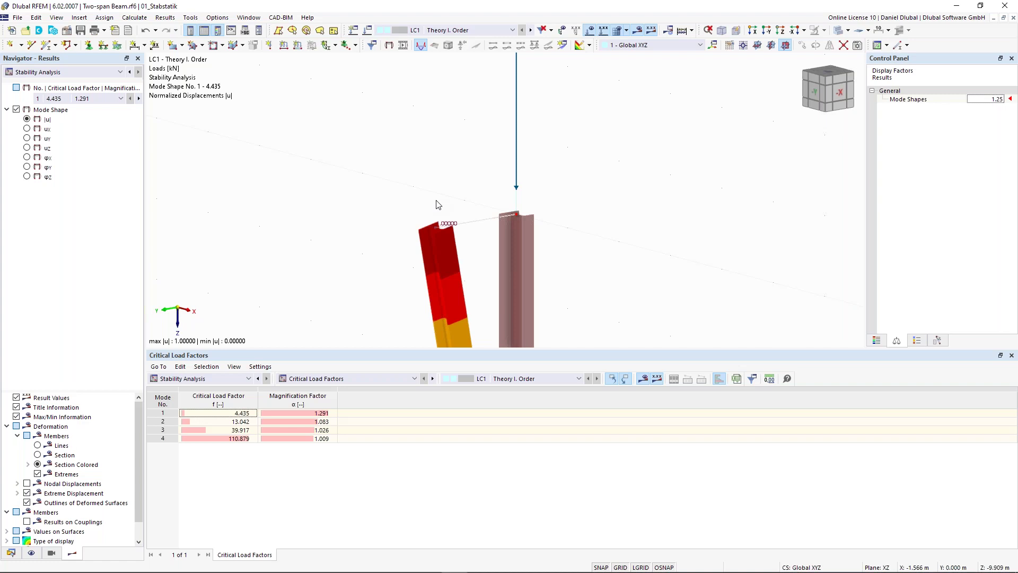
scroll(438, 205, up, 2)
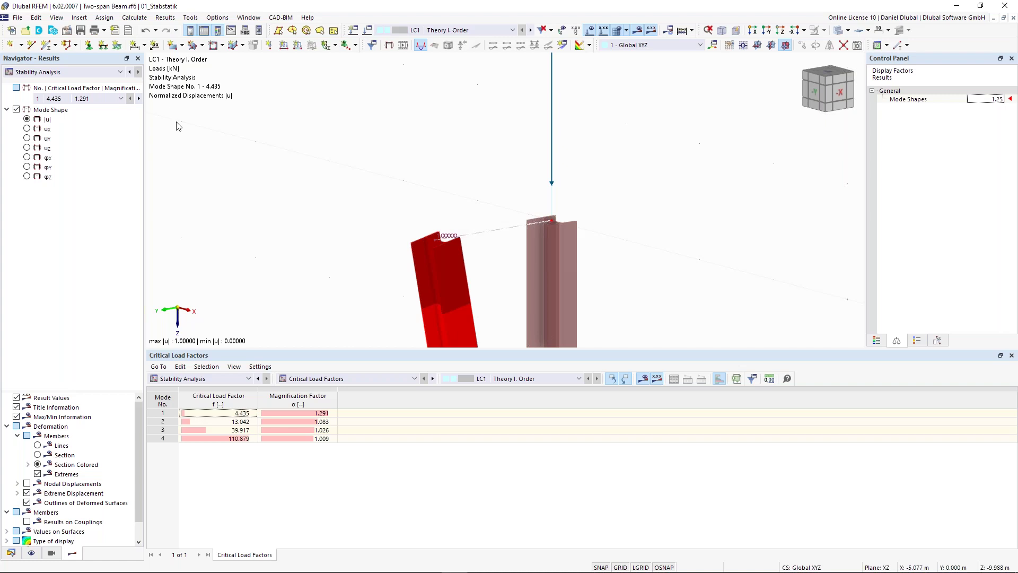
Display mode shape no. 2 of the column
click(111, 98)
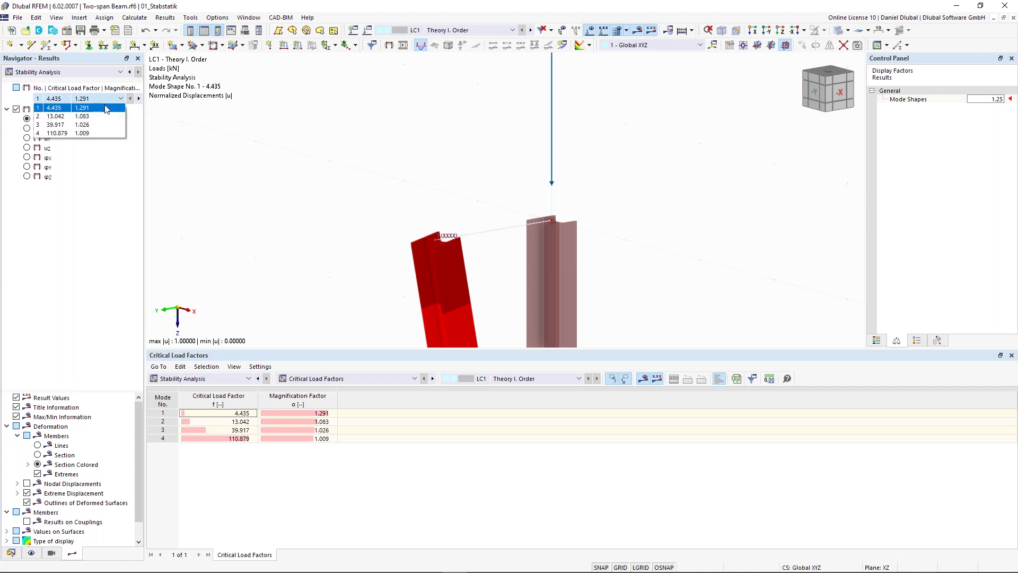
click(80, 116)
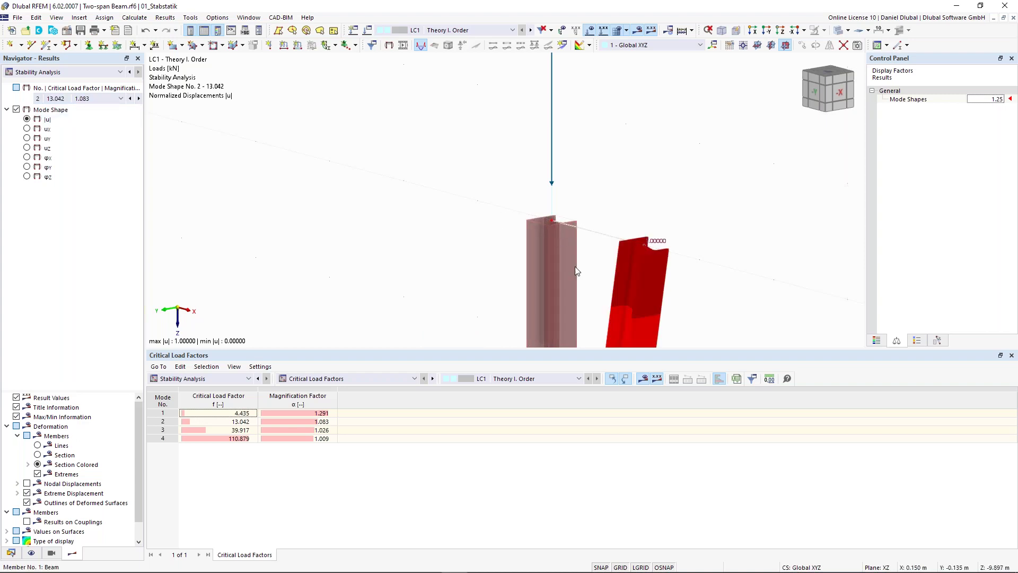
Display mode shape no. 1 of the column again and inspect its buckling direction at the column top
middle_drag(548, 244, 481, 154)
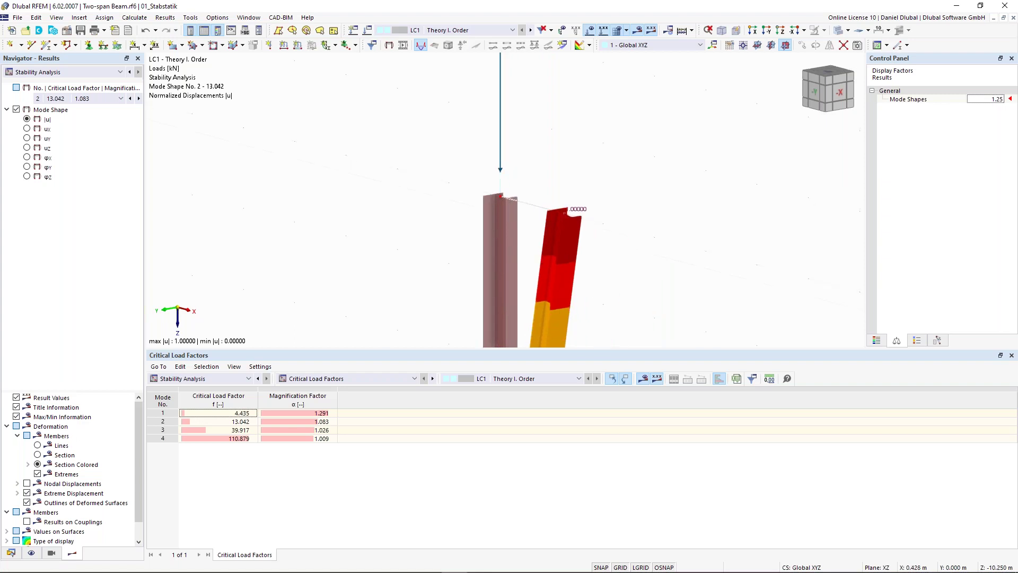
click(91, 107)
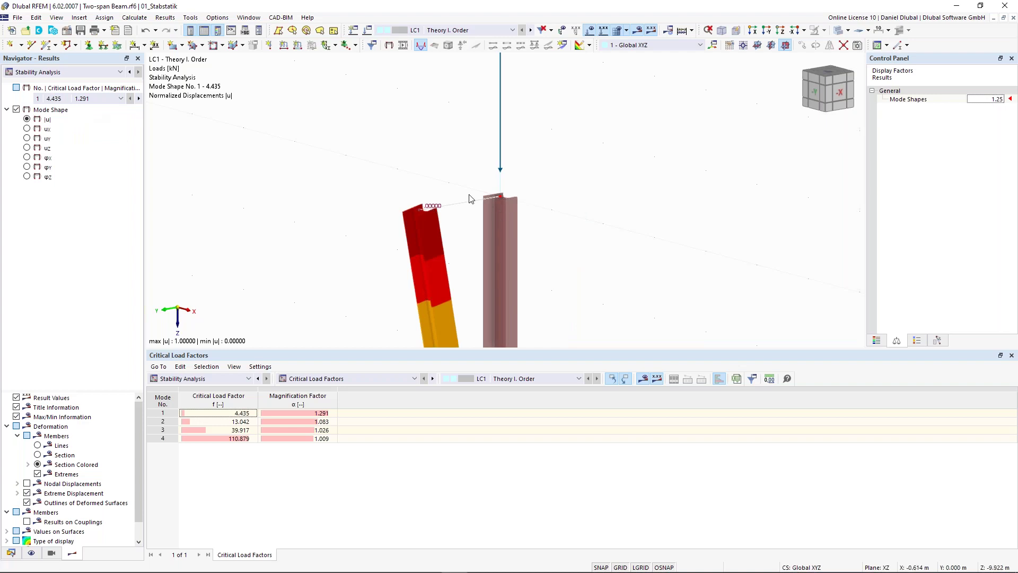
scroll(392, 177, down, 2)
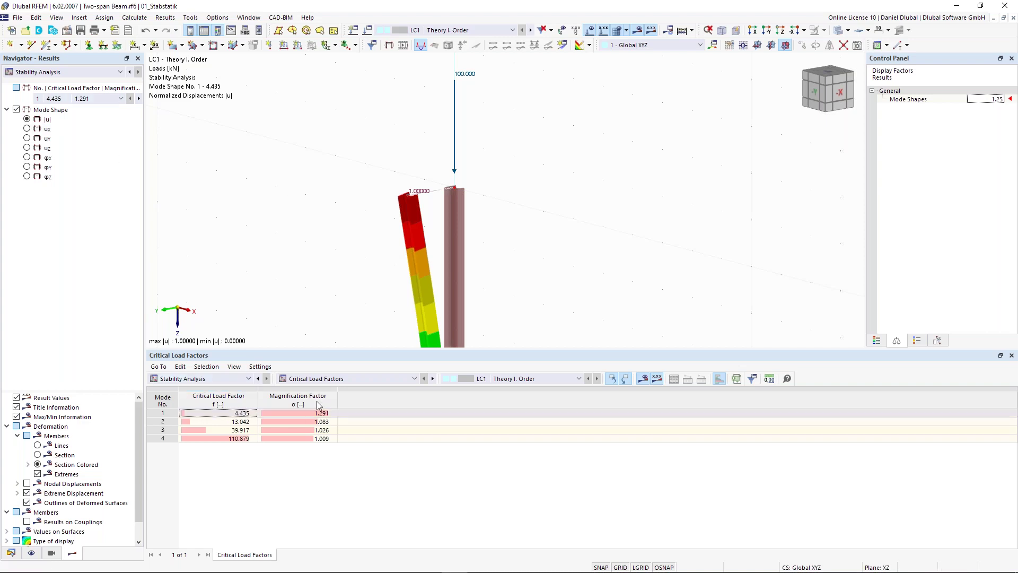
click(321, 379)
click(324, 384)
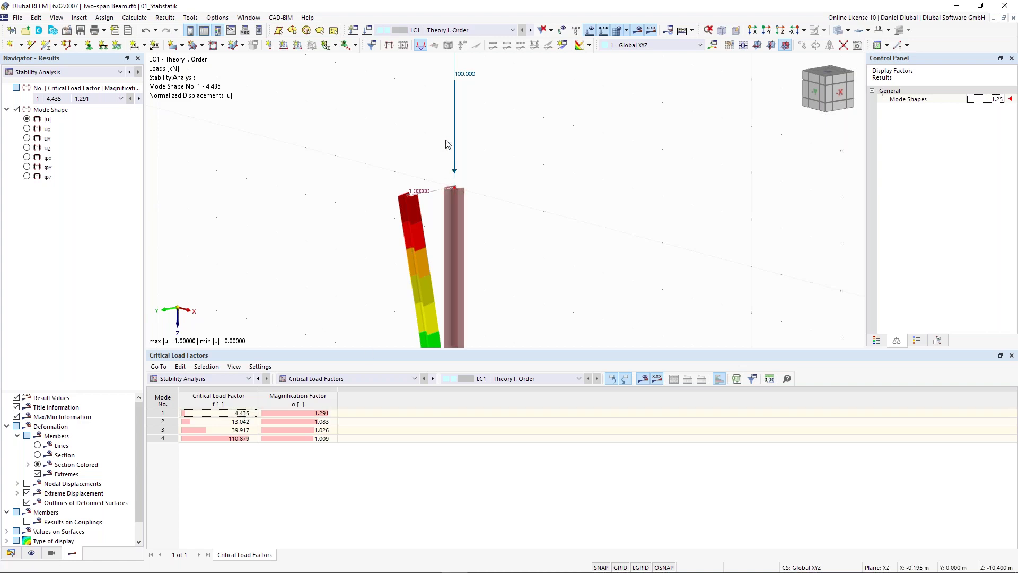
mouse_move(454, 108)
scroll(295, 139, down, 2)
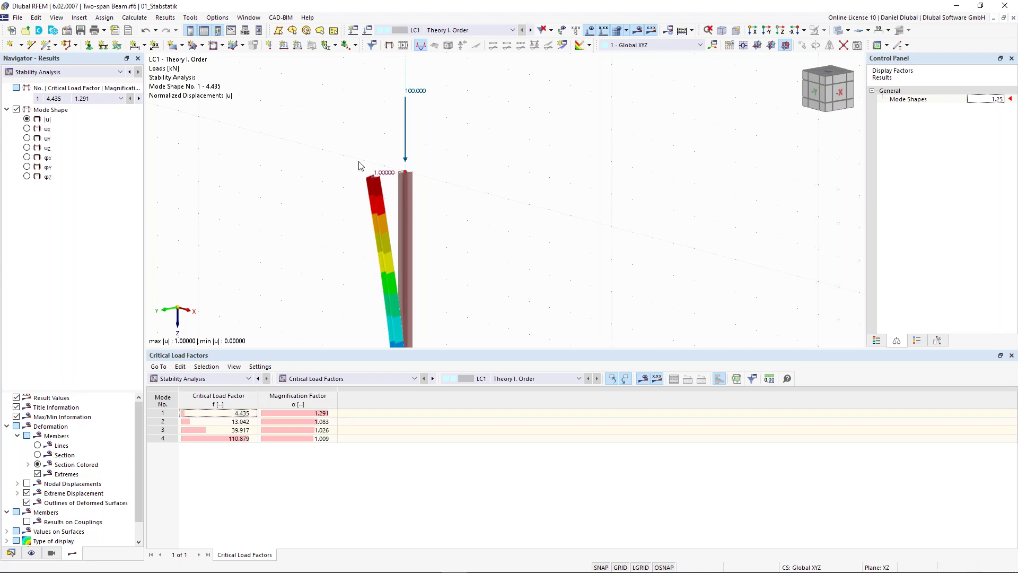
Examine the first mode's critical load factor and magnification factor alongside the buckled shape of the whole column
click(239, 412)
click(298, 413)
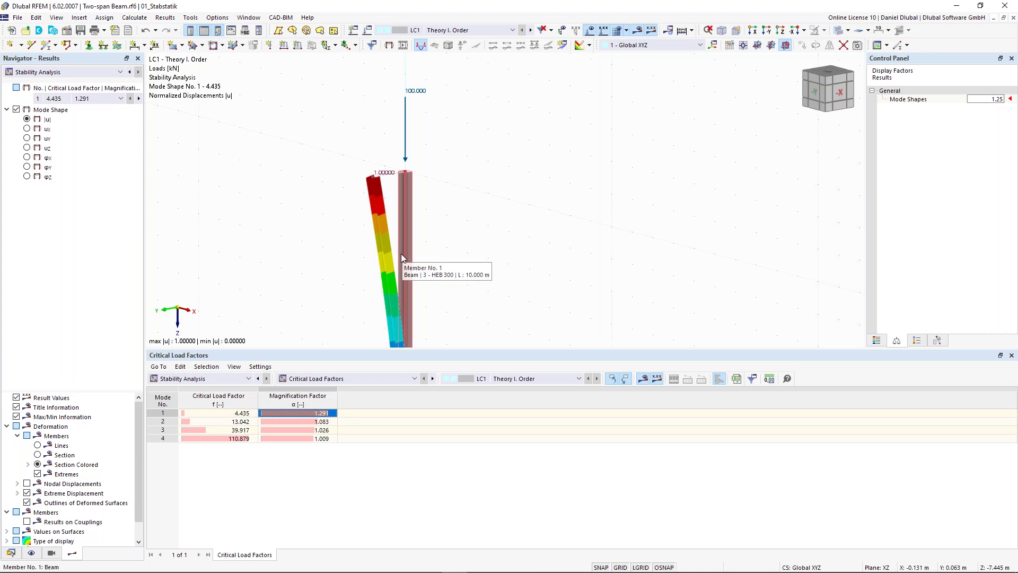
scroll(366, 265, down, 2)
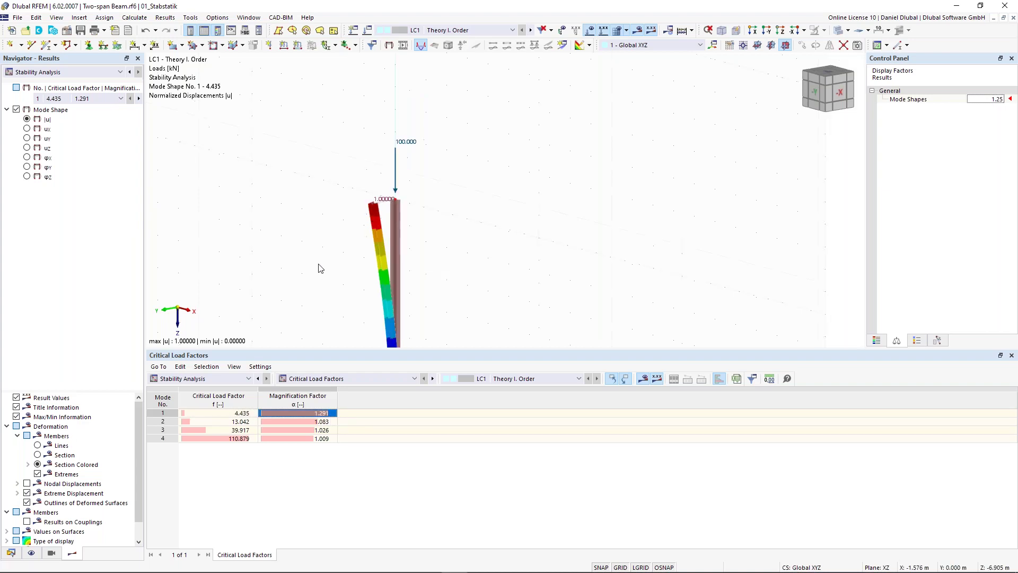
middle_drag(298, 234, 303, 154)
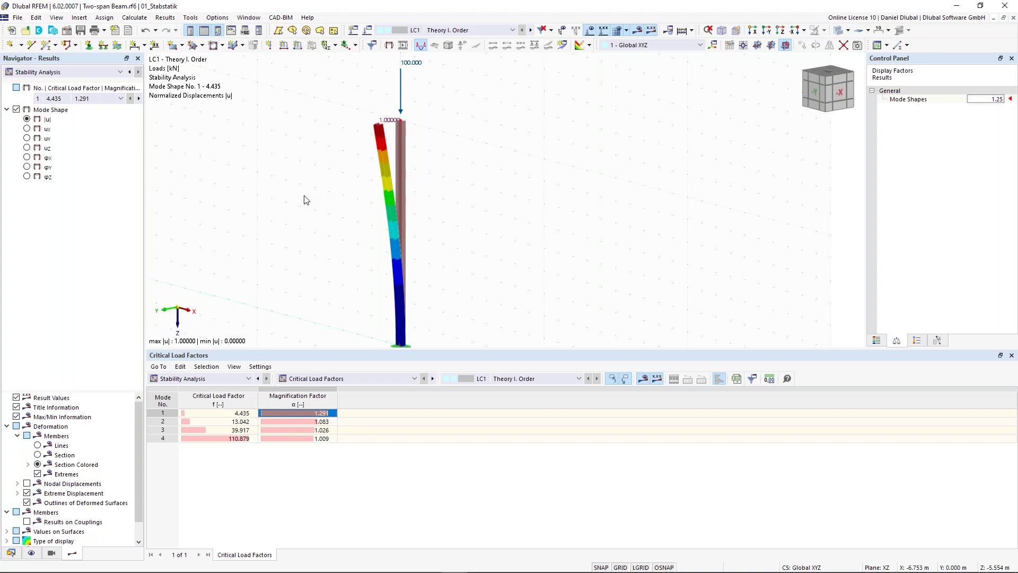
middle_drag(319, 256, 320, 249)
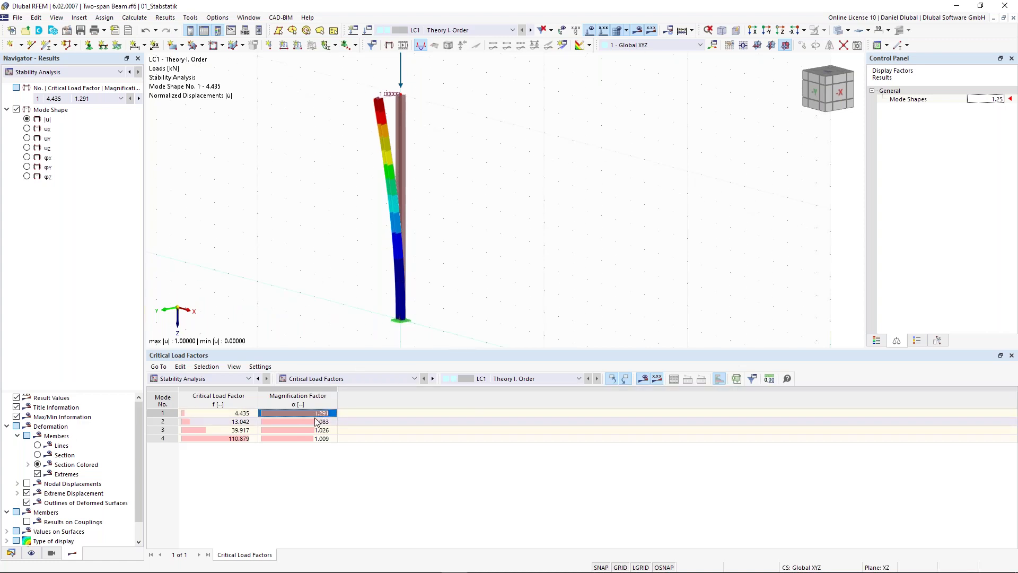
mouse_move(396, 321)
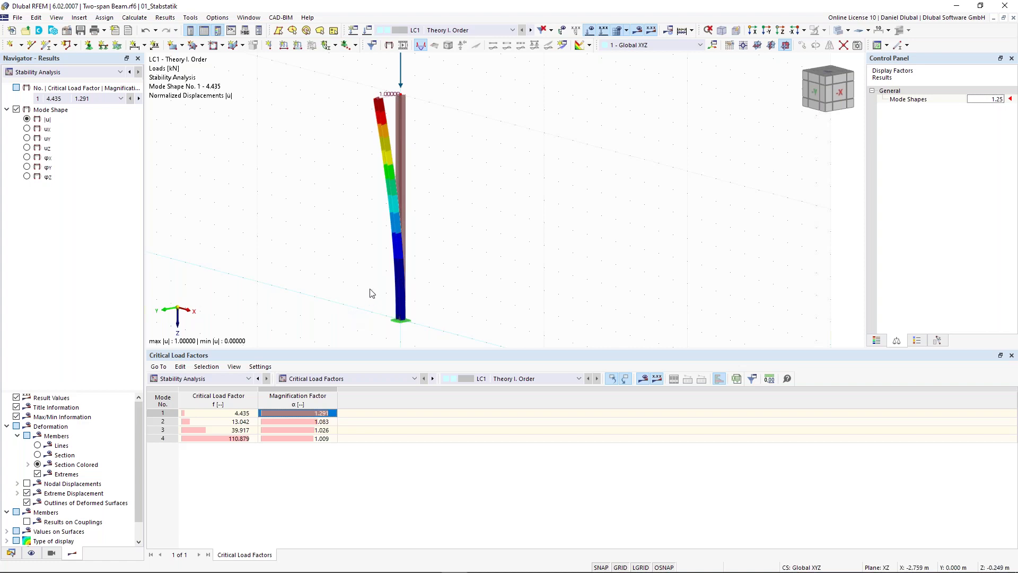
mouse_move(361, 192)
middle_down()
mouse_move(362, 202)
mouse_move(350, 191)
middle_up()
scroll(350, 191, down, 1)
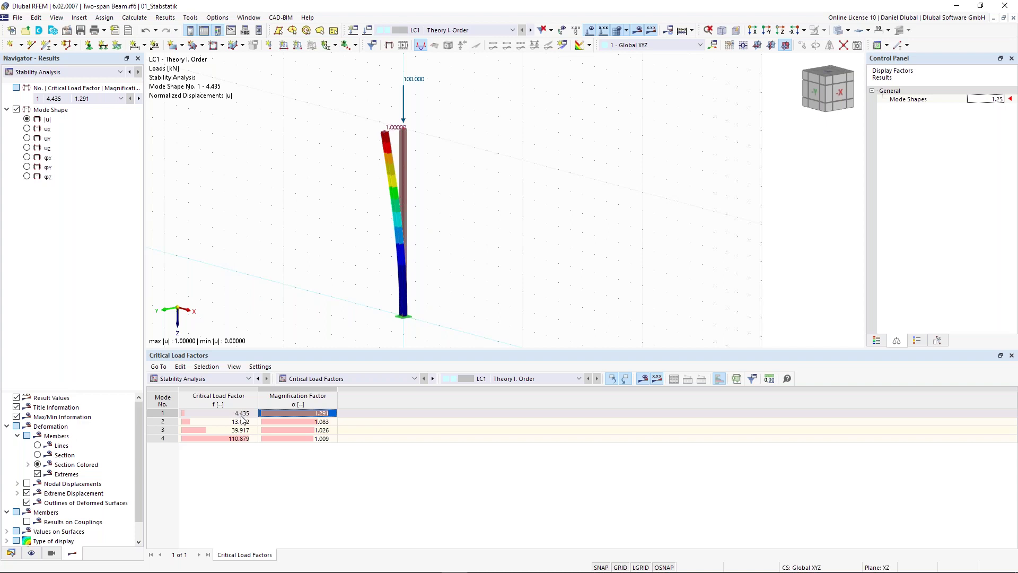
Switch to load case LC2 - Theory II. Order and set the column-top nodal load's FZ to 444 kN
click(488, 28)
click(465, 45)
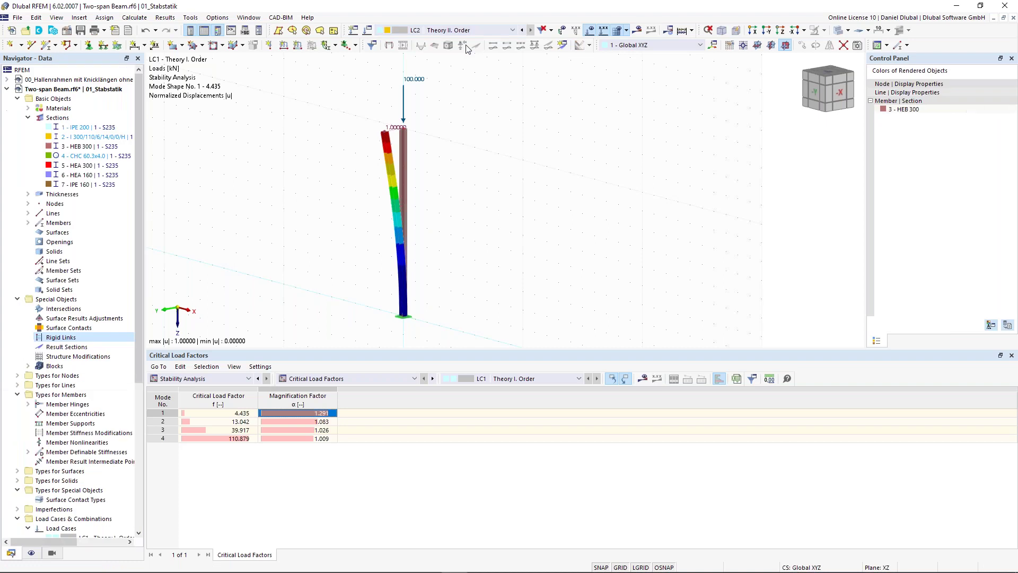
double_click(404, 93)
drag(403, 105, 505, 47)
double_click(542, 164)
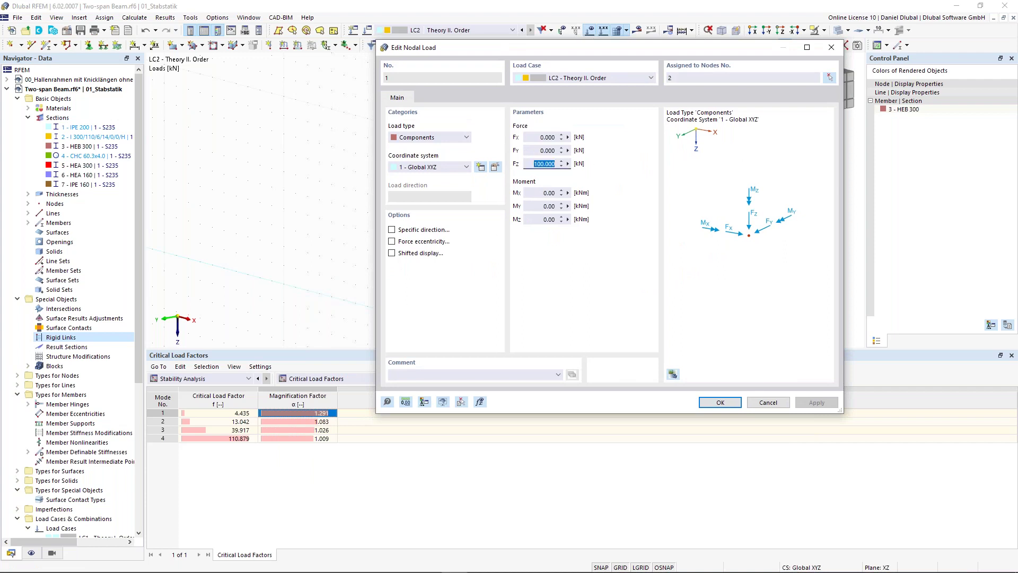
text(444)
click(717, 402)
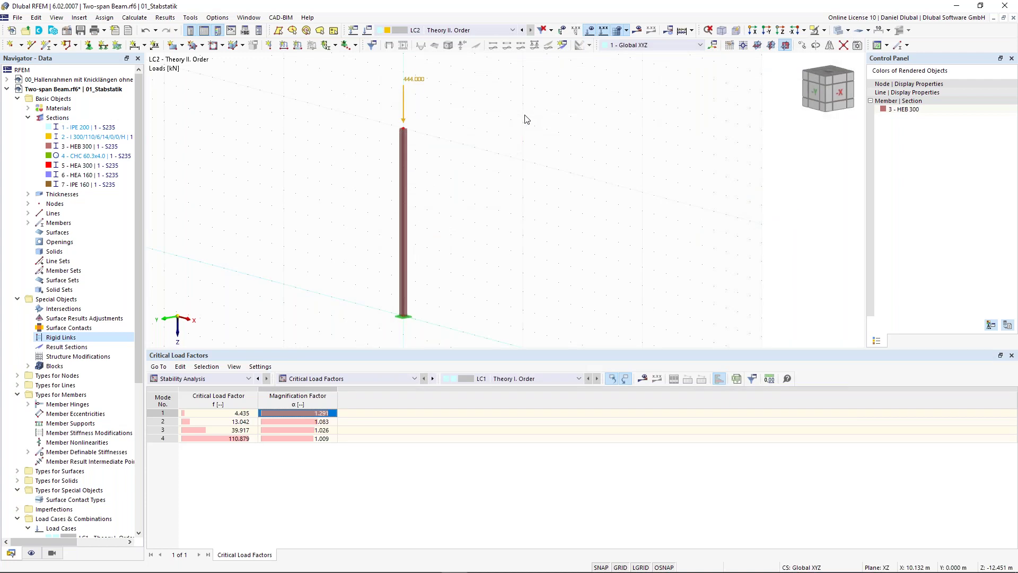
Calculate load case LC2 and check its errors and warnings against the applied nodal load
click(642, 32)
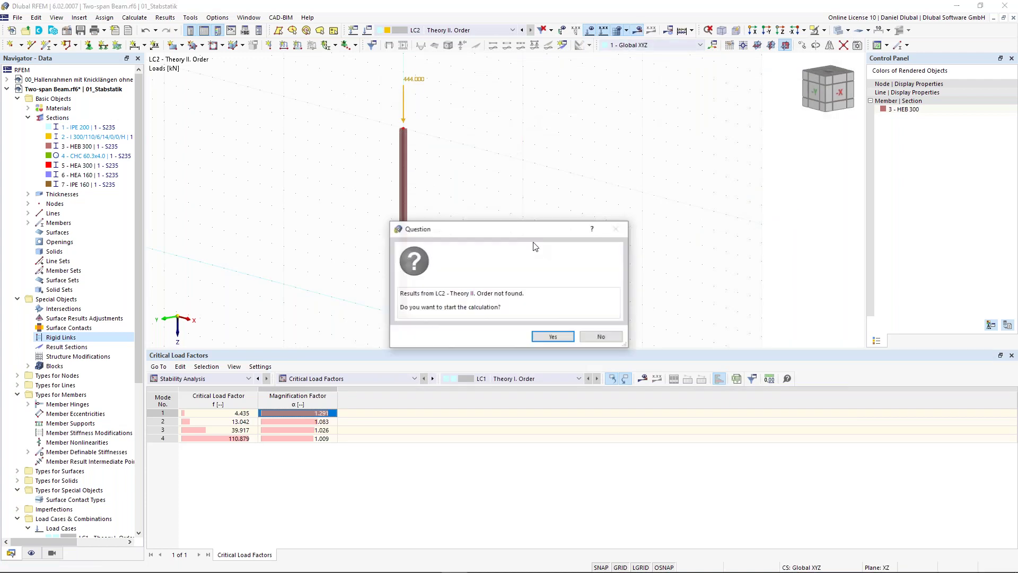
click(557, 341)
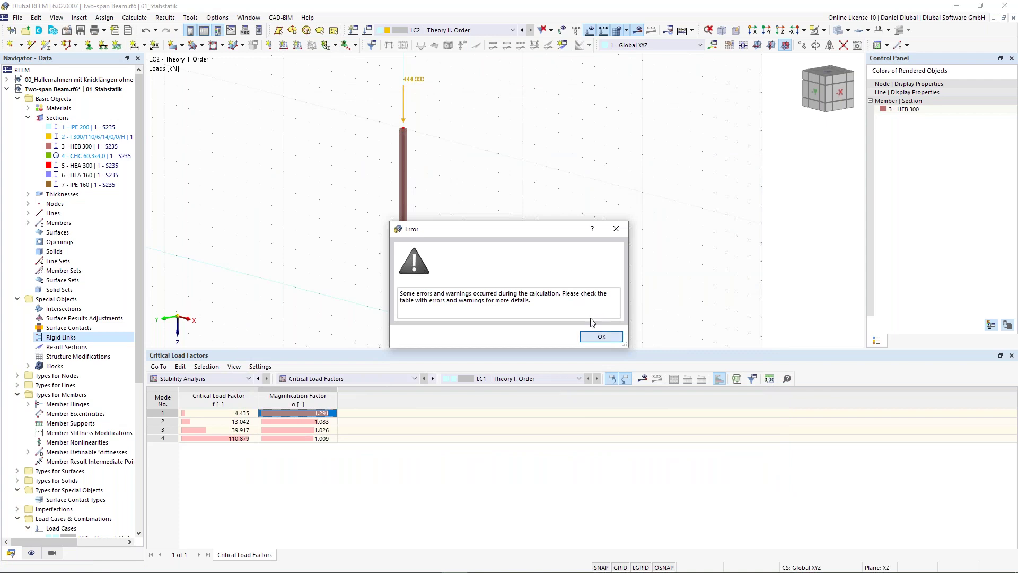
click(601, 336)
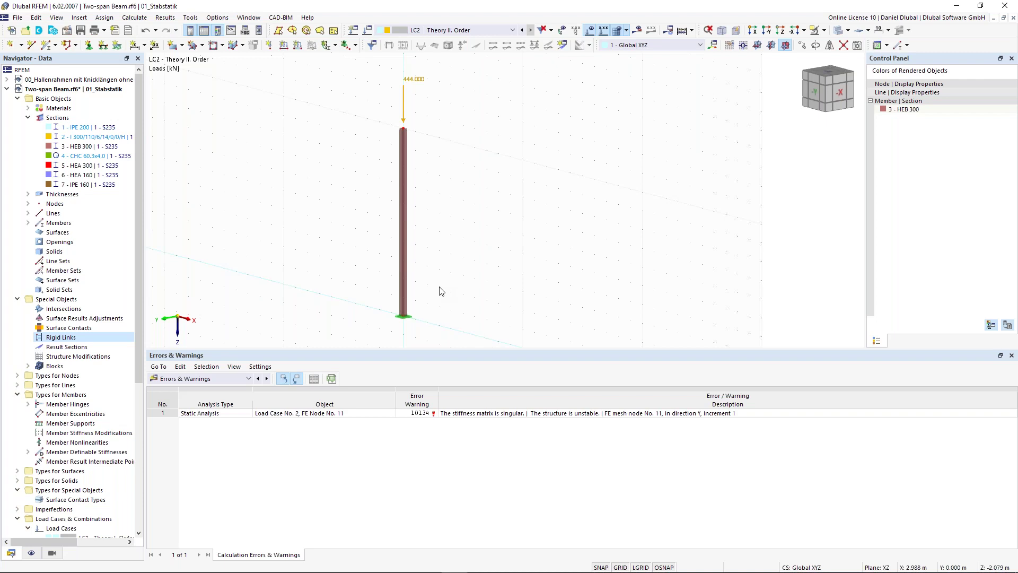
click(416, 81)
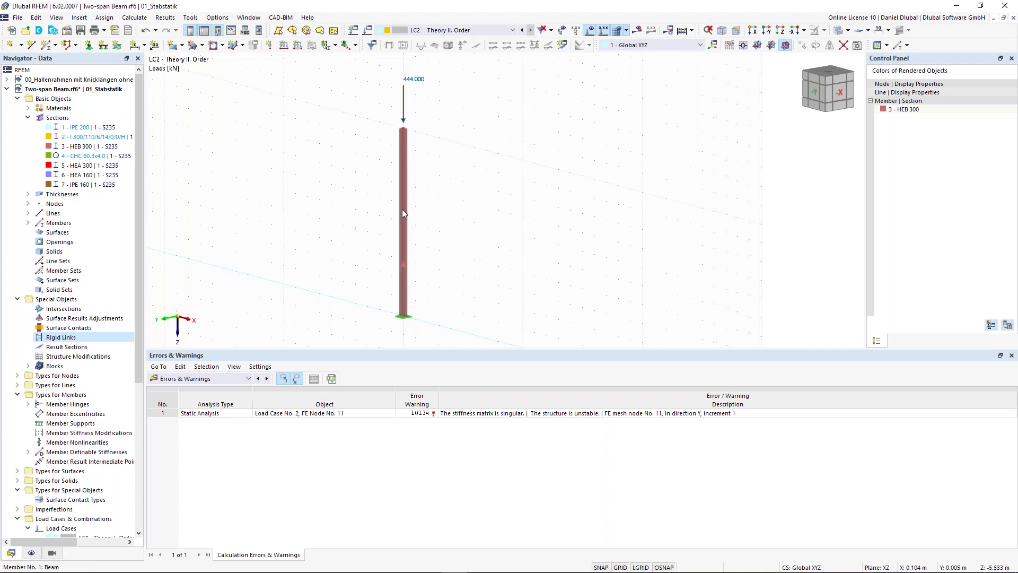
Return to LC1 and show the stability analysis table of effective lengths and critical loads by member
click(487, 32)
click(467, 39)
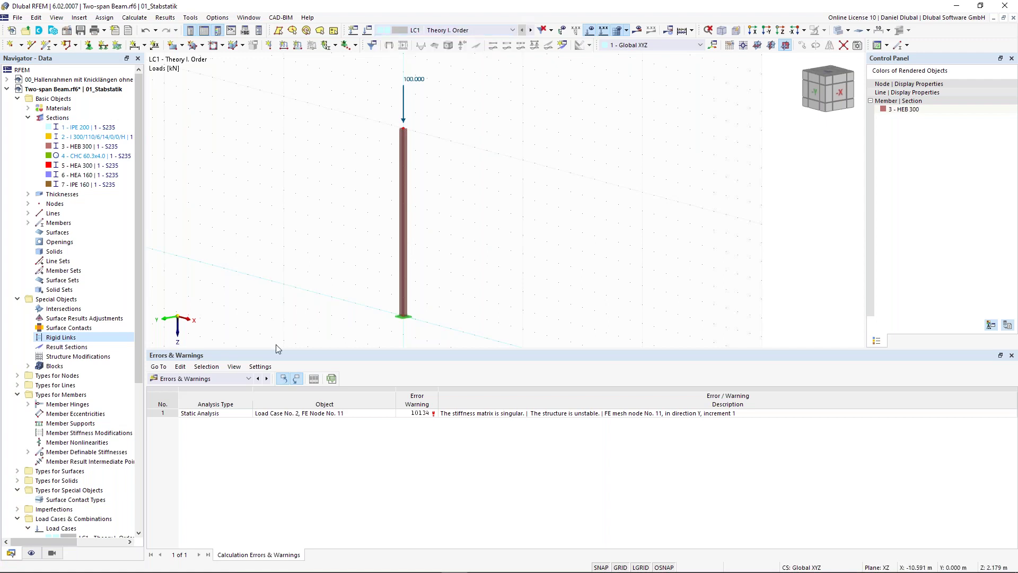
click(233, 378)
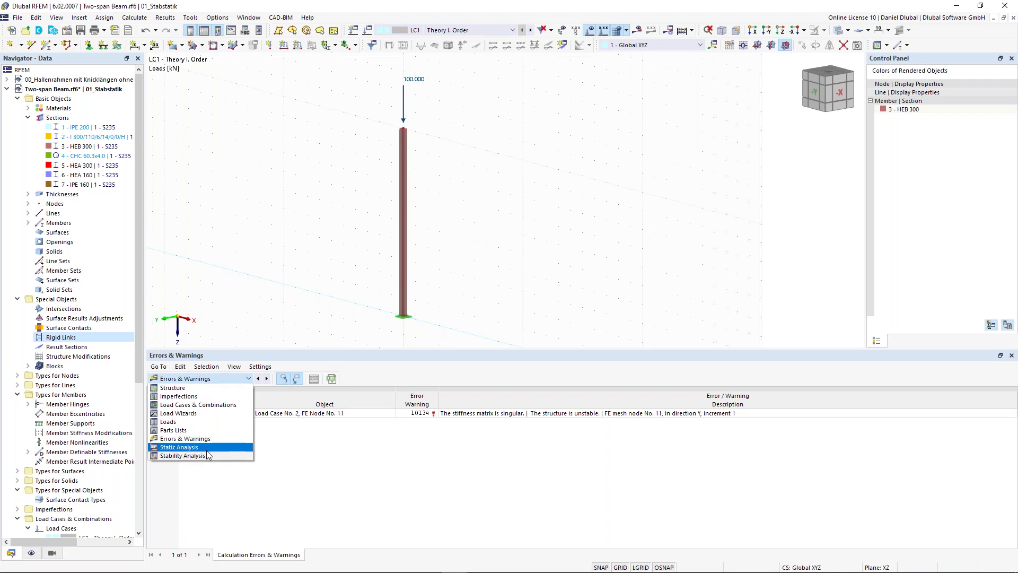
click(208, 455)
click(336, 379)
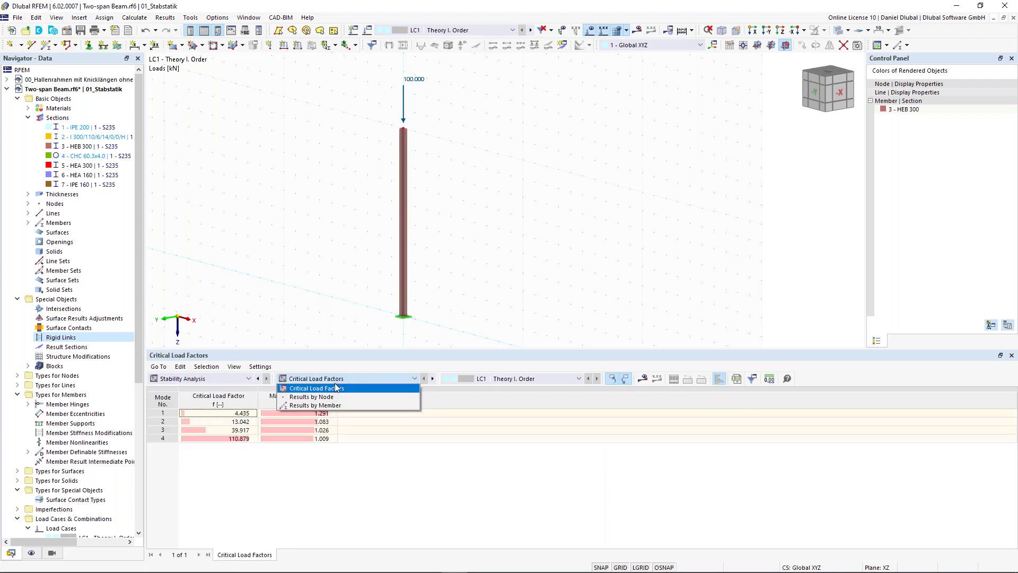
click(333, 405)
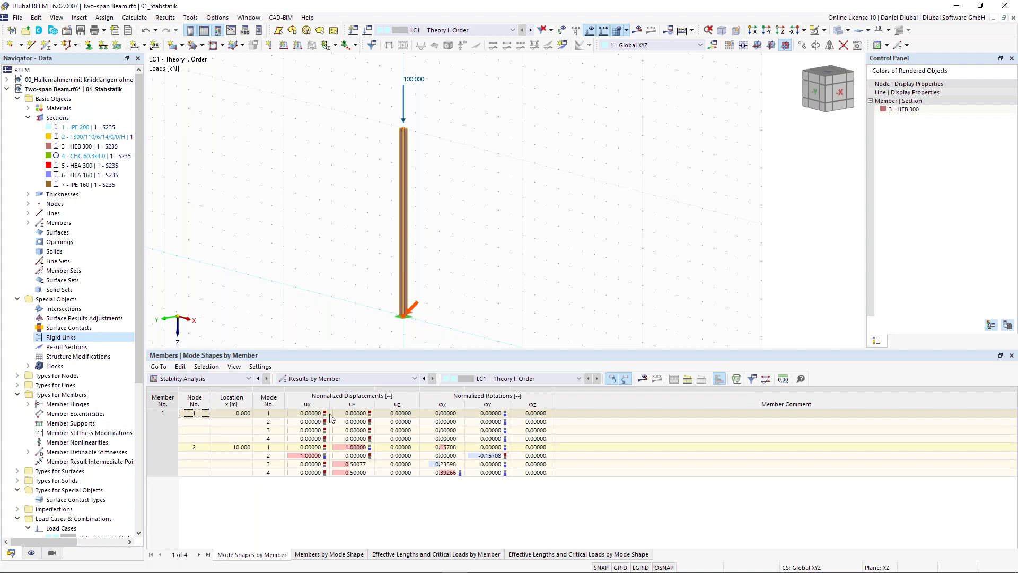
click(412, 555)
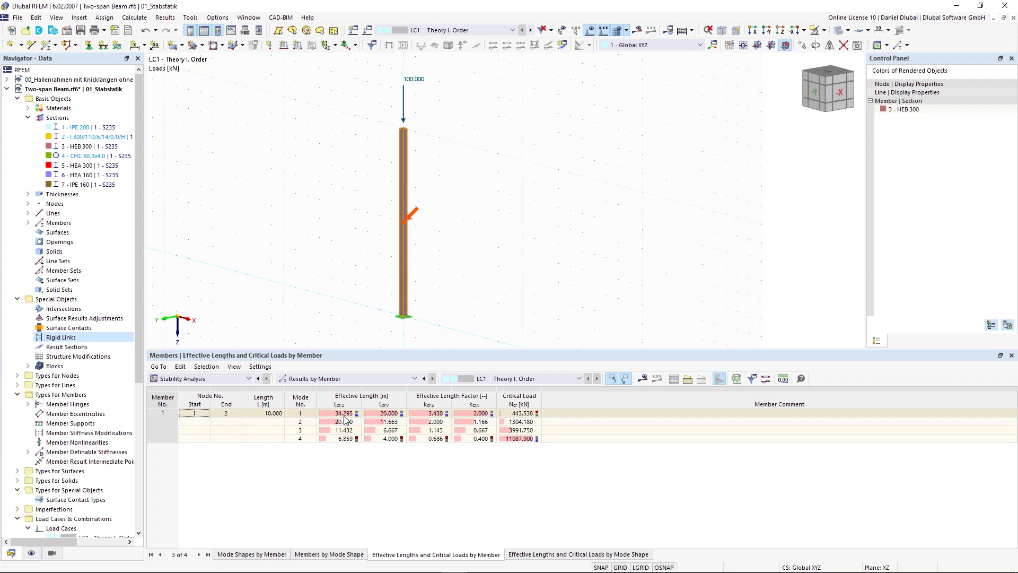
Examine the critical load and effective lengths of modes 1 and 2 for the column
click(520, 414)
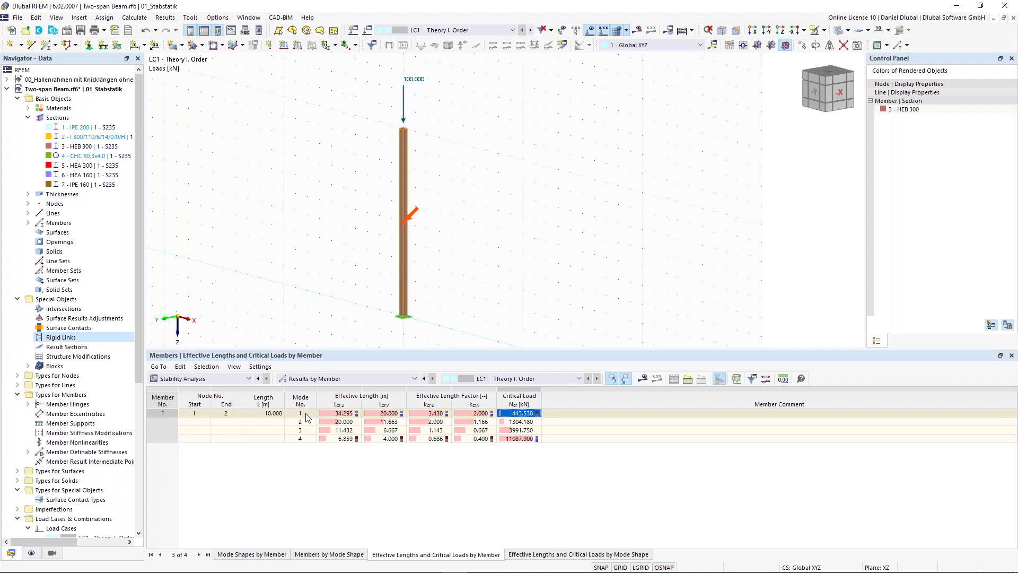
click(394, 414)
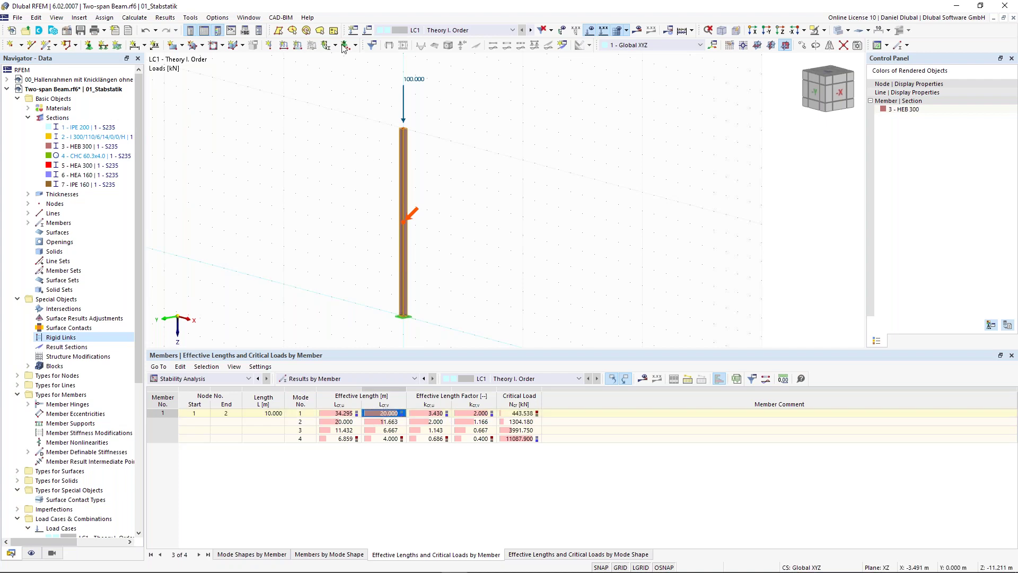
scroll(339, 233, down, 2)
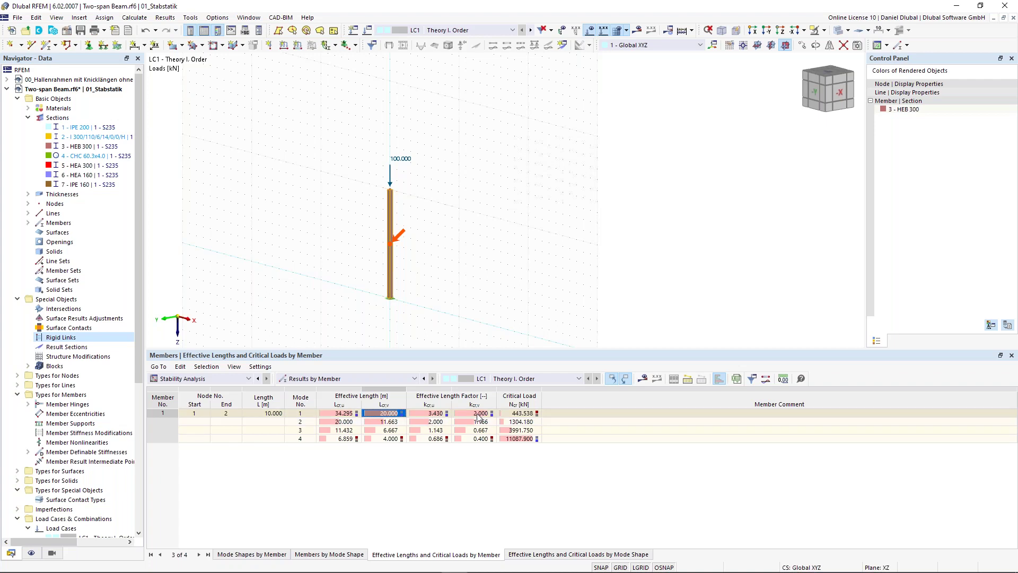
click(529, 414)
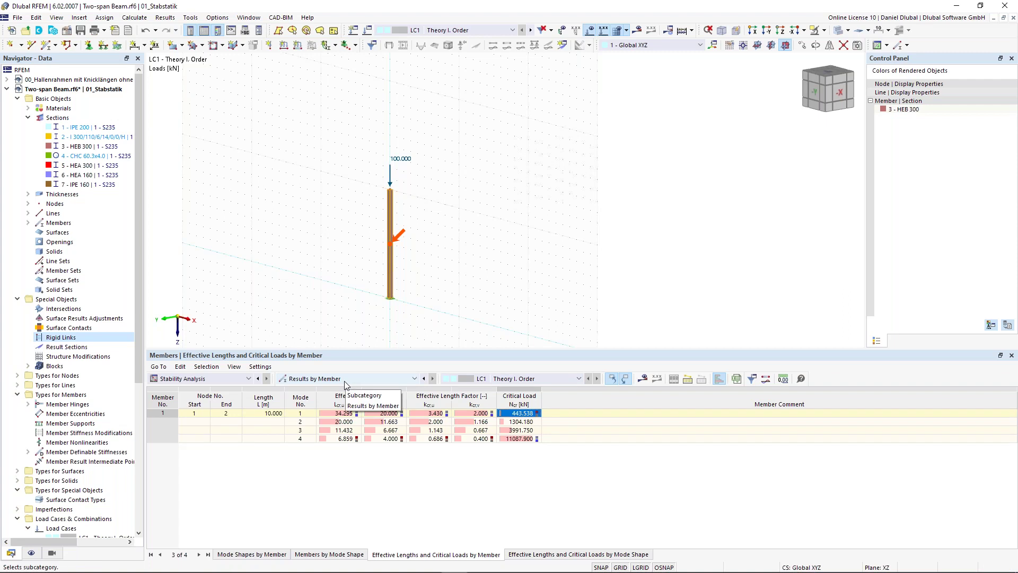
click(352, 421)
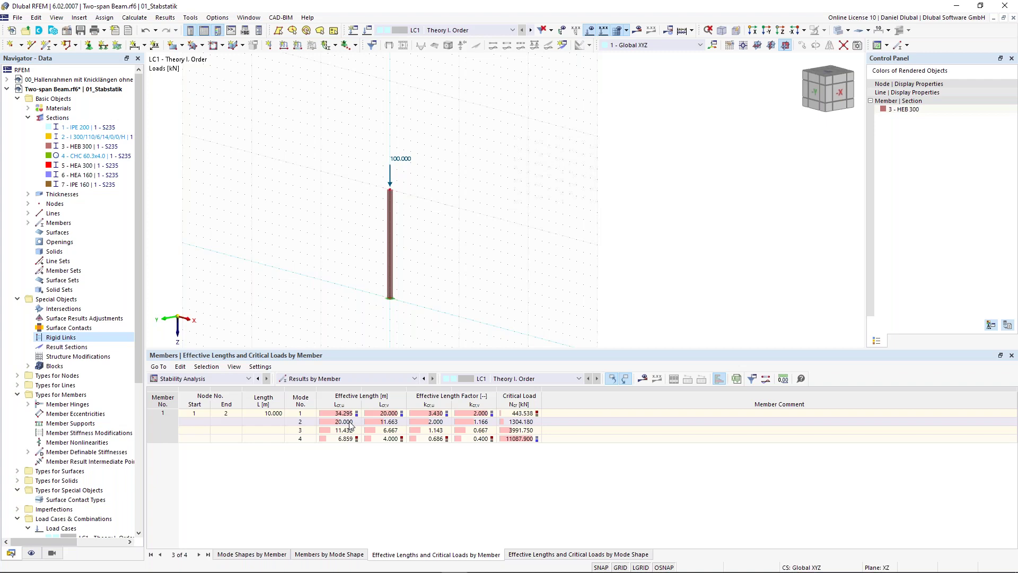
Inspect the axes and moments of inertia of the HEB 300 section, then close its properties without changes
click(74, 148)
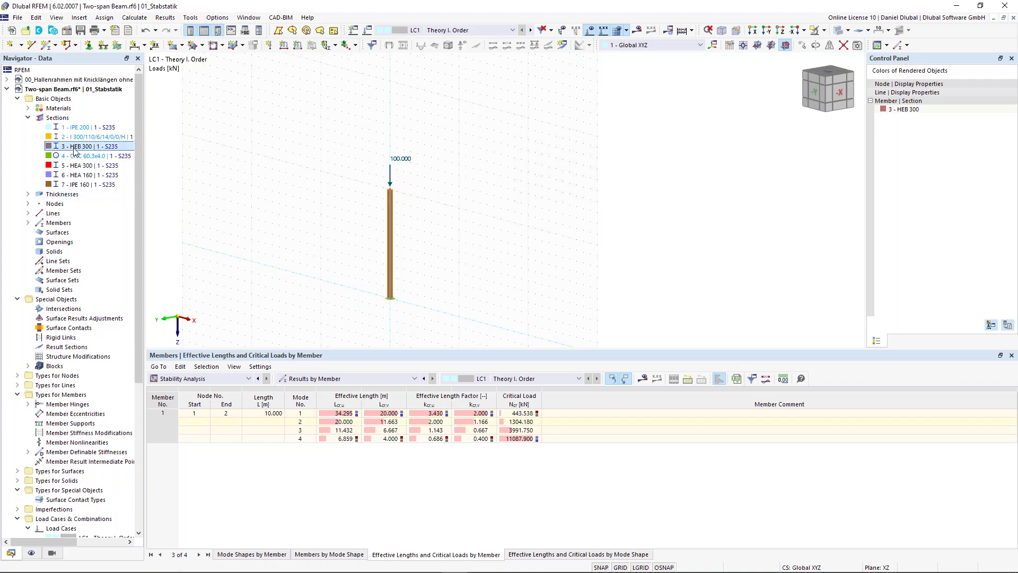
double_click(74, 148)
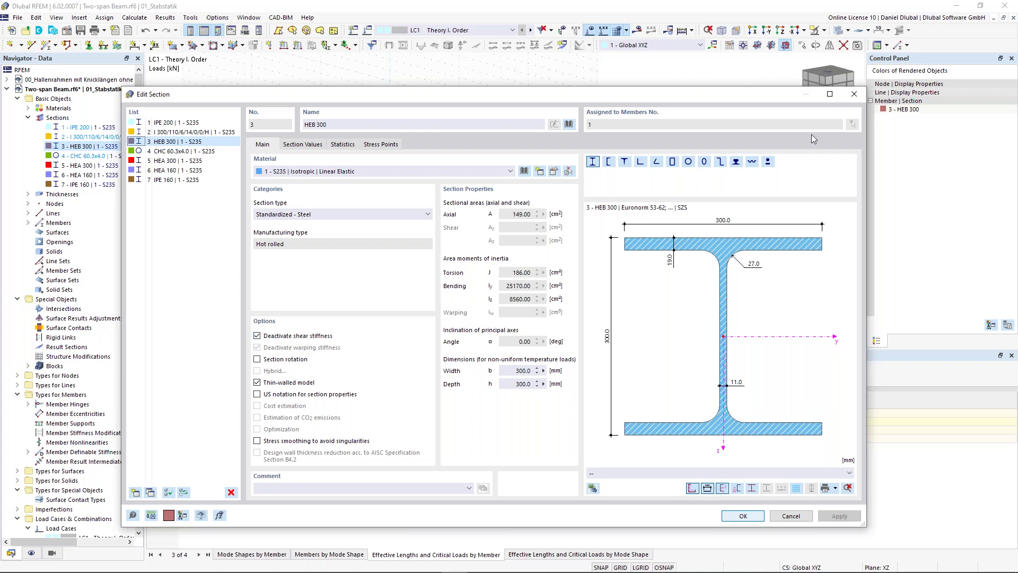
click(853, 96)
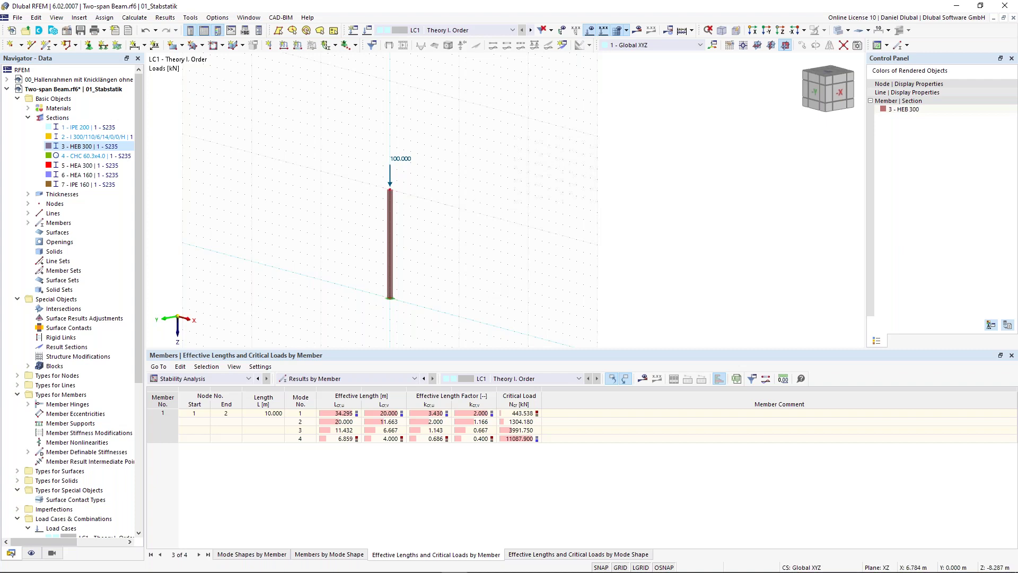
Copy the whole column with its support and nodal load 10 m along the global X axis
ctrl+middle_drag(471, 217, 515, 191)
middle_drag(515, 190, 497, 152)
middle_drag(459, 260, 457, 253)
drag(459, 256, 482, 302)
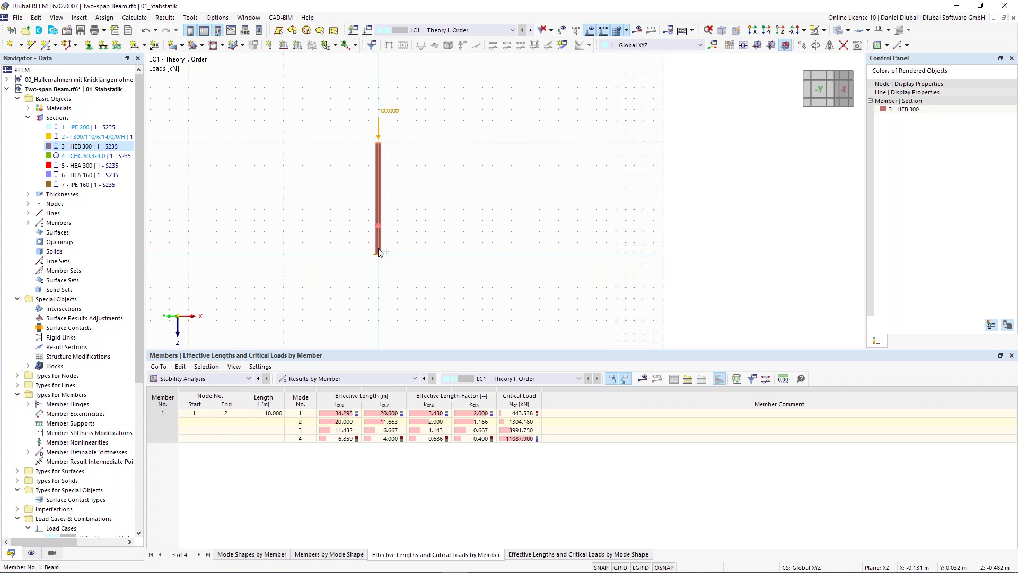
ctrl+drag(379, 248, 475, 255)
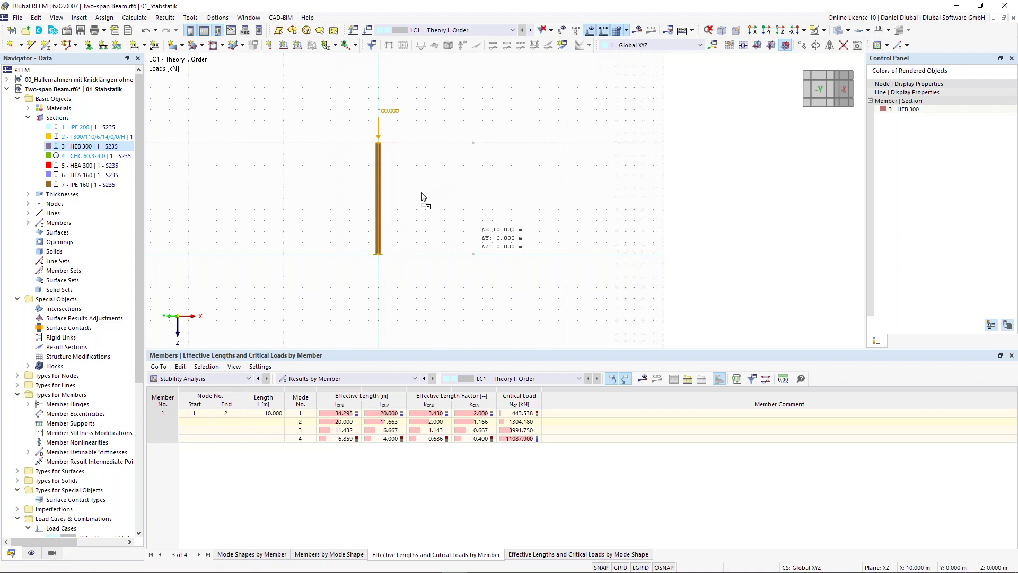
ctrl+middle_drag(421, 192, 408, 189)
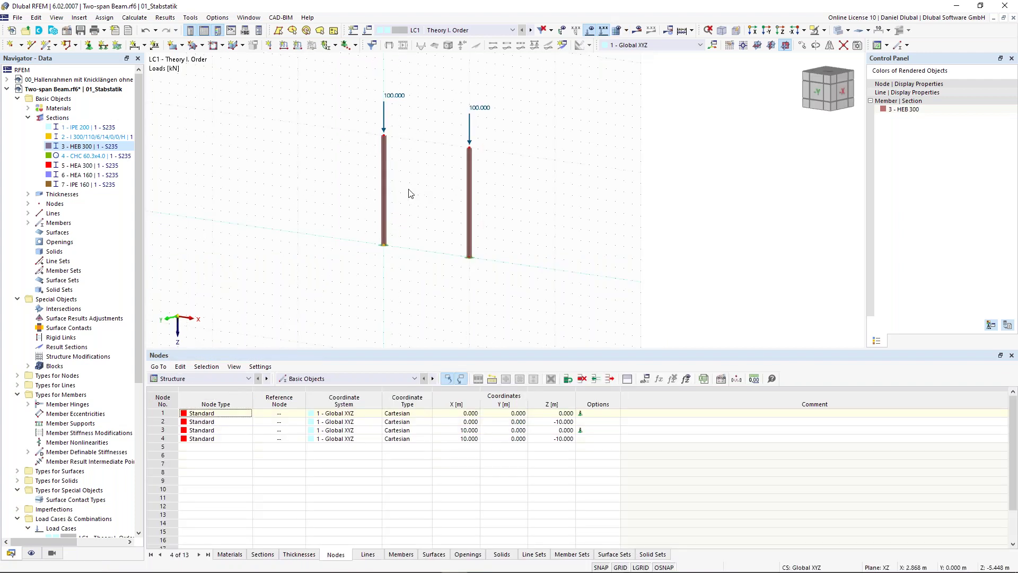
scroll(408, 189, up, 1)
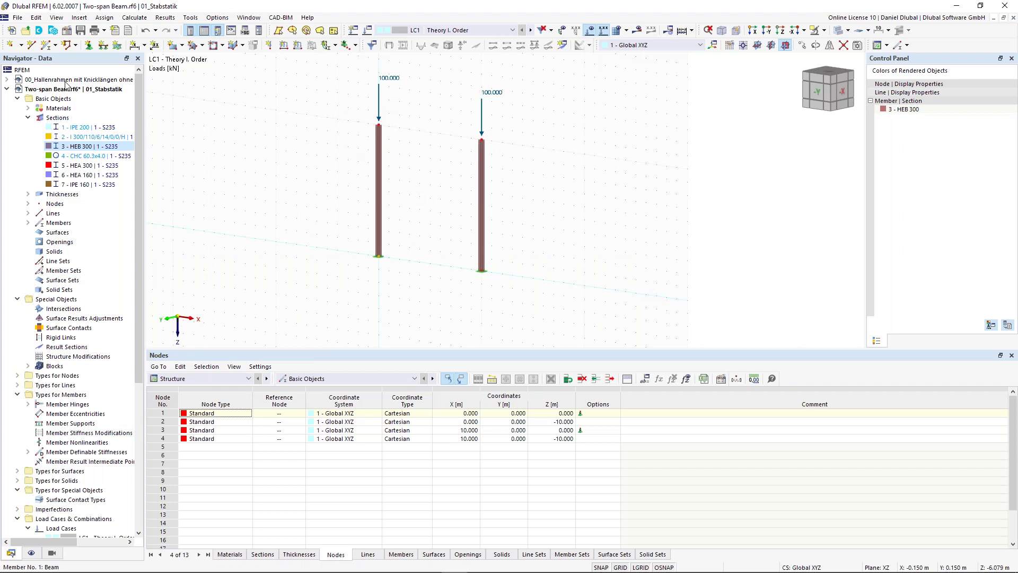
Start a new beam member and create its section as IPE 300 | EN 10365:2017 | ArcelorMittal (2018) in S235
click(47, 45)
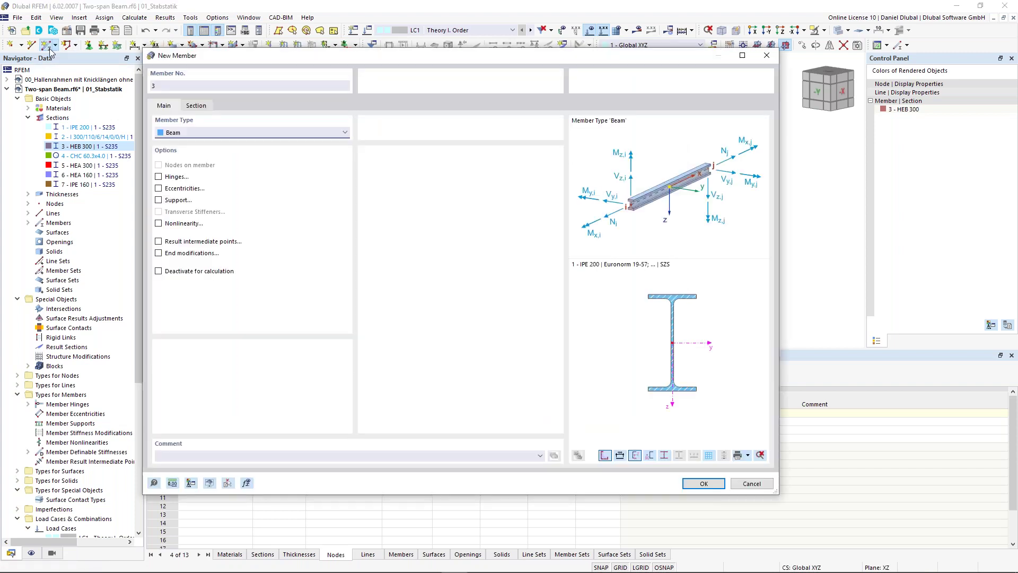
click(196, 106)
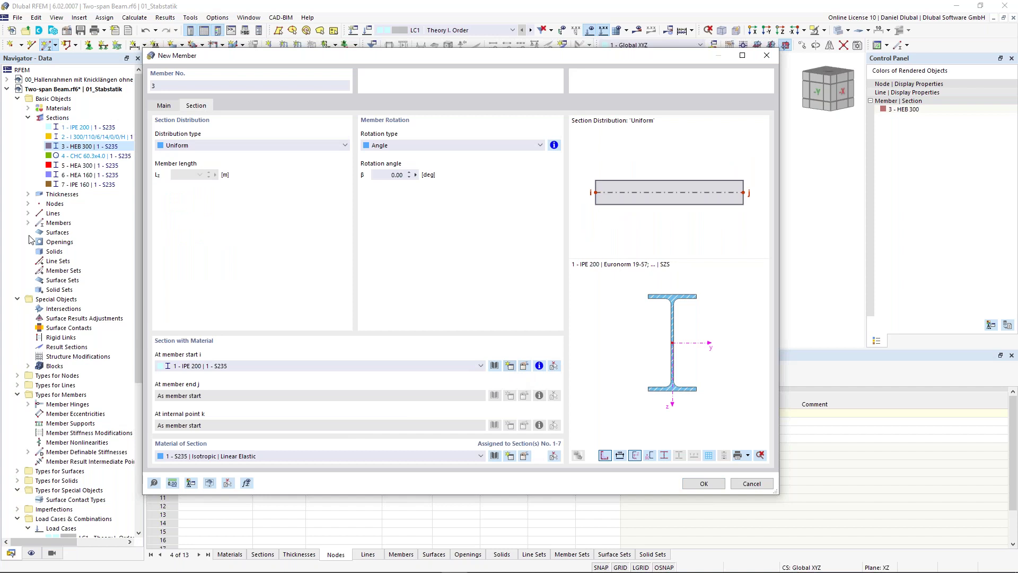
drag(313, 125, 389, 113)
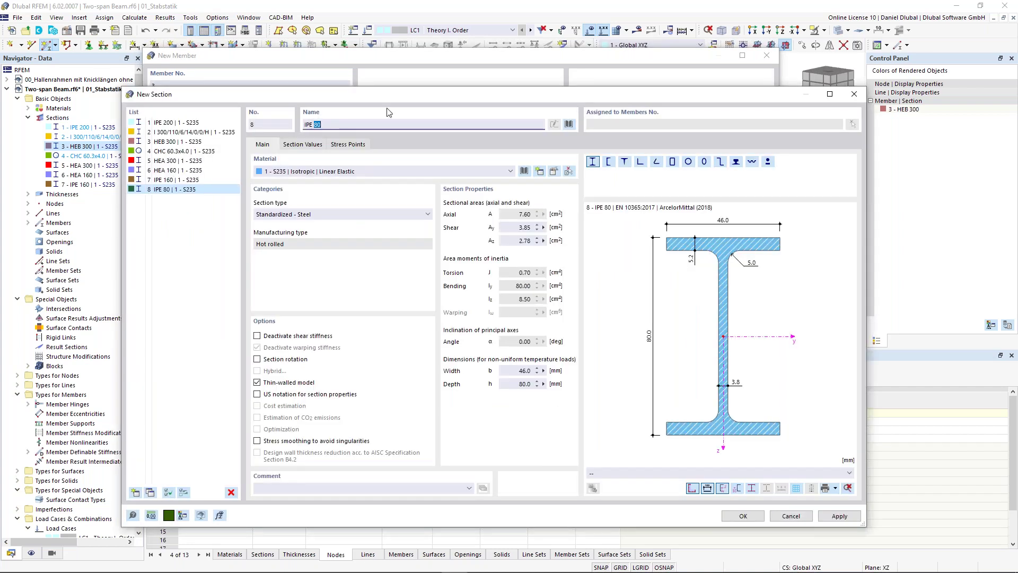
text(3)
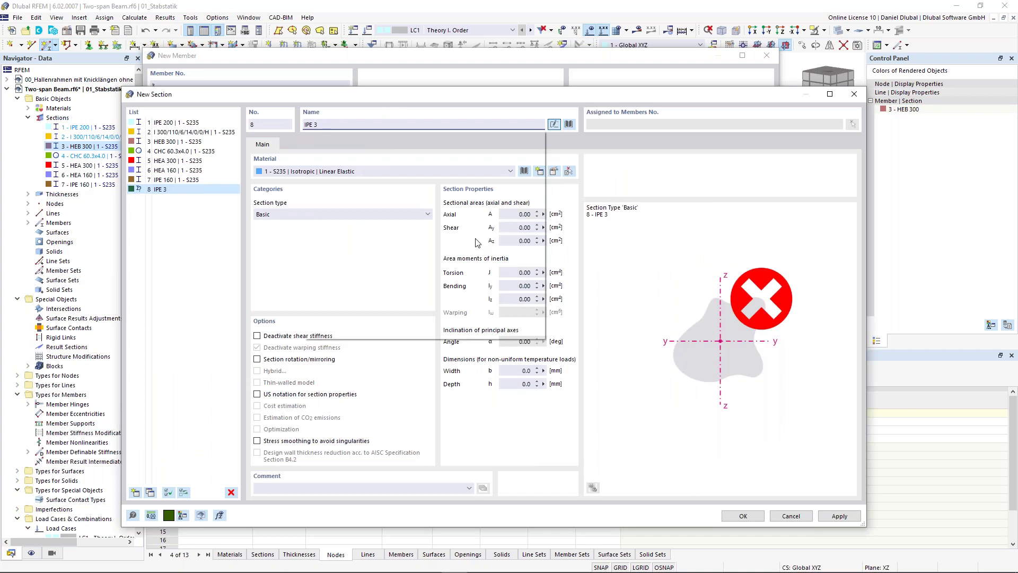
text(00)
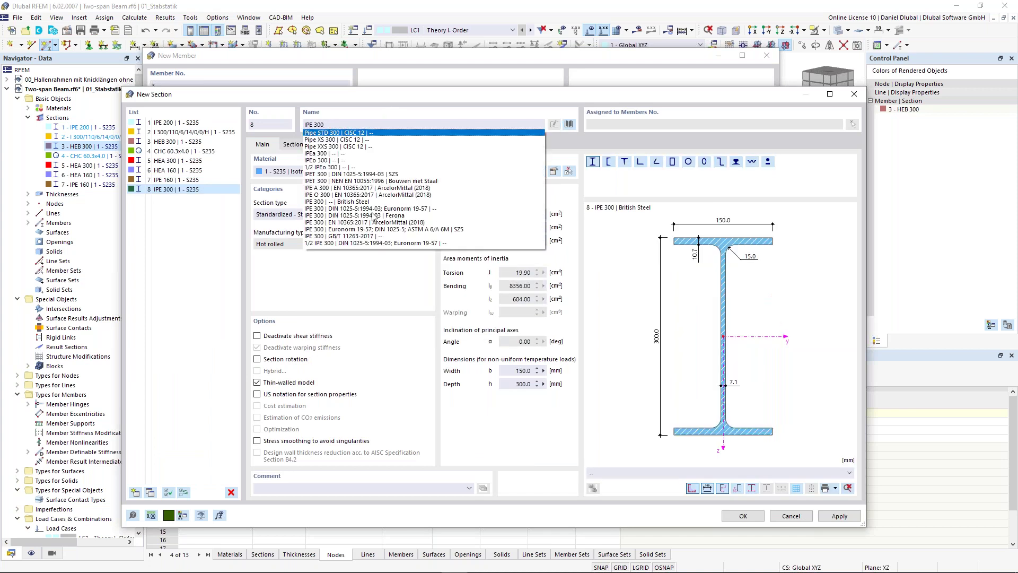
click(358, 223)
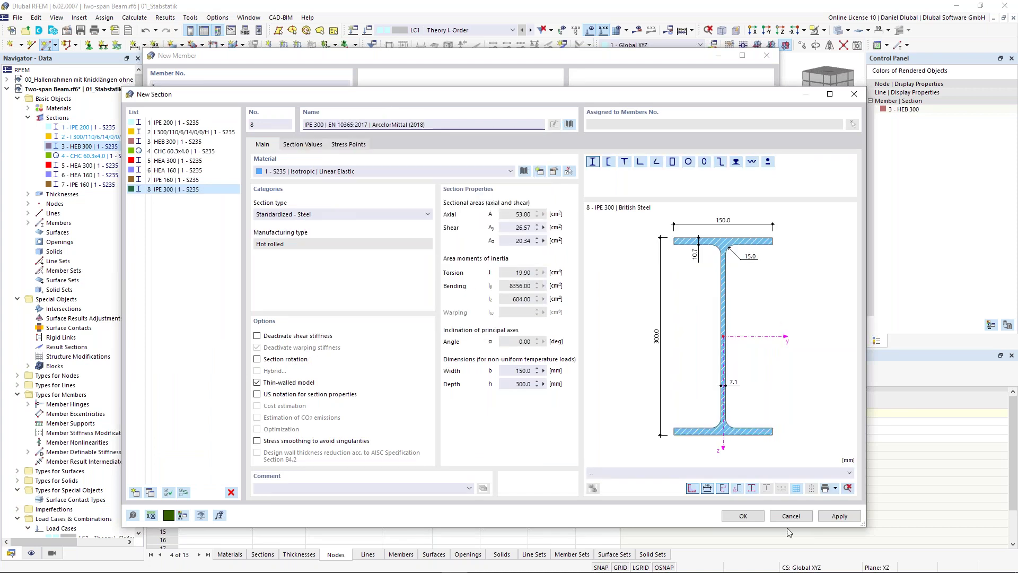
click(743, 516)
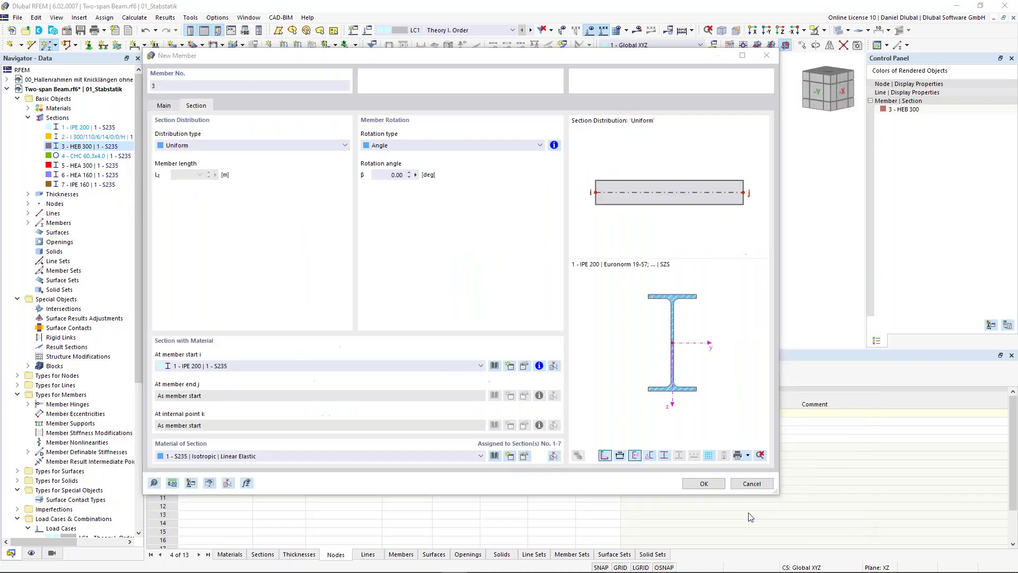
Place the IPE 300 beam between the top nodes of the two columns
click(704, 483)
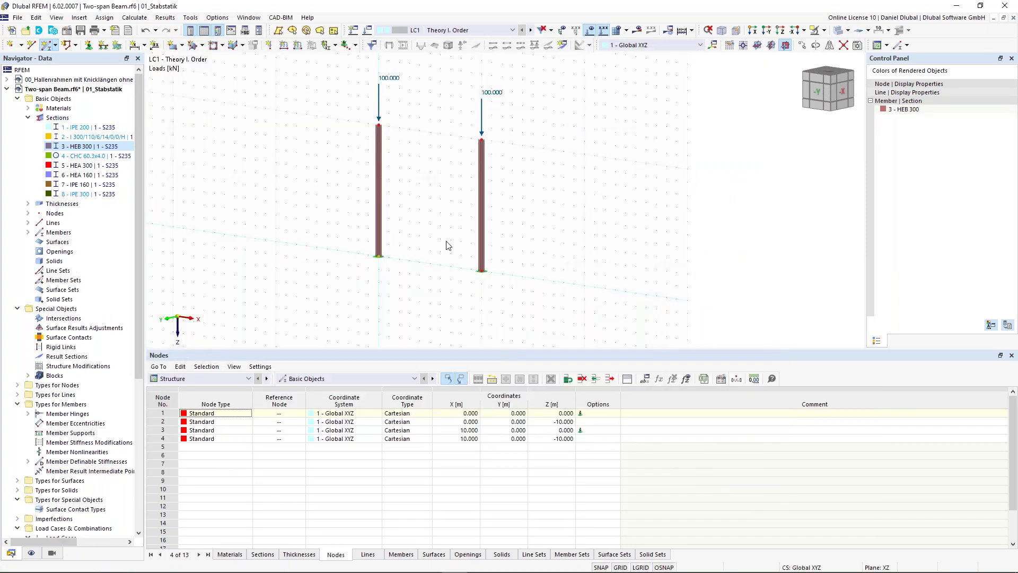
click(378, 125)
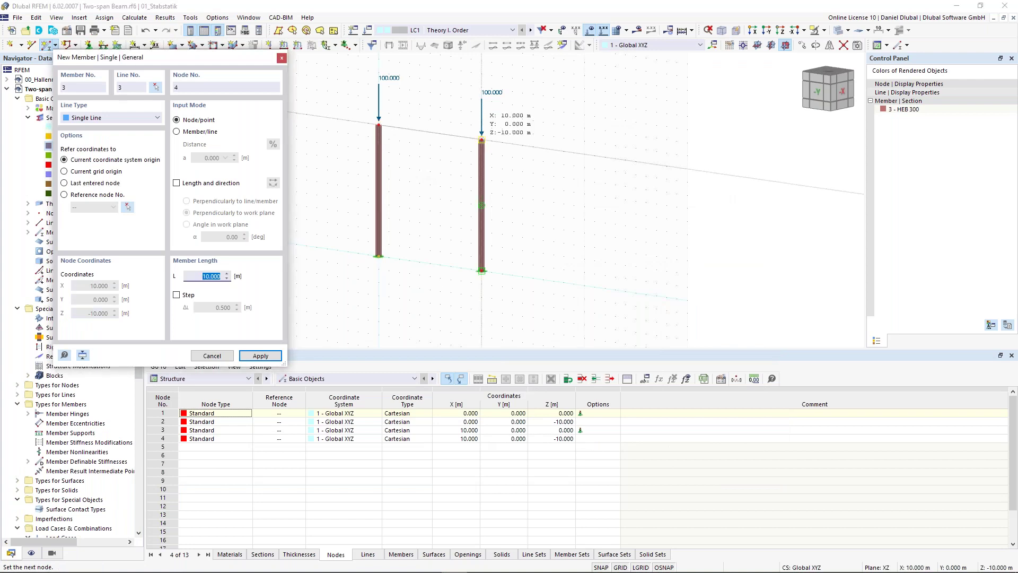
click(481, 140)
key(Escape)
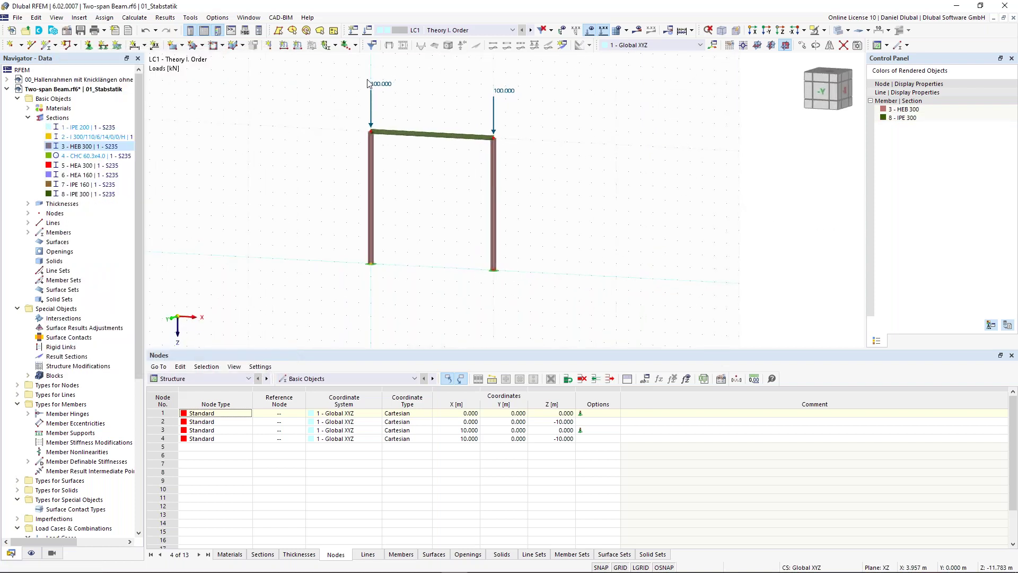
Set the Z coordinate of both column top nodes to -6.000 m
drag(367, 80, 501, 147)
double_click(494, 138)
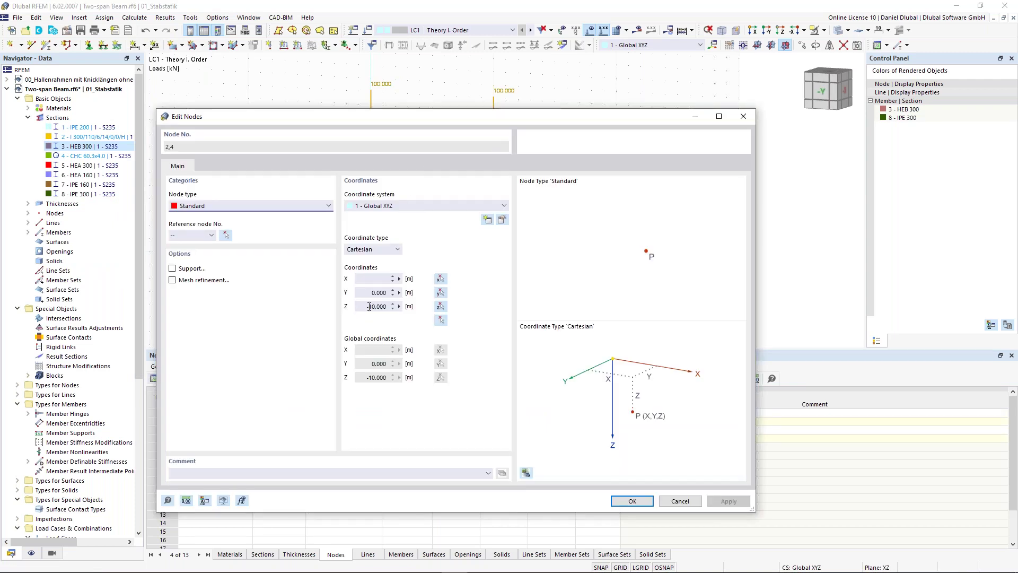
click(638, 504)
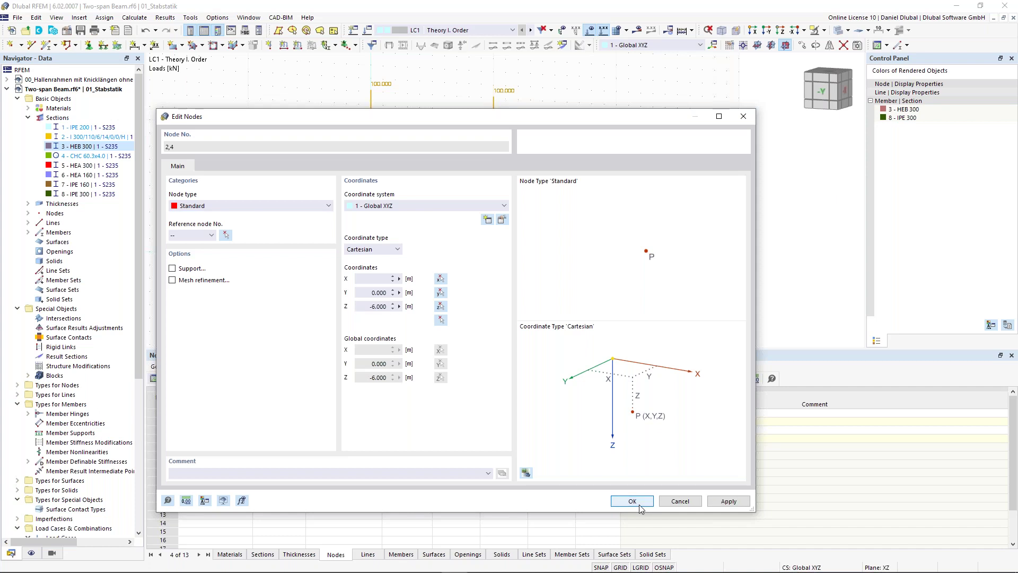
click(443, 166)
Calculate LC1 with the critical load option using stability settings ST2, the linear eigenvalue method by Lanczos
scroll(332, 225, up, 1)
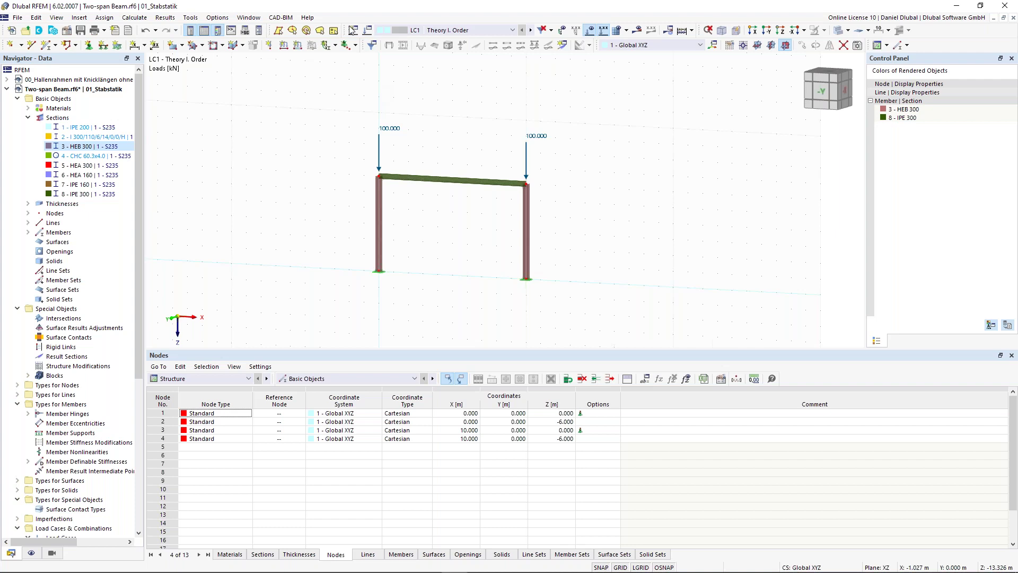
scroll(437, 136, up, 1)
middle_drag(449, 124, 463, 113)
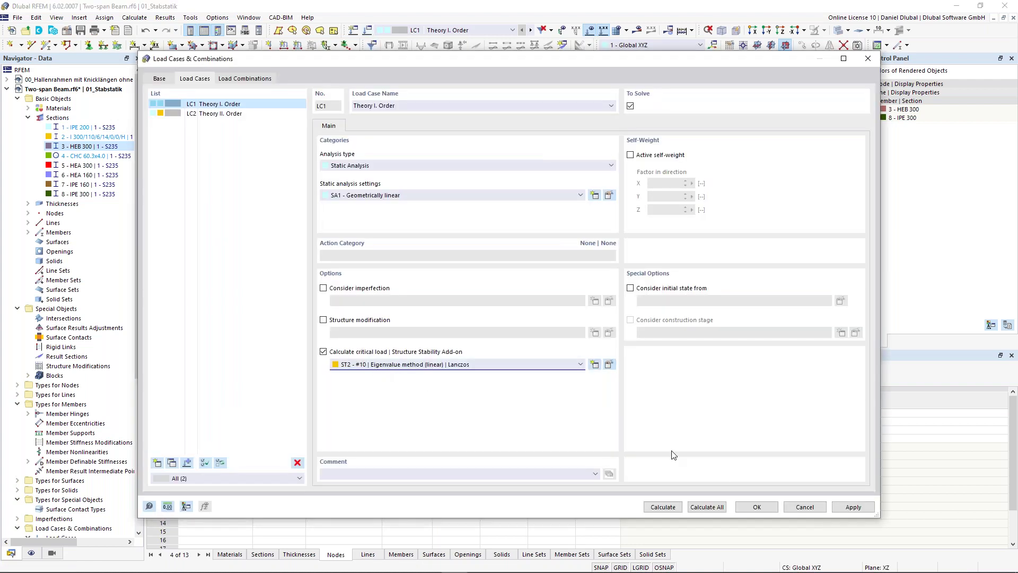
click(666, 507)
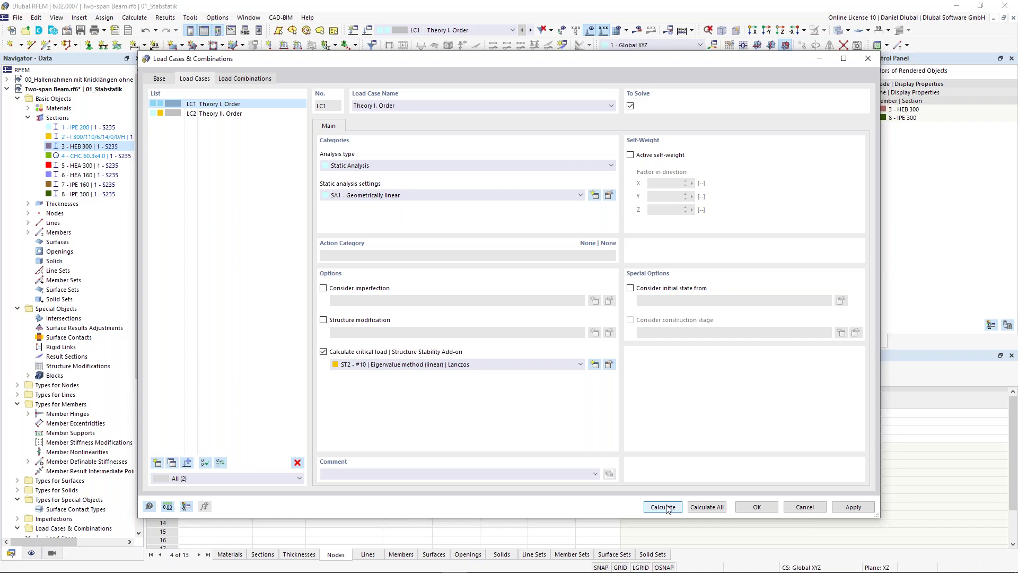
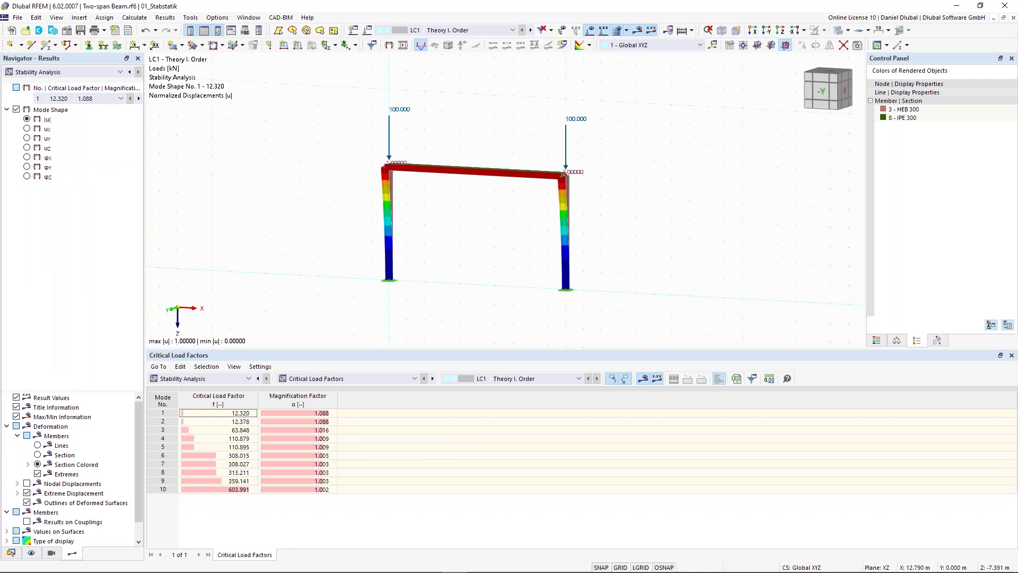
Set the display factor of the mode shapes to 1.08 while viewing the frame's first mode
ctrl+middle_drag(615, 153, 562, 167)
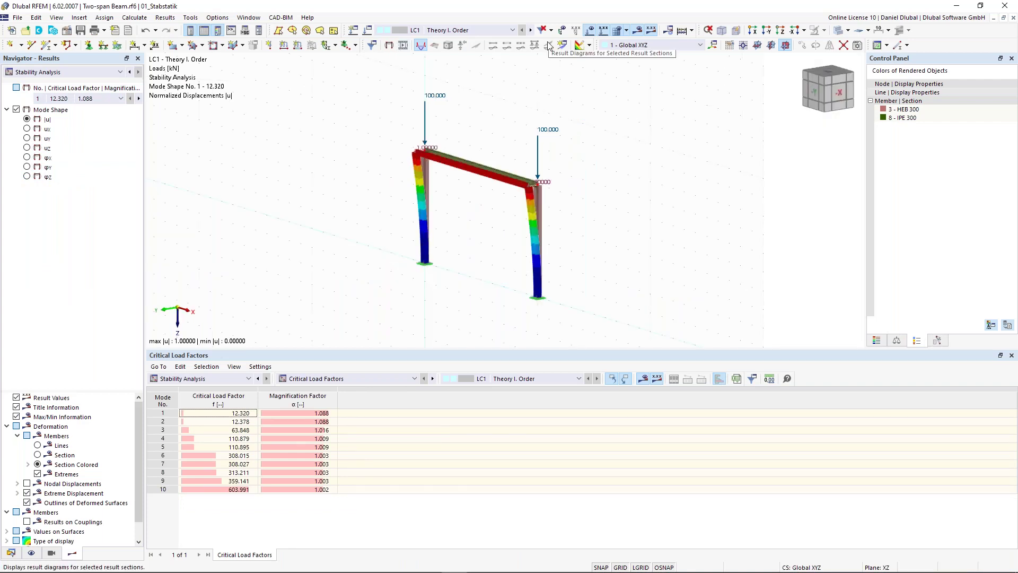
click(84, 98)
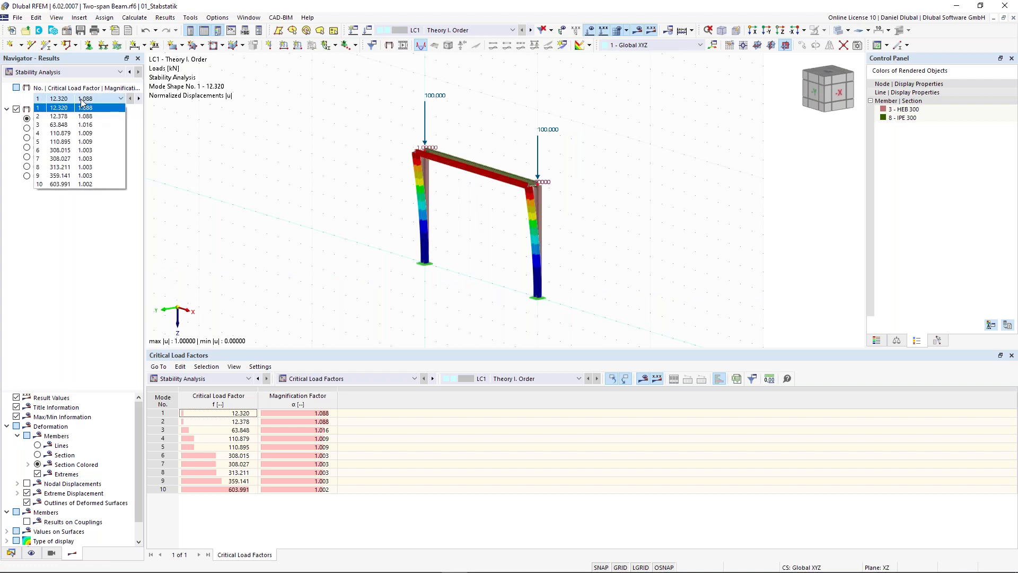
click(258, 152)
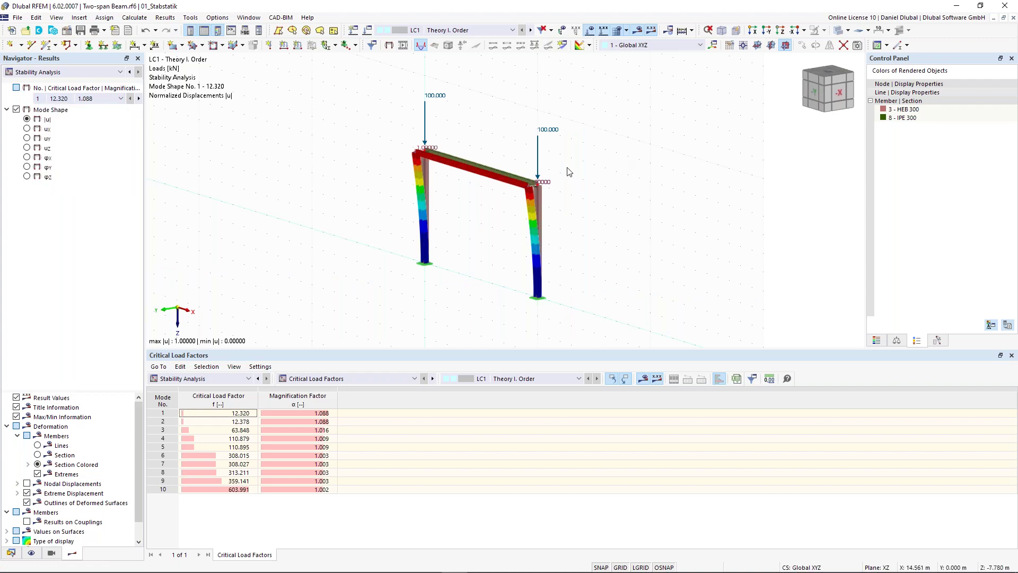
scroll(569, 173, up, 1)
ctrl+middle_drag(569, 175, 533, 182)
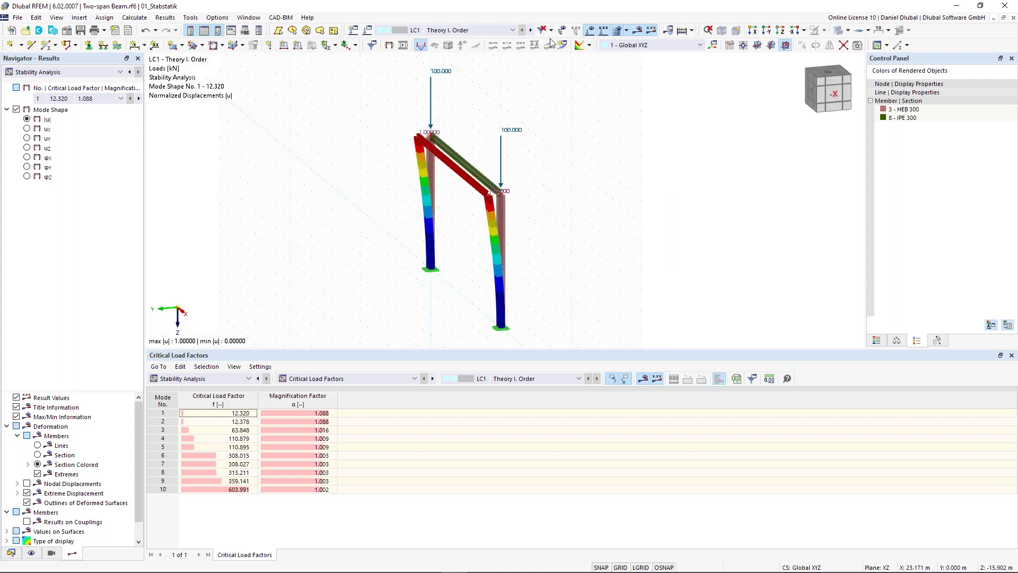
click(896, 340)
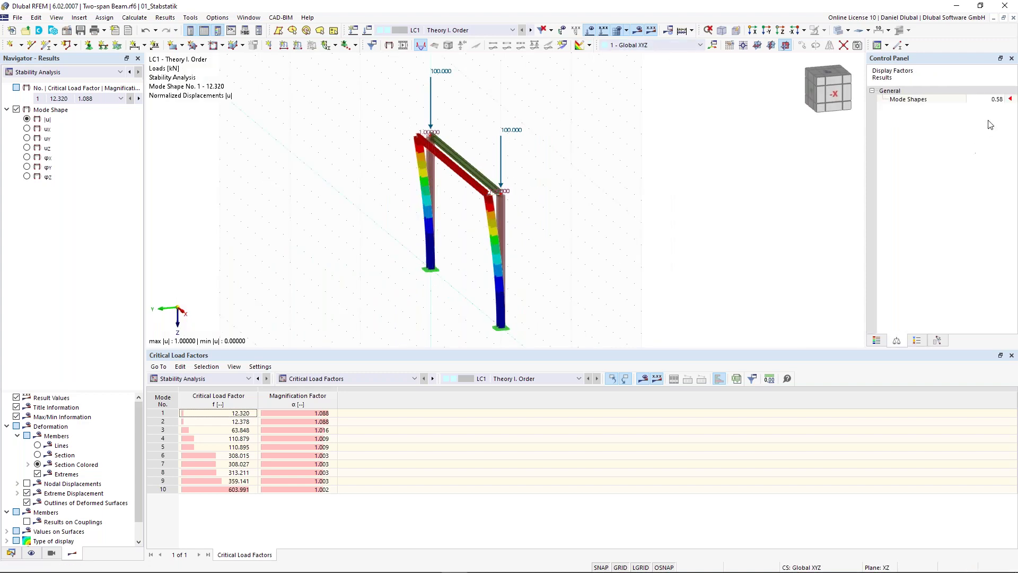
click(989, 100)
click(1000, 97)
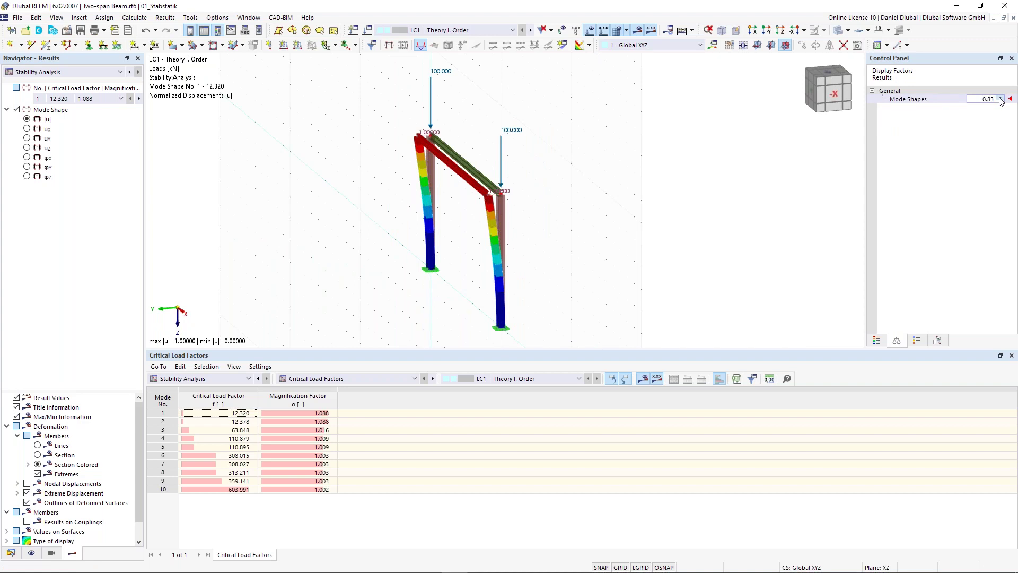
click(1000, 97)
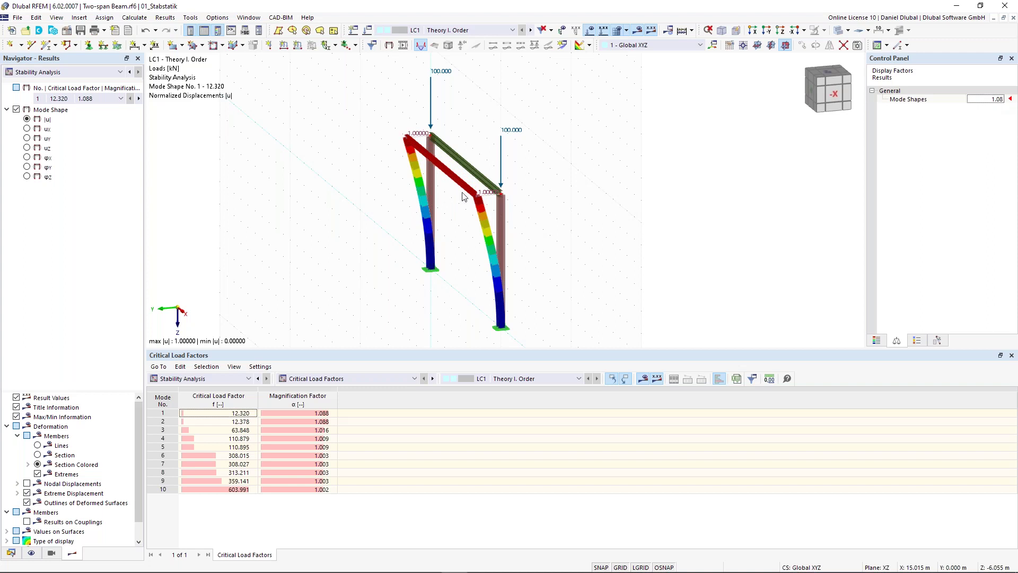
Examine the frame's buckling shapes for modes 1, 2 and 3 from different angles
scroll(462, 192, up, 1)
ctrl+middle_drag(462, 192, 462, 192)
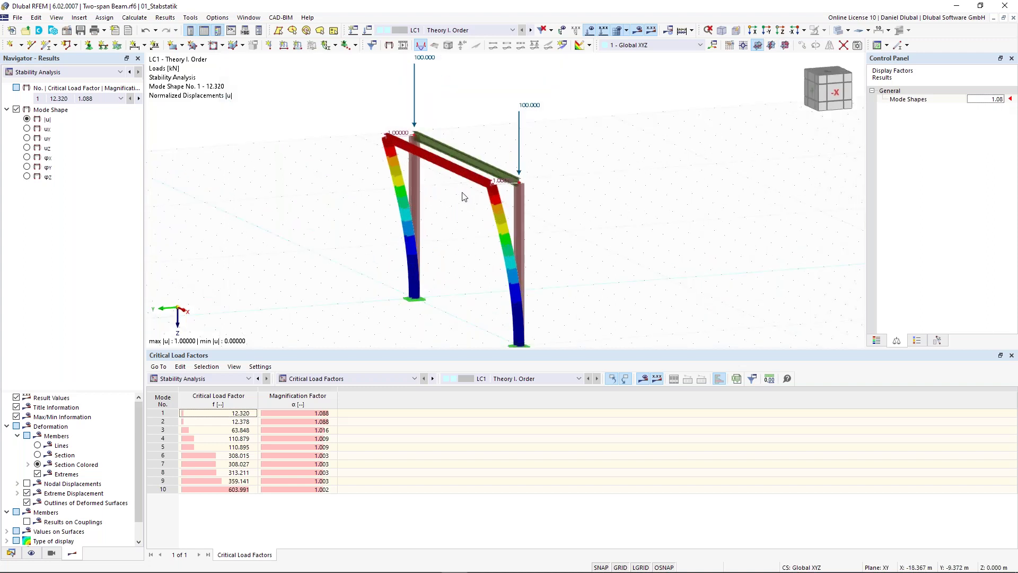
scroll(544, 214, up, 2)
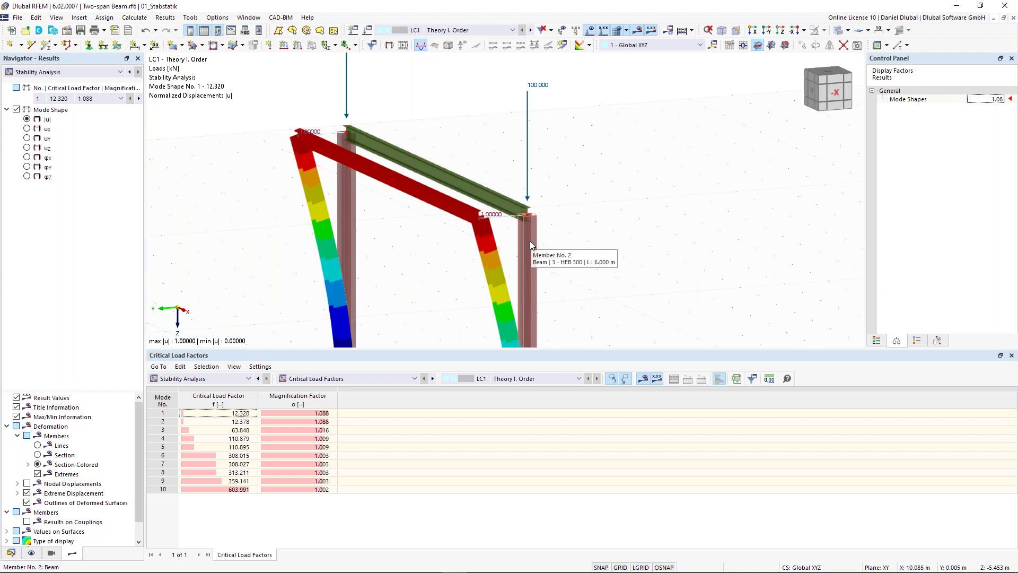
click(138, 99)
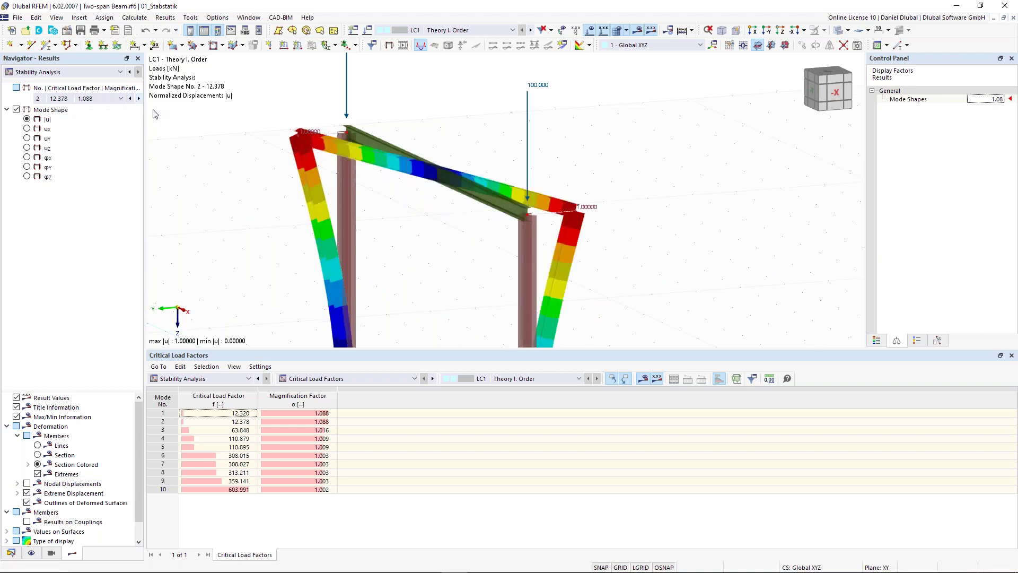
scroll(480, 104, down, 3)
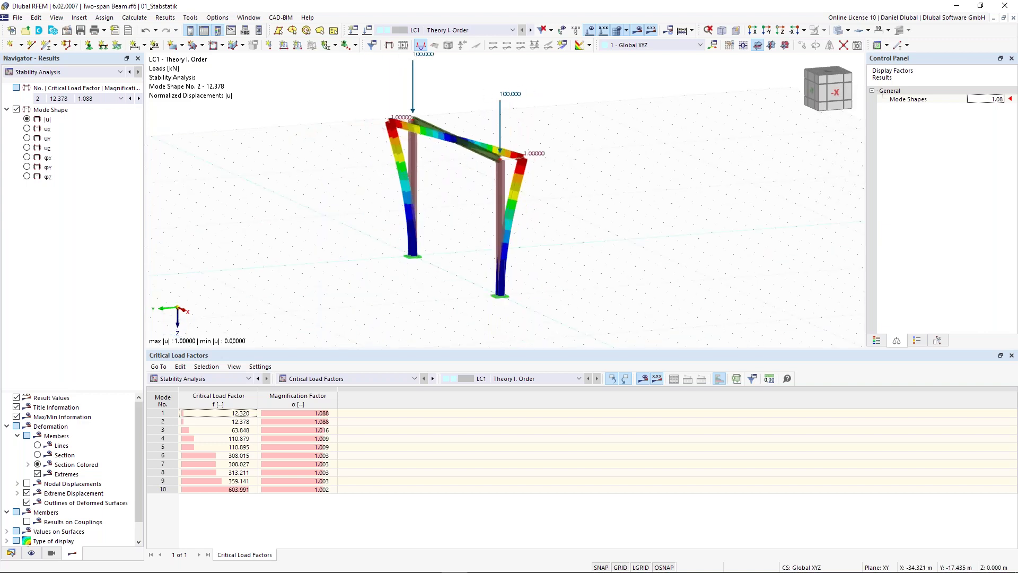
ctrl+middle_drag(517, 116, 548, 119)
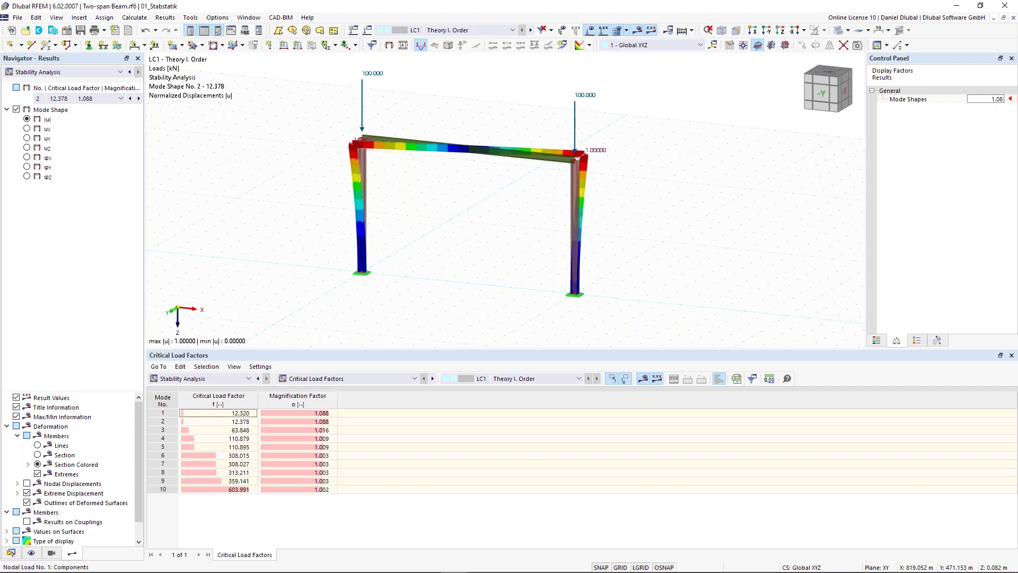
click(139, 99)
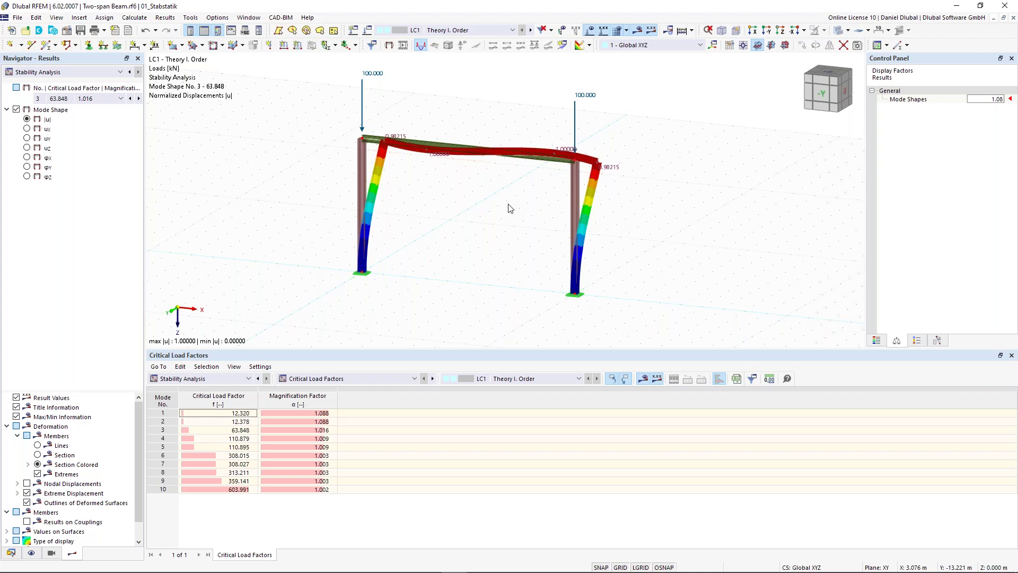
ctrl+middle_drag(492, 179, 517, 186)
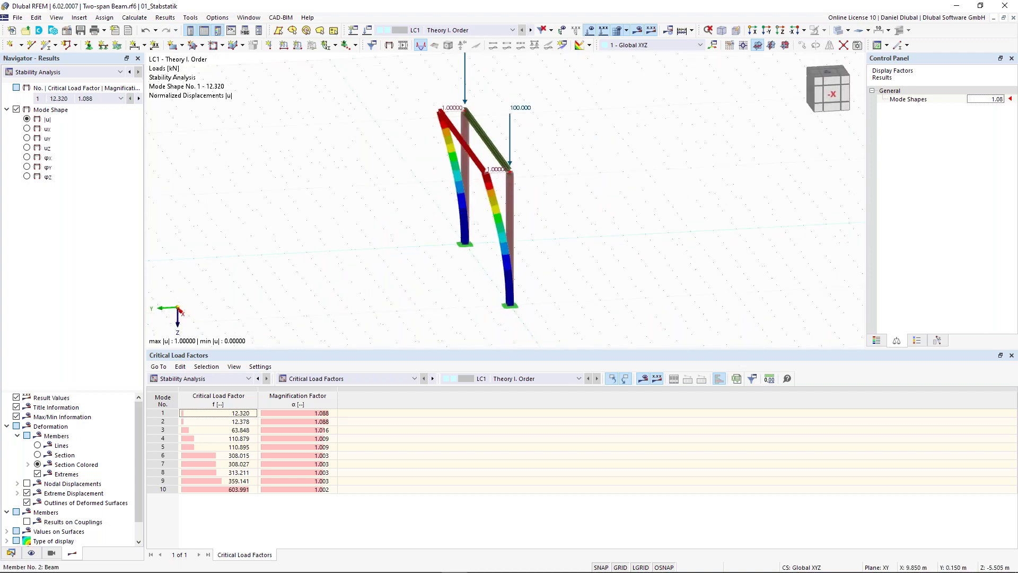
Review mode shape 1 again and show the effective lengths and critical loads by member
ctrl+middle_drag(414, 139, 428, 139)
scroll(429, 139, up, 1)
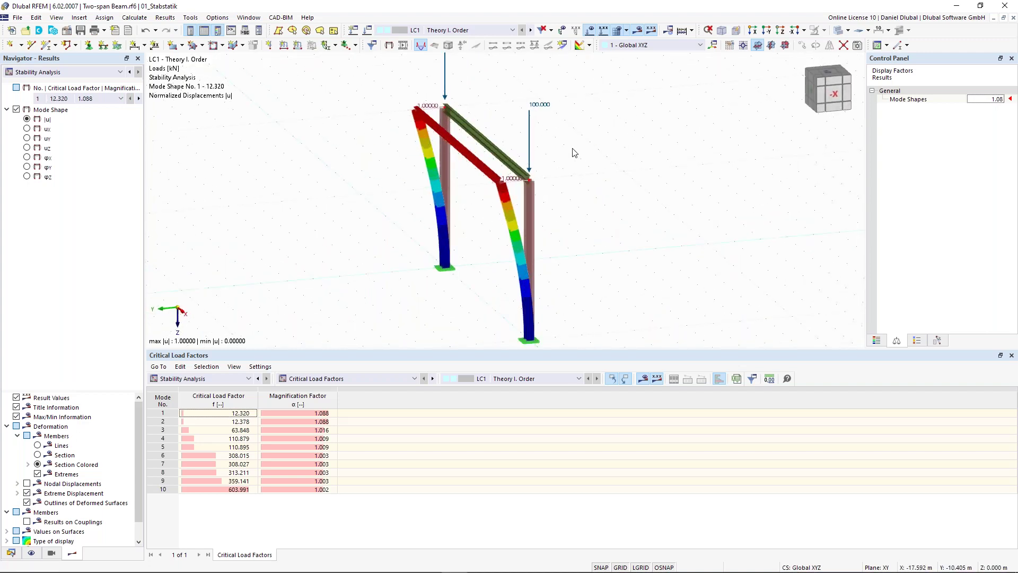
ctrl+middle_drag(609, 184, 628, 184)
scroll(496, 113, up, 1)
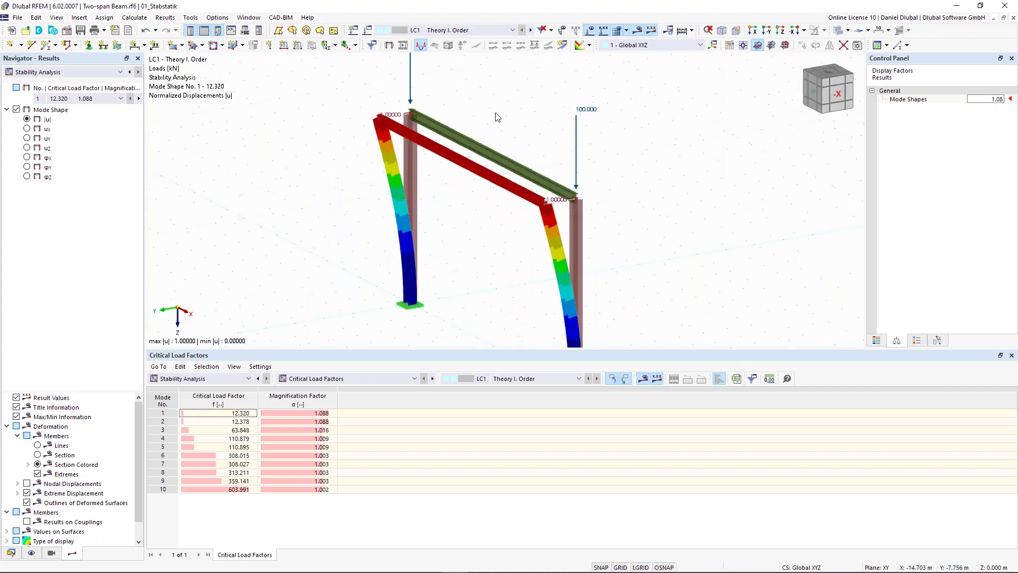
scroll(335, 201, down, 1)
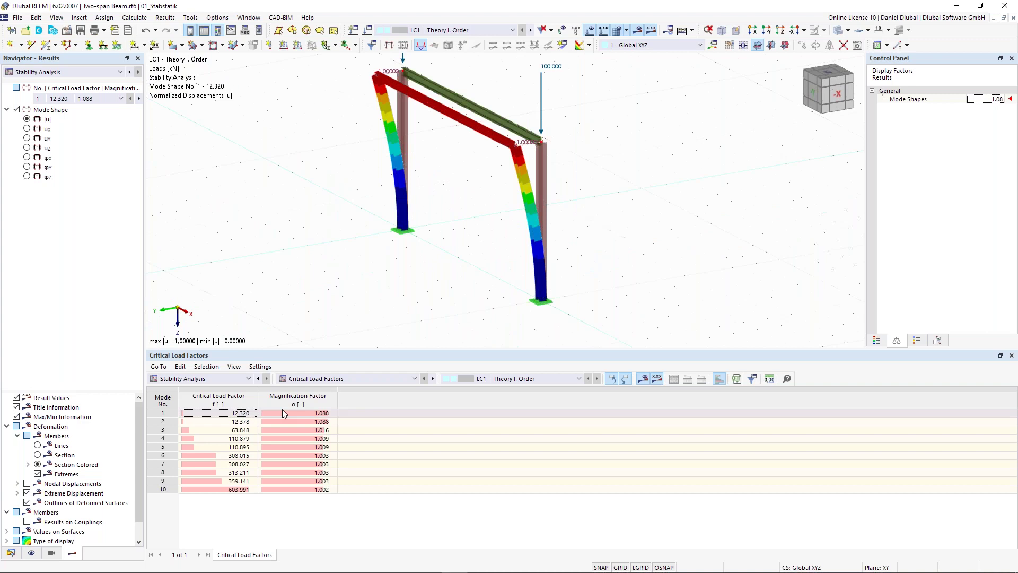
click(336, 378)
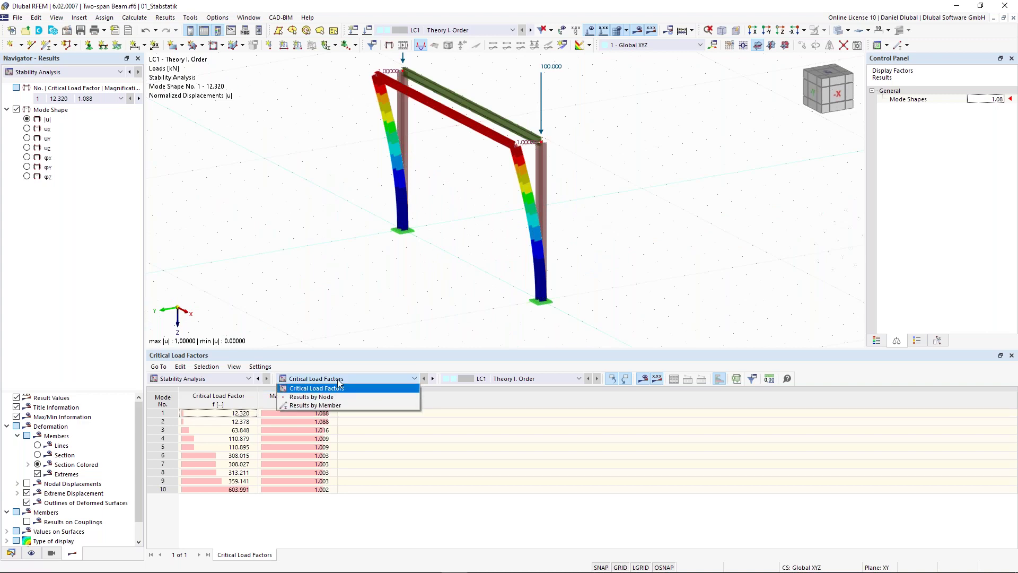
click(315, 405)
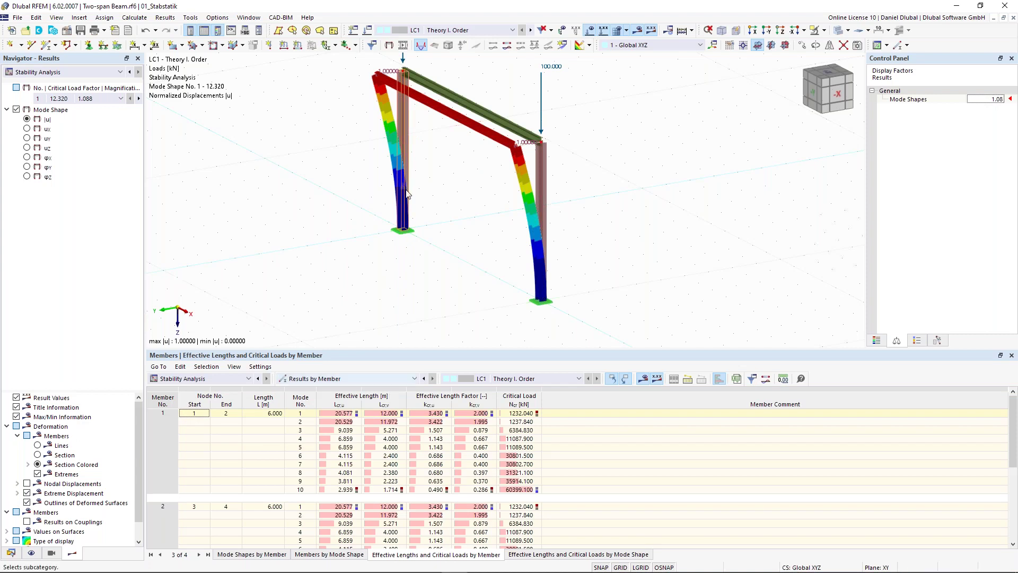
Examine member 1's effective lengths and effective length factors for modes 1 and 3 alongside the frame's buckling shapes
middle_drag(362, 313, 360, 337)
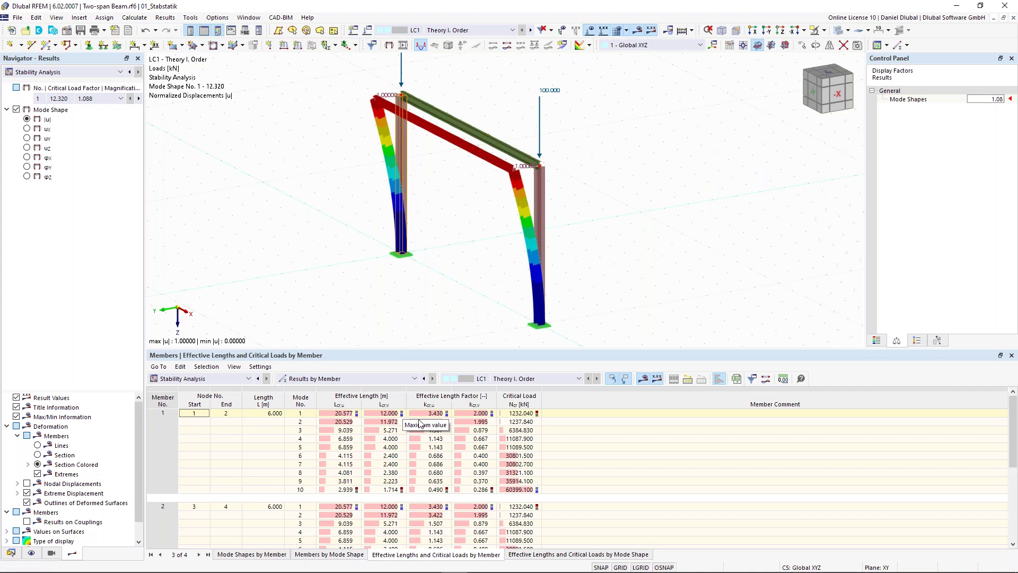
click(473, 415)
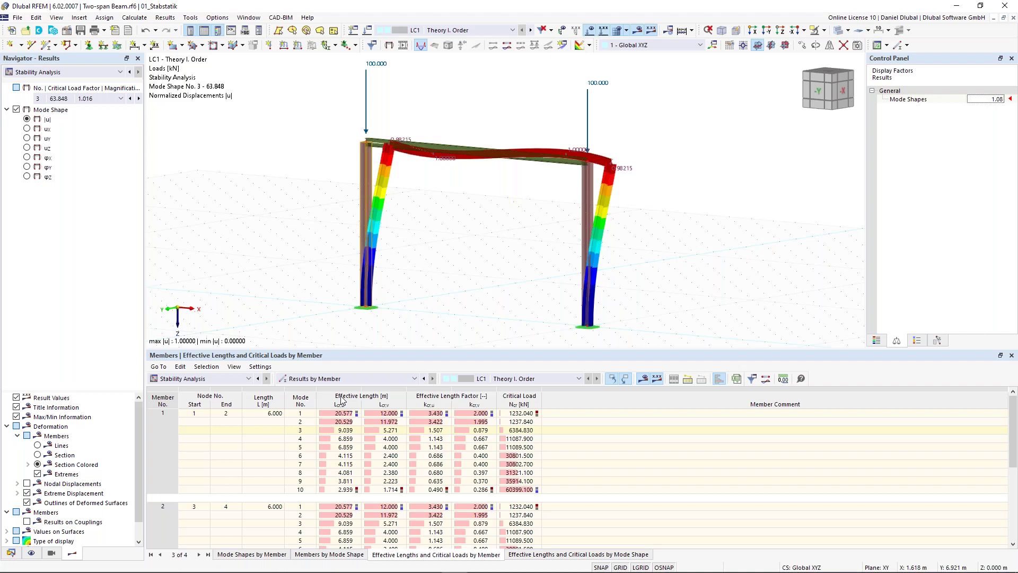
click(425, 431)
scroll(358, 246, up, 1)
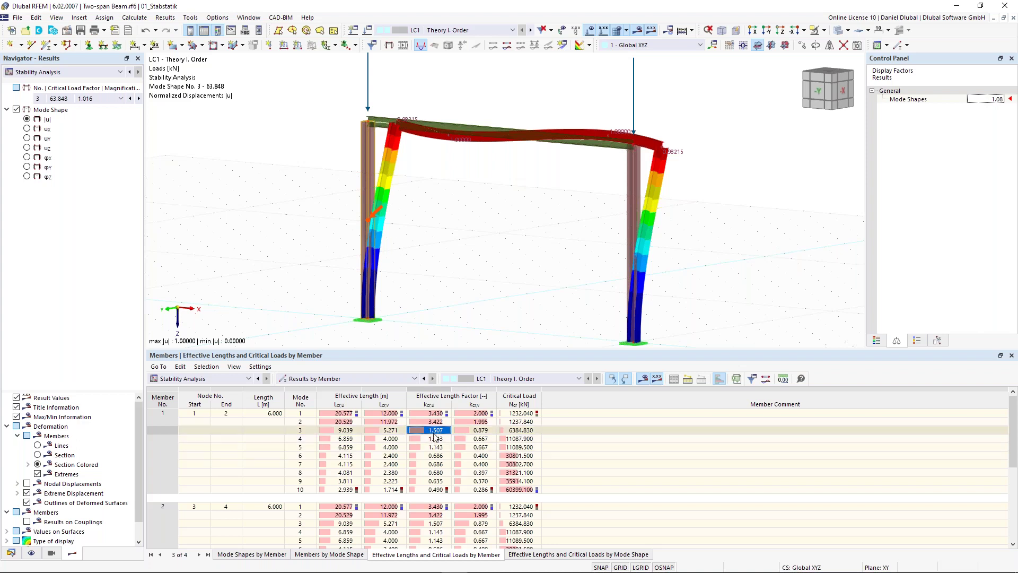
click(345, 432)
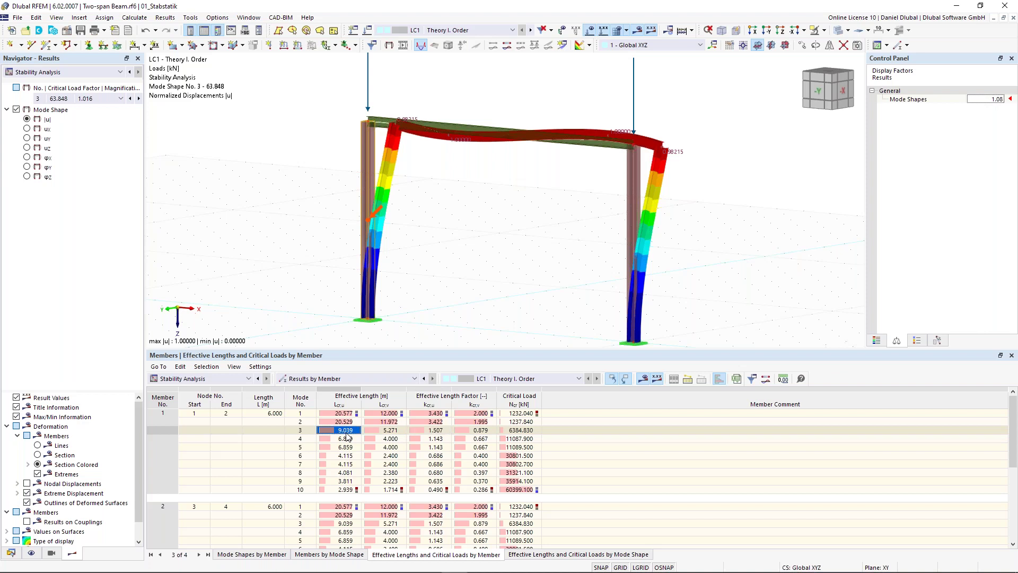
Display mode shape 4 and compare the columns' buckling with member 1's effective length factor about the minor axis from several angles
click(99, 98)
click(89, 133)
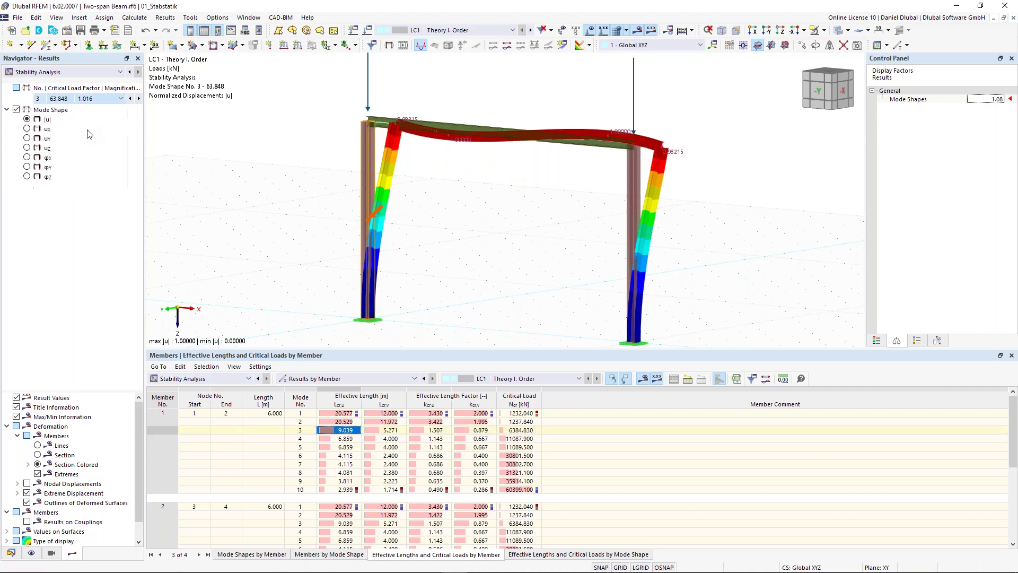
ctrl+middle_drag(405, 220, 270, 200)
middle_drag(255, 166, 241, 131)
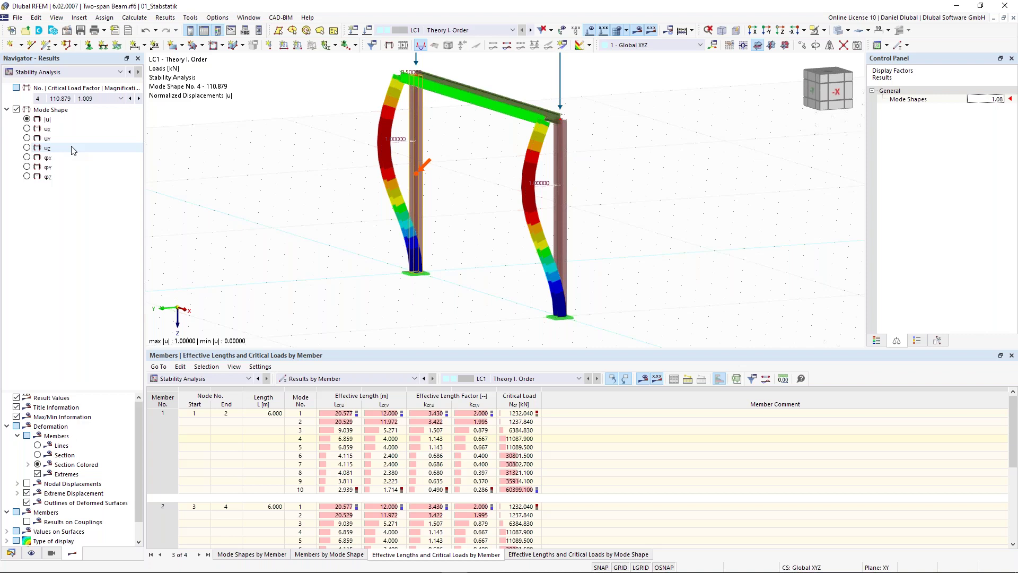
click(473, 439)
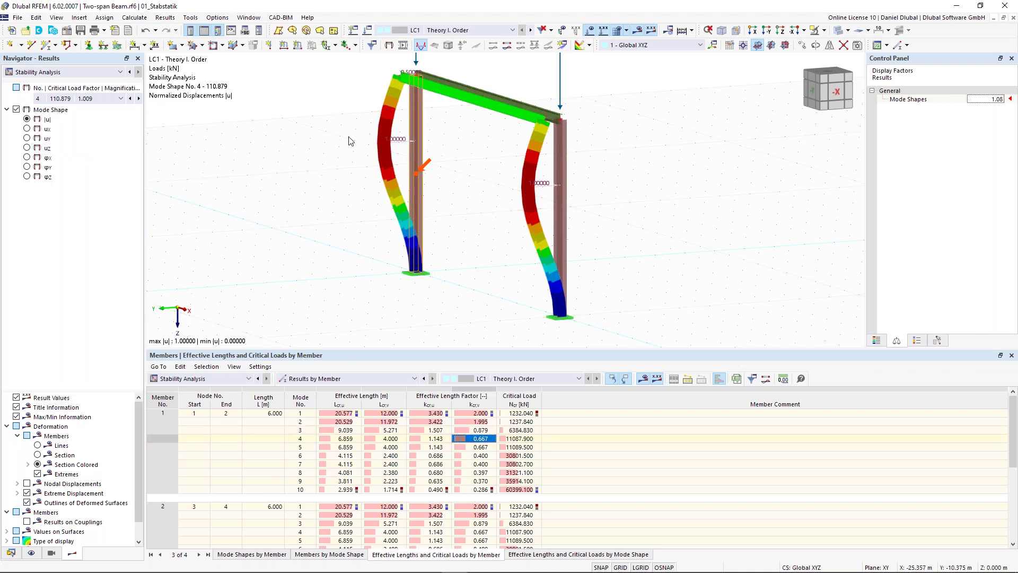
ctrl+middle_drag(353, 134, 393, 236)
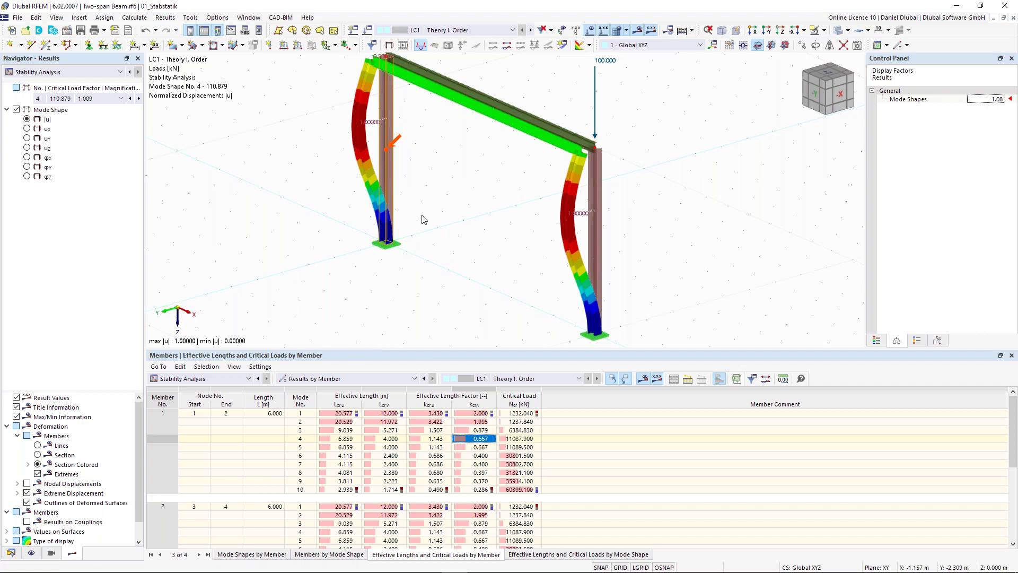
scroll(423, 219, down, 1)
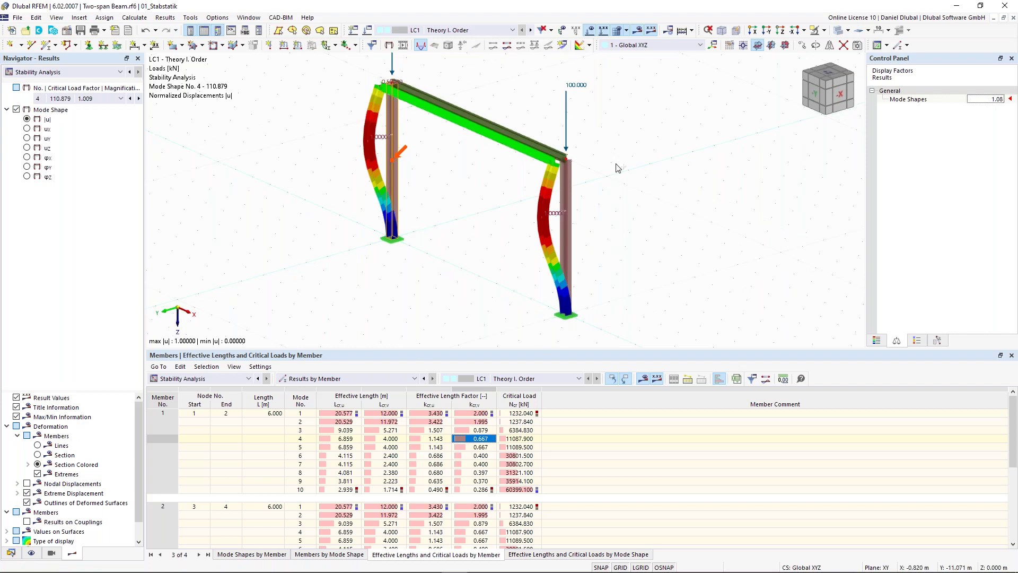
ctrl+middle_drag(618, 168, 435, 103)
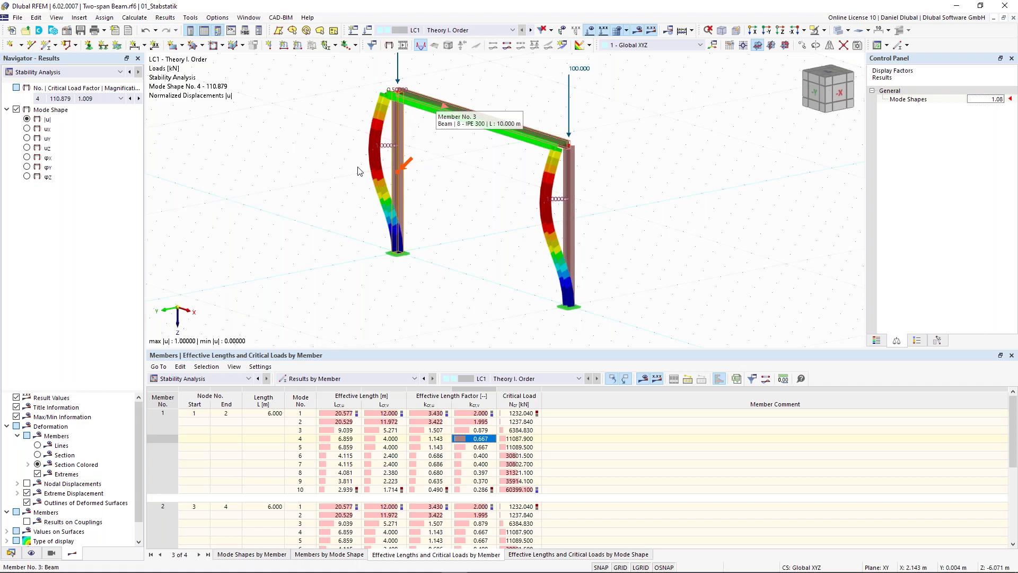
ctrl+middle_drag(433, 107, 365, 158)
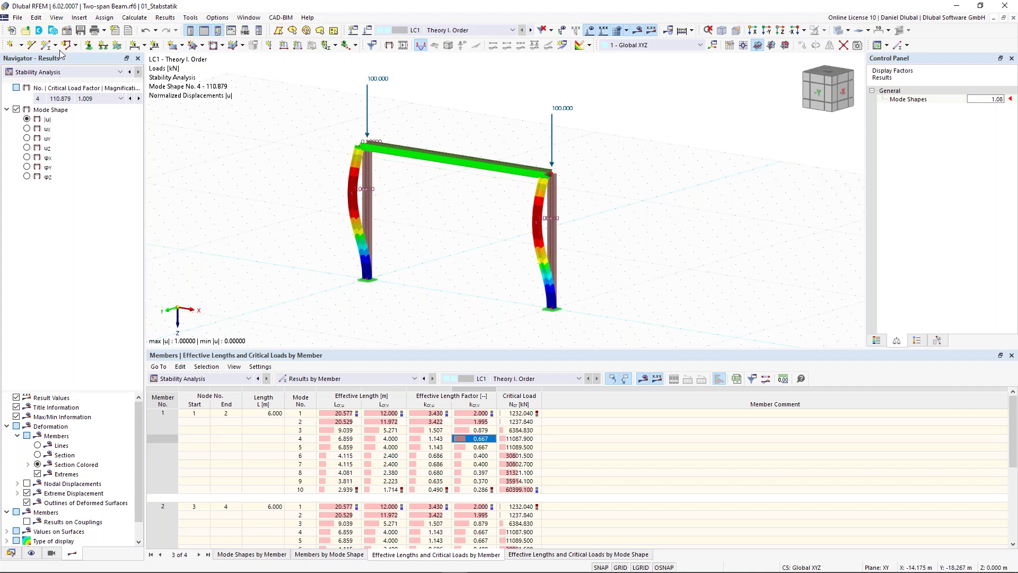
Assign a new nodal support to frame corner nodes 2 and 4 that restrains only translation in Y
click(88, 45)
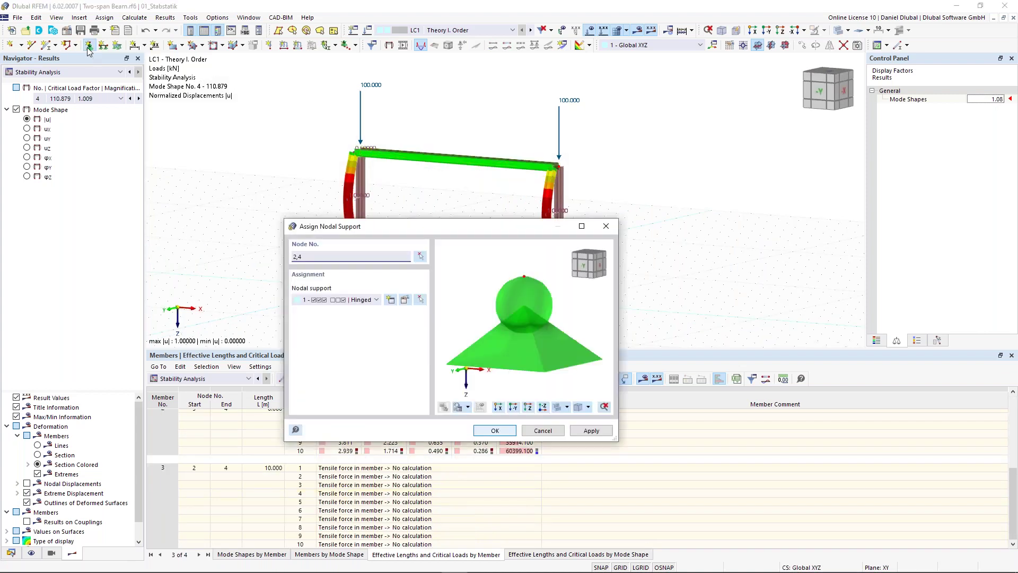
click(390, 300)
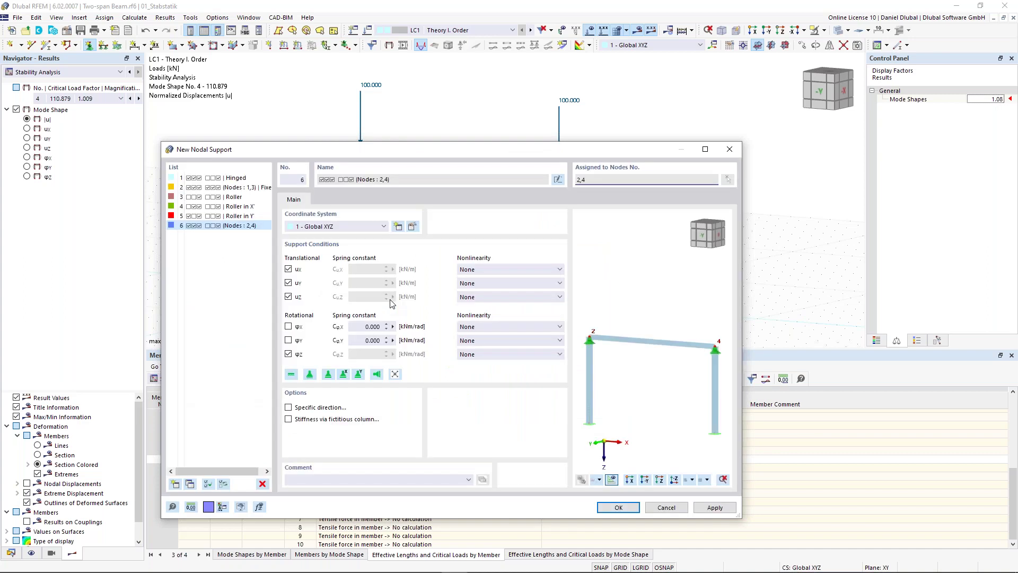
click(287, 353)
click(288, 297)
click(289, 269)
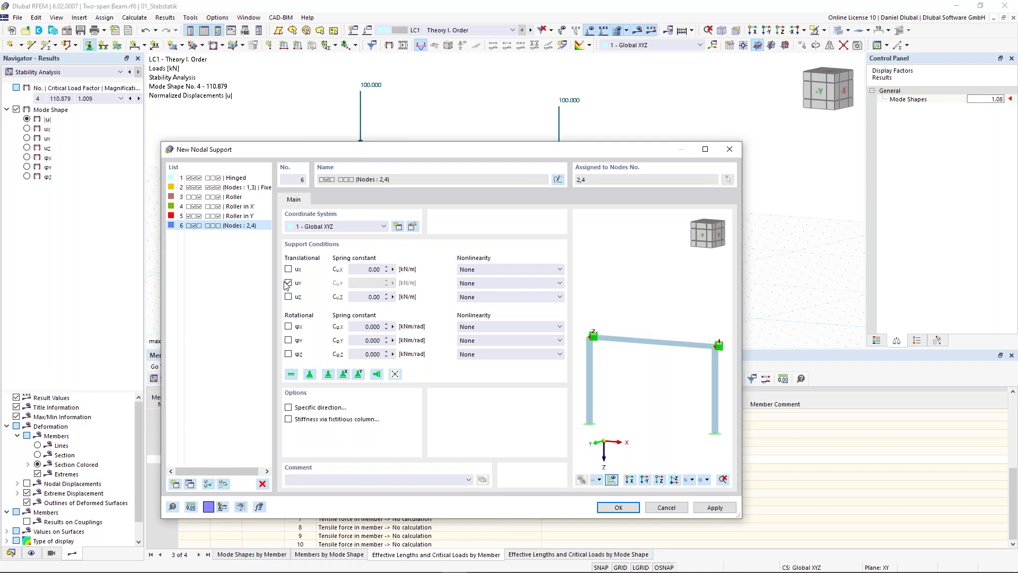
click(617, 506)
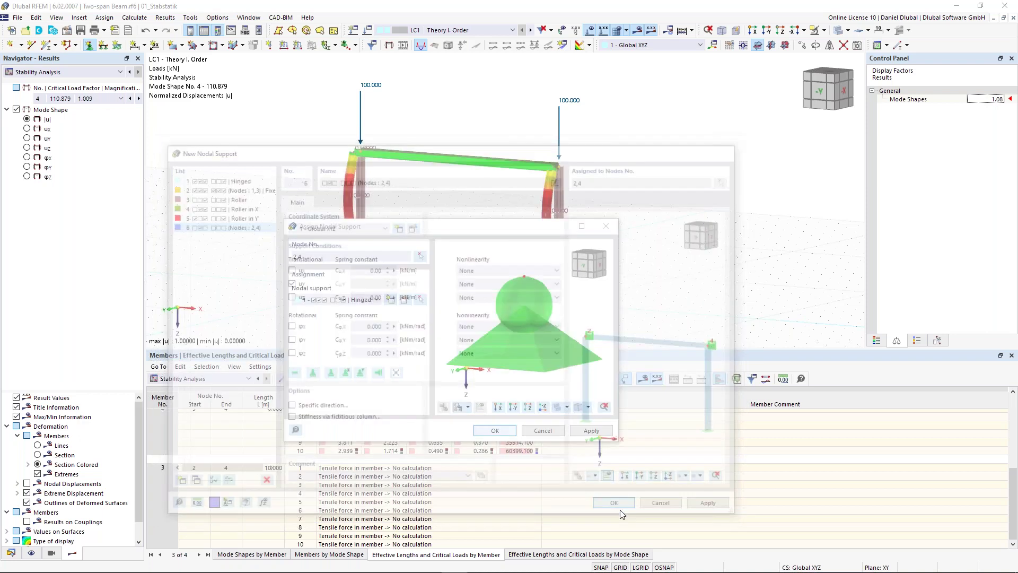
click(492, 429)
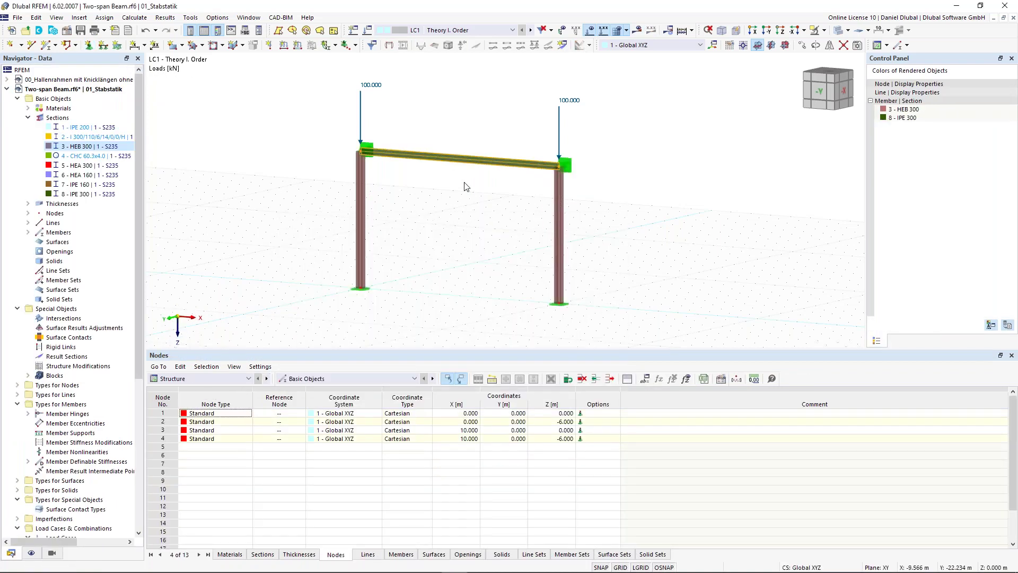
Recalculate LC1 with the added lateral supports and display the stability analysis results for mode shape 1
click(638, 32)
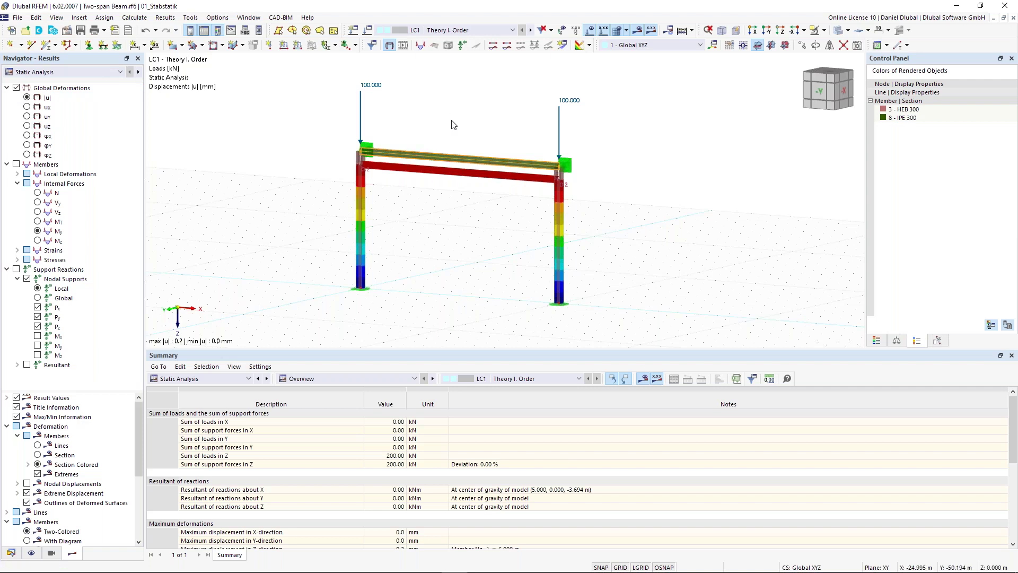
scroll(464, 128, up, 2)
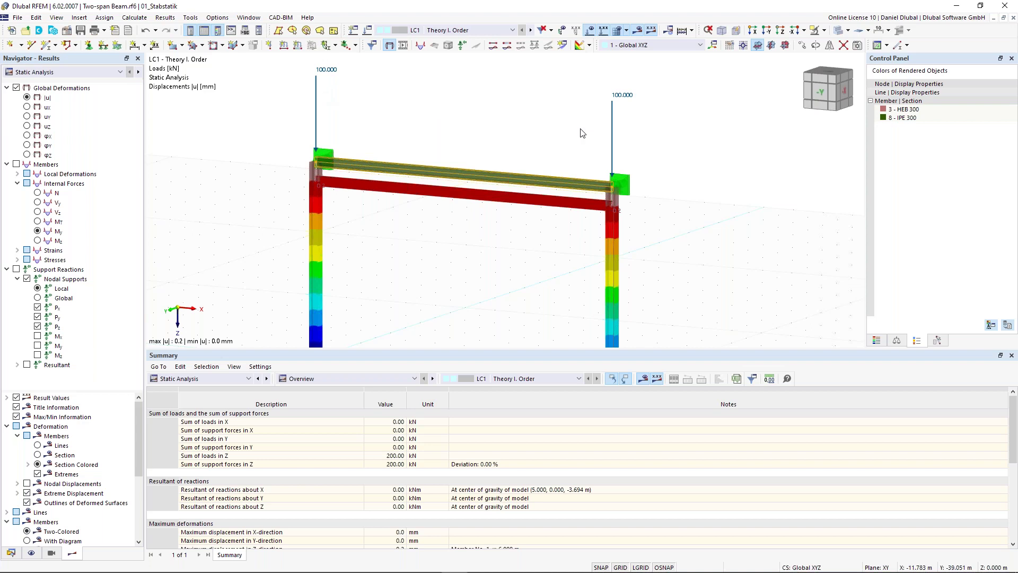
click(105, 73)
click(103, 90)
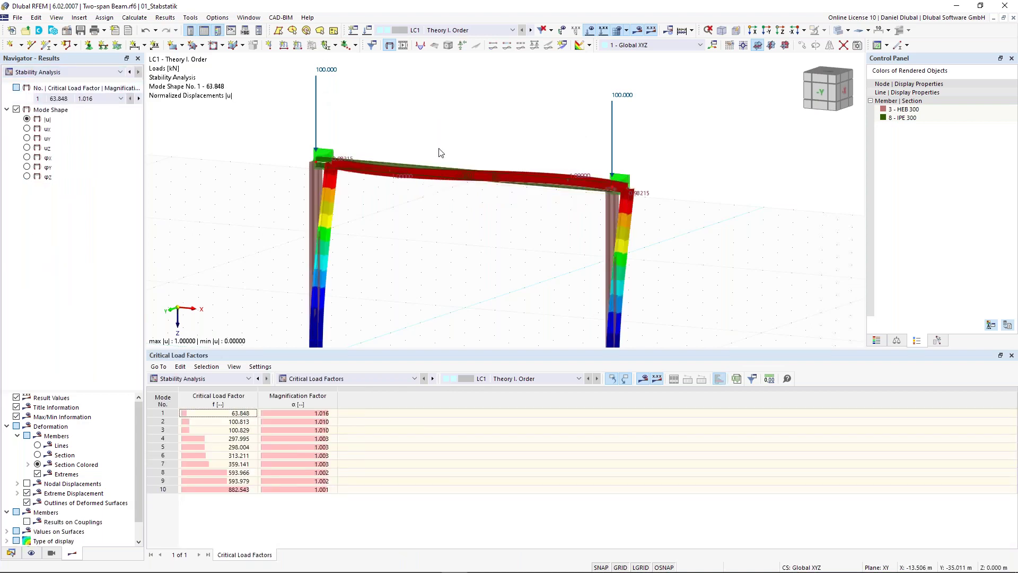
scroll(439, 152, down, 1)
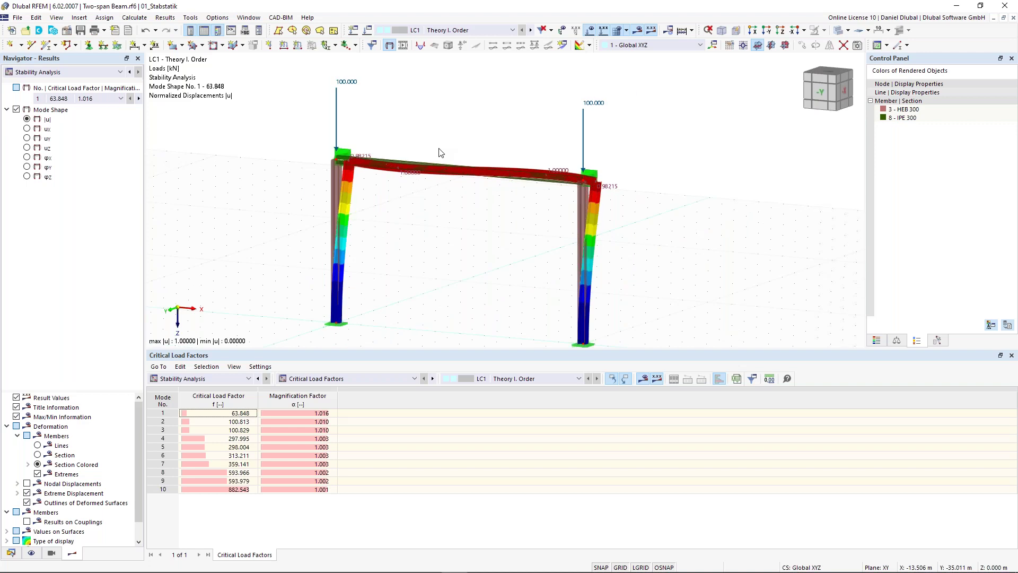
ctrl+middle_drag(448, 246, 471, 237)
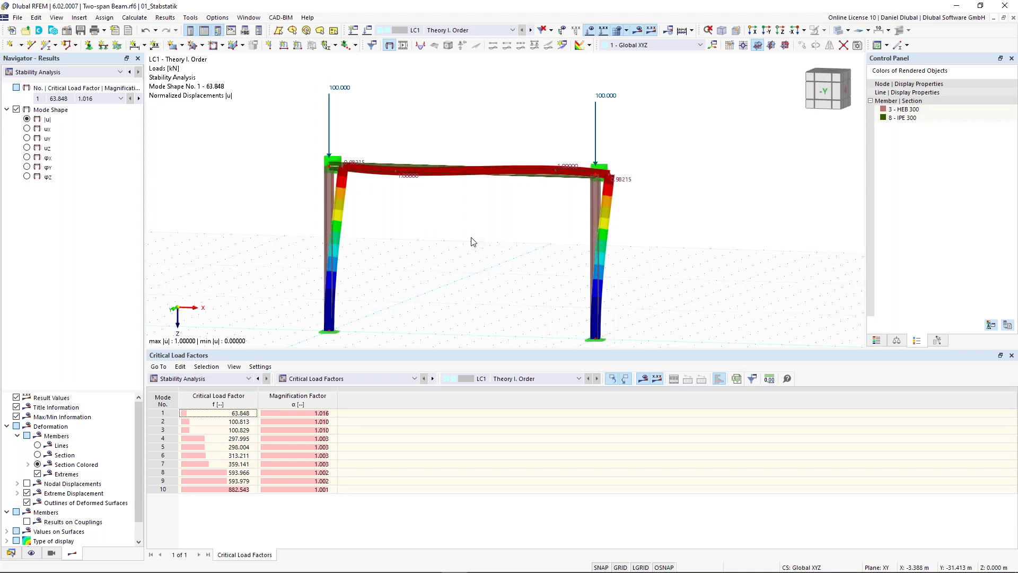
Set the display factor of the mode shapes to 1.54
click(896, 340)
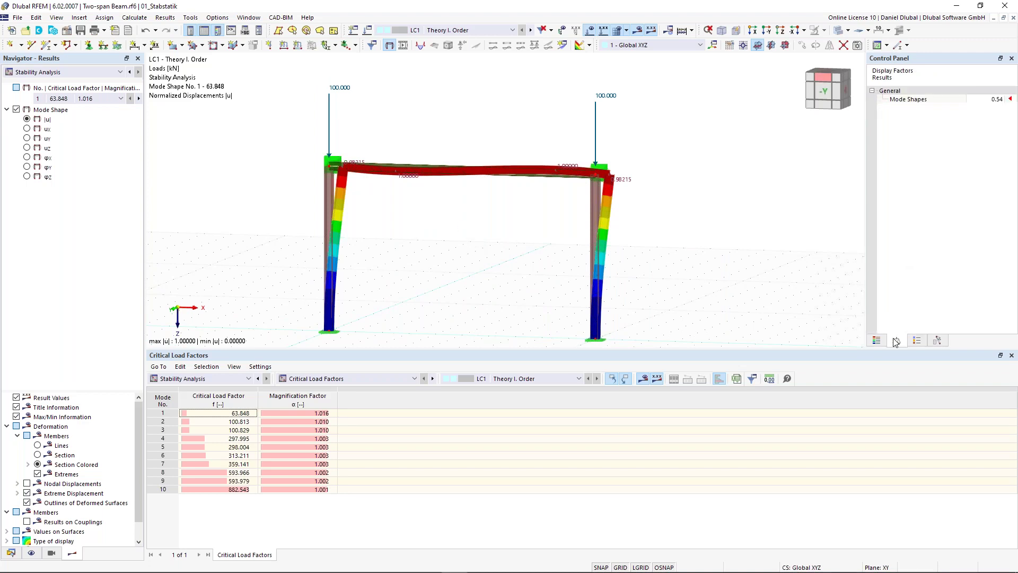
click(991, 99)
click(1001, 97)
click(1000, 97)
click(1000, 97)
click(1000, 98)
Display mode shape 2 of the laterally supported frame and examine the columns' buckling from different angles
click(121, 99)
click(96, 116)
ctrl+middle_drag(457, 146, 374, 183)
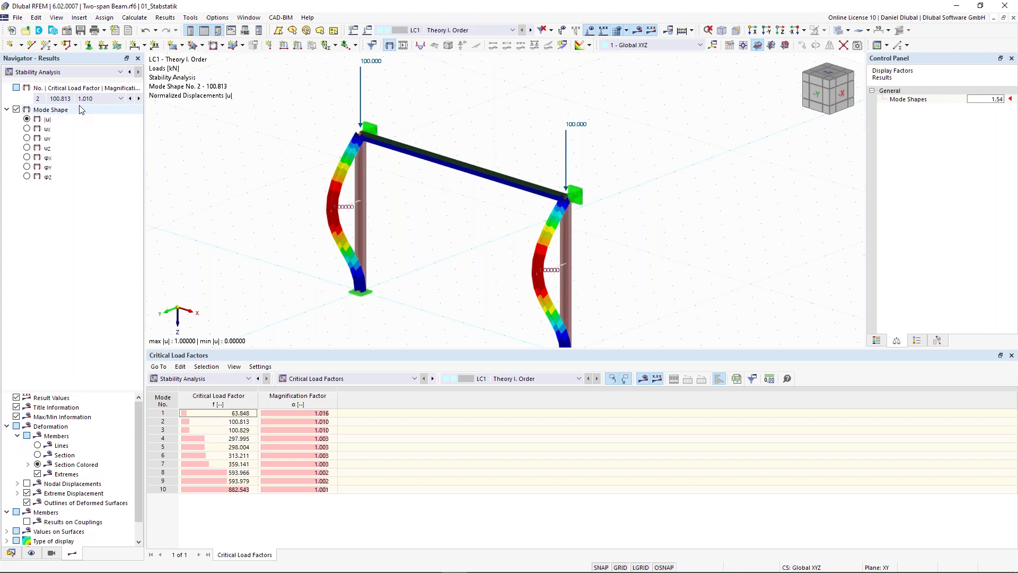
scroll(318, 215, down, 1)
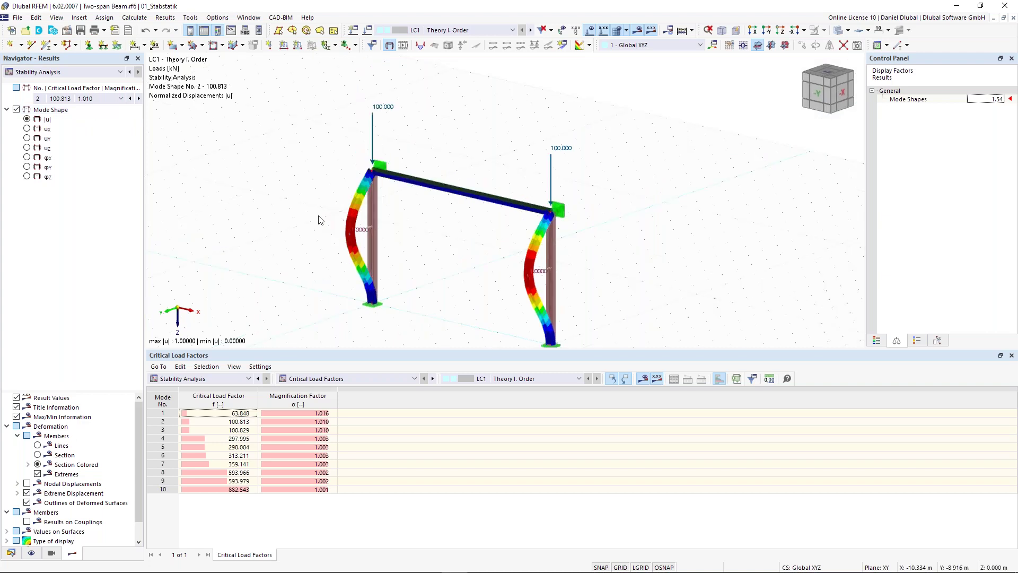
click(383, 106)
click(432, 244)
ctrl+middle_drag(436, 234, 391, 265)
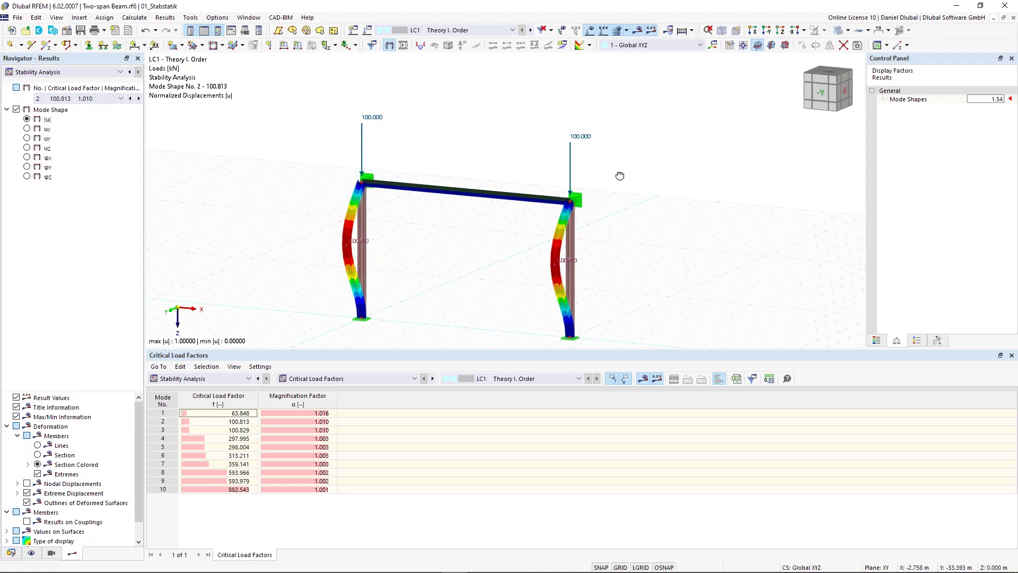
ctrl+middle_drag(620, 176, 590, 178)
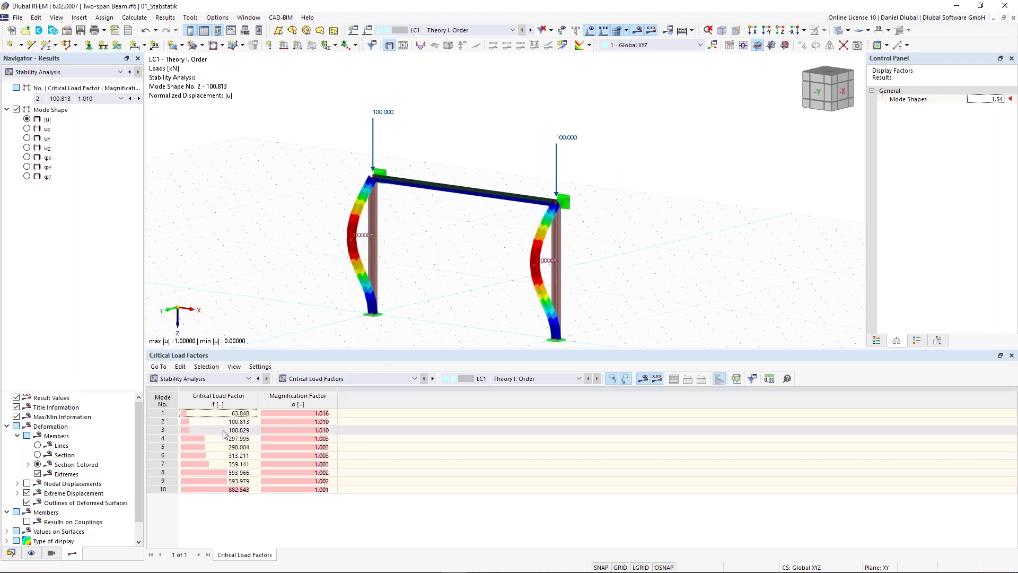